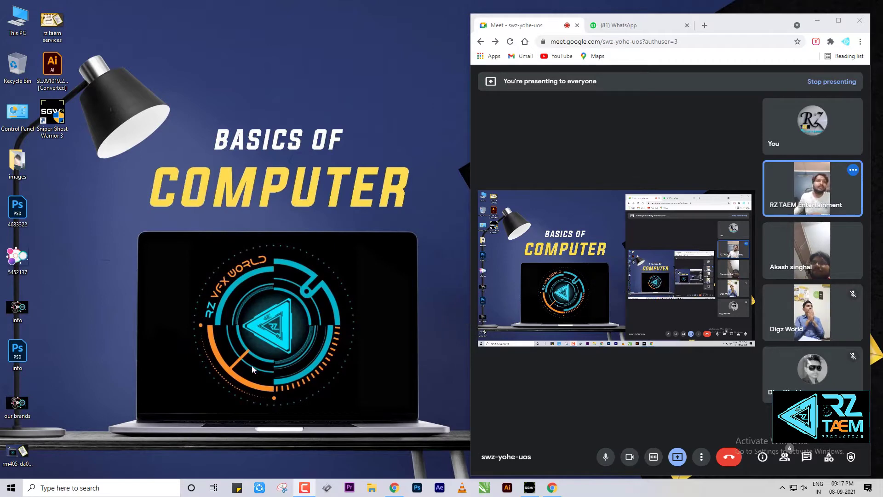
right_click(236, 271)
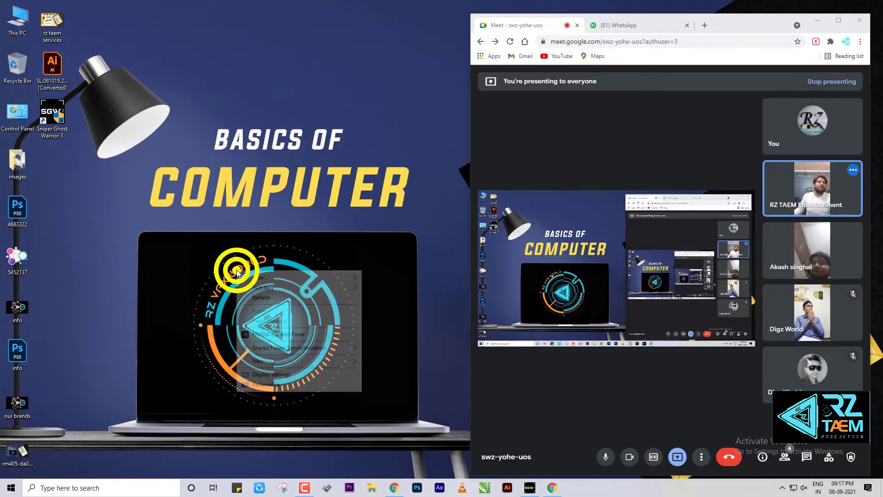
left_click(296, 303)
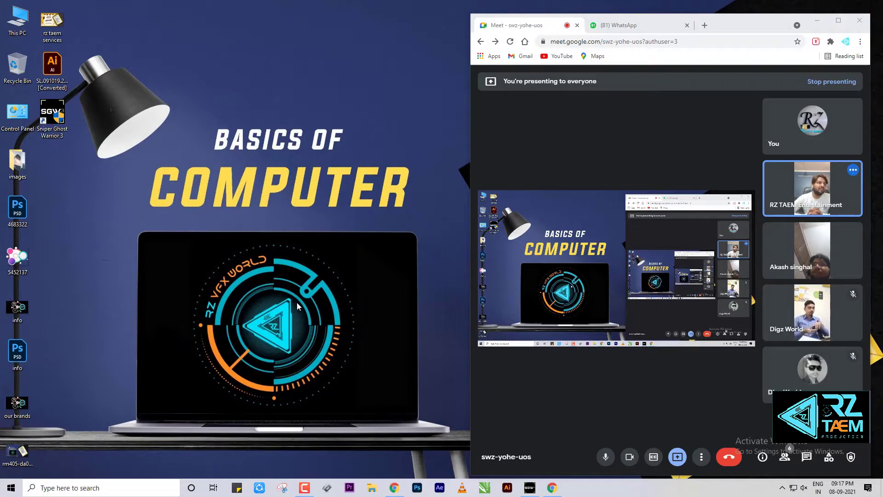
right_click(103, 193)
left_click(167, 223)
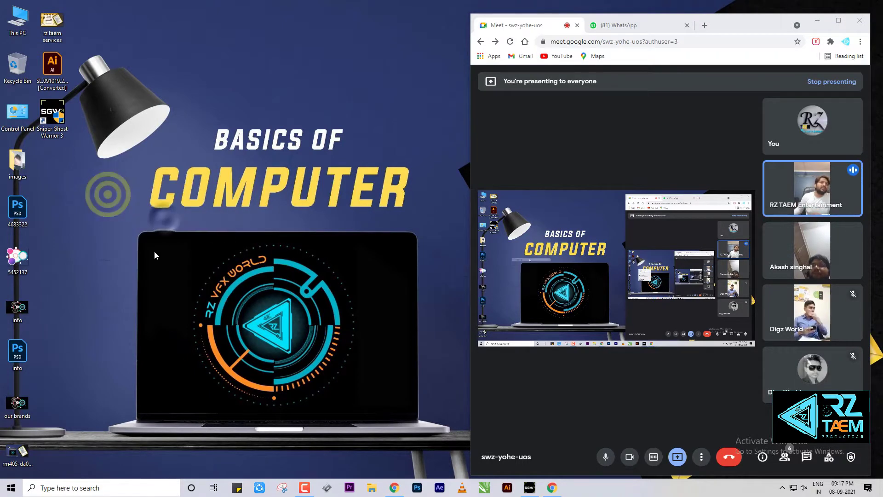
Search Windows for "corel draw" and launch CorelDRAW X7 (64-Bit)
left_click(87, 488)
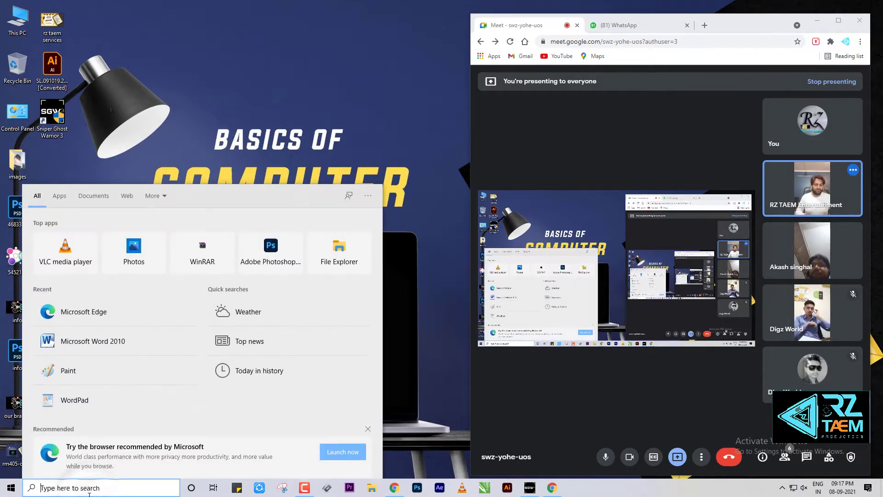
type("corel d")
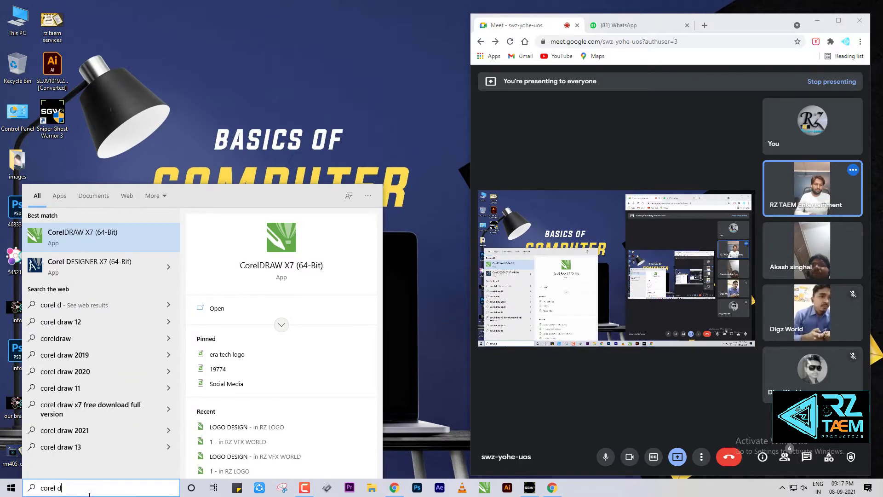
type("raw")
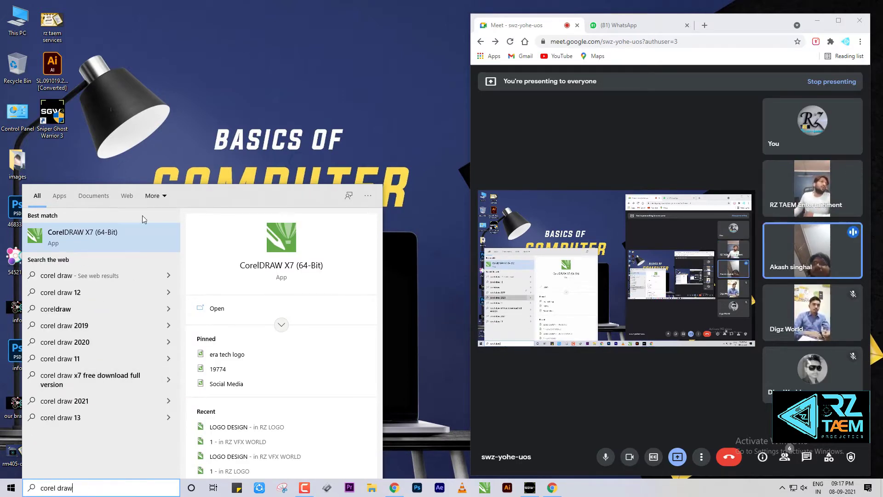
left_click(75, 239)
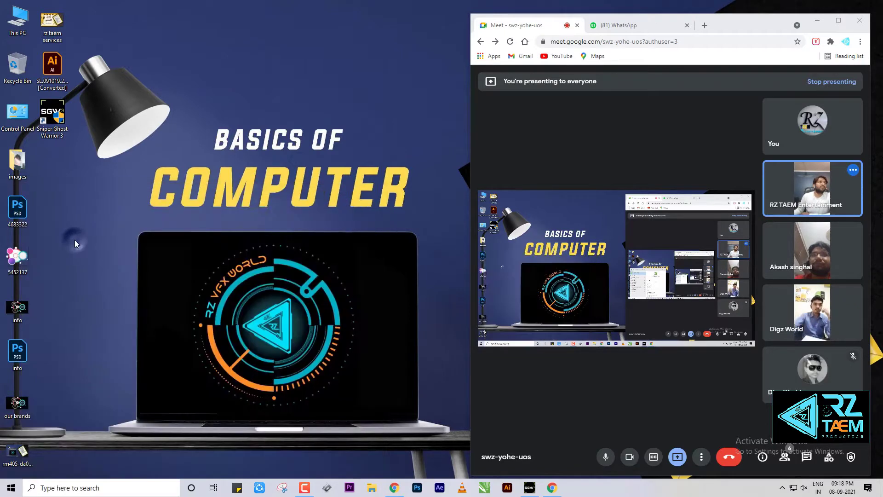
left_click(177, 255)
right_click(177, 253)
left_click(235, 279)
right_click(136, 232)
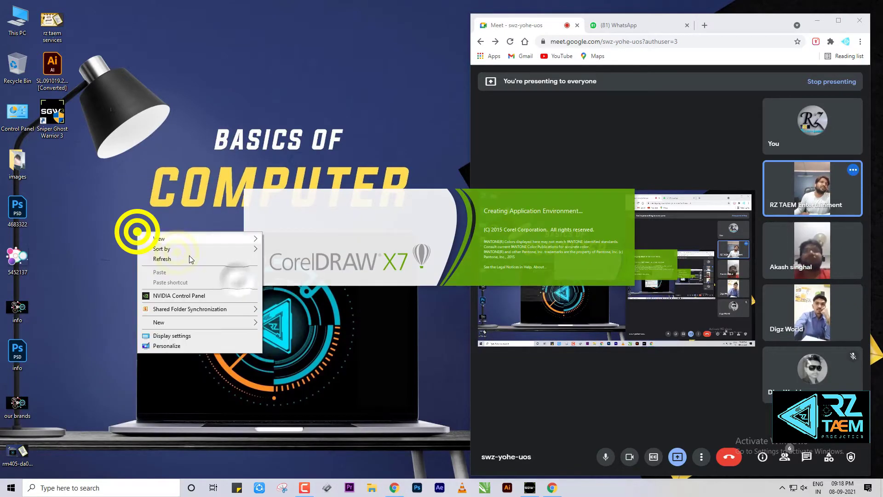
left_click(189, 256)
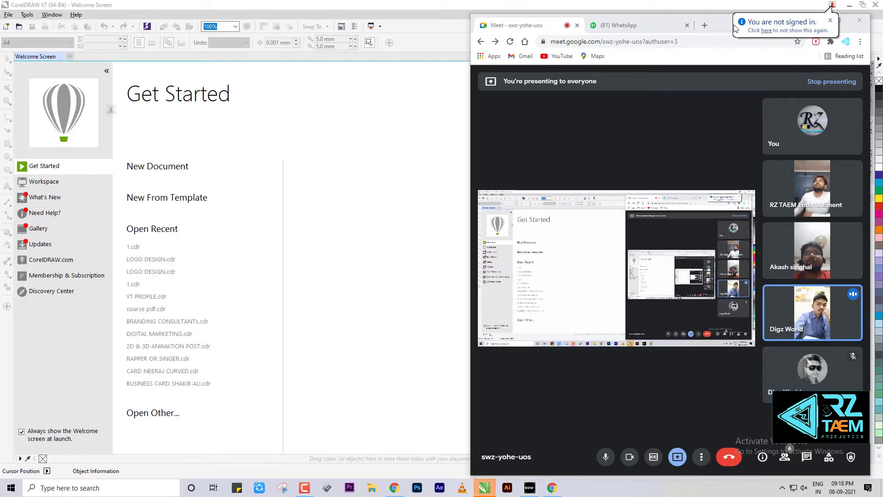
Bring CorelDRAW to the front, restore its window from maximized and enlarge it, leaving the meeting's participant tiles uncovered
left_click(827, 20)
left_click(495, 178)
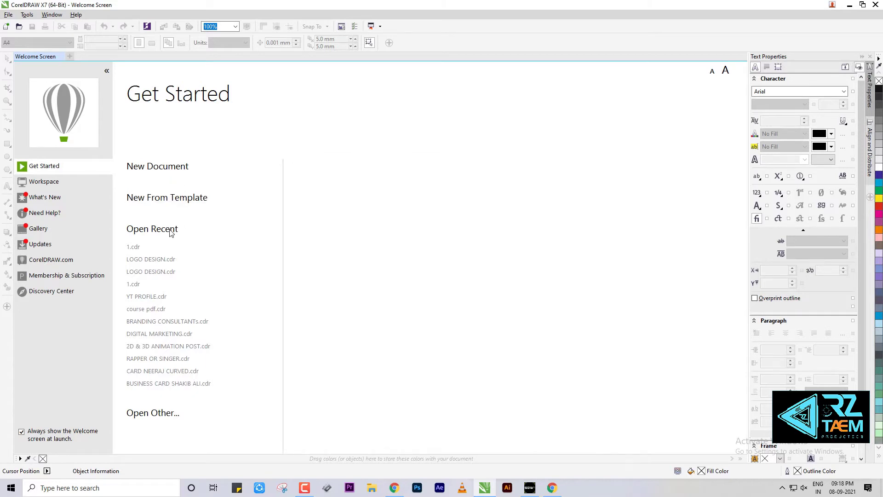
left_click(861, 5)
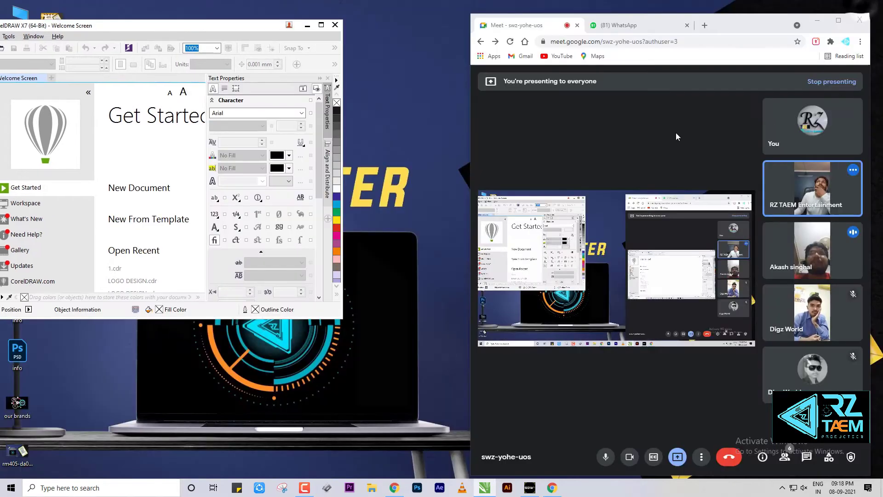
left_click_drag(341, 321, 754, 475)
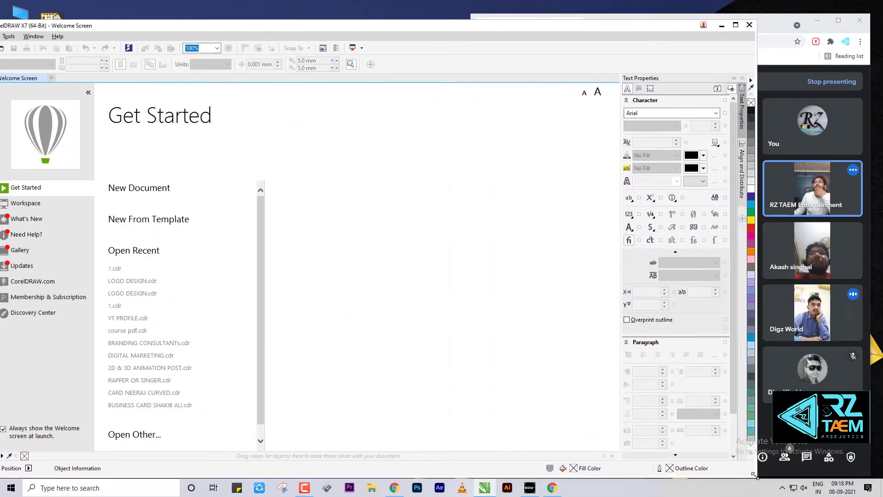
left_click_drag(441, 19, 441, 1)
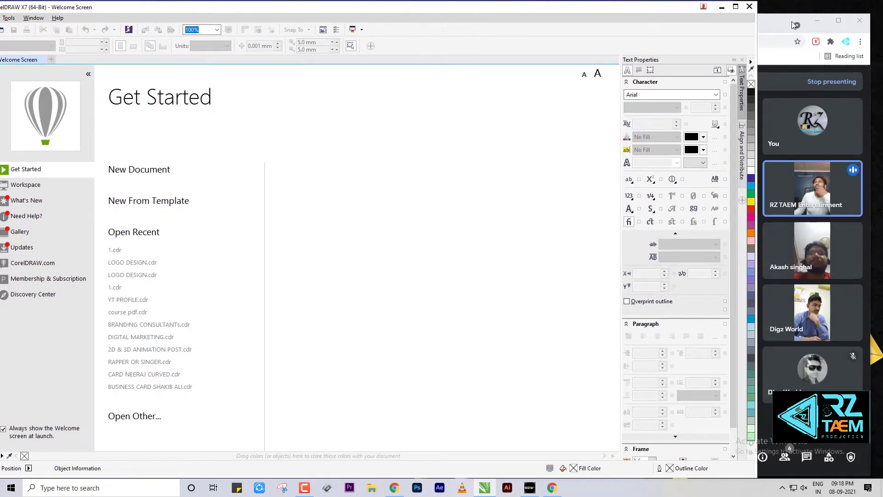
Move the Google Meet window to the screen's upper edge, extend it down to the taskbar and return to CorelDRAW
left_click_drag(791, 21, 796, 7)
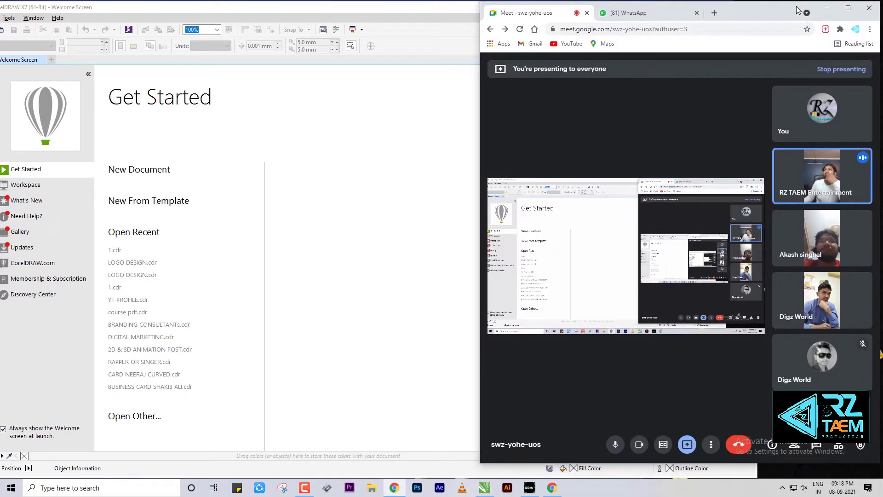
left_click_drag(839, 463, 839, 478)
left_click(390, 349)
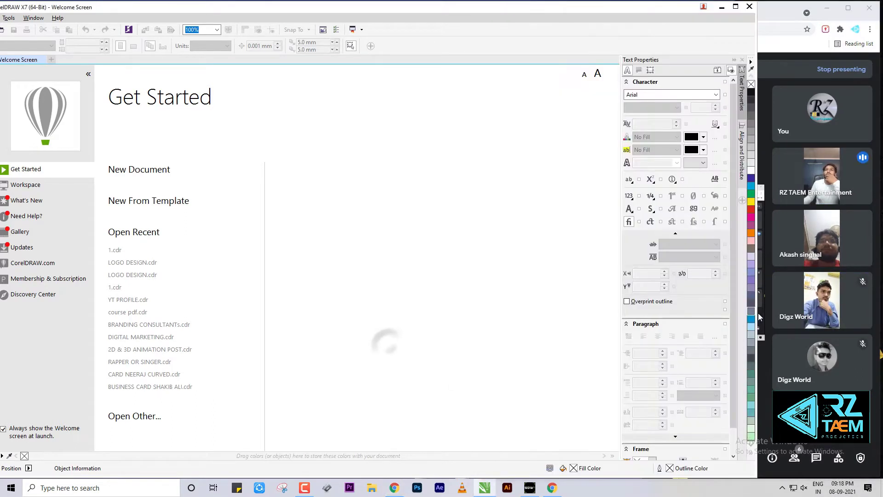
Reposition and resize the CorelDRAW window so its toolbox is fully on screen and it ends beside the participant tiles
left_click_drag(756, 307, 764, 308)
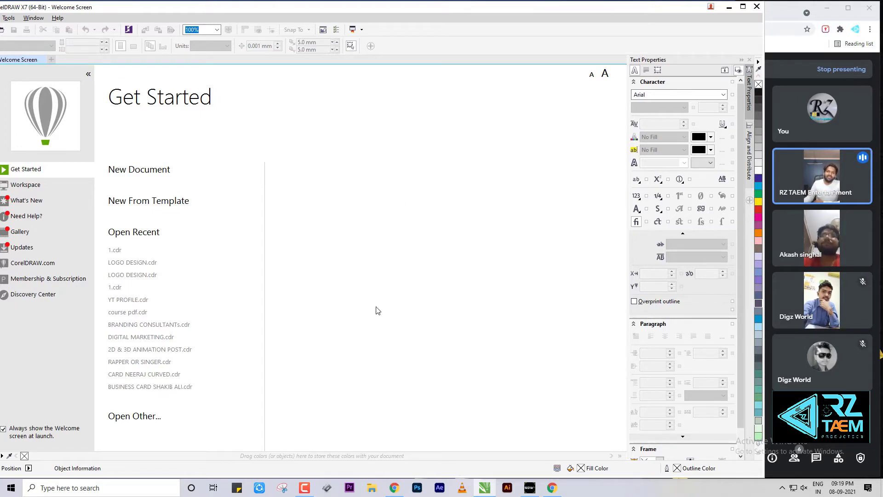
mouse_move(823, 359)
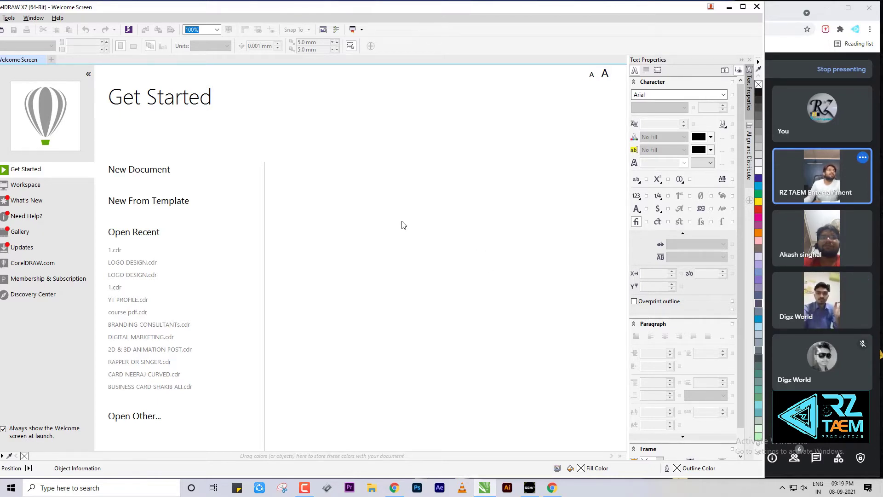
left_click_drag(219, 9, 239, 8)
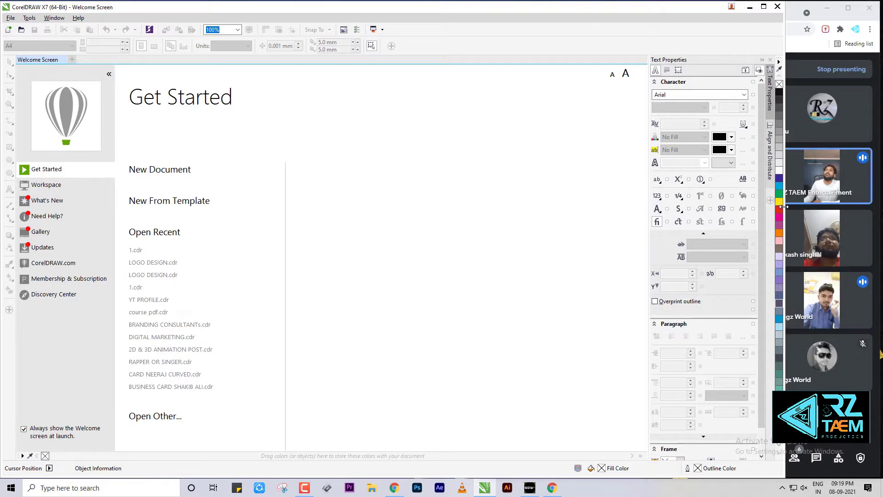
left_click_drag(785, 206, 762, 203)
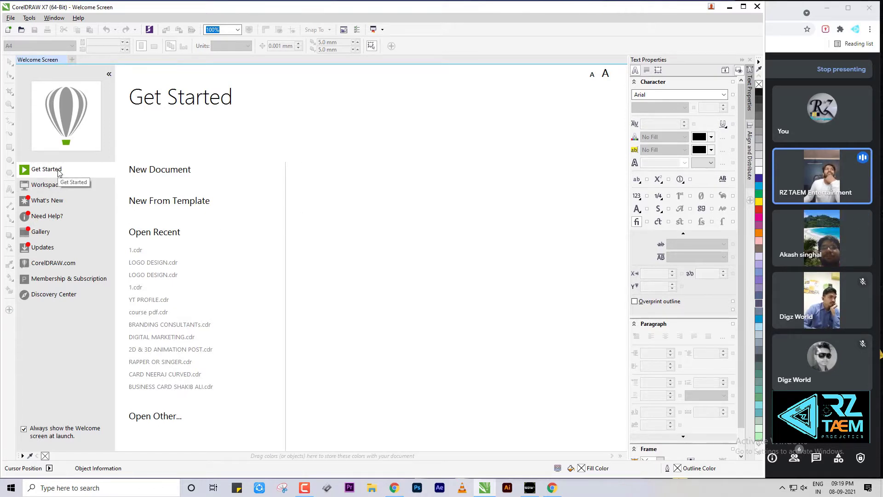
Start a new document from a template and preview the Dentist NA brochure in the Brochures category
mouse_move(179, 177)
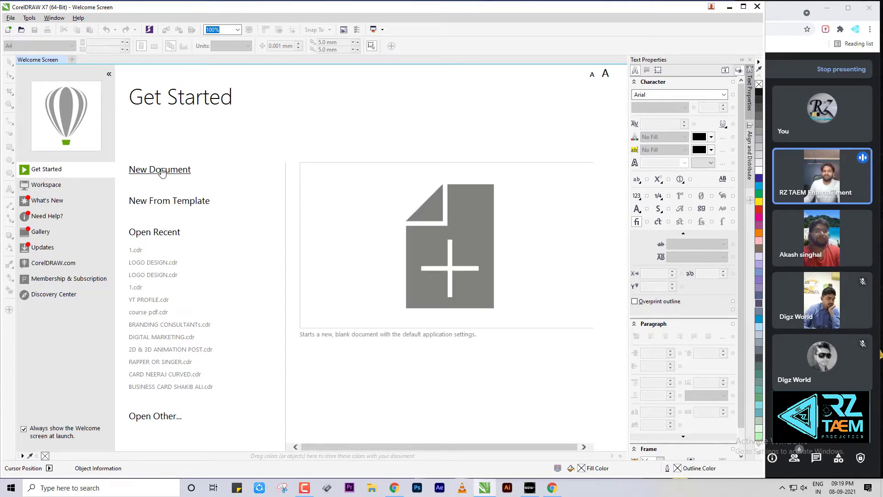
mouse_move(168, 202)
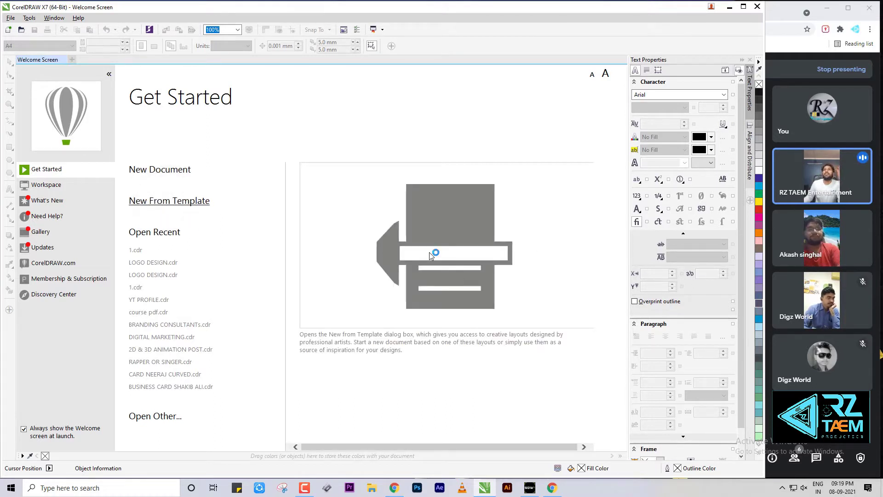
left_click(188, 205)
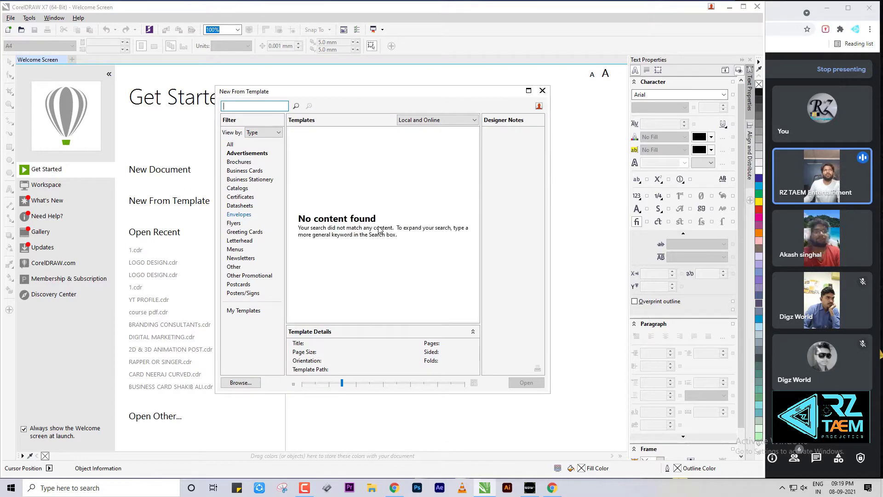
left_click(242, 162)
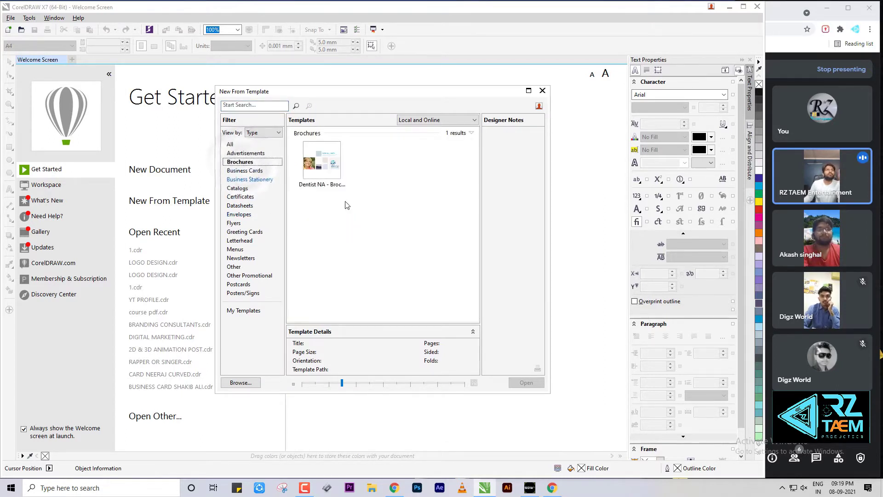
mouse_move(324, 164)
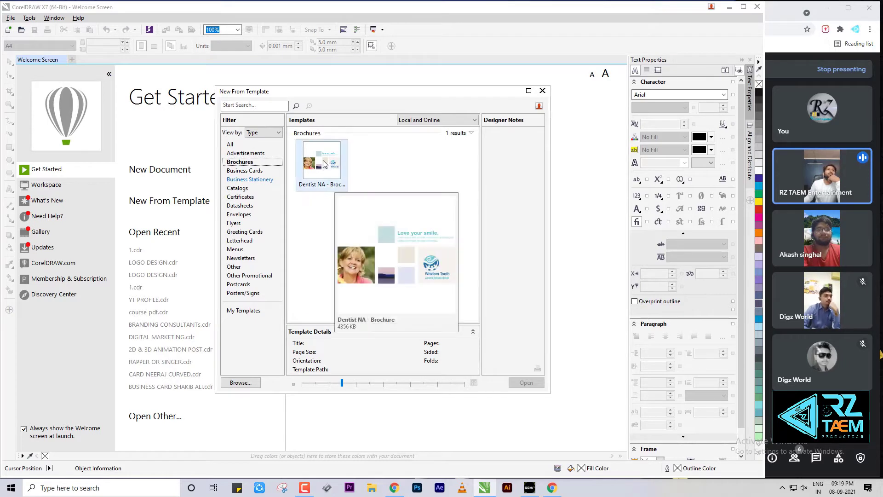
Create a document from the second Dentist NA business card template in the Business Cards category
left_click(245, 170)
left_click(376, 177)
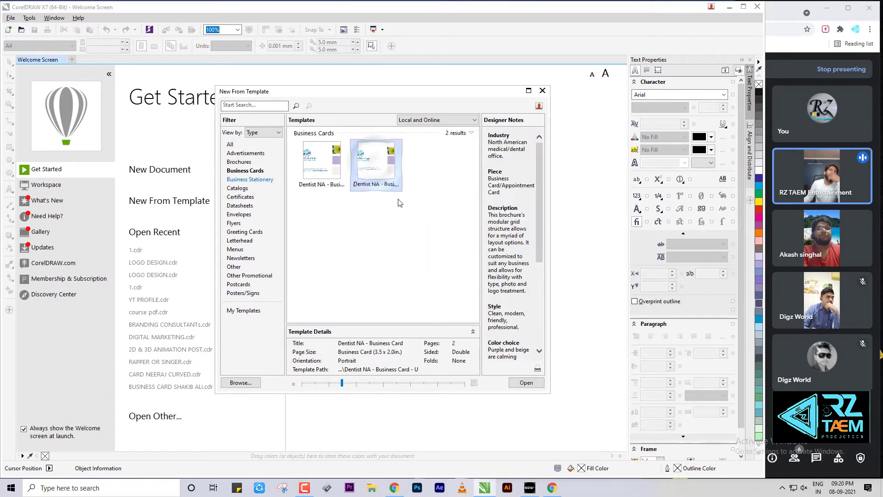
left_click(526, 383)
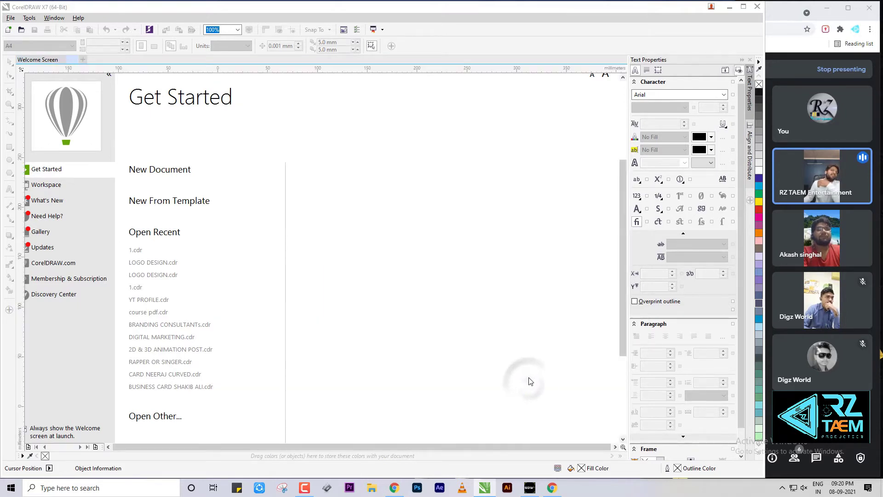
left_click(444, 354)
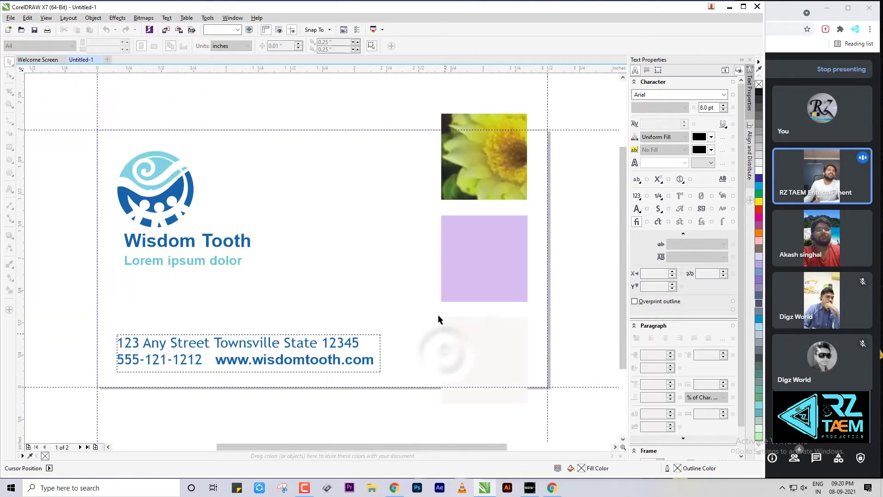
Show the whole business card and marquee-select its objects on page 1 to examine the template's elements
scroll(437, 315, "up", 1)
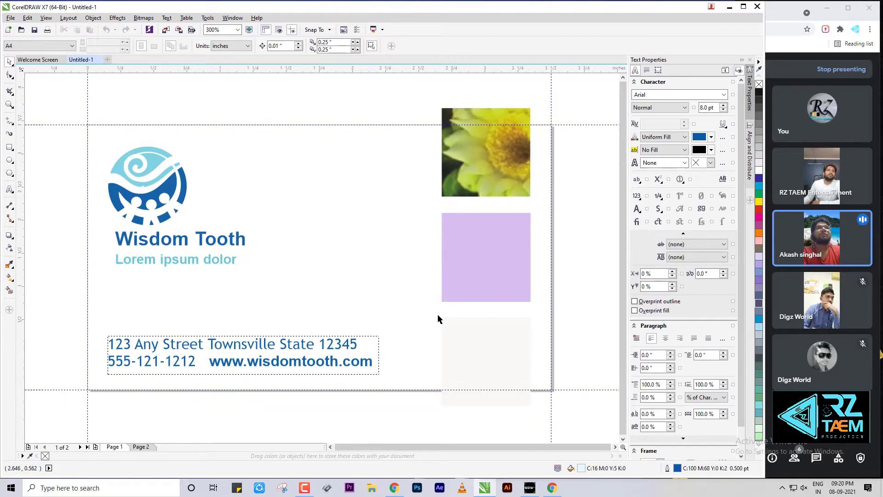
scroll(438, 316, "down", 1)
left_click_drag(202, 172, 536, 404)
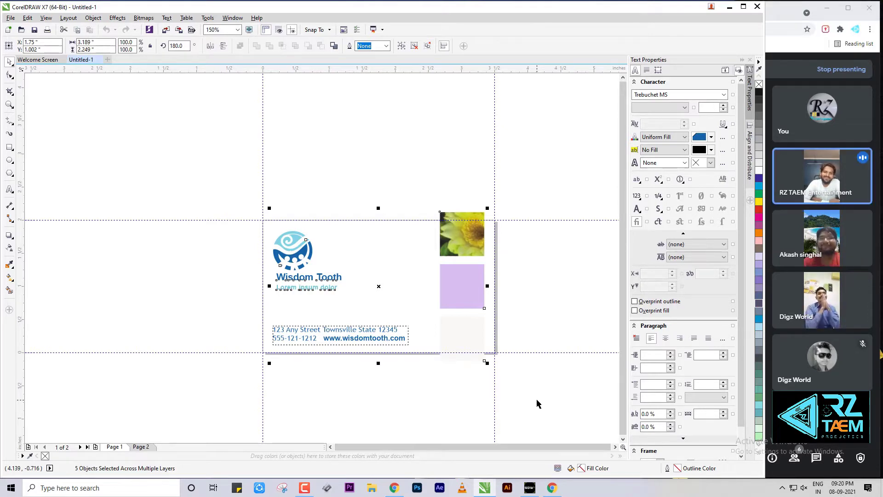
left_click(574, 310)
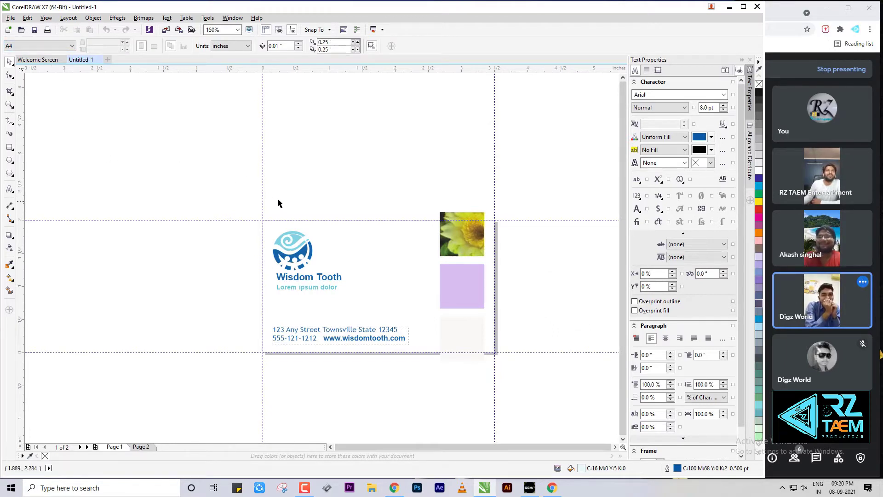
left_click_drag(203, 178, 533, 367)
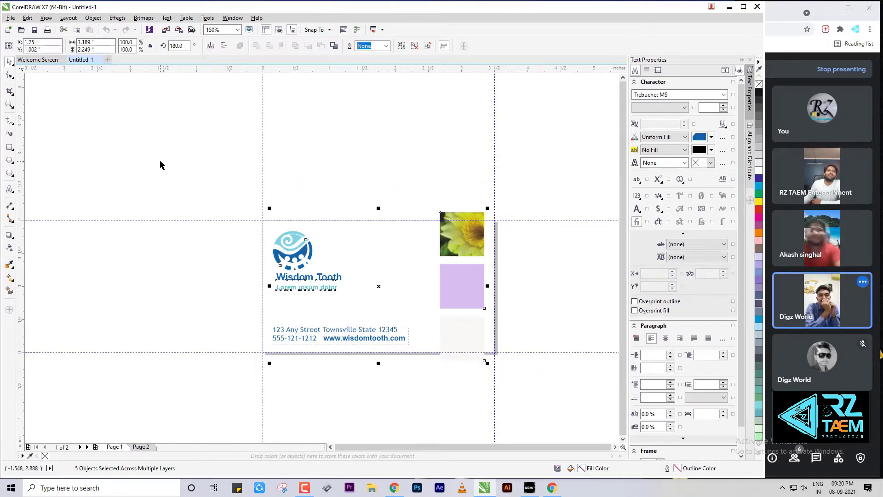
left_click_drag(161, 161, 546, 374)
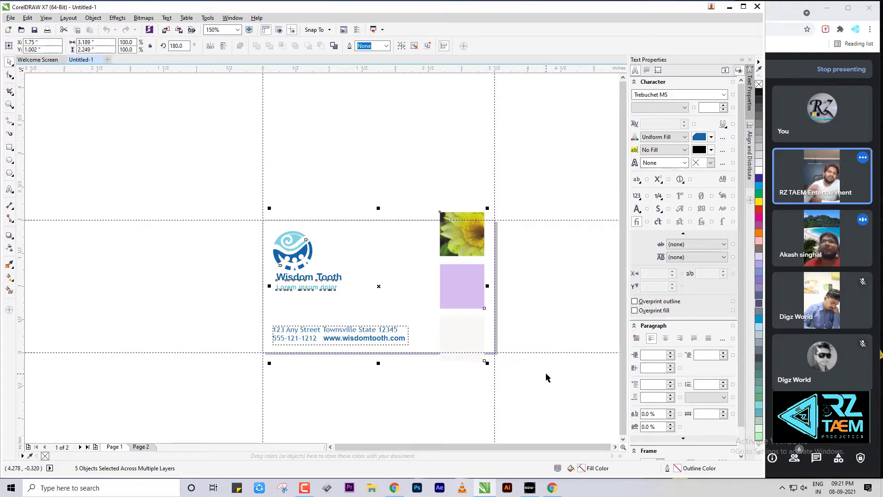
left_click(534, 280)
left_click_drag(174, 145, 584, 402)
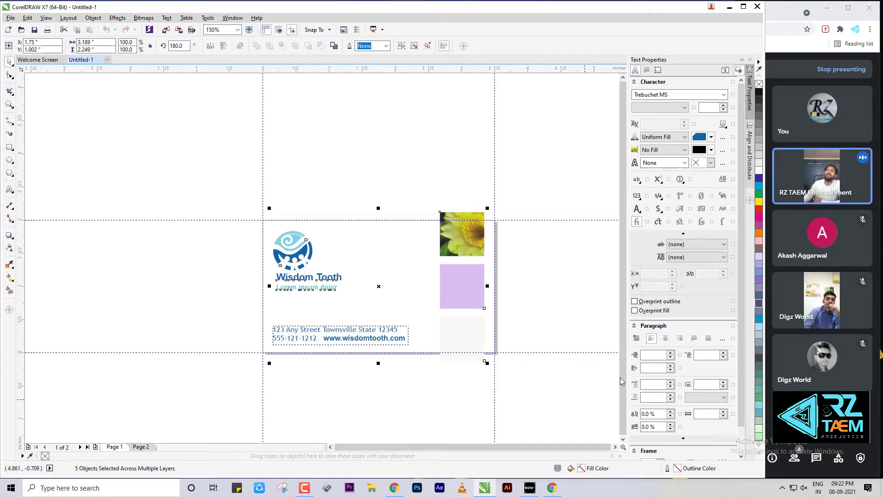
Switch to Google Meet to check the participants, then return to CorelDRAW and deselect the card's objects
left_click(879, 246)
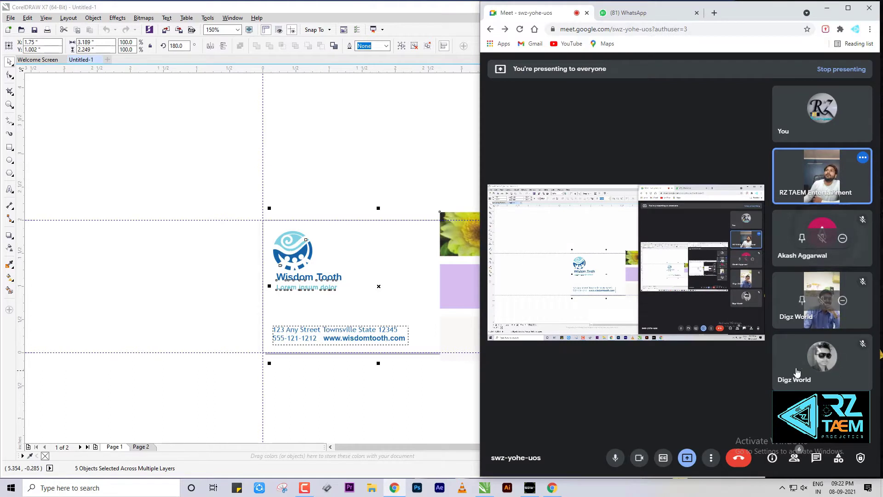
left_click(396, 398)
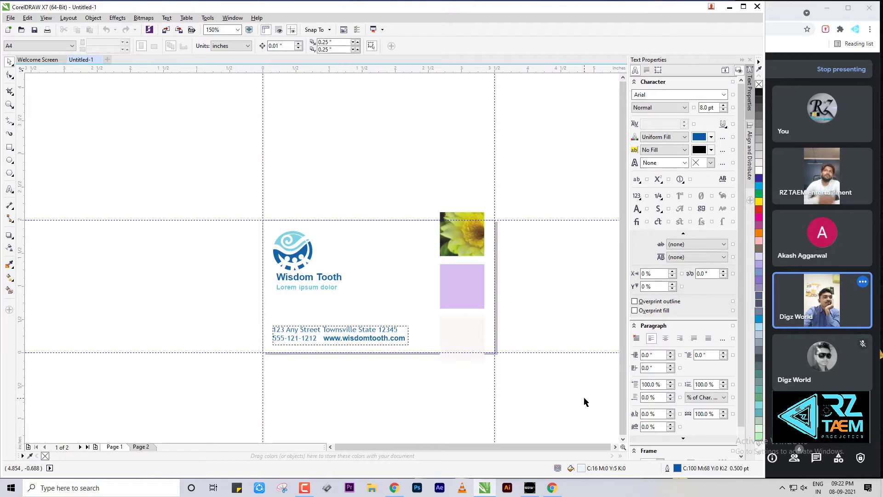
Select all the template objects on page 1 of the business card and delete them
left_click_drag(179, 149, 552, 376)
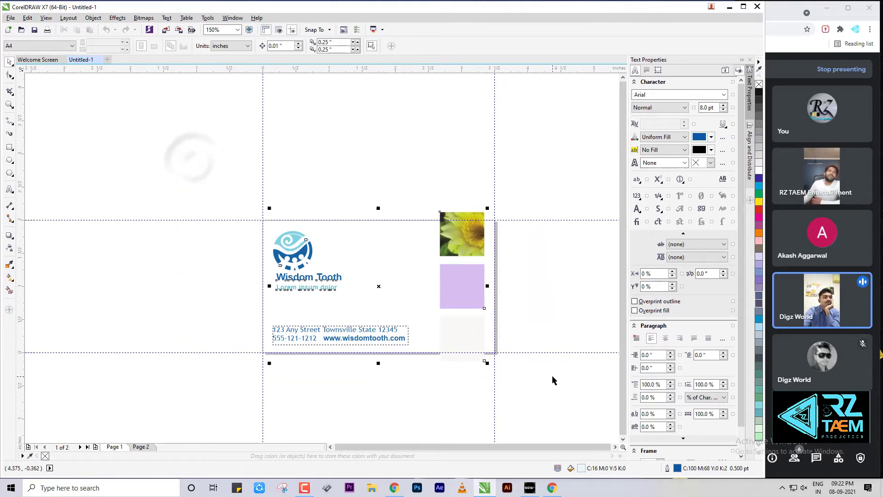
left_click_drag(172, 157, 515, 382)
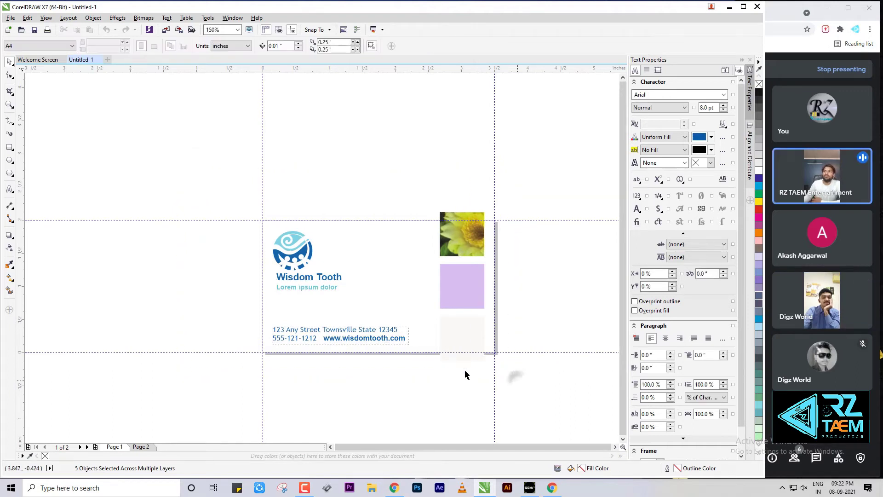
left_click_drag(185, 147, 539, 399)
left_click_drag(227, 198, 544, 374)
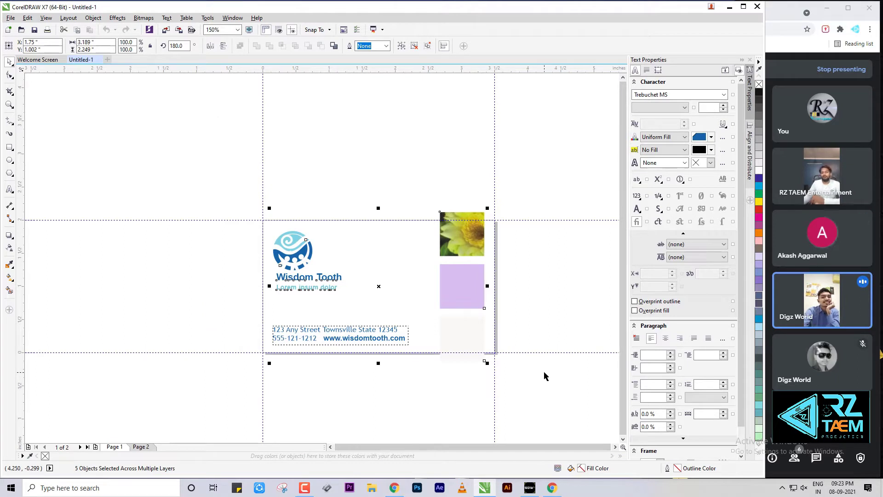
key("Delete")
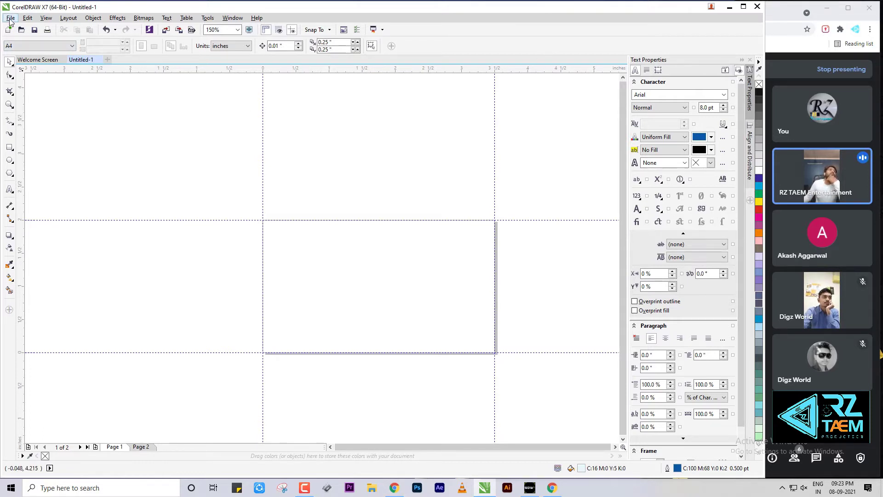
left_click_drag(157, 109, 555, 364)
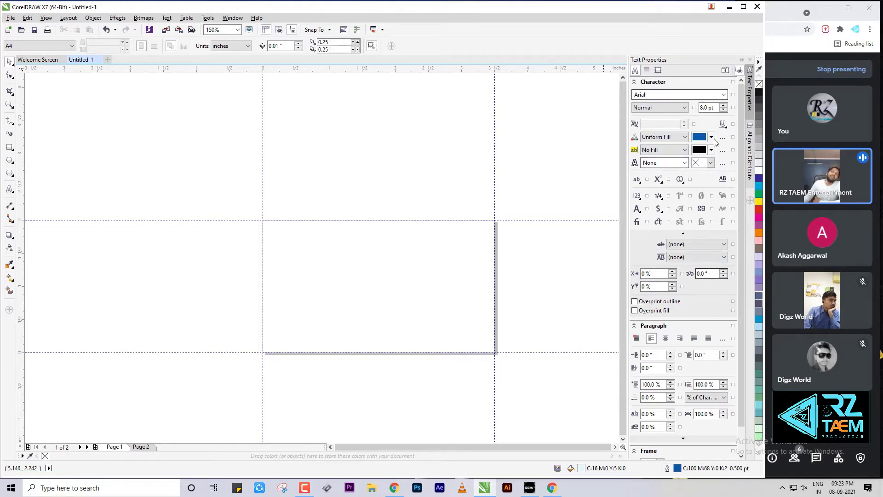
right_click(325, 181)
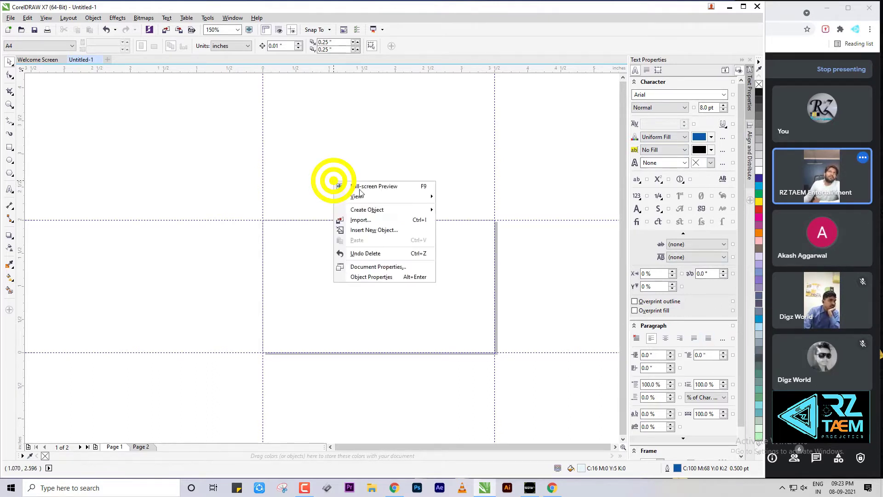
left_click(335, 177)
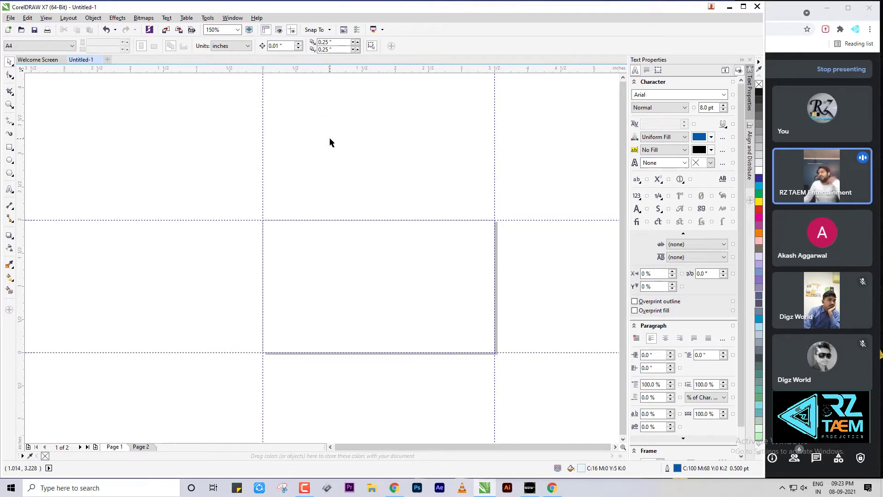
left_click(237, 18)
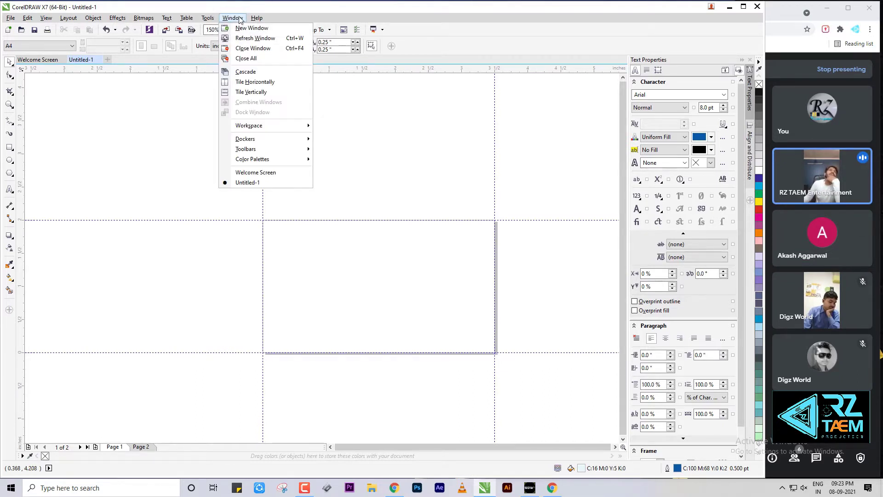
left_click(571, 143)
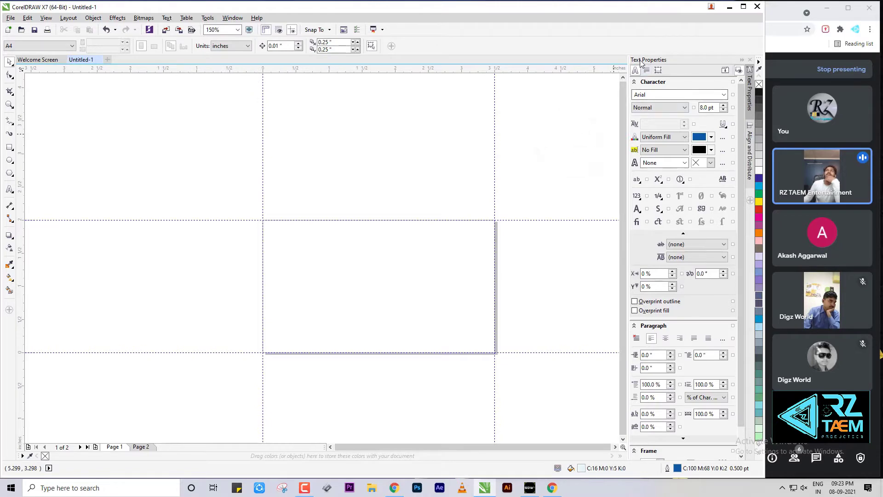
left_click_drag(642, 63, 755, 87)
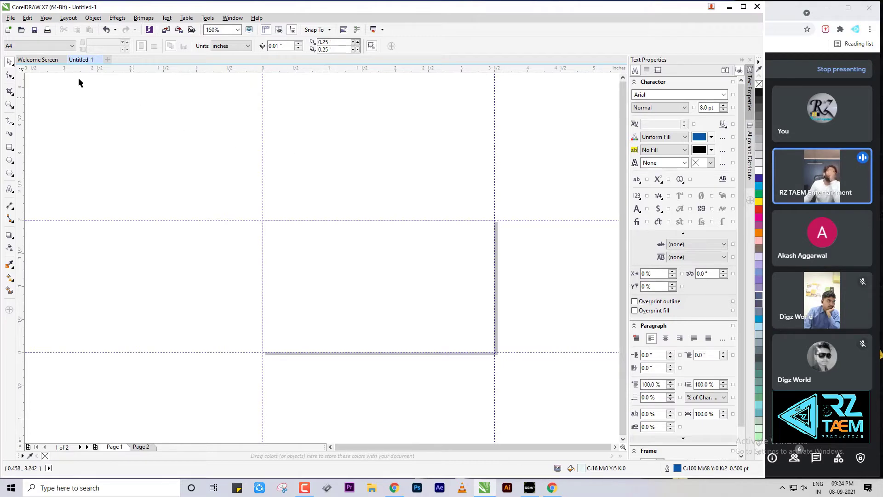
Switch to the Classic workspace from the Welcome Screen and return to the Untitled-1 document
left_click(28, 60)
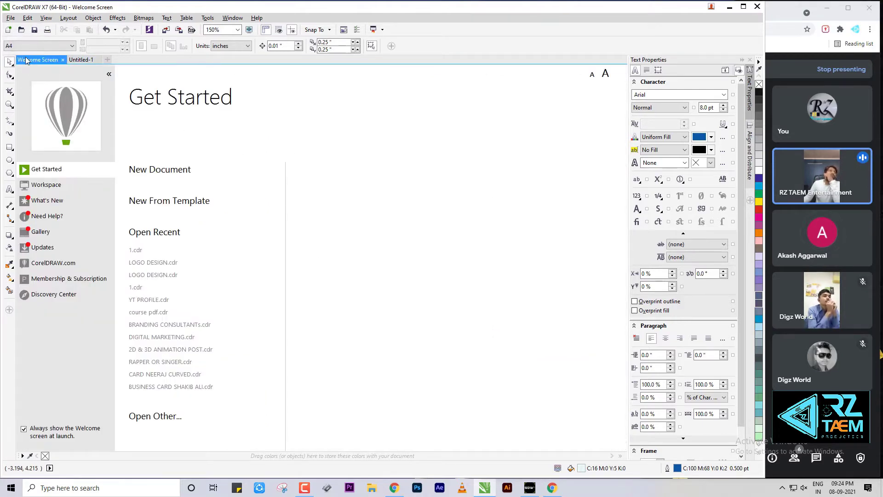
left_click(62, 186)
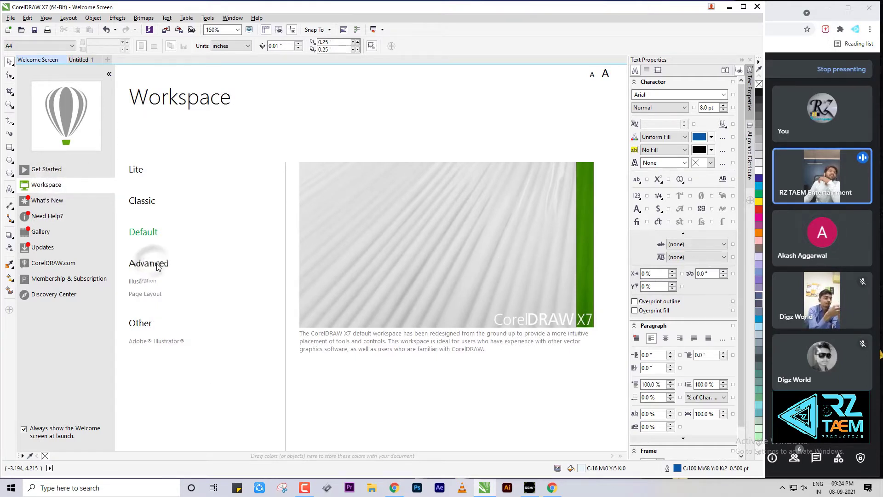
mouse_move(142, 209)
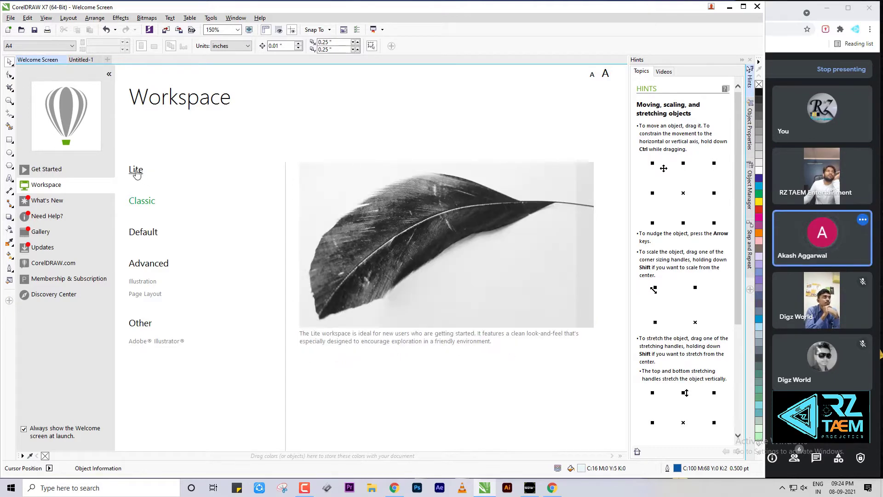
left_click(73, 60)
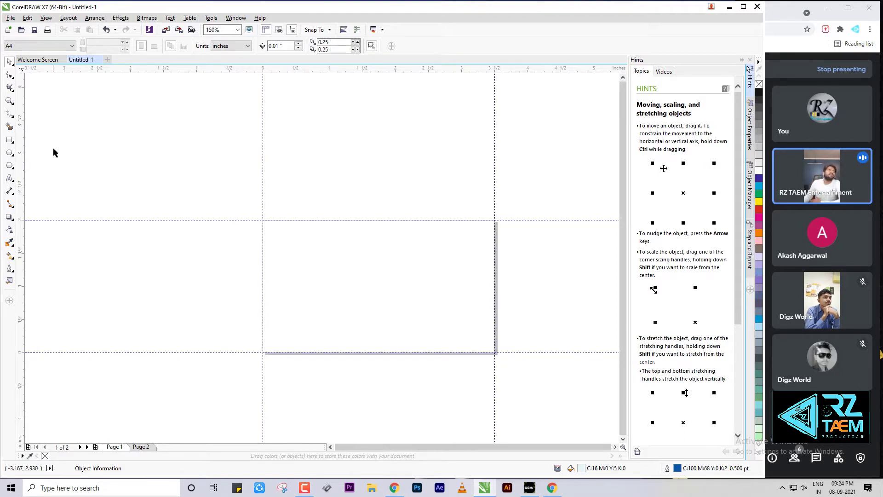
Activate the Pick tool and examine the tools grouped with the Rectangle and Polygon tools
left_click(10, 63)
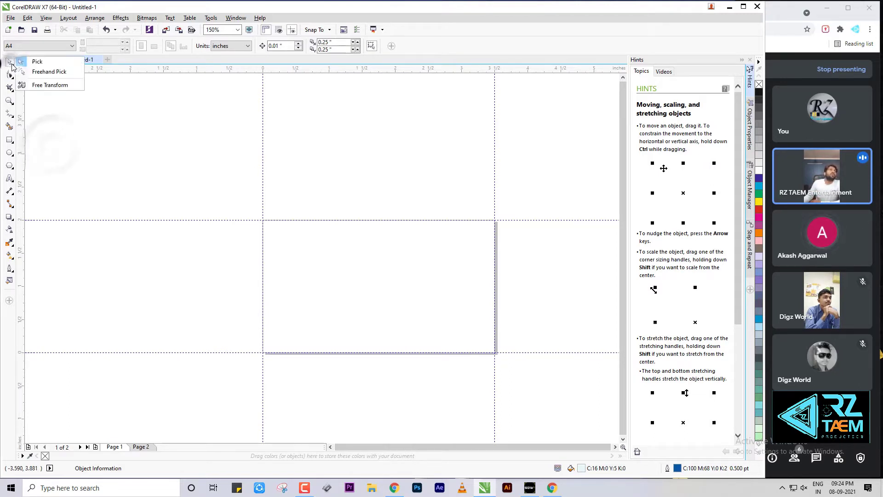
left_click(39, 65)
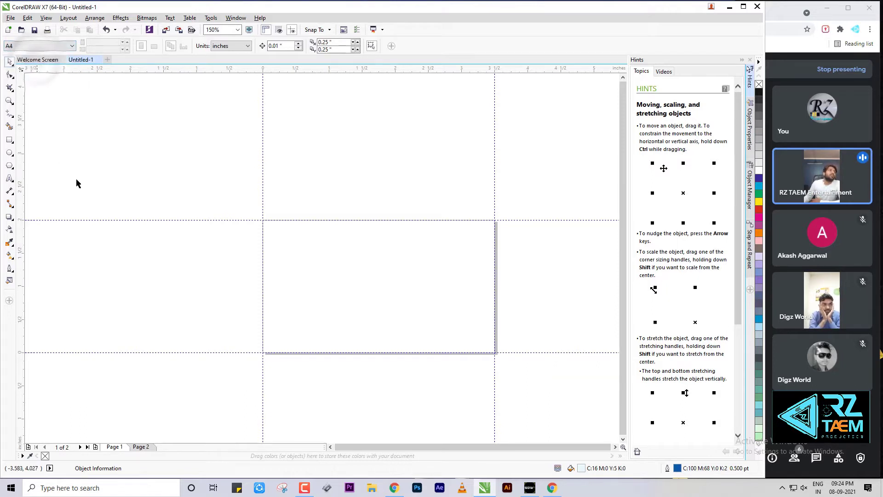
mouse_move(10, 141)
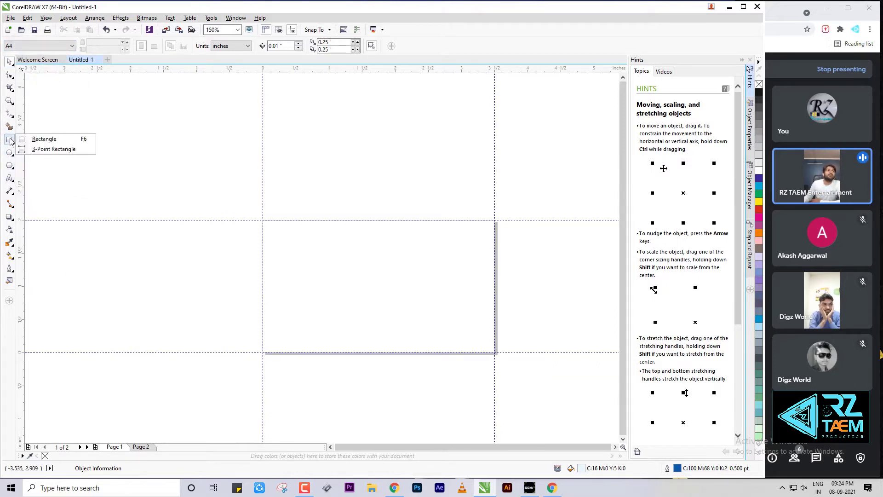
mouse_move(9, 165)
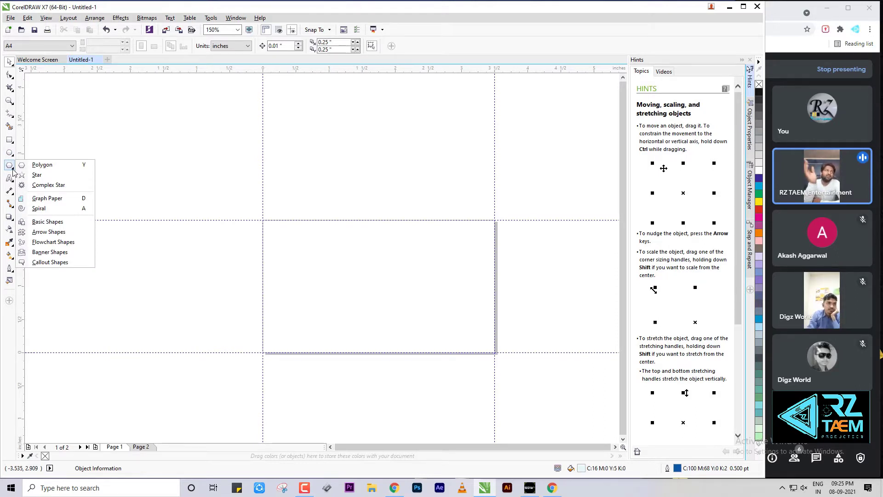
Draw a rectangle about 1.33 by 1.33 inches from the upper-left corner of the card page
left_click(9, 139)
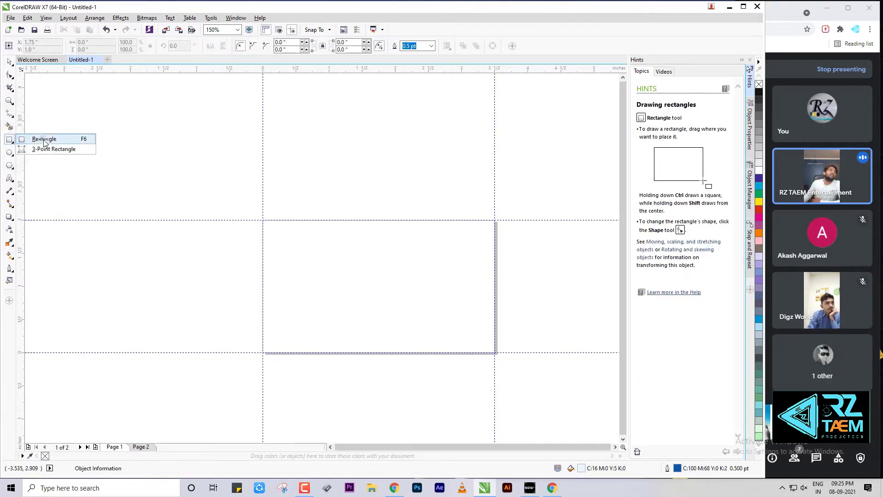
left_click(43, 140)
left_click_drag(263, 220, 350, 309)
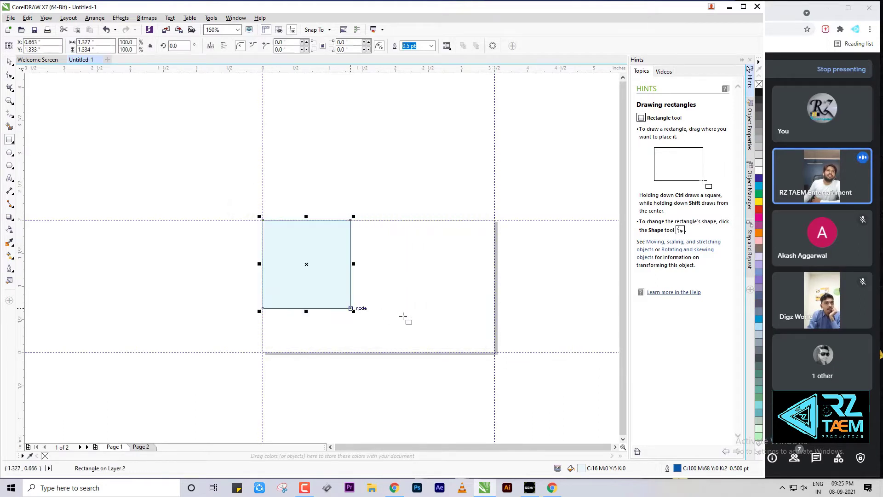
Draw an ellipse about 1.43 inches wide and 1.51 inches high in the right half of the card
left_click(12, 142)
left_click(12, 154)
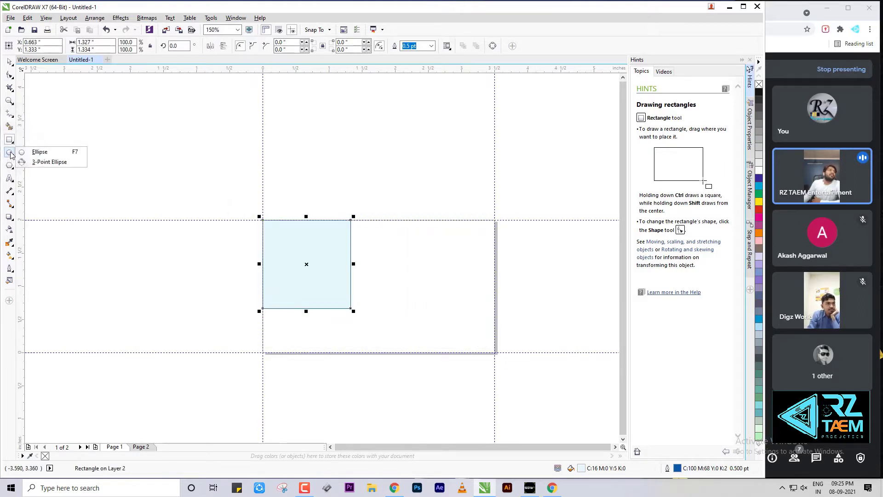
left_click(38, 151)
left_click_drag(386, 224, 488, 331)
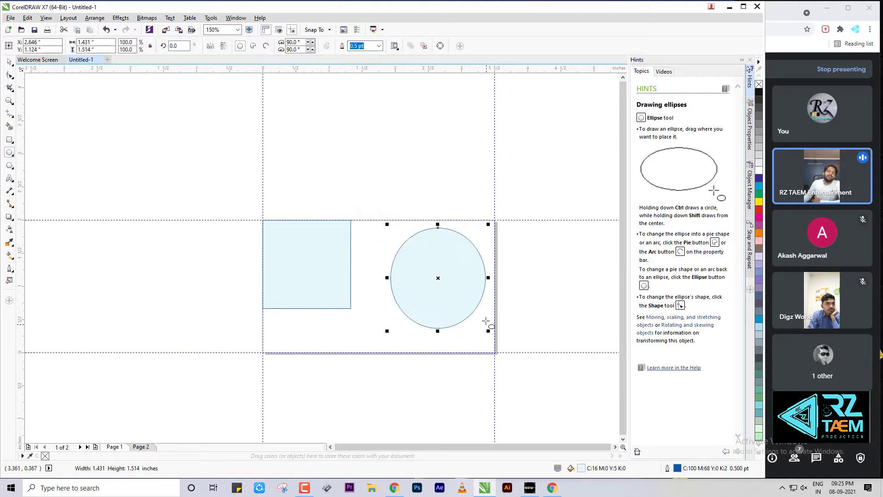
Draw a five-sided polygon about 1.33 by 1.3 inches outside the page, to the left of the rectangle
left_click(12, 166)
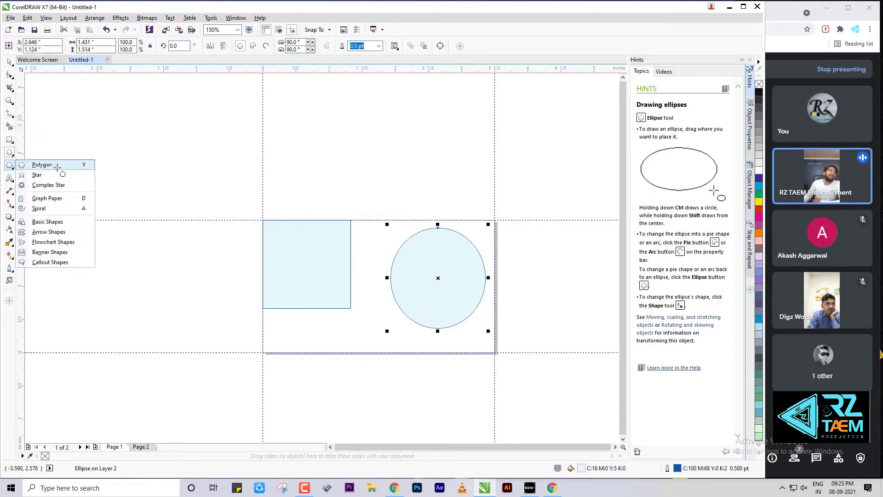
left_click(57, 165)
left_click_drag(150, 173, 244, 265)
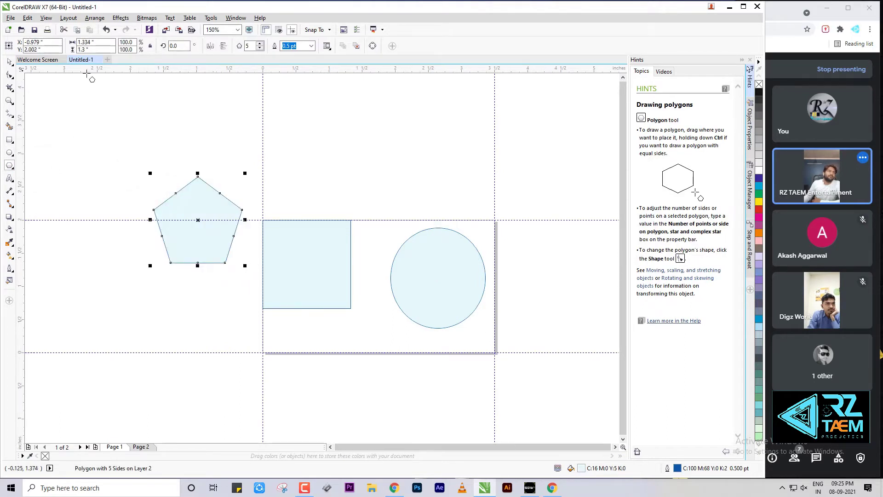
Demonstrate the Pick tool by marquee-selecting all three shapes, deselecting them, and selecting the polygon and the ellipse individually
left_click(10, 61)
left_click(207, 134)
left_click_drag(120, 130, 512, 352)
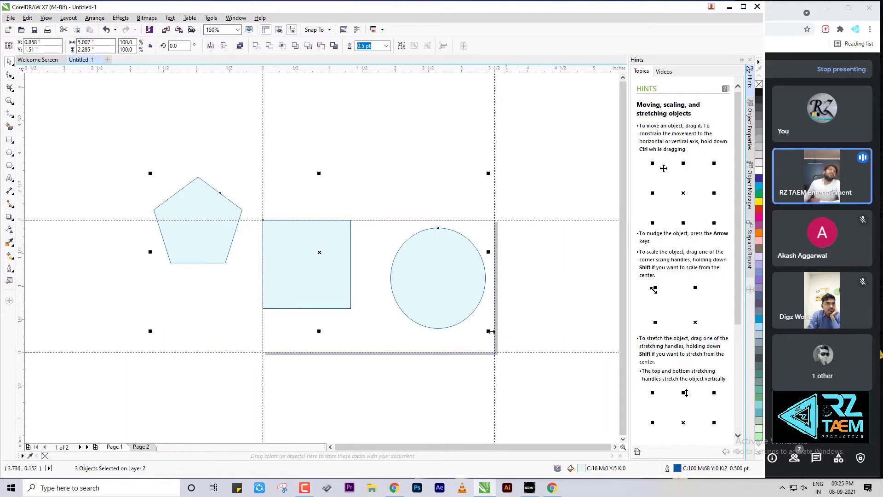
left_click(448, 338)
left_click_drag(97, 149, 259, 284)
left_click(224, 281)
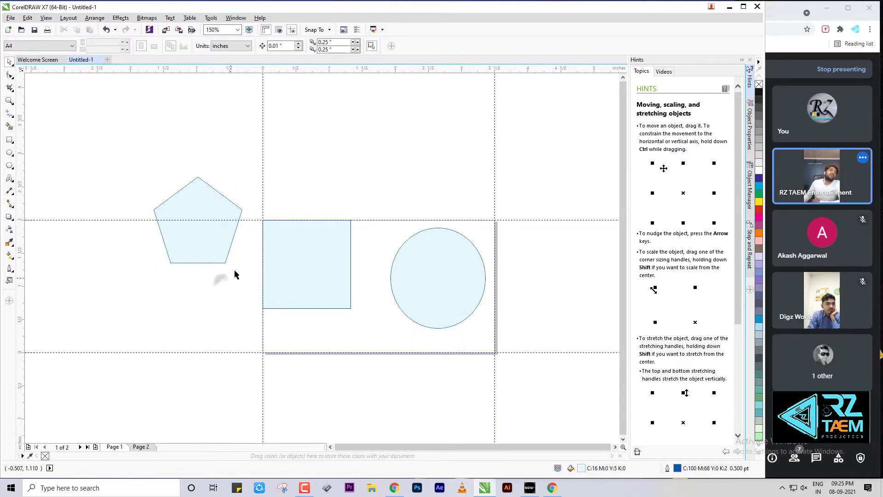
left_click(441, 279)
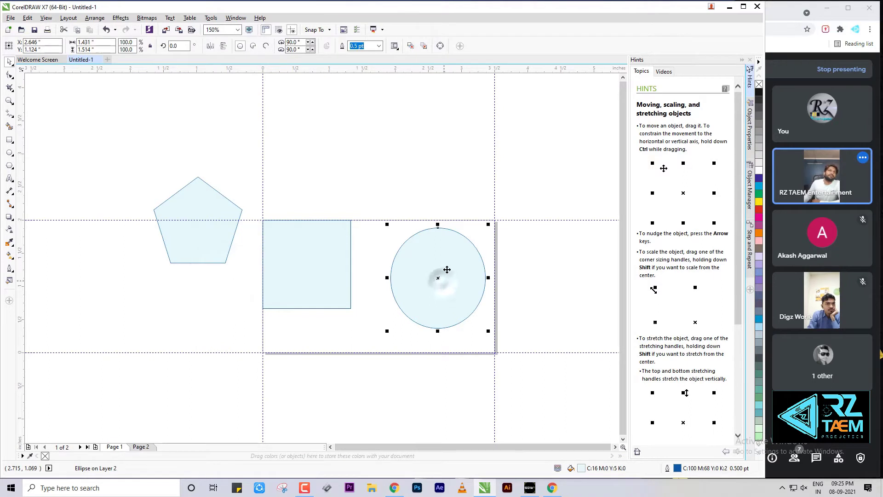
Draw a large rectangle about 3.64 by 3.57 inches in the empty area below and left of the card
left_click(12, 144)
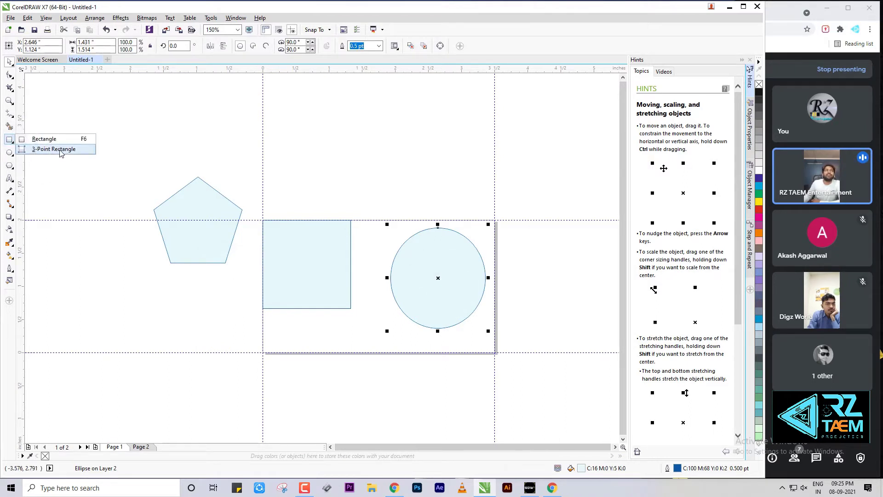
left_click(60, 149)
scroll(361, 233, "down", 4)
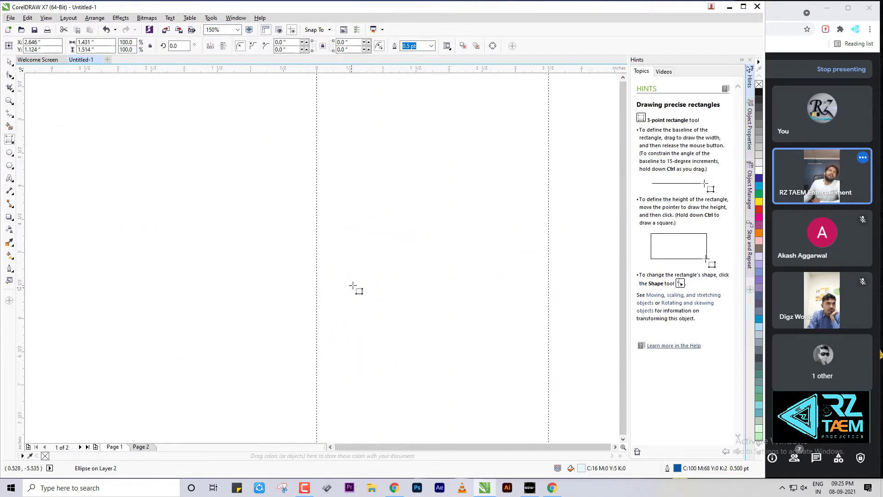
scroll(378, 112, "up", 2)
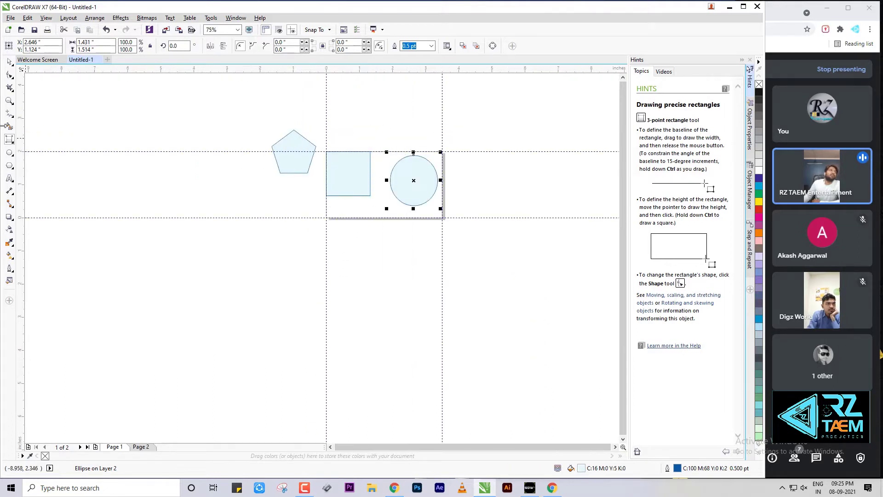
left_click(9, 141)
left_click(46, 137)
mouse_move(173, 243)
left_mouse_down()
mouse_move(319, 357)
mouse_move(251, 334)
mouse_move(301, 366)
mouse_move(257, 332)
mouse_move(271, 341)
mouse_move(274, 358)
mouse_move(263, 338)
mouse_move(294, 361)
left_mouse_up()
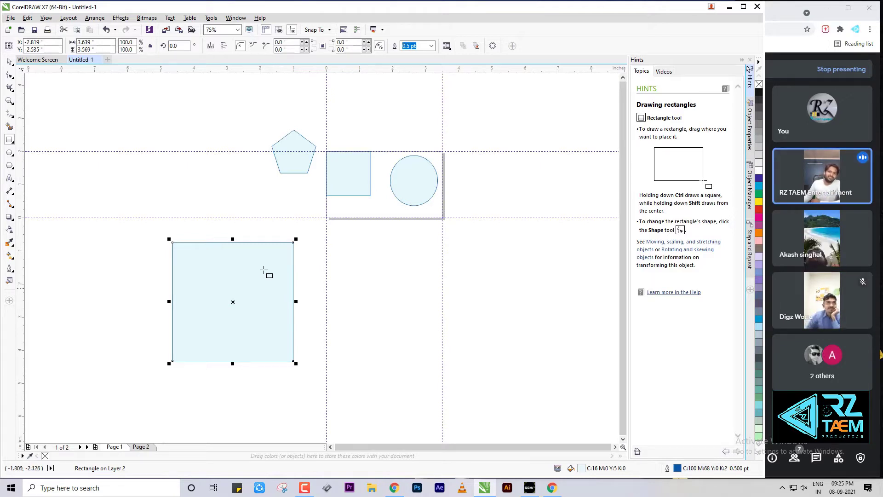
Rotate the large rectangle clockwise about its centre to an angle of about 313.6 degrees
left_click(8, 140)
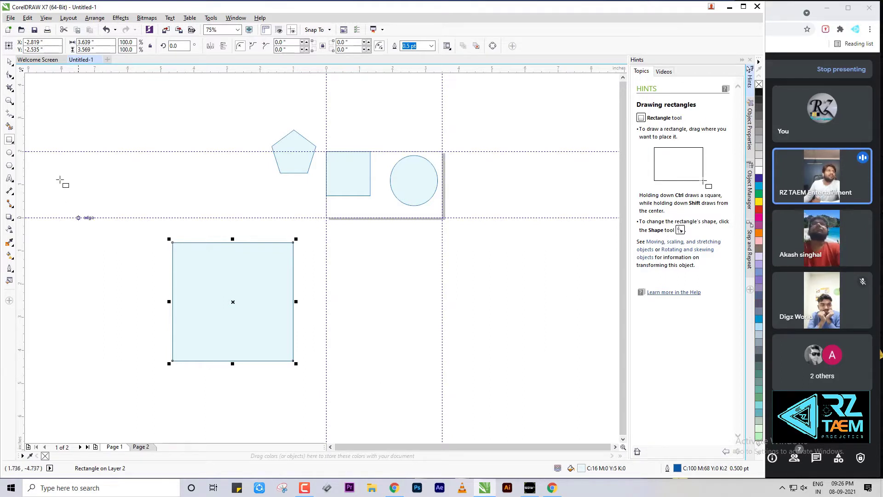
left_click(9, 141)
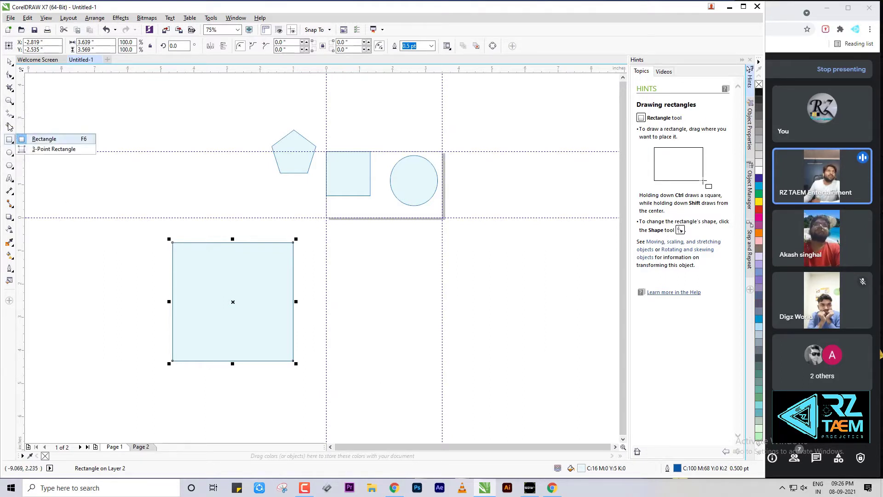
left_click(9, 63)
left_click(37, 61)
left_click(236, 276)
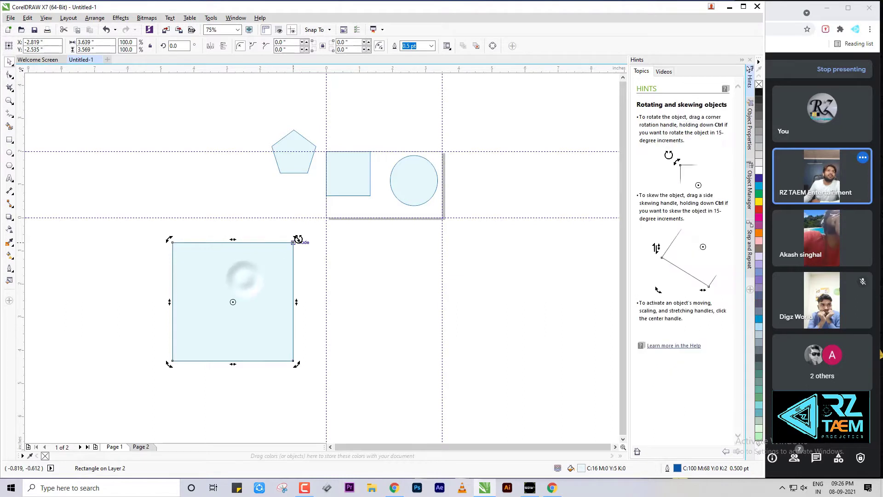
left_click_drag(295, 239, 306, 302)
left_click(262, 265)
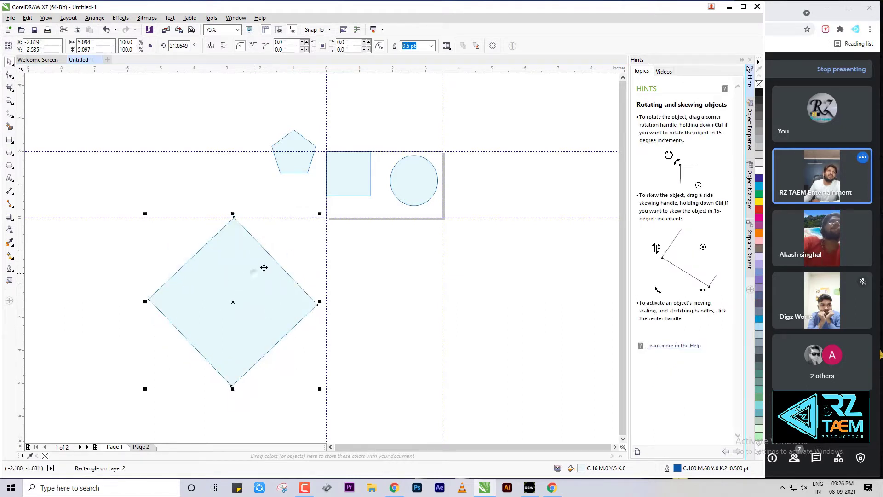
Try scaling the rotated rectangle down to 70 percent, and undo both the scaling and the rotation
left_click_drag(319, 214, 354, 268)
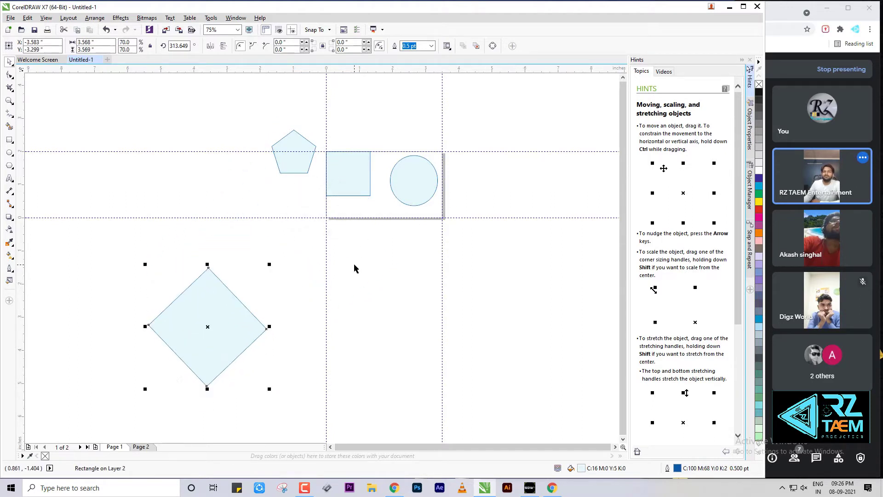
key("ctrl+z")
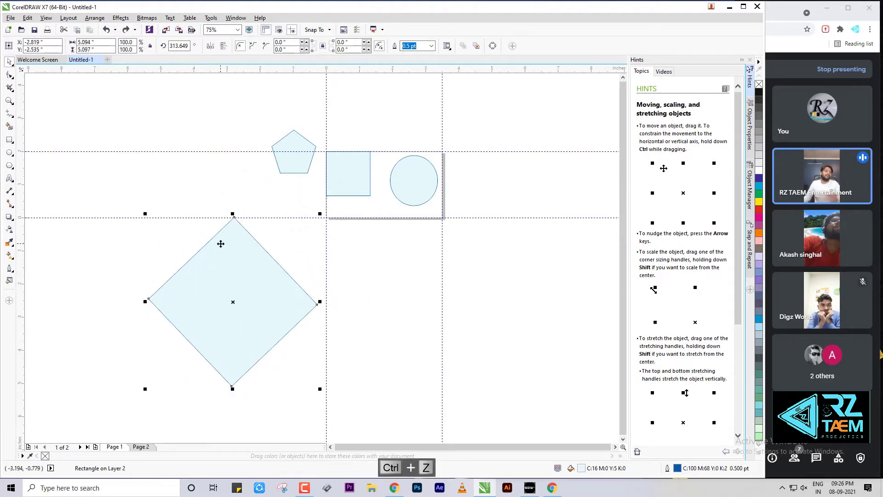
key("ctrl+z")
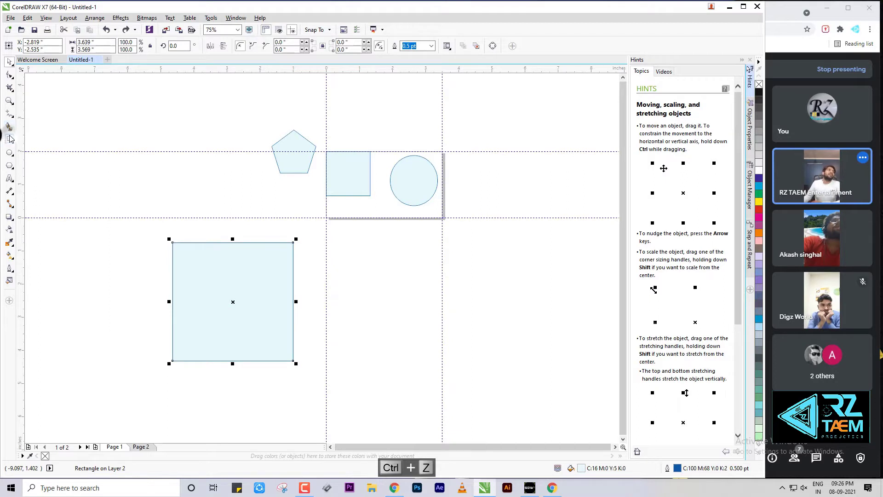
Draw a tilted rectangle below the card with the 3-Point Rectangle tool, spanning about 6.07 by 5.68 inches
left_click(10, 139)
left_click(51, 149)
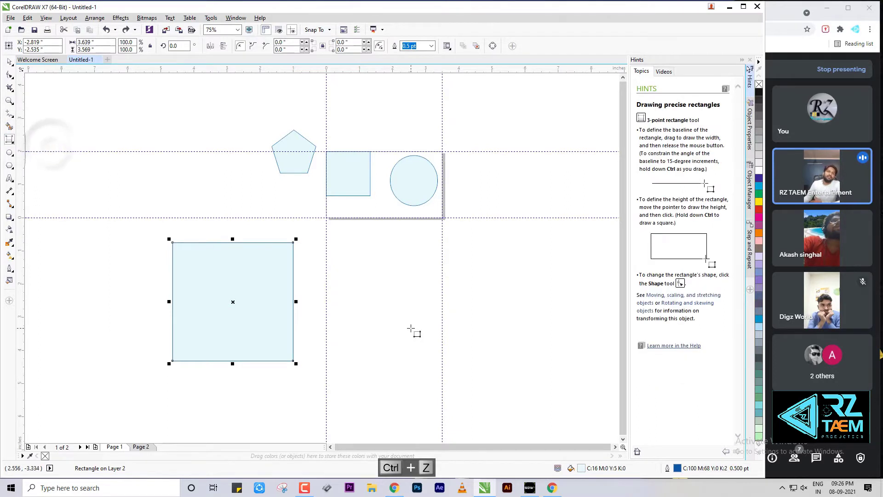
left_click_drag(345, 294, 411, 382)
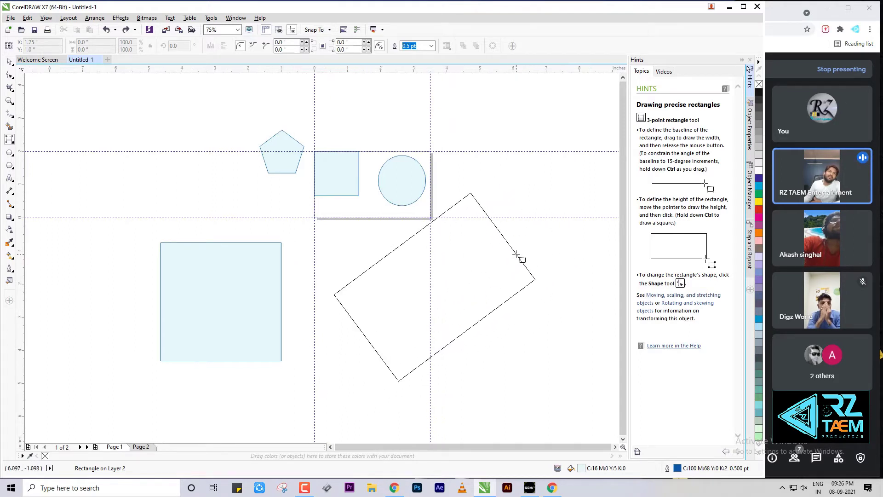
left_click(517, 256)
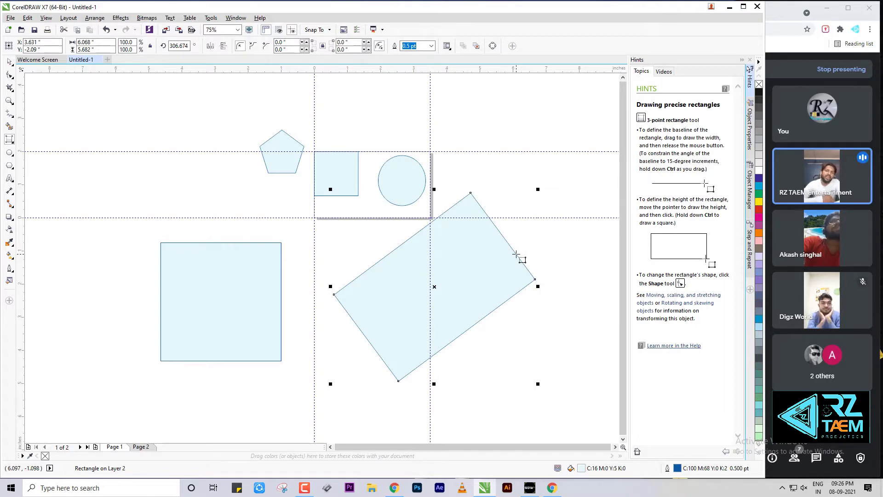
Draw a large tilted ellipse spanning about 13.45 by 13.06 inches left of the square with the 3-Point Ellipse tool
scroll(441, 233, "down", 2)
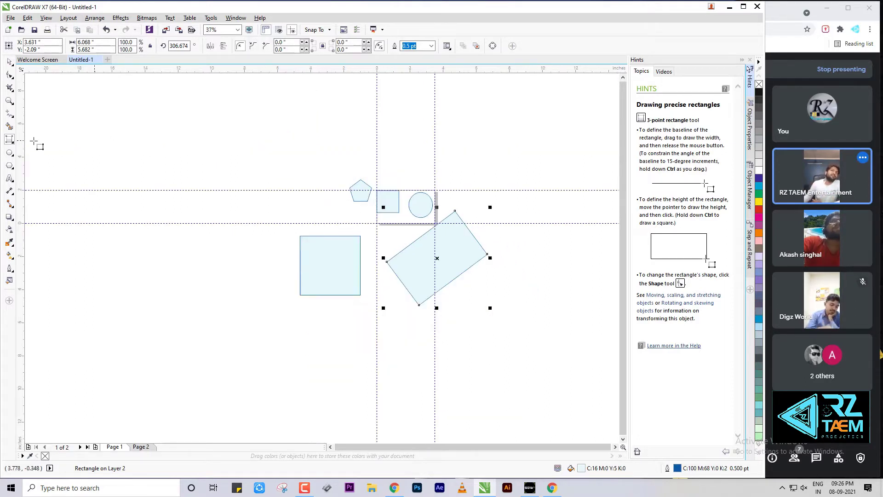
left_click(10, 152)
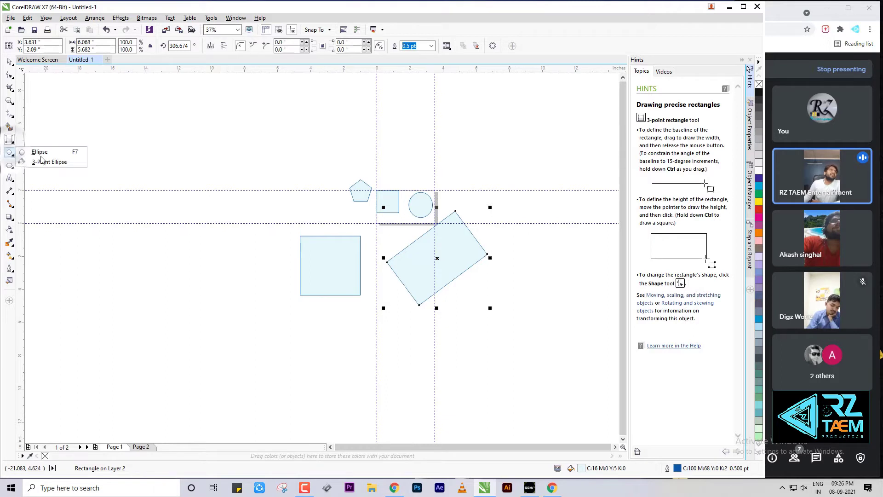
left_click(51, 162)
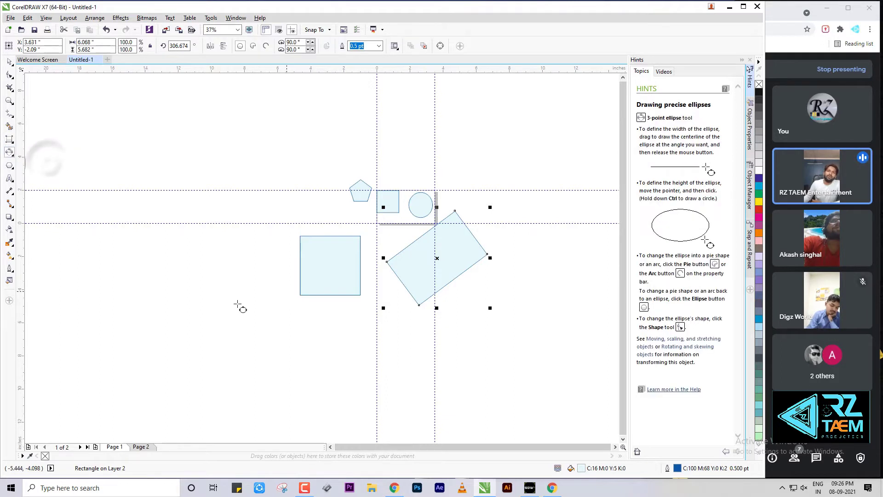
left_click_drag(117, 235, 230, 355)
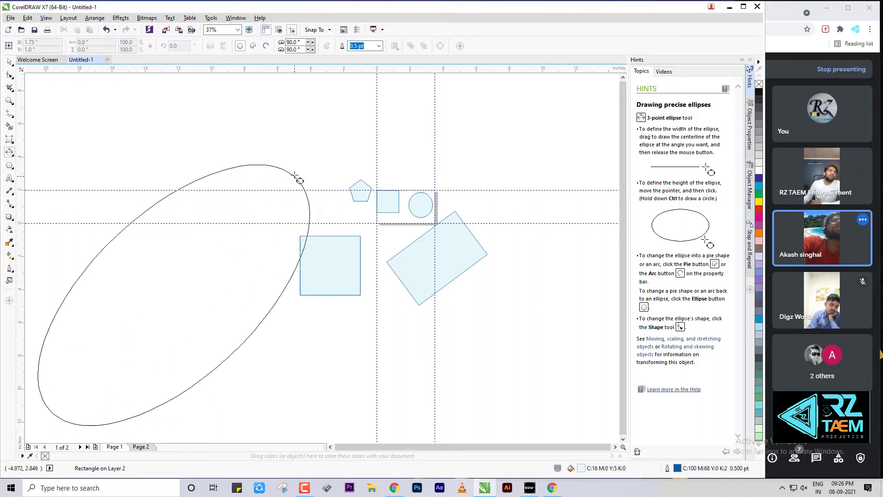
left_click(266, 200)
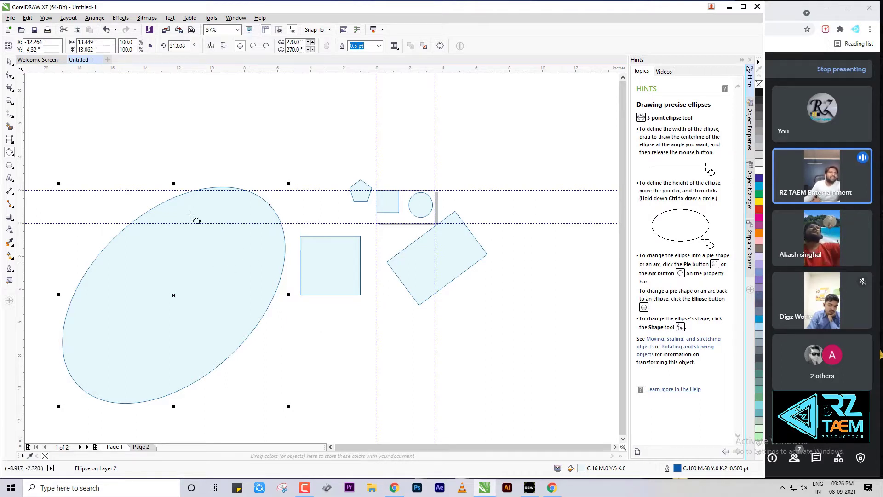
Draw a regular ellipse about 6.47 by 7.06 inches in the empty area right of the tilted rectangle
scroll(378, 238, "down", 1)
scroll(509, 256, "up", 1)
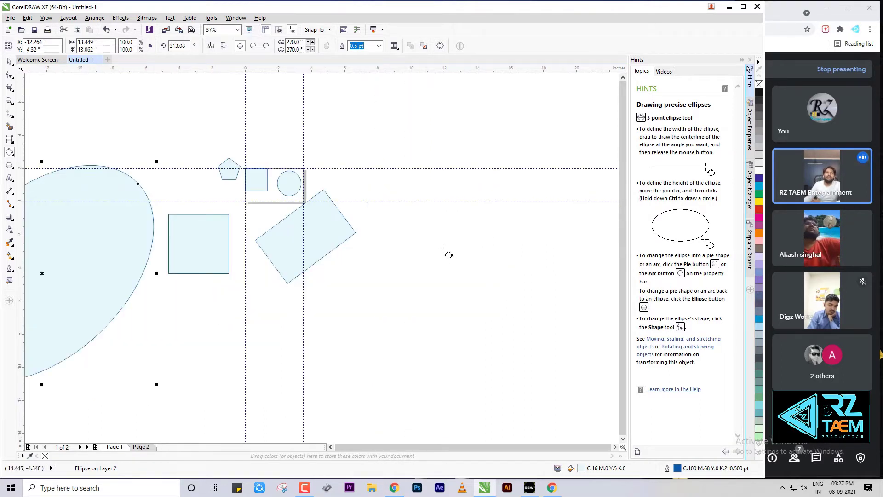
left_click(9, 154)
left_click(46, 150)
mouse_move(439, 227)
left_mouse_down()
mouse_move(474, 340)
mouse_move(549, 347)
left_mouse_up()
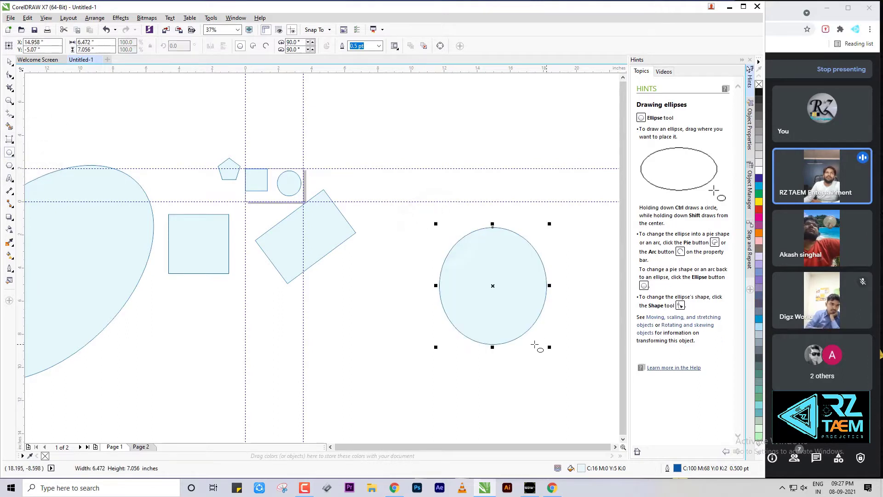
Stretch the new ellipse upward to a height of about 14.64 inches, and toggle between its rotation and sizing handles
left_click(9, 62)
left_click_drag(492, 224, 495, 98)
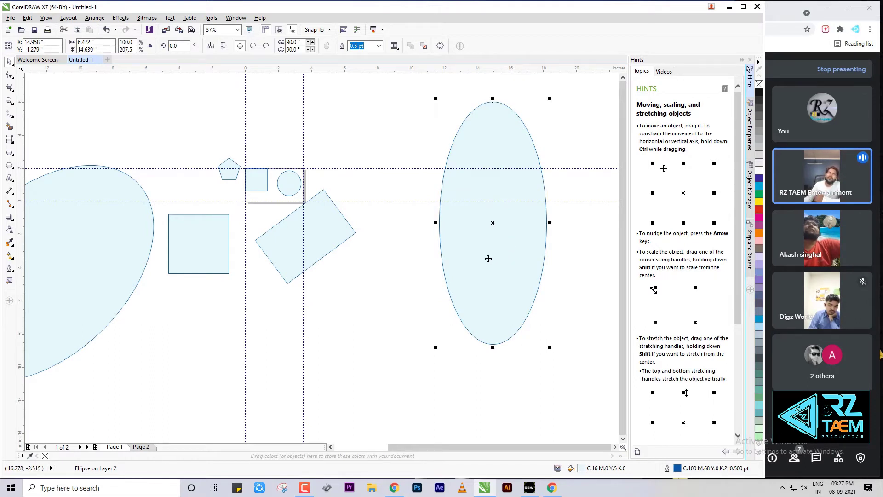
left_click(521, 237)
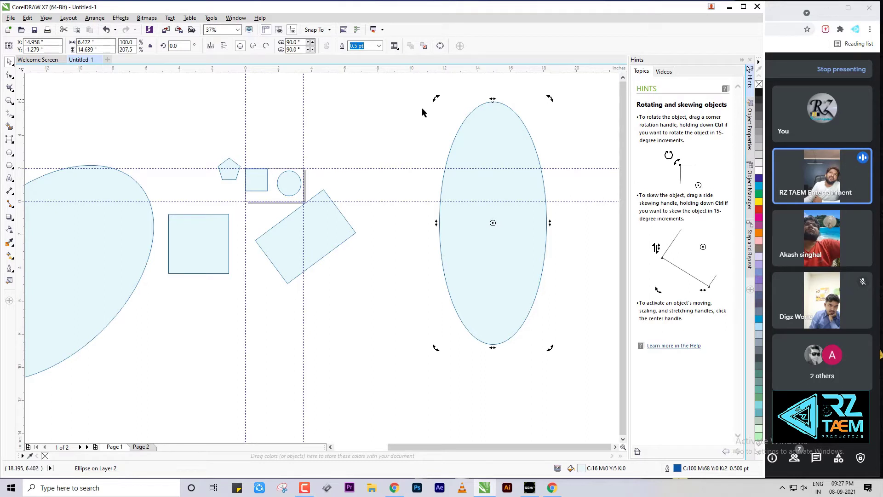
left_click(498, 258)
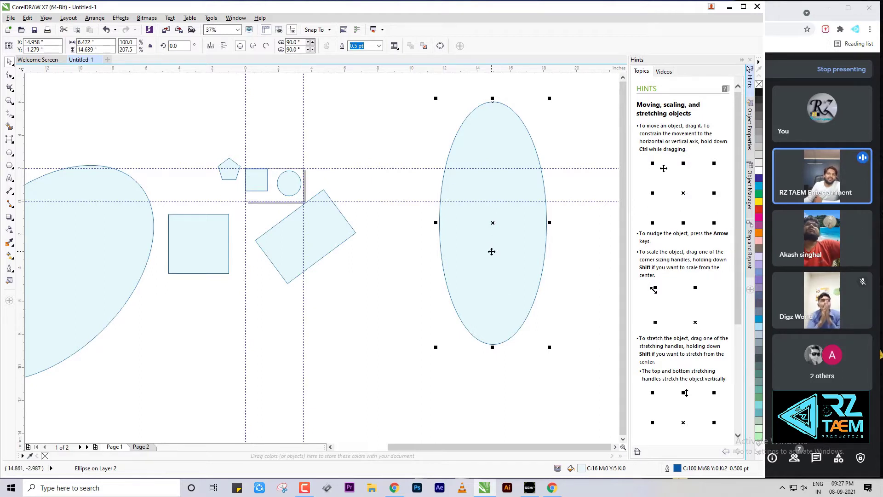
Rotate the stretched ellipse clockwise to about 310 degrees, skew it slightly horizontally, and deselect it
left_click(513, 235)
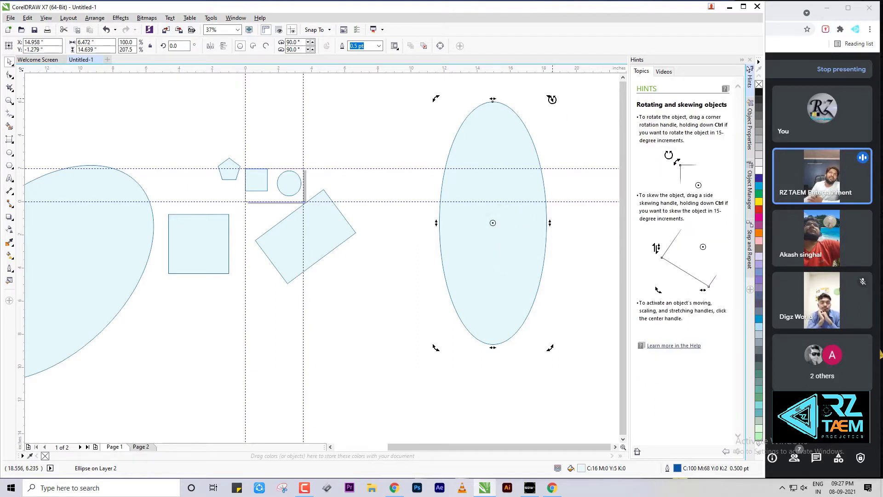
left_click_drag(551, 99, 584, 195)
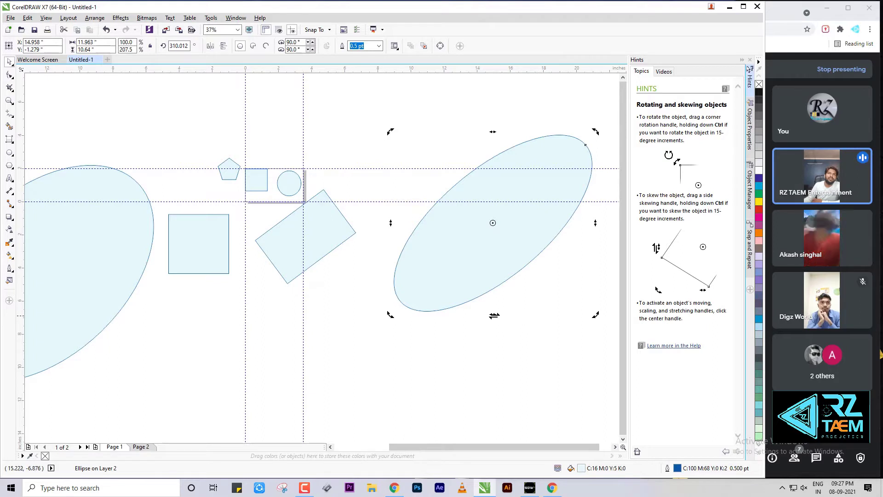
left_click_drag(493, 314, 440, 322)
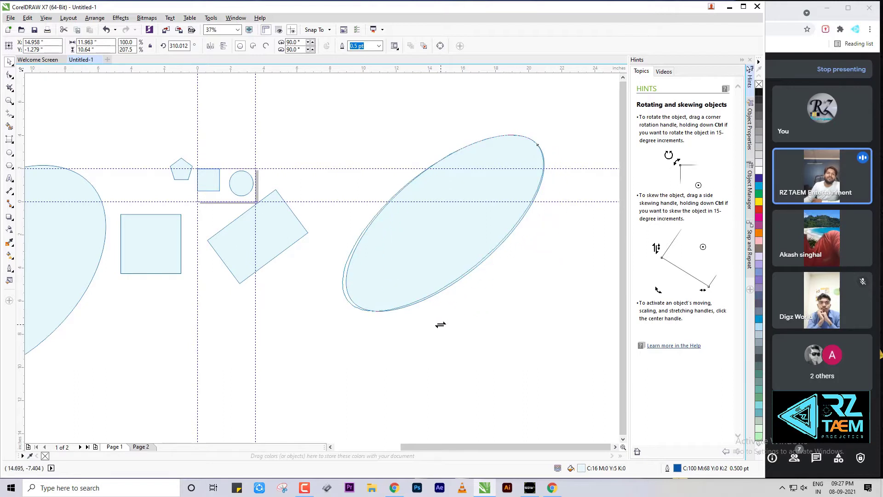
left_click(468, 343)
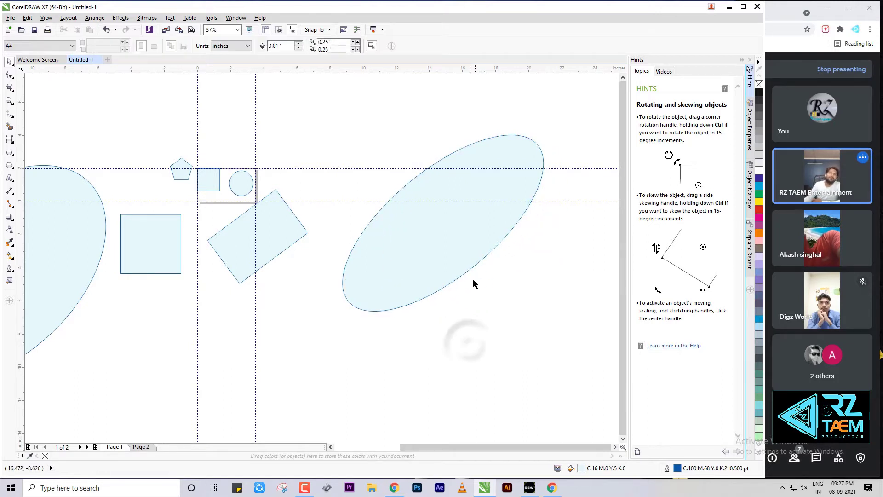
Try a strong downward vertical skew on the rotated ellipse, and undo it
left_click(461, 258)
left_click(459, 224)
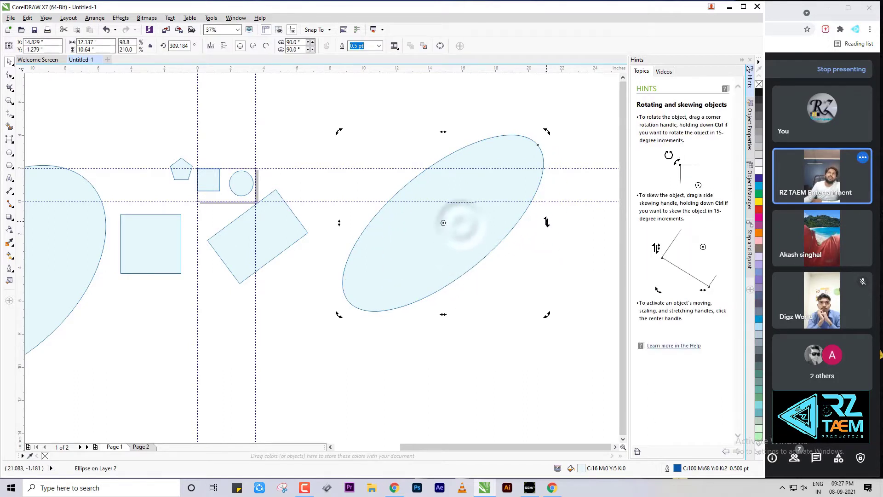
left_click_drag(544, 222, 543, 407)
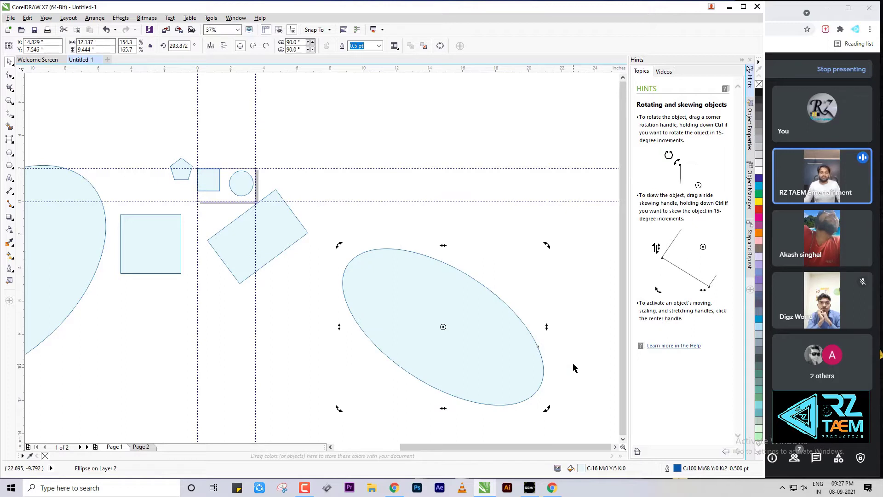
key("ctrl+z")
Select all seven shapes with a marquee and delete them
left_click(497, 325)
scroll(498, 324, "down", 2)
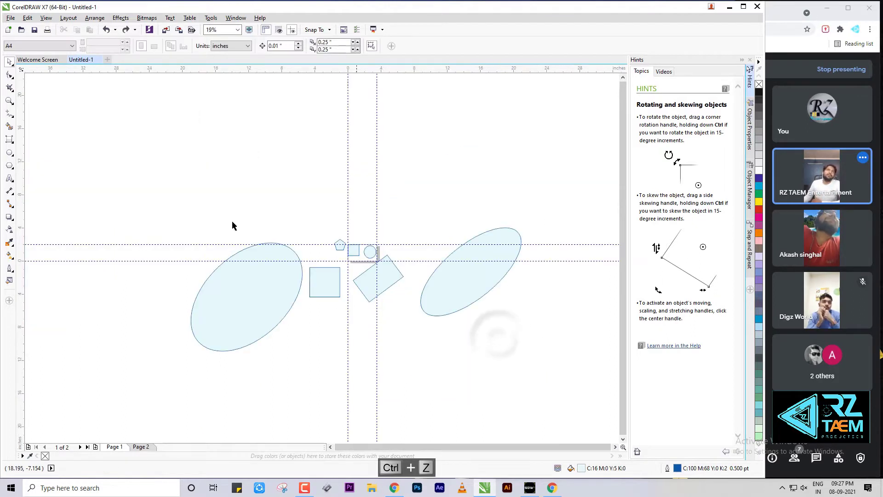
left_click_drag(112, 173, 582, 366)
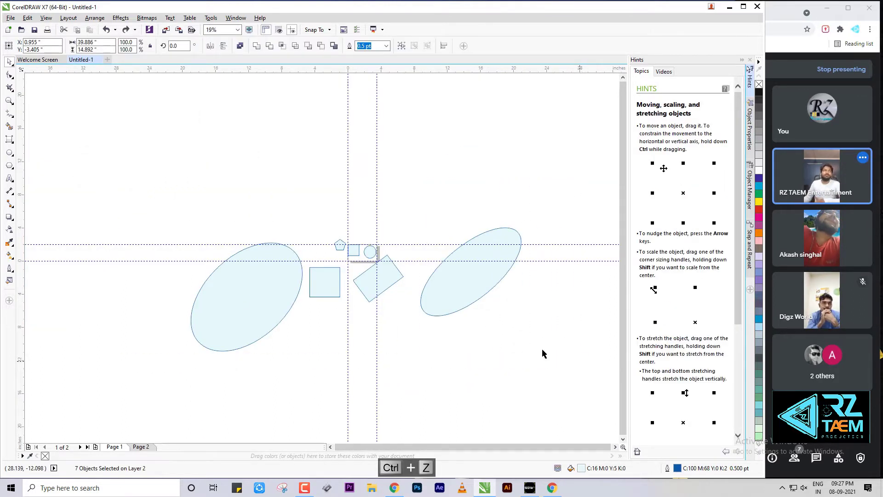
key("Delete")
Review the rectangle, ellipse and polygon tool variants, and draw a five-sided polygon about 20.18 by 18.89 inches over the page
left_click(11, 140)
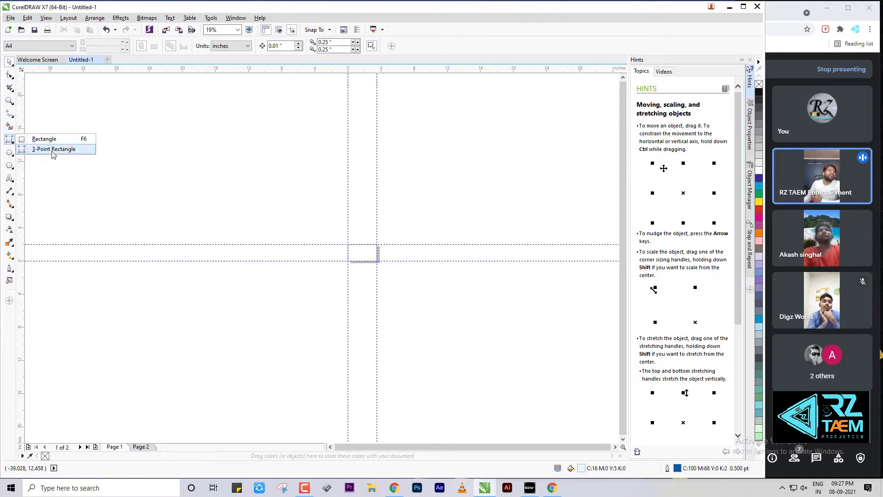
left_click(10, 153)
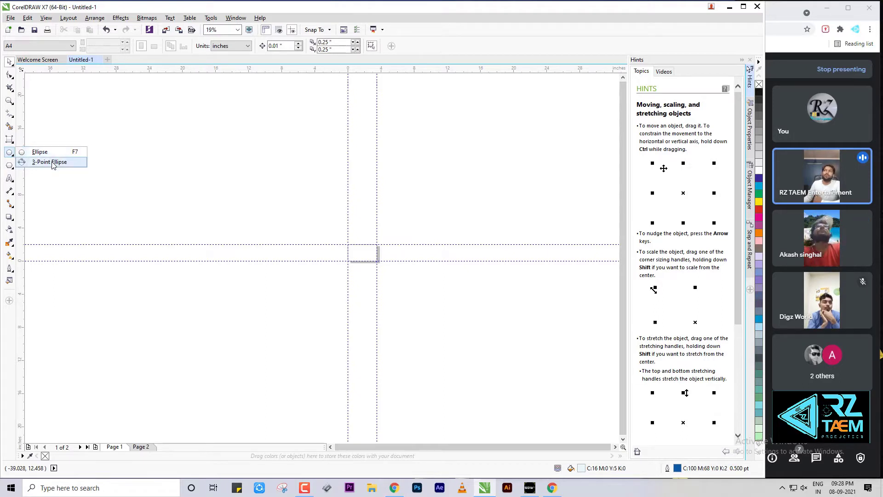
left_click(10, 166)
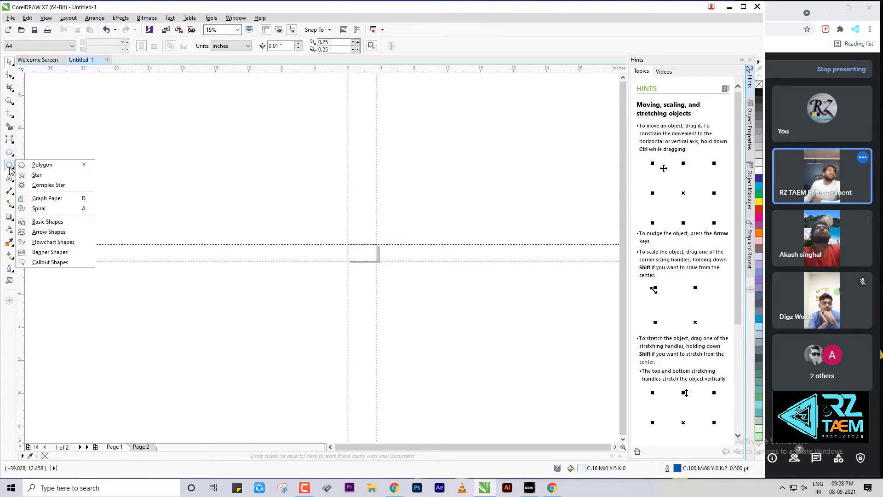
left_click(36, 166)
mouse_move(234, 170)
left_mouse_down()
mouse_move(410, 317)
mouse_move(407, 332)
left_mouse_up()
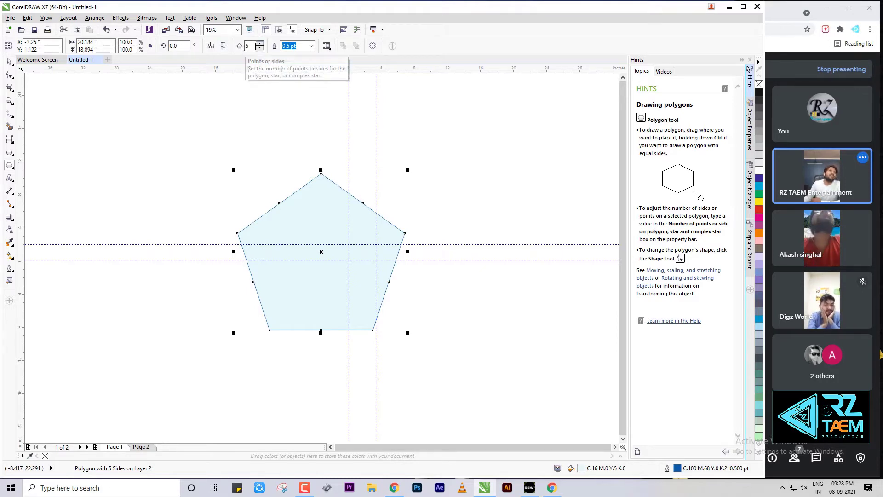
Raise the polygon's number of sides one at a time to 11
left_click(260, 44)
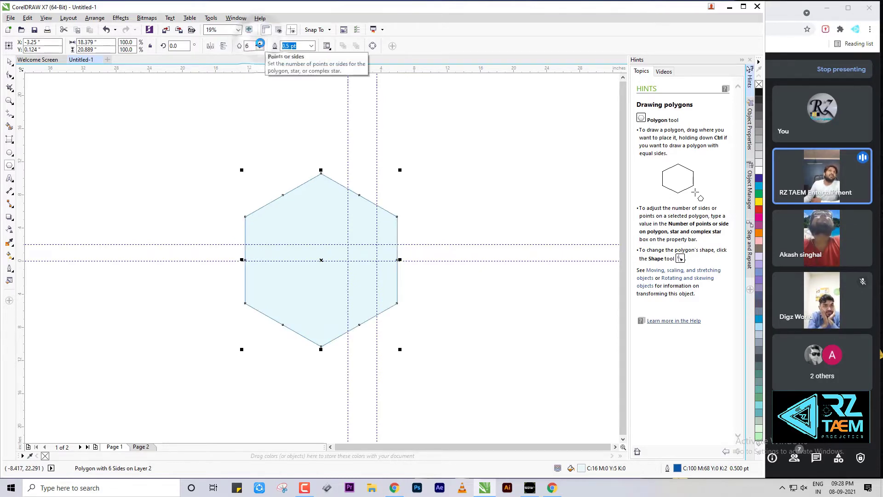
left_click(259, 44)
left_click(259, 44)
left_click(260, 43)
left_click(260, 44)
left_click(259, 43)
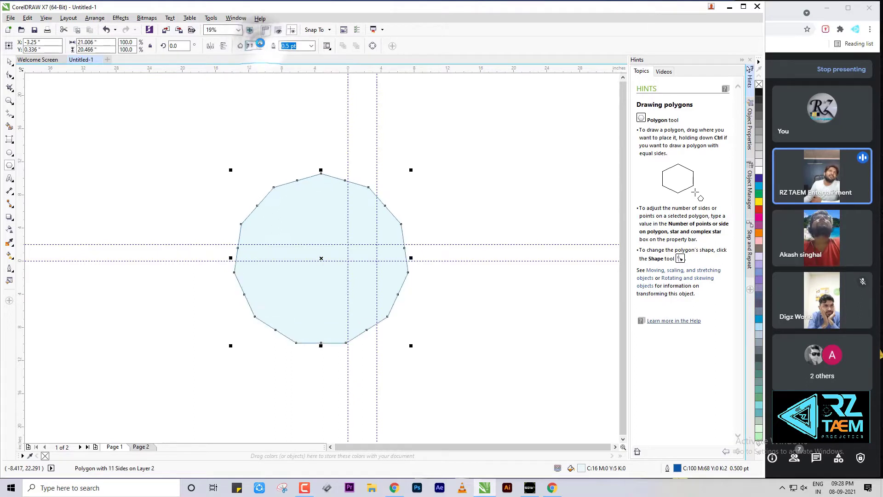
left_click(260, 44)
Reduce the polygon's number of sides to 3 to make a triangle
left_click(260, 48)
left_click(261, 48)
left_click(260, 48)
left_click(260, 48)
left_click(260, 47)
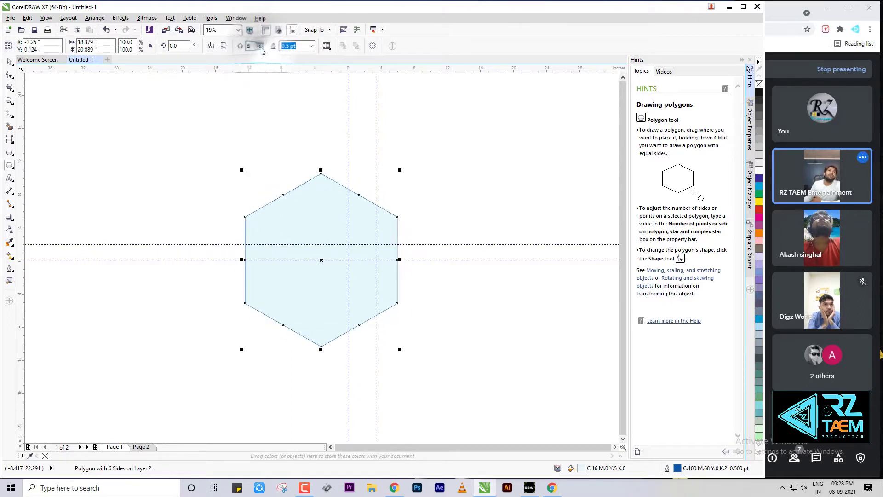
left_click(260, 48)
left_click(261, 48)
left_click(261, 48)
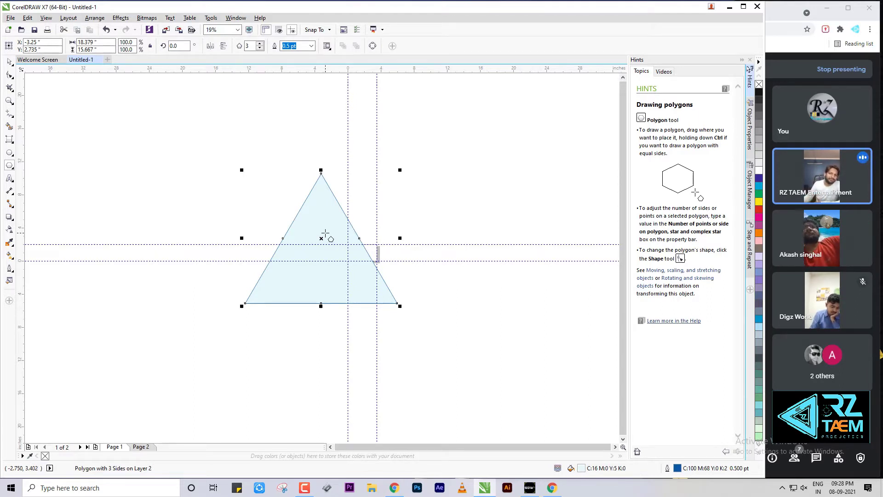
Draw a second polygon with five sides, about 18.86 by 18.74 inches, in the empty area right of the triangle
left_click(10, 166)
left_click(39, 179)
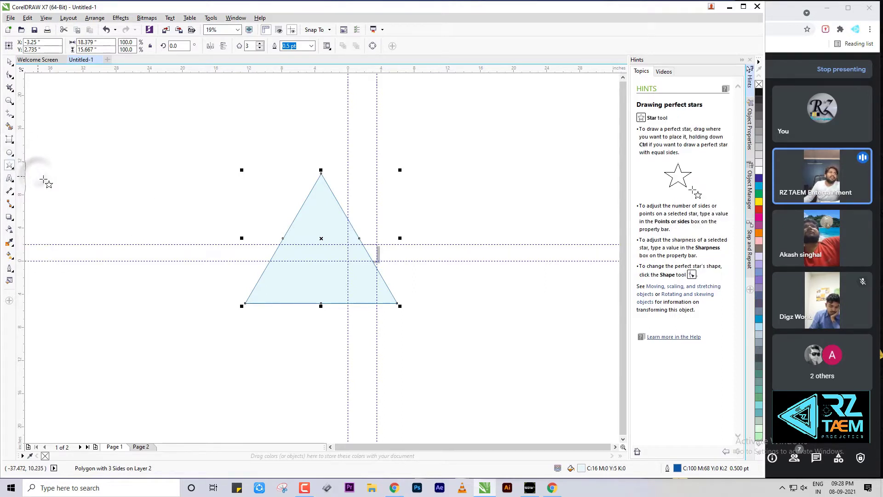
scroll(141, 201, "down", 2)
scroll(179, 206, "up", 2)
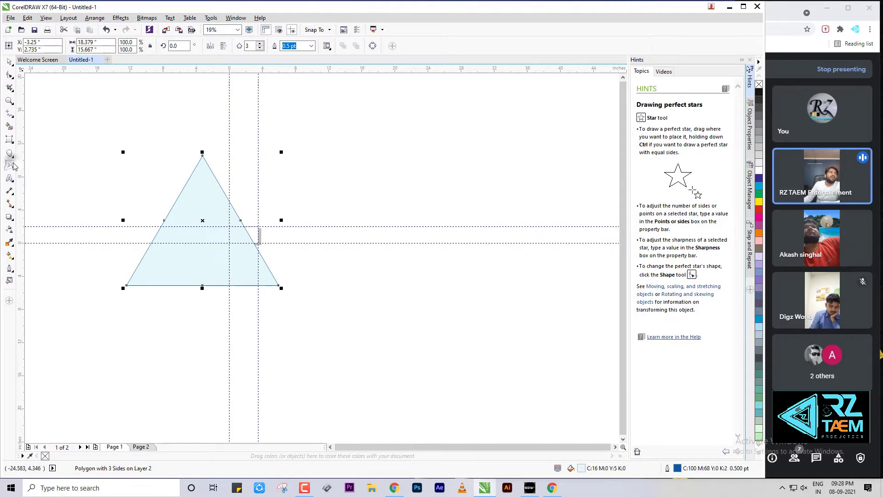
left_click(11, 165)
left_click(38, 167)
mouse_move(388, 165)
left_mouse_down()
mouse_move(512, 311)
mouse_move(551, 337)
left_mouse_up()
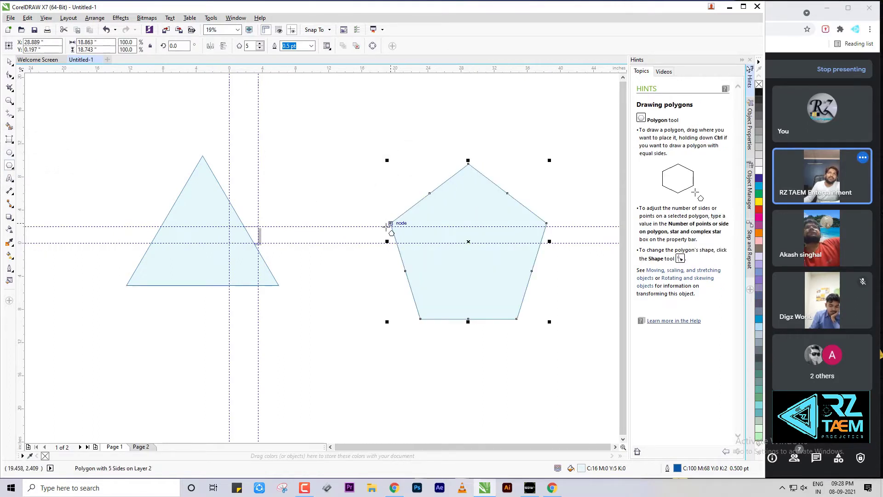
Draw a five-pointed star about 12.71 by 11.76 inches between the triangle and the pentagon
left_click(9, 167)
left_click(39, 175)
mouse_move(256, 155)
left_mouse_down()
mouse_move(352, 262)
mouse_move(365, 262)
left_mouse_up()
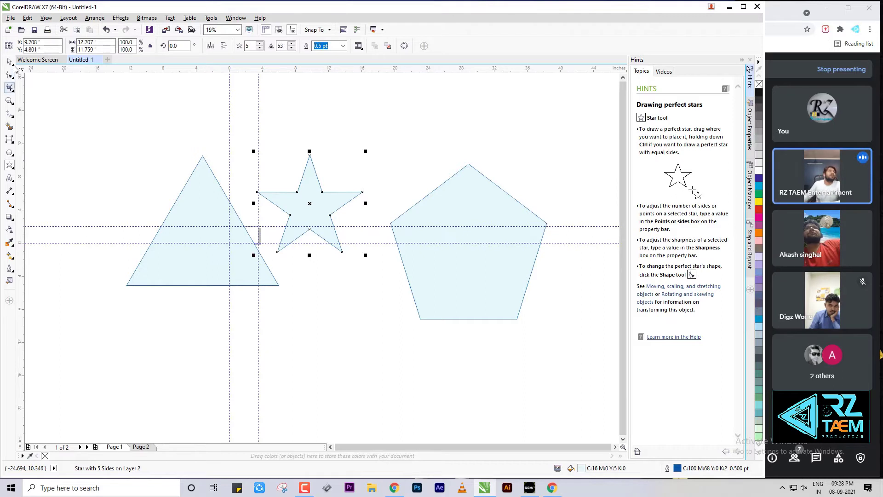
Lower the star's number of points to 3 and raise it step by step to 18
left_click(260, 48)
left_click(260, 48)
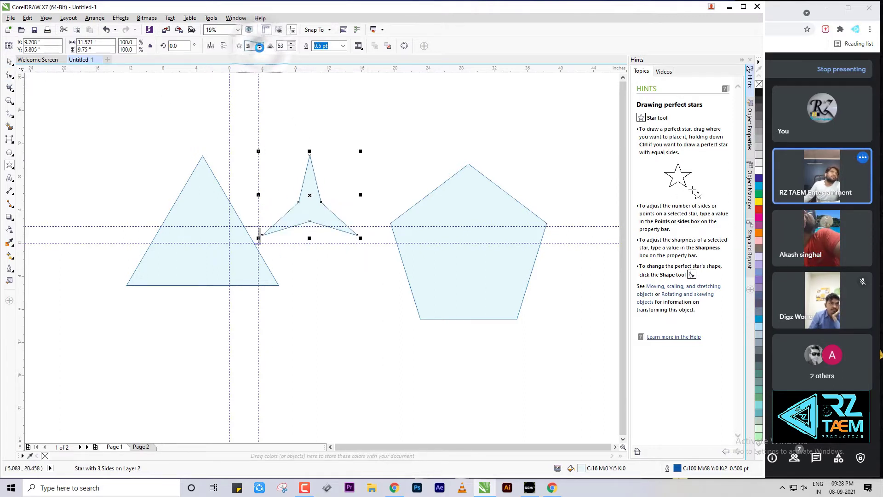
left_click(260, 44)
left_click(259, 44)
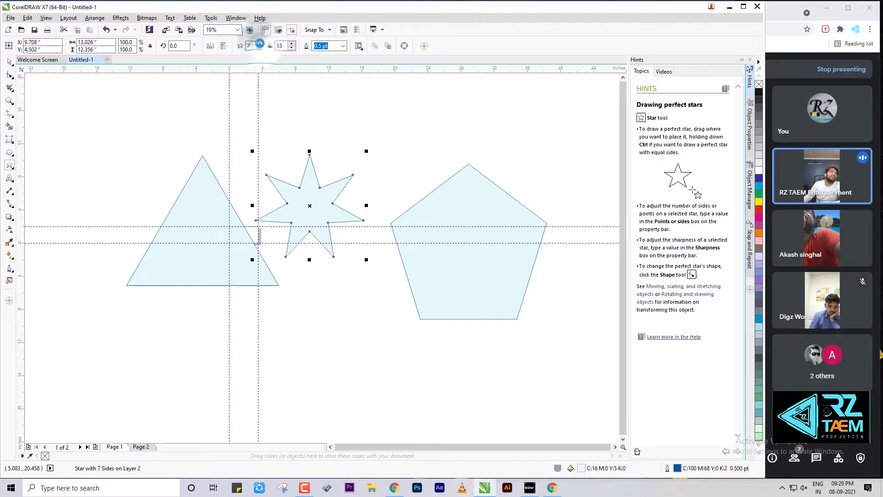
left_click(259, 44)
left_click(259, 44)
left_click(260, 44)
left_click(259, 44)
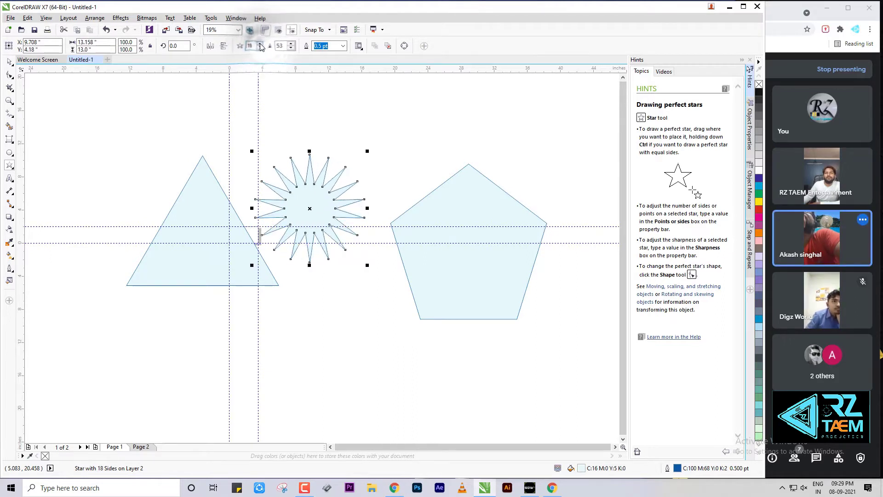
left_click(260, 44)
Reduce the star's number of points to 14
left_click(260, 48)
left_click(260, 49)
left_click(259, 48)
left_click(260, 48)
left_click(260, 49)
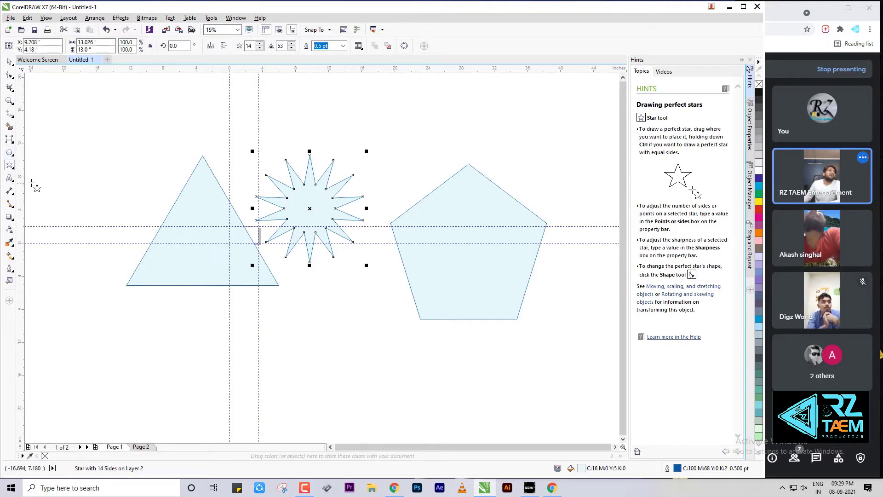
Draw a nine-pointed complex star about 13.62 by 13.69 inches in the empty area above the pentagon
left_click(11, 168)
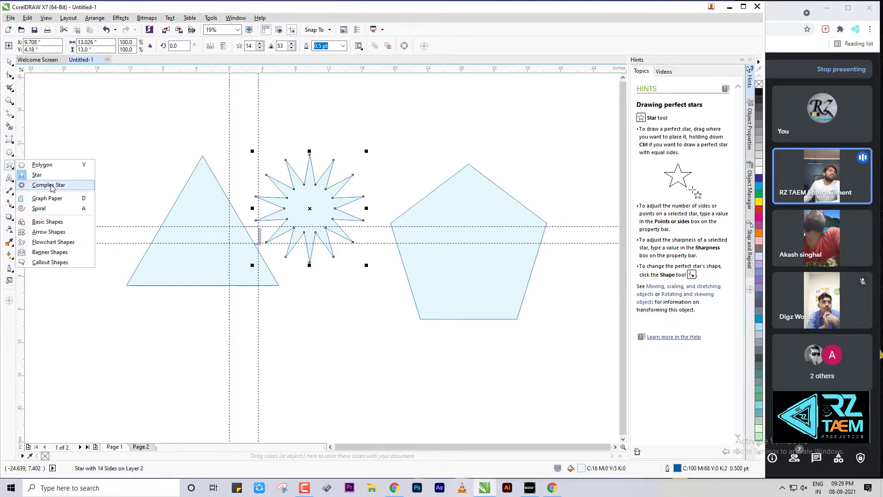
left_click(49, 185)
scroll(395, 216, "down", 3)
scroll(394, 198, "up", 3)
mouse_move(362, 148)
left_mouse_down()
mouse_move(436, 207)
mouse_move(481, 270)
left_mouse_up()
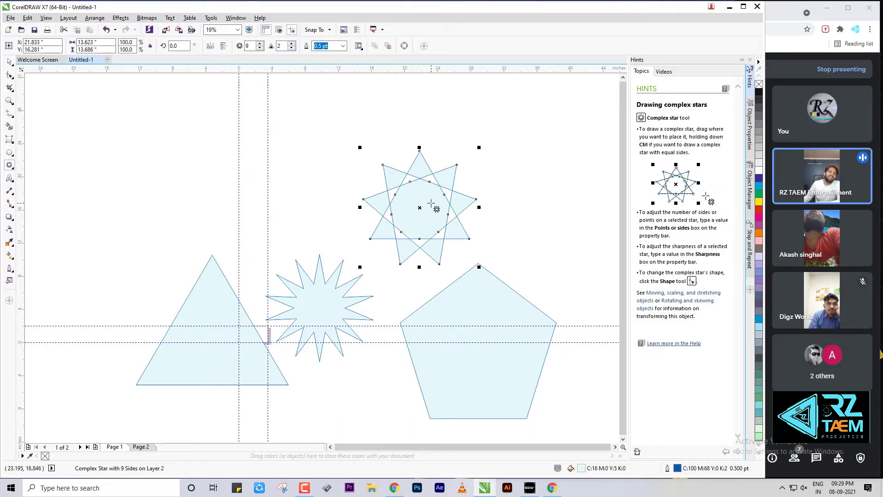
Draw a graph paper grid with 4 columns and 3 rows in the empty area up and left of the triangle
left_click(8, 167)
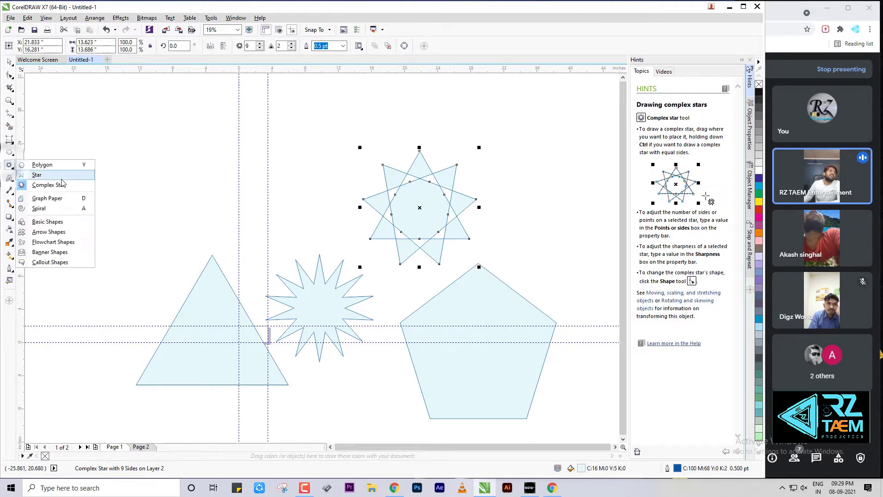
left_click(45, 198)
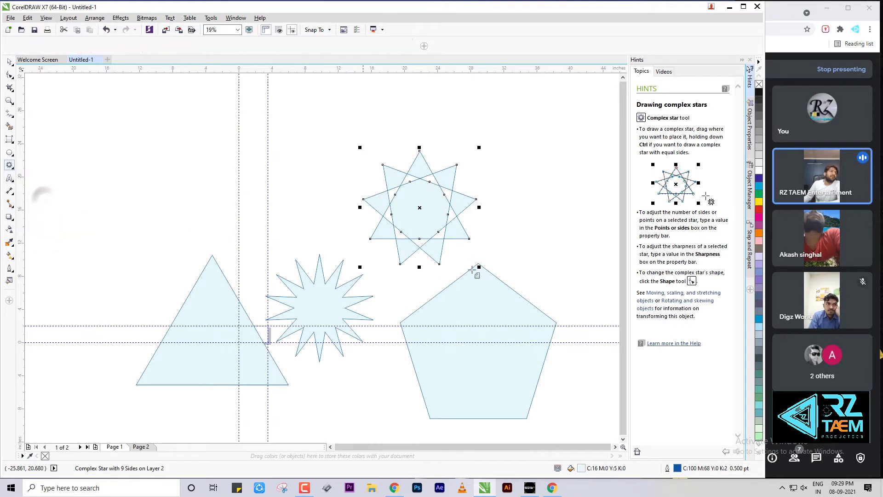
scroll(460, 295, "down", 2)
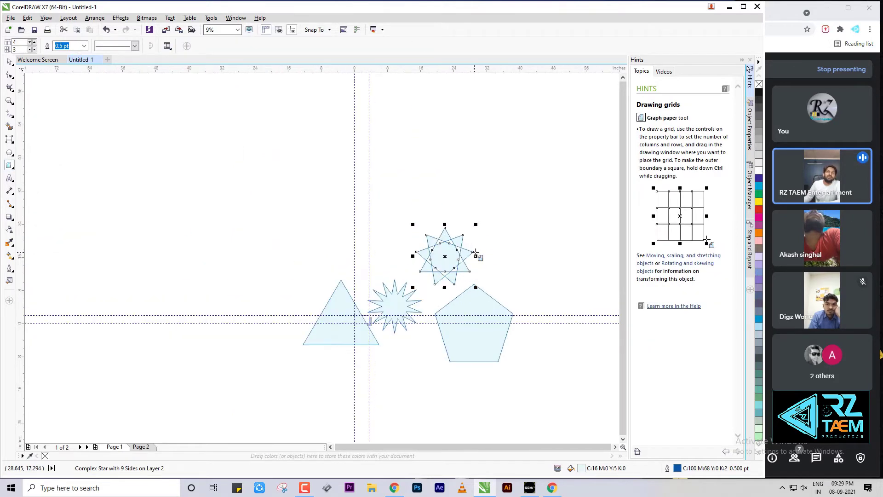
left_click_drag(246, 180, 329, 265)
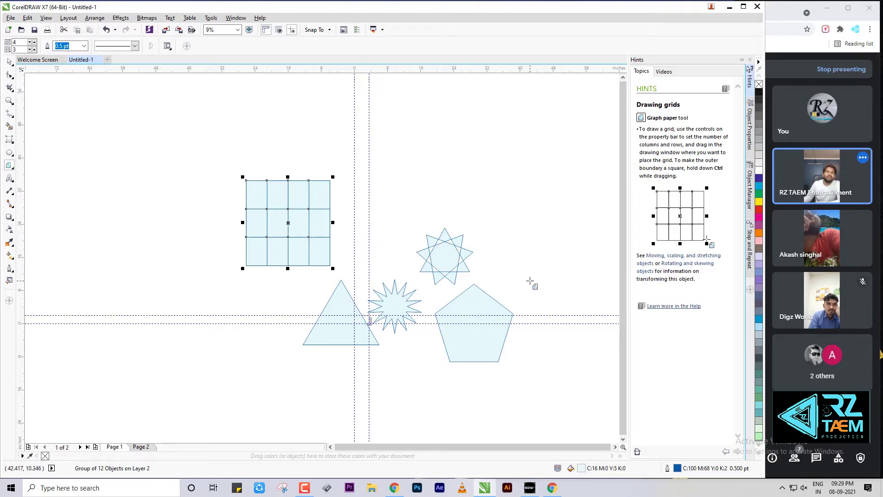
scroll(449, 232, "down", 2)
scroll(449, 231, "up", 2)
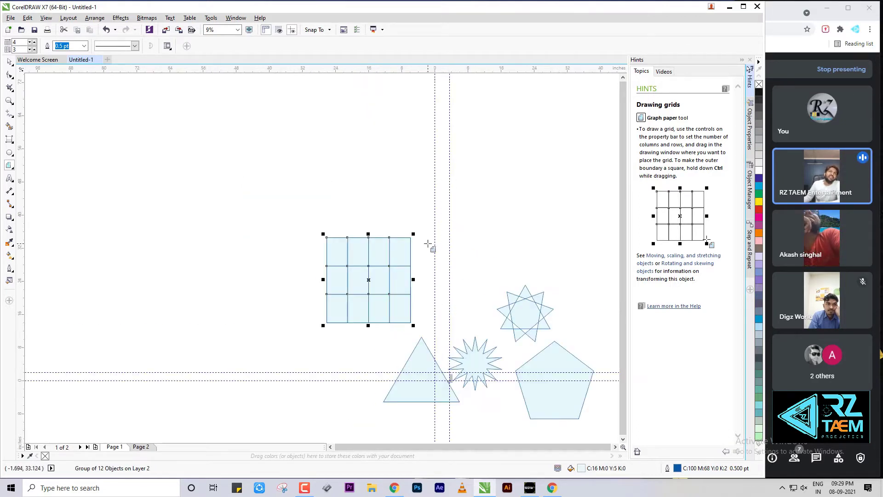
scroll(424, 242, "down", 2)
scroll(417, 261, "up", 2)
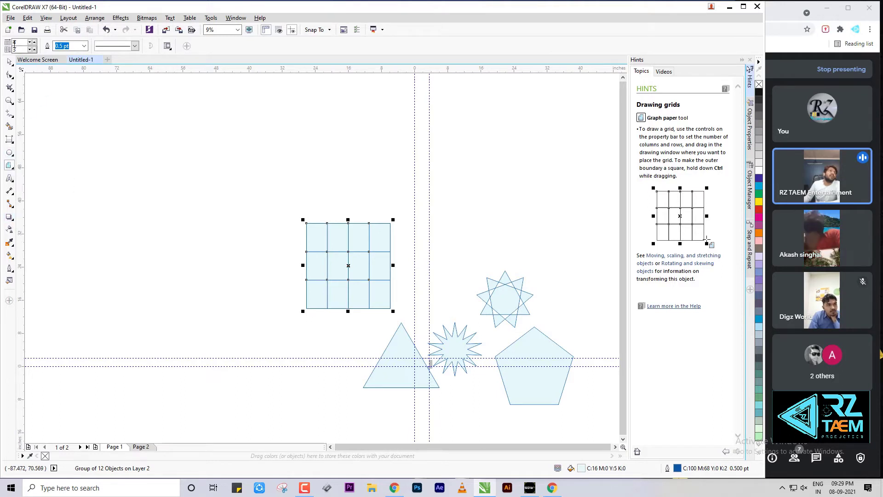
Set the graph paper to 9 columns and 3 rows and draw a larger grid left of the first one
double_click(17, 49)
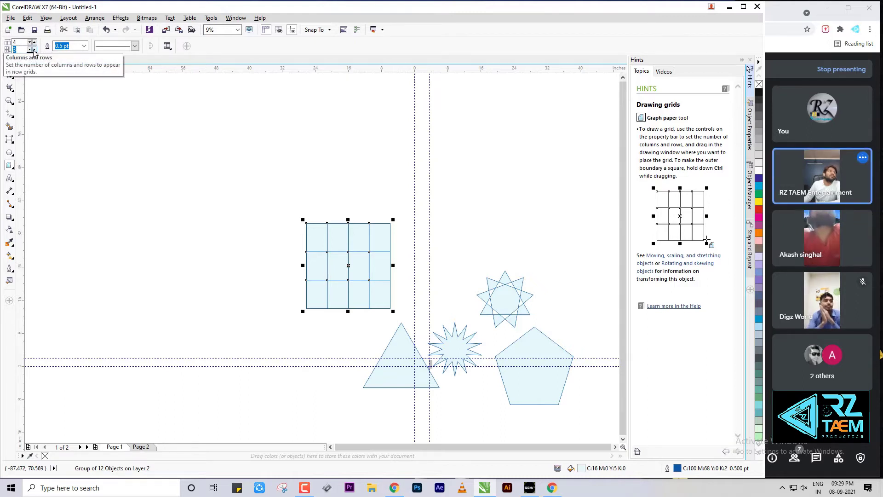
left_click(35, 42)
left_click(34, 42)
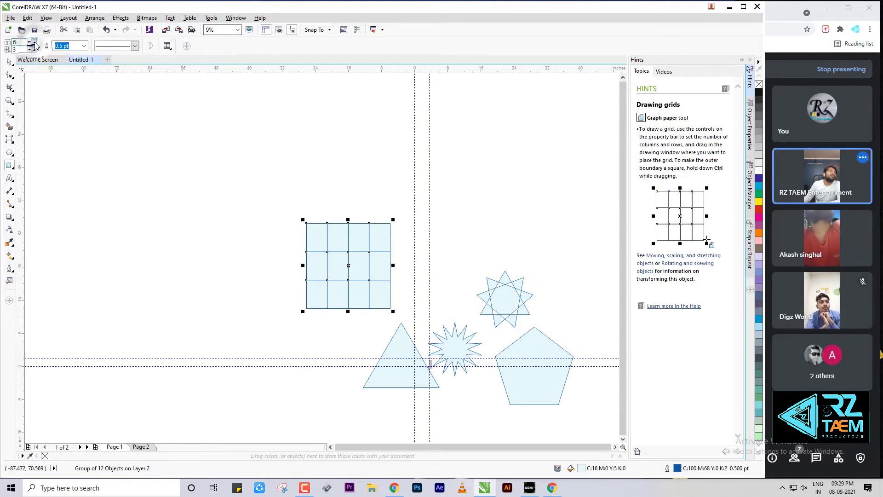
left_click(35, 43)
left_click(35, 43)
left_click(35, 43)
left_click_drag(115, 149, 290, 285)
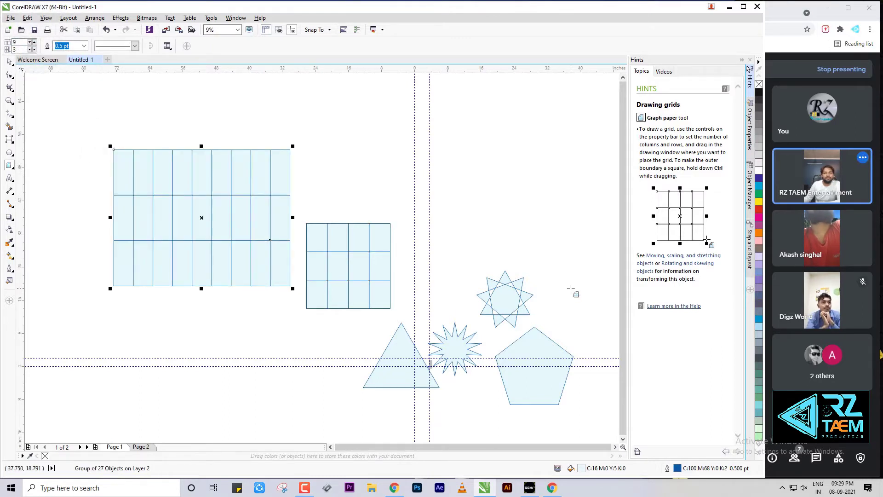
Draw another grid with 11 columns and 3 rows below the nine-column grid, and undo both of these grids
left_click(353, 258)
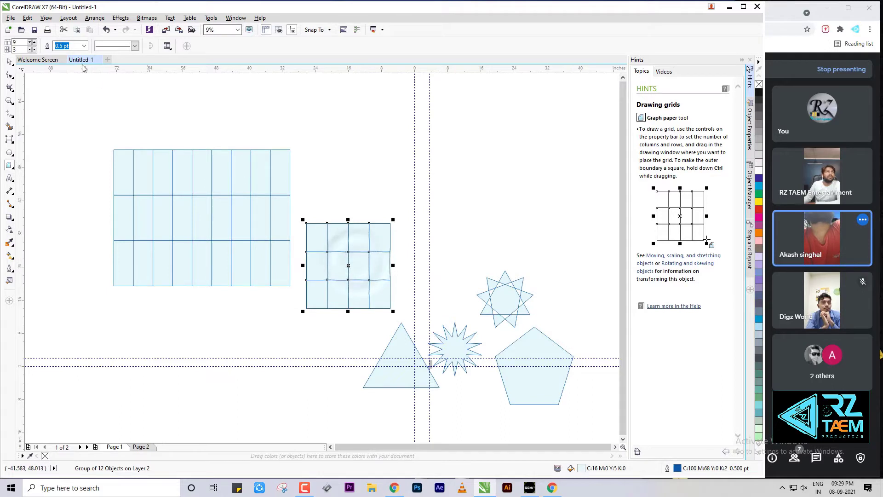
left_click(35, 42)
left_click(35, 43)
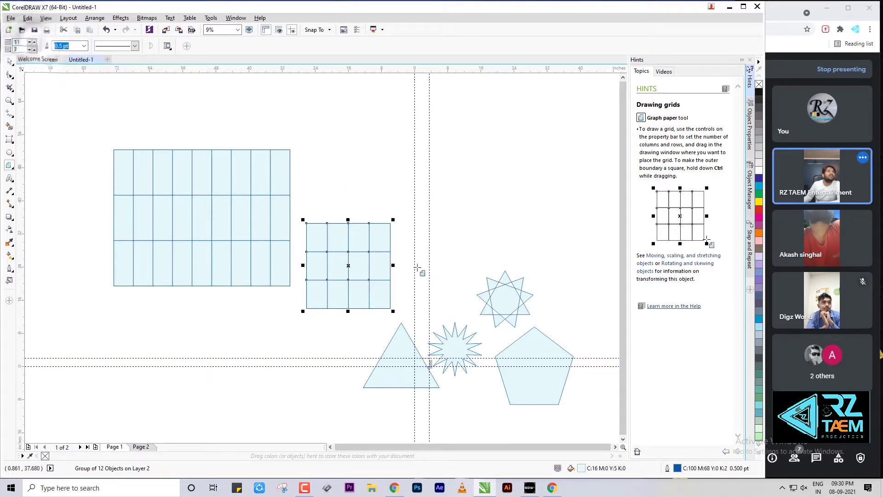
left_click_drag(131, 311, 292, 408)
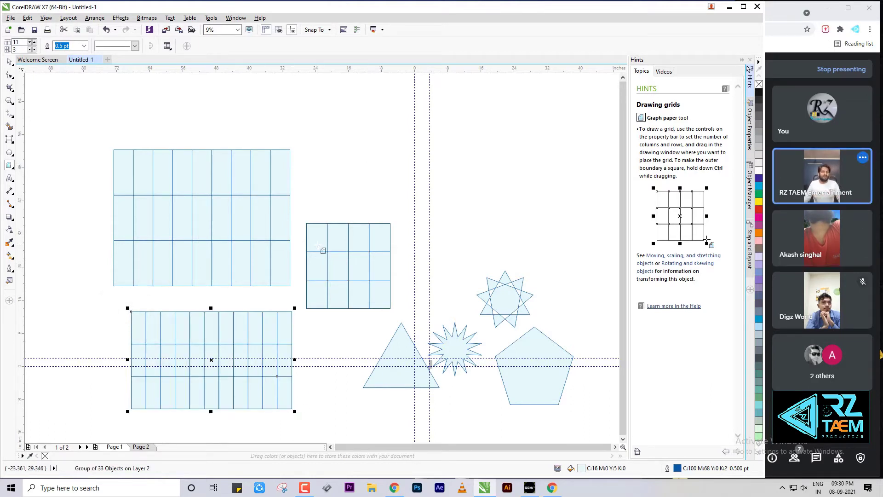
key("ctrl+z")
key("ctrl+z")
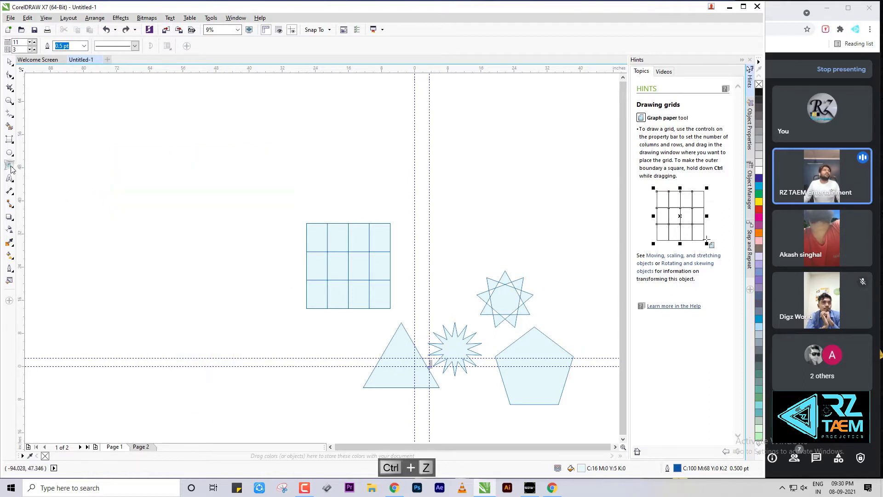
Draw a symmetrical spiral with 4 revolutions in the empty area left of the grid
left_click(11, 169)
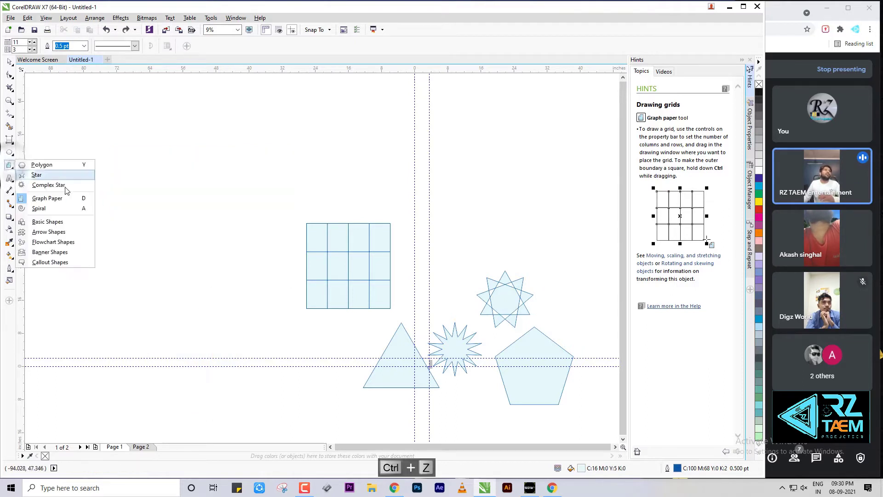
left_click(39, 208)
left_click_drag(171, 228, 281, 338)
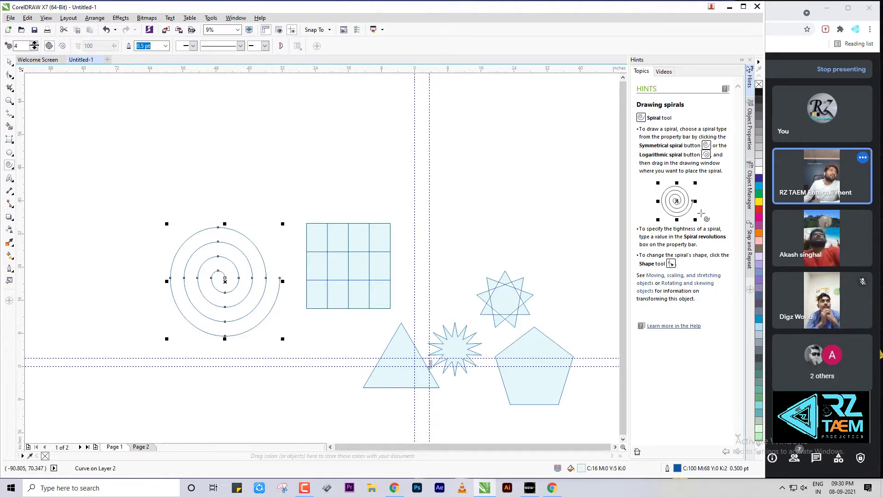
Set the spiral revolutions to 11 and draw a second spiral, about 30 by 29.67 inches, above the complex star
left_click(33, 44)
left_click(33, 44)
left_click(34, 44)
left_click(34, 44)
left_click(33, 44)
left_click(34, 44)
left_click(33, 44)
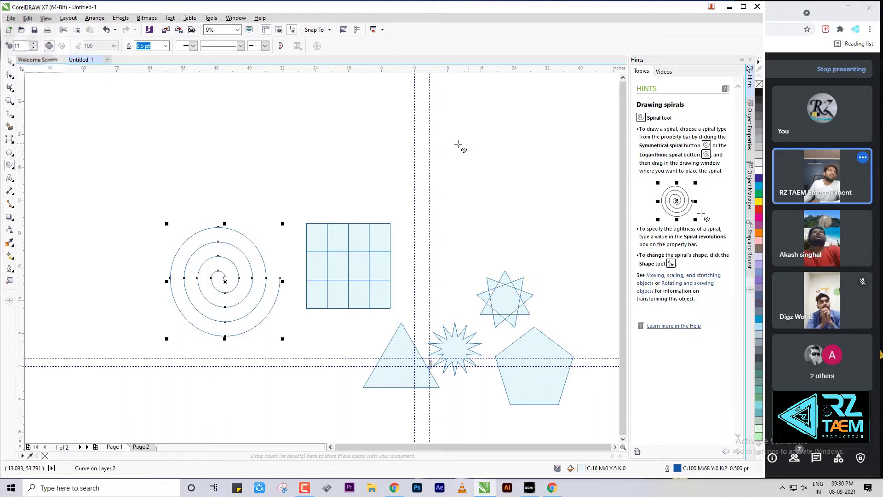
left_click_drag(453, 134, 577, 259)
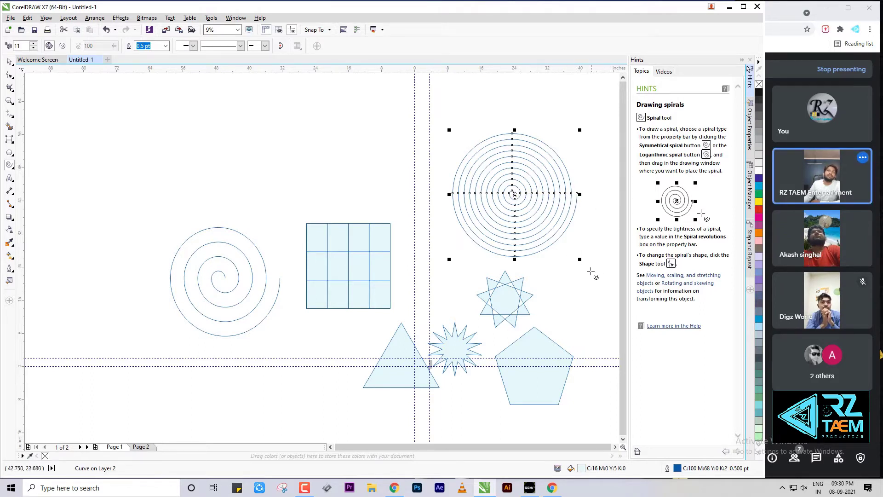
Draw a parallelogram basic shape about 72.44 by 37.11 inches in the empty area left of the four-revolution spiral
scroll(586, 274, "down", 1)
scroll(481, 222, "up", 1)
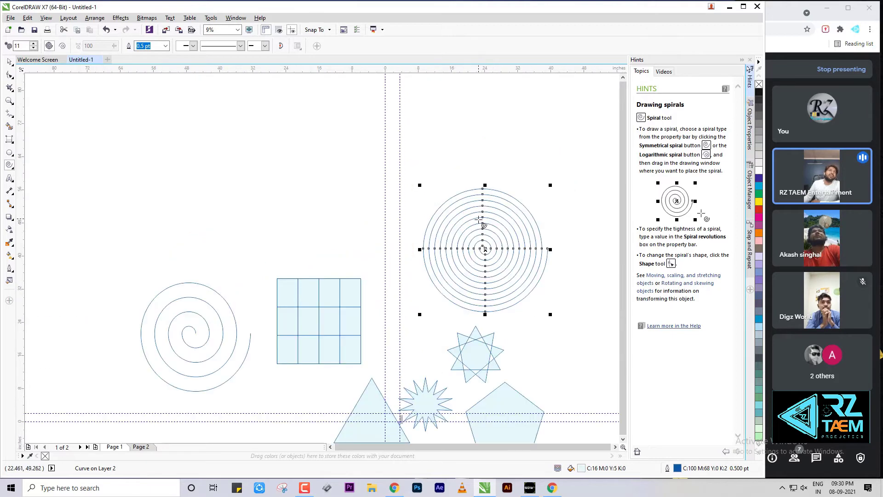
scroll(484, 225, "down", 2)
left_click(9, 165)
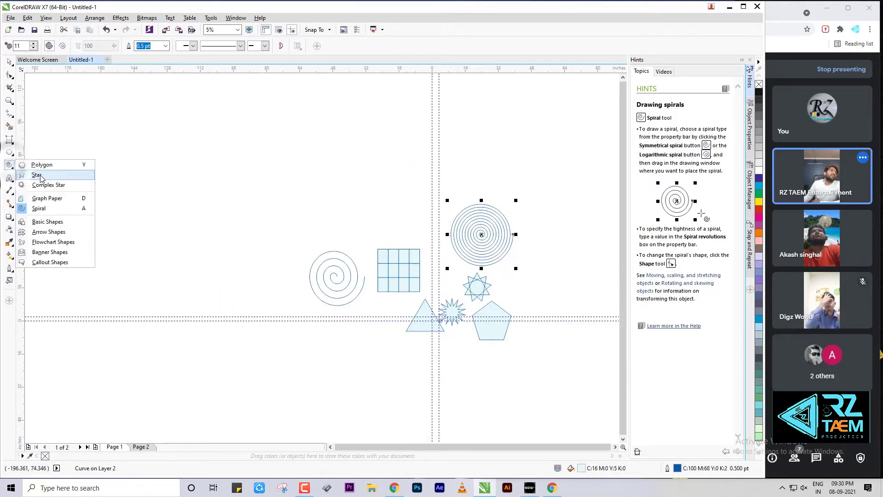
left_click(47, 222)
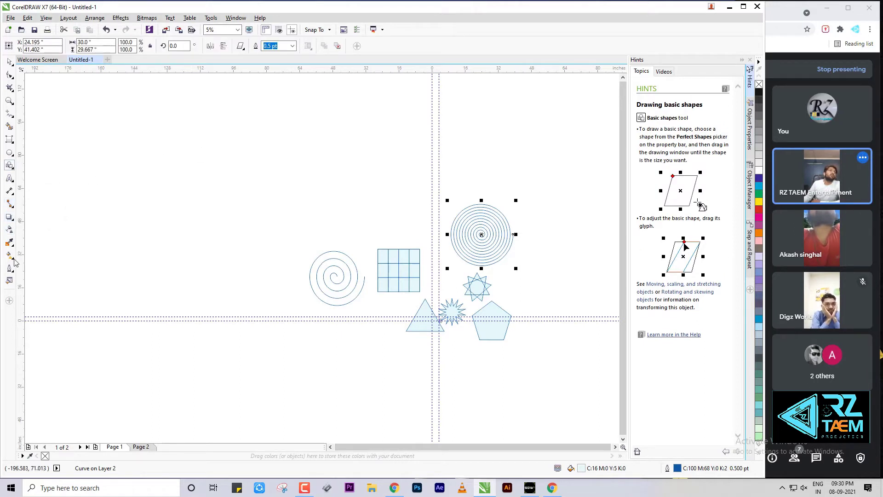
mouse_move(107, 186)
left_mouse_down()
mouse_move(153, 233)
mouse_move(263, 269)
left_mouse_up()
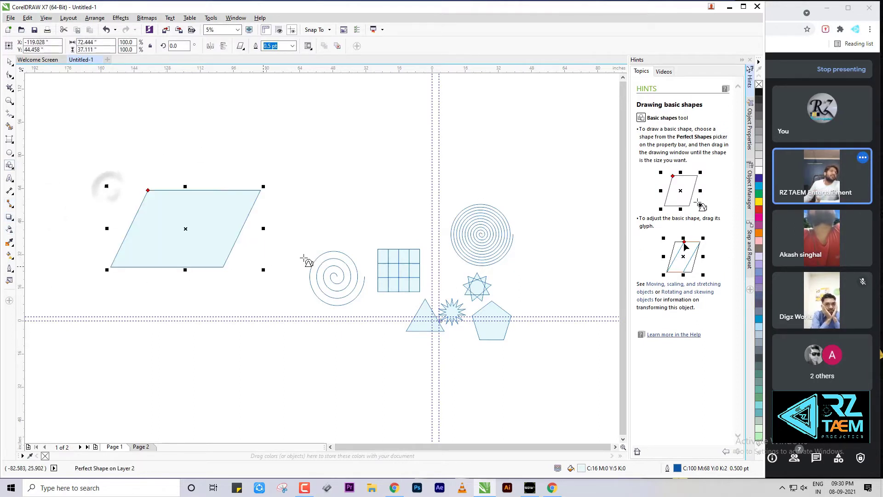
Draw a smiley face basic shape about 46.44 inches wide above the four-revolution spiral
left_click(240, 47)
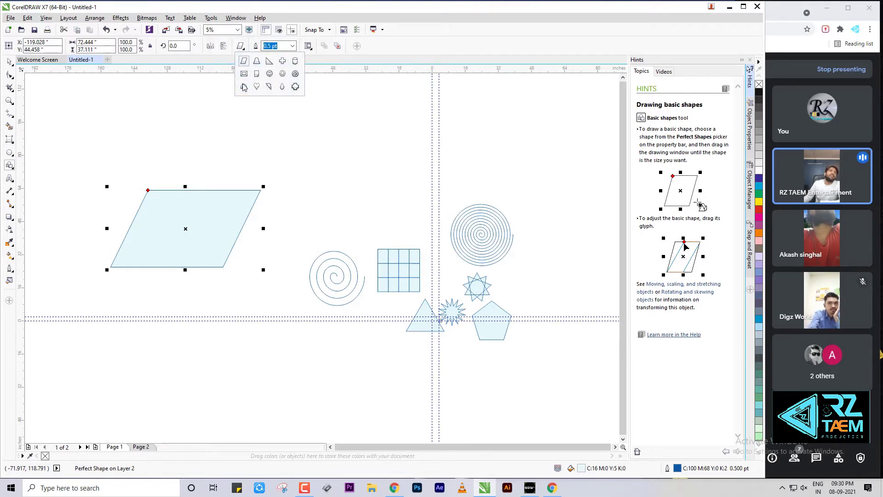
left_click(269, 74)
left_click_drag(284, 102, 391, 200)
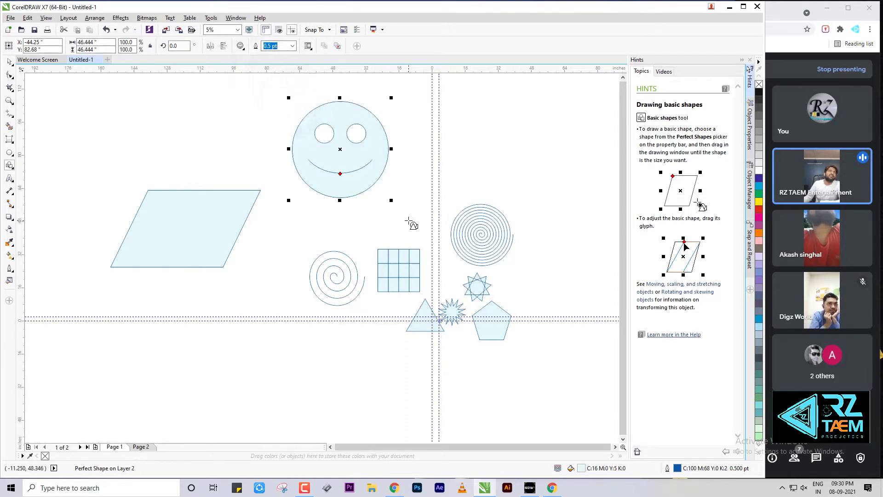
Draw a notched right-pointing arrow shape about 69.56 by 30.44 inches above the parallelogram
left_click(10, 167)
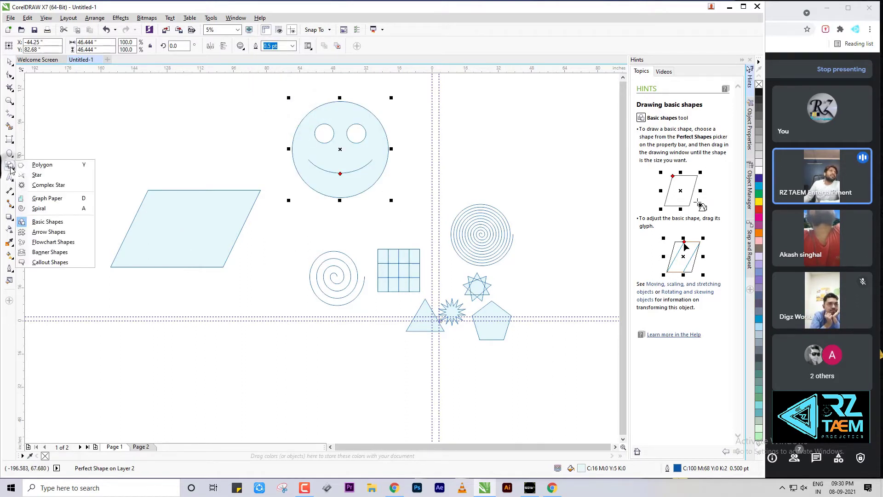
left_click(50, 233)
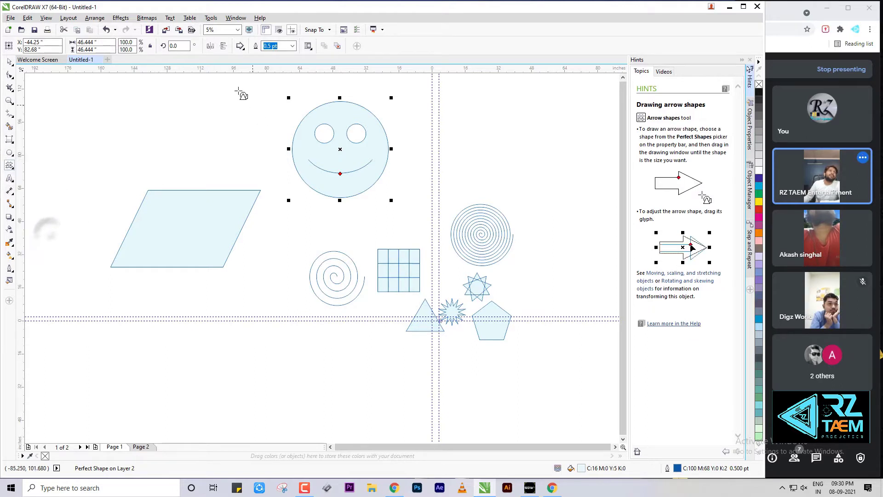
left_click(240, 45)
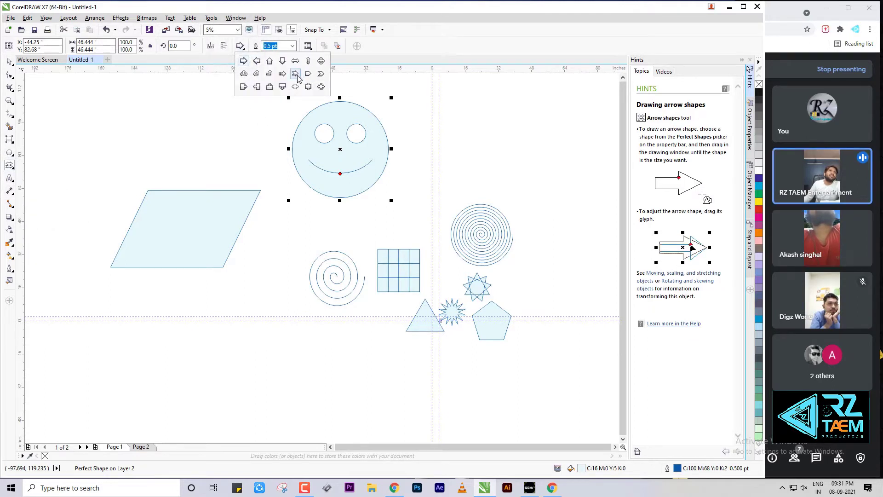
left_click(243, 60)
left_click_drag(102, 115, 253, 183)
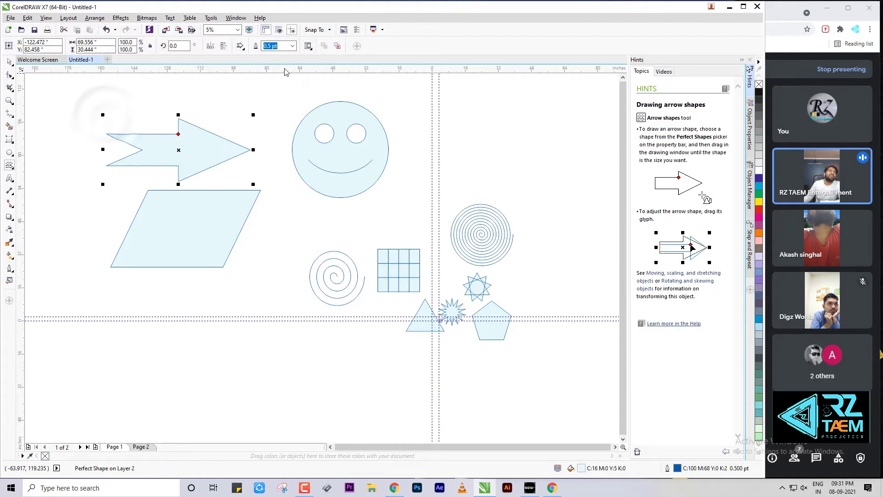
Draw a right-pointing arrow shape with a rectangular box at its tail, about 63.11 by 32.89 inches, below the parallelogram
left_click(240, 46)
left_click(242, 83)
left_click_drag(135, 288, 268, 357)
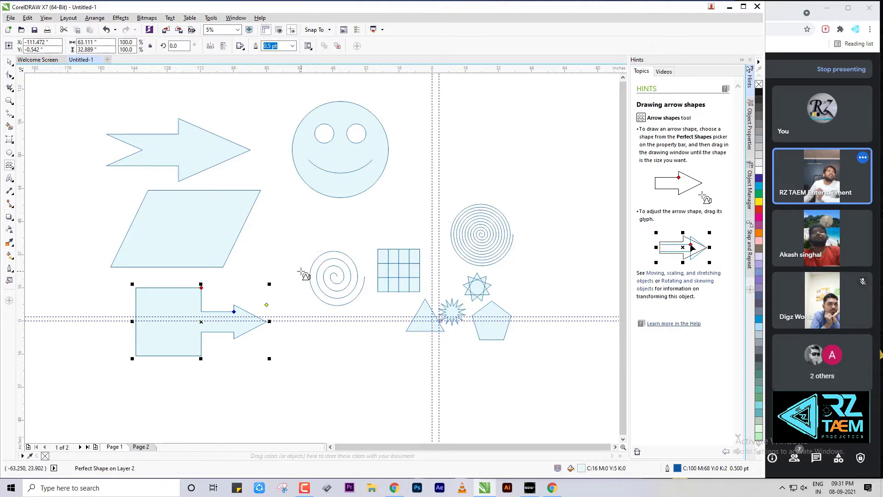
Draw a multi-document flowchart shape about 51.78 by 44.12 inches above the dense spiral
left_click(10, 167)
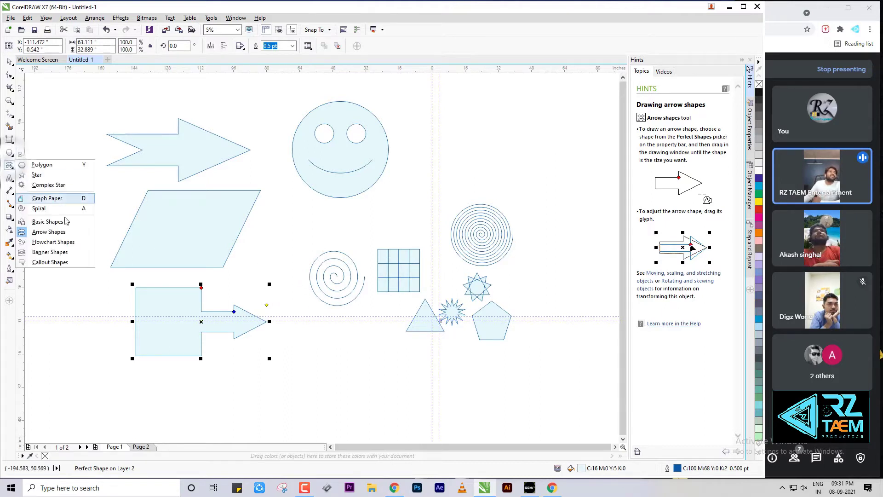
left_click(42, 243)
left_click(240, 45)
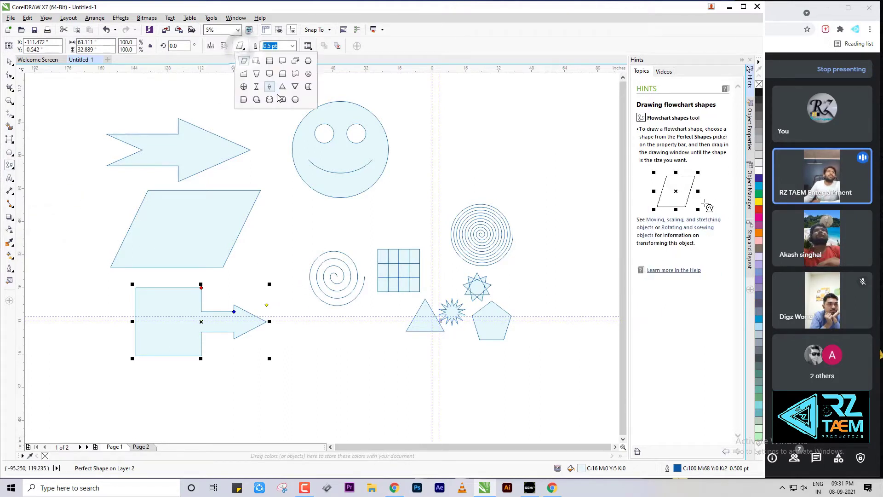
left_click(295, 61)
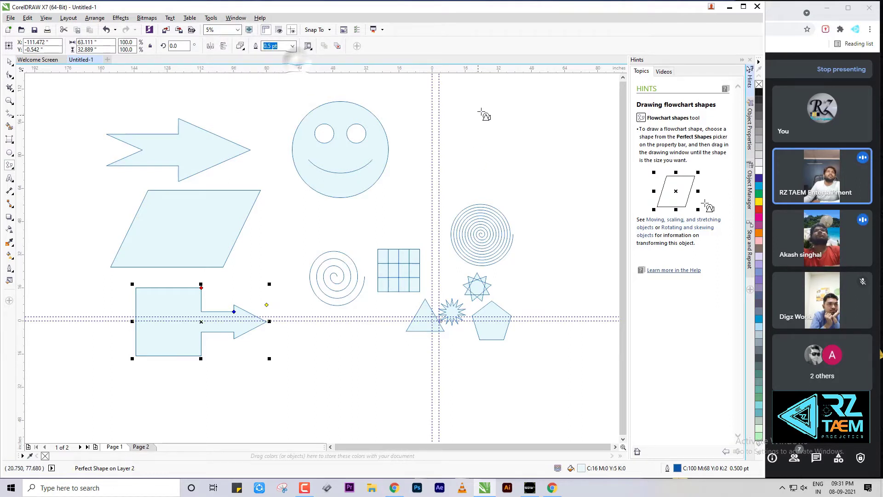
left_click_drag(480, 111, 591, 205)
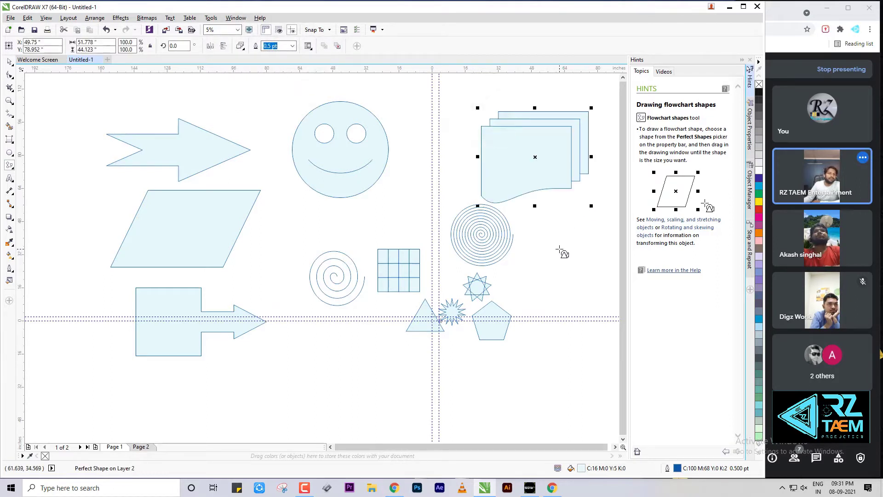
Draw an upright triangle flowchart shape about 44 by 40.89 inches in the empty area below the four-revolution spiral
left_click(240, 45)
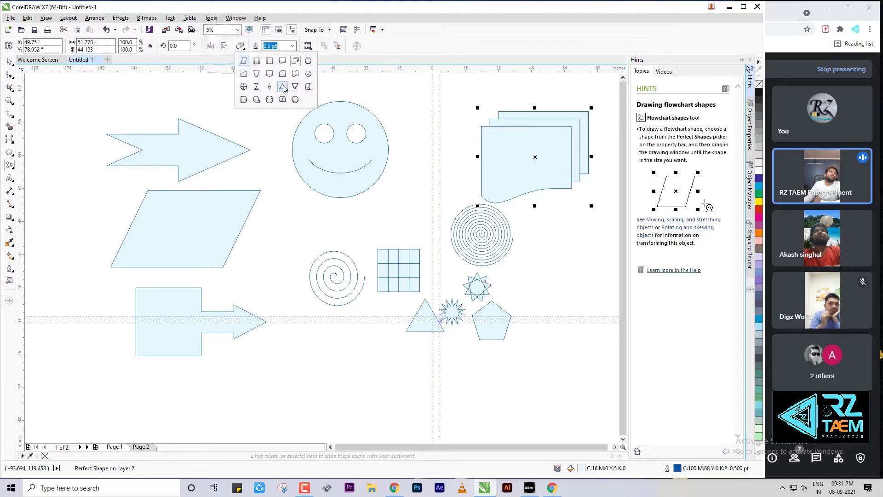
left_click(282, 87)
left_click_drag(307, 327, 395, 411)
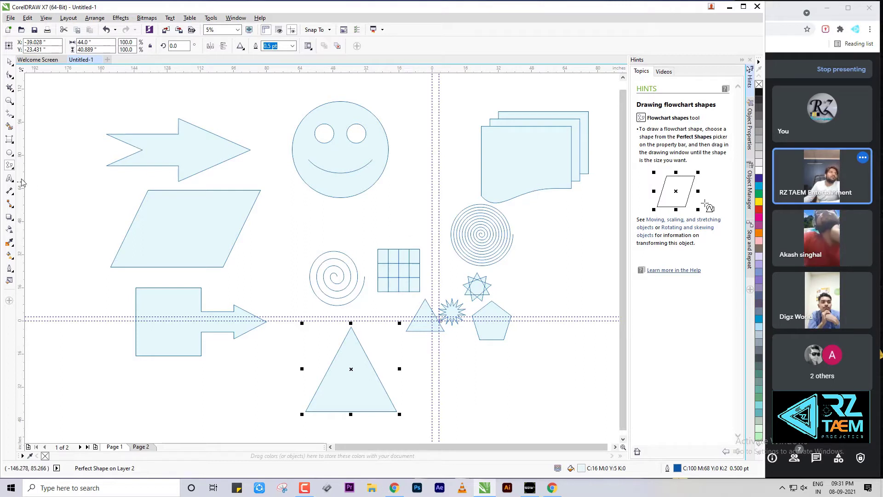
Draw a ribbon banner shape with its centre panel in front, about 128.89 by 10.67 inches, to the right of the dense spiral
left_click(10, 190)
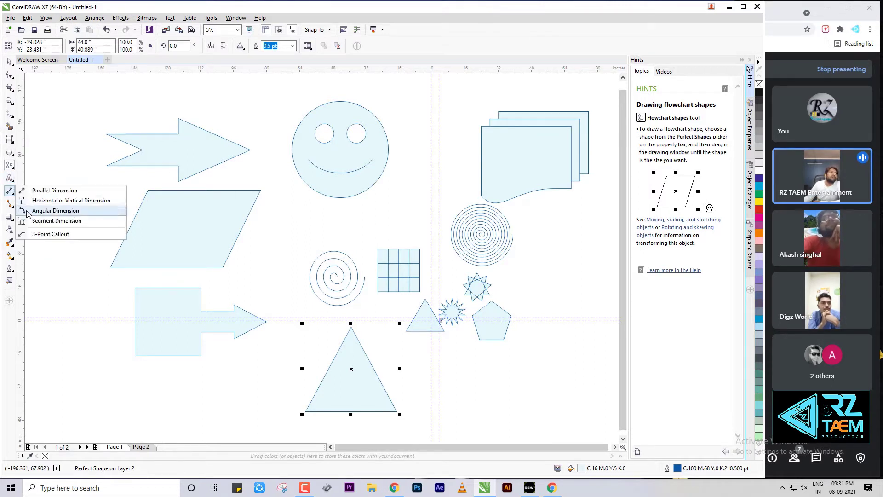
mouse_move(10, 165)
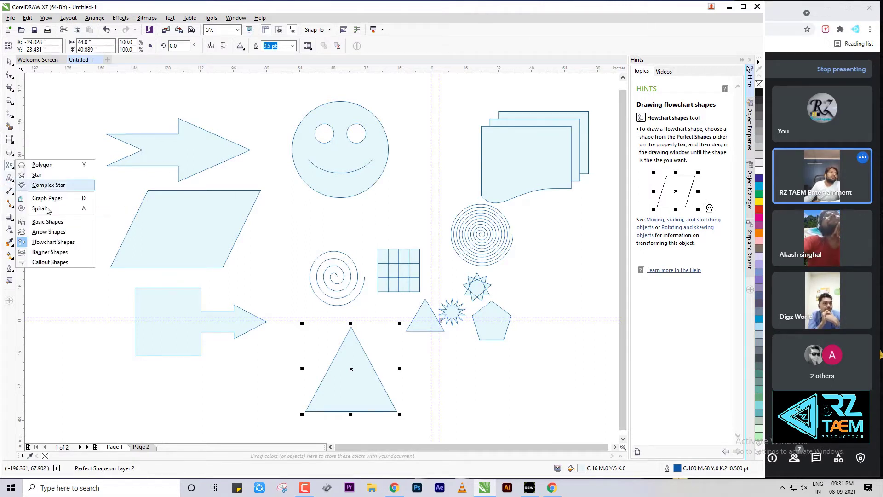
left_click(44, 252)
left_click(241, 46)
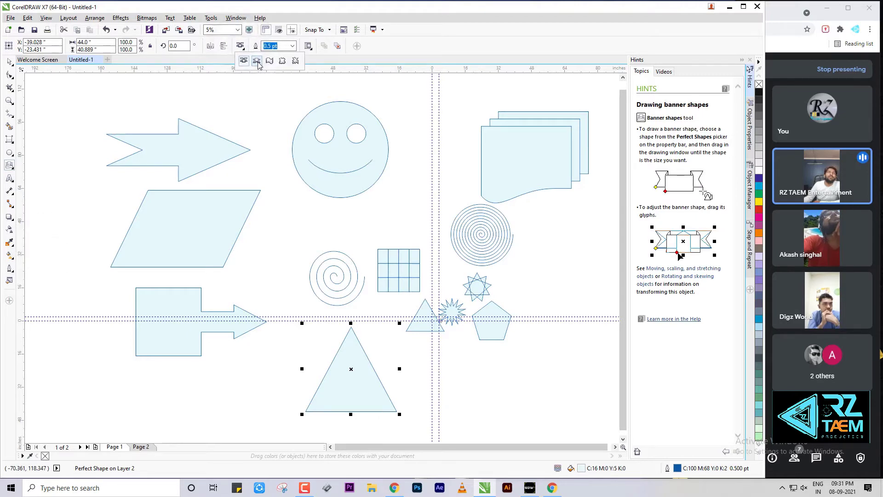
left_click(257, 61)
scroll(358, 258, "down", 3)
scroll(429, 266, "up", 3)
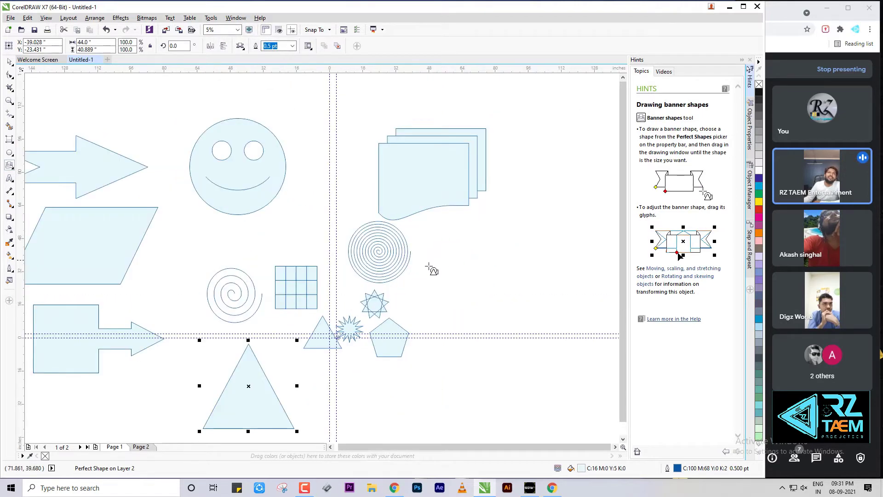
scroll(429, 267, "down", 2)
left_click_drag(451, 253, 591, 271)
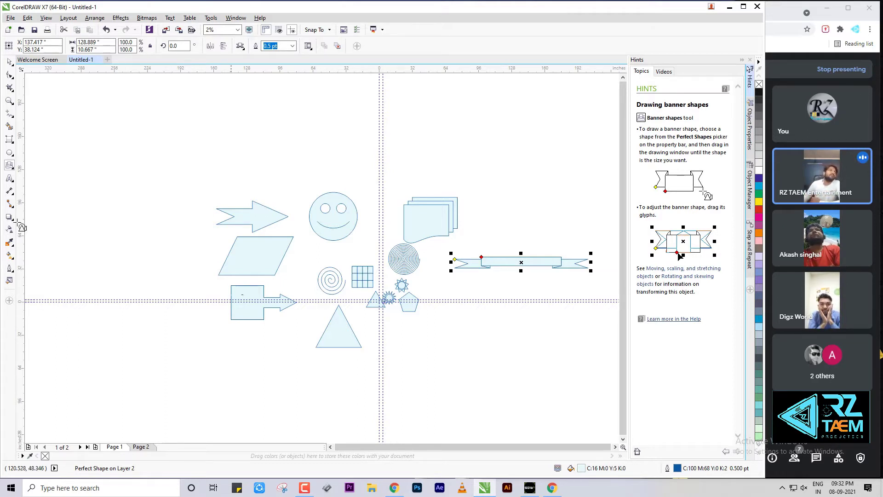
Draw a rounded-rectangle speech callout about 139.11 by 65.33 inches at the upper left of the notched arrow
left_click(10, 165)
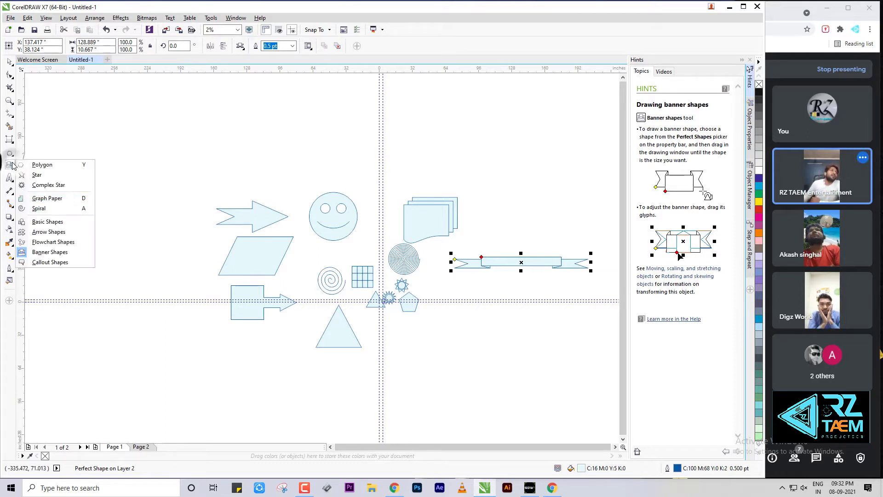
left_click(45, 263)
left_click(241, 46)
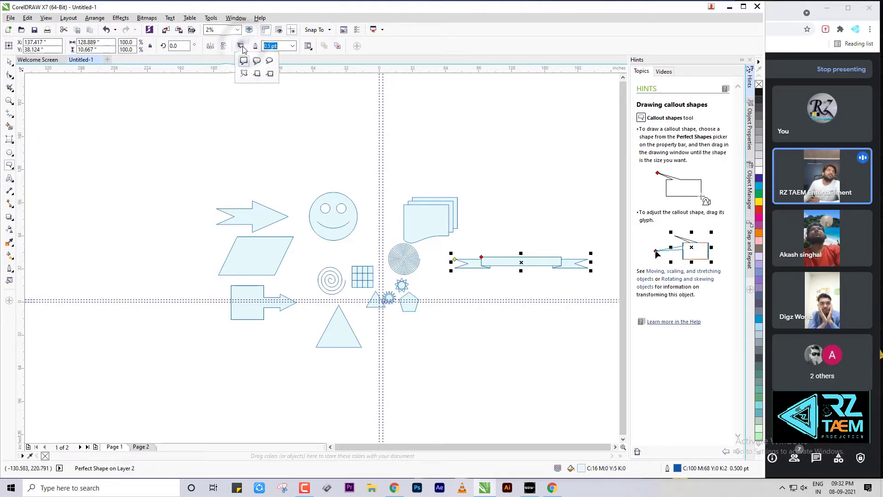
left_click(257, 60)
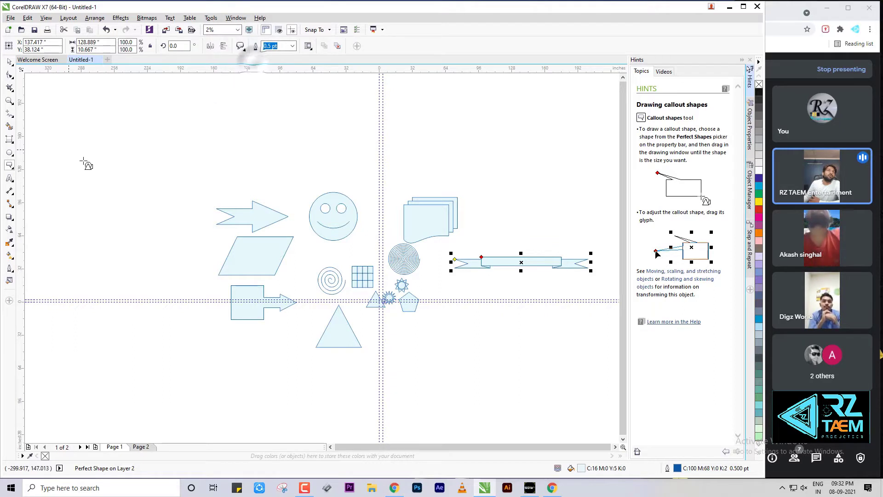
left_click_drag(98, 170, 213, 217)
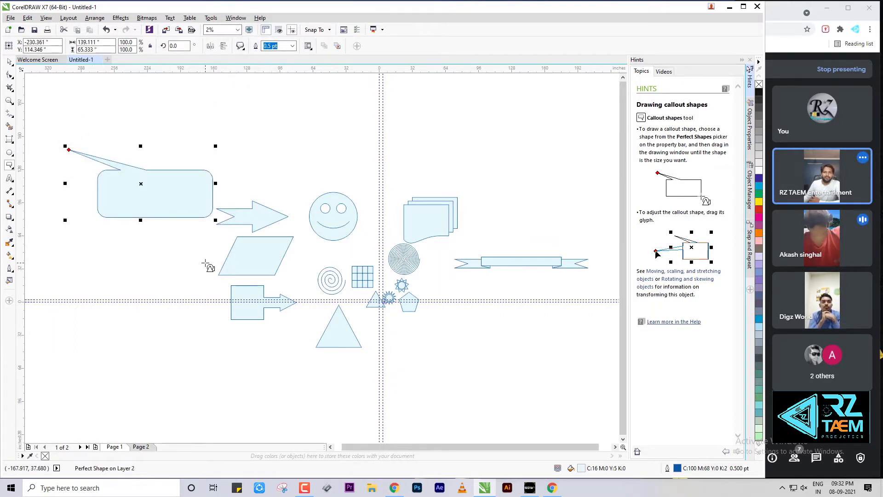
scroll(295, 274, "down", 2)
left_click(450, 258)
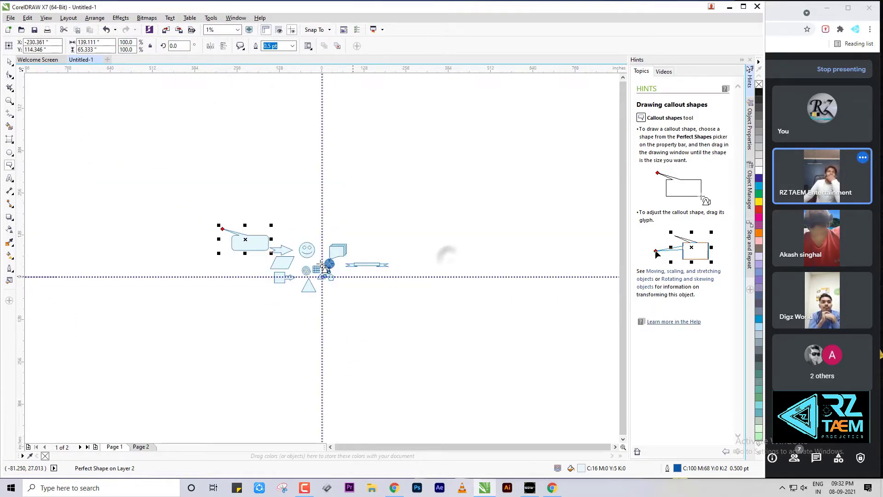
scroll(381, 261, "up", 2)
scroll(354, 275, "down", 1)
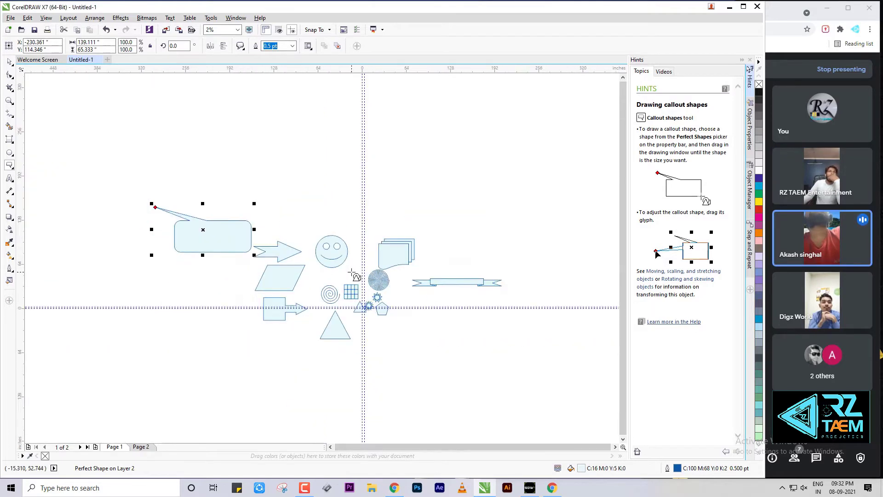
Select the ribbon banner with the Pick tool and fill it with red
left_click(9, 63)
left_click_drag(106, 148, 557, 362)
left_click(556, 359)
scroll(394, 272, "up", 3)
scroll(363, 251, "down", 1)
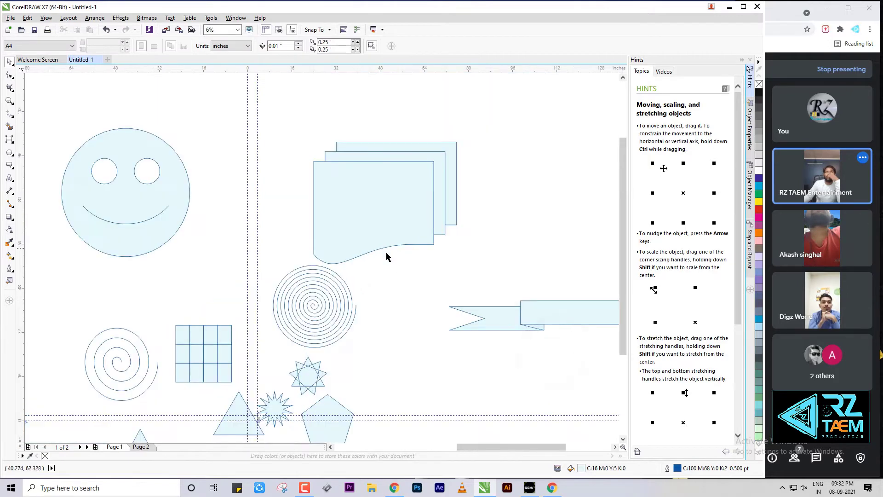
scroll(574, 318, "up", 1)
scroll(574, 321, "up", 2)
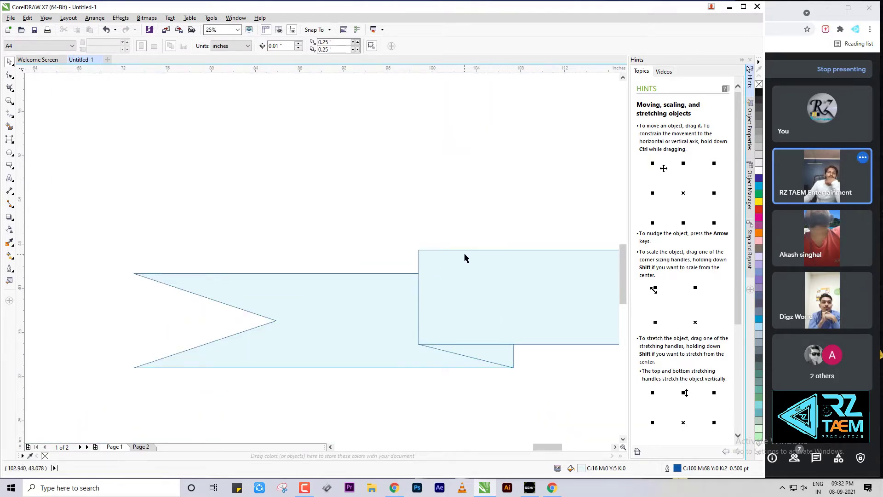
left_click(478, 281)
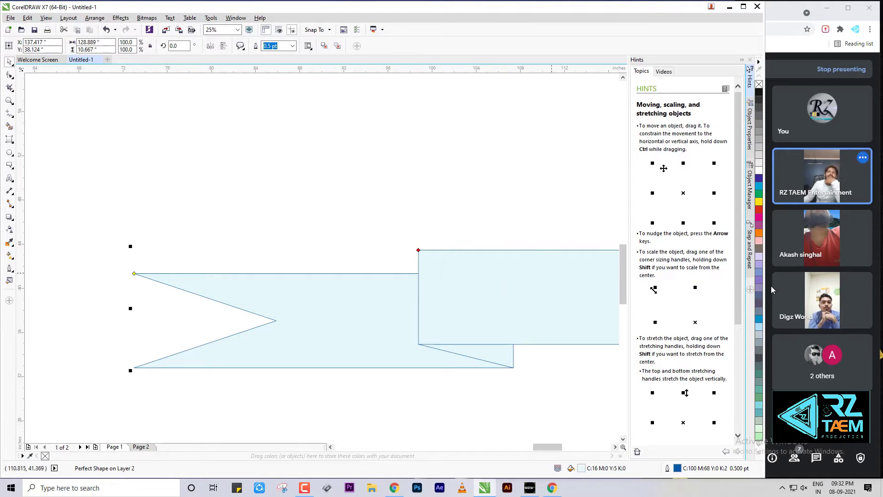
left_click(758, 209)
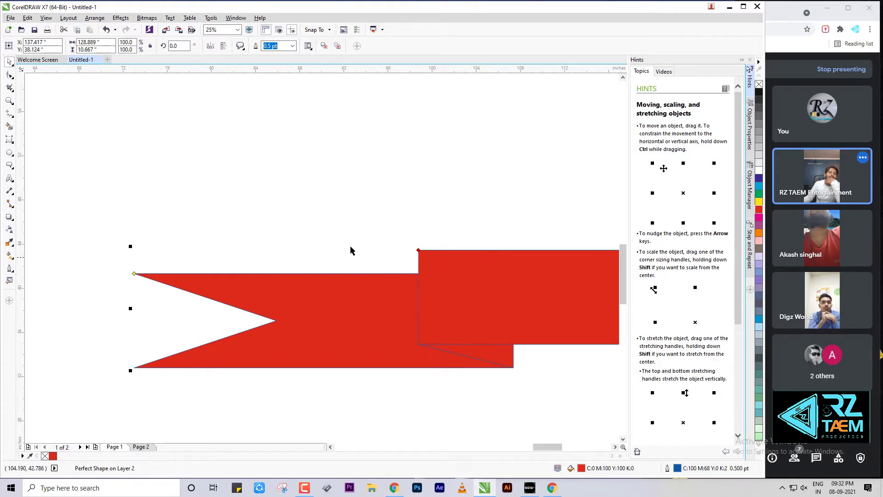
Set the banner's outline width to 16 pt
scroll(350, 250, "down", 1)
scroll(421, 300, "up", 1)
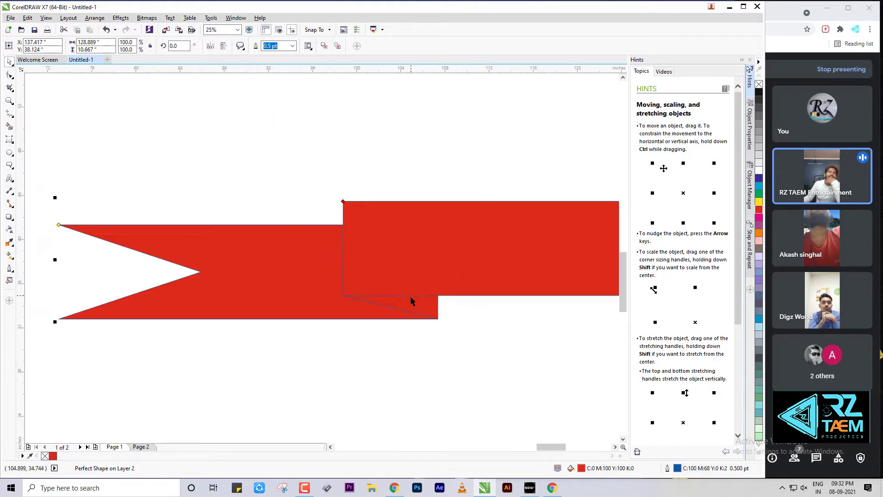
left_click(292, 46)
left_click(273, 140)
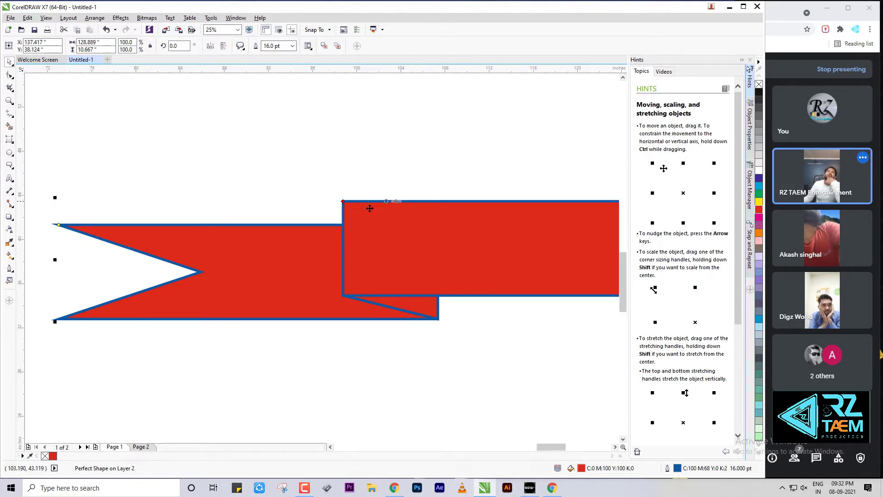
Fill the banner with yellow, and try a pale lavender outline before setting the outline colour to Blue
scroll(343, 305, "up", 1)
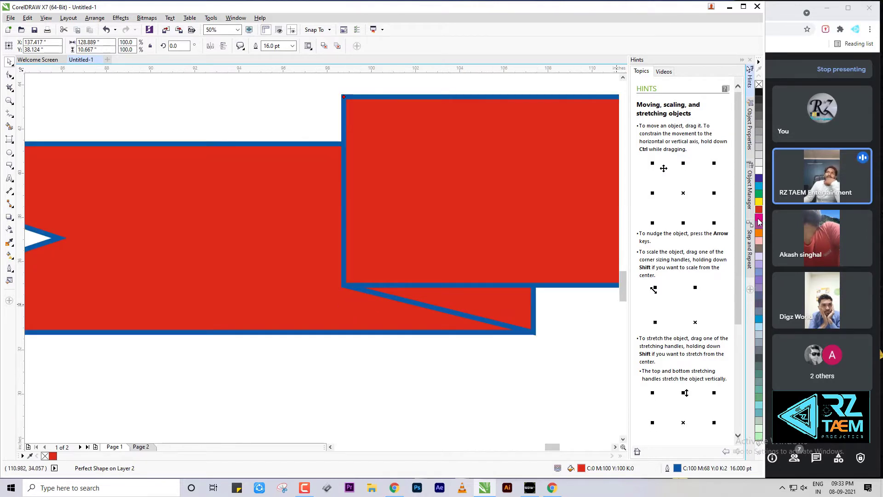
left_click(759, 202)
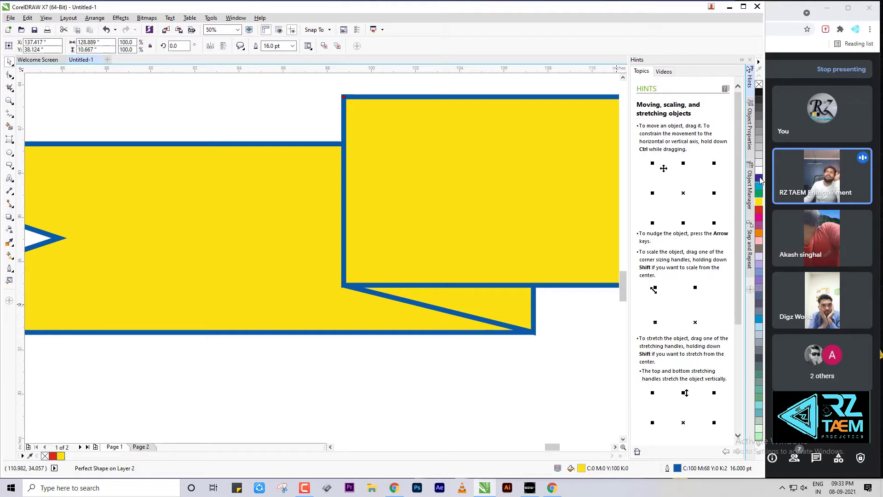
right_click(760, 258)
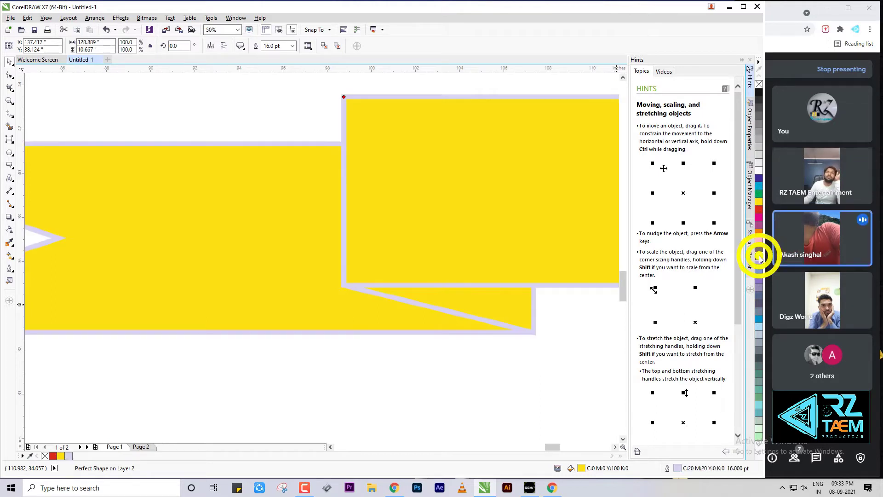
scroll(497, 283, "up", 2)
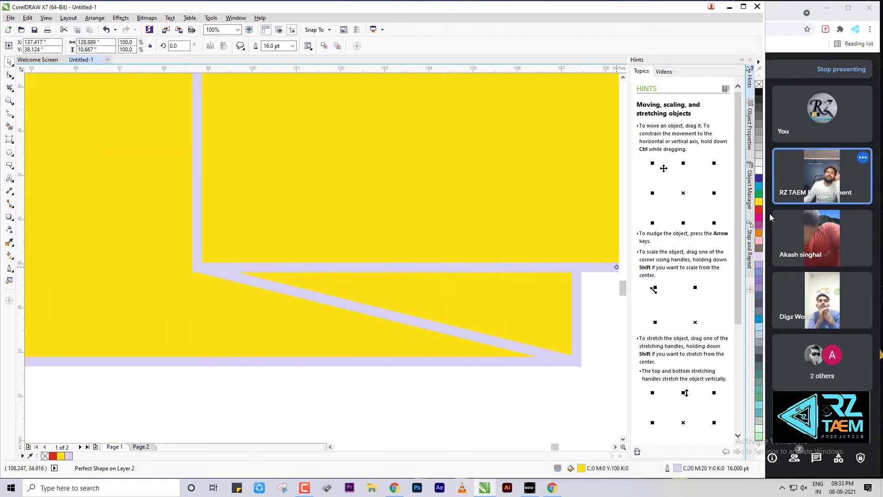
right_click(759, 180)
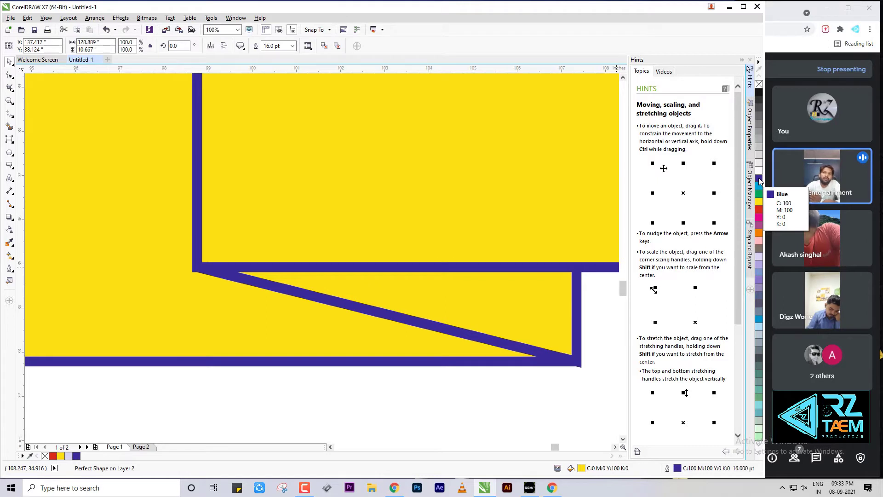
Add the artistic text "rz taem" in the empty area below the banner's left end
scroll(547, 187, "down", 3)
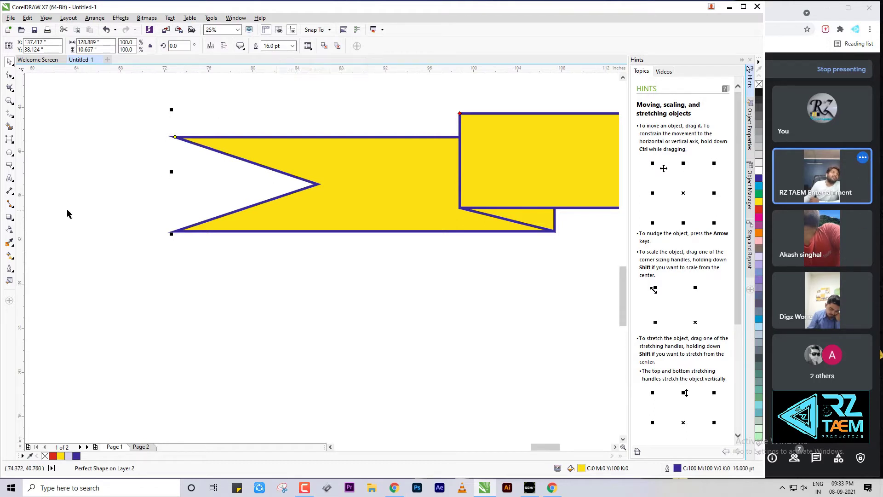
left_click(10, 178)
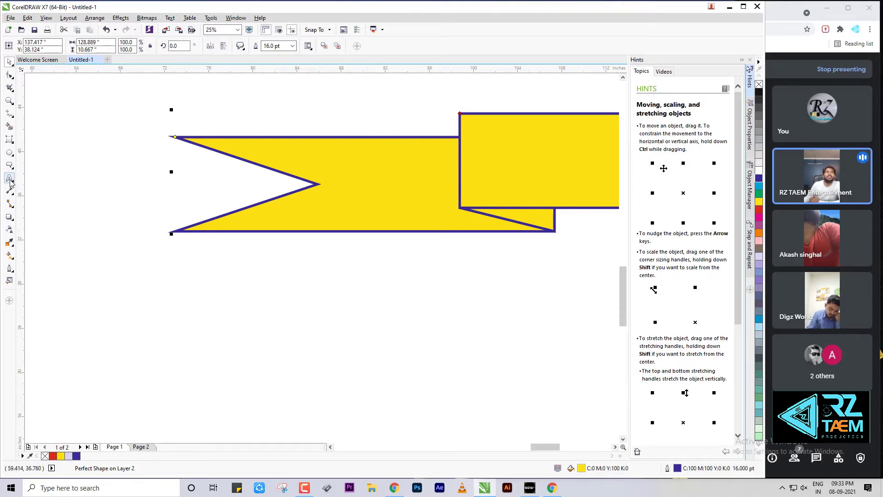
left_click(338, 339)
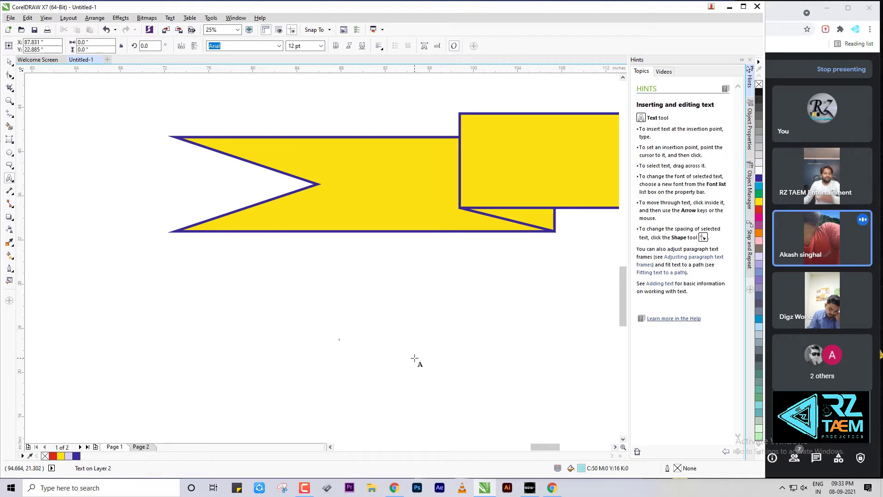
type("RZ T")
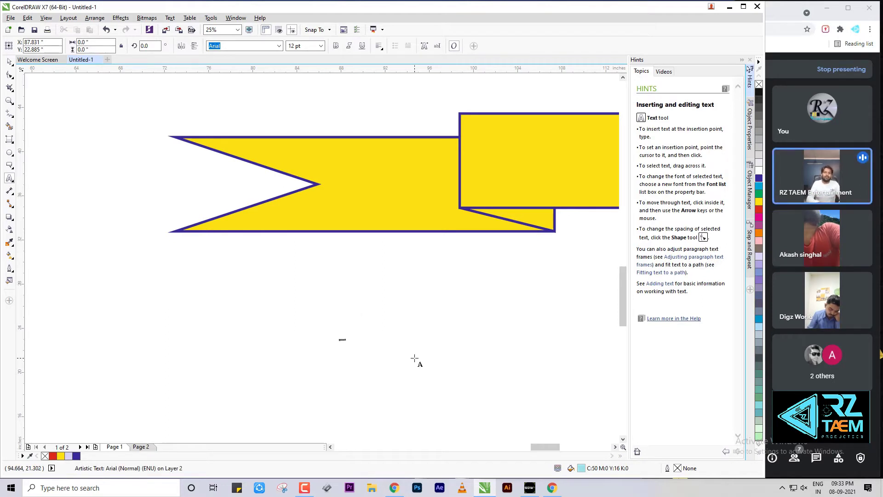
Enlarge the "rz taem" text to about 22.57 by 4.97 inches and move it about 4.25 inches to the left
left_click(10, 62)
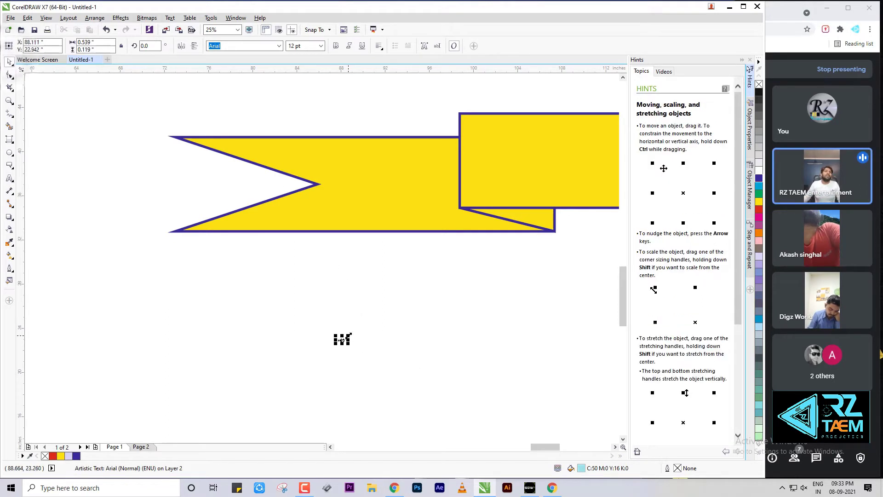
left_click_drag(349, 335, 589, 244)
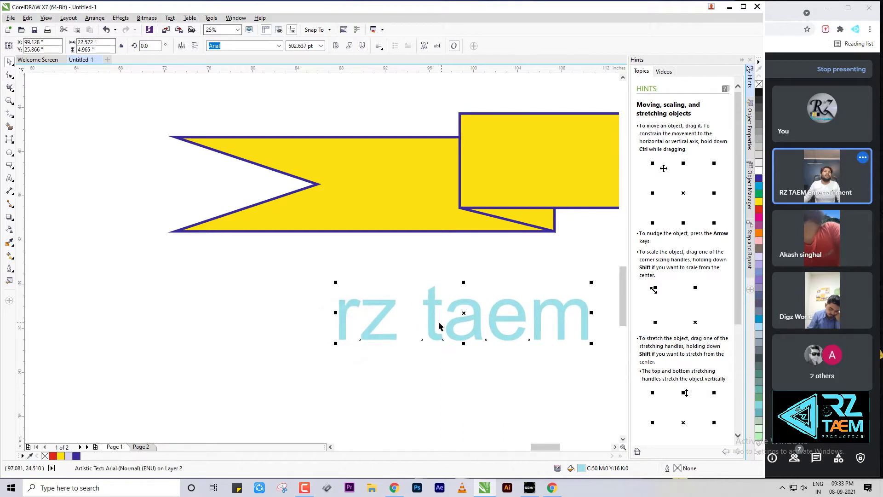
left_click_drag(434, 322, 371, 322)
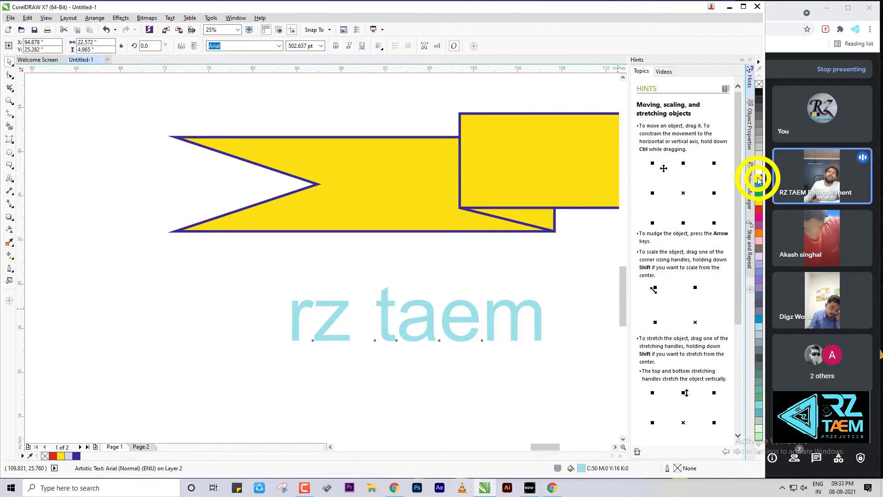
Set the outline colour of the "rz taem" text to Blue and deselect it
right_click(759, 179)
scroll(465, 294, "up", 3)
scroll(457, 289, "down", 1)
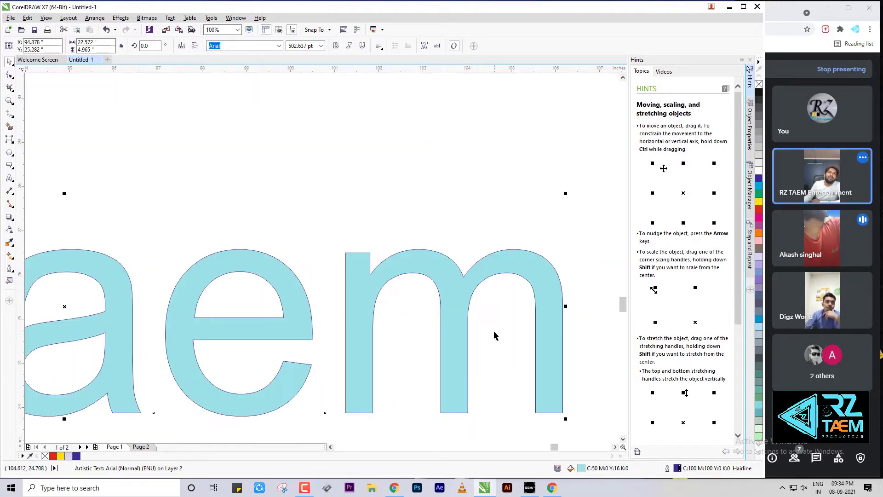
scroll(494, 335, "down", 3)
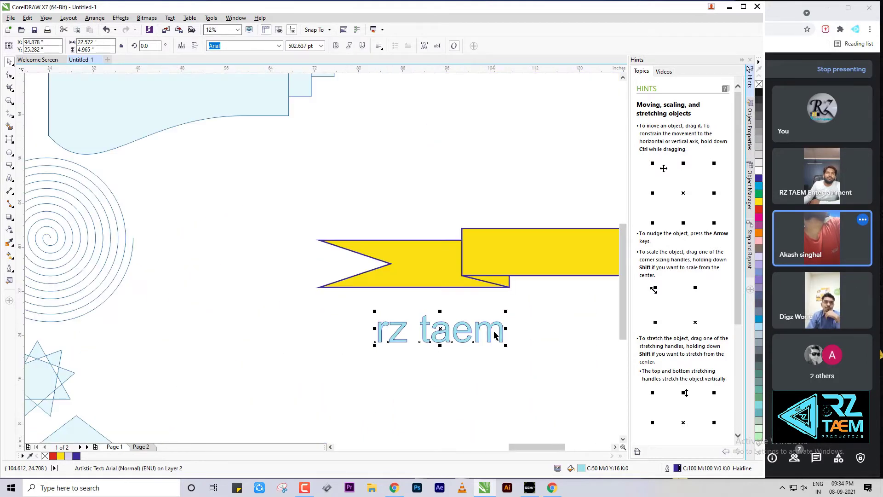
left_click(502, 367)
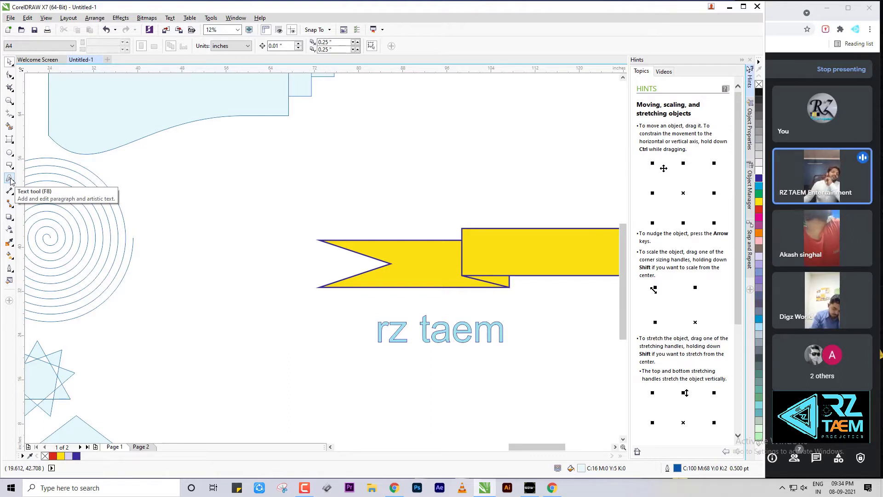
left_click(10, 153)
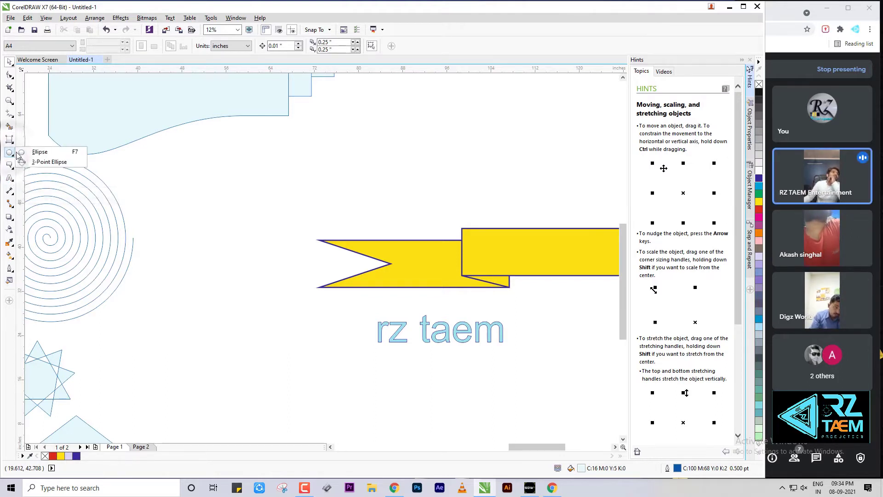
left_click(10, 166)
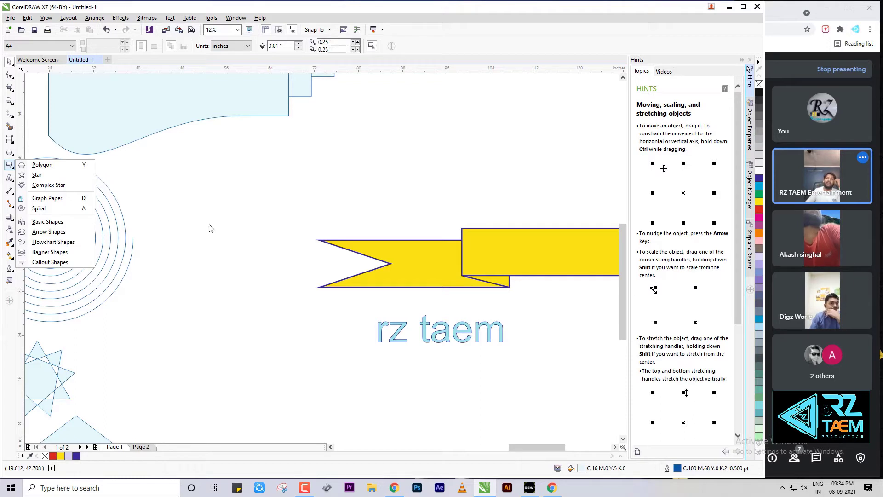
scroll(440, 332, "up", 3)
scroll(440, 332, "down", 2)
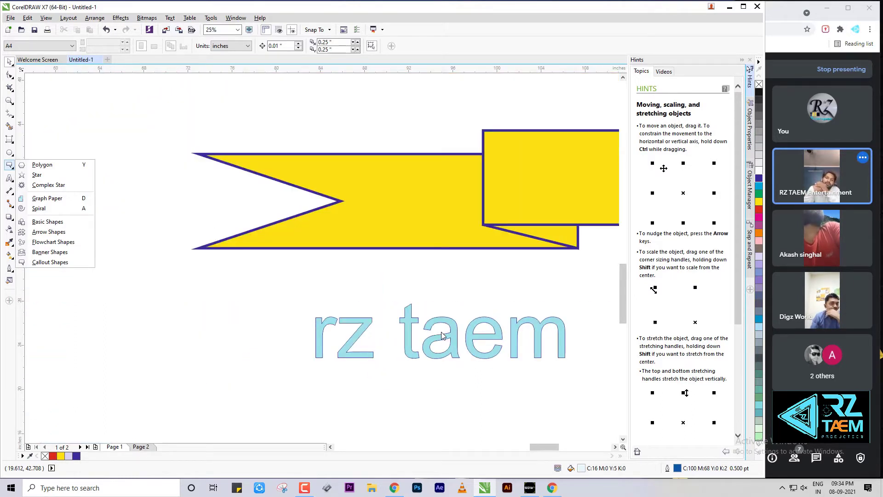
scroll(441, 332, "up", 1)
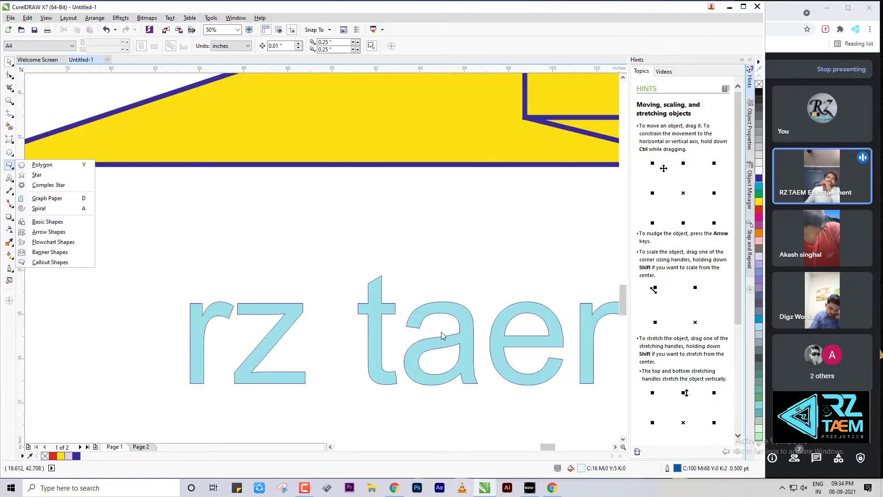
left_click(352, 191)
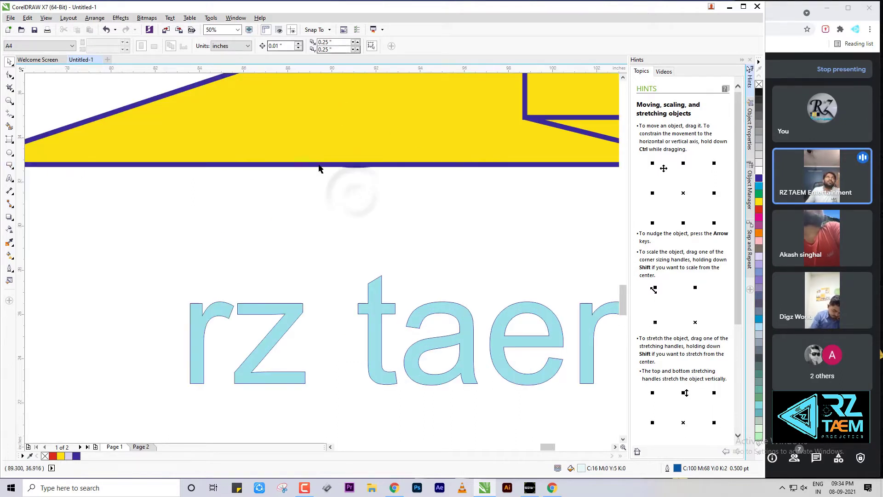
left_click(373, 309)
scroll(368, 345, "down", 1)
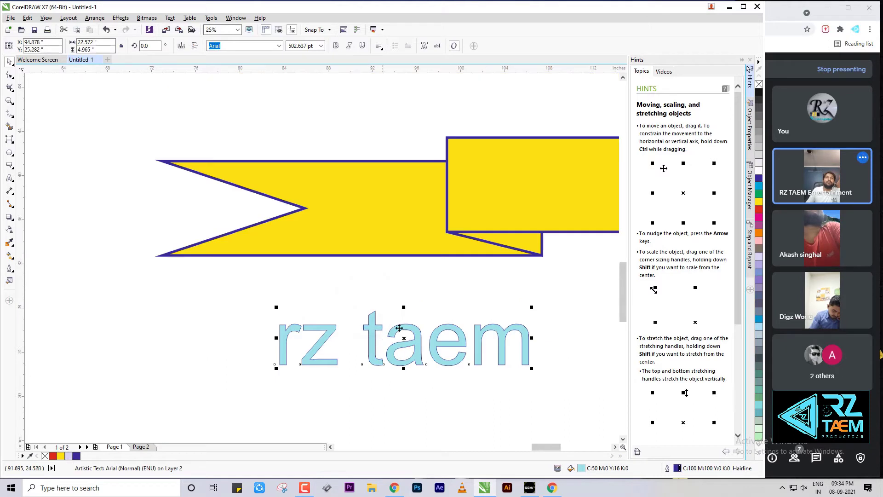
scroll(401, 325, "up", 1)
scroll(400, 325, "down", 1)
left_click(478, 304)
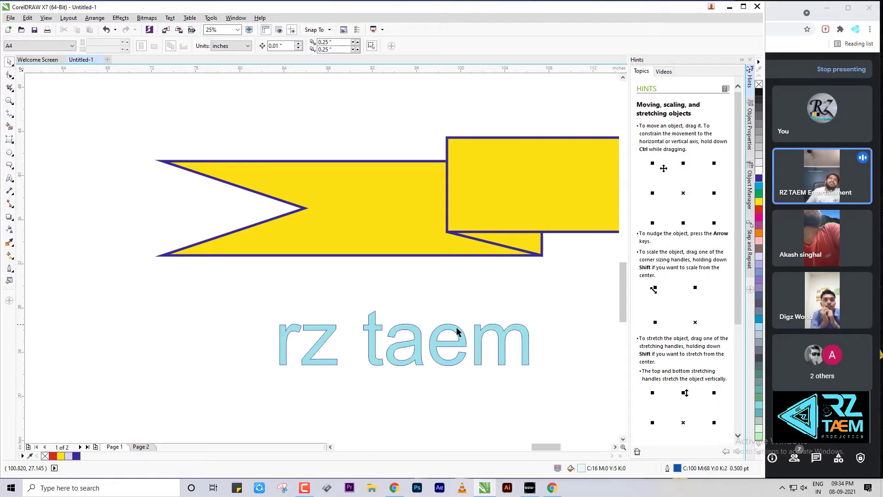
Move the "rz taem" text onto the banner's left part, at about X 99.17, Y 38.66 inches, and send it back one level
left_click_drag(481, 309, 507, 197)
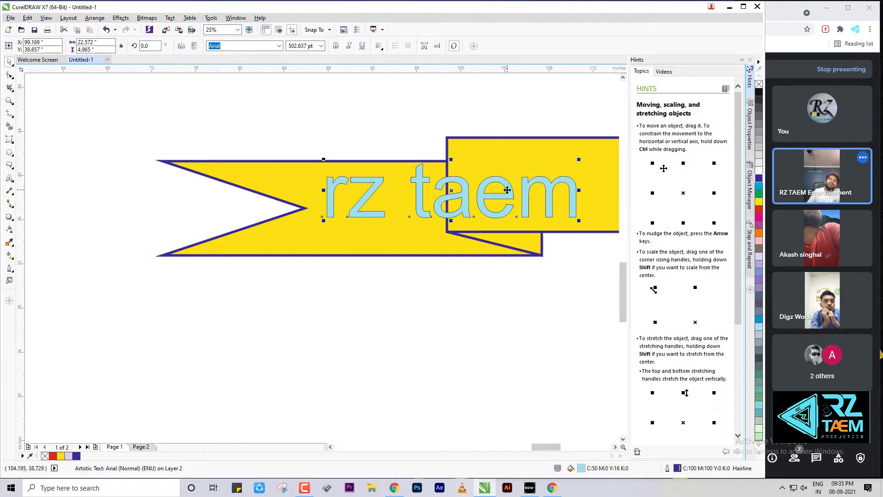
right_click(507, 190)
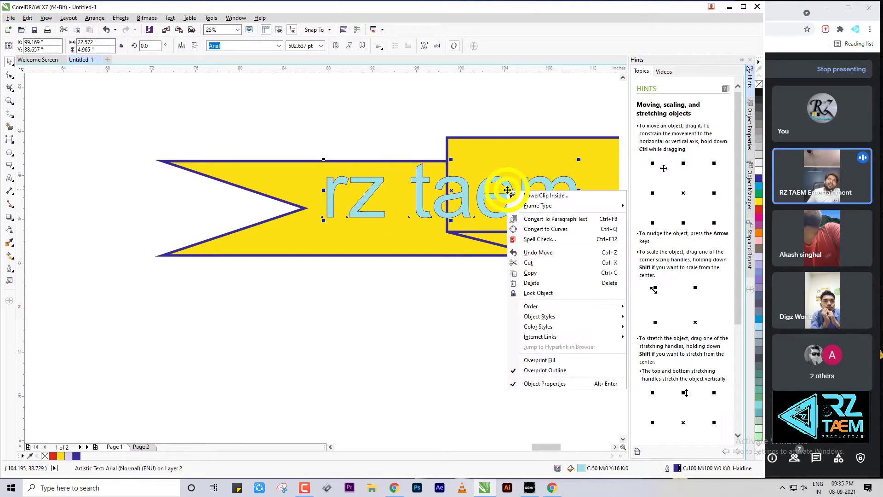
mouse_move(538, 307)
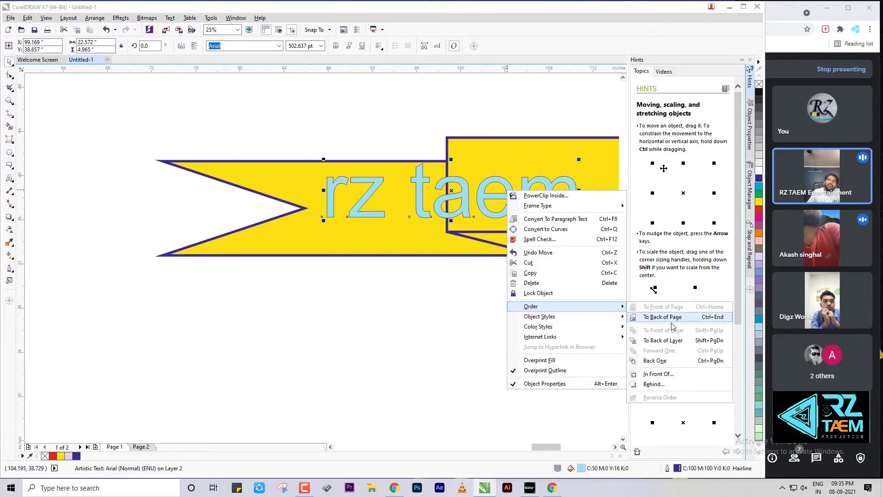
left_click(656, 360)
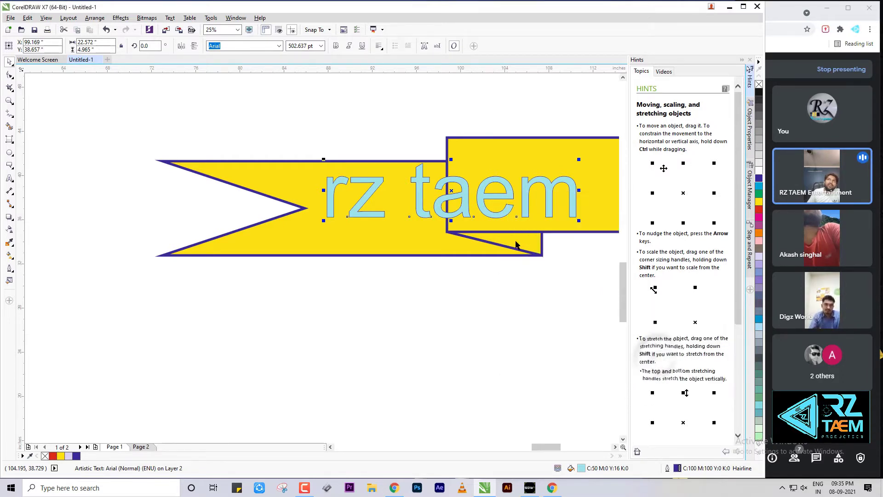
Change the stacking order of the "rz taem" text so that it lies behind the banner
right_click(525, 197)
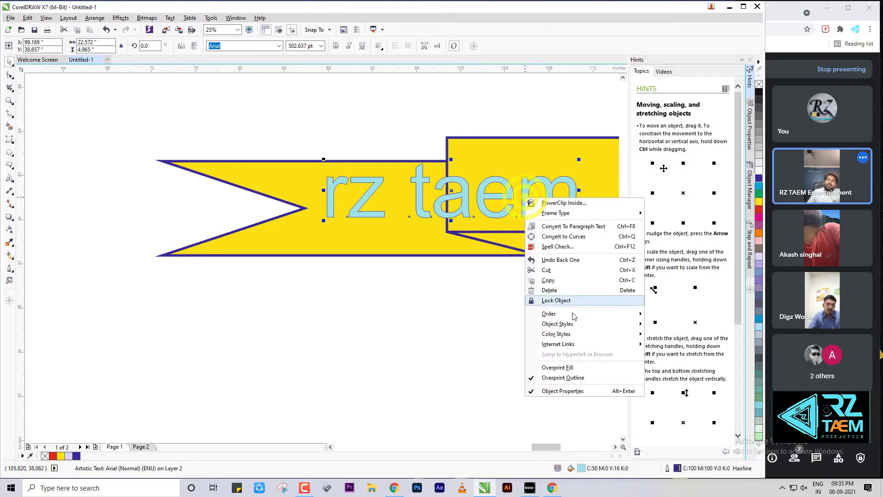
mouse_move(571, 314)
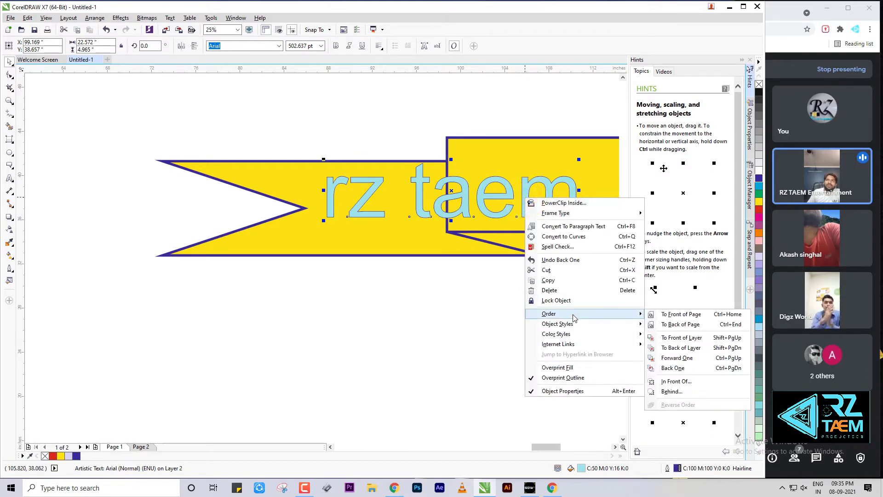
left_click(671, 391)
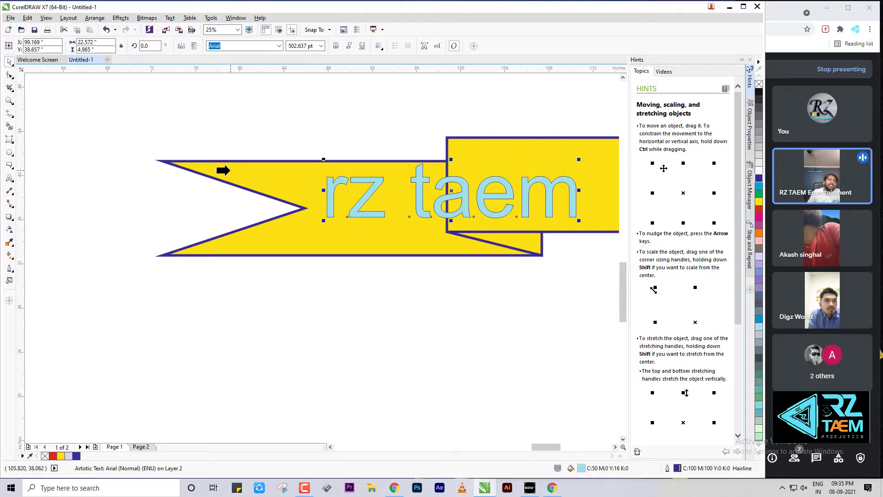
left_click(223, 170)
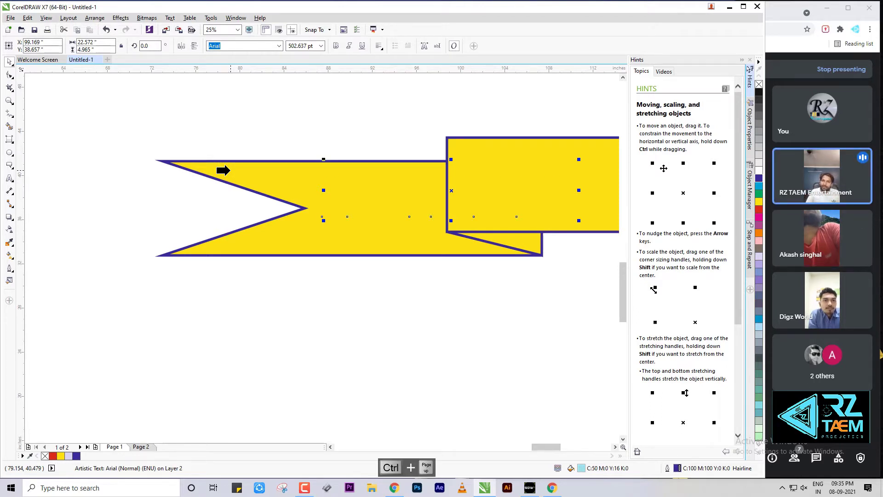
Bring the "rz taem" text in front of the banner with Forward One, trying Back One in between, and deselect it
key("ctrl+Page_Up")
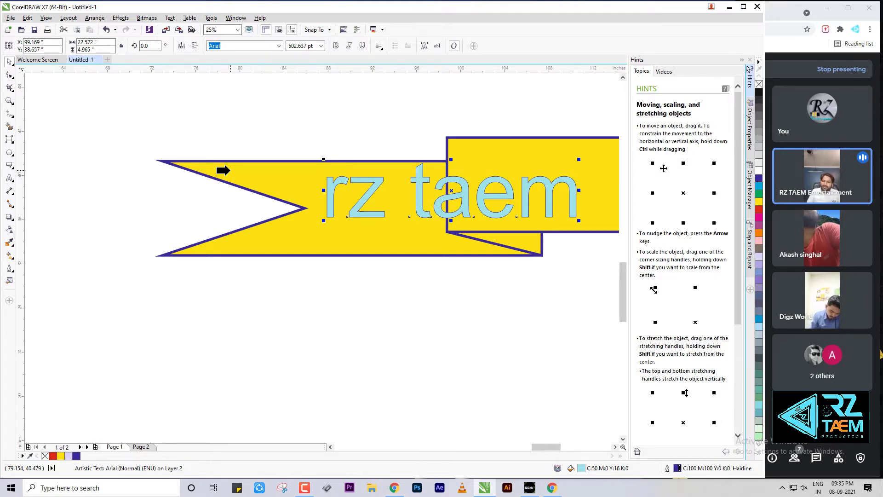
key("ctrl+Page_Up")
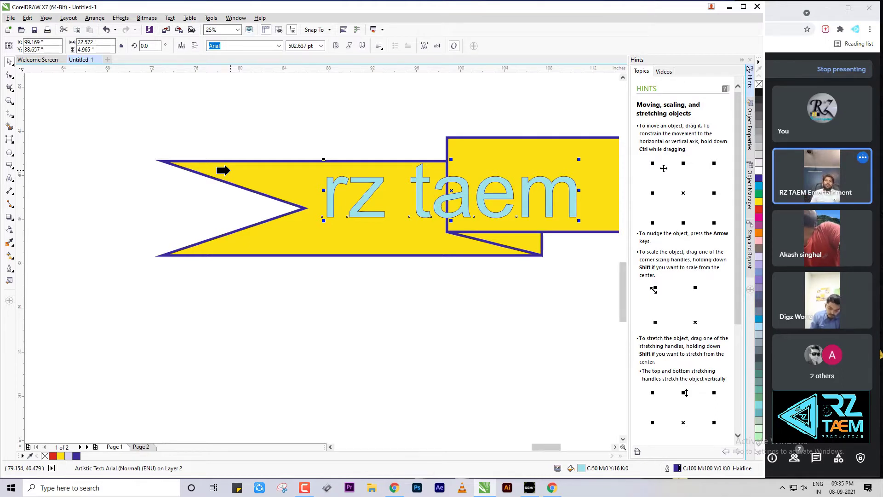
key("ctrl+Page_Down")
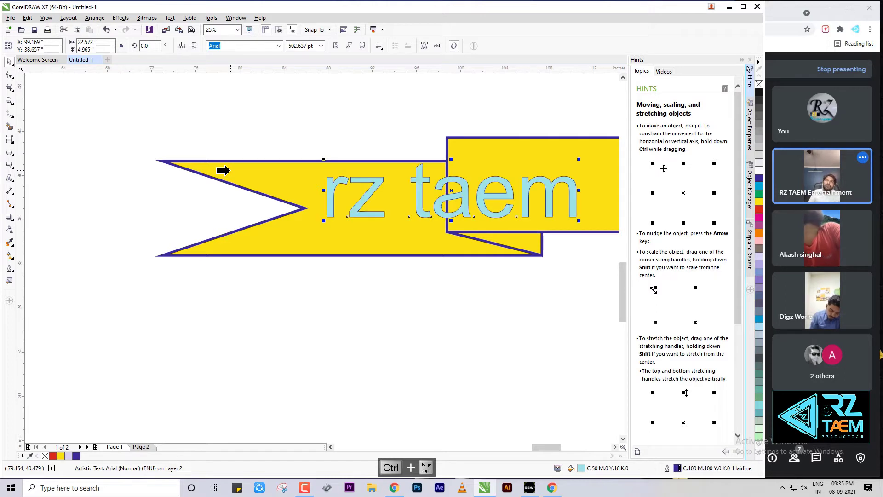
key("ctrl+Page_Up")
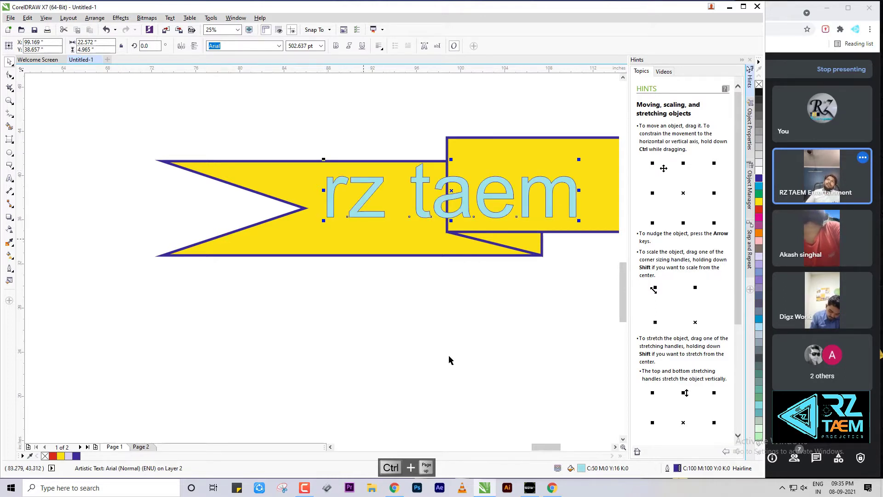
scroll(431, 297, "down", 2)
scroll(498, 251, "up", 2)
scroll(482, 276, "down", 3)
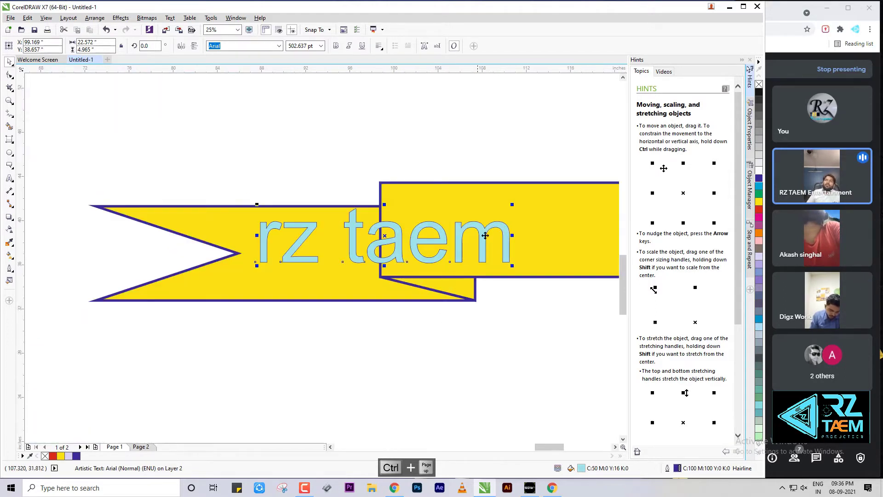
left_click(487, 315)
Move the stacked-documents shape up and to the left, to about X 17.75, Y 105.62 inches
scroll(444, 273, "down", 1)
scroll(467, 256, "down", 3)
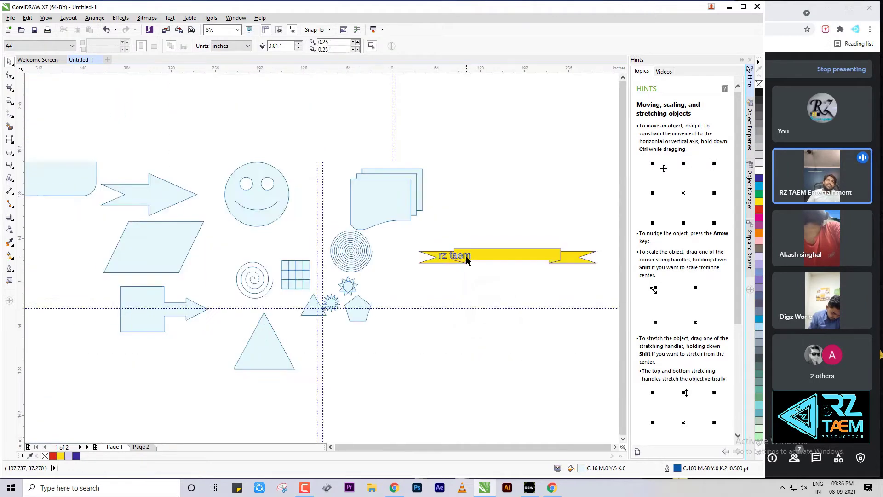
scroll(487, 230, "up", 2)
left_click_drag(488, 227, 444, 192)
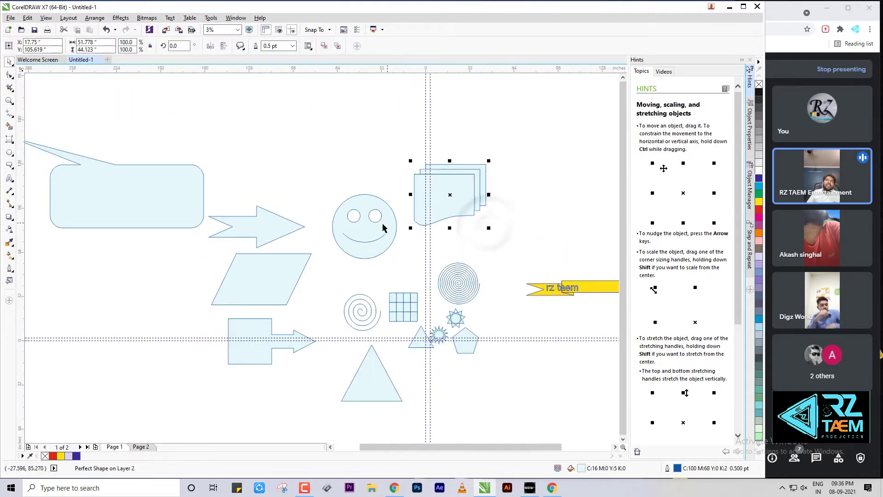
Move the smiley face onto the stacked-documents shape, at about X 14.75, Y 102.35 inches, and fill it with Blue
scroll(455, 197, "up", 2)
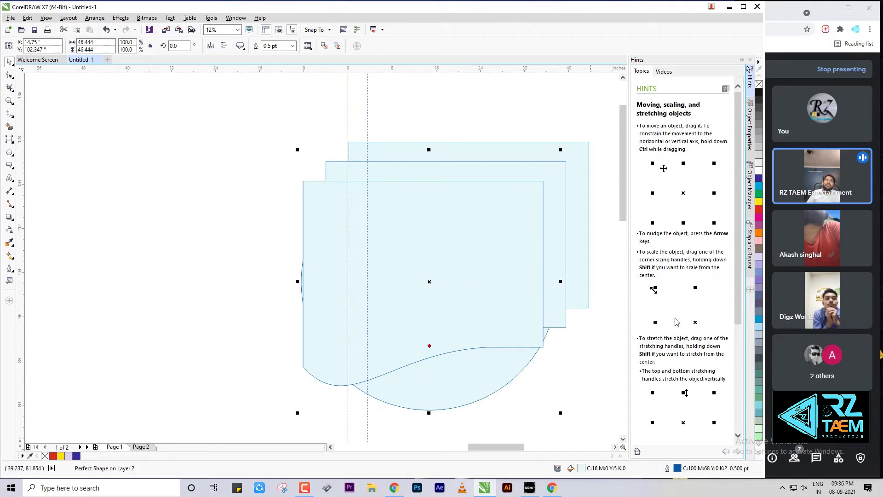
left_click(759, 179)
scroll(382, 282, "down", 2)
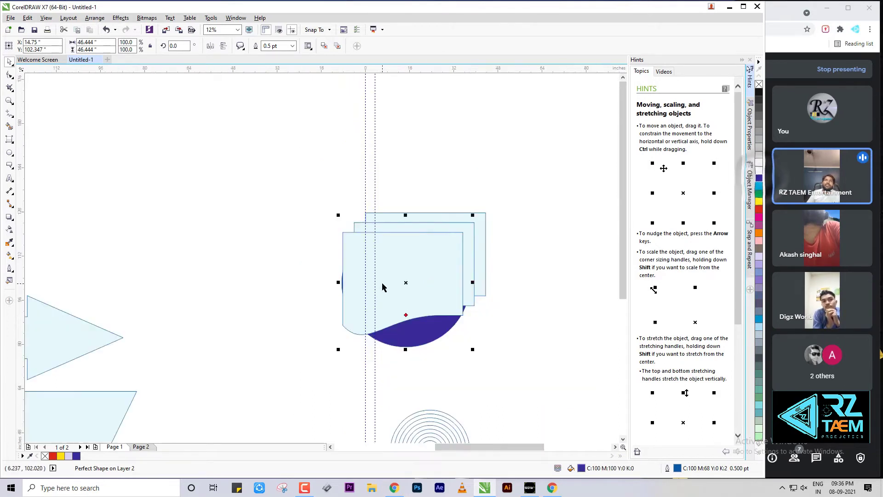
left_click(540, 282)
Move the notched arrow over the smiley face and stacked documents, at about X -3.64, Y 104.12 inches, and fill it with Magenta
left_click_drag(83, 330, 417, 298)
scroll(420, 281, "down", 3)
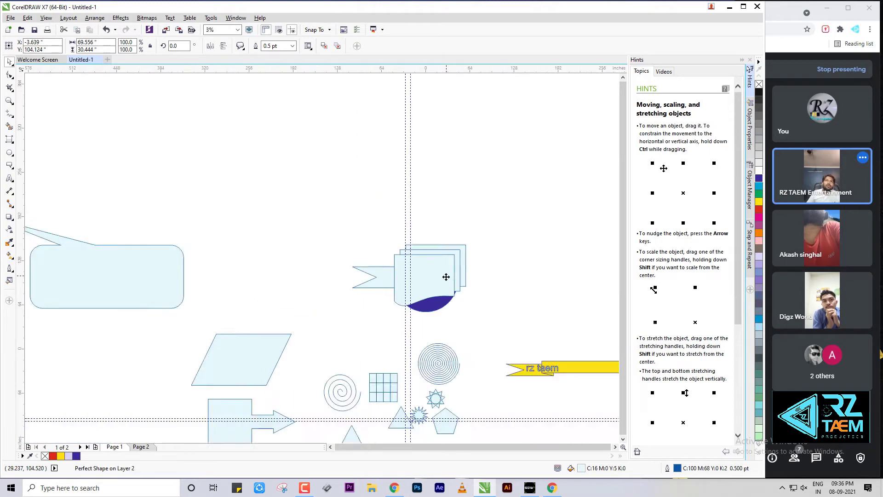
left_click(759, 216)
scroll(449, 278, "up", 3)
scroll(449, 278, "down", 2)
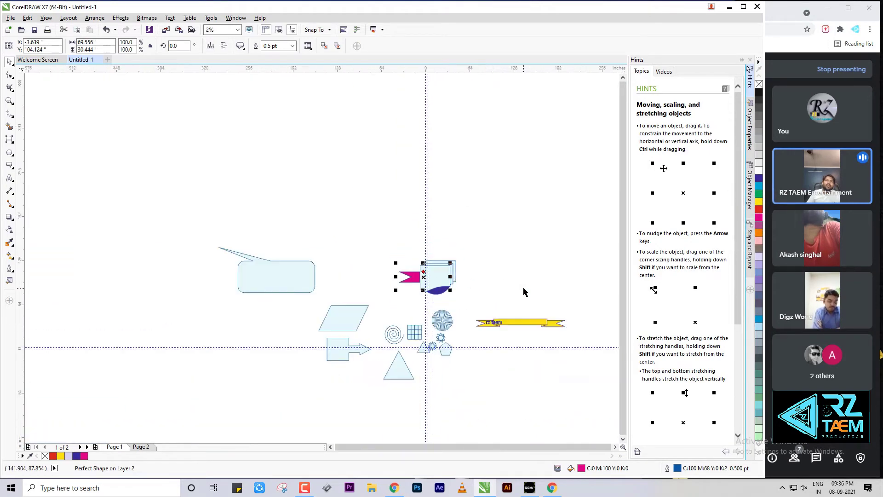
left_click(523, 289)
Shift the stacked-documents shape slightly up and to the right and place it behind the smiley face and the magenta arrow
mouse_move(439, 276)
left_mouse_down()
mouse_move(507, 259)
mouse_move(422, 272)
left_mouse_up()
scroll(440, 286, "up", 3)
scroll(441, 286, "down", 2)
left_click(518, 301)
scroll(433, 260, "up", 2)
scroll(388, 245, "down", 2)
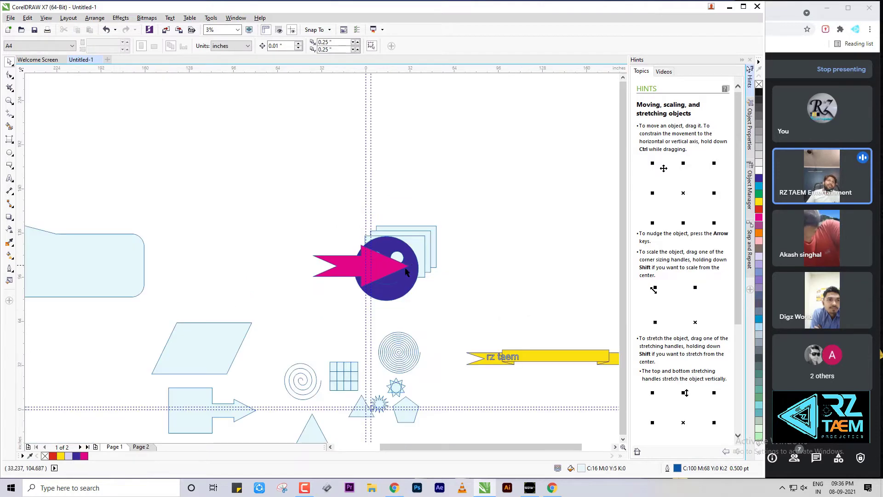
scroll(405, 267, "up", 2)
scroll(390, 287, "down", 2)
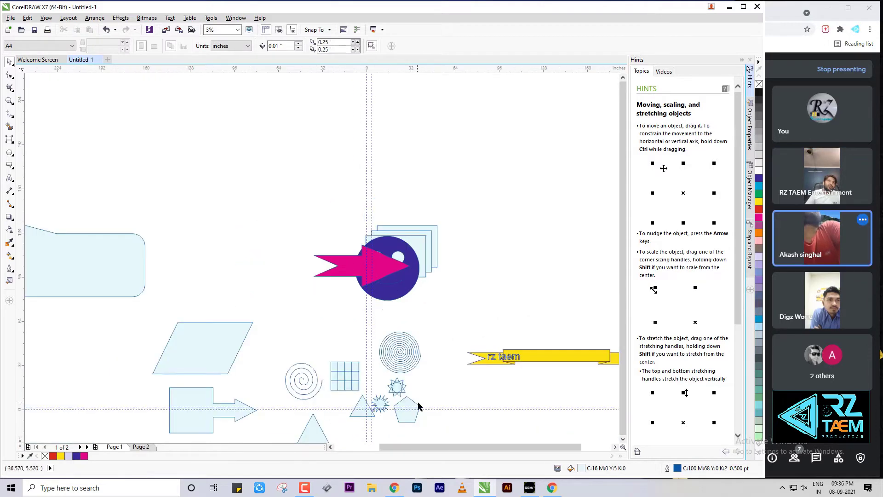
Move the nine-sided complex star onto the magenta arrow, at about X 7.01, Y 105.66 inches, and fill it with orange
left_click_drag(398, 389, 383, 262)
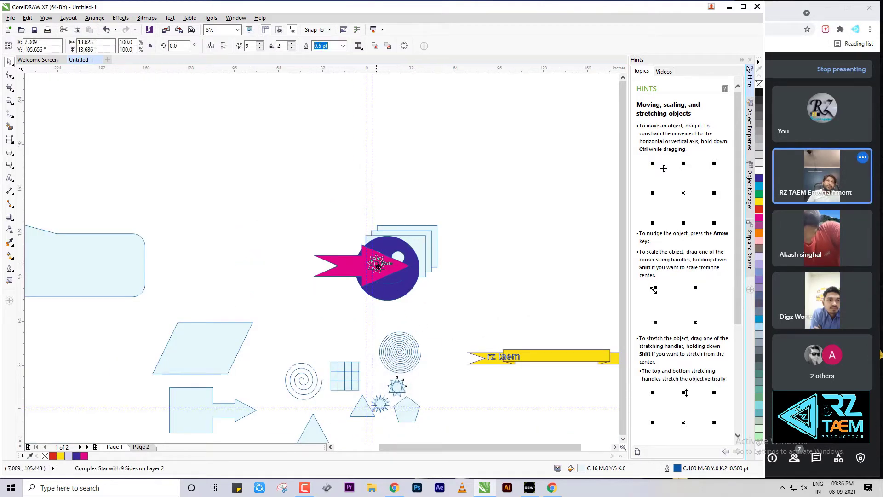
scroll(383, 262, "up", 4)
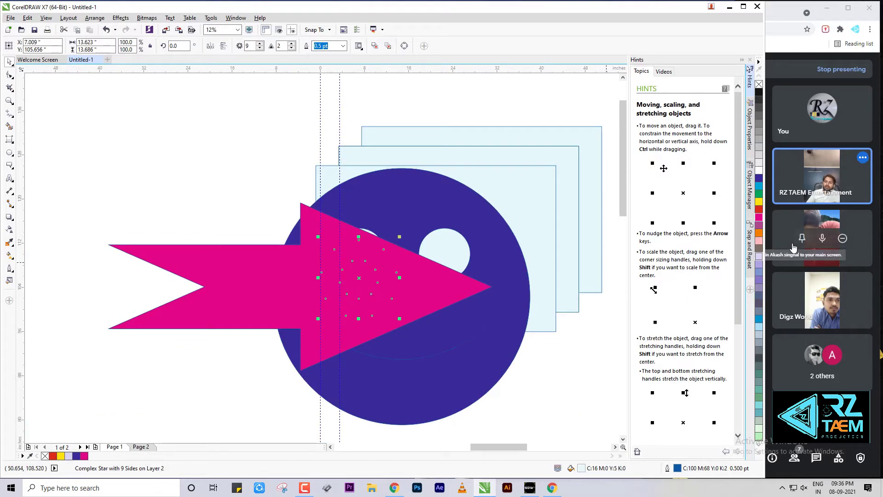
left_click(751, 239)
left_click(758, 234)
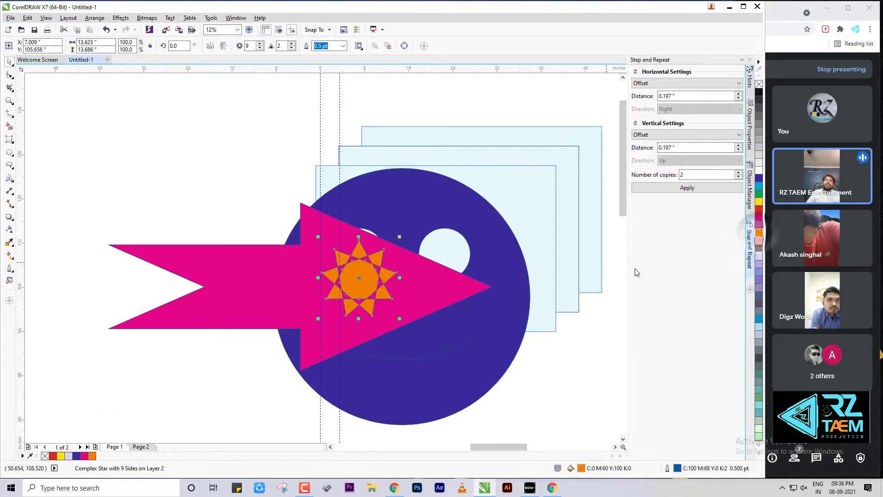
left_click(531, 368)
Delete the unused shapes lying around the smiley face, arrow, star and stacked-documents composition
scroll(442, 188, "down", 4)
left_click_drag(154, 181, 317, 292)
key("Delete")
left_click_drag(428, 296, 276, 243)
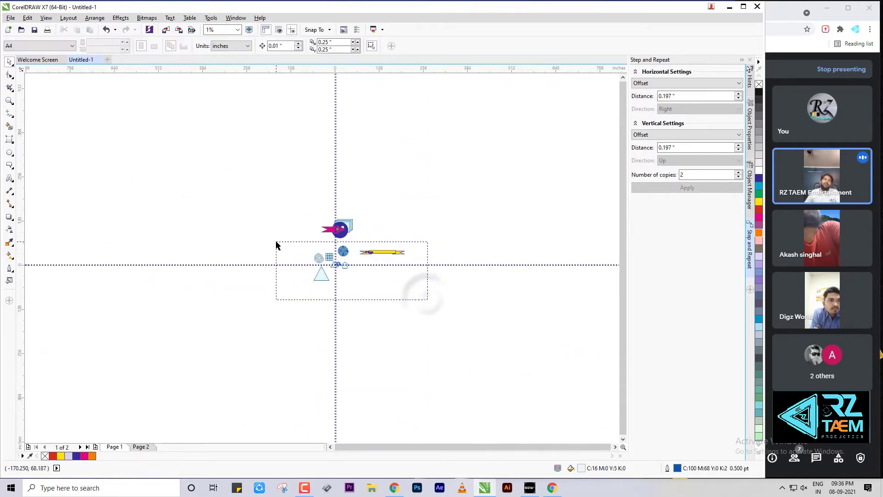
key("Delete")
scroll(345, 214, "up", 3)
scroll(499, 335, "down", 1)
scroll(478, 311, "up", 3)
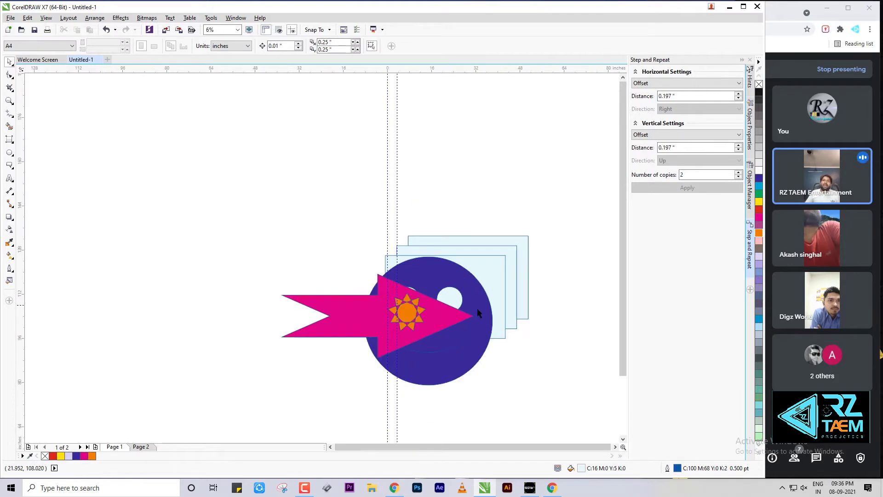
Move the magenta arrow to about X 7.11, Y 102.87 inches and the orange star over its tip, at about X 35.07, Y 106.07 inches
left_click(256, 286)
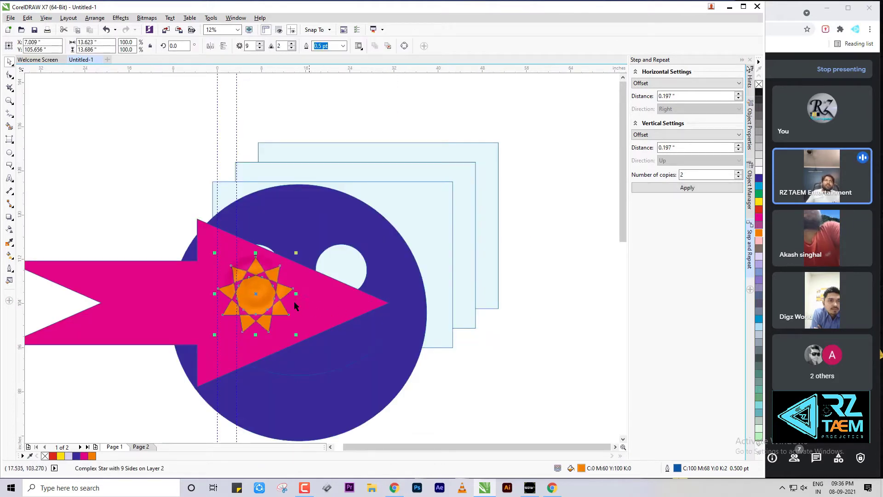
left_click_drag(256, 290, 407, 292)
left_click(526, 332)
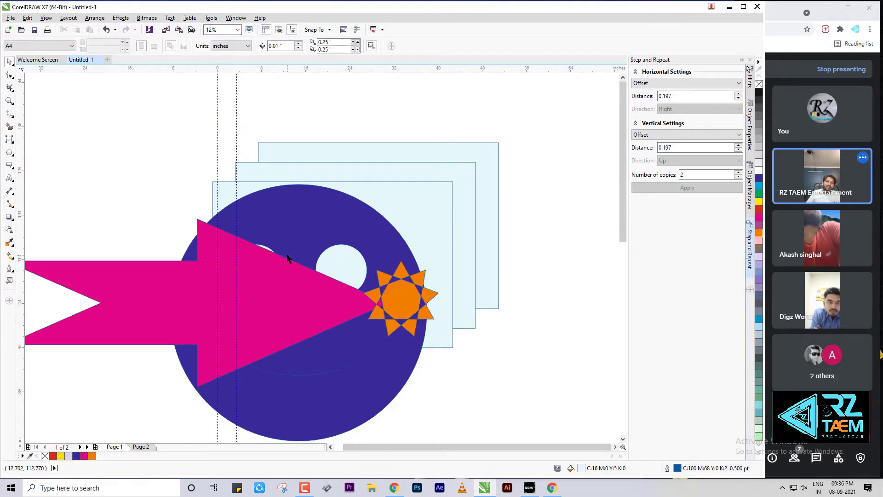
left_click_drag(286, 253, 346, 260)
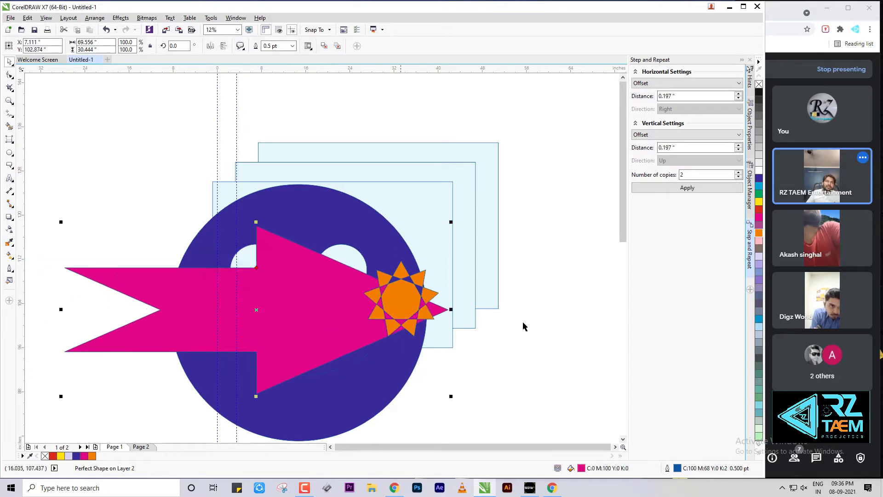
left_click(553, 325)
left_click(407, 295)
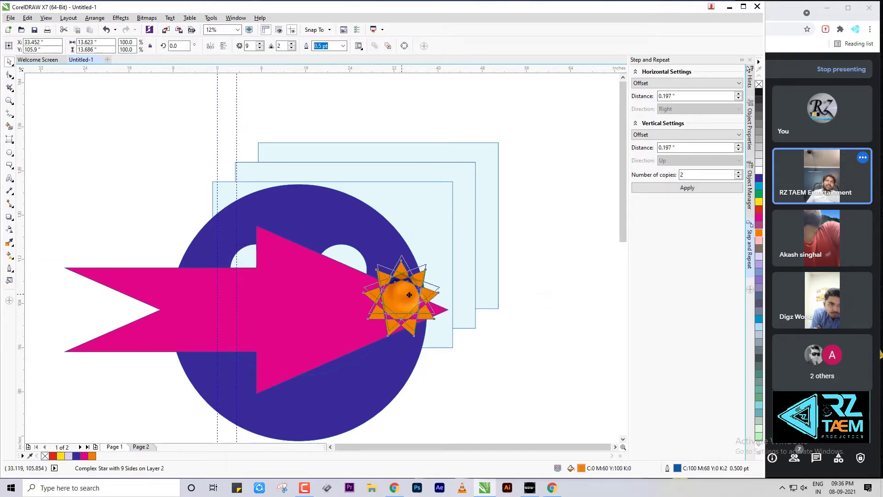
left_click_drag(409, 294, 410, 295)
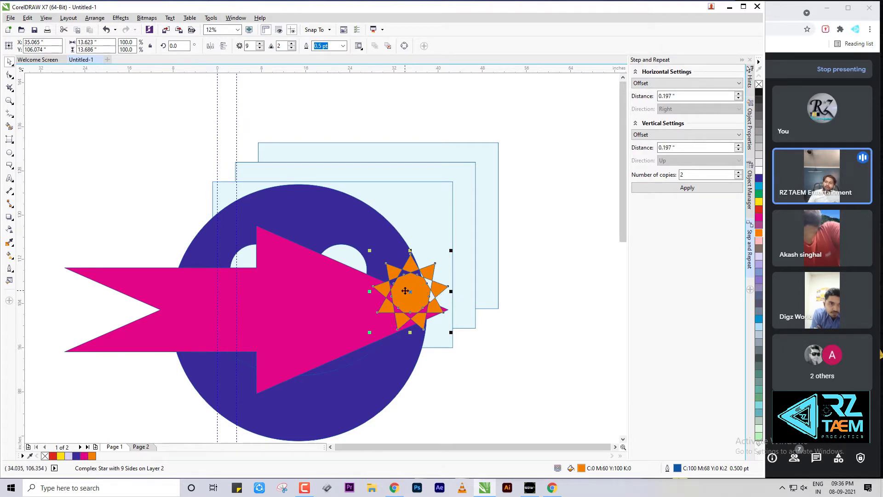
Send the orange star backward one level at a time, behind the arrow, the smiley face and the stacked documents
key("ctrl+Next")
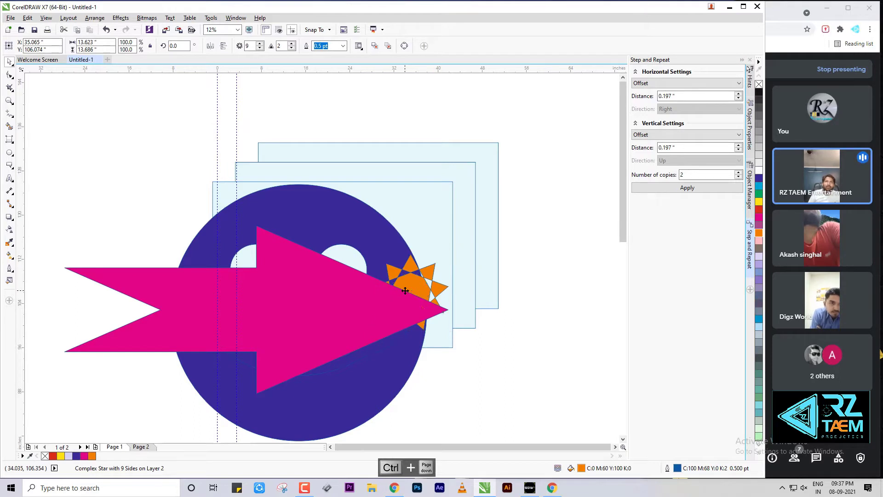
key("ctrl+Page_Down")
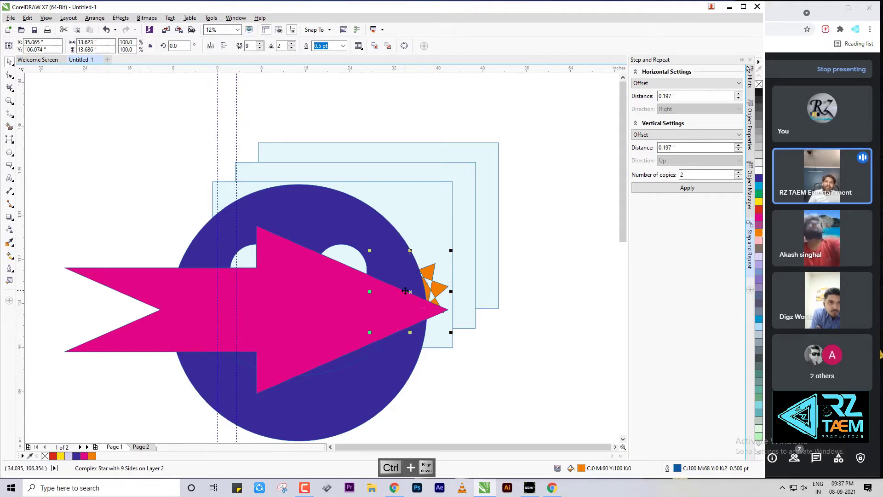
key("ctrl+Page_Down")
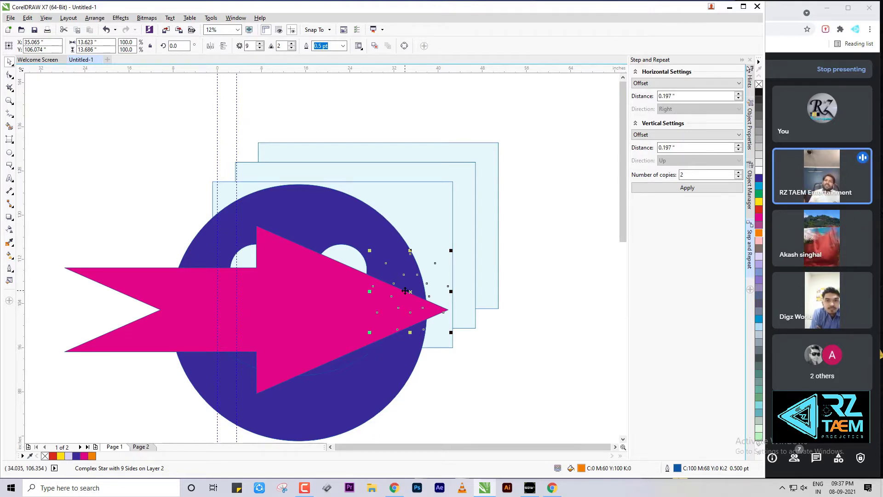
Bring the orange star forward one level at a time until it is in front of the magenta arrow again
key("ctrl+Page_Up")
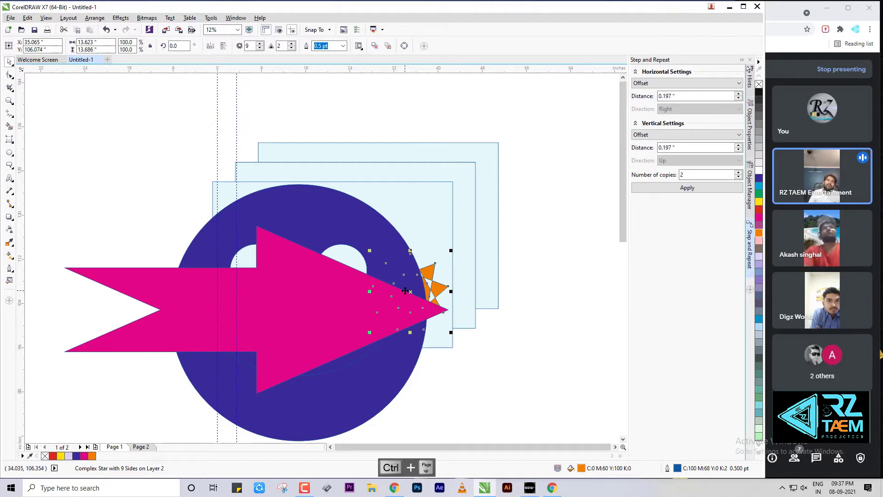
key("ctrl+Page_Up")
key("ctrl+Page_Up")
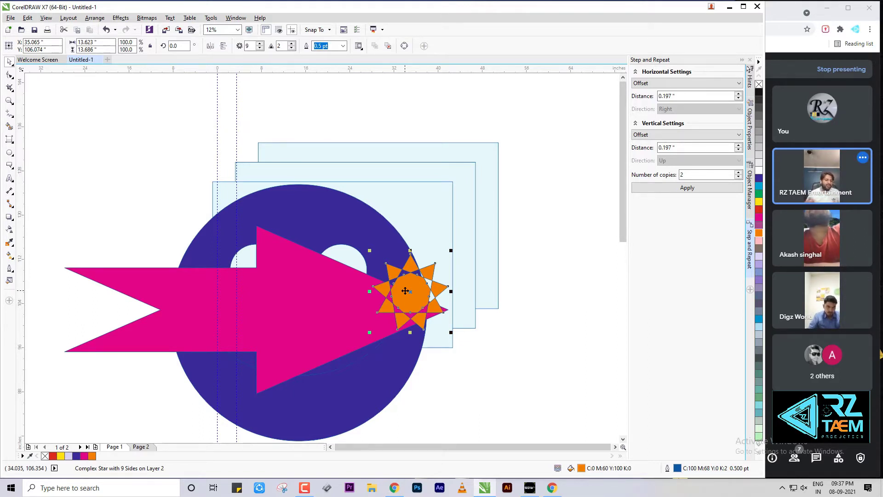
Send the orange star to the very back and move the magenta arrow behind the smiley face and stacked documents
key("shift+Page_Down")
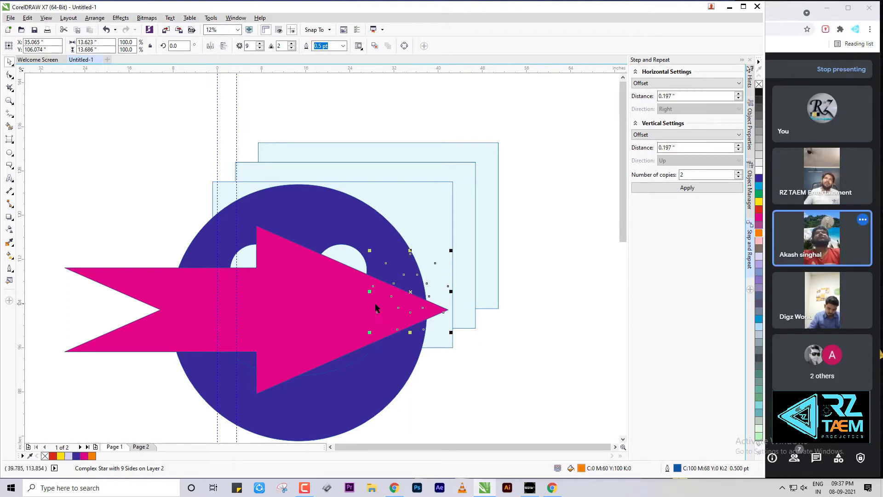
left_click(339, 311)
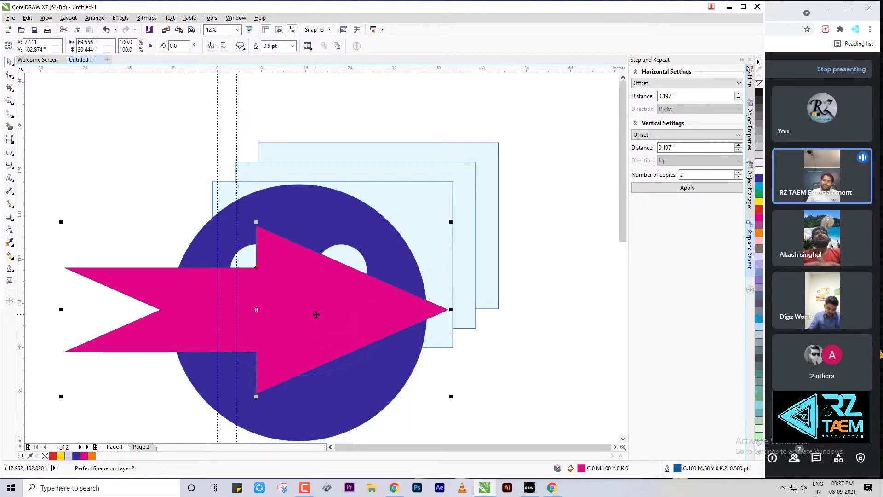
key("ctrl+Page_Down")
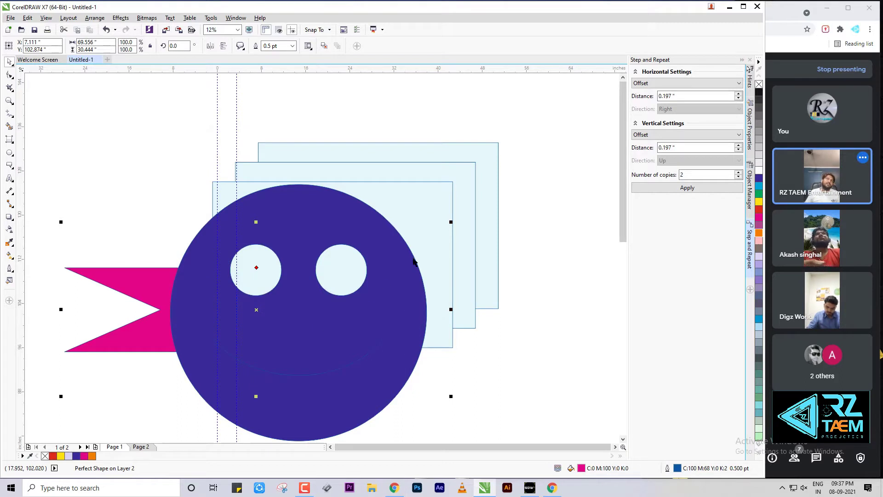
key("Escape")
Bring the stacked-documents shape in front of the smiley face, and move it back behind the smiley, arrow and star
left_click(461, 176)
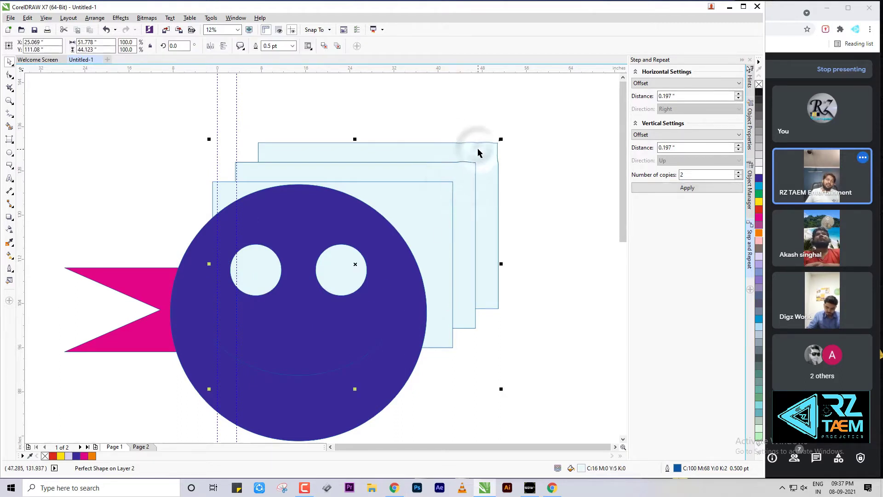
key("ctrl+Page_Up")
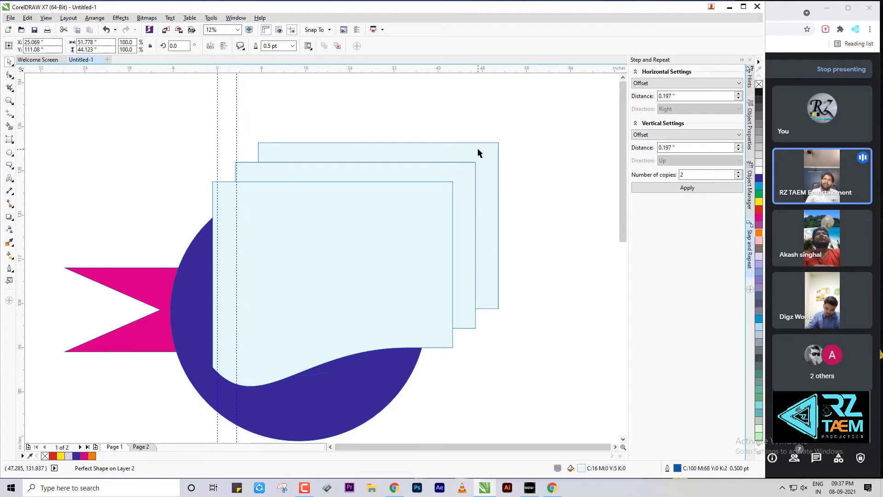
key("ctrl+Page_Down")
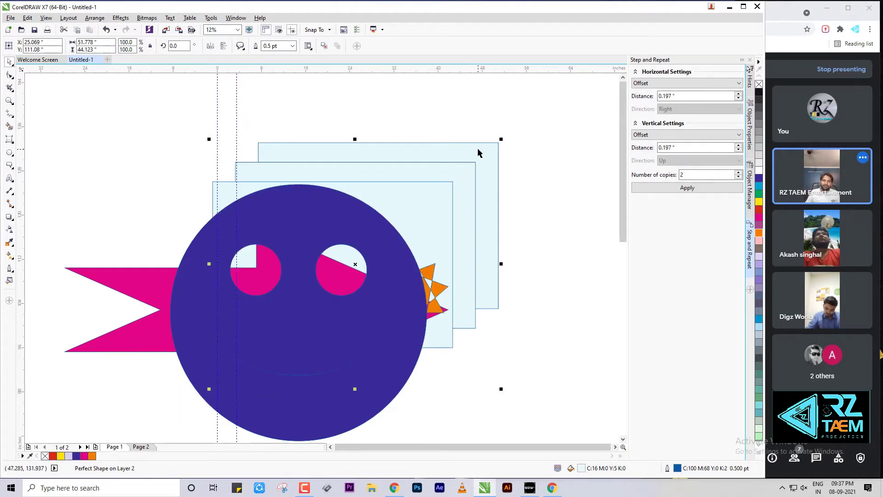
left_click(536, 160)
scroll(490, 204, "down", 1)
left_click_drag(170, 121, 575, 353)
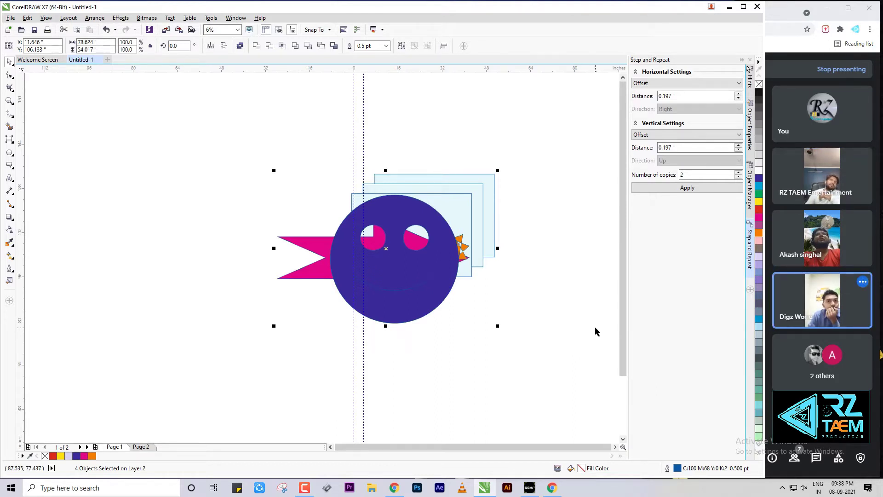
left_click(573, 313)
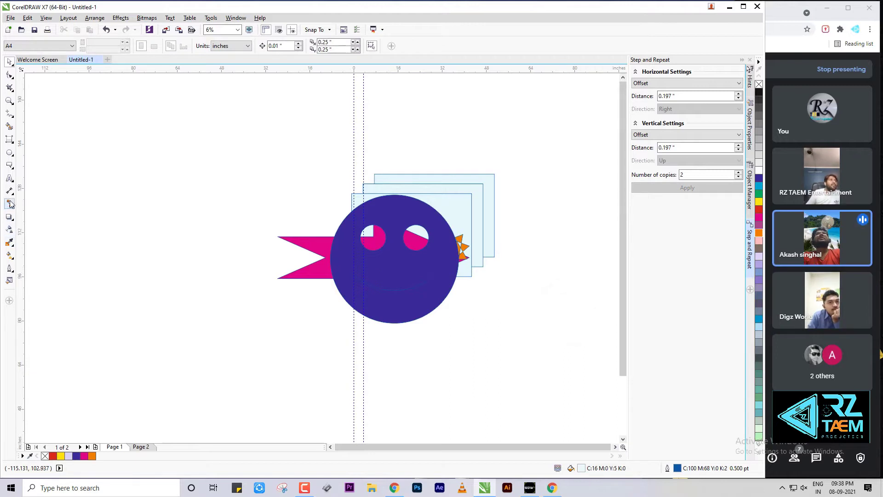
left_click(9, 178)
scroll(449, 250, "up", 2)
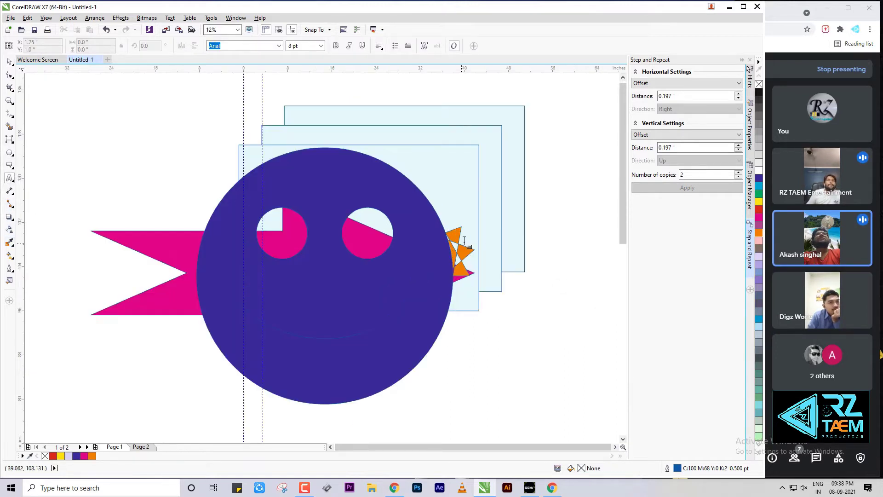
scroll(448, 251, "down", 2)
left_click(9, 61)
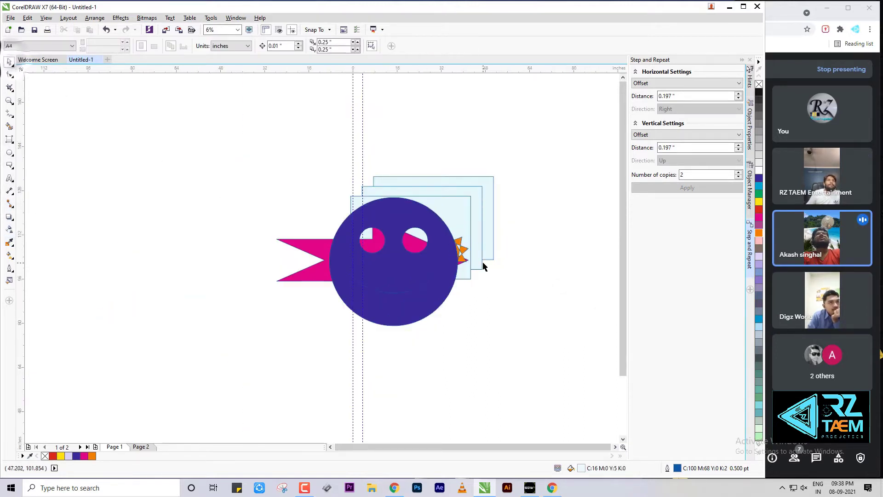
Examine how the orange star, the magenta arrow's tip and the smiley face overlap above the stacked documents
scroll(455, 250, "up", 1)
left_click(449, 237)
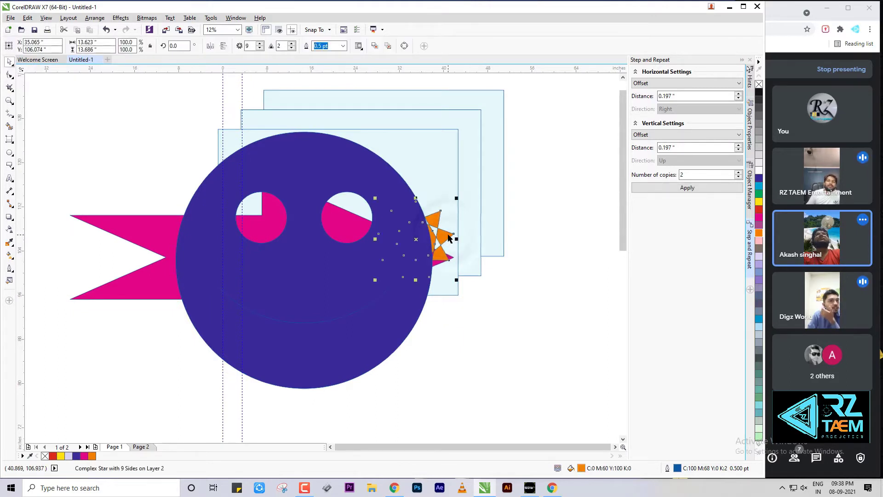
left_click(534, 270)
scroll(451, 248, "up", 1)
scroll(434, 290, "down", 1)
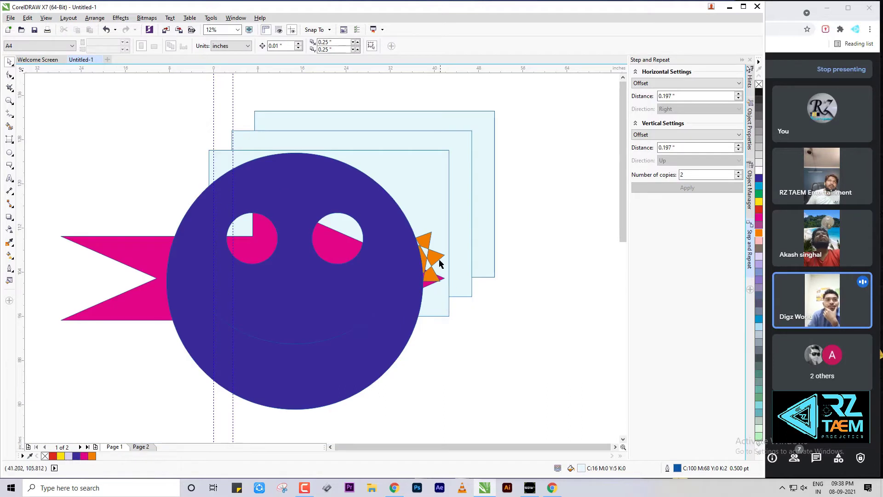
scroll(434, 275, "up", 1)
scroll(437, 256, "down", 2)
scroll(509, 291, "up", 2)
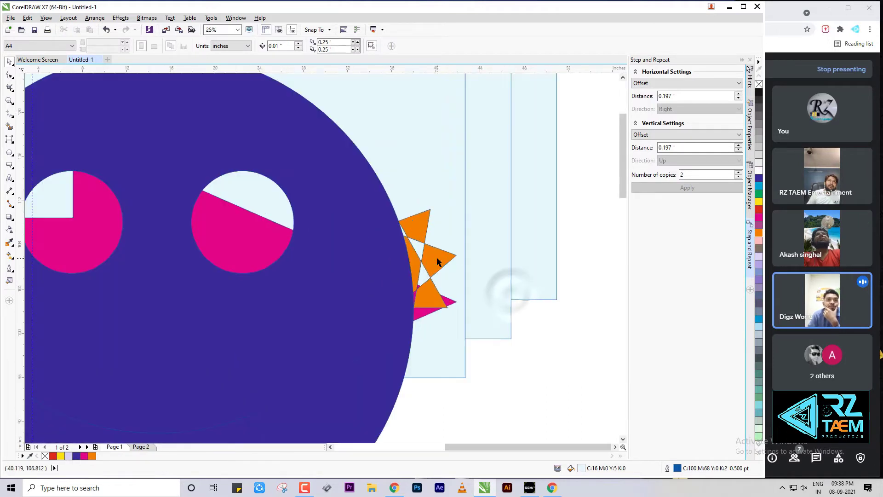
scroll(511, 276, "down", 1)
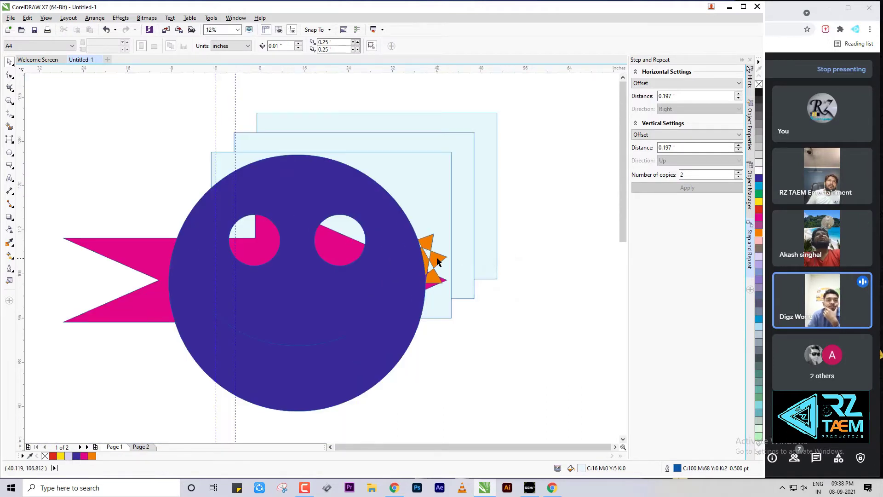
left_click(536, 274)
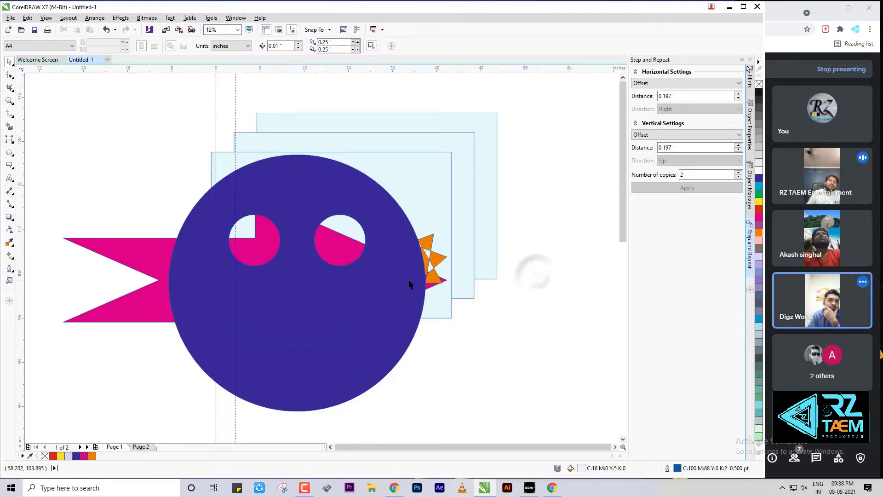
Bring the orange star to the front of all objects and send it to the very back
left_click(437, 262)
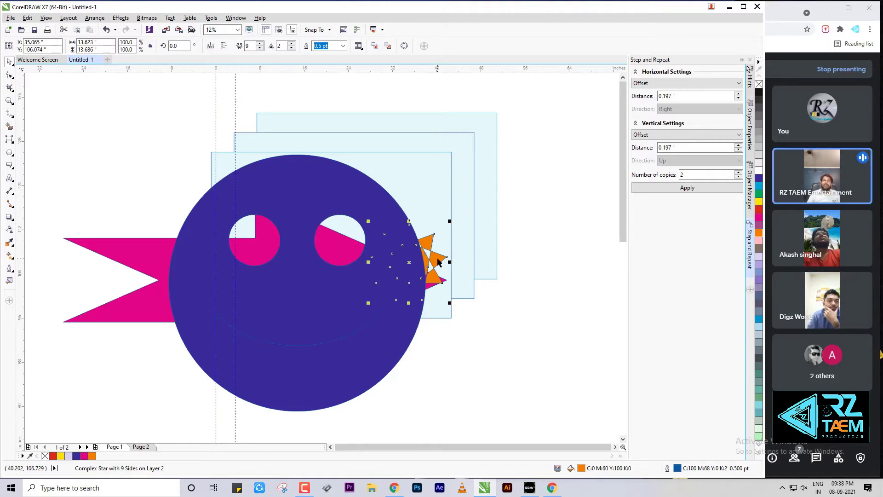
key("shift+Page_Up")
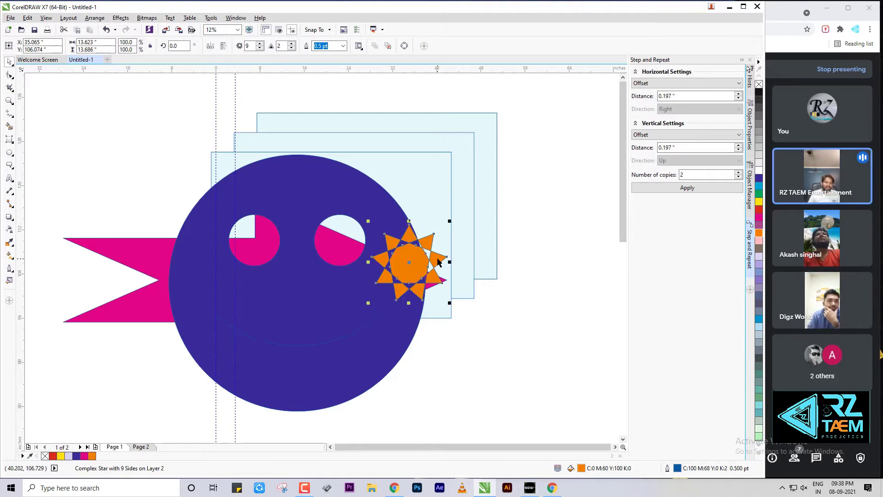
key("Delete")
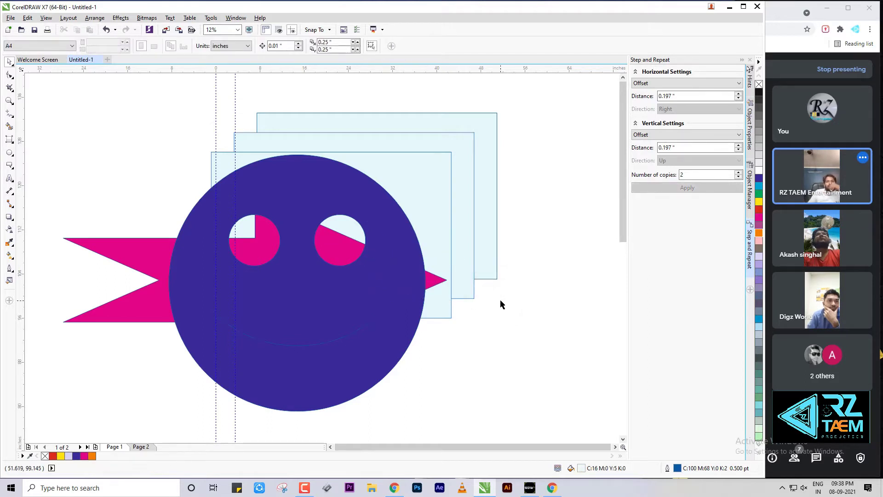
Select the hidden star by drawing selection marquees around its area behind the smiley face and stacked documents
left_click_drag(584, 163, 365, 325)
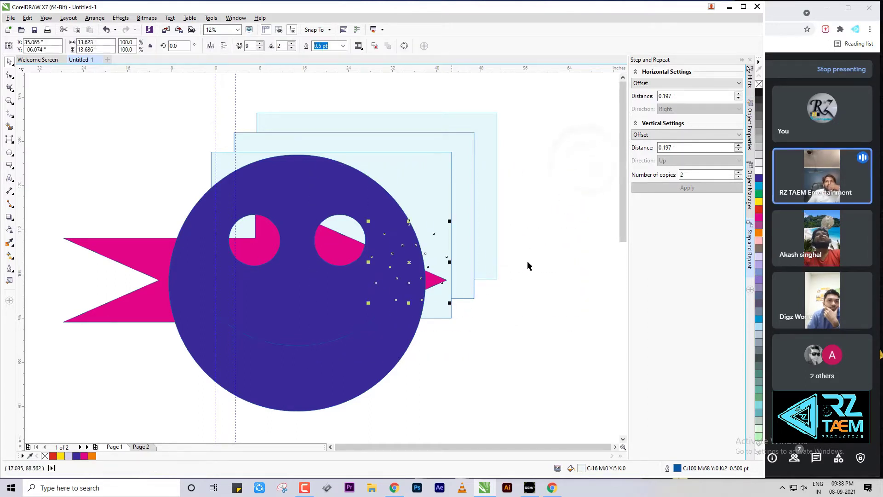
left_click_drag(590, 140, 312, 366)
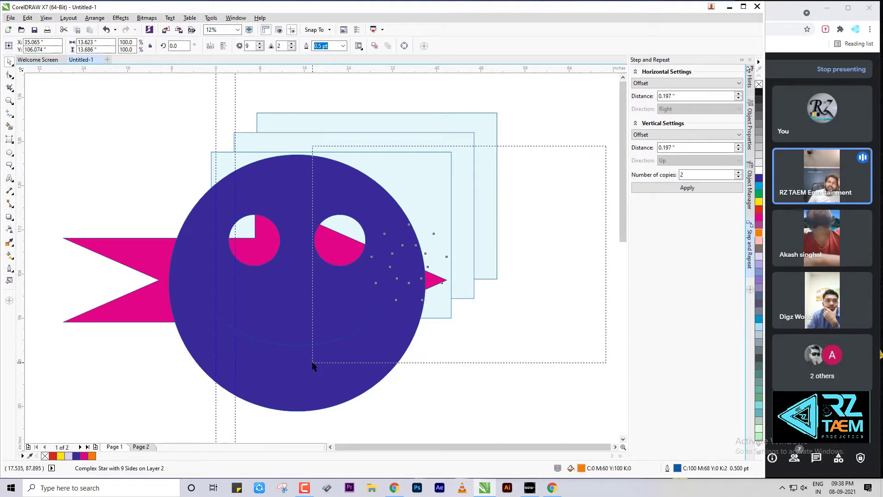
left_click_drag(312, 363, 313, 363)
left_click_drag(572, 164, 322, 352)
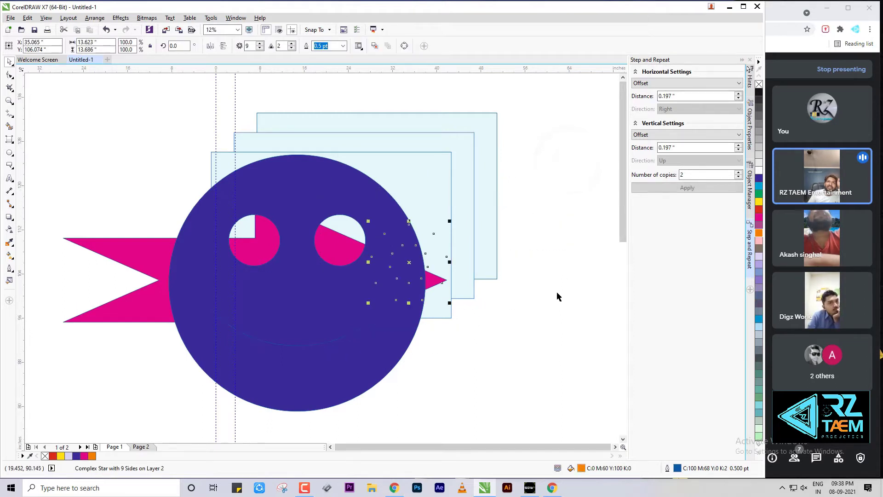
Send the stacked-documents shape to the very back, behind the hidden star, and undo that change
left_click(564, 265)
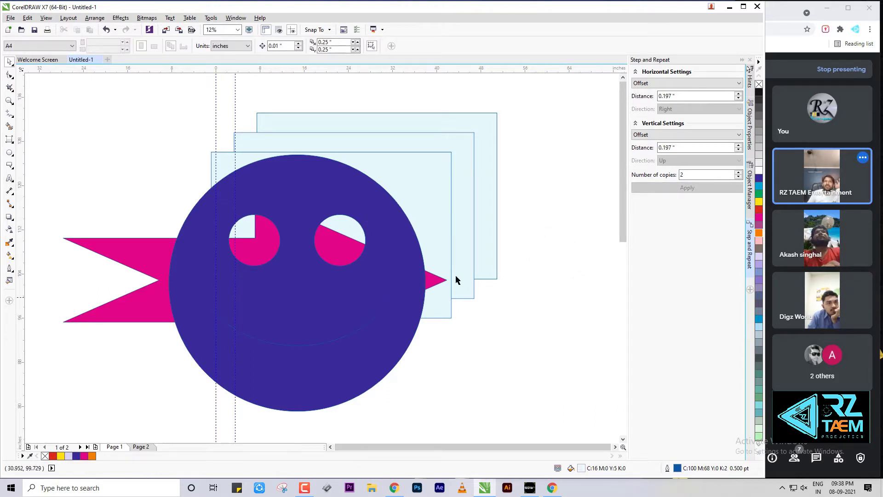
left_click(485, 199)
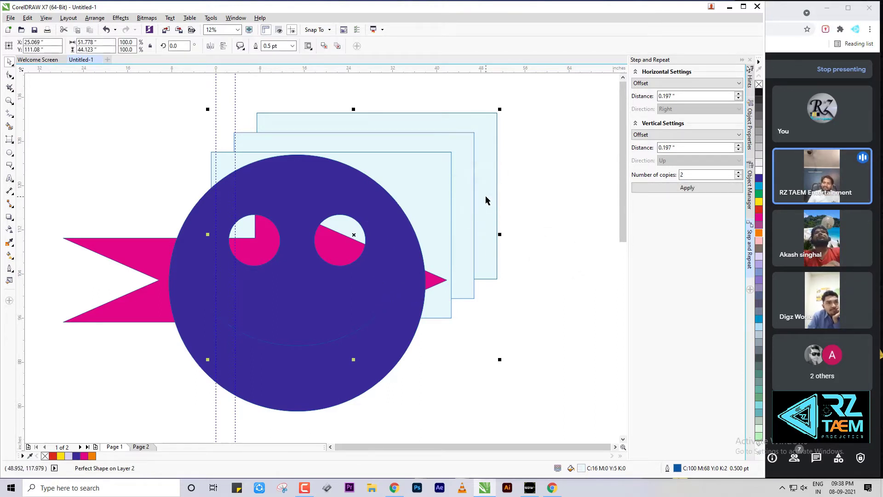
key("shift+Page_Down")
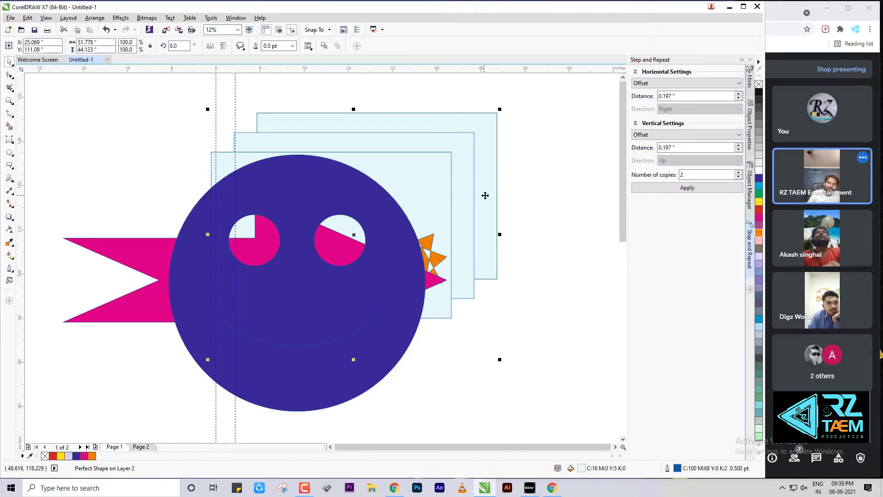
left_click(540, 183)
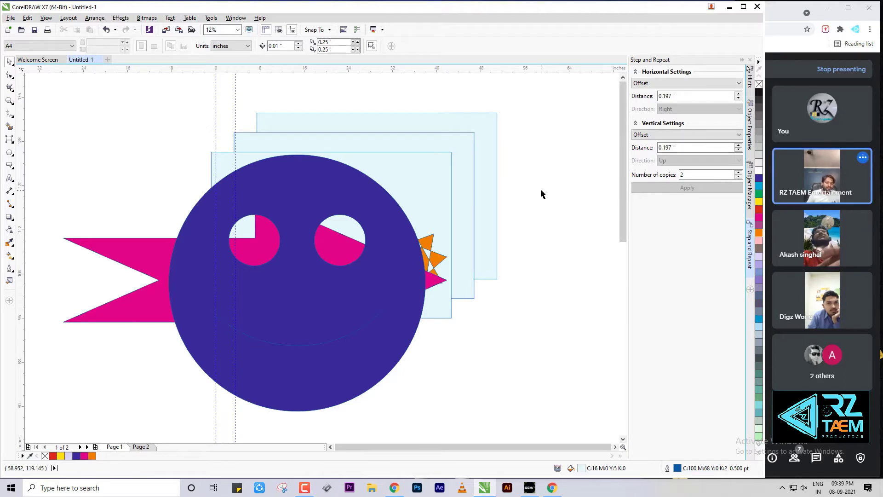
key("ctrl+z")
key("ctrl+z")
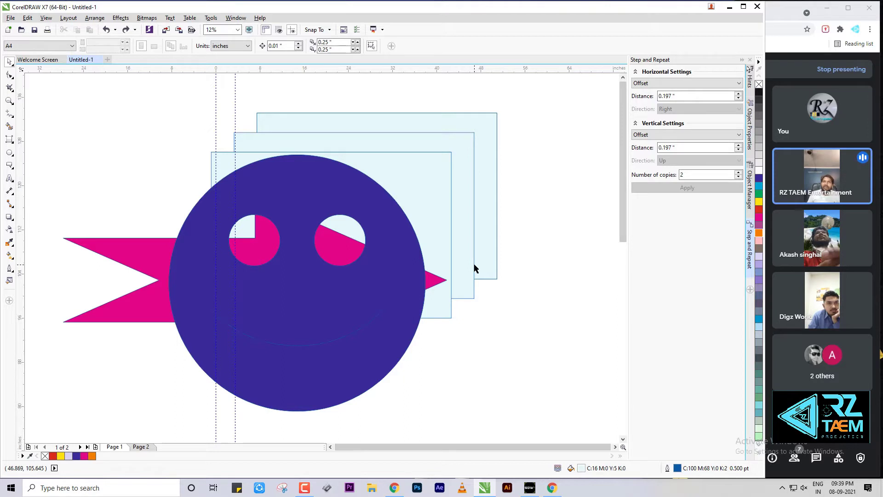
Send the stacked-documents shape to the very back, behind the star, arrow and smiley face
left_click(488, 200)
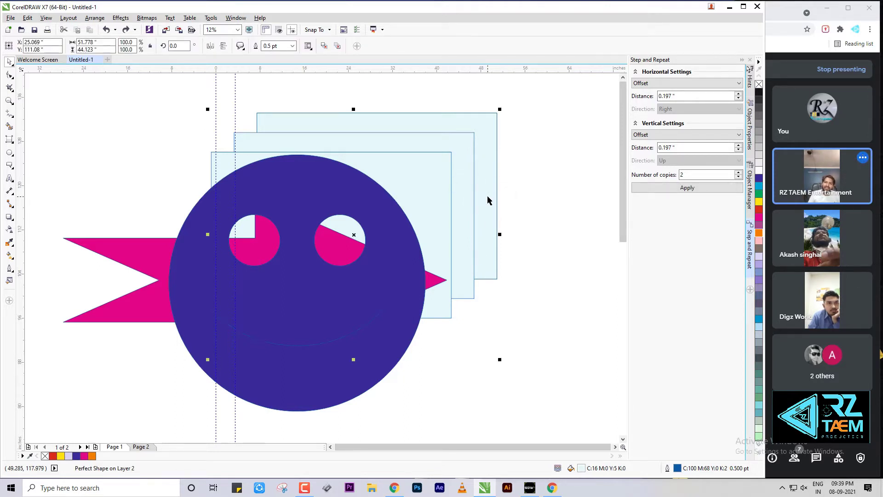
key("shift+Page_Down")
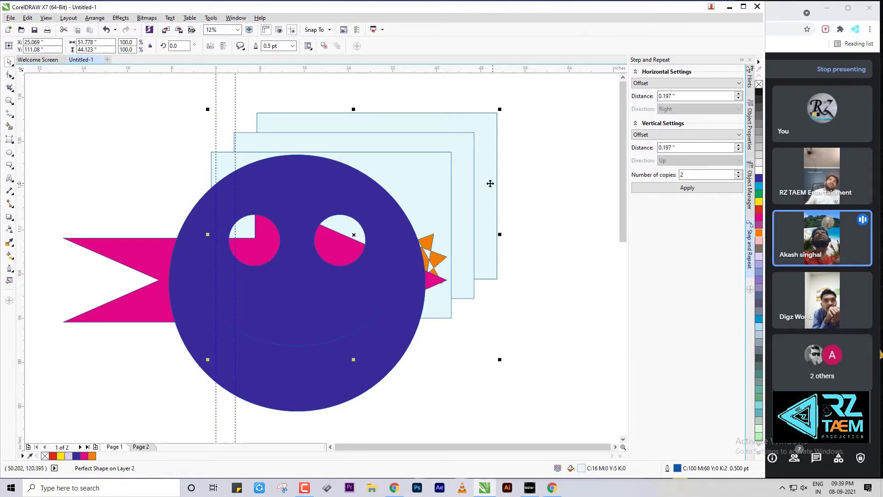
left_click(588, 206)
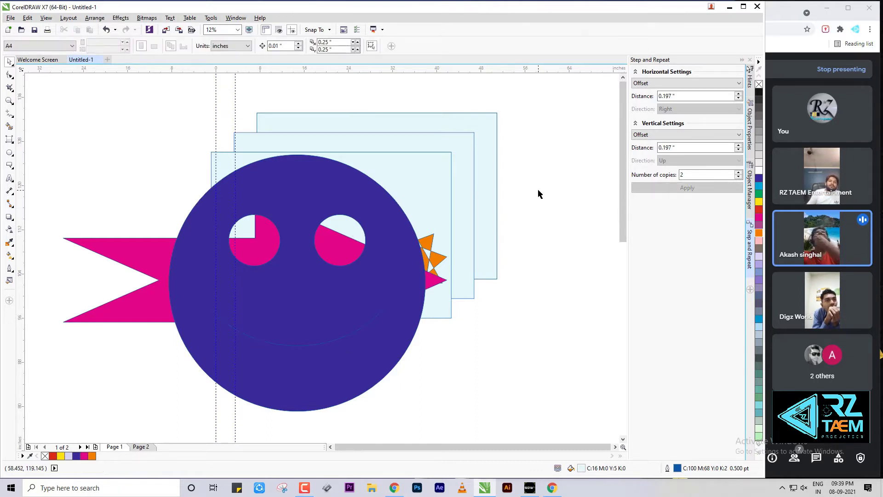
Examine the stacking order by selecting the stacked documents, smiley face and magenta arrow one after another
left_click(455, 180)
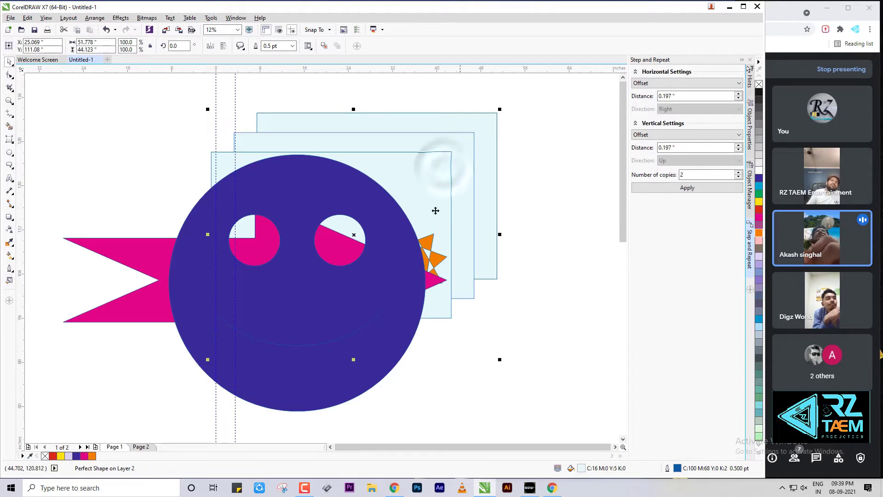
left_click(331, 190)
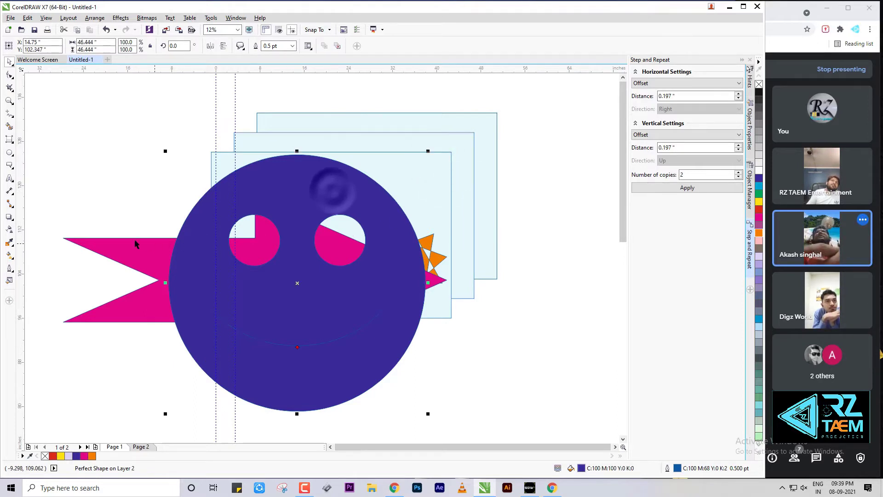
left_click(123, 241)
left_click(367, 302)
left_click(456, 161)
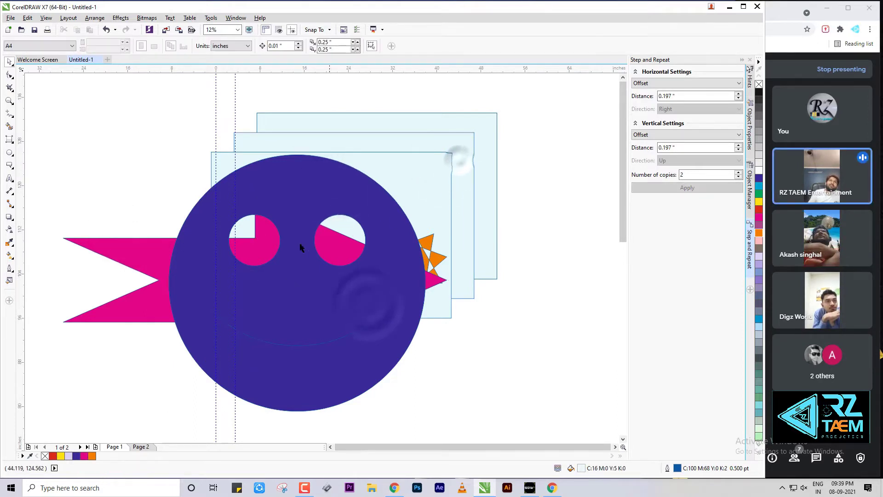
left_click(343, 134)
left_click(361, 121)
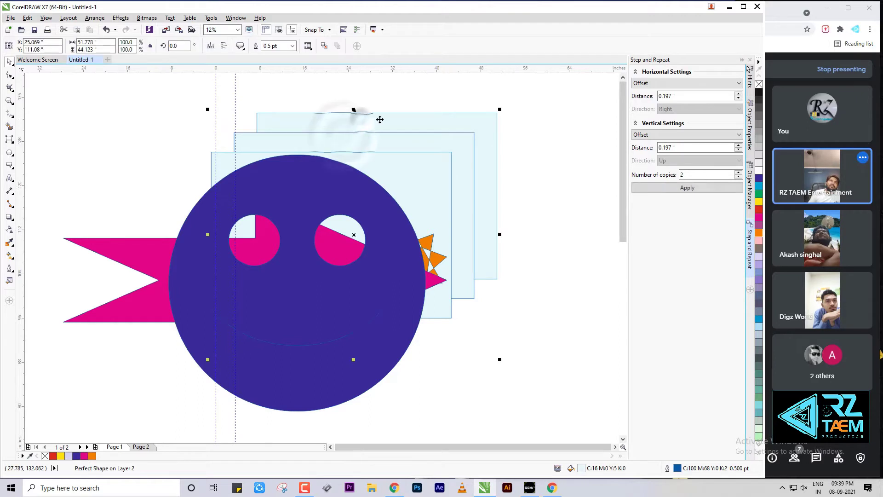
left_click(352, 192)
left_click(581, 239)
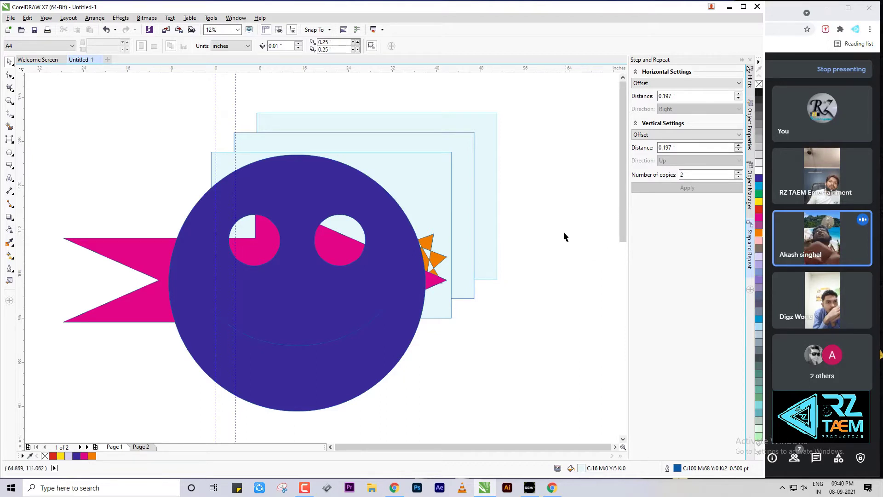
Select the partly hidden orange star and send it to the very back, behind the stacked documents
left_click(563, 230)
left_click(624, 303)
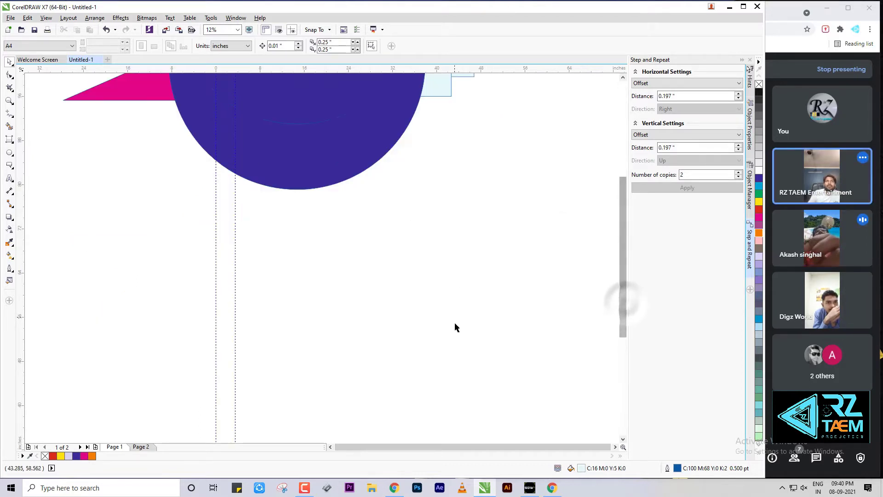
scroll(454, 322, "down", 2)
scroll(460, 324, "up", 2)
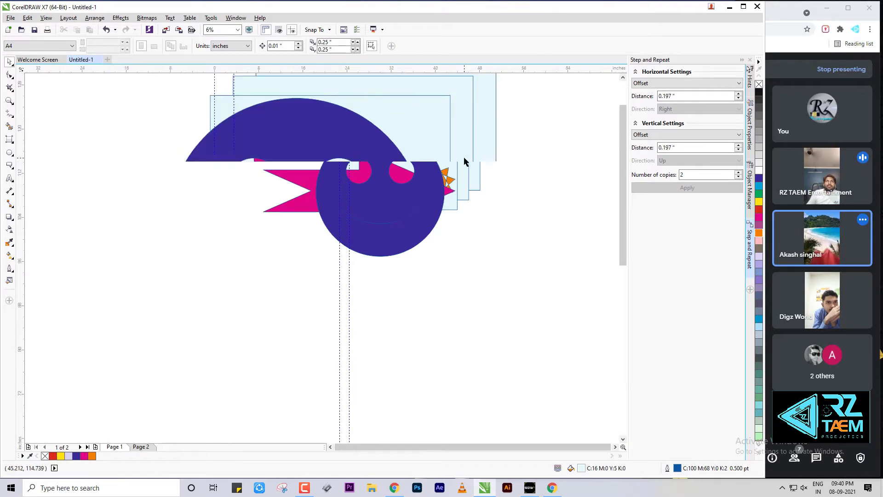
left_click(435, 202)
key("Delete")
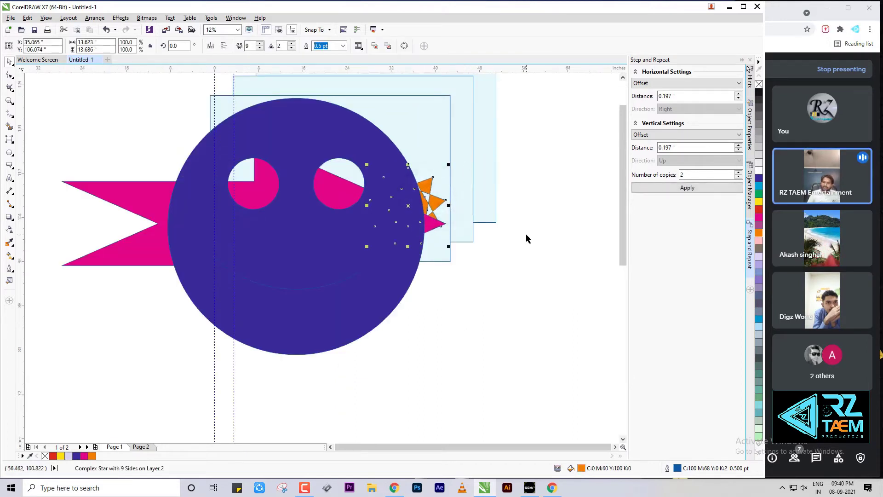
left_click(518, 262)
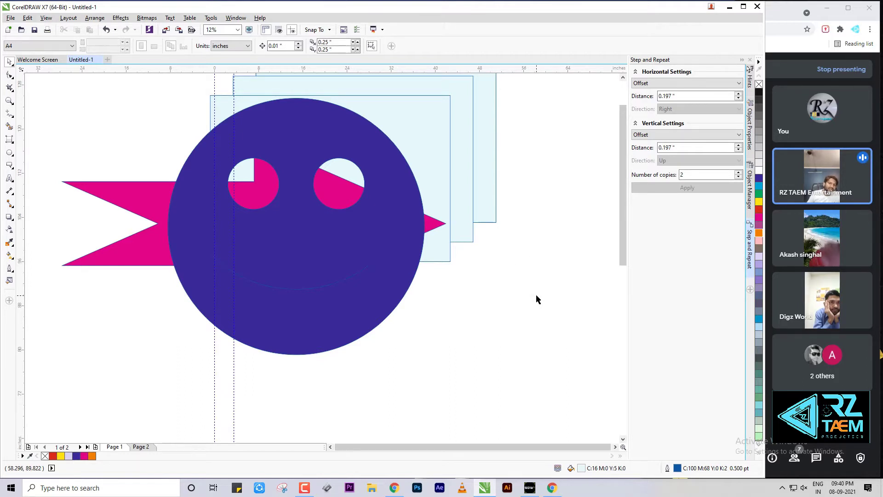
Send the magenta arrow to the very back, followed by the smiley face
left_click(123, 199)
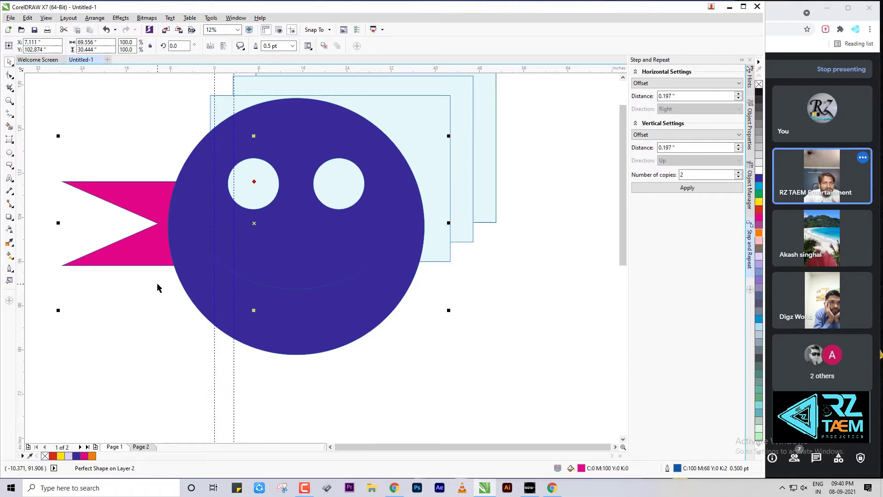
left_click(290, 340)
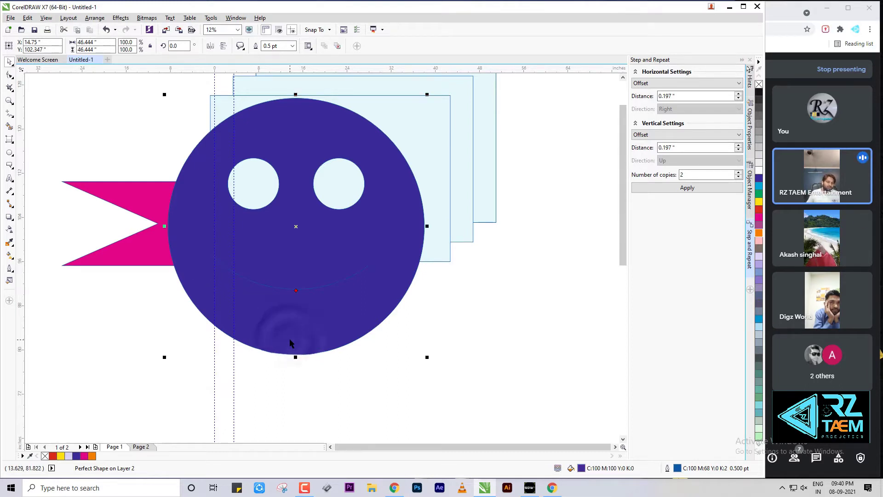
key("shift+Page_Down")
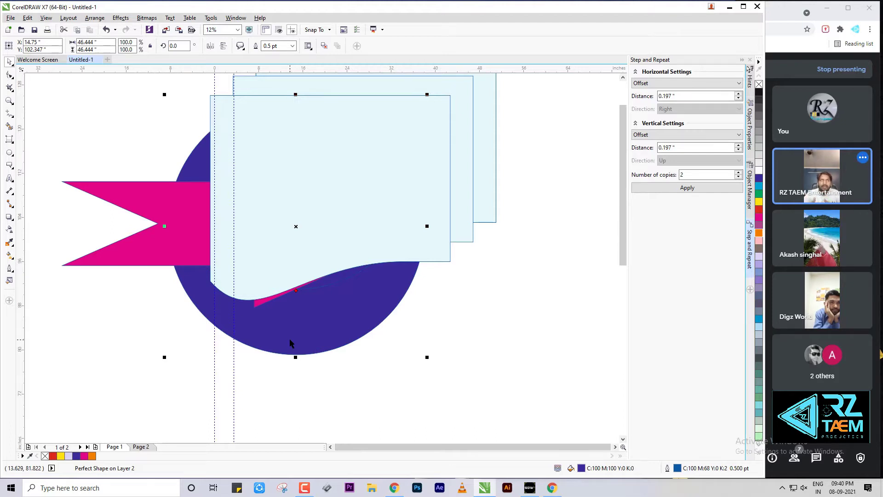
Send the stacked-documents shape to the very back, behind the smiley face, arrow and star
left_click(418, 180)
key("shift+Page_Down")
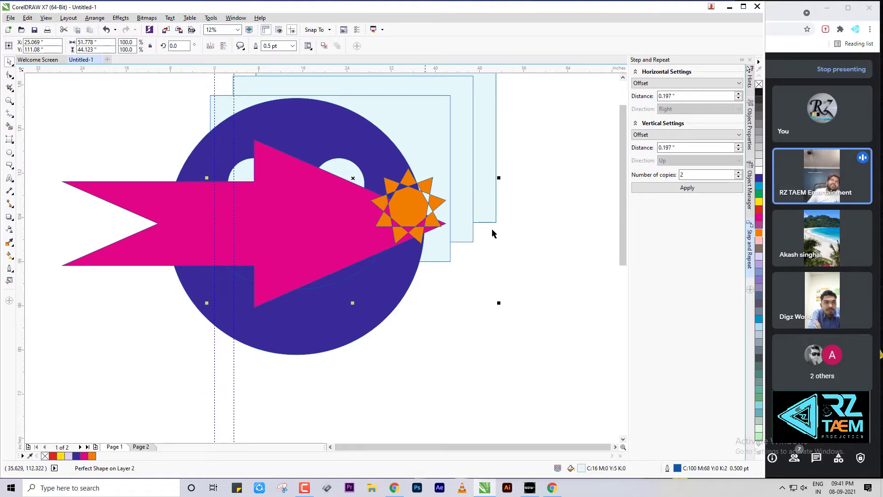
left_click(567, 245)
scroll(399, 225, "down", 1)
scroll(402, 225, "up", 1)
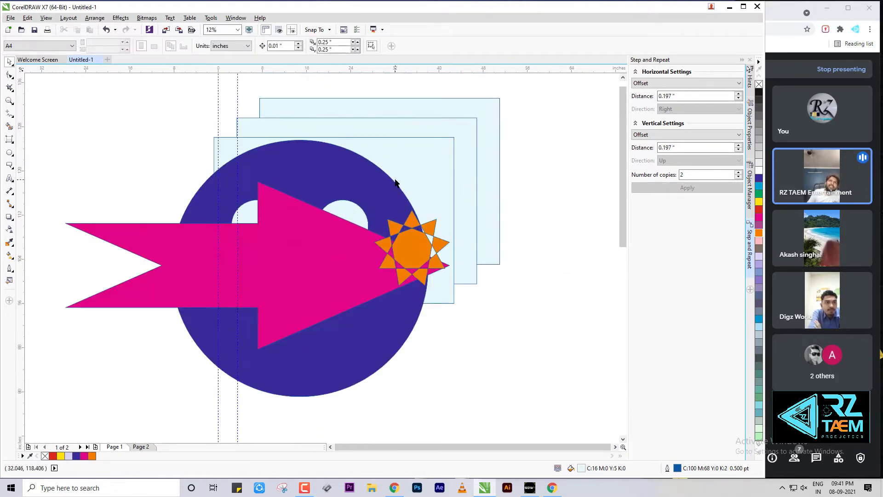
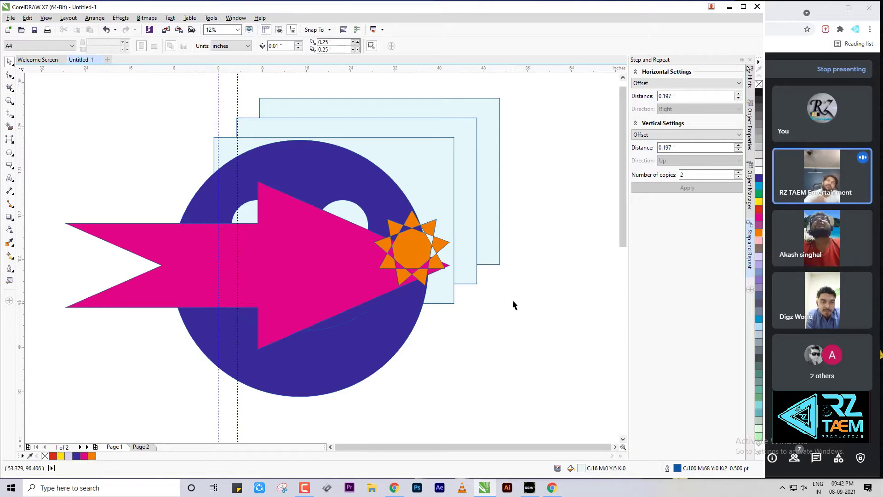
Send the smiley face to the very back and bring it forward one level, in front of the stacked documents
left_click(407, 299)
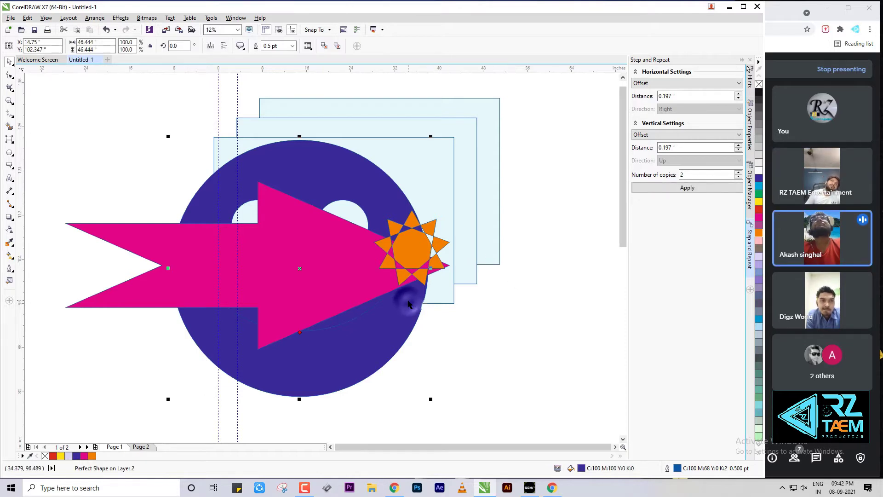
key("shift+Page_Down")
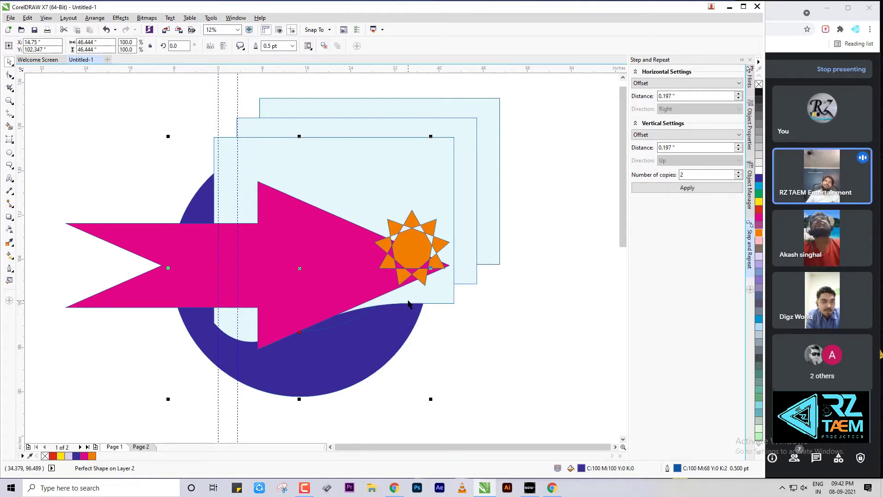
left_click(372, 341)
left_click(522, 358)
left_click(367, 329)
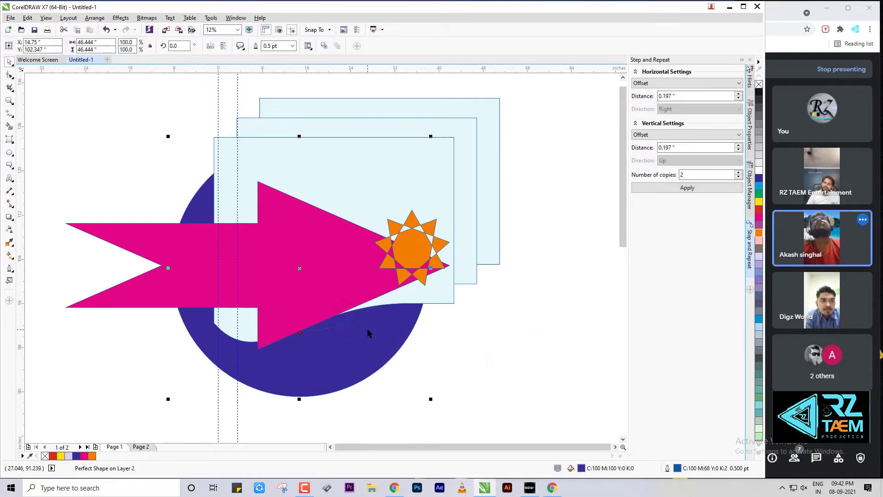
key("ctrl+Page_Up")
left_click(577, 332)
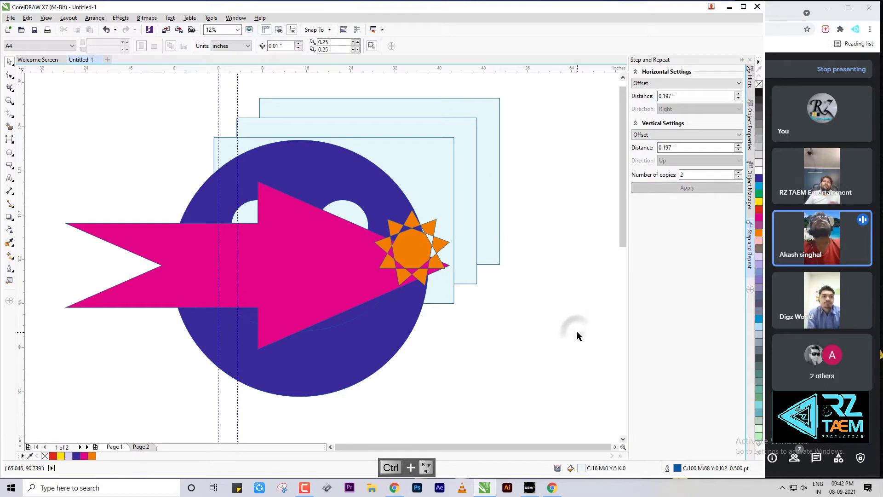
Select only the orange star by drawing selection marquees that fully enclose it, while partly covering the other shapes
left_click(553, 295)
left_click_drag(584, 131, 375, 303)
left_click(578, 169)
left_click_drag(584, 126, 357, 323)
left_click(573, 210)
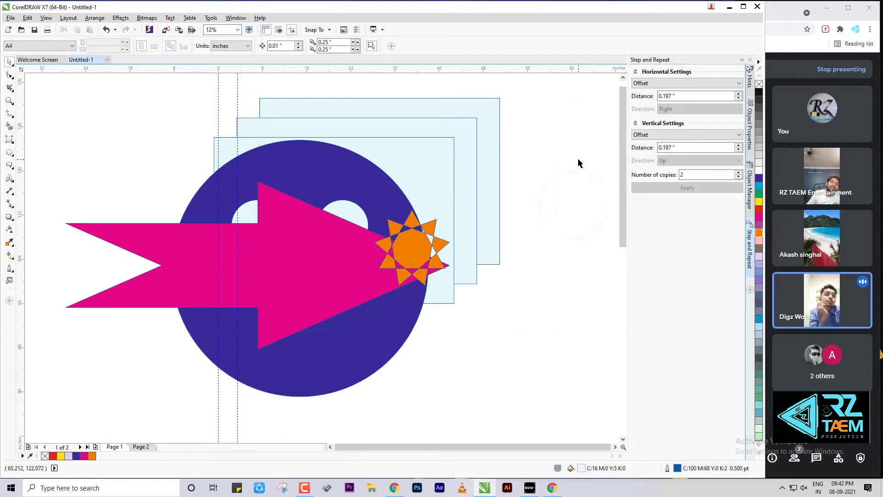
left_click_drag(578, 159, 265, 357)
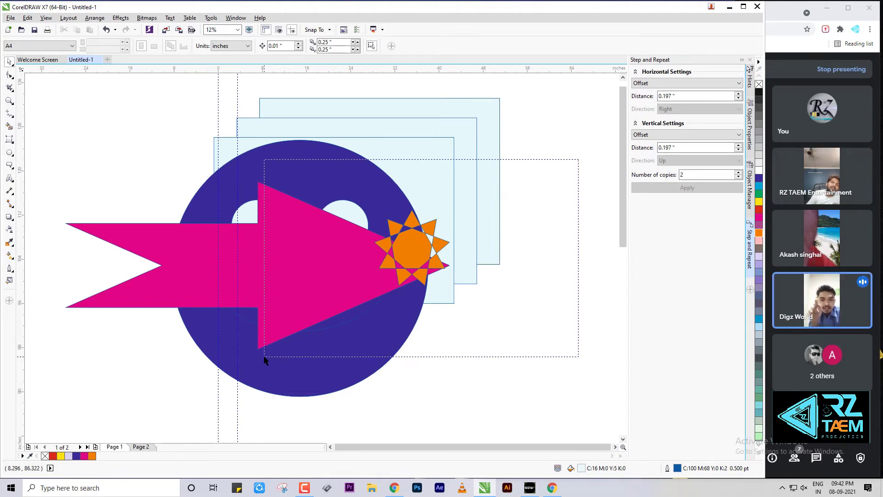
left_click_drag(265, 357, 265, 358)
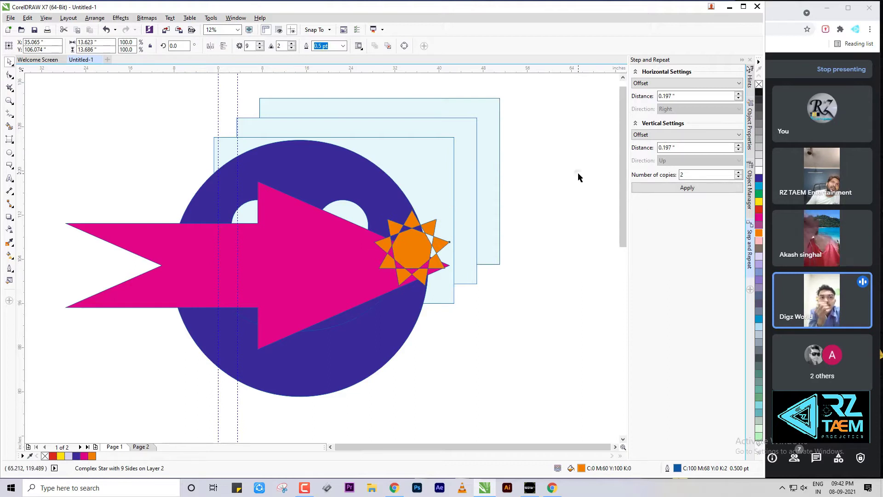
mouse_move(594, 151)
left_mouse_down()
mouse_move(479, 250)
mouse_move(258, 325)
mouse_move(262, 371)
left_mouse_up()
left_click(587, 192)
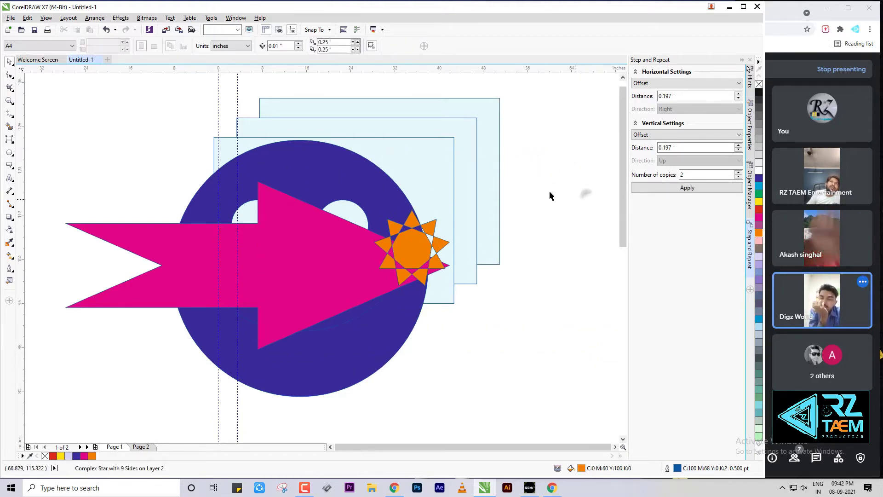
left_click_drag(560, 159, 266, 354)
left_click(508, 239)
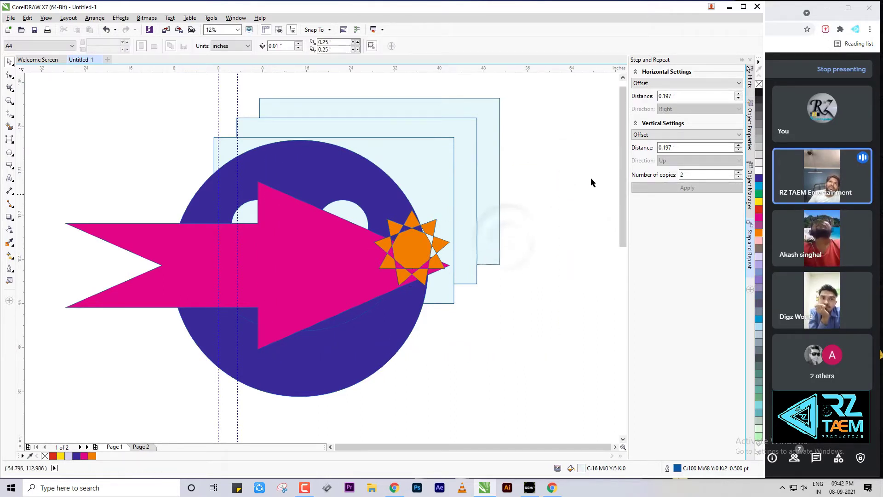
left_click_drag(595, 128, 357, 330)
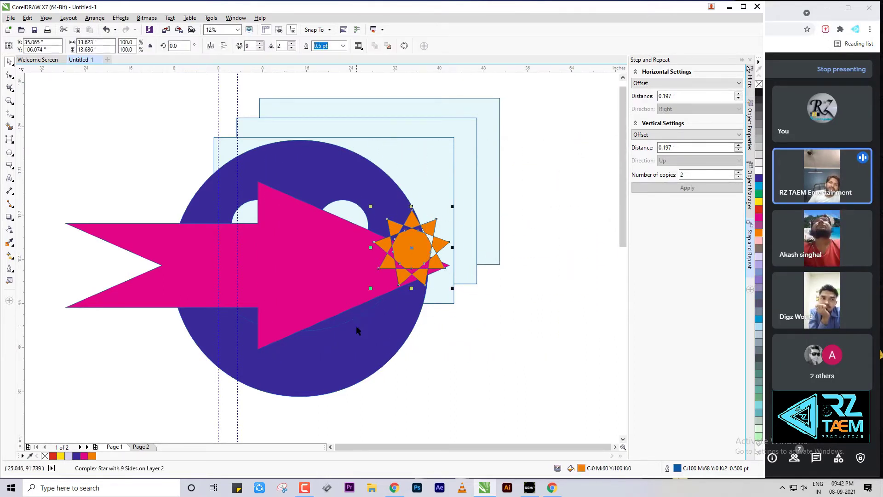
left_click(446, 343)
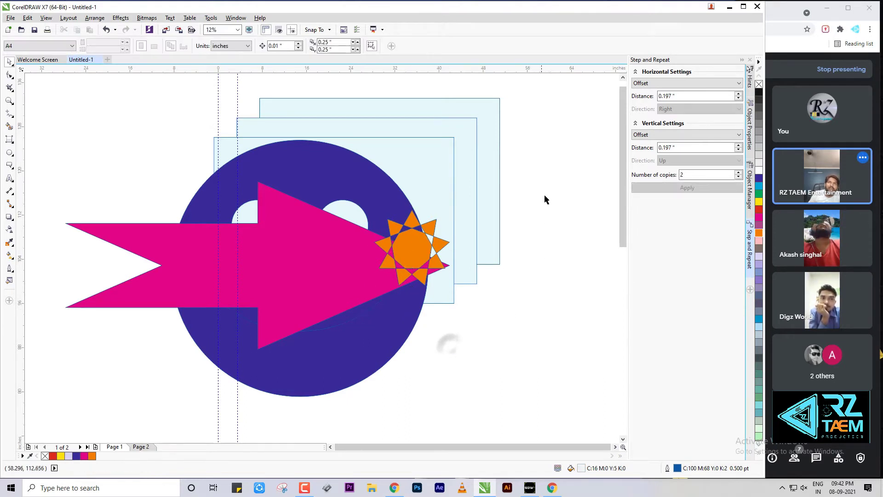
left_click_drag(546, 185, 328, 321)
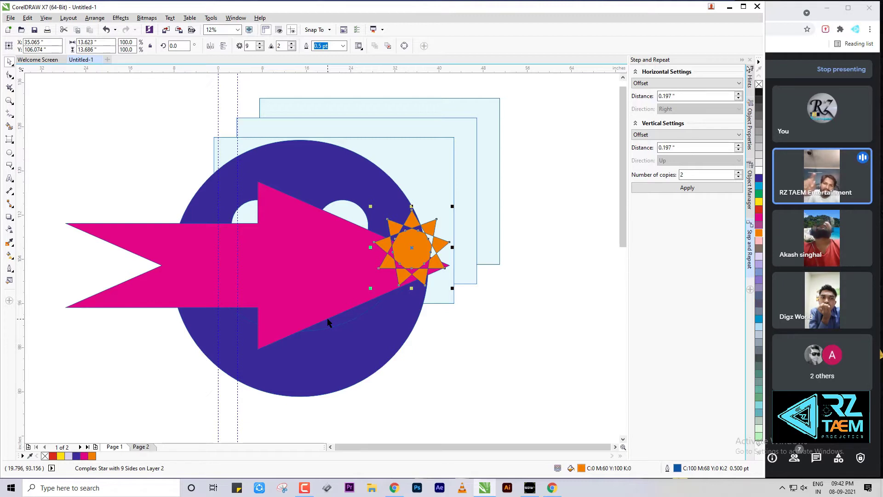
Select only the orange star by fully enclosing it with selection marquees and send it to the very back
left_click_drag(572, 146, 387, 315)
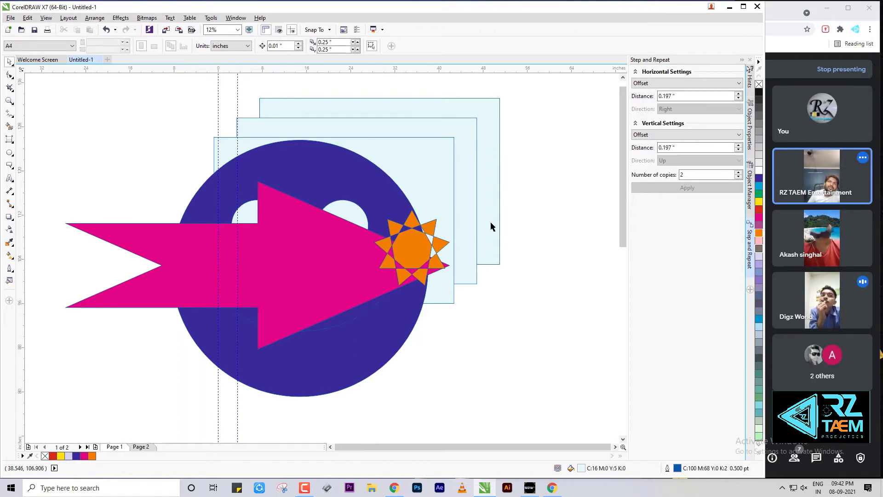
left_click_drag(552, 180, 350, 327)
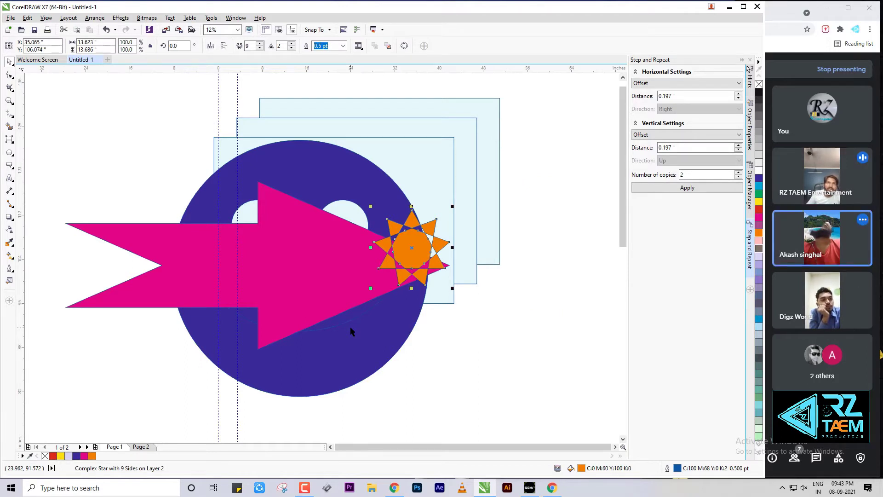
left_click(499, 318)
left_click_drag(565, 154, 373, 355)
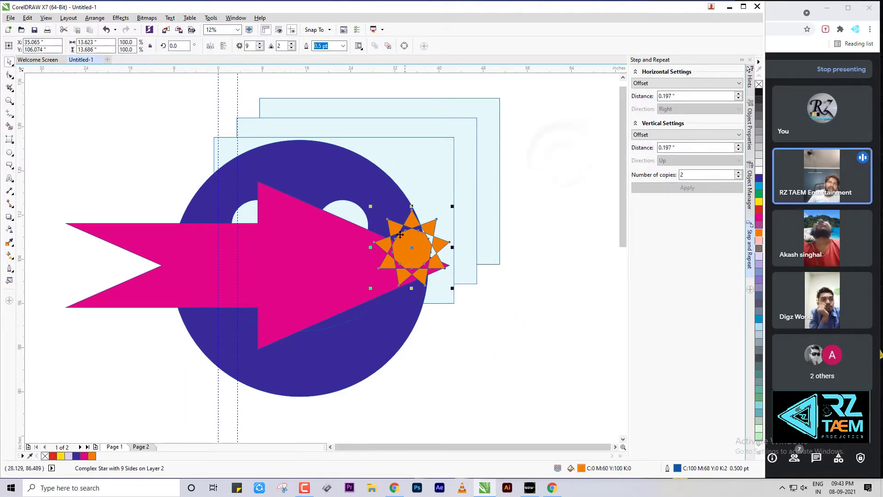
key("Delete")
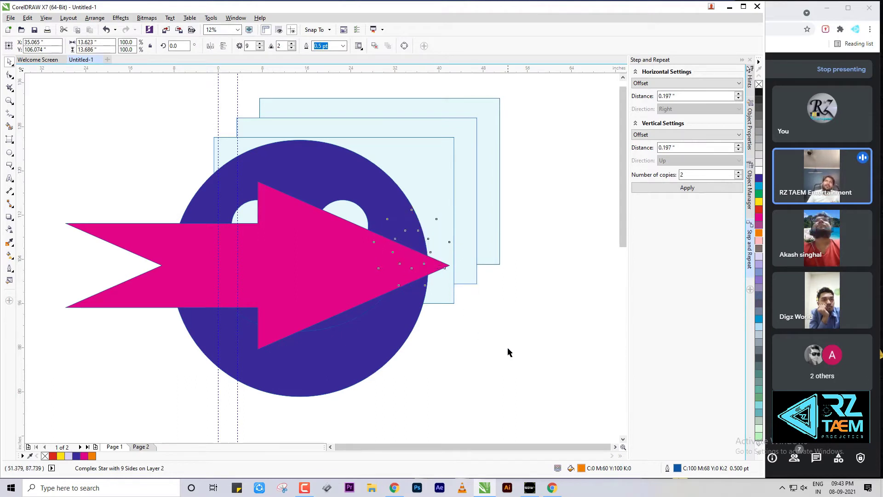
Select the star hidden behind the other shapes with an enclosing marquee, followed by the magenta arrow on its own
left_click(508, 350)
left_click_drag(577, 135, 351, 335)
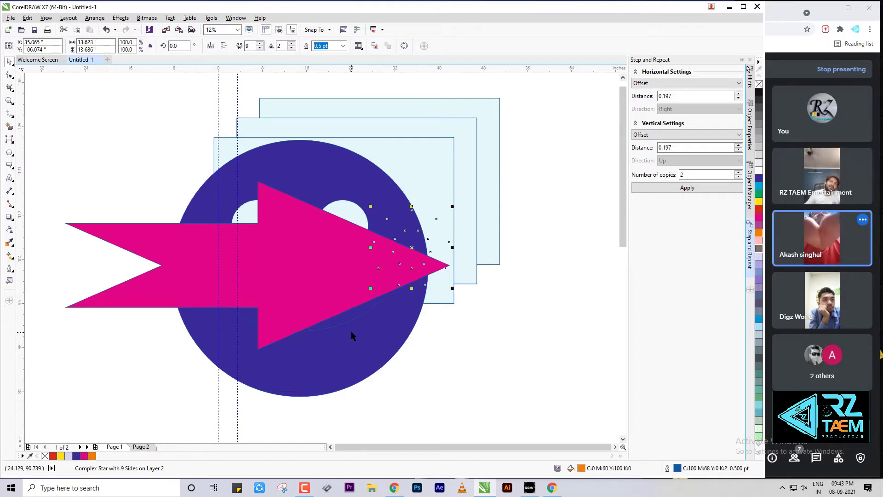
left_click(459, 358)
left_click(364, 270)
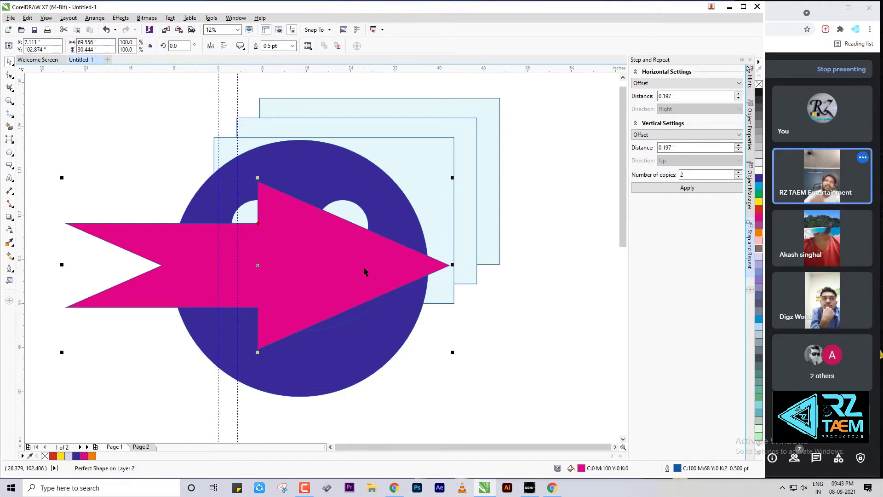
Select all the overlapping shapes together with one large marquee and delete them
scroll(453, 276, "down", 1)
left_click_drag(189, 115, 574, 371)
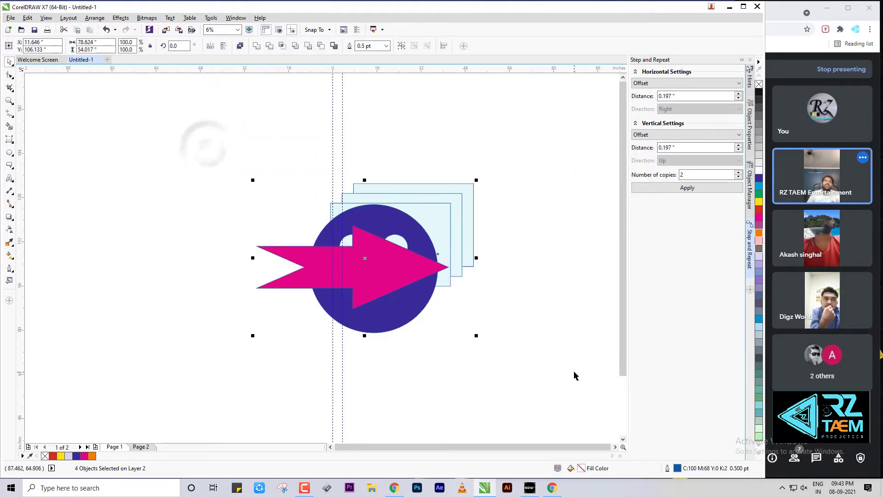
key("Delete")
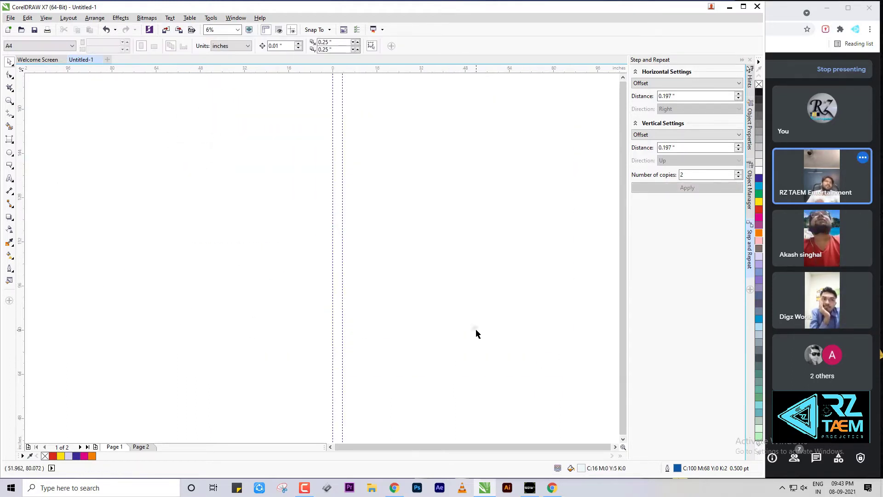
Delete the four guidelines running along the edges of the page
scroll(476, 328, "down", 4)
left_click(450, 258)
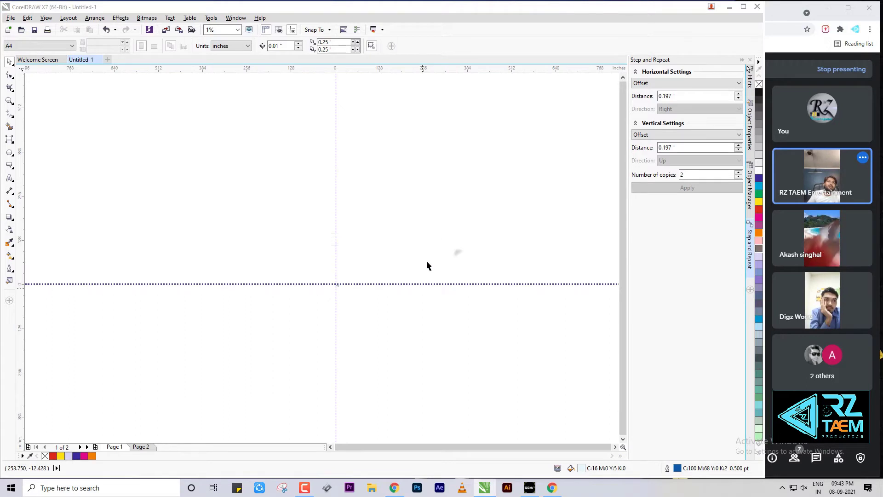
scroll(506, 307, "up", 6)
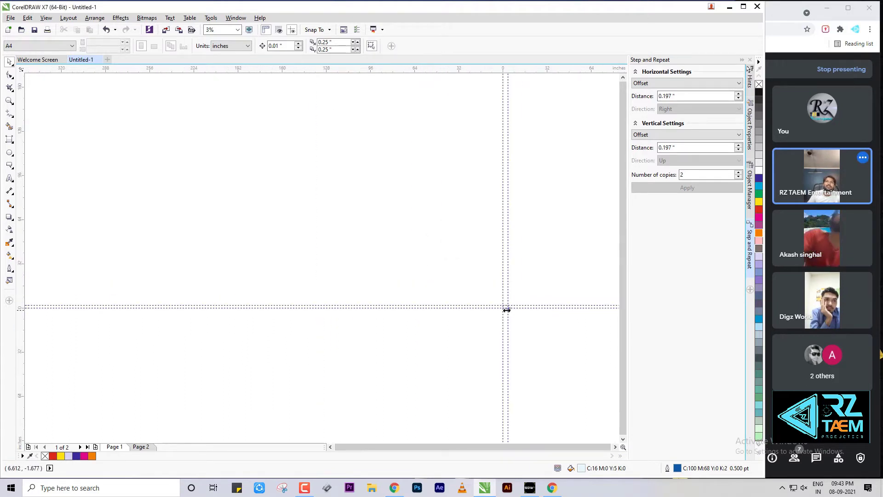
scroll(500, 300, "up", 1)
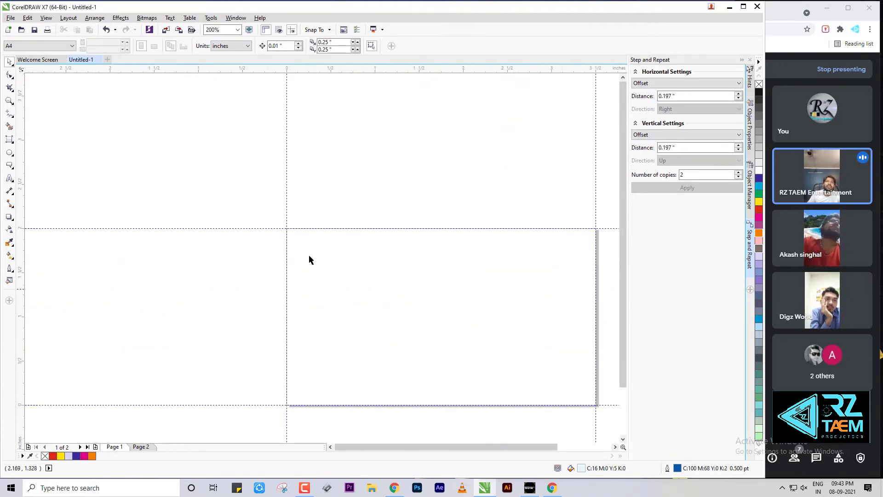
left_click(281, 229)
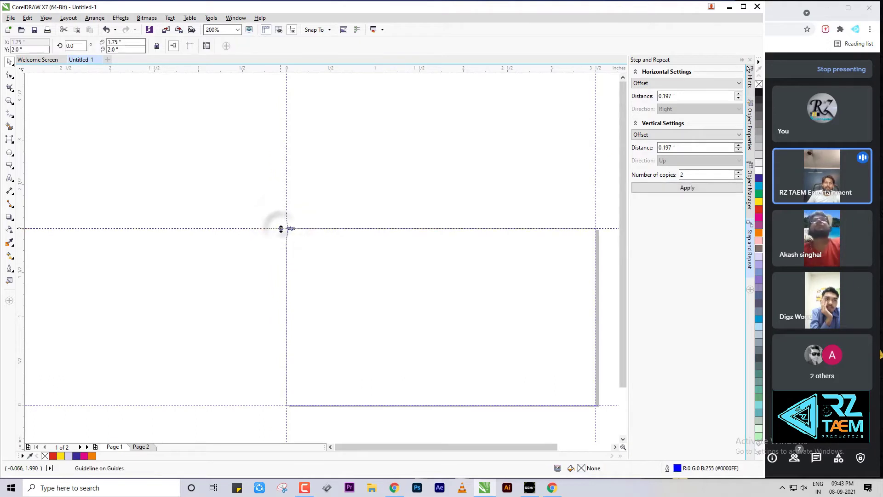
key("Delete")
left_click(286, 214)
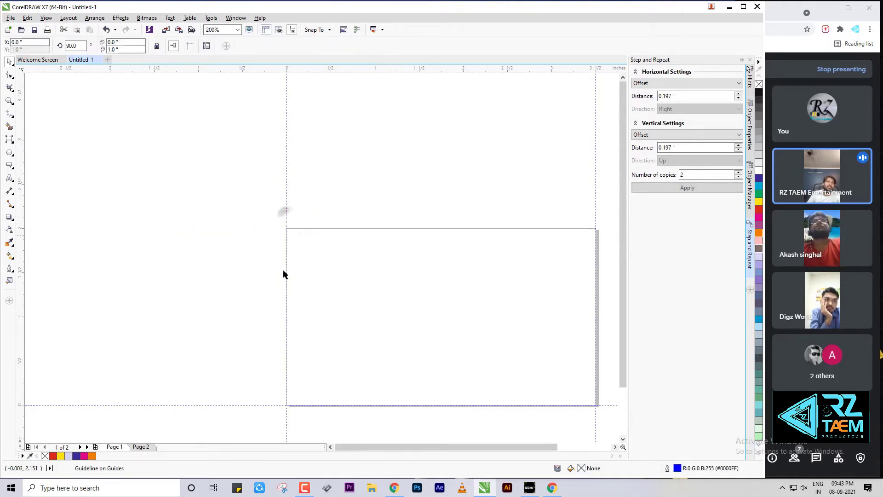
key("Delete")
left_click(277, 405)
key("Delete")
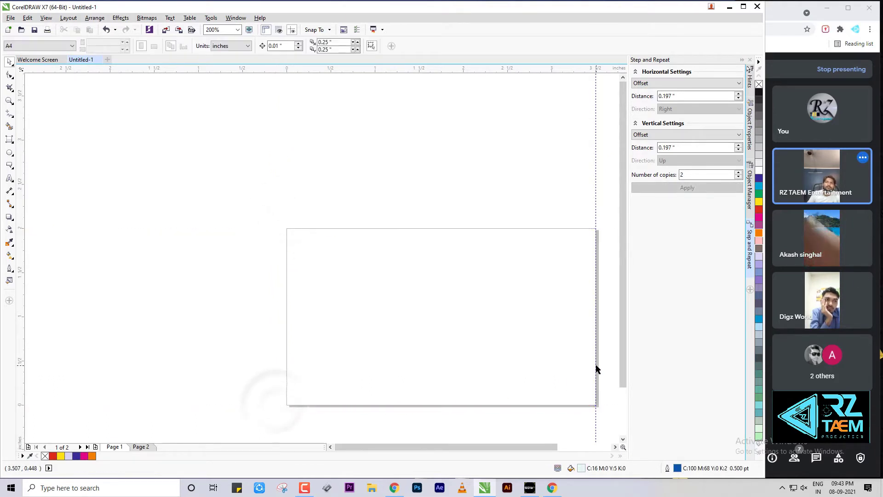
left_click(596, 369)
key("Delete")
scroll(290, 258, "down", 1)
scroll(386, 302, "up", 1)
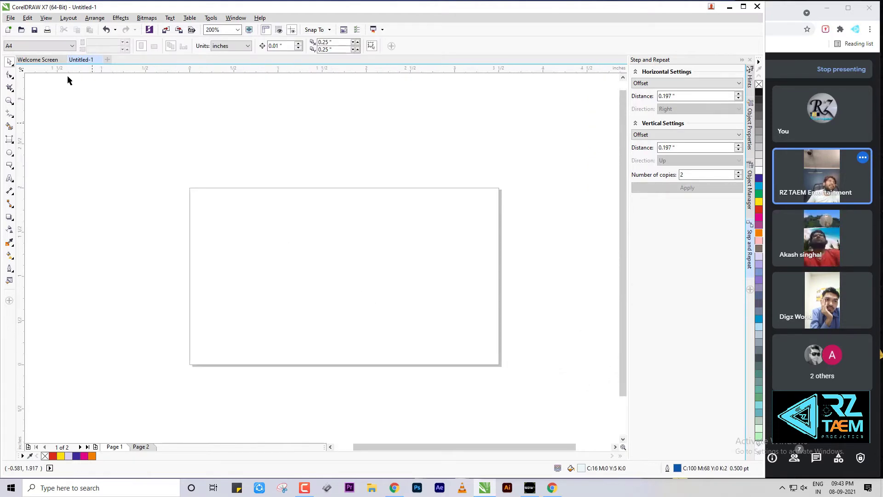
Set the page size to Letter
left_click(46, 46)
left_click(324, 146)
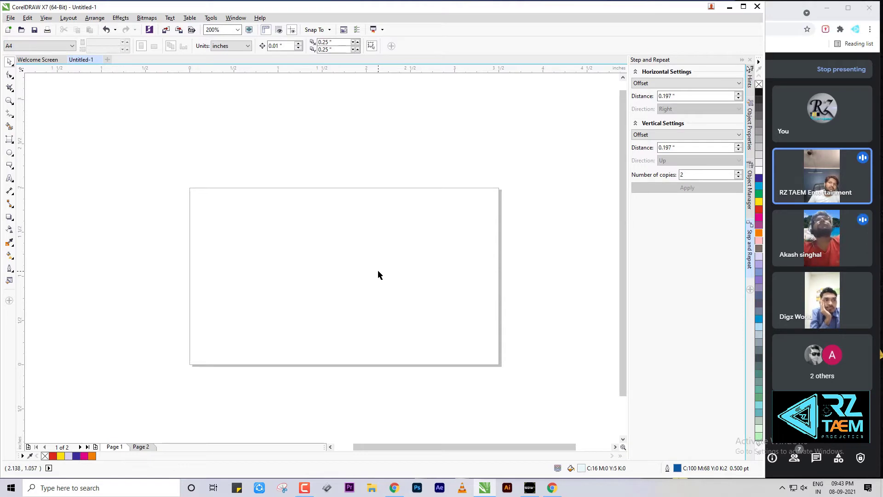
left_click(46, 45)
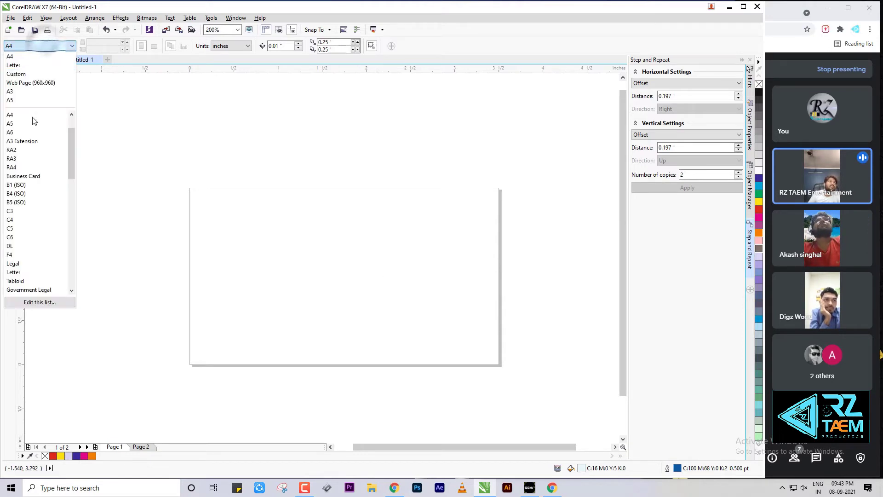
left_click(20, 68)
scroll(214, 209, "down", 3)
scroll(207, 188, "up", 1)
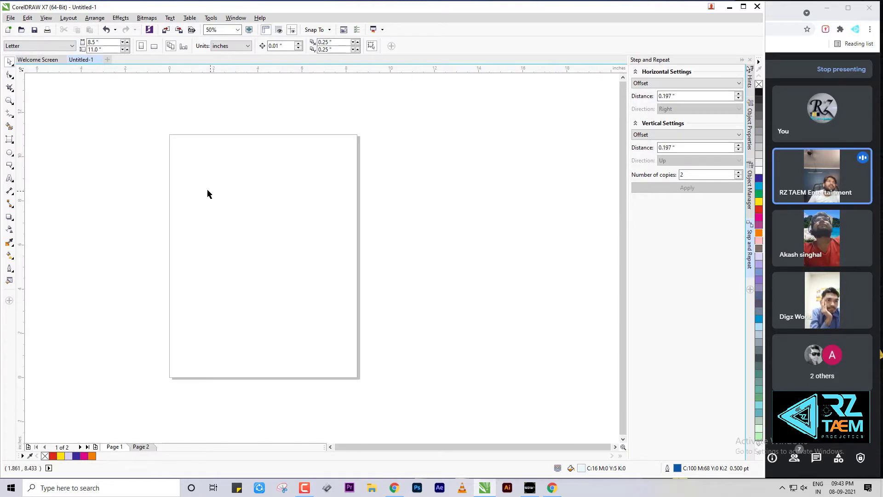
Set the page size to A4 and try both page orientations, finishing with landscape
left_click(40, 49)
left_click(18, 63)
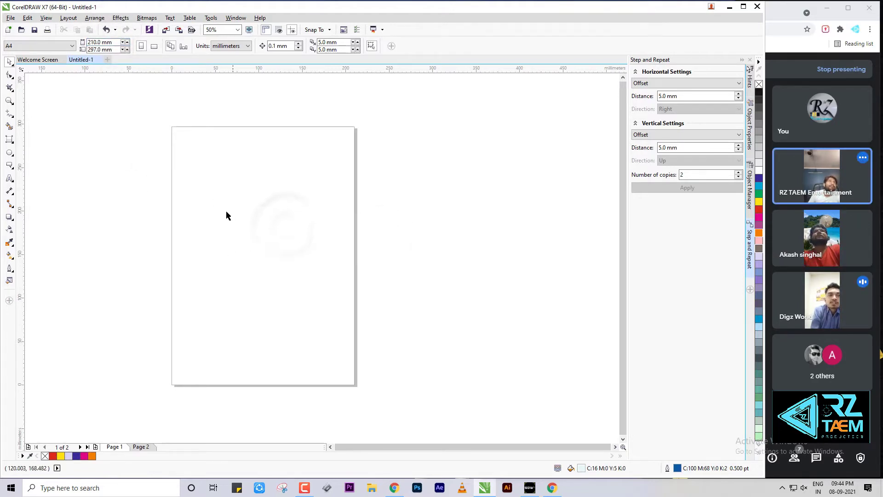
left_click(154, 47)
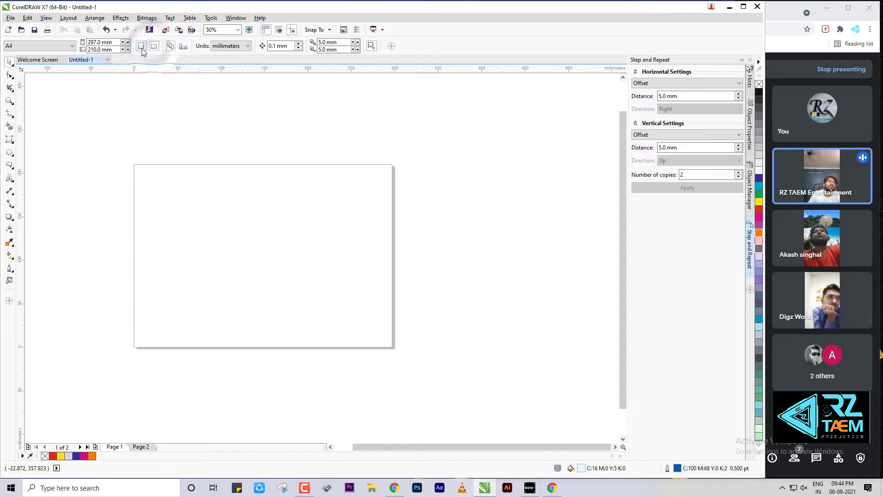
left_click(143, 47)
left_click(154, 46)
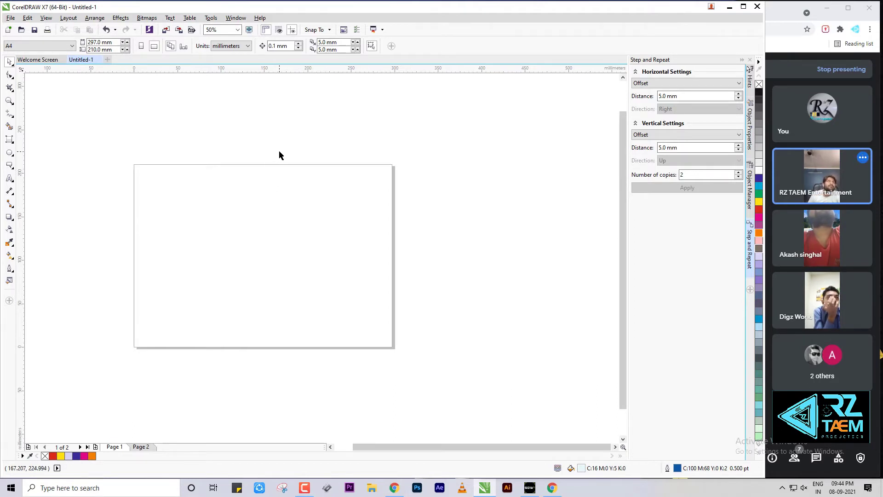
Look over the available drawing units and the page dimension fields, and set the document's units to inches
left_click(233, 46)
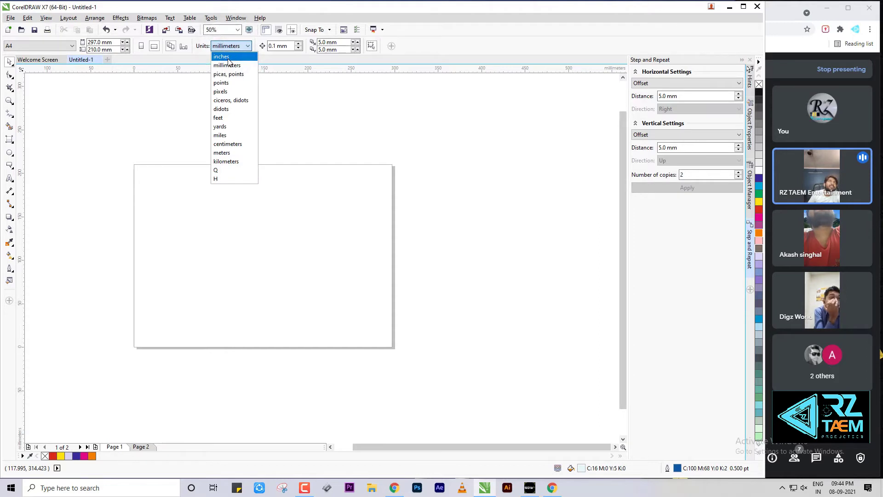
left_click(354, 90)
left_click(104, 43)
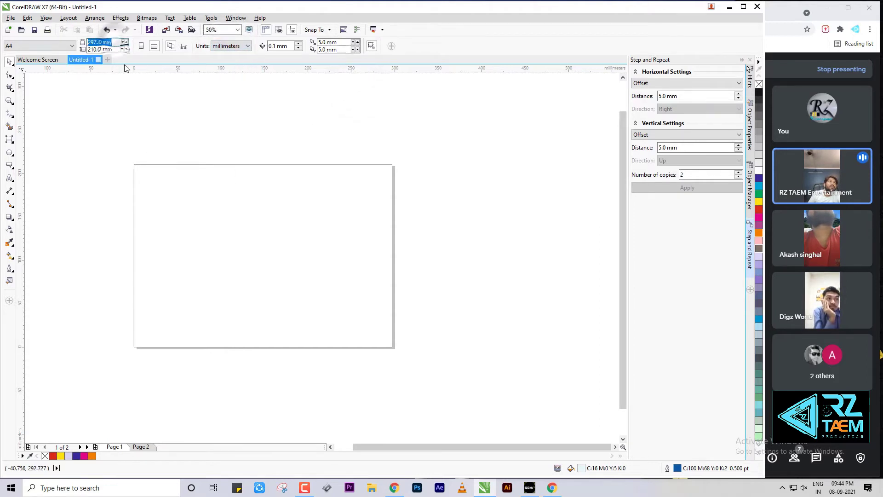
key("Tab")
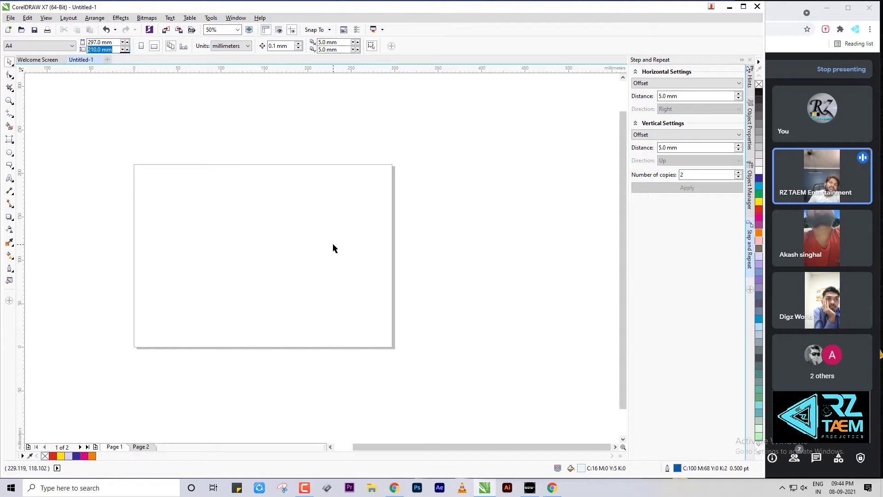
left_click(232, 47)
left_click(228, 55)
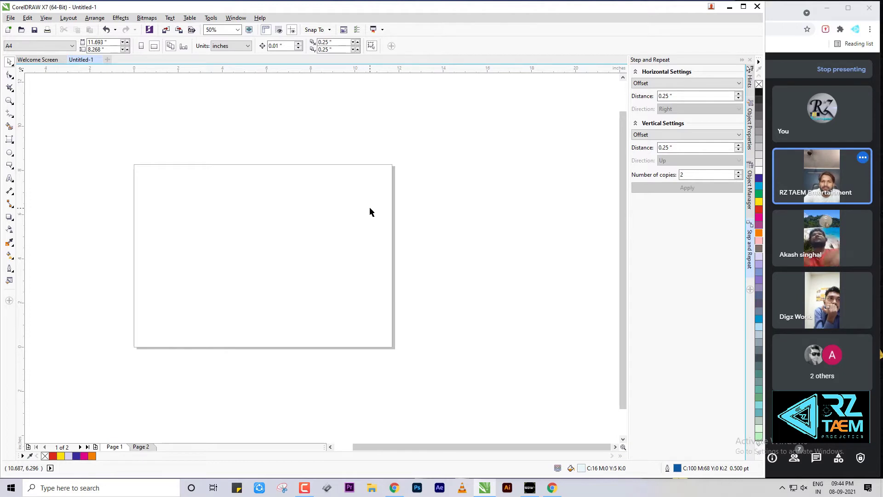
Open the settings for creating a new document, view the measurement unit choices and cancel without creating one
key("ctrl+n")
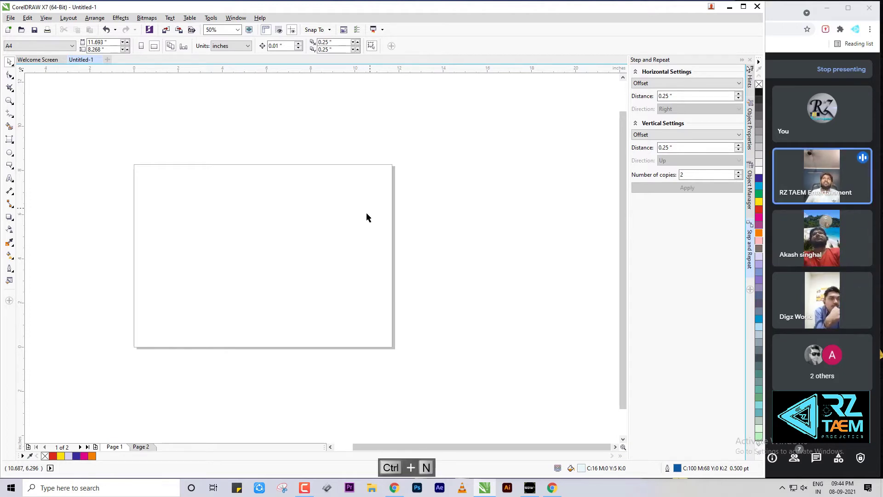
left_click(10, 17)
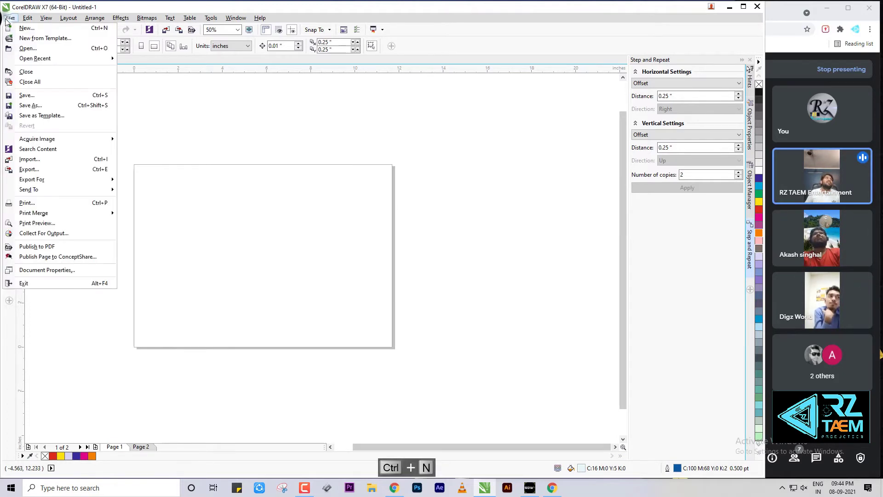
left_click(34, 30)
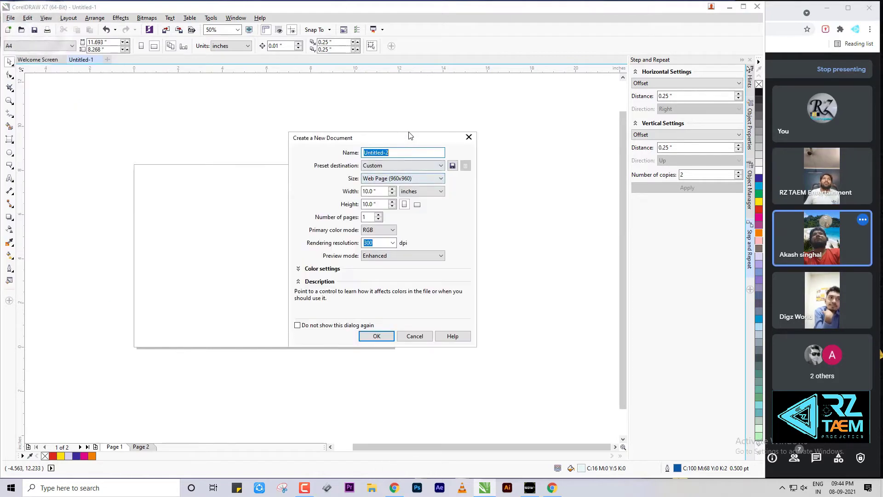
left_click(422, 191)
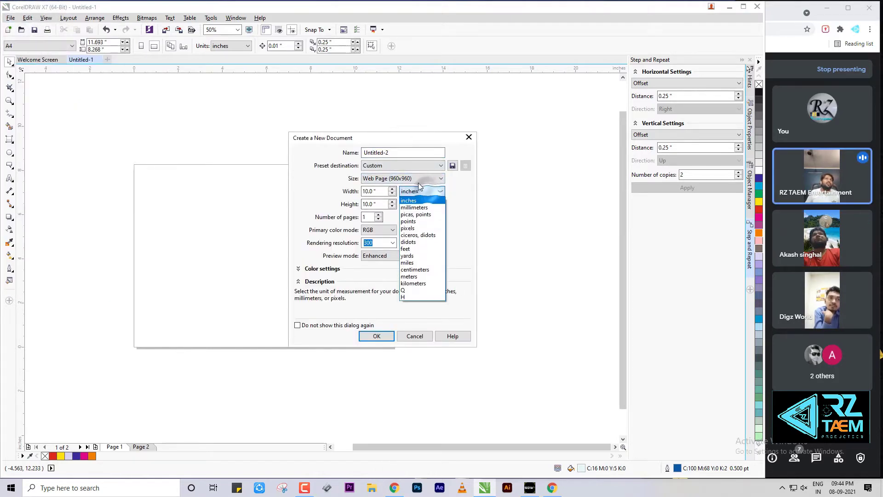
left_click(411, 179)
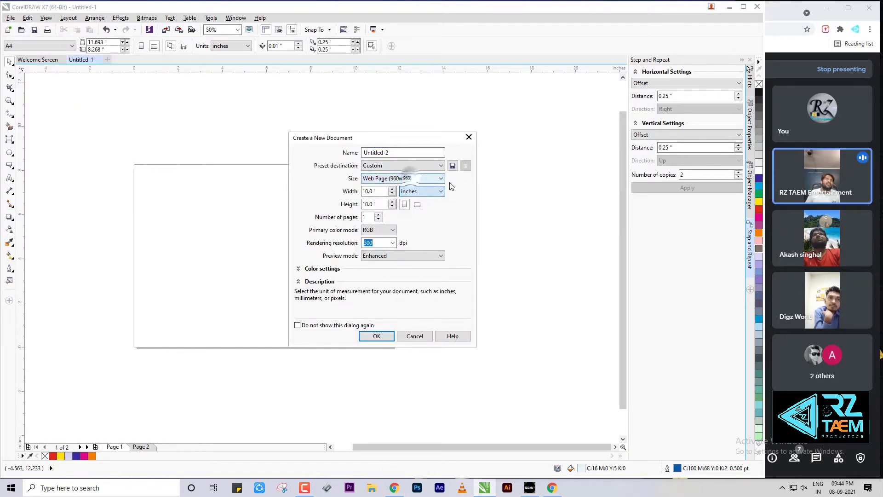
left_click(414, 336)
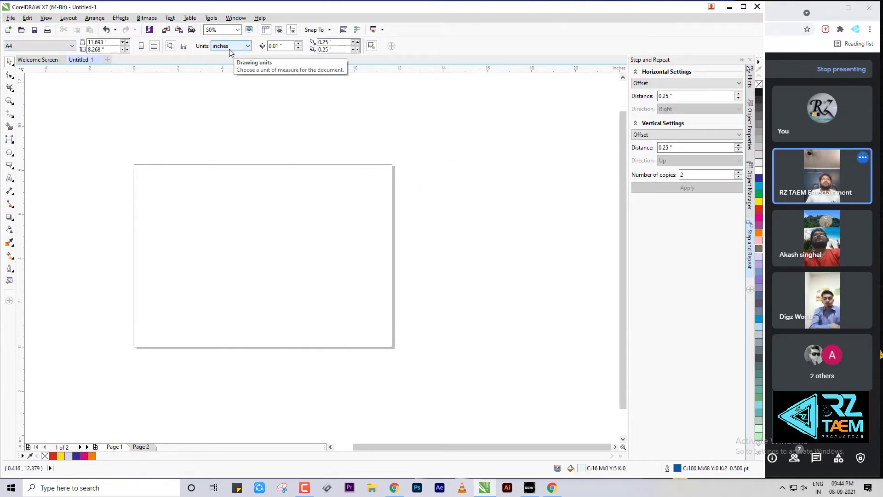
scroll(483, 169, "down", 1)
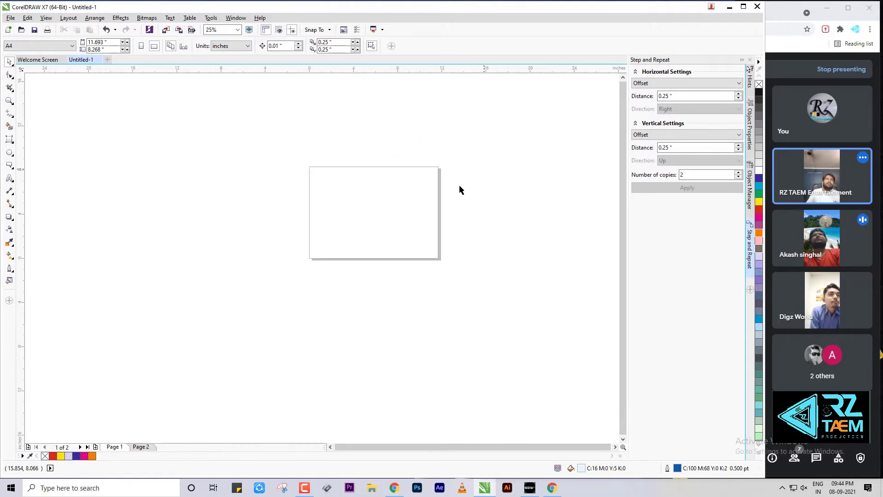
key("F4")
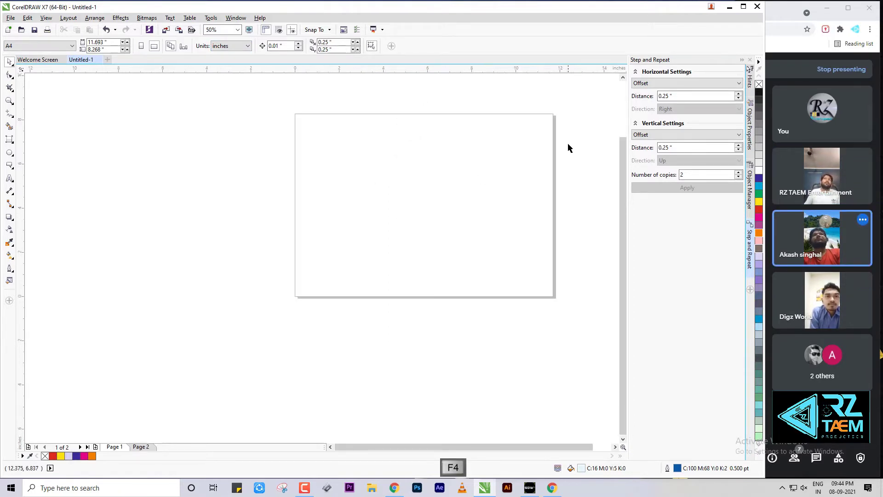
scroll(569, 147, "up", 1)
scroll(551, 198, "down", 1)
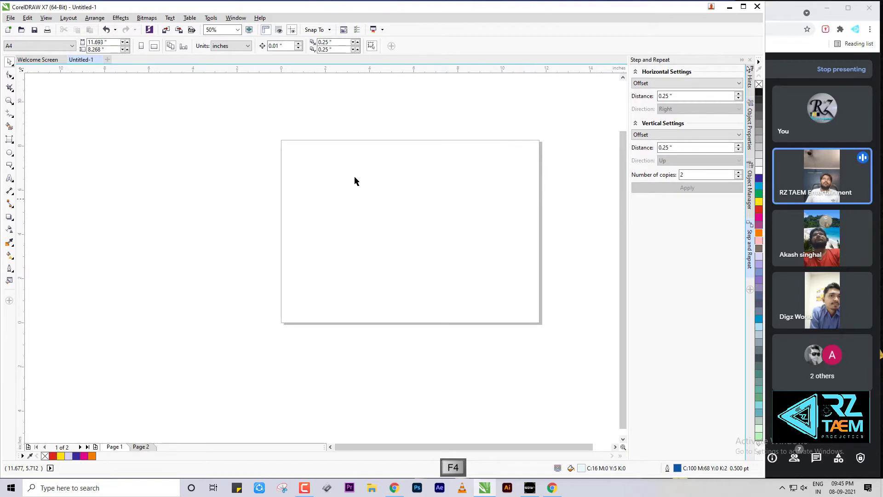
Draw a cluster of overlapping ellipses of different sizes and proportions on the page with the Ellipse tool
left_click(12, 68)
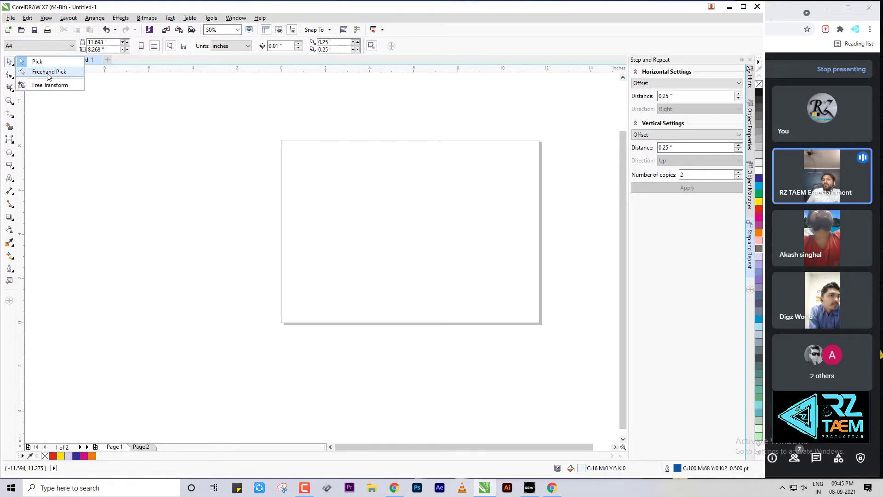
left_click(11, 153)
mouse_move(342, 216)
left_mouse_down()
mouse_move(364, 235)
mouse_move(389, 238)
left_mouse_up()
left_click_drag(314, 194, 348, 221)
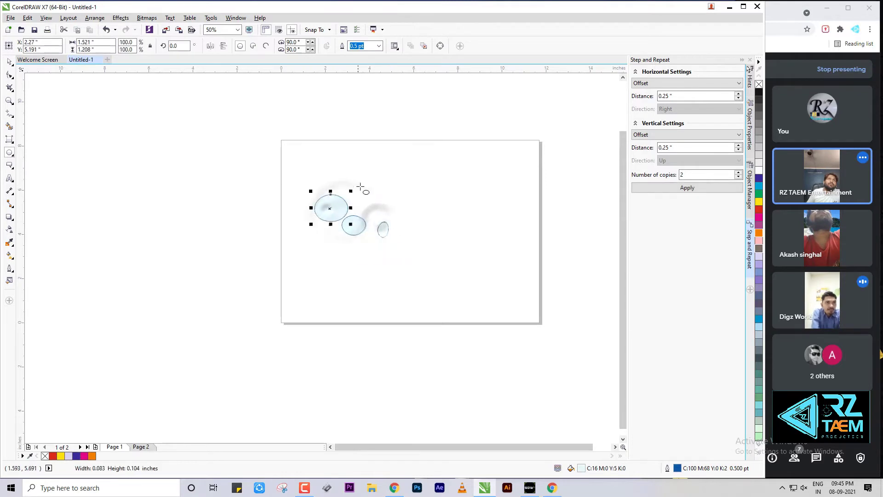
left_click_drag(364, 188, 389, 219)
mouse_move(330, 221)
left_mouse_down()
mouse_move(337, 251)
mouse_move(399, 254)
left_mouse_up()
mouse_move(364, 225)
left_mouse_down()
mouse_move(367, 242)
mouse_move(348, 251)
left_mouse_up()
left_click_drag(396, 229, 399, 235)
left_click_drag(336, 188, 357, 229)
mouse_move(344, 221)
left_mouse_down()
mouse_move(317, 237)
mouse_move(373, 236)
left_mouse_up()
mouse_move(304, 235)
left_mouse_down()
mouse_move(383, 242)
mouse_move(345, 265)
left_mouse_up()
left_click_drag(352, 225, 366, 259)
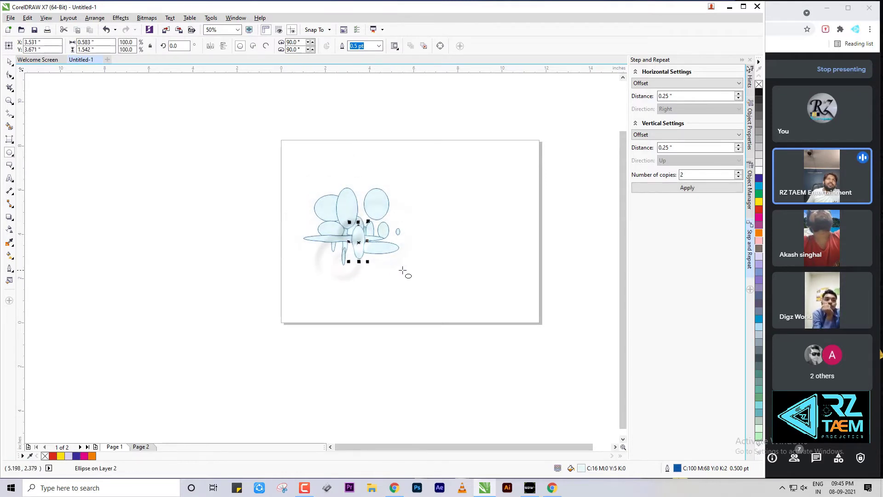
Shift one narrow and one tall ellipse slightly within the overlapping cluster, and delete all the ellipses together
left_click(9, 62)
left_click(207, 177)
scroll(322, 205, "up", 1)
scroll(384, 262, "up", 1)
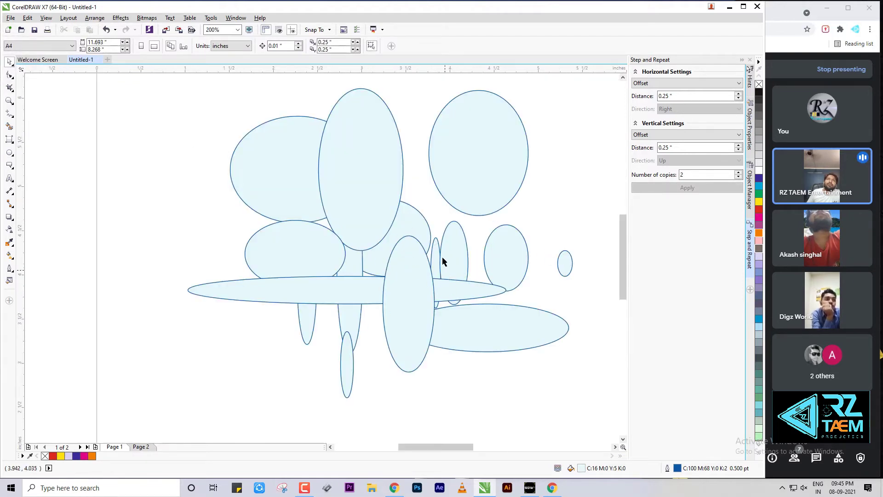
mouse_move(436, 252)
left_mouse_down()
mouse_move(429, 203)
mouse_move(435, 241)
left_mouse_up()
left_click(550, 199)
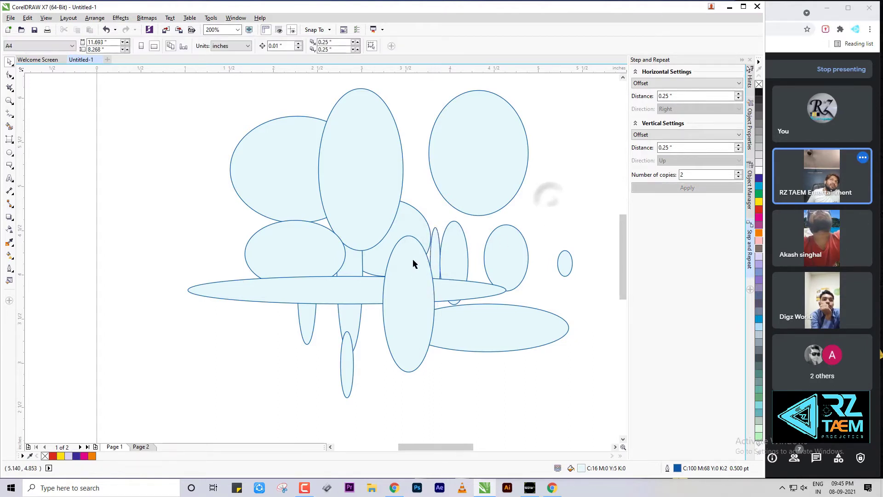
scroll(412, 258, "down", 1)
scroll(417, 240, "up", 1)
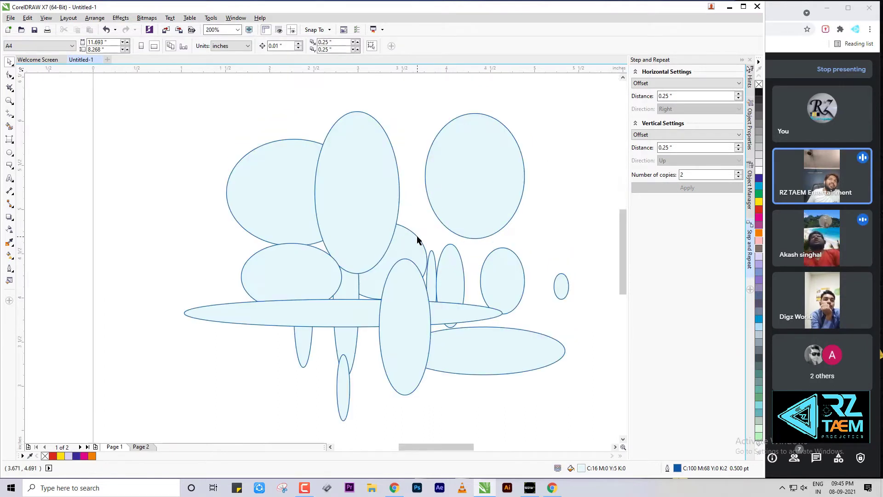
scroll(417, 240, "down", 1)
left_click_drag(393, 225, 411, 216)
left_click_drag(229, 121, 536, 342)
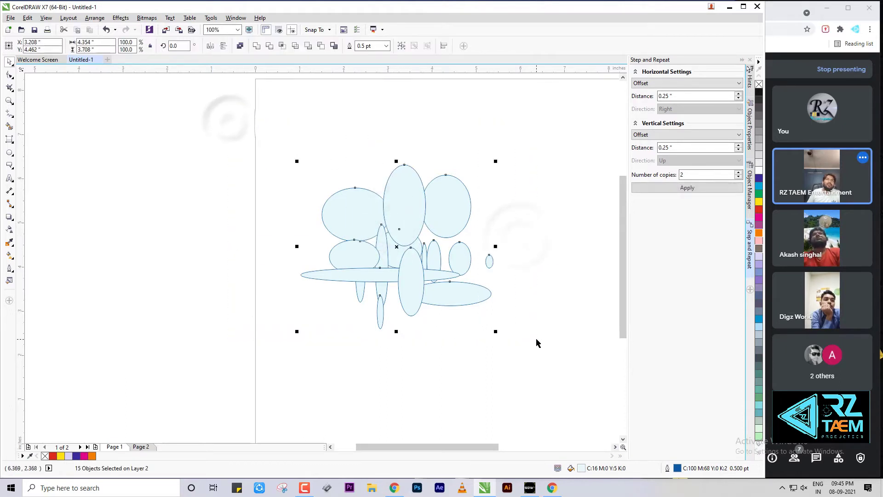
key("Delete")
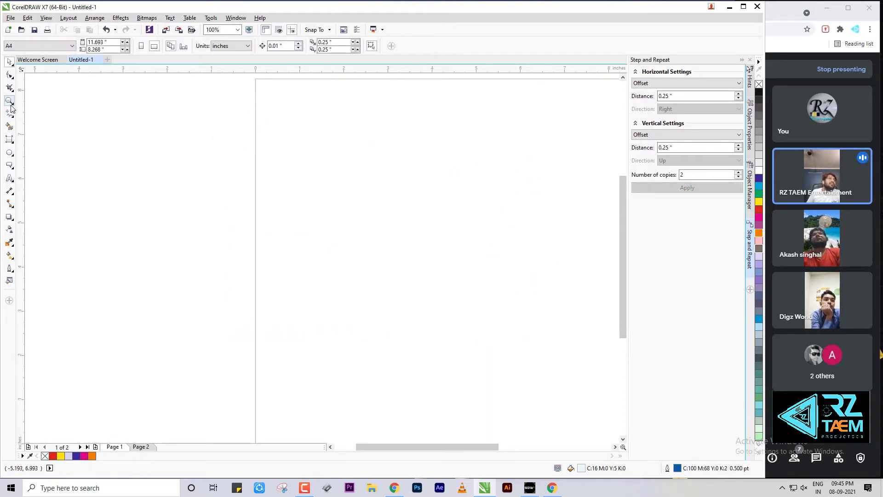
Draw a scattered group of eleven small, separate ellipses near the left part of the page
left_click(10, 152)
mouse_move(311, 215)
left_mouse_down()
mouse_move(325, 221)
mouse_move(319, 229)
mouse_move(317, 213)
mouse_move(306, 223)
mouse_move(308, 208)
mouse_move(312, 238)
mouse_move(335, 240)
mouse_move(339, 229)
mouse_move(319, 247)
left_mouse_up()
scroll(316, 224, "up", 1)
scroll(319, 221, "up", 2)
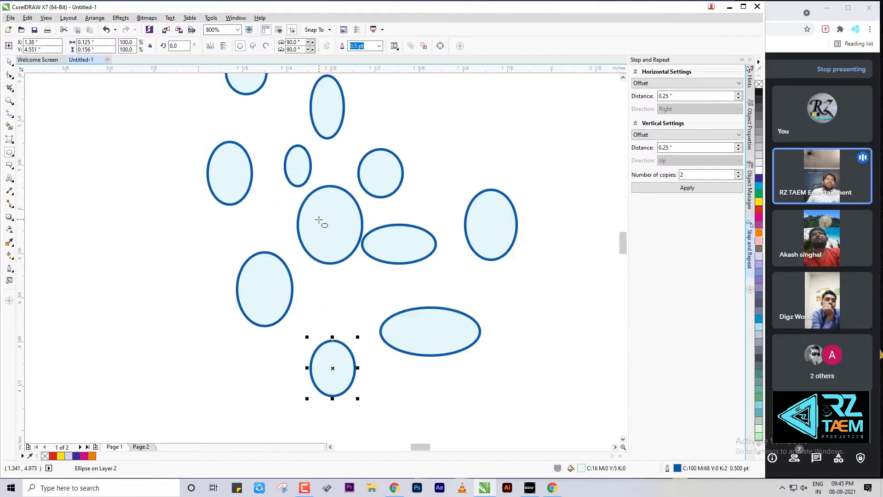
Fill the large central ellipse, the wide lower ellipse and the smallest upper ellipse with dark blue (C:100 M:100 Y:0 K:0)
left_click(9, 62)
left_click(339, 213)
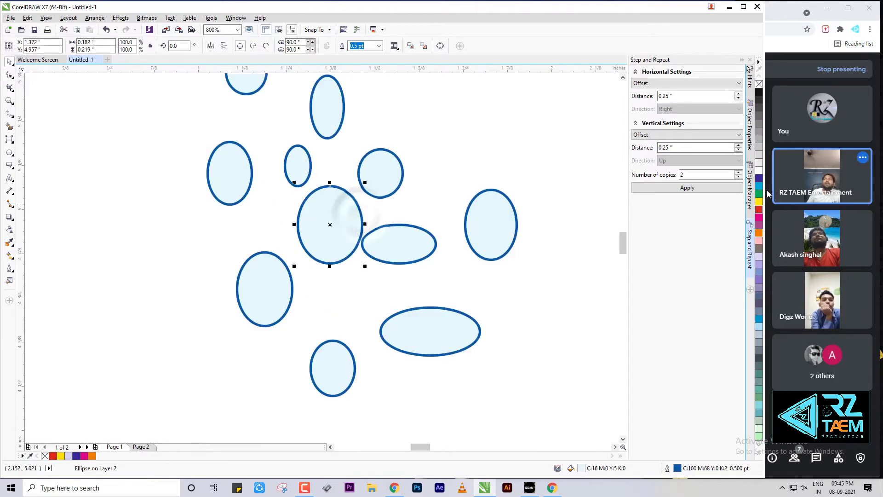
left_click(758, 179)
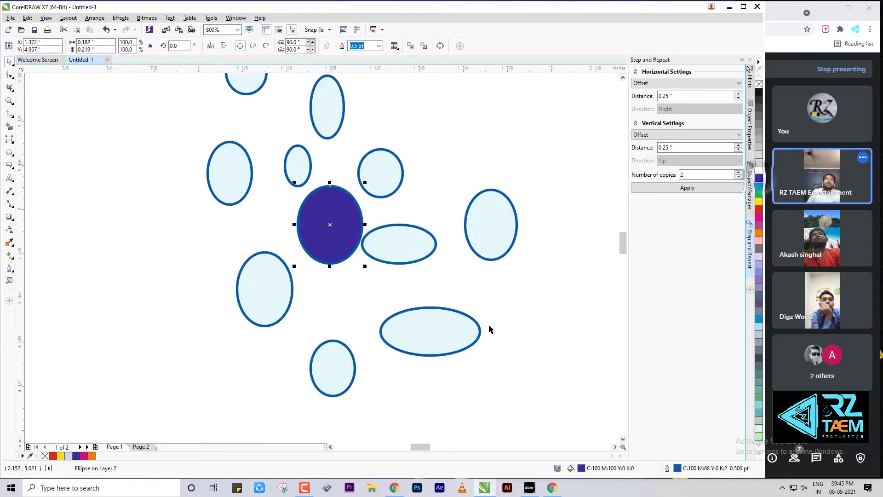
left_click(434, 327)
left_click(759, 179)
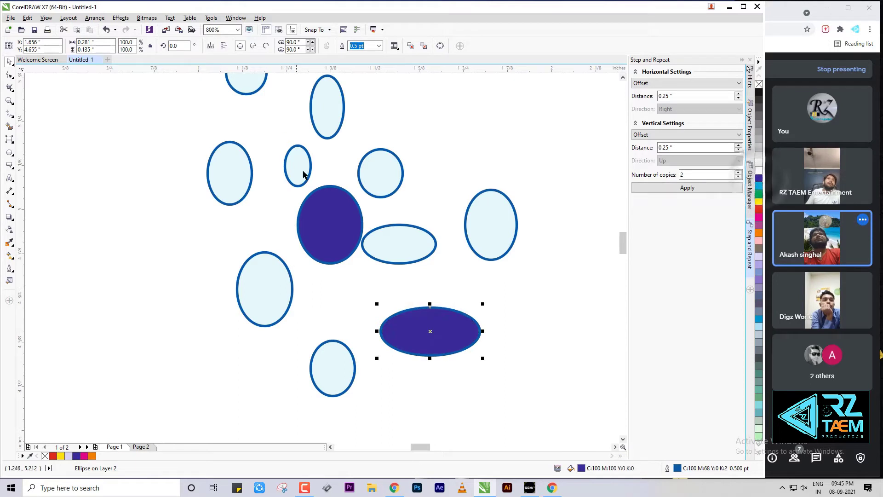
left_click(299, 167)
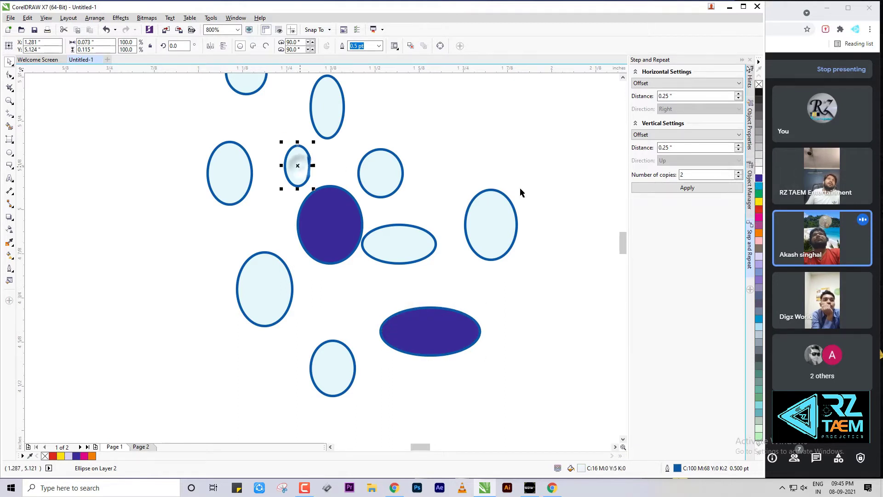
left_click(759, 180)
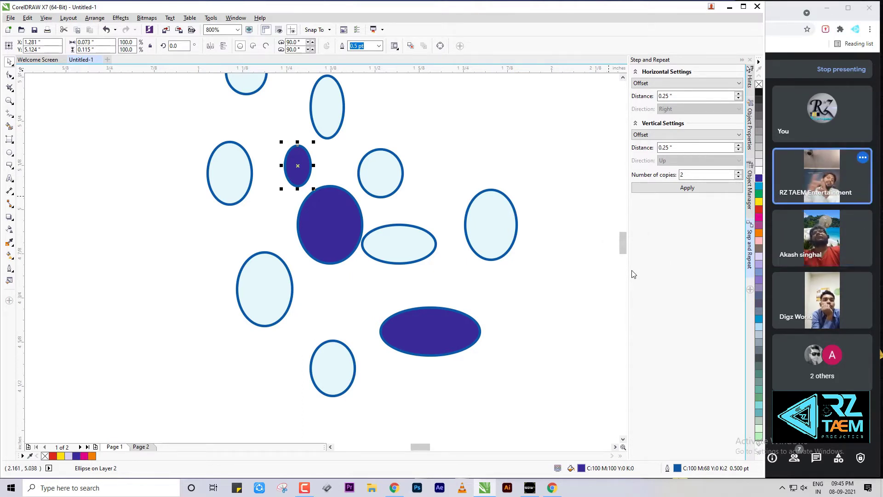
Select all eight light blue ellipses one by one with the Pick tool, delete them together and undo the deletion
scroll(529, 266, "down", 2)
left_click(508, 246)
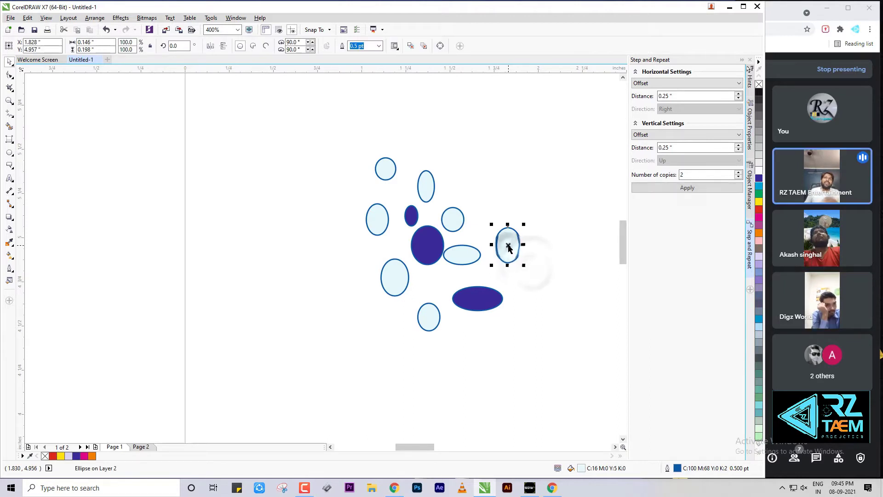
left_click(427, 316, "shift")
left_click(395, 277, "shift")
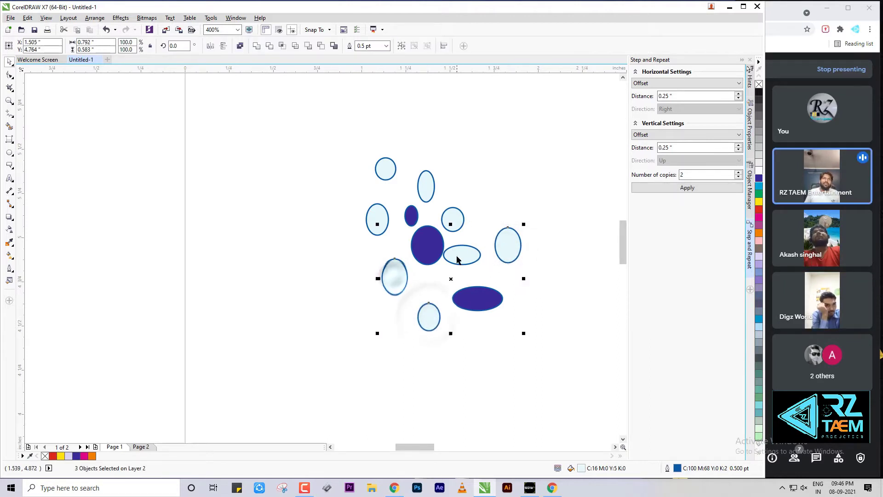
left_click(457, 259, "shift")
left_click(451, 216, "shift")
left_click(376, 213, "shift")
left_click(426, 183, "shift")
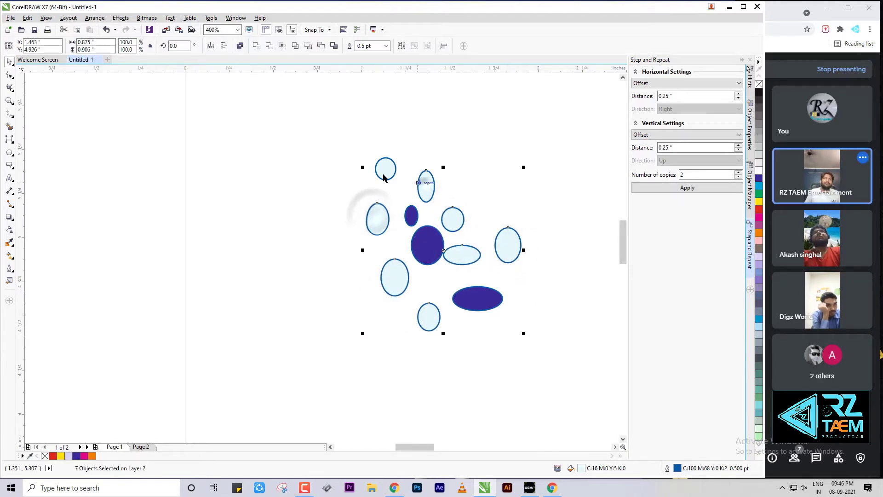
left_click(384, 174, "shift")
key("Delete")
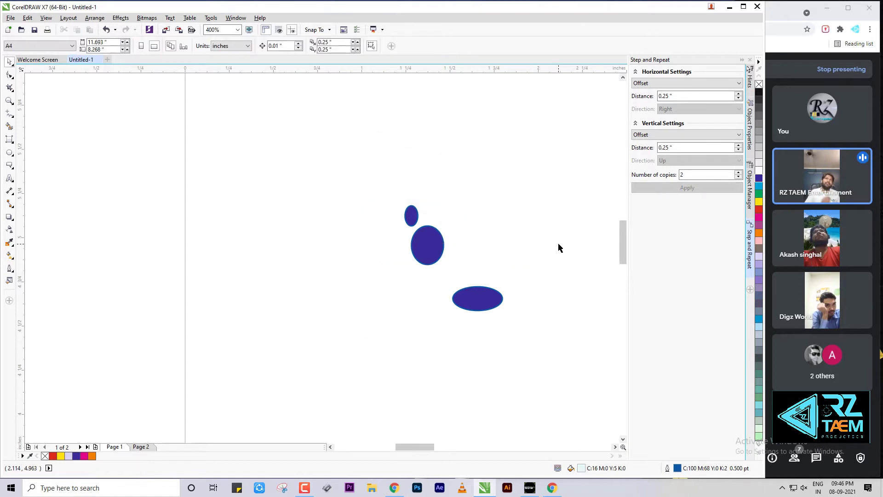
key("ctrl+z")
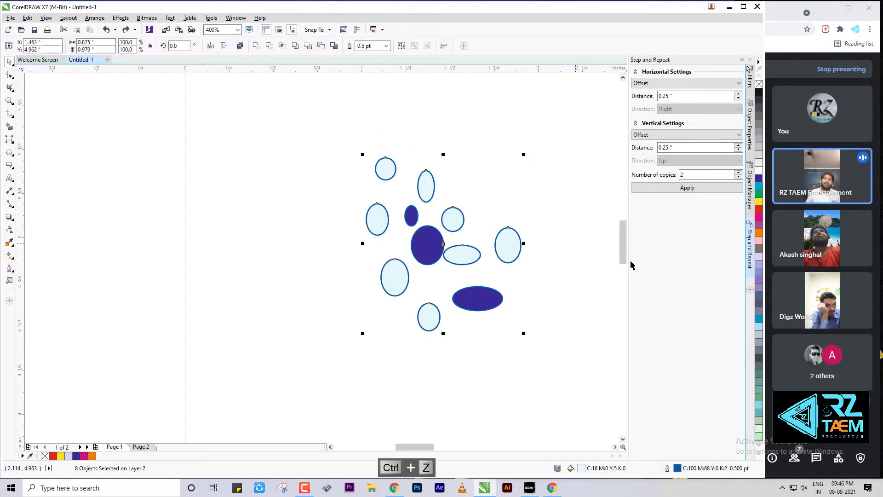
Fill the eight selected ellipses with orange (C:0 M:60 Y:100 K:0), undo the fill and clear the selection
left_click(757, 234)
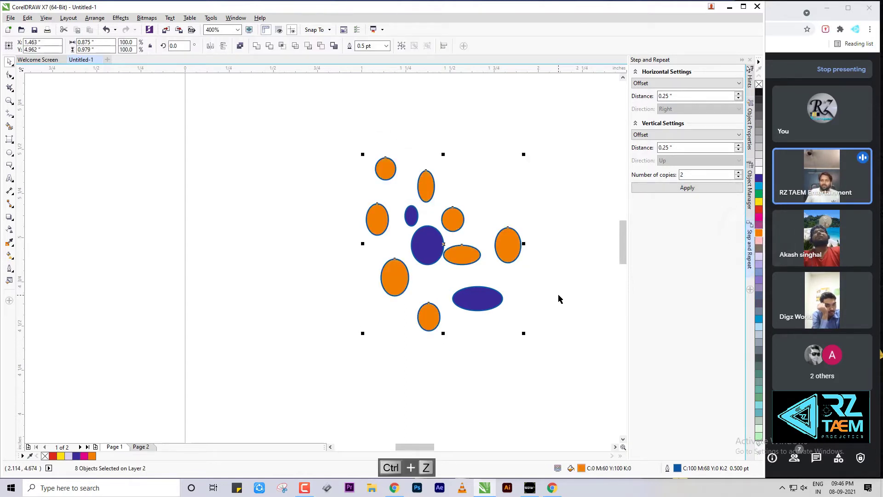
key("ctrl+z")
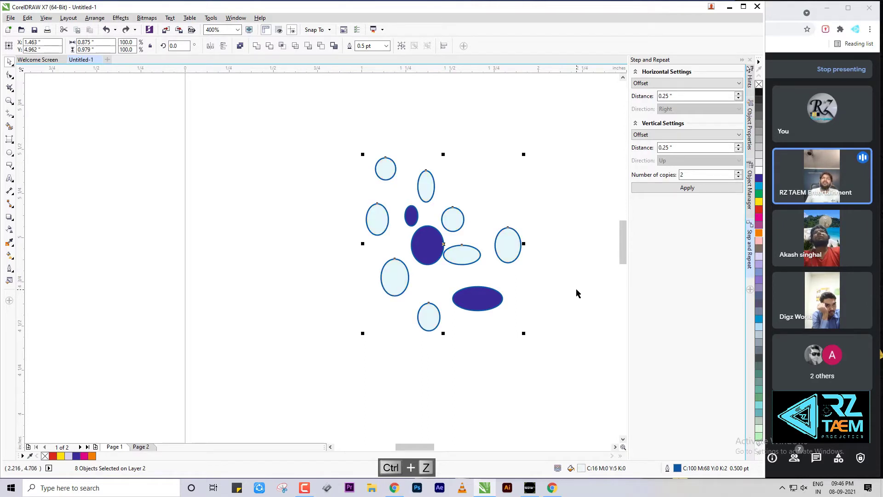
left_click(577, 288)
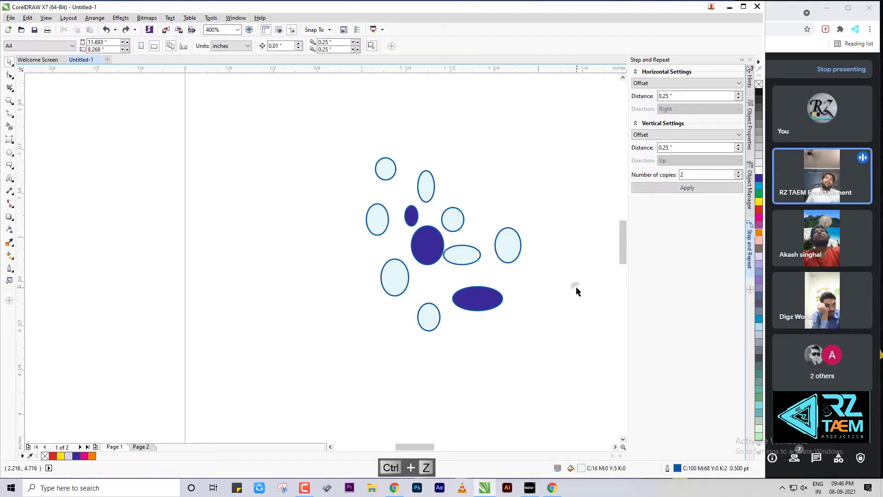
Use the Freehand Pick tool to trace a freeform selection around the wide dark blue ellipse
left_click(11, 64)
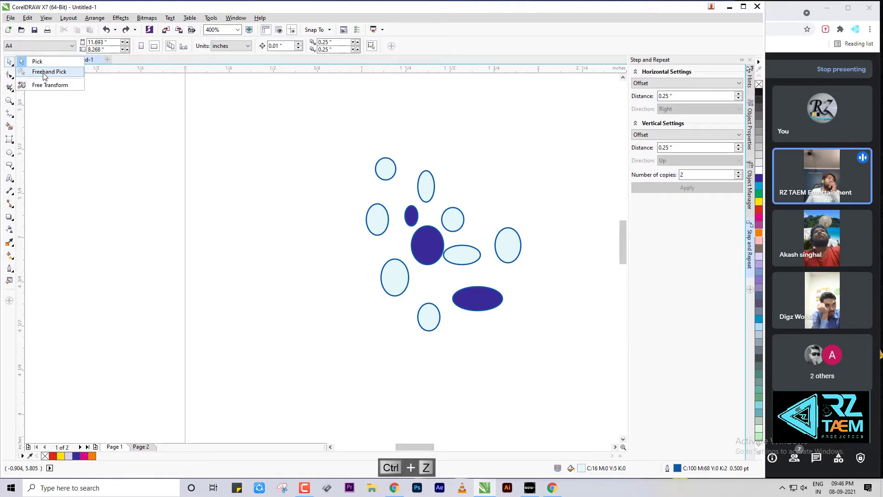
left_click(44, 73)
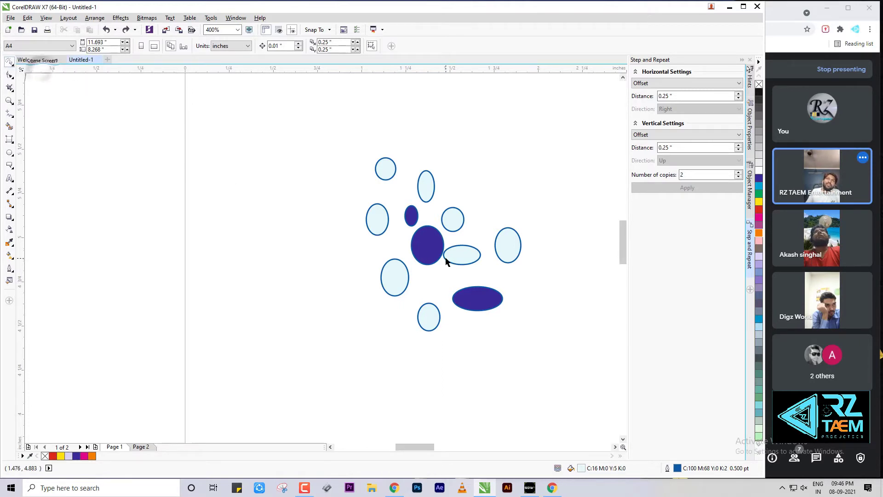
scroll(476, 280, "up", 1)
mouse_move(468, 265)
left_mouse_down()
mouse_move(419, 288)
mouse_move(413, 328)
mouse_move(423, 353)
mouse_move(485, 378)
mouse_move(577, 360)
mouse_move(591, 299)
mouse_move(479, 269)
left_mouse_up()
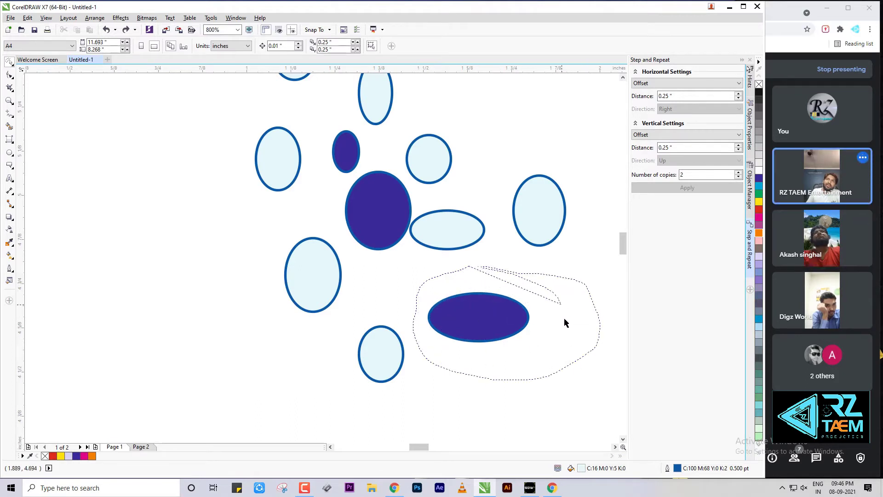
Lasso eight ellipses with the Freehand Pick tool, sparing the large dark, wide light and wide dark ones, and delete them
left_click_drag(508, 394, 438, 394)
mouse_move(386, 392)
left_mouse_down()
mouse_move(344, 392)
mouse_move(330, 378)
mouse_move(337, 334)
mouse_move(301, 323)
mouse_move(265, 295)
mouse_move(248, 254)
mouse_move(253, 226)
mouse_move(331, 238)
left_mouse_up()
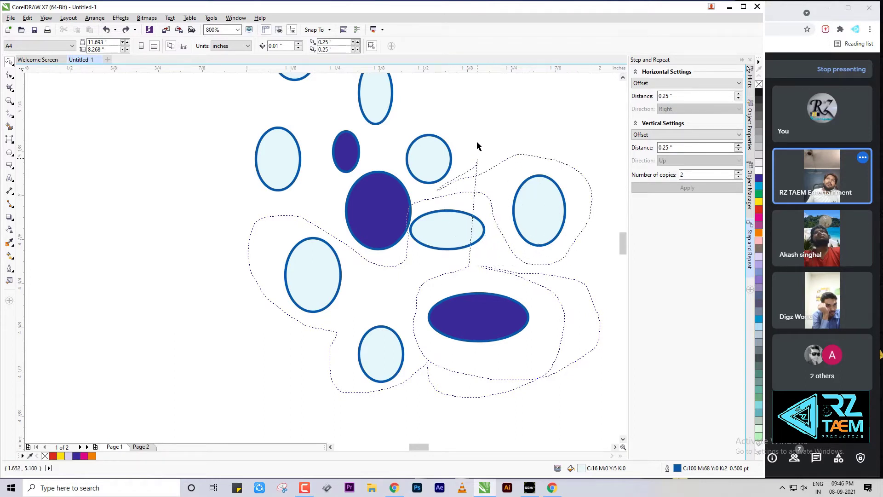
mouse_move(476, 146)
left_mouse_down()
mouse_move(464, 117)
mouse_move(434, 103)
mouse_move(418, 97)
mouse_move(404, 109)
mouse_move(386, 55)
mouse_move(392, 97)
mouse_move(355, 109)
left_mouse_up()
mouse_move(310, 84)
left_mouse_down()
mouse_move(250, 122)
mouse_move(309, 157)
mouse_move(342, 163)
left_mouse_up()
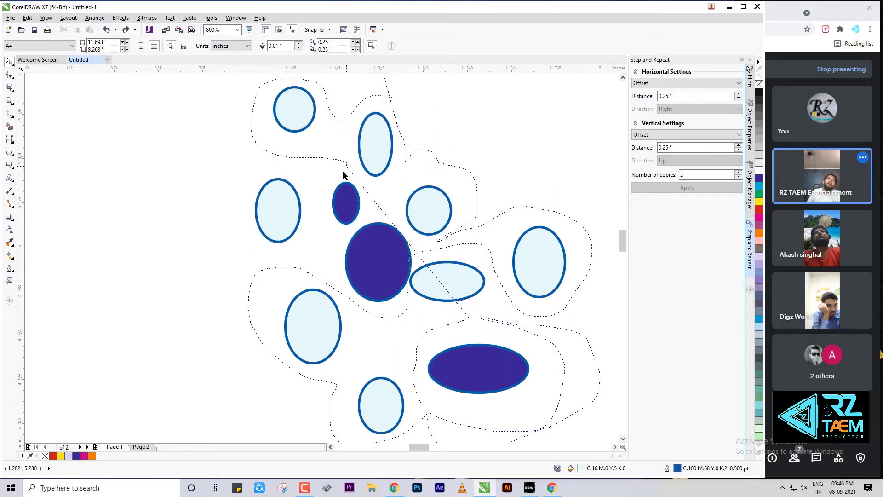
mouse_move(233, 212)
left_mouse_down()
mouse_move(281, 254)
mouse_move(328, 259)
mouse_move(349, 300)
mouse_move(393, 329)
left_mouse_up()
left_click_drag(474, 321, 473, 319)
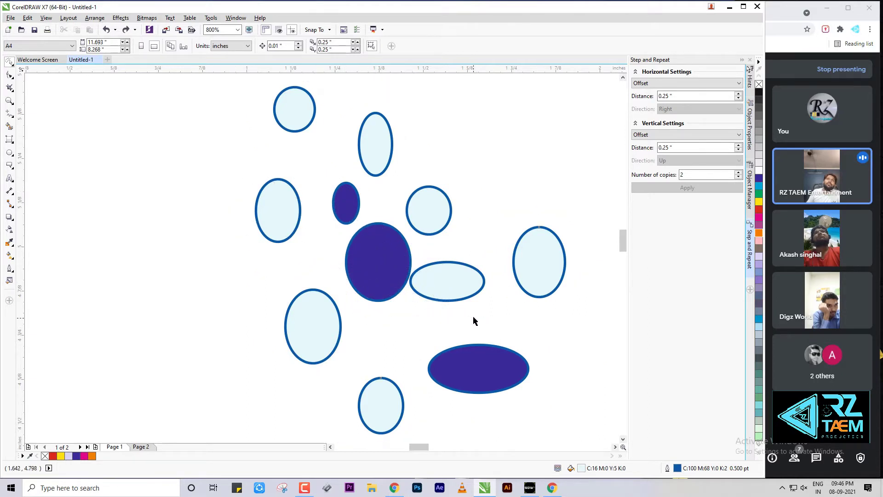
scroll(458, 317, "down", 1)
key("Delete")
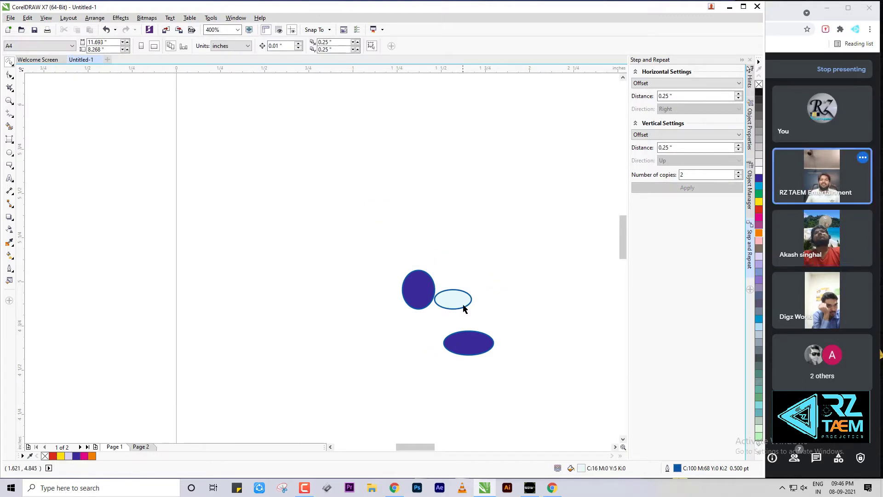
Undo the deletion of the eight ellipses and clear the selection
scroll(462, 309, "up", 1)
key("ctrl+z")
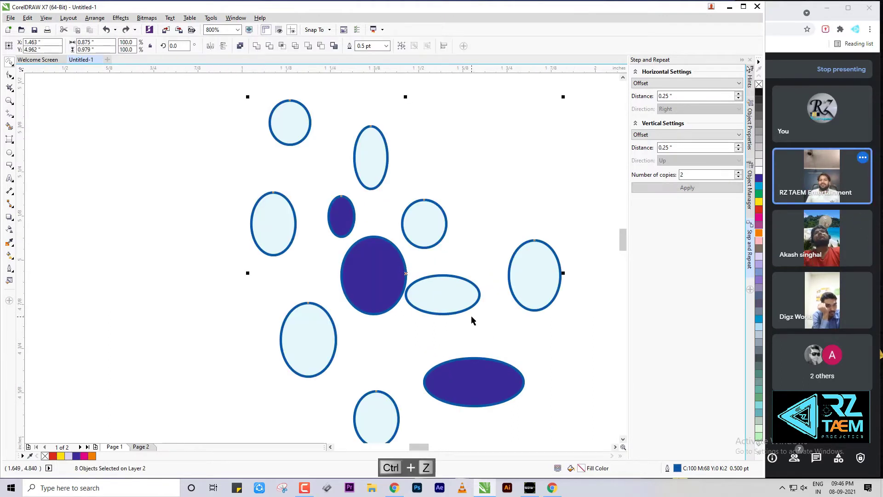
left_click(168, 223)
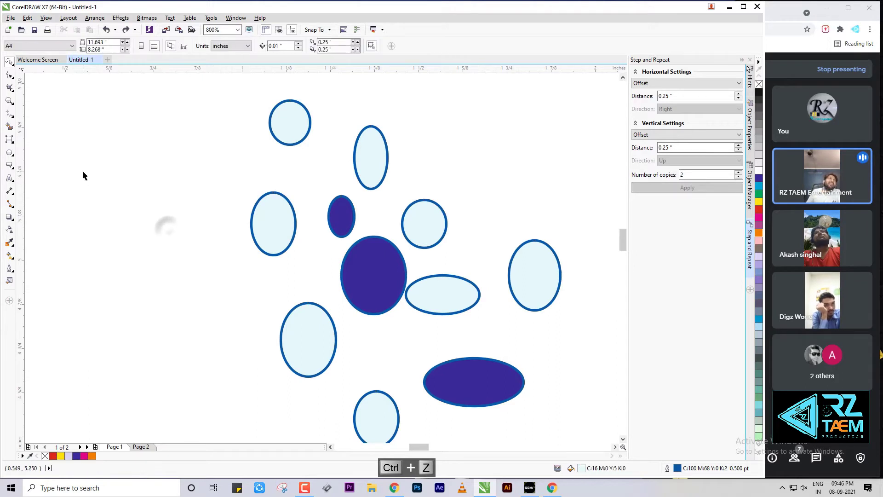
Lasso the four light-blue ellipses right of and below the large dark one with the Freehand Pick tool and delete them
scroll(340, 211, "down", 2)
scroll(367, 204, "up", 1)
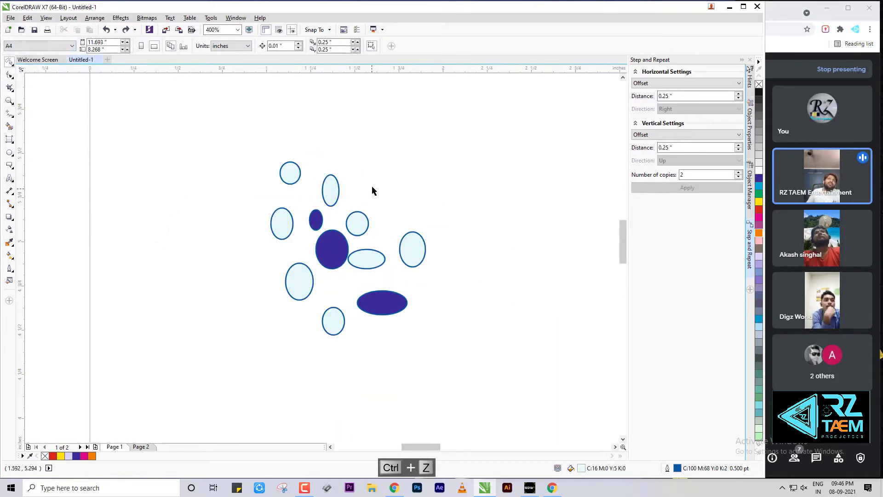
mouse_move(341, 215)
left_mouse_down()
mouse_move(346, 231)
mouse_move(373, 239)
mouse_move(346, 259)
left_mouse_up()
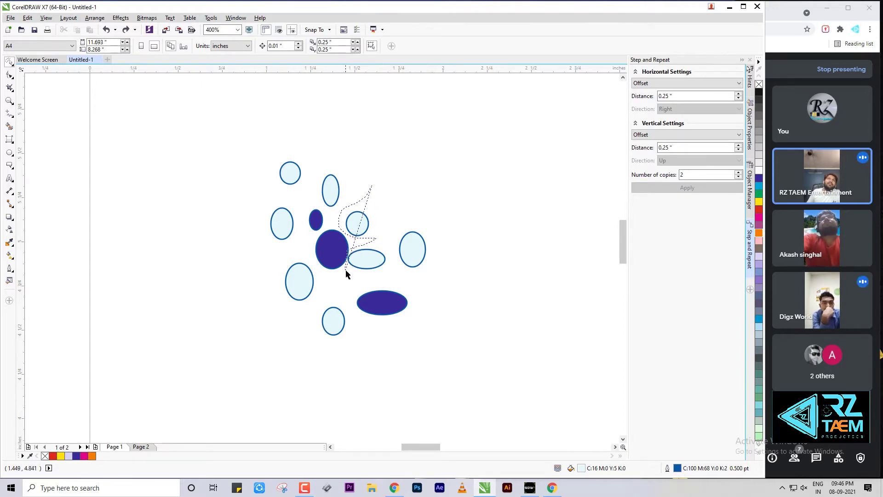
mouse_move(322, 304)
left_mouse_down()
mouse_move(315, 329)
mouse_move(326, 346)
mouse_move(347, 345)
mouse_move(352, 314)
left_mouse_up()
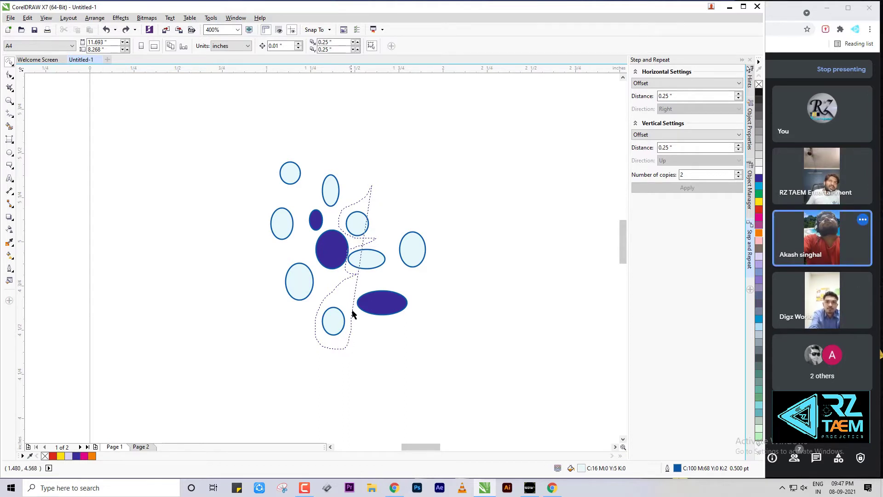
left_click_drag(387, 279, 443, 278)
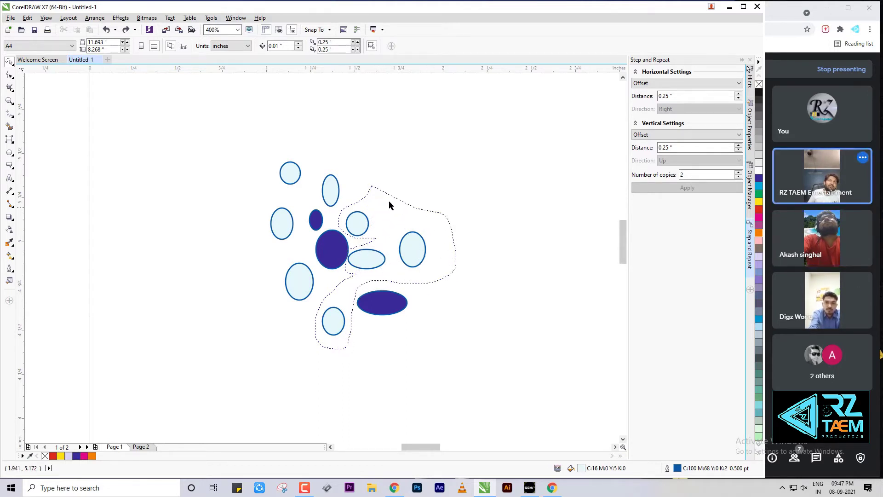
left_click_drag(371, 189, 370, 187)
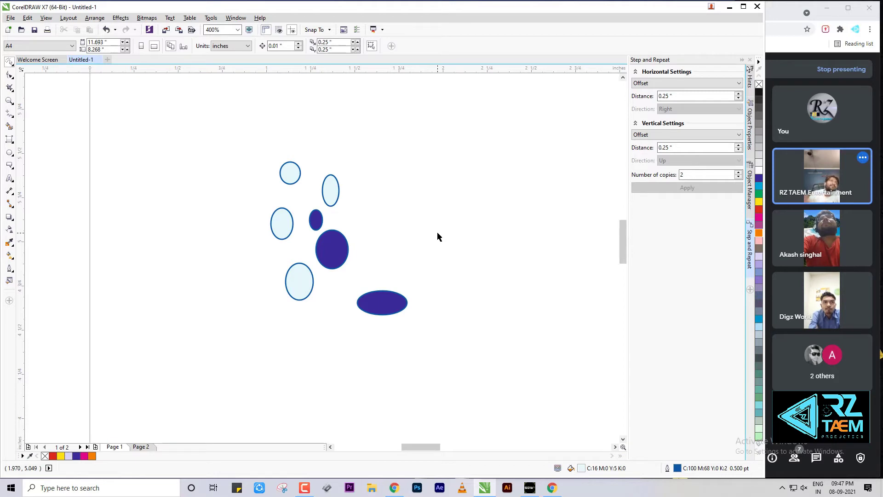
Rotate the wide dark-blue ellipse around its centre to about 292° with the Pick tool
left_click(13, 65)
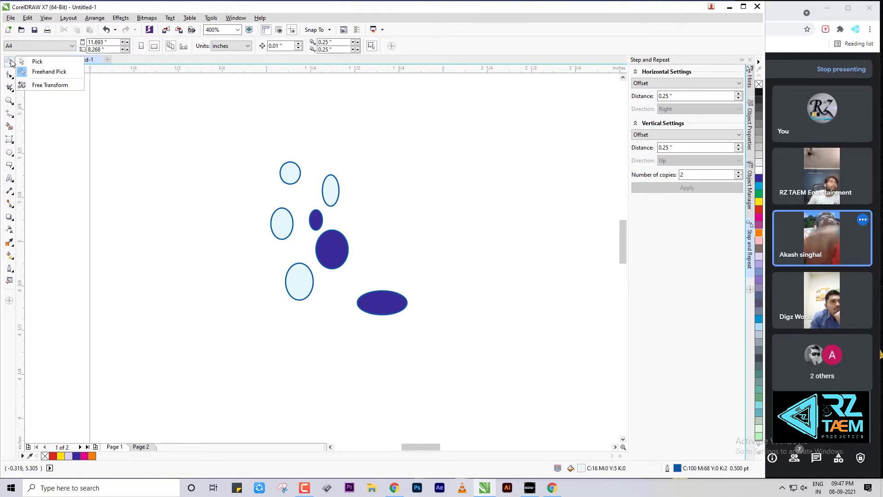
left_click(38, 86)
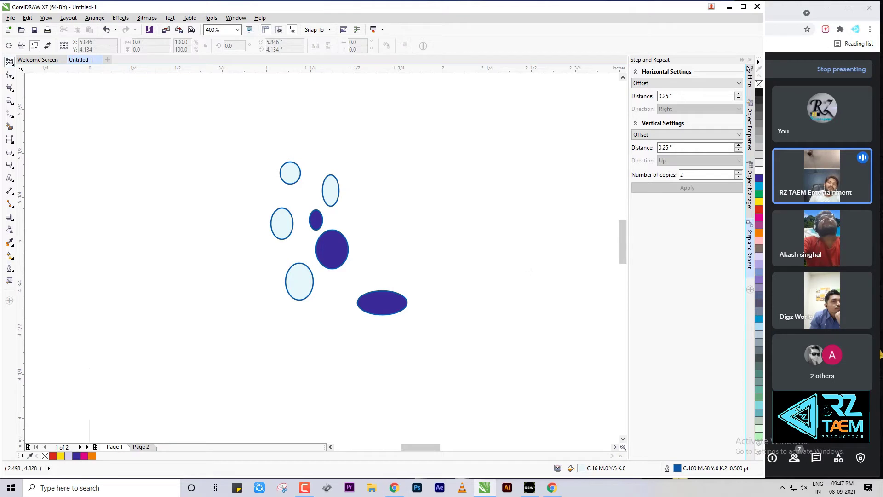
left_click(9, 62)
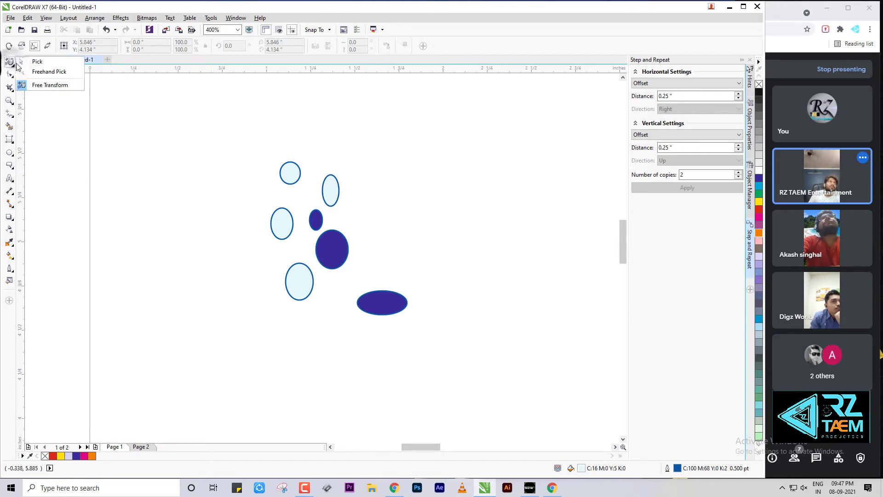
left_click(35, 65)
left_click(403, 300)
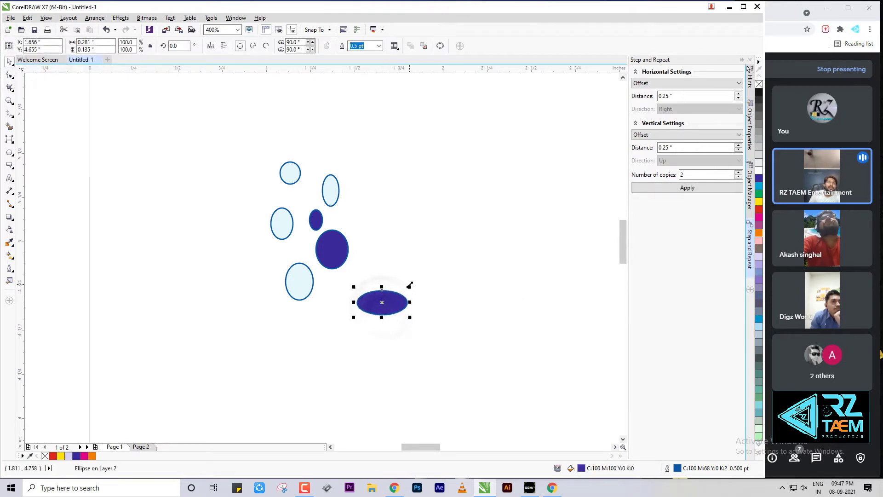
left_click(406, 280)
left_click(389, 301)
left_click(383, 303)
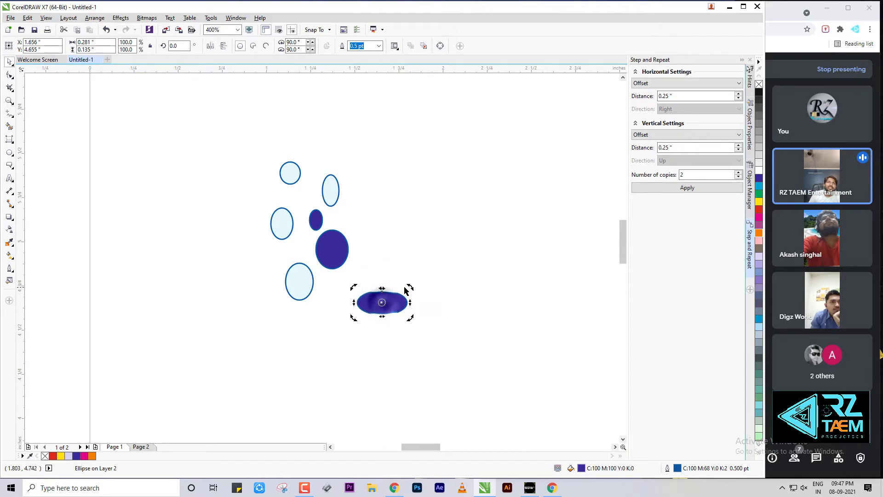
left_click_drag(409, 288, 402, 322)
Rotate the ellipse around a pivot moved to its lower end, and undo both rotations
scroll(382, 304, "up", 3)
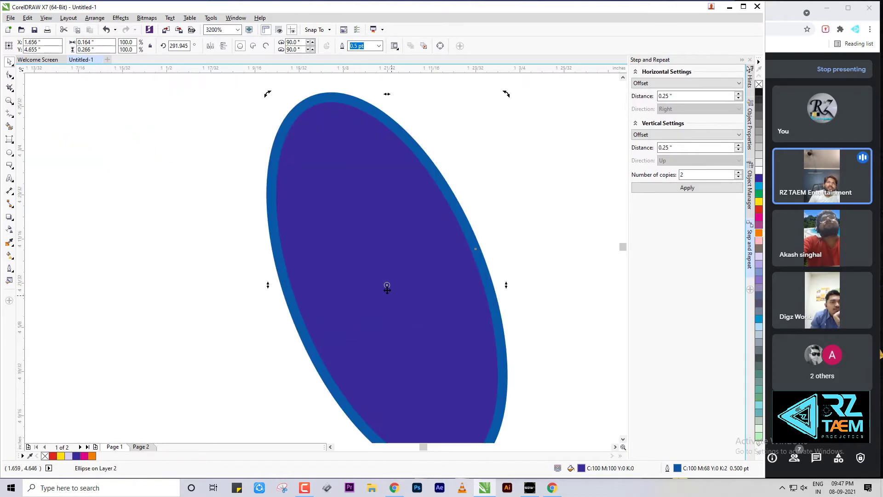
scroll(387, 284, "down", 1)
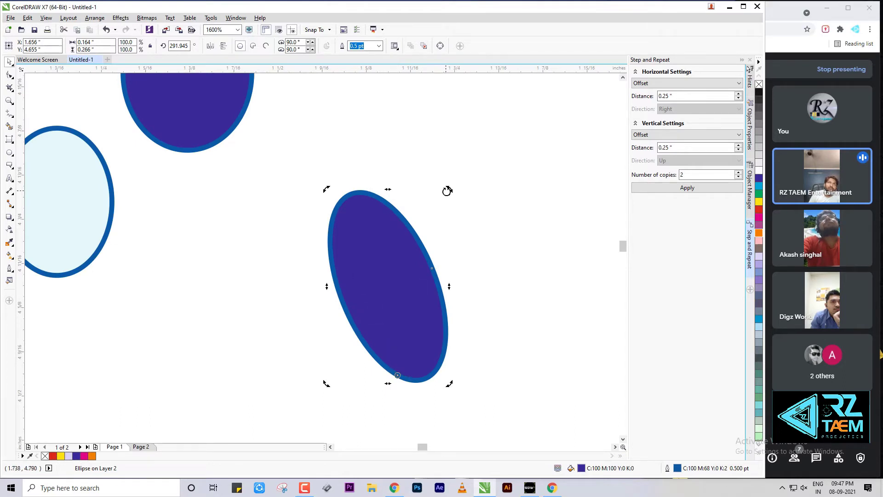
left_click_drag(447, 190, 348, 302)
key("ctrl+z")
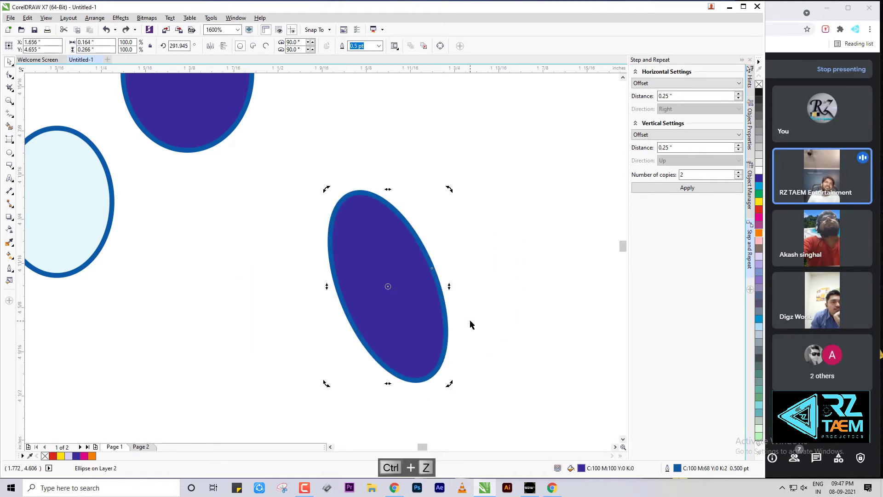
key("ctrl+z")
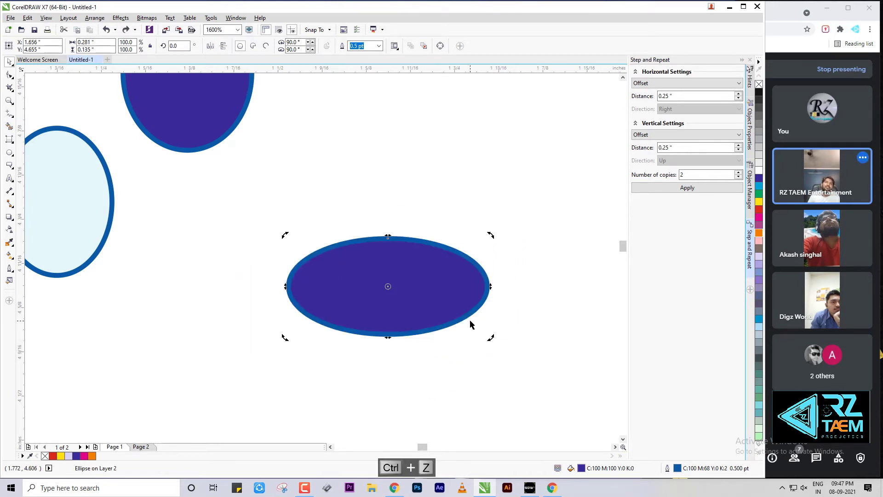
Scale the wide dark-blue ellipse to about 110% by 116.5% with Free Transform, and show its rotation handles with the Pick tool
left_click(6, 64)
left_click(27, 83)
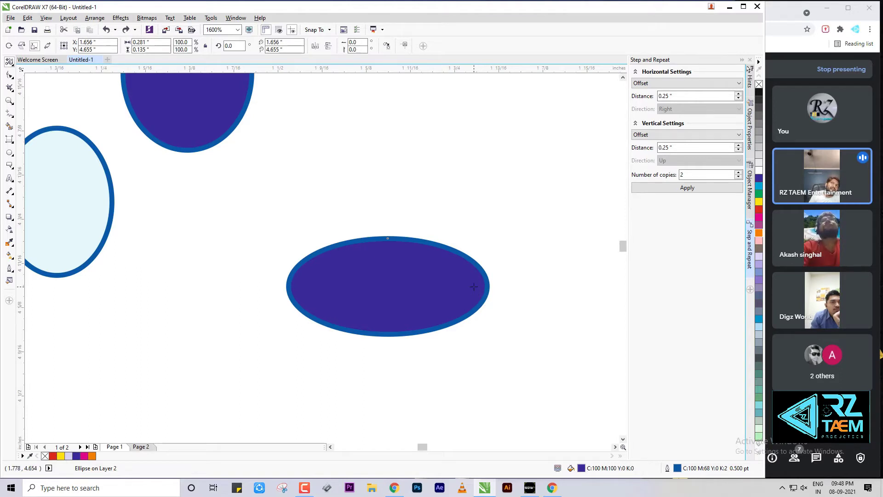
left_click_drag(474, 286, 516, 279)
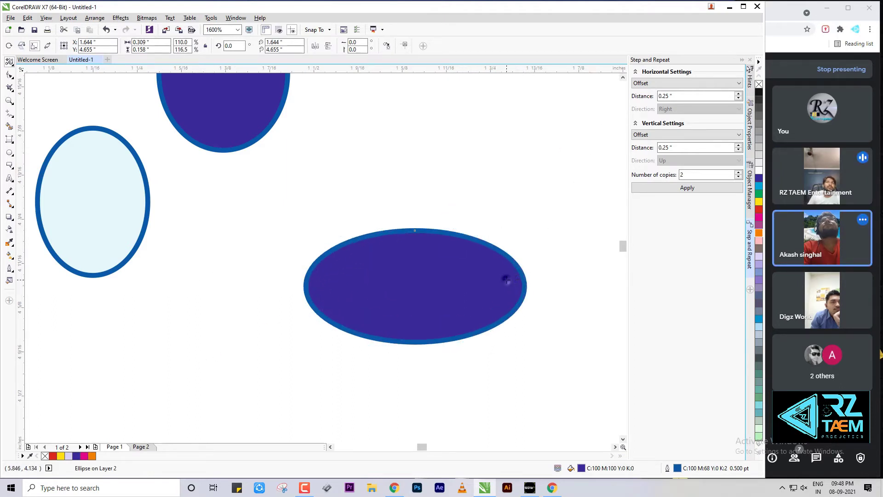
left_click(11, 63)
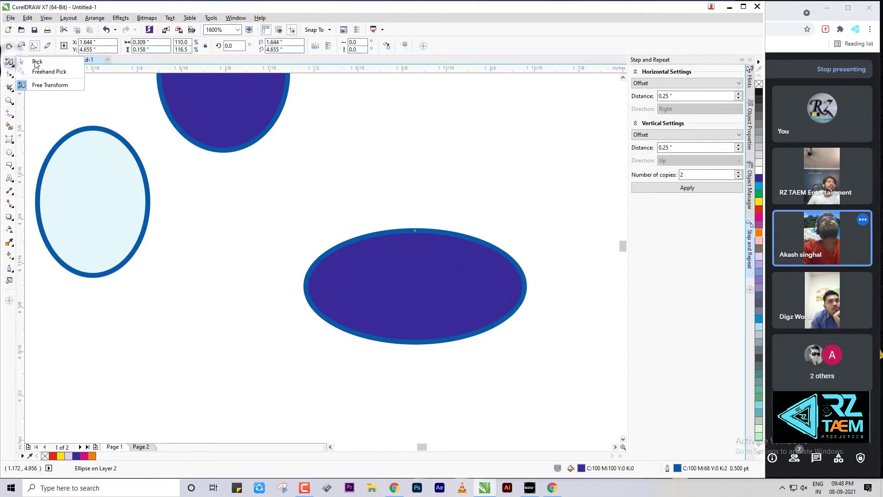
left_click(36, 65)
left_click(415, 286)
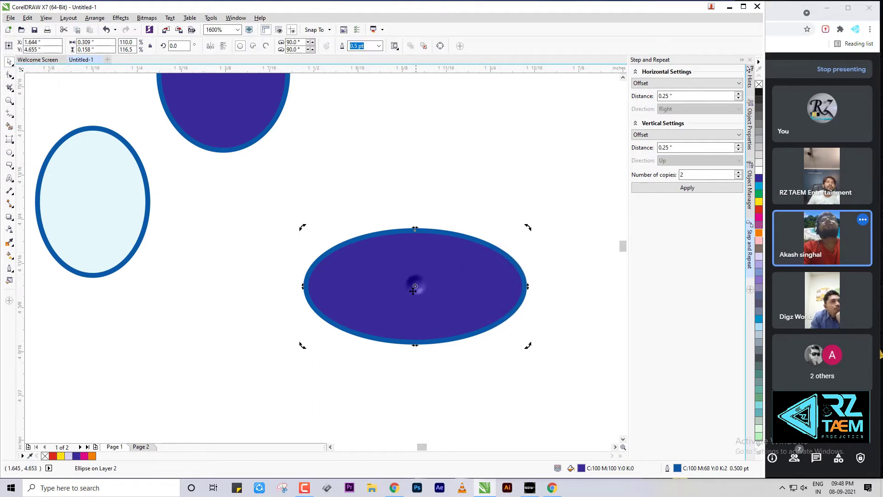
Rescale the ellipse repeatedly from different anchor points with Free Transform, ending at about 0.289 by 0.134 inches
left_click(12, 63)
left_click(12, 77)
left_click(12, 64)
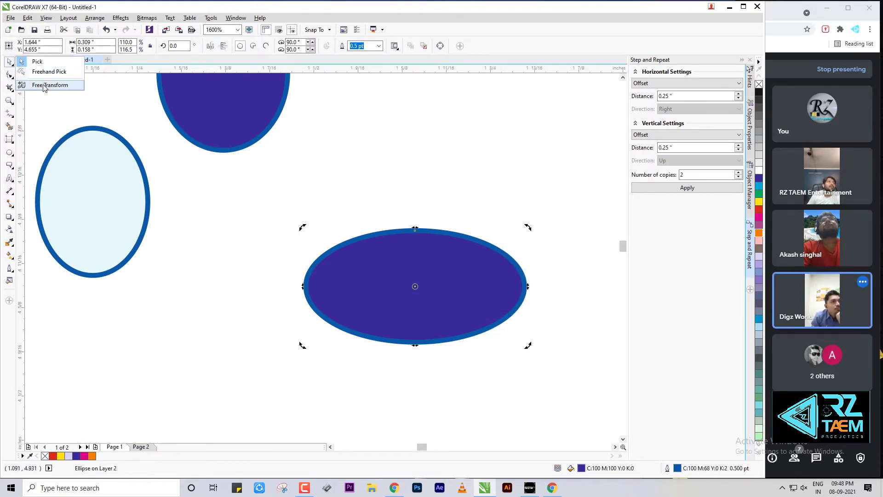
left_click(45, 85)
mouse_move(508, 280)
left_mouse_down()
mouse_move(292, 326)
mouse_move(493, 185)
mouse_move(678, 289)
mouse_move(529, 282)
mouse_move(561, 139)
left_mouse_up()
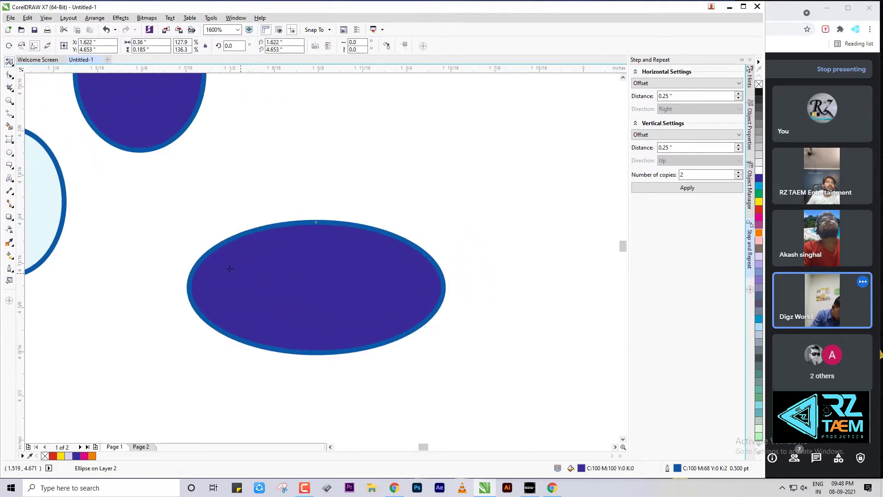
left_click_drag(232, 262, 240, 289)
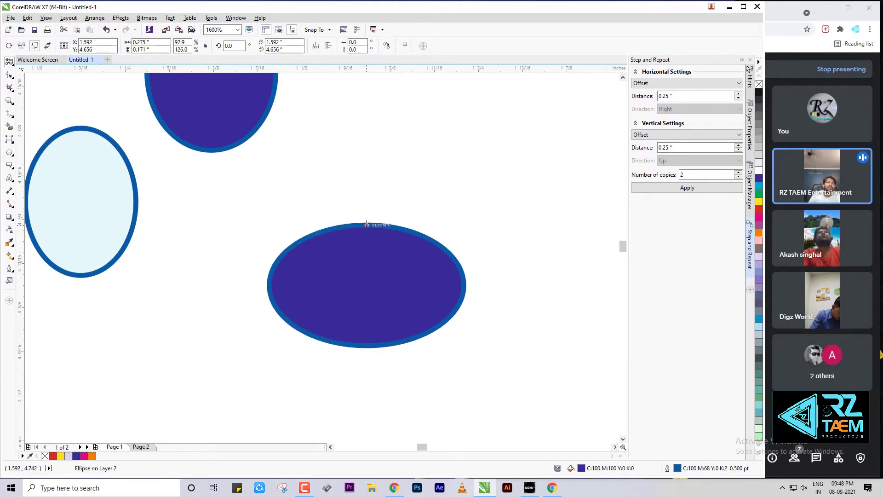
left_click_drag(367, 225, 407, 382)
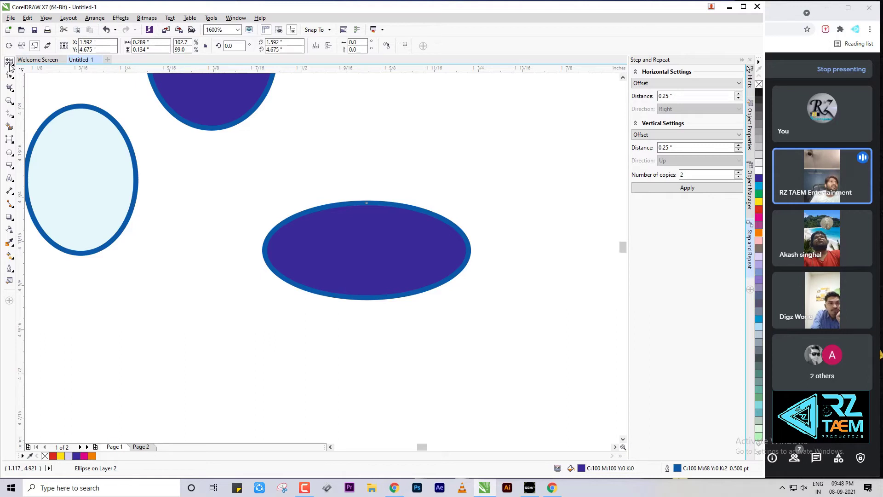
Free-scale a duplicate of the ellipse from several anchor points, and undo the last scaling to leave it about 0.351 by 0.143 inches
left_click_drag(373, 218, 381, 244)
left_click_drag(331, 263, 450, 216)
left_click_drag(391, 186, 236, 269)
left_click_drag(393, 151, 382, 172)
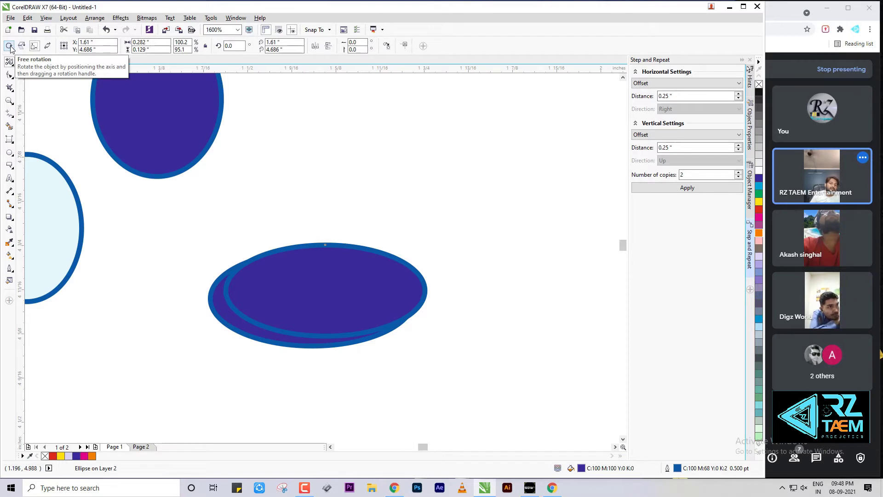
key("ctrl+z")
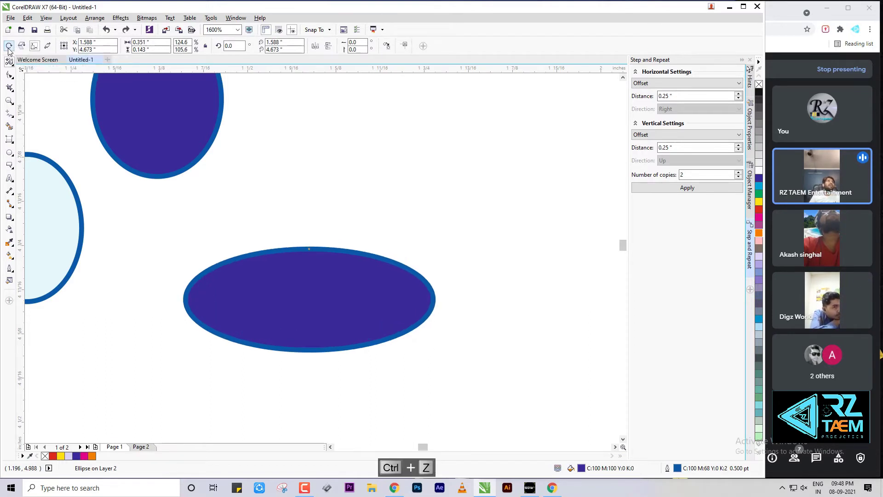
Rotate the duplicate ellipse with Free rotation to about 152.9°
left_click(10, 47)
left_click_drag(355, 270, 133, 166)
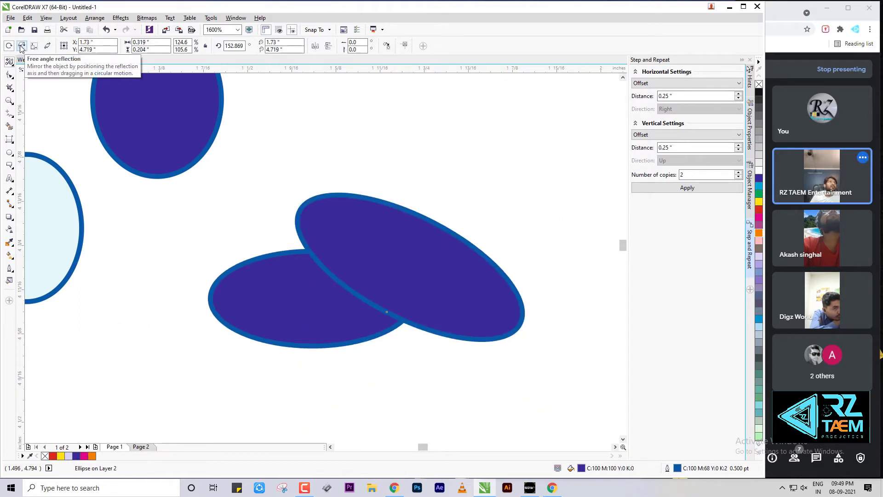
Mirror the two overlapping ellipses about freely placed axes with Free angle reflection, turning the smaller one to about 58°
left_click(20, 46)
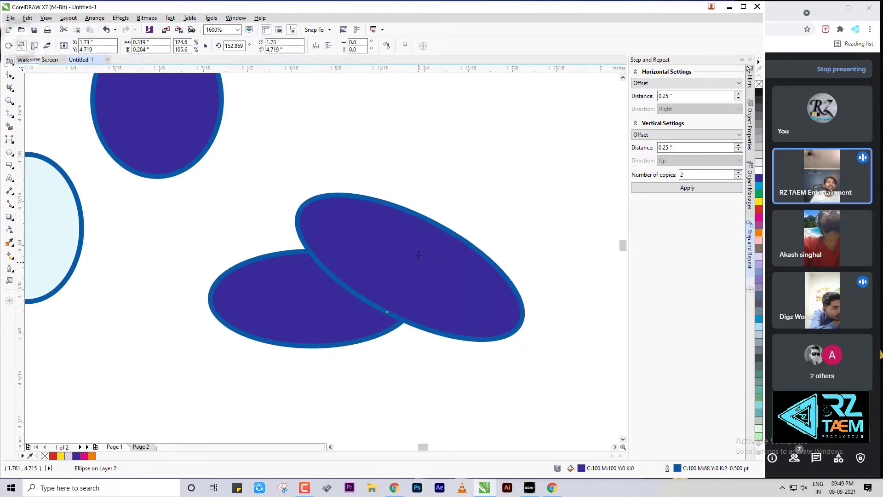
left_click_drag(416, 249, 504, 201)
left_click_drag(418, 169, 413, 224)
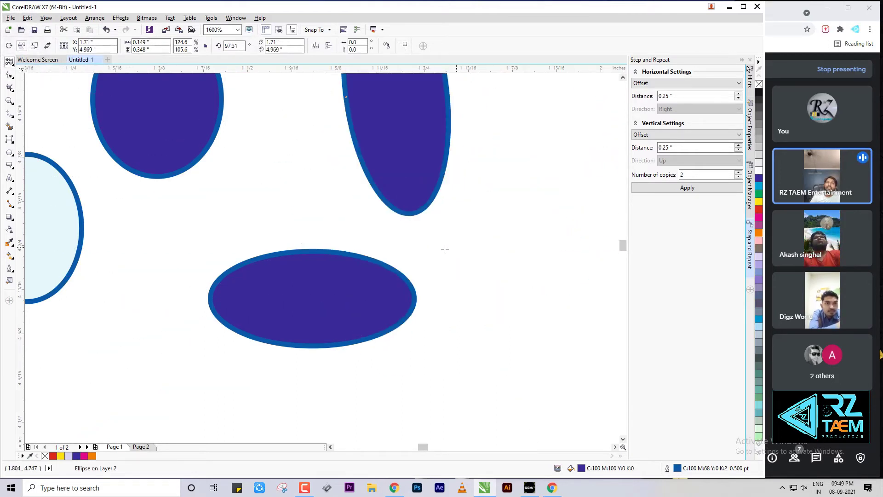
left_click_drag(389, 300, 340, 334)
left_click_drag(362, 271, 190, 212)
Skew the smaller tilted ellipse with the Free Transform skew mode to about 0.226 by 0.213 inches
left_click(37, 47)
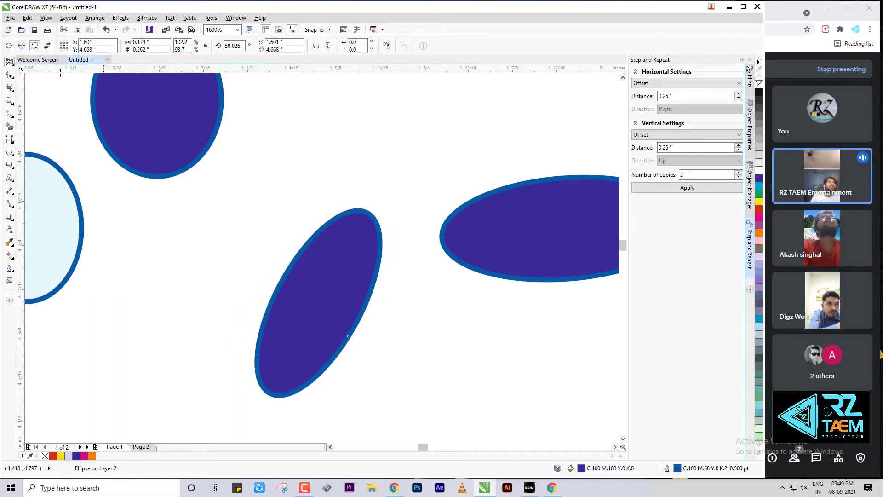
left_click(47, 44)
left_click_drag(351, 244, 399, 294)
left_click_drag(512, 261, 522, 277)
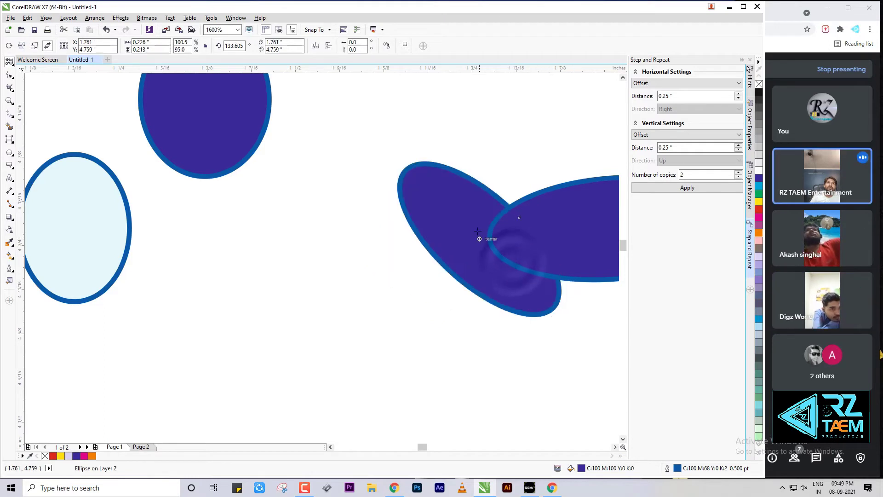
Skew the smaller tilted ellipse again in Free Transform skew mode to about 0.22 by 0.283 inches
left_click_drag(477, 231, 525, 426)
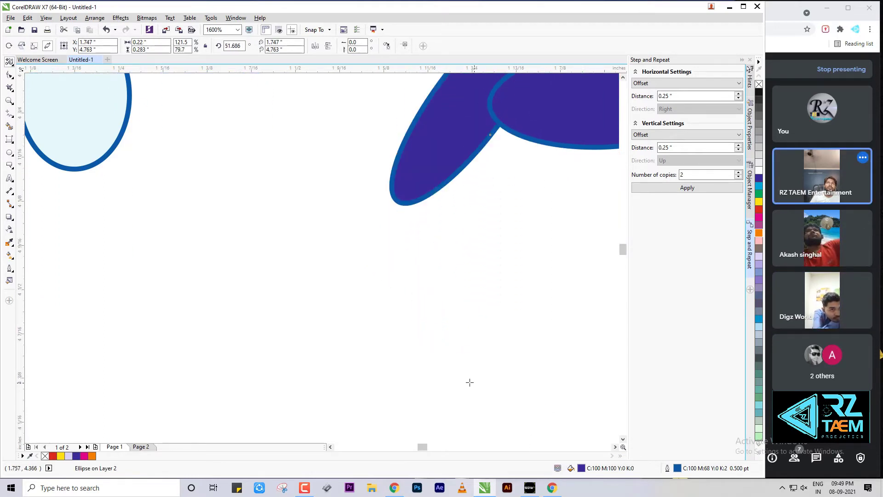
scroll(469, 382, "down", 2)
scroll(487, 318, "up", 2)
scroll(429, 303, "down", 1)
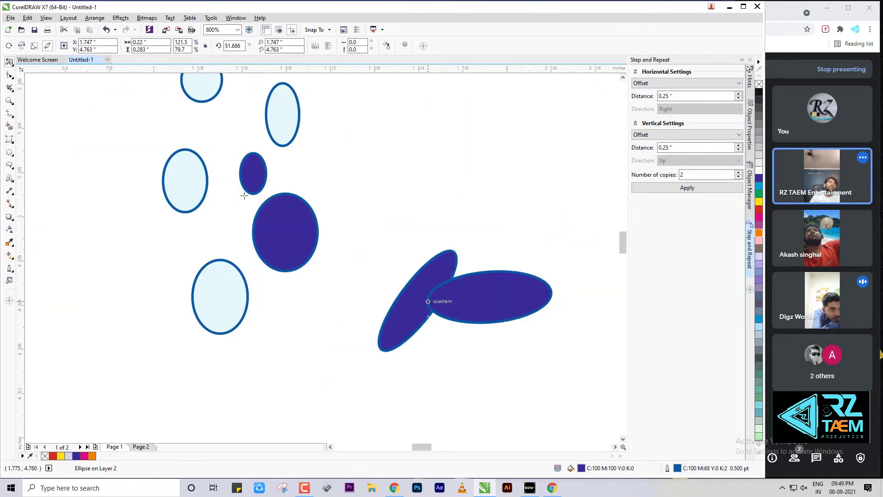
Select all the ellipses on the page with the Pick tool and delete them
left_click(11, 63)
left_click(30, 61)
scroll(275, 200, "down", 1)
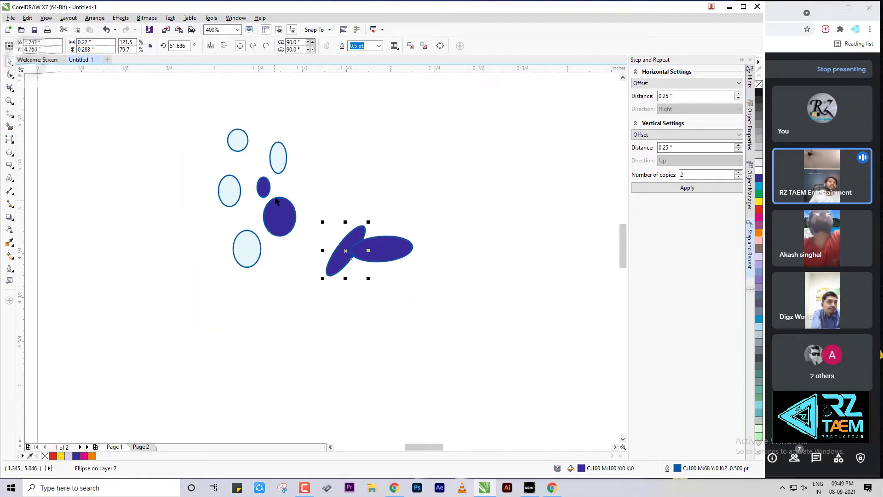
left_click_drag(161, 92, 442, 339)
key("Delete")
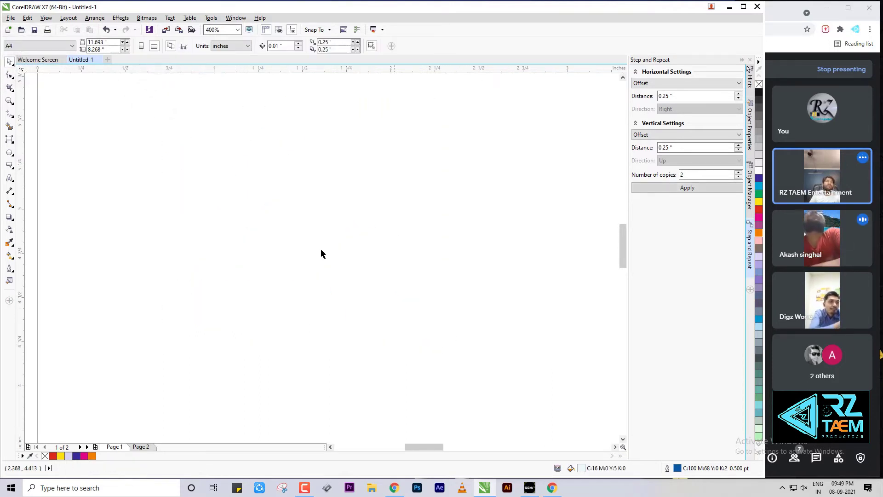
Draw a rectangle about 1.044 by 0.781 inches on the empty page
left_click(11, 76)
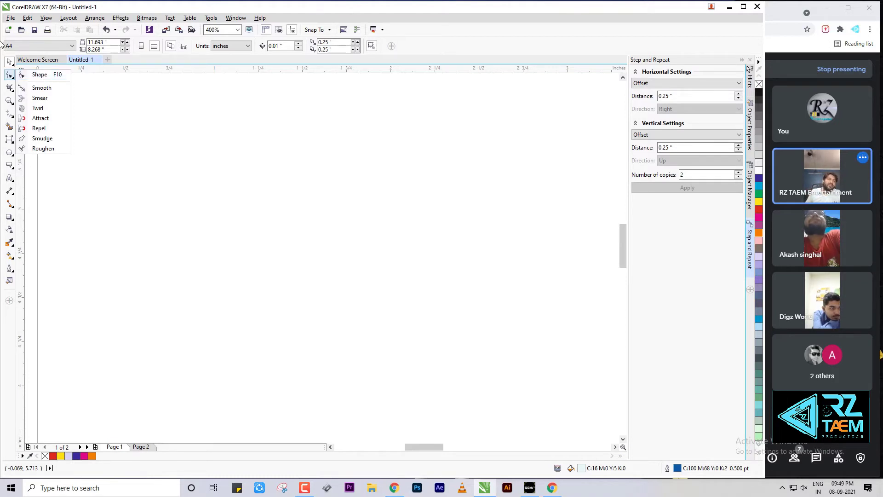
left_click(9, 141)
left_click(42, 139)
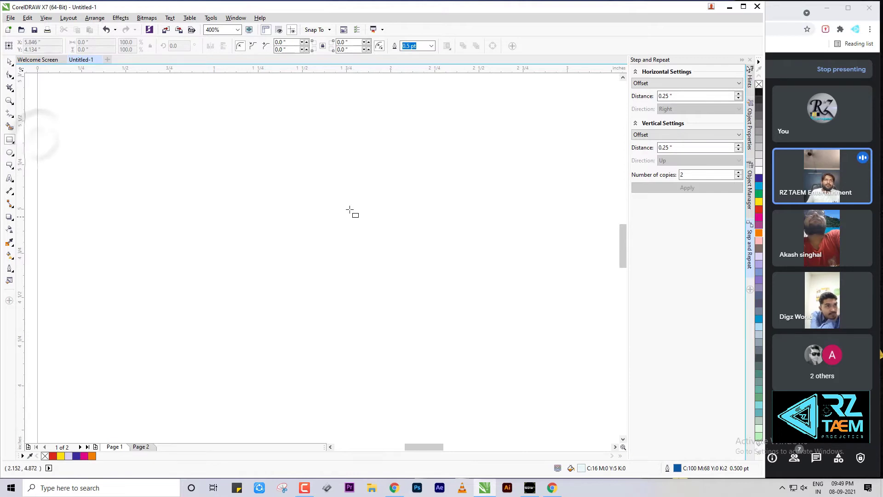
left_click_drag(352, 285, 439, 303)
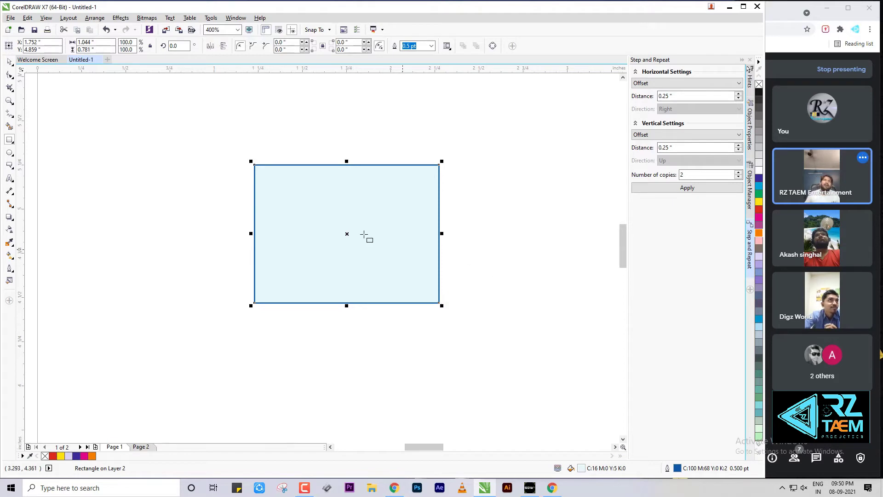
Try converting the rectangle to curves, examine its upper-left corner node up close, and undo the conversion
scroll(367, 236, "up", 2)
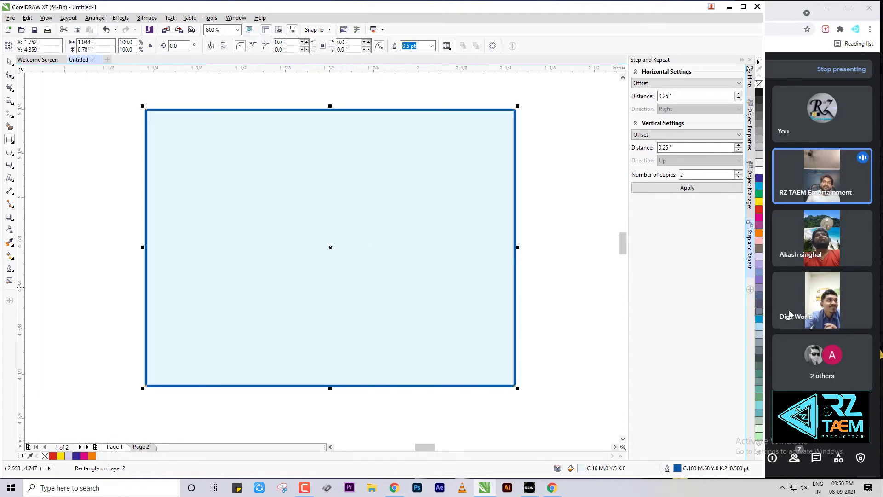
key("ctrl+q")
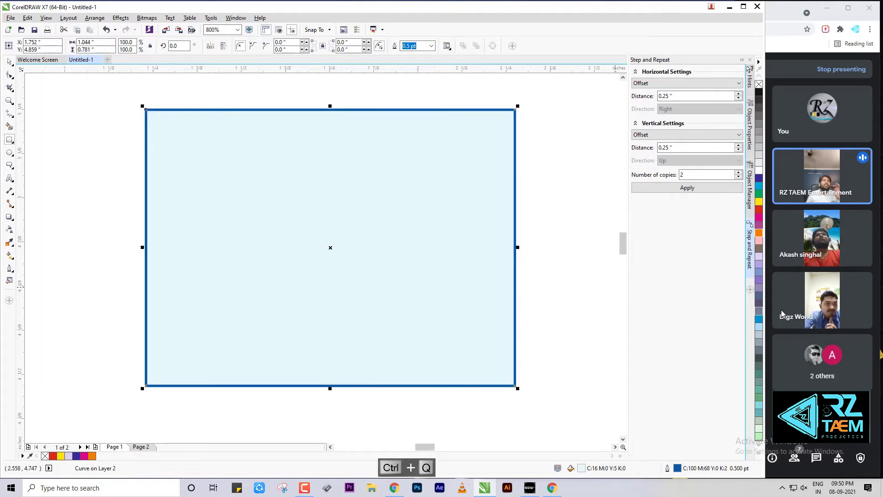
key("ctrl+z")
scroll(122, 96, "up", 2)
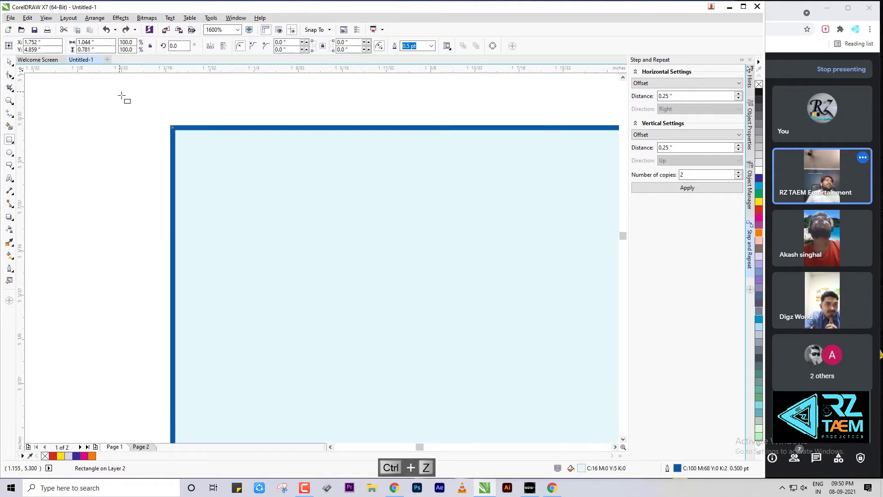
scroll(122, 97, "up", 2)
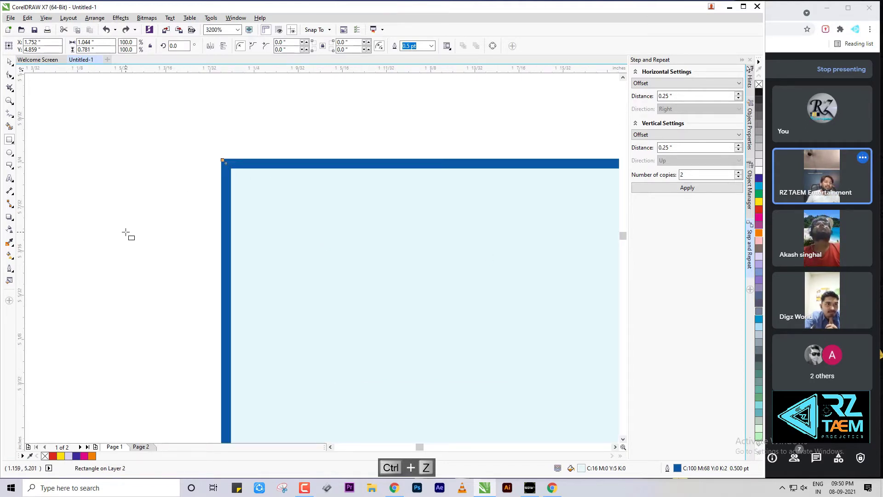
key("ctrl+q")
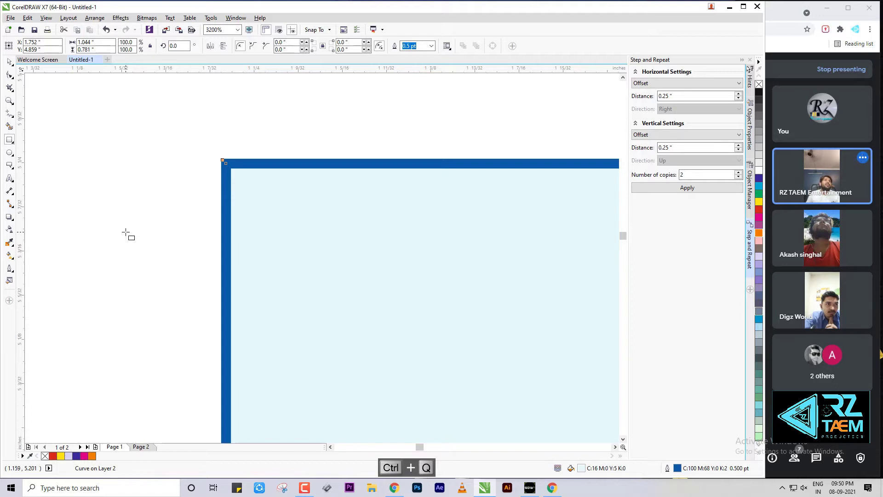
scroll(210, 191, "up", 8)
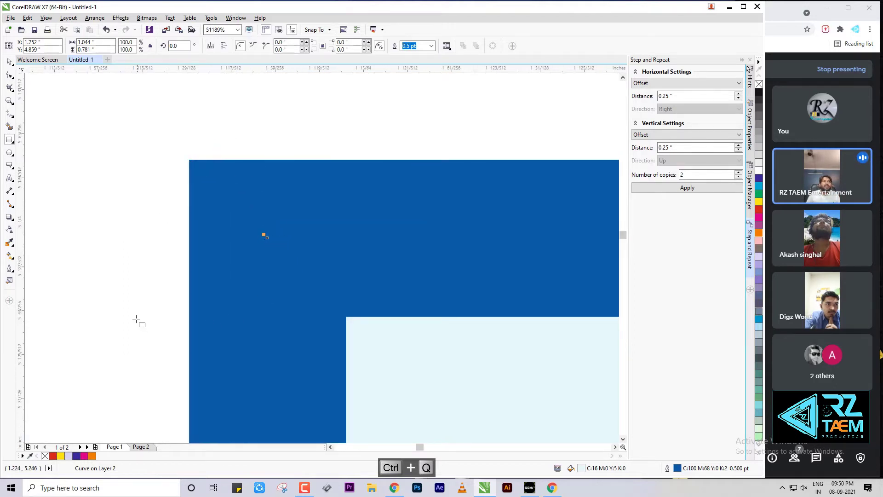
key("ctrl+z")
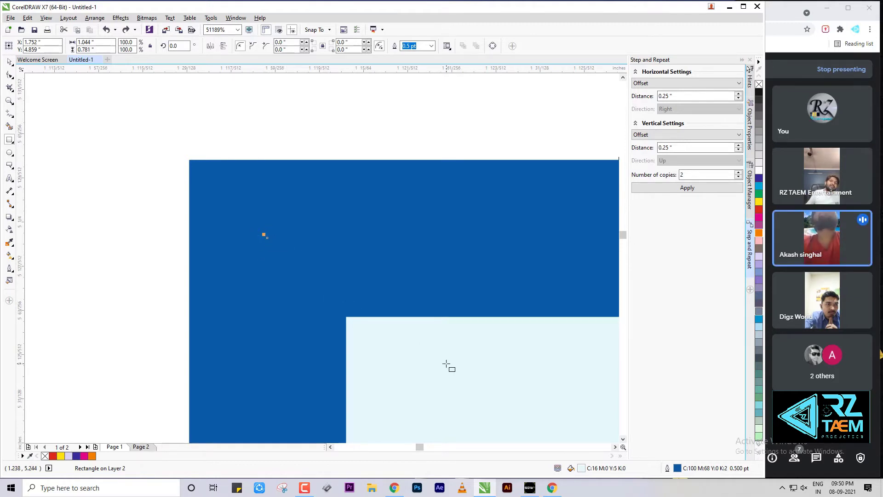
Convert the rectangle to curves and stretch it horizontally to about 2.108 inches wide with the Pick tool
key("ctrl+q")
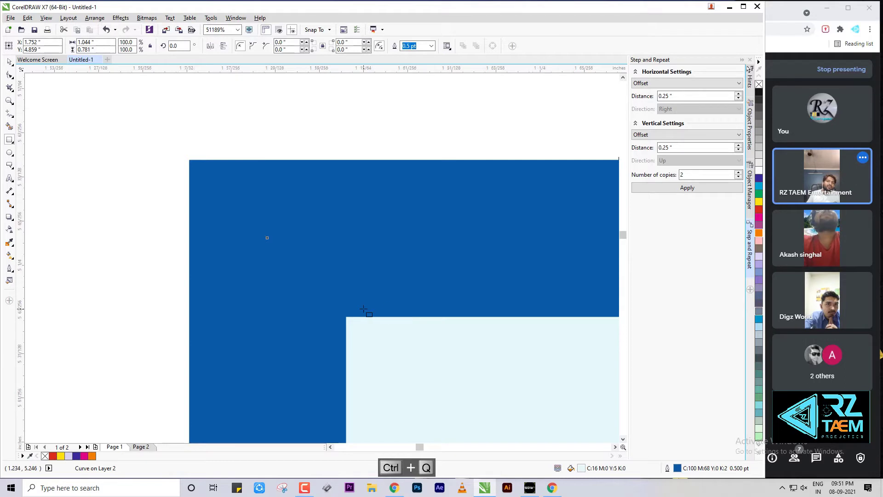
scroll(370, 315, "down", 15)
scroll(393, 334, "up", 1)
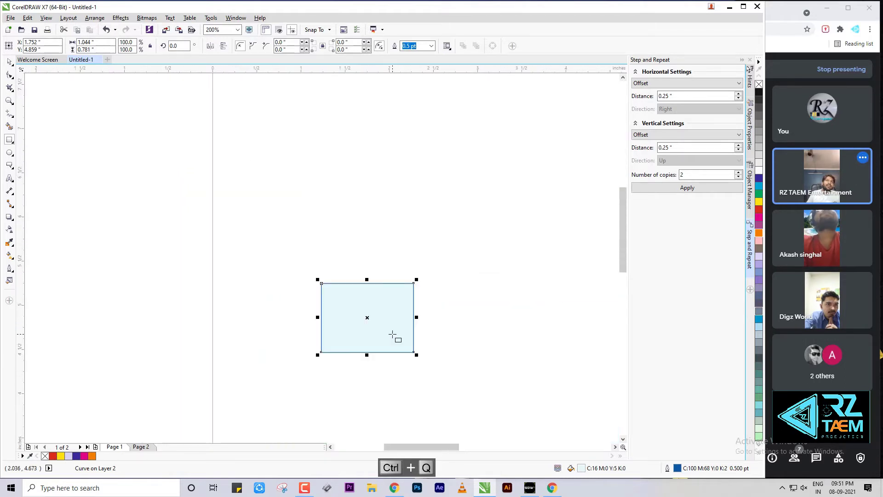
left_click(10, 62)
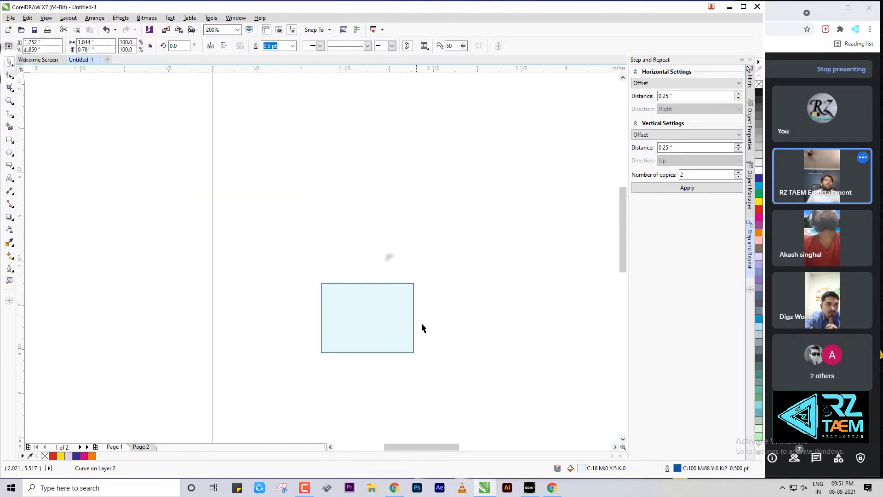
left_click(391, 312)
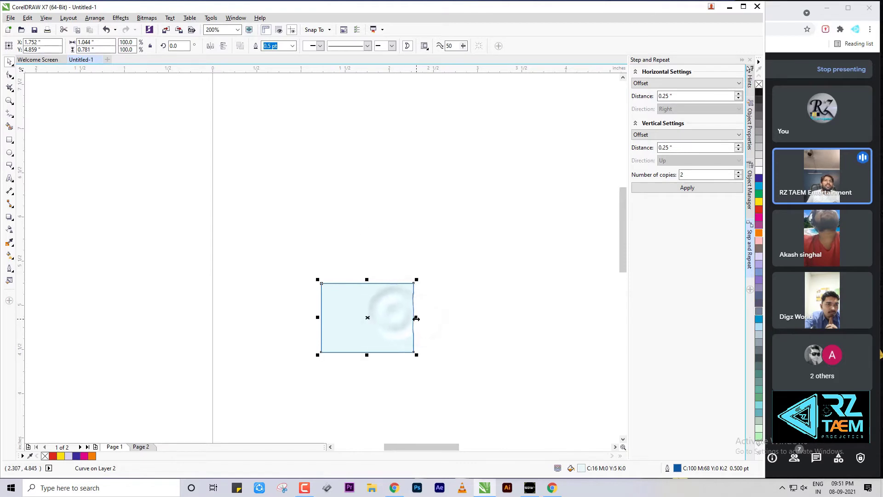
left_click_drag(413, 314, 510, 317)
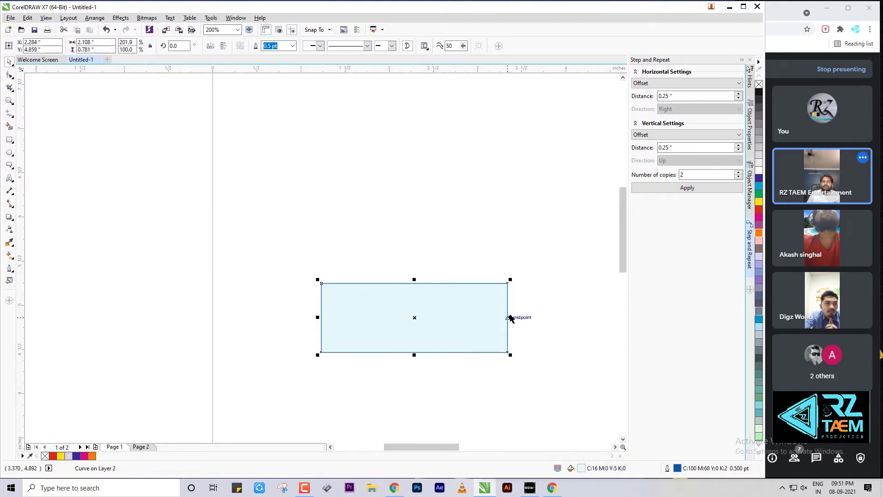
Display the stretched rectangular curve's nodes with the Shape tool, and delete the curve
left_click(10, 75)
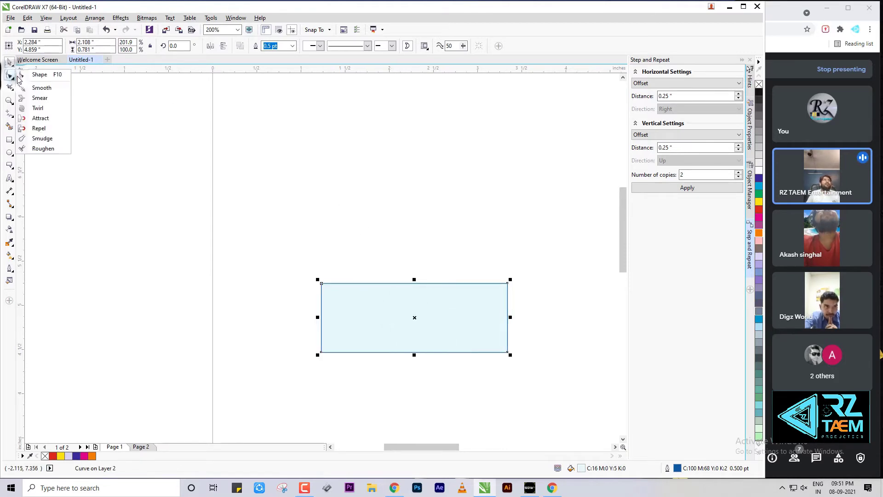
left_click(59, 77)
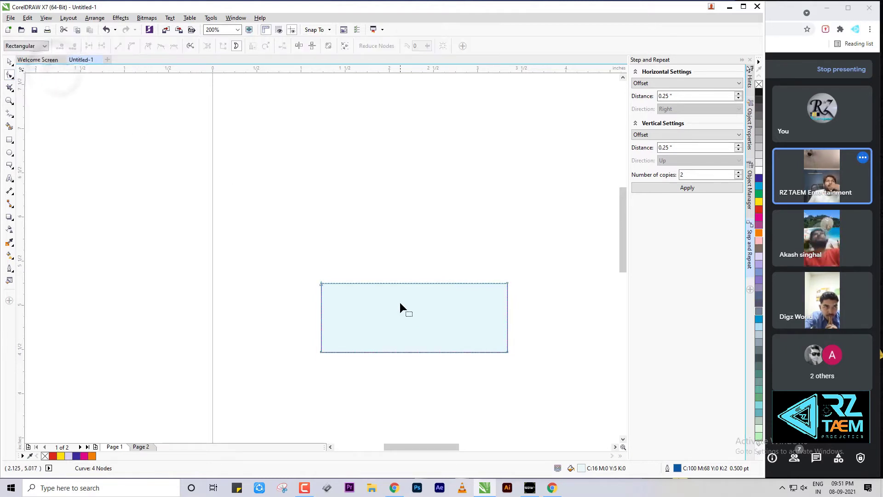
left_click(10, 62)
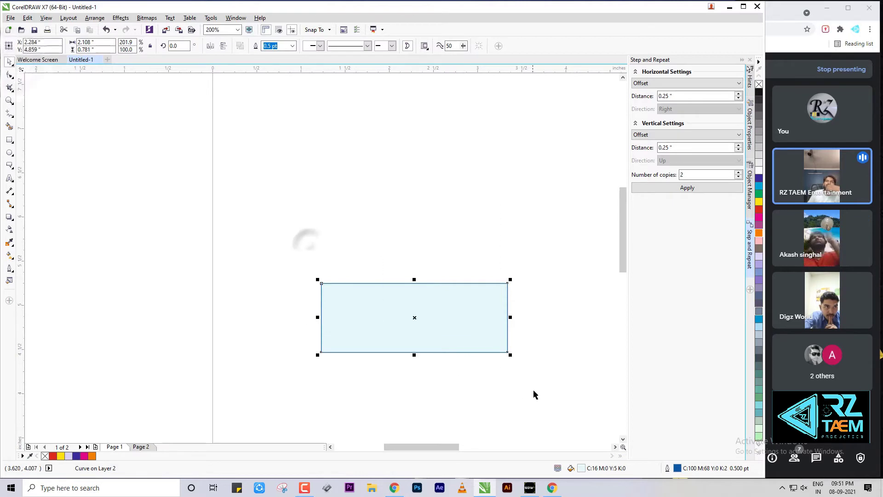
key("Delete")
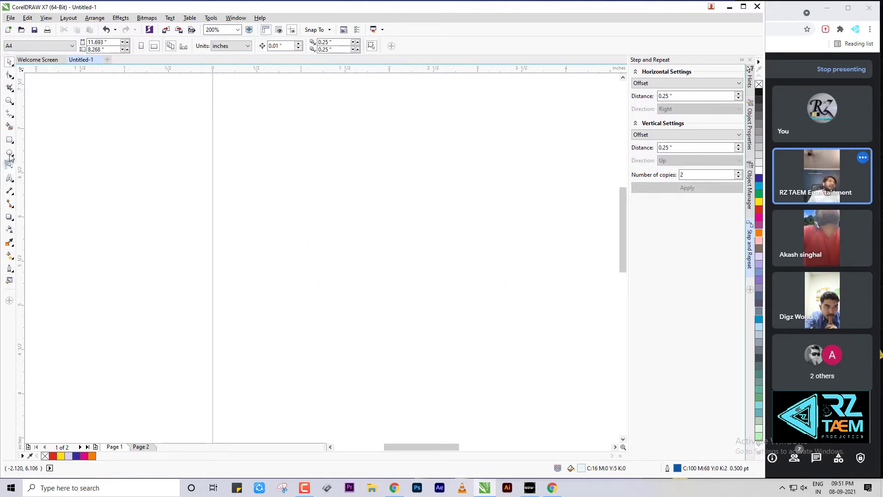
Draw an ellipse about 2.021 by 1.708 inches
left_click(9, 152)
mouse_move(313, 200)
left_mouse_down()
mouse_move(418, 334)
mouse_move(492, 352)
left_mouse_up()
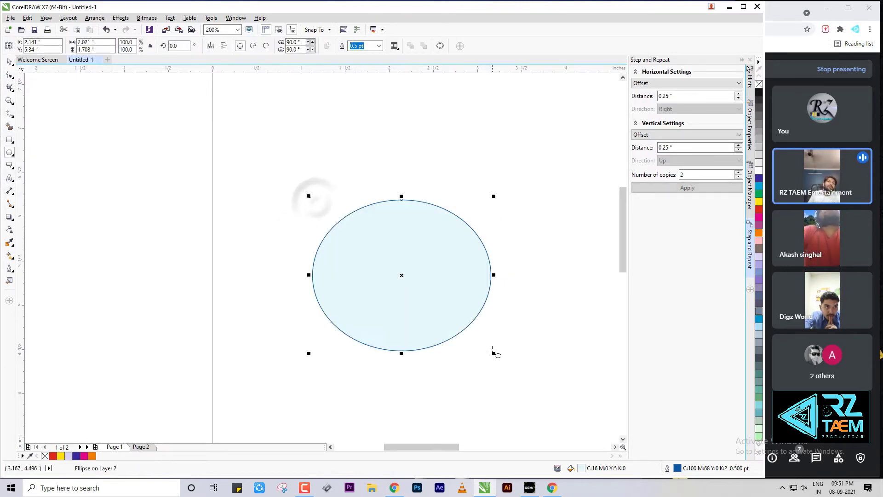
Try opening the ellipse into a pie ending at about 340.3° by moving its node with the Shape tool, and undo it
left_click(9, 75)
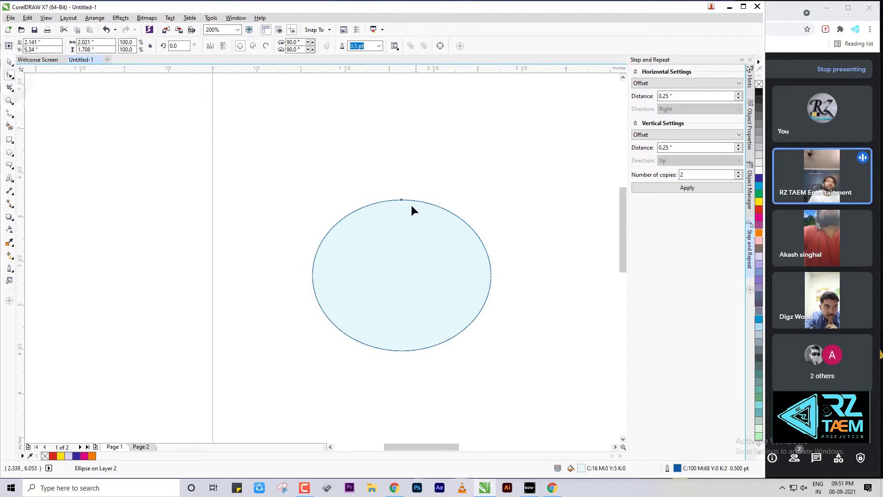
left_click_drag(402, 198, 459, 294)
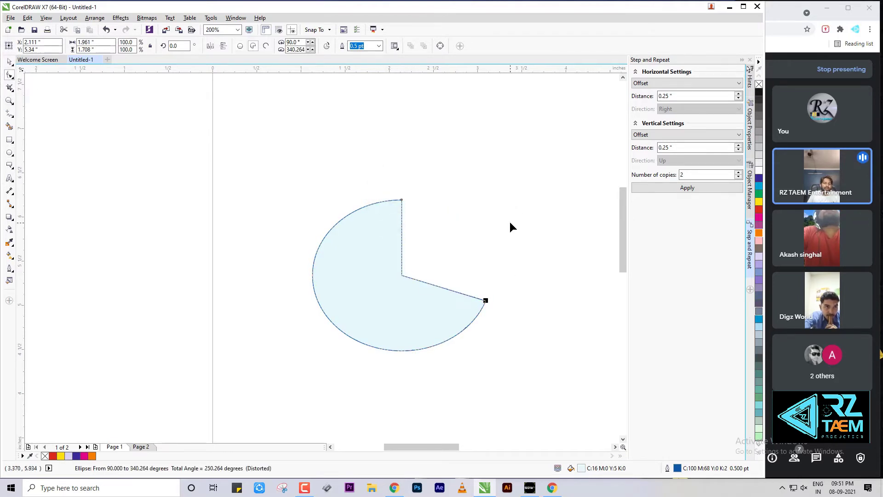
key("ctrl+z")
scroll(401, 200, "up", 2)
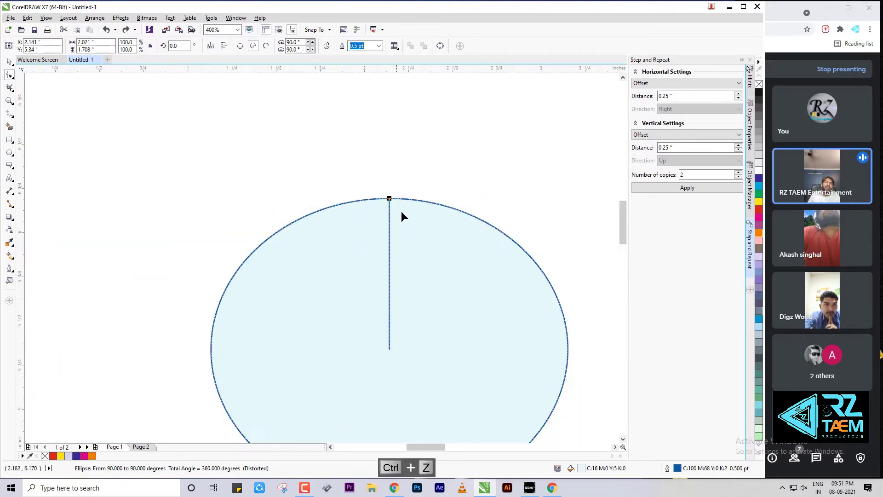
scroll(392, 206, "down", 3)
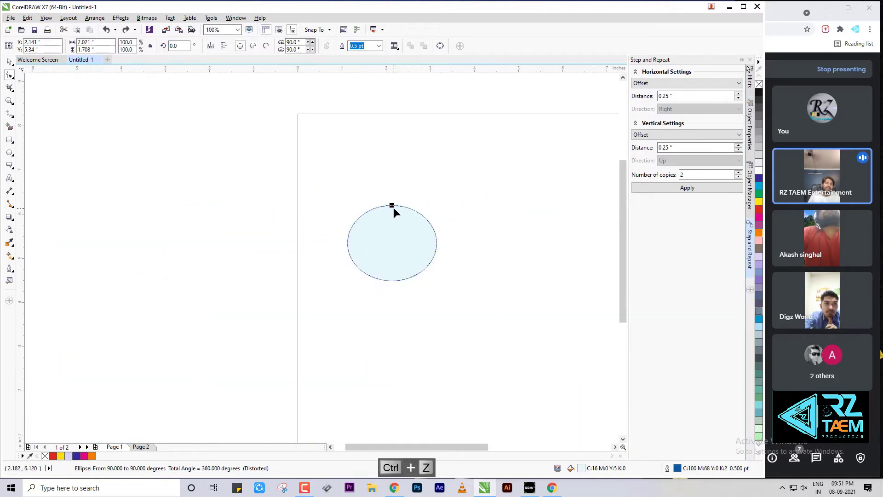
Convert the ellipse to curves and reshape it freely by moving each of its four nodes with the Shape tool
key("ctrl+q")
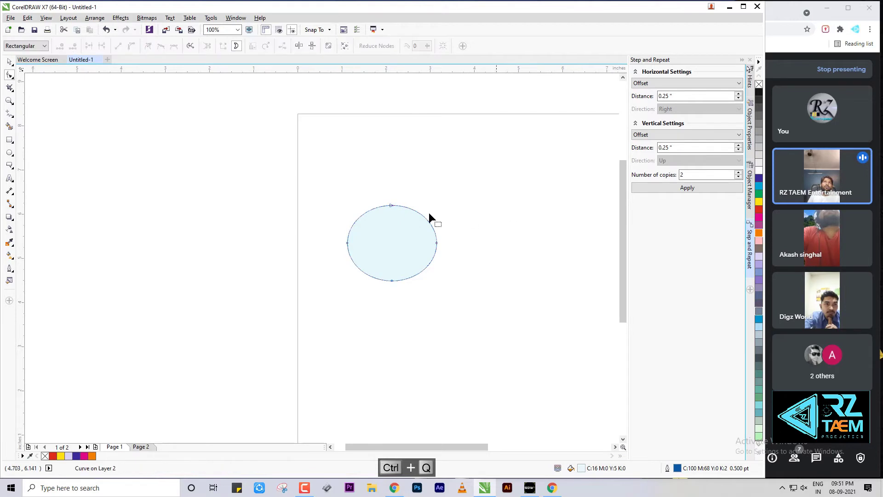
scroll(396, 210, "up", 1)
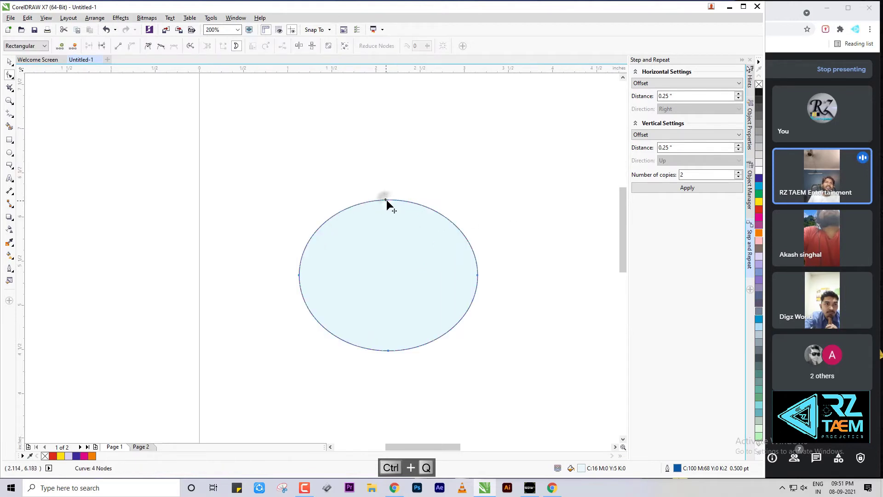
left_click_drag(386, 200, 241, 190)
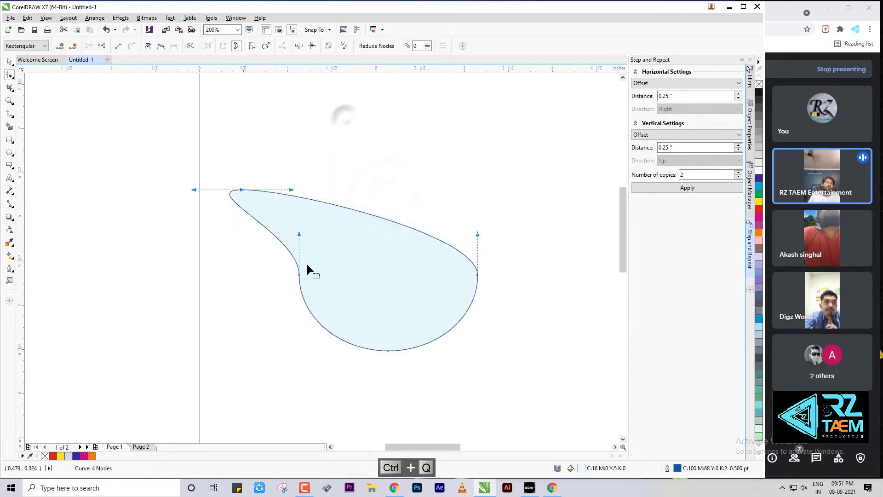
left_click_drag(299, 276, 242, 321)
left_click_drag(388, 351, 316, 282)
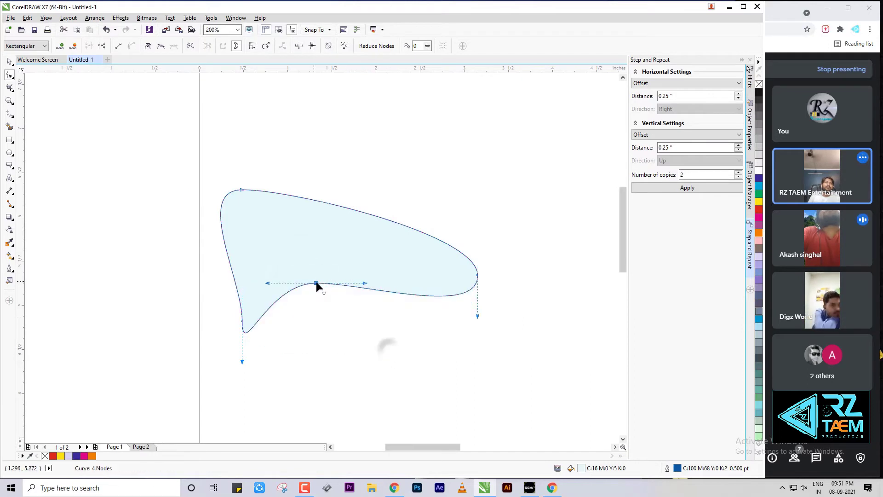
left_click_drag(476, 276, 416, 161)
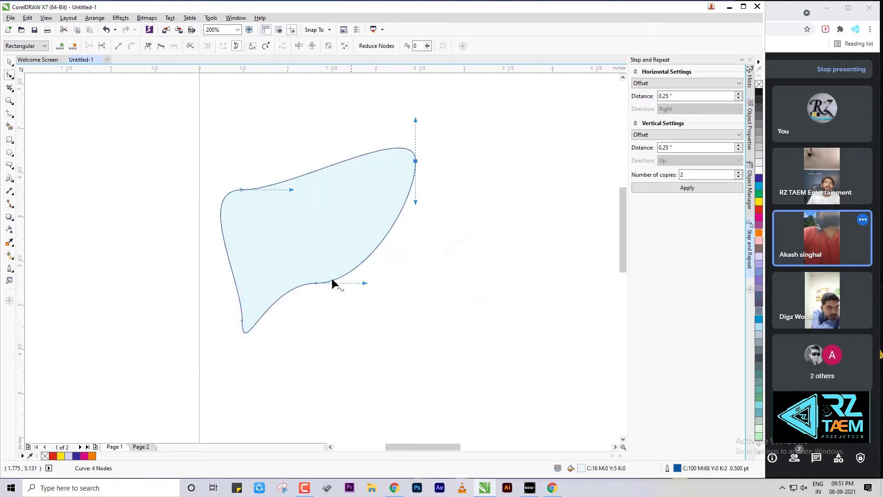
Lengthen the direction handles of the curve's upper-right node and reposition its bottom node to the lower edge of the shape
left_click_drag(316, 282, 338, 201)
left_click_drag(416, 201, 427, 382)
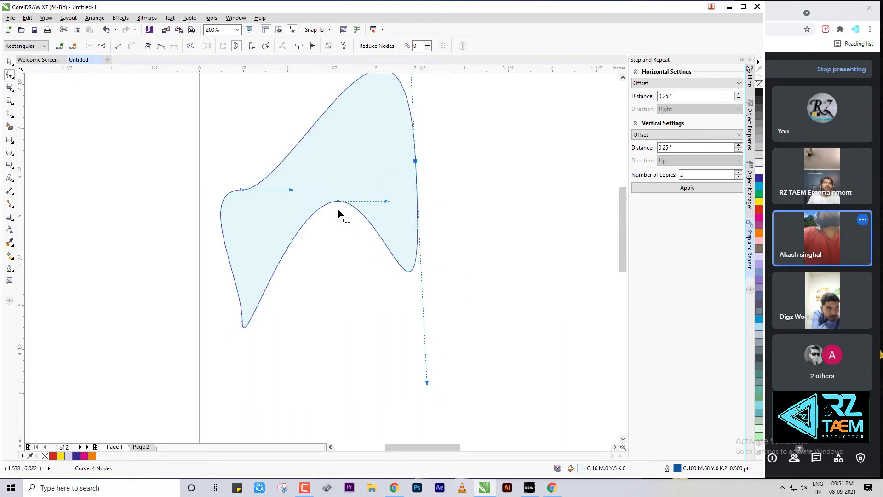
left_click_drag(339, 202, 372, 387)
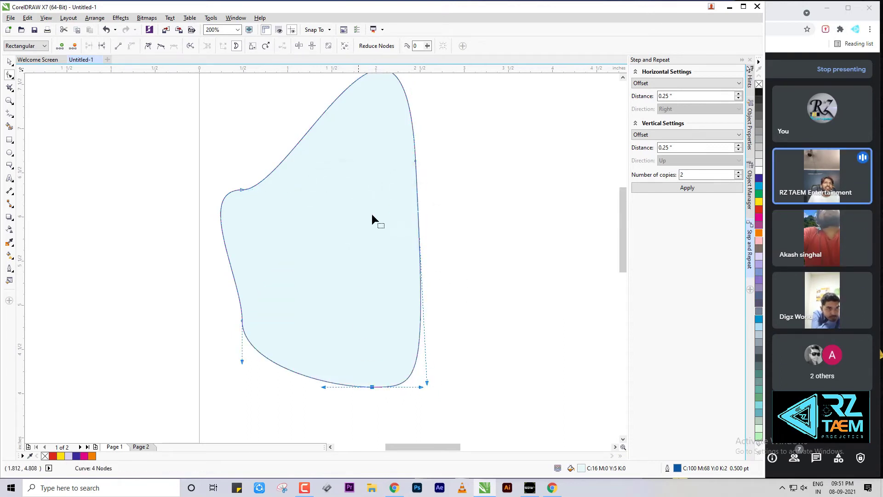
Reshape the curve into a rounder blob by moving its right, upper-left, lower-left and bottom nodes outward with the Shape tool
left_click_drag(415, 161, 499, 237)
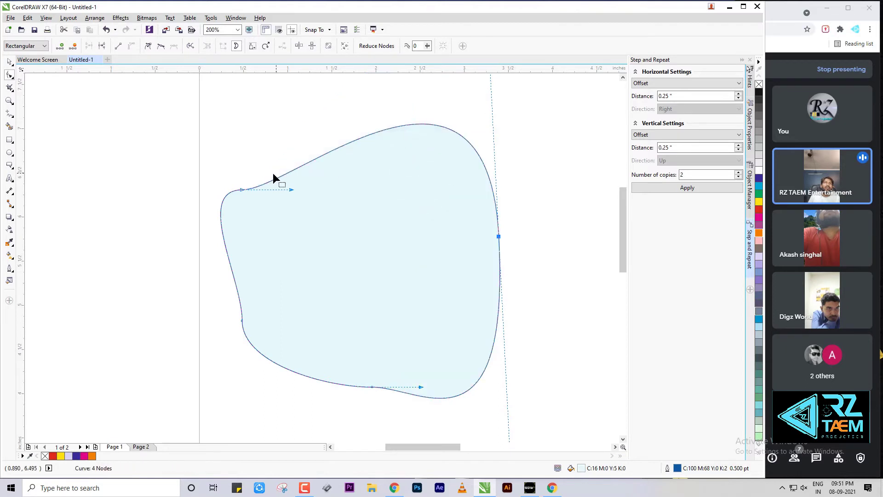
left_click_drag(241, 188, 343, 137)
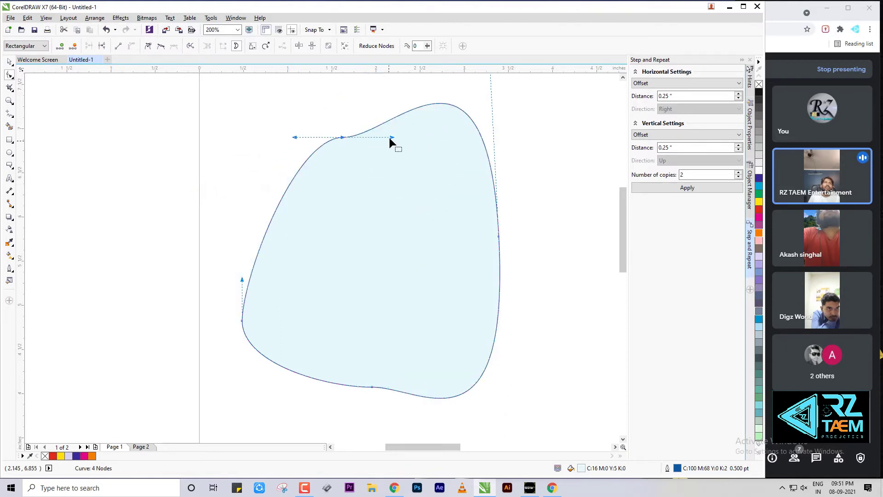
left_click_drag(415, 138, 272, 129)
key("ctrl+z")
left_click_drag(241, 319, 223, 331)
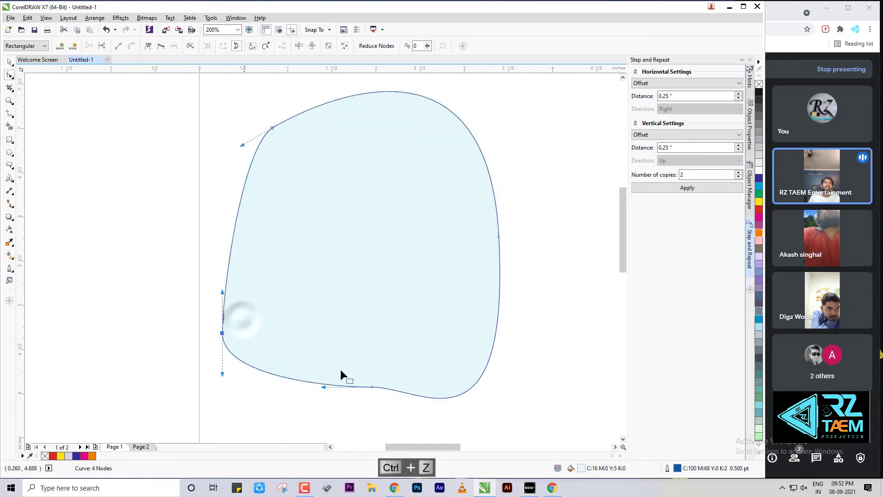
left_click_drag(371, 386, 365, 422)
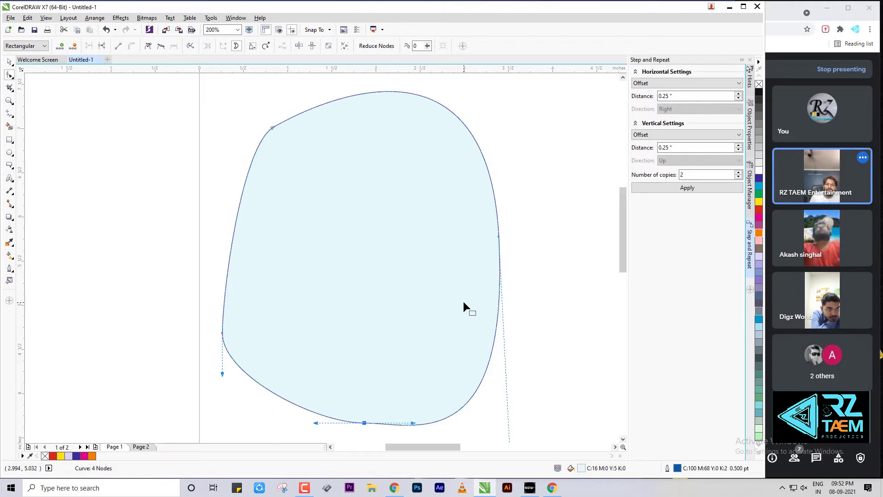
Move the bottom node up into the shape, the upper-left node down to the lower-left end, and the right node slightly down
left_click(554, 336)
left_click(403, 403)
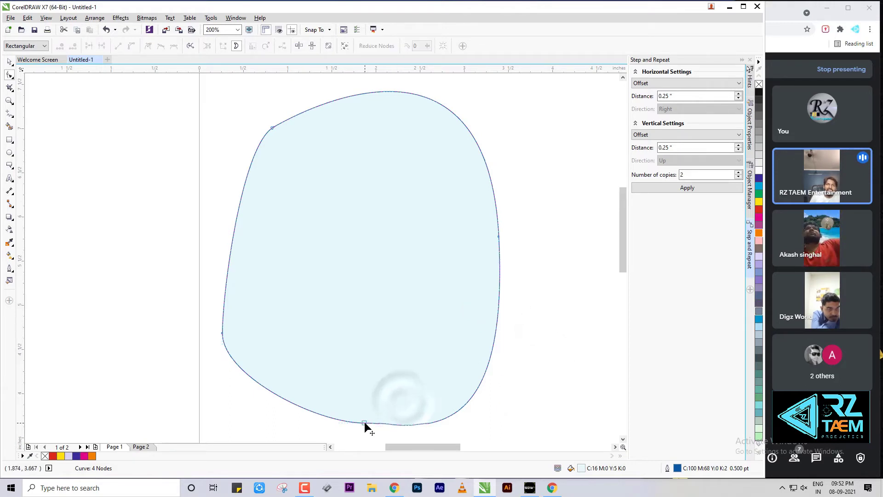
left_click_drag(364, 422, 369, 322)
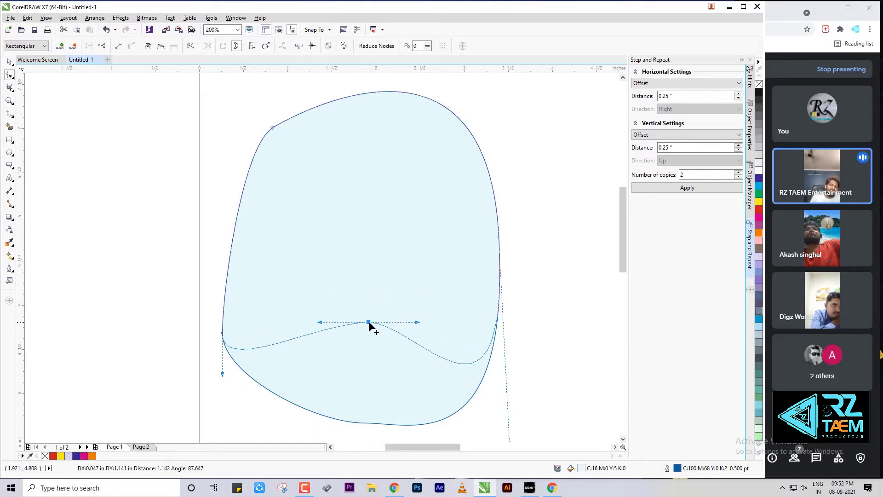
left_click_drag(368, 322, 368, 321)
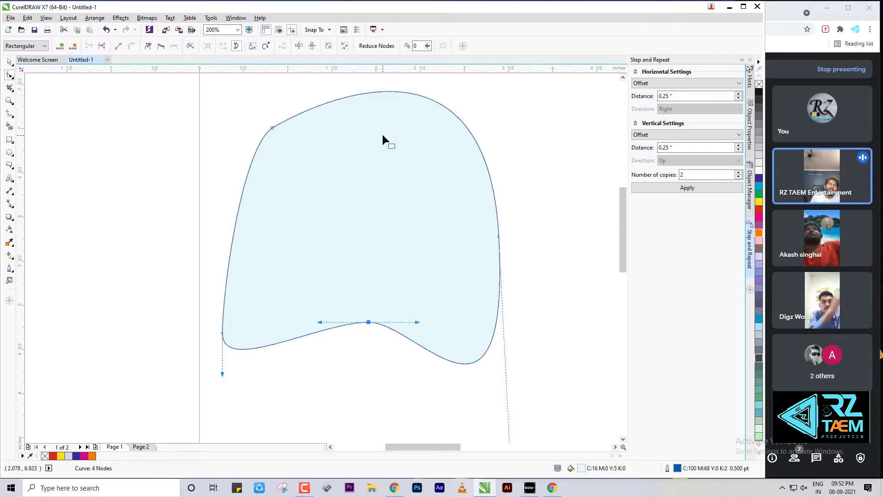
left_click_drag(273, 127, 214, 307)
left_click_drag(498, 239, 496, 261)
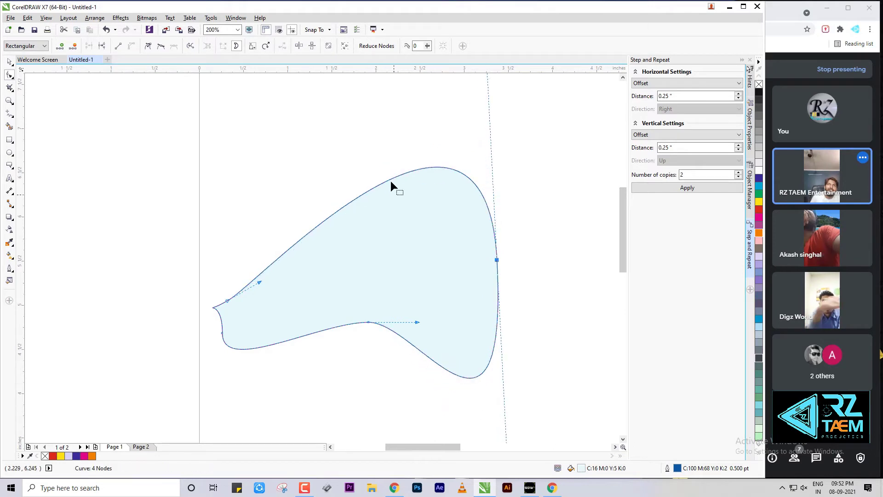
Add a node on the curve's upper edge and lower it together with the right node to form a slim horizontal band
left_click(419, 171)
double_click(425, 174)
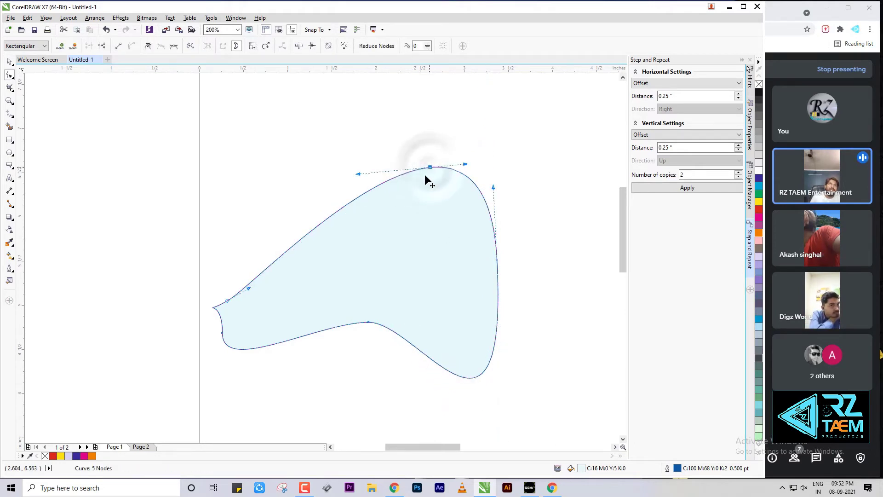
left_click_drag(425, 174, 375, 265)
left_click(496, 261)
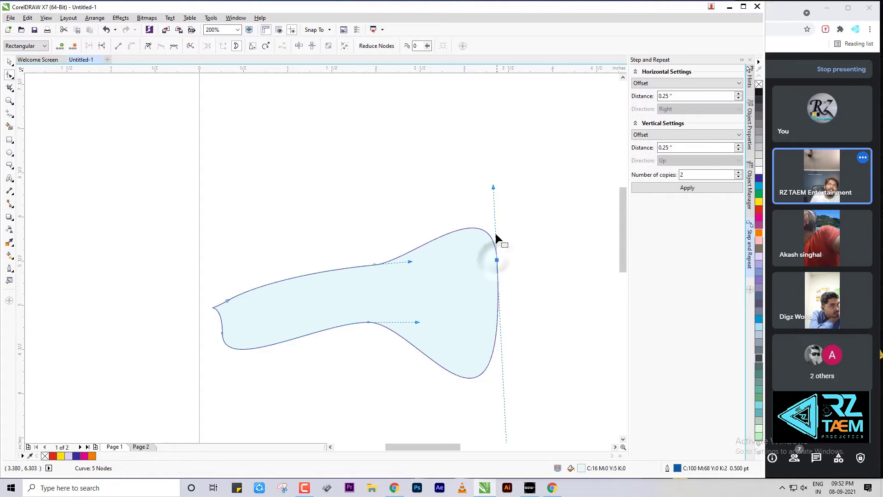
left_click_drag(497, 259, 489, 290)
scroll(498, 313, "down", 3)
scroll(474, 259, "up", 3)
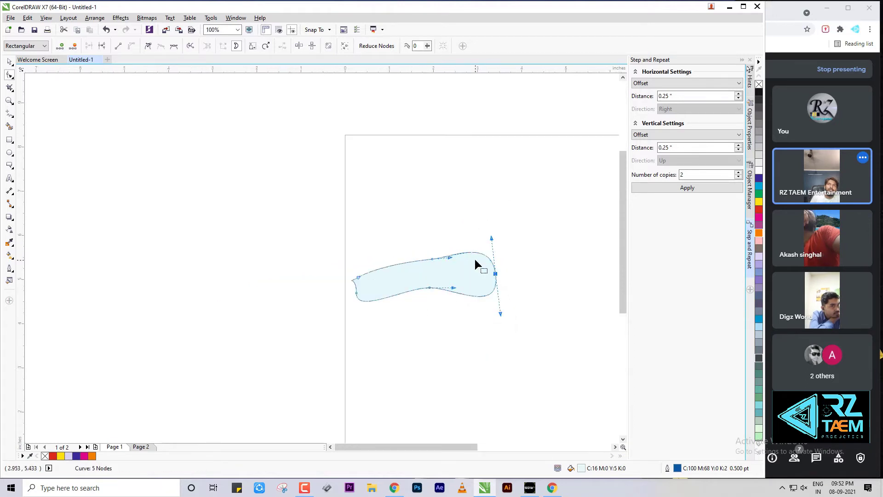
Add nodes along the band's lower edge near its right end and pull the middle one down to form a short leg
scroll(491, 290, "down", 1)
double_click(467, 338)
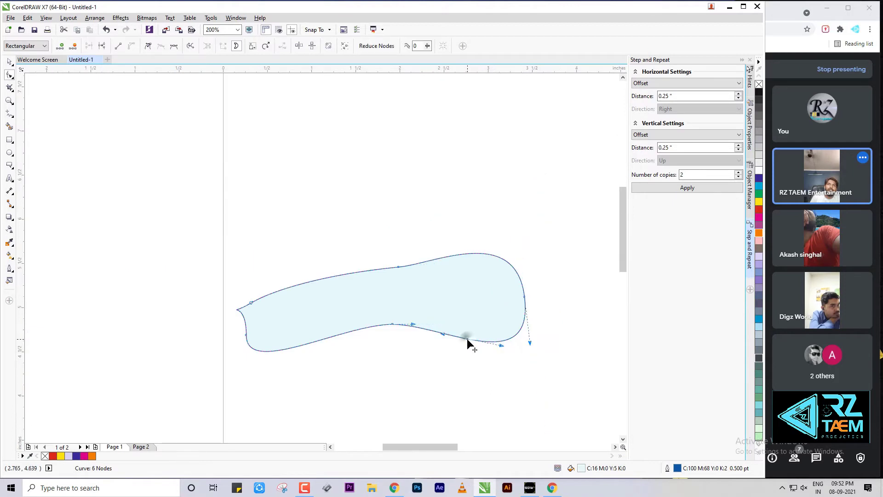
double_click(513, 336)
left_click_drag(493, 342, 489, 380)
left_click_drag(506, 341, 480, 384)
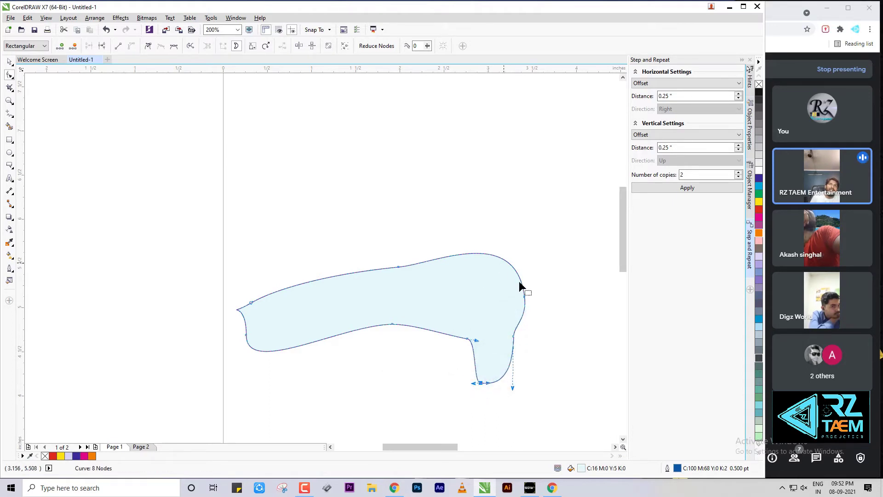
Adjust the right node's upper direction handle, and delete the right and upper-left nodes to round both ends of the band
left_click_drag(516, 224, 505, 266)
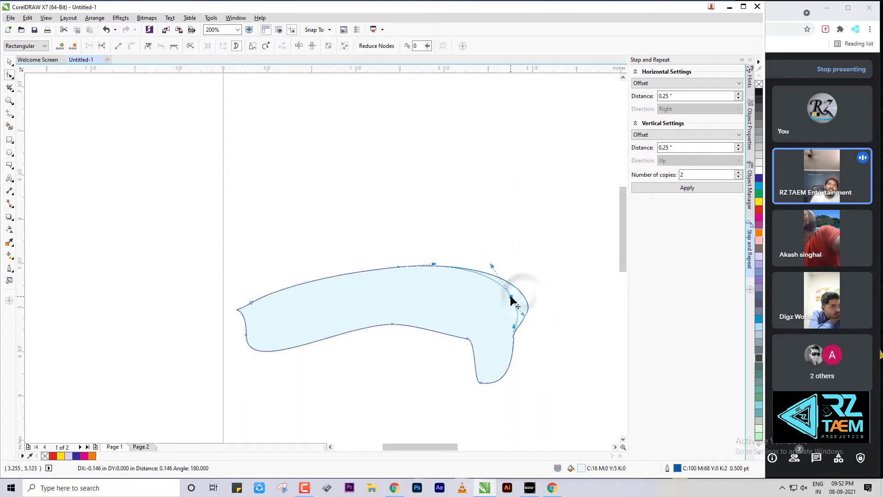
double_click(510, 296)
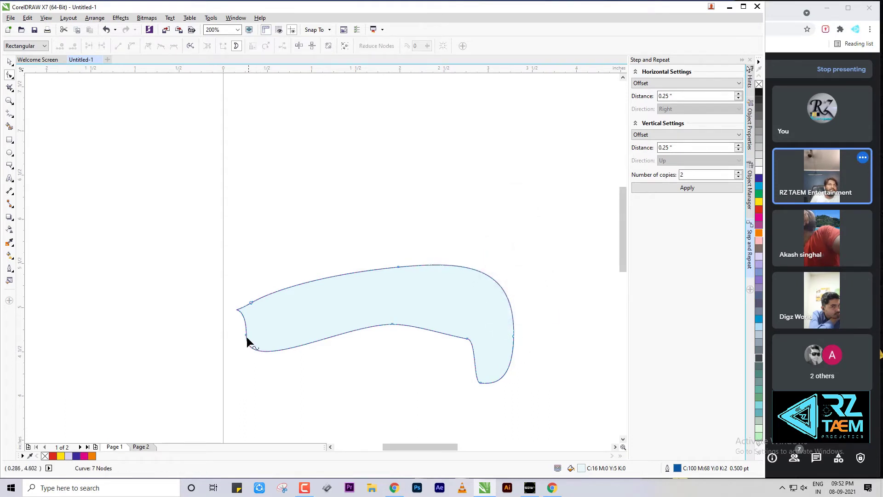
double_click(251, 302)
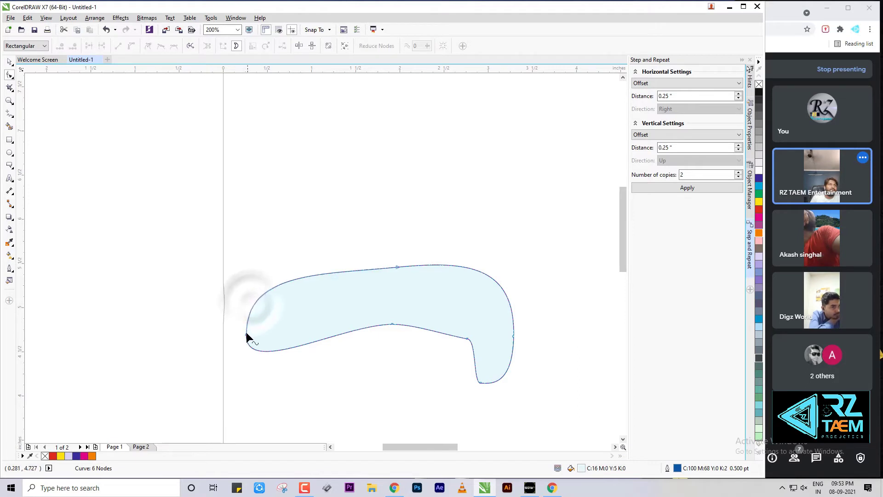
Add nodes along the lower-left edge, pull one down to form a matching leg, and delete the extra node on its outer side
double_click(255, 349)
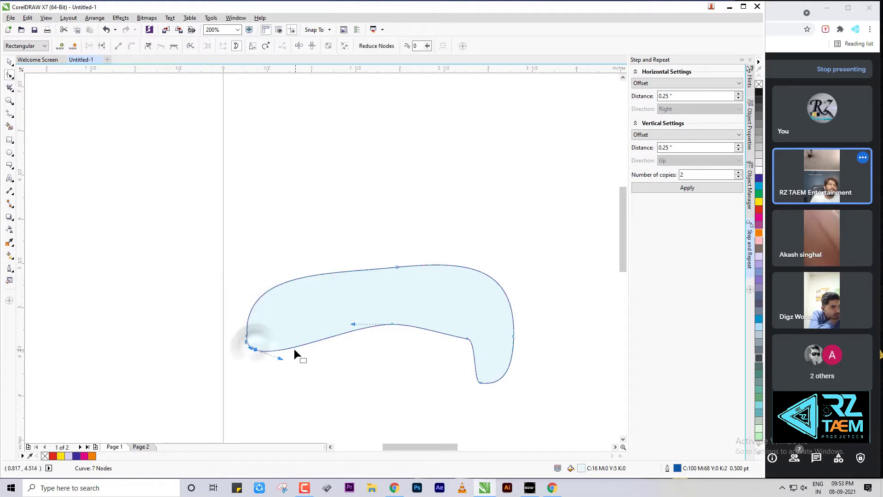
double_click(275, 349)
double_click(269, 351)
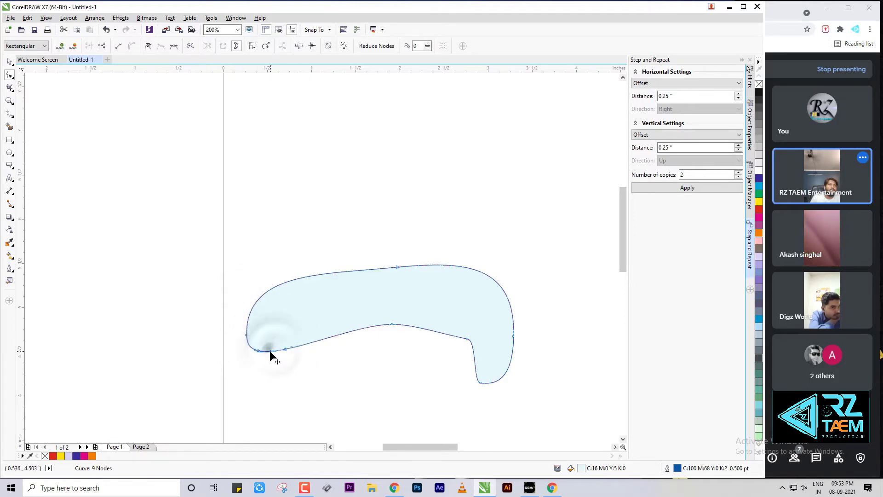
left_click_drag(272, 377, 246, 386)
double_click(255, 351)
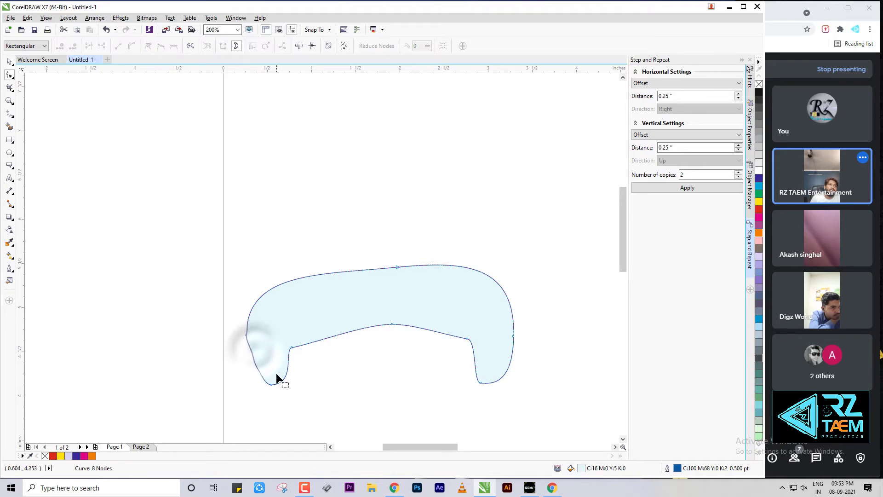
Shift the middle nodes of the band's lower and upper edges slightly left to center them between the two legs
left_click_drag(391, 324, 373, 326)
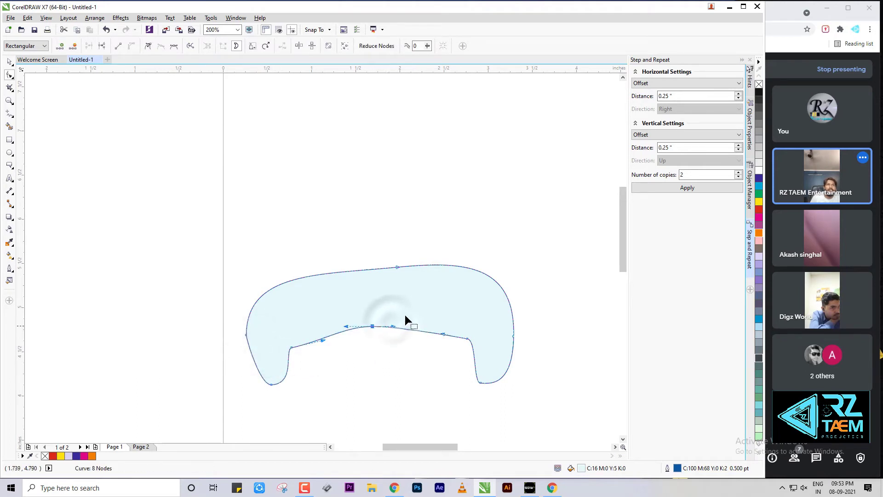
left_click_drag(394, 265, 376, 266)
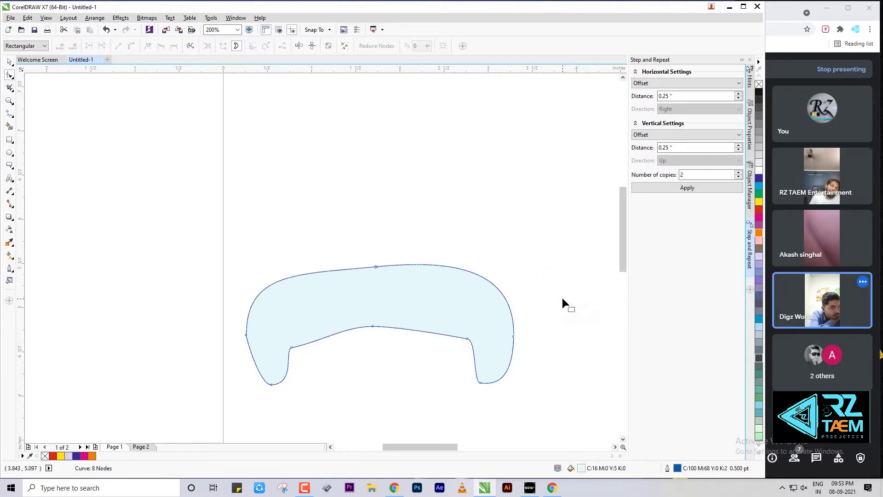
scroll(427, 313, "up", 1)
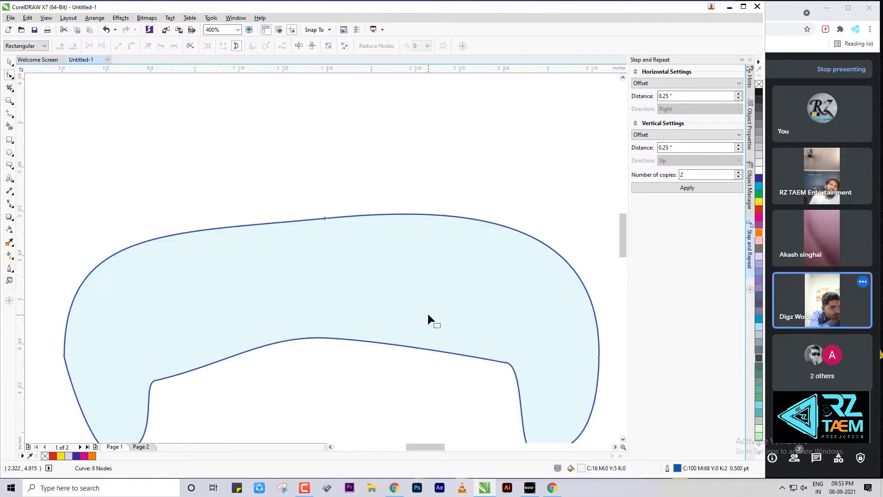
scroll(428, 314, "down", 1)
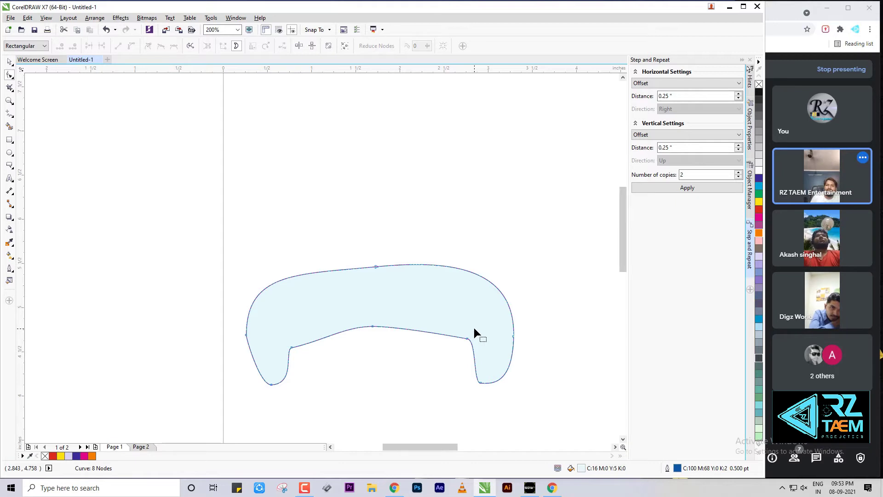
left_click(13, 61)
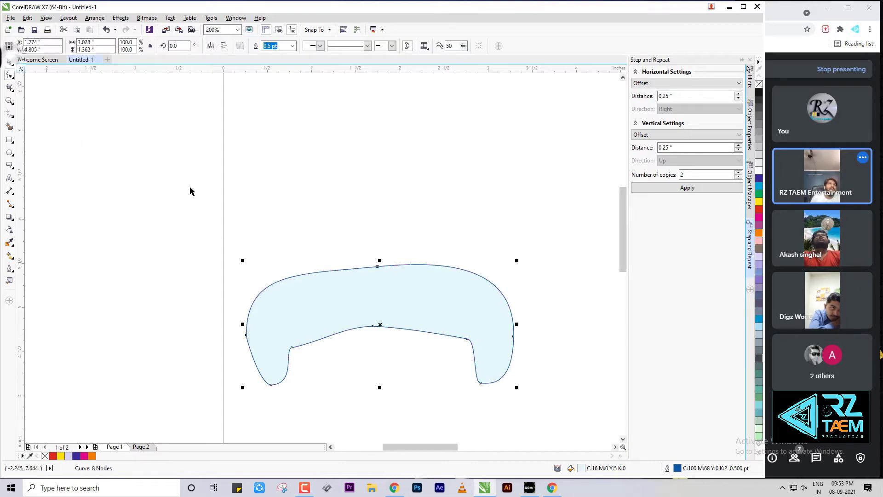
left_click_drag(189, 190, 558, 415)
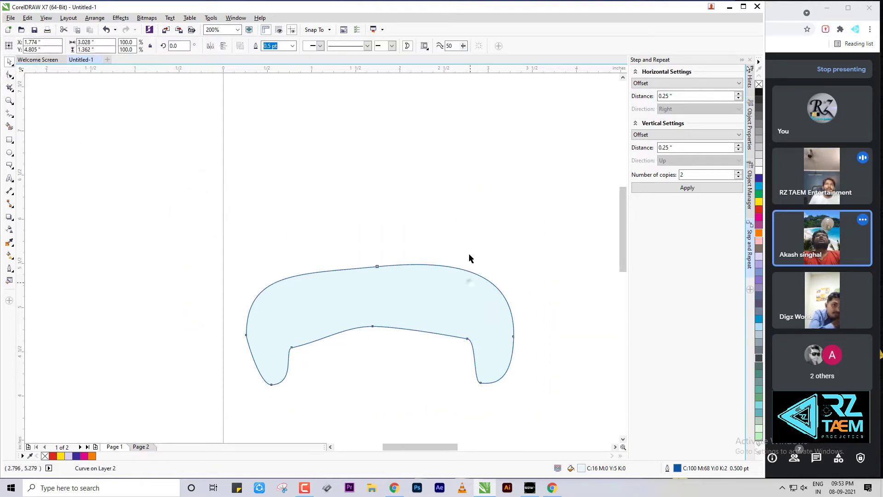
left_click(461, 321)
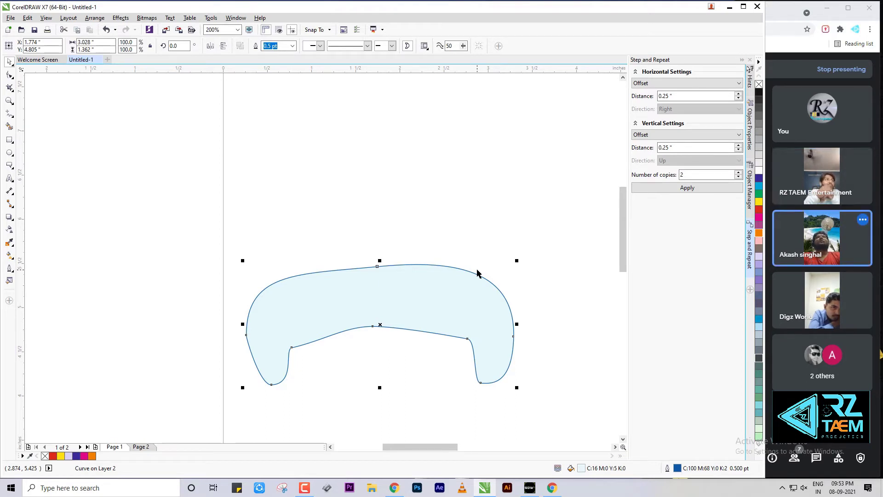
right_click(479, 270)
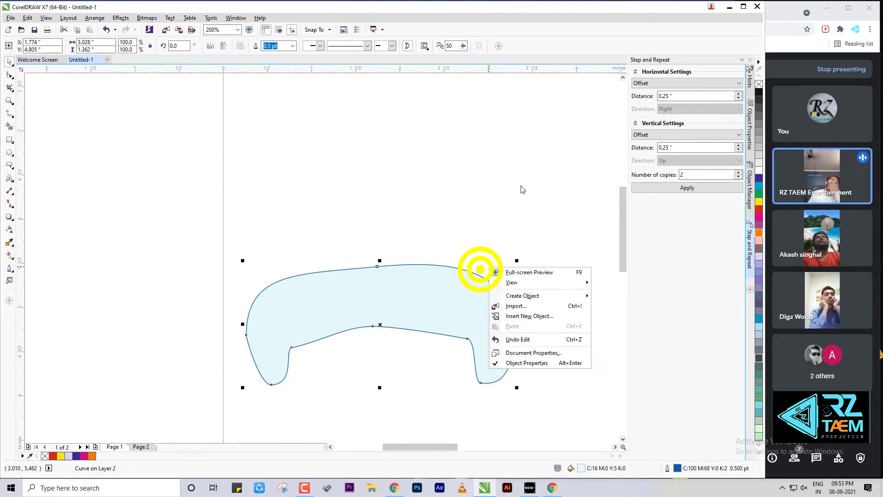
Raise the band's top middle node and its inner middle node with the Shape tool to form a tall, narrow arch
left_click(9, 75)
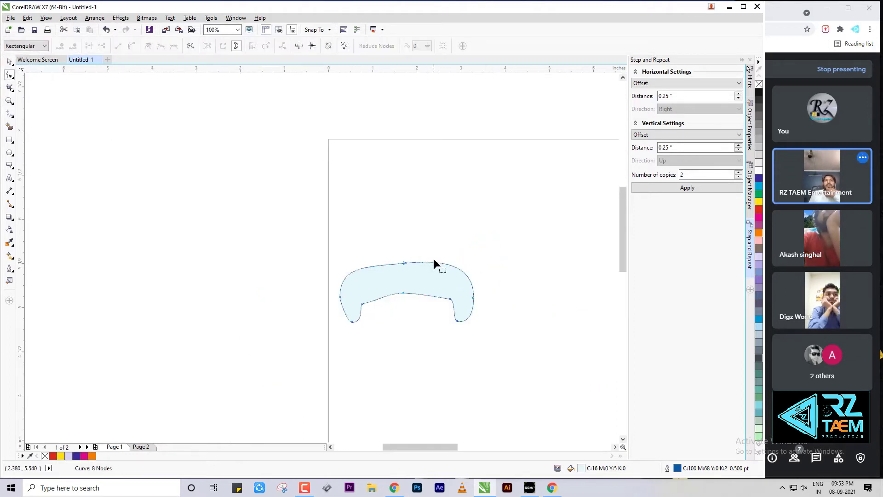
left_click_drag(375, 265, 374, 188)
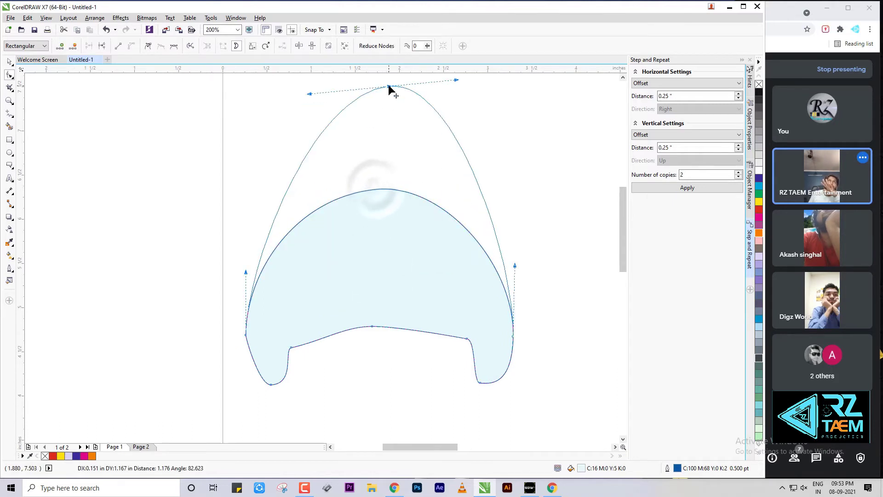
left_click_drag(372, 326, 397, 133)
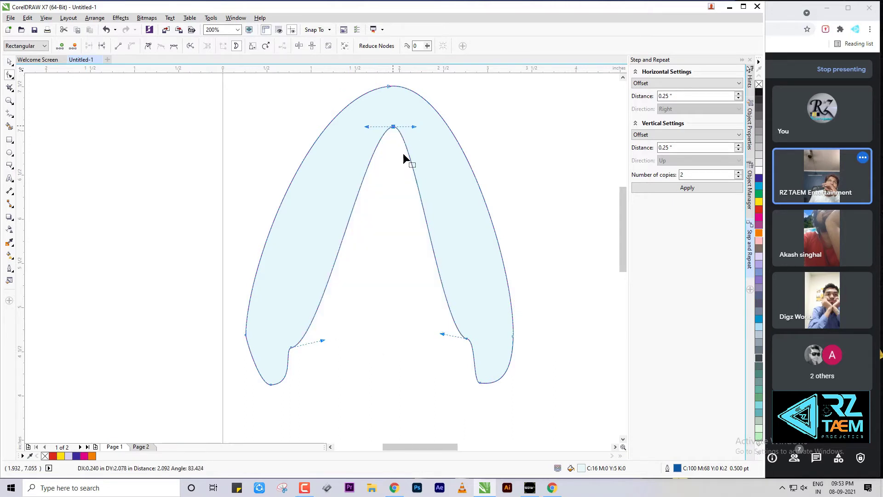
scroll(466, 296, "down", 1)
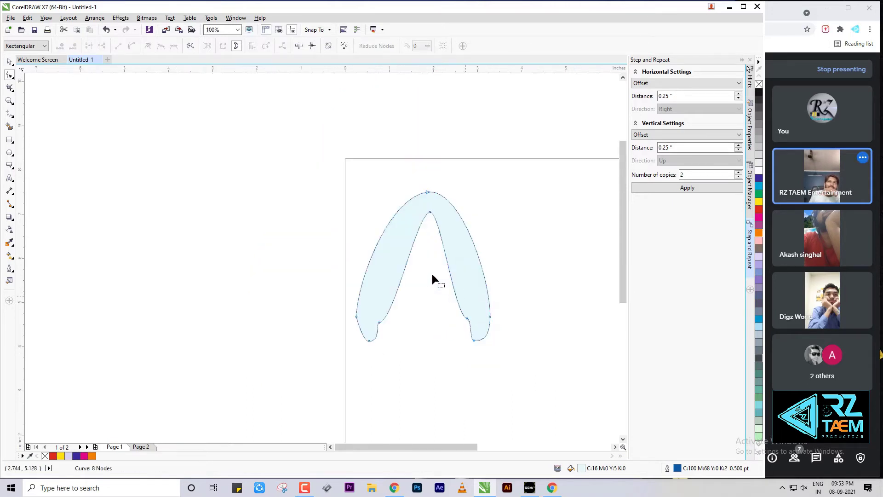
left_click(425, 192)
scroll(427, 193, "up", 2)
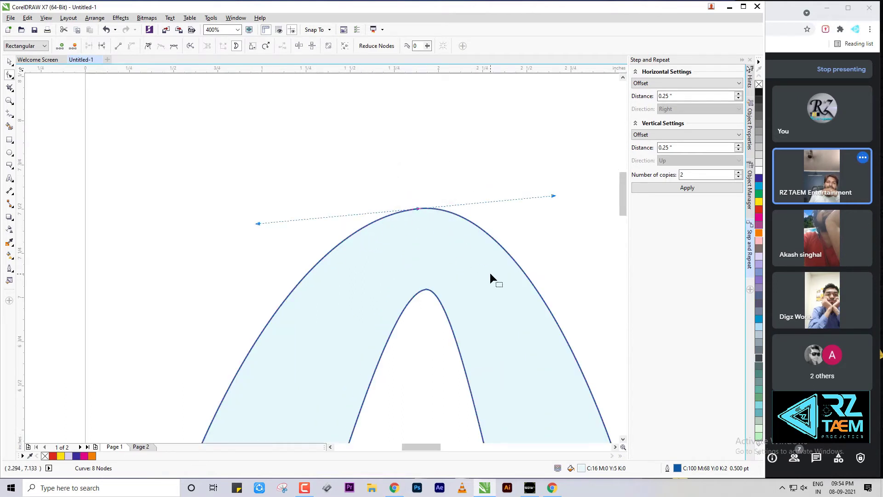
Select all nodes of the arch and convert its curve segments to straight lines
scroll(464, 241, "down", 2)
left_click_drag(306, 199, 561, 392)
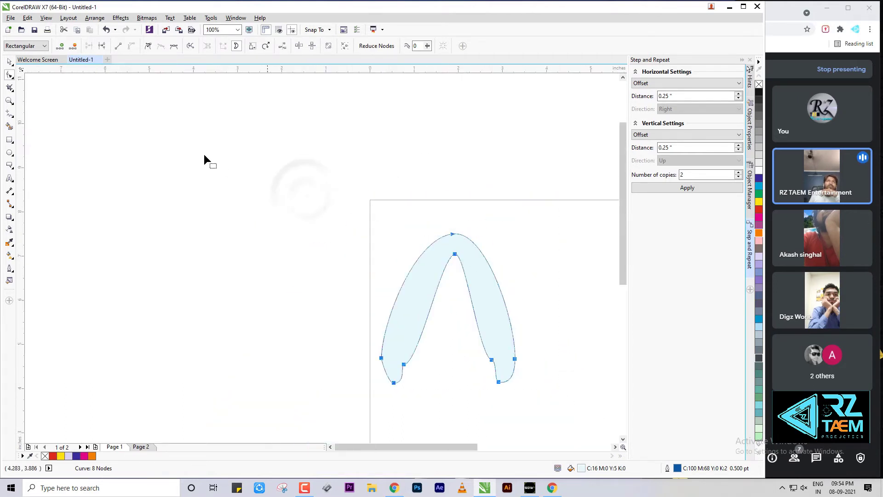
left_click(119, 48)
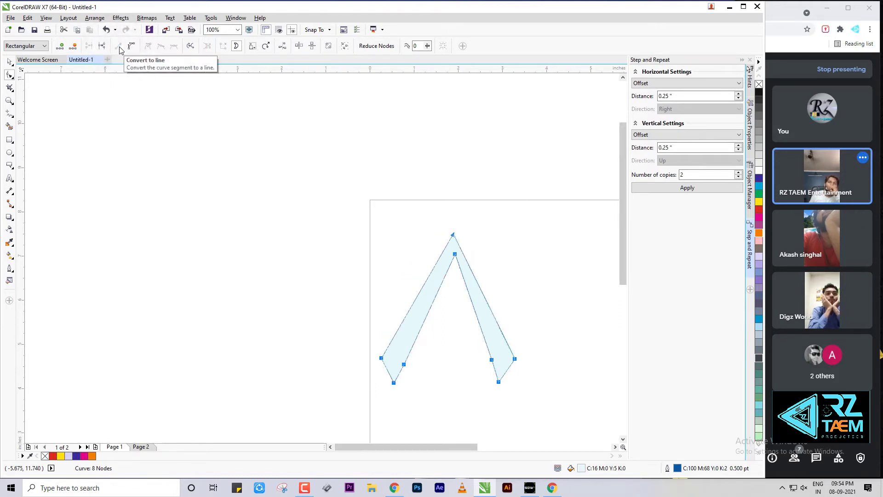
scroll(416, 340, "up", 2)
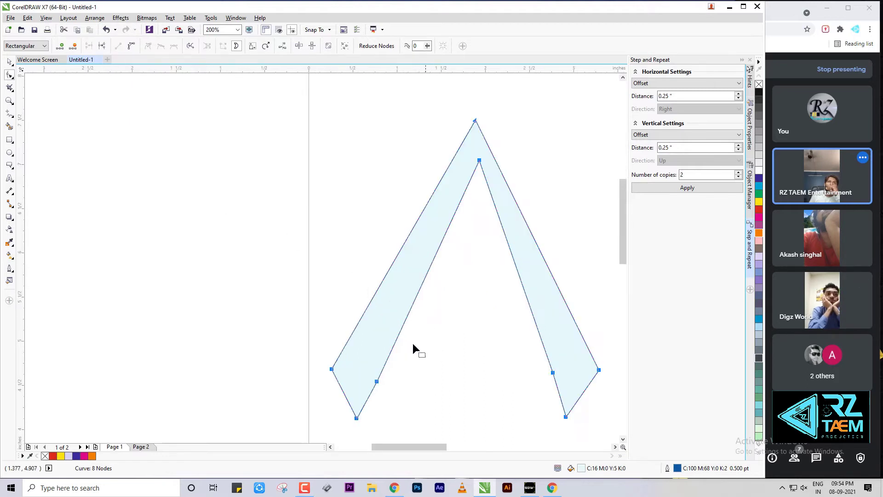
Delete the lowest node of each leg and move the outer foot corners down to flatten both feet
double_click(357, 417)
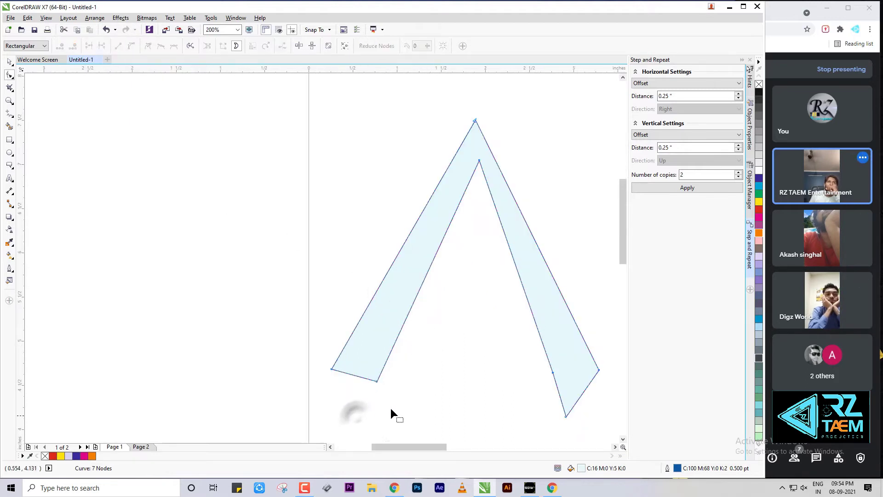
double_click(565, 417)
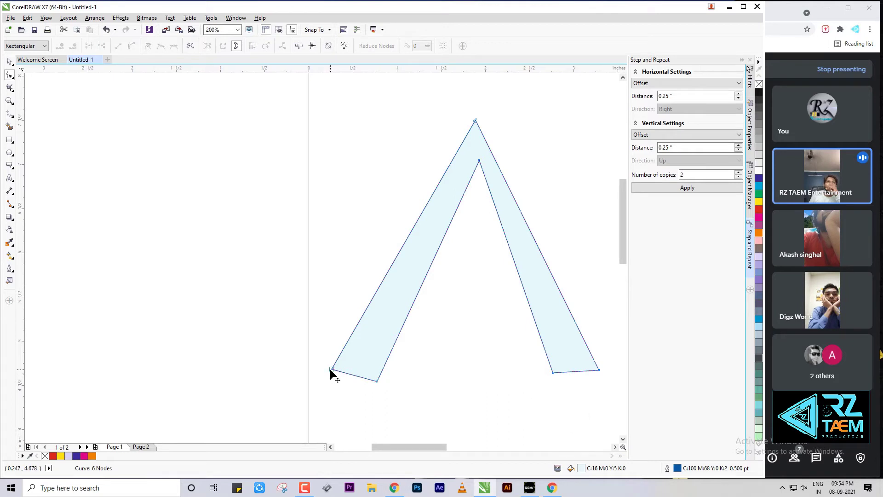
left_click_drag(330, 369, 329, 382)
left_click_drag(597, 370, 575, 378)
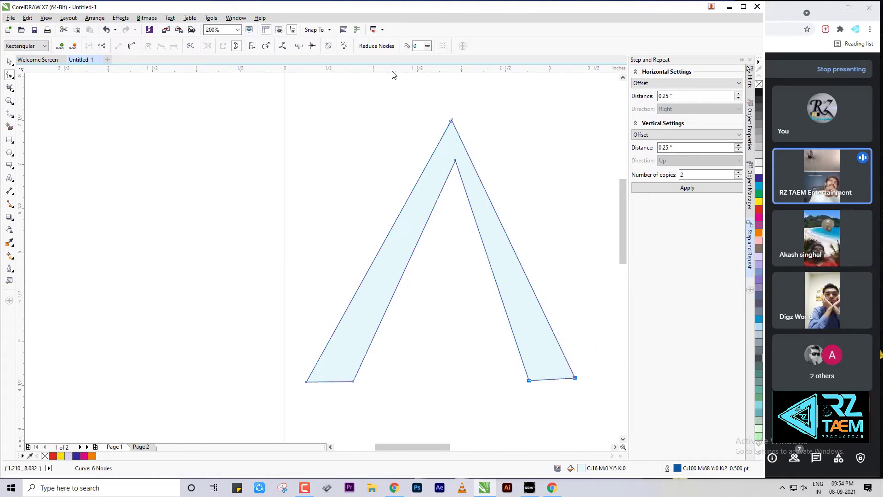
Place a horizontal guideline at the feet and move the left foot's outer corner node onto it
left_click_drag(385, 72, 354, 381)
scroll(316, 383, "up", 5)
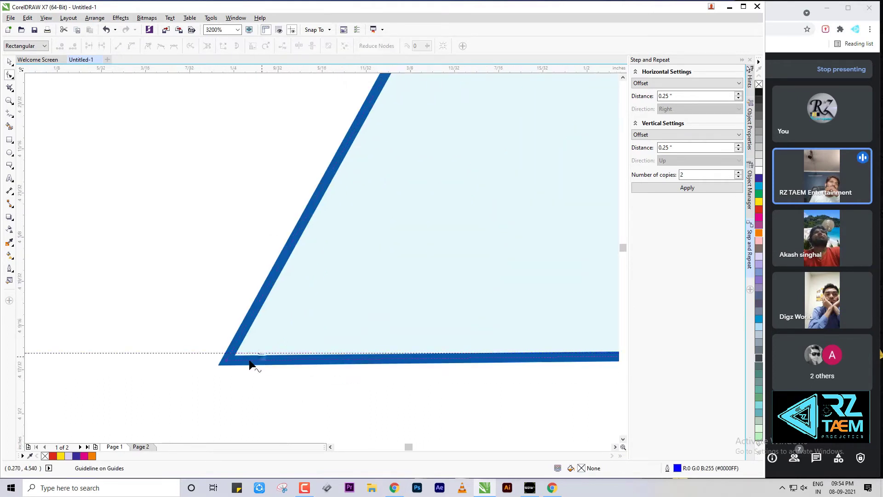
left_click_drag(227, 361, 229, 353)
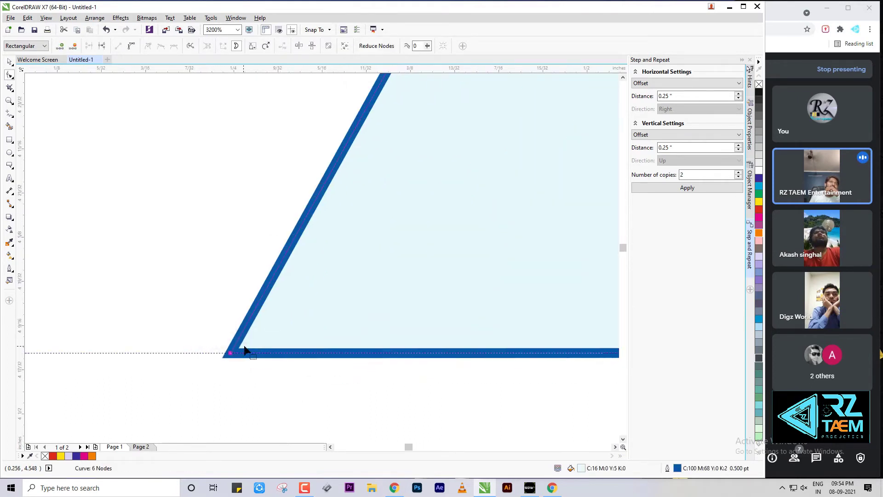
scroll(276, 309, "down", 5)
scroll(314, 308, "up", 2)
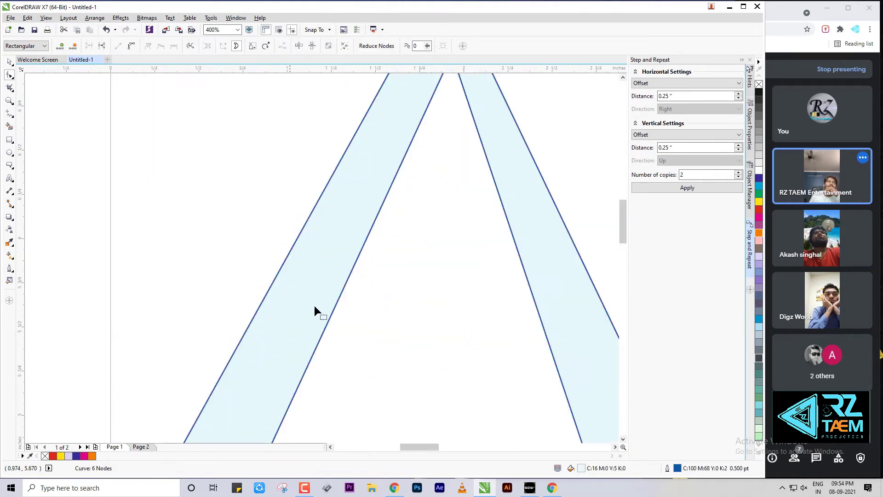
Remove the shape's outline and move both bottom nodes of the right leg onto the horizontal guideline
right_click(758, 85)
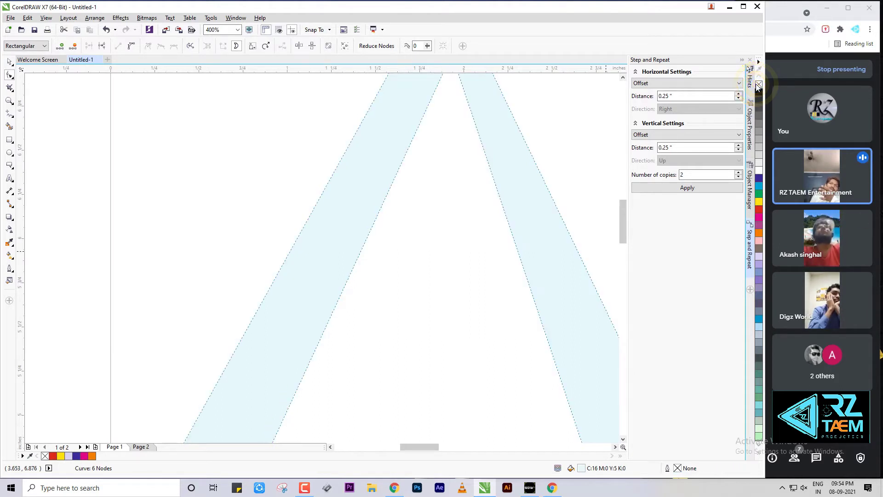
scroll(474, 159, "down", 3)
scroll(528, 241, "up", 4)
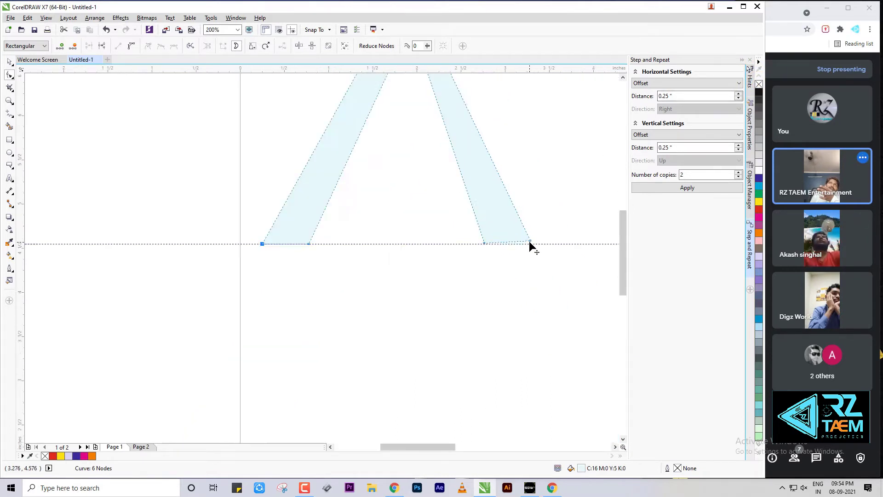
left_click_drag(534, 237, 540, 251)
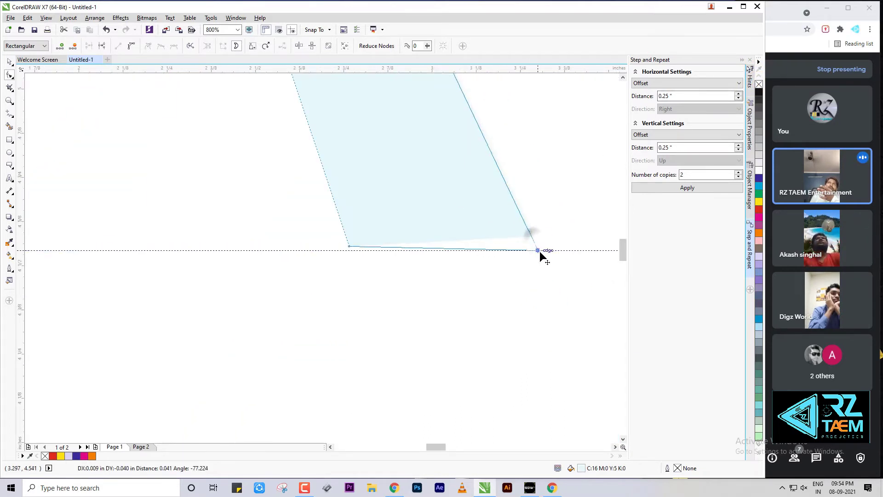
left_click(349, 245)
left_click_drag(348, 245, 350, 249)
scroll(456, 311, "down", 3)
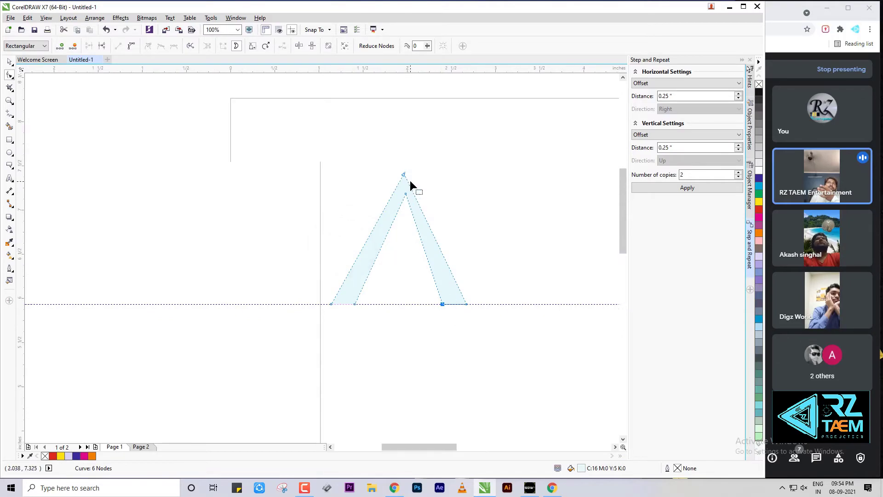
scroll(409, 180, "up", 1)
scroll(412, 165, "down", 1)
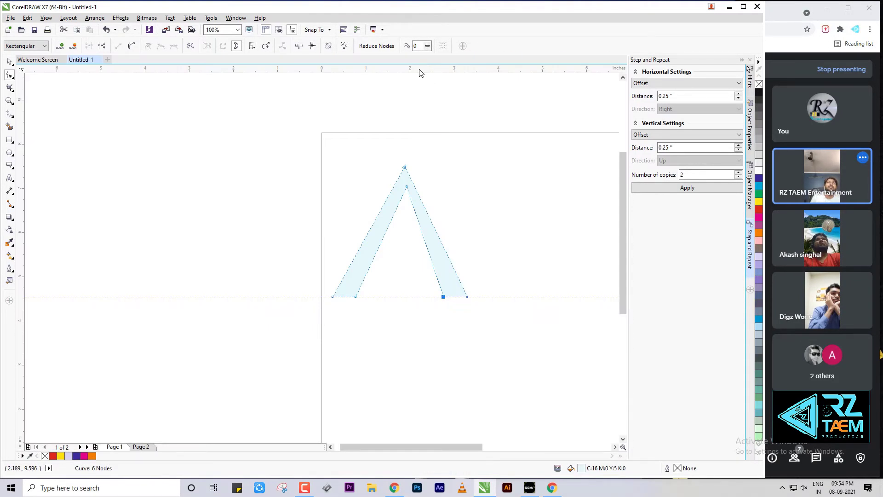
Place horizontal guidelines through the shape's inner apex and its outer top point
left_click_drag(420, 73, 392, 219)
scroll(408, 189, "up", 5)
left_click(399, 198)
scroll(402, 205, "down", 3)
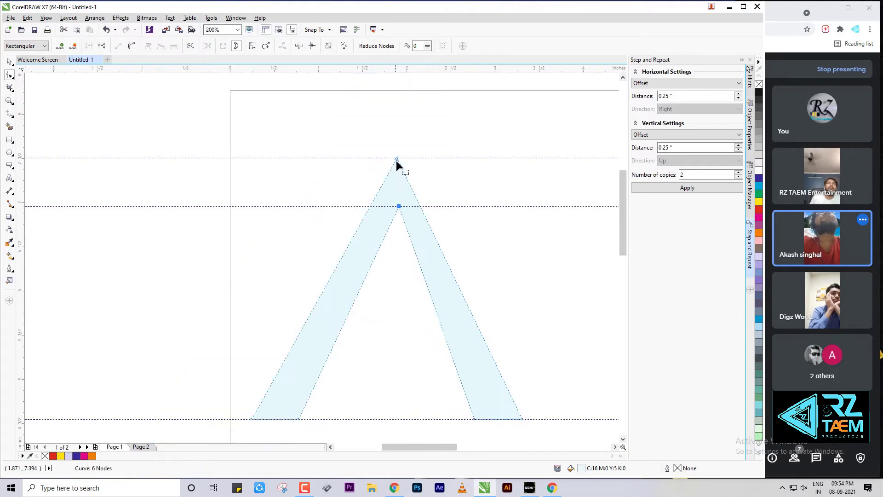
Place a vertical guideline through the inner apex and move the outer top node onto it
left_click_drag(20, 229, 399, 206)
left_click(400, 165)
scroll(389, 175, "up", 5)
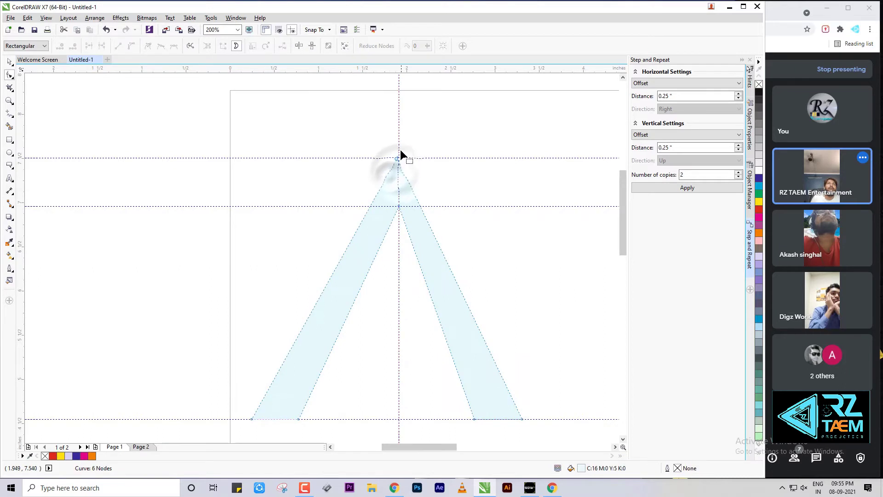
left_click(345, 283)
left_click_drag(346, 282, 416, 281)
scroll(416, 282, "down", 8)
scroll(417, 230, "up", 5)
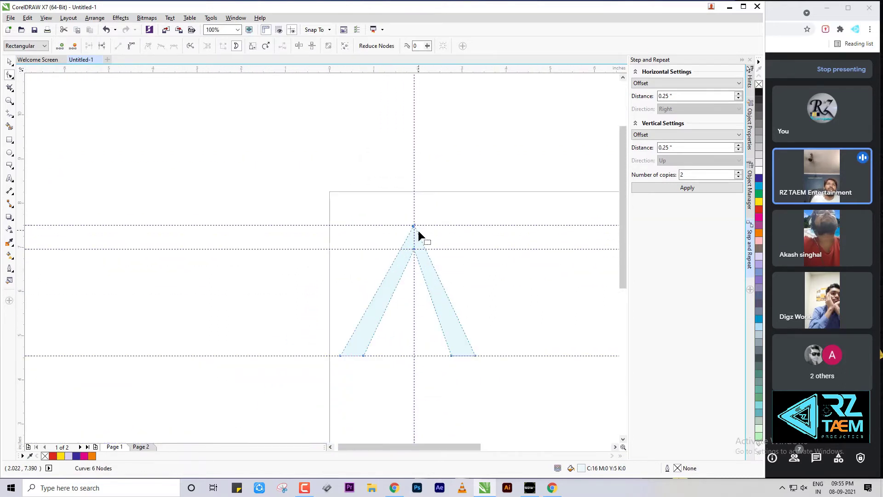
Nudge the inner apex node down three increments along the vertical guideline to thicken the top of the shape
scroll(413, 246, "down", 1)
scroll(541, 317, "up", 3)
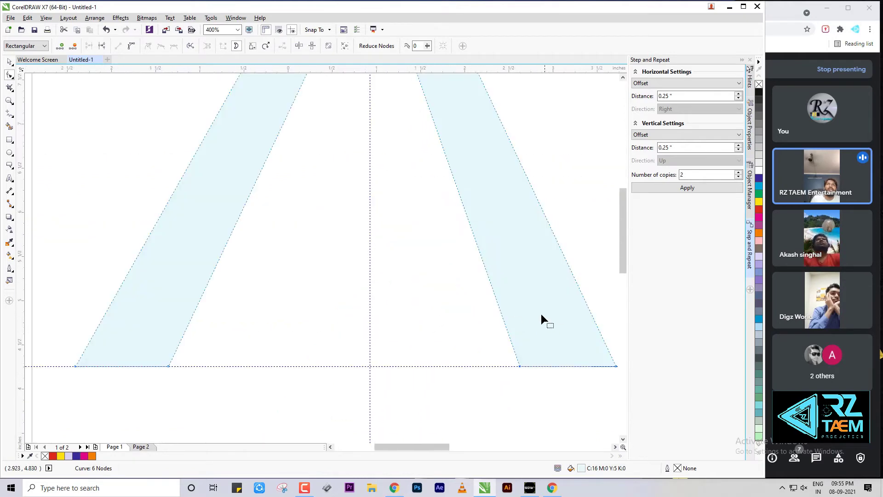
scroll(542, 320, "down", 3)
scroll(547, 322, "up", 1)
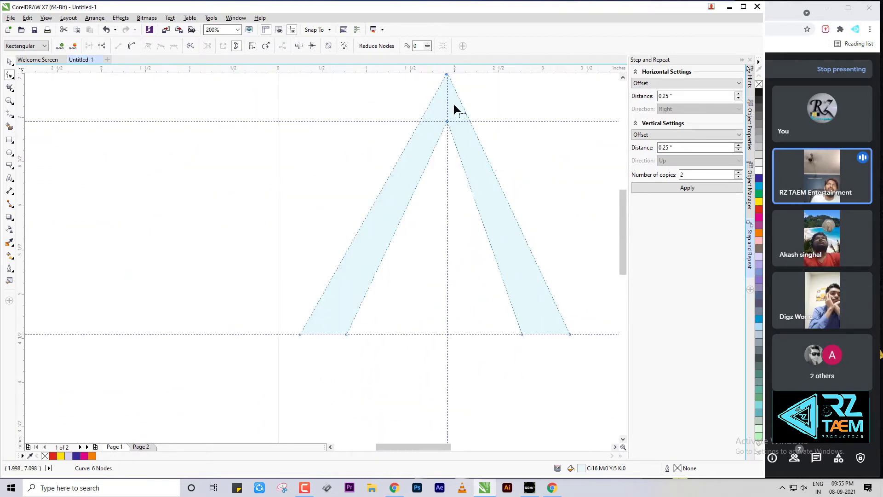
left_click(447, 121)
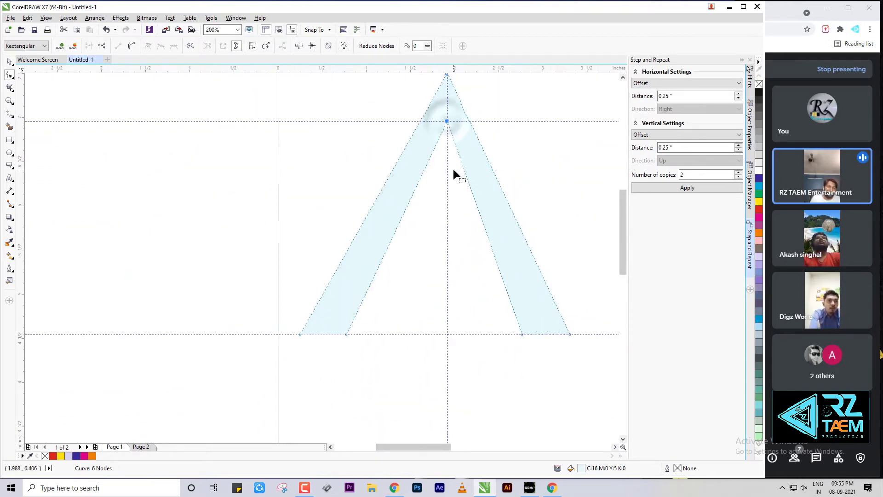
key("Down")
key("Down")
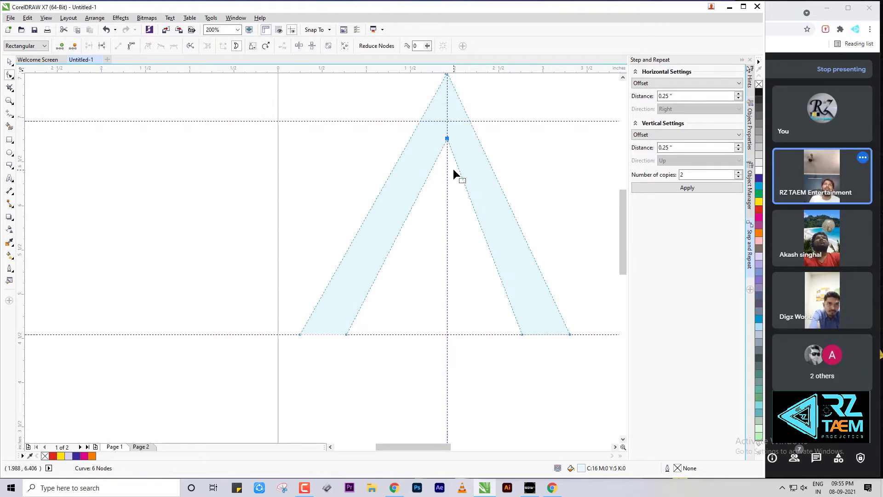
key("Down")
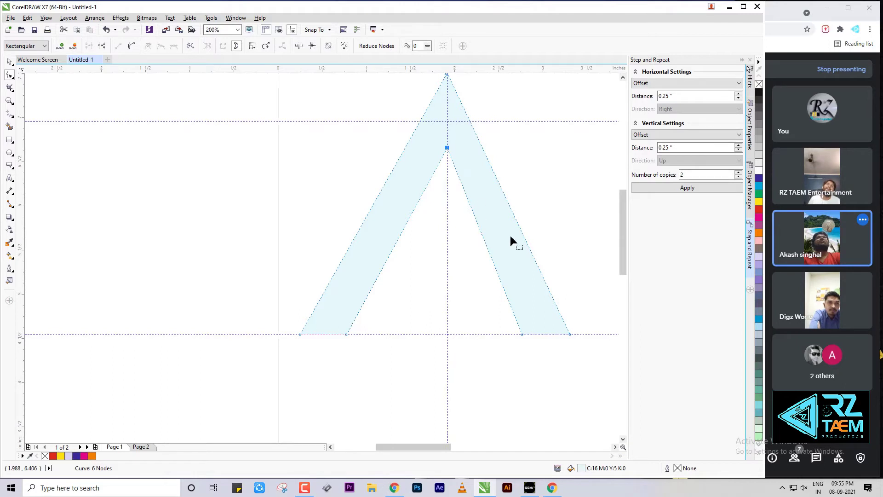
Place two horizontal guidelines across the lower half of the legs, above the feet guideline
left_click(547, 232)
scroll(504, 242, "up", 1)
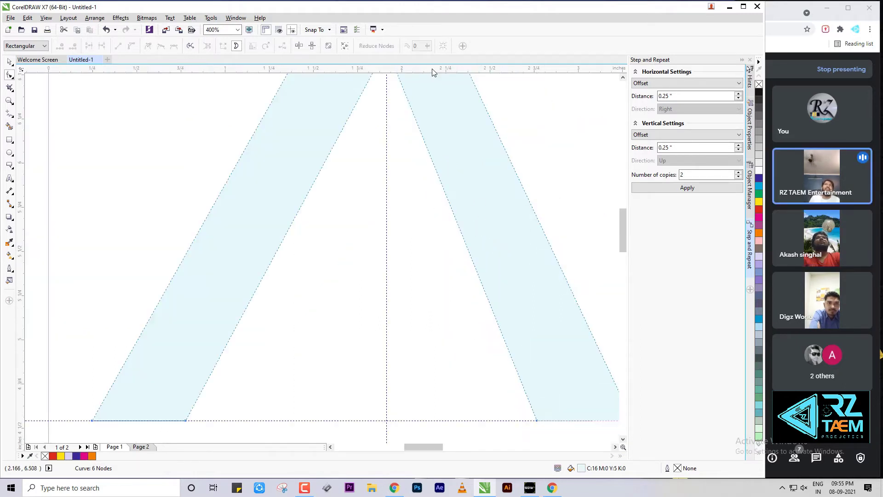
left_click_drag(432, 72, 430, 323)
scroll(434, 241, "down", 2)
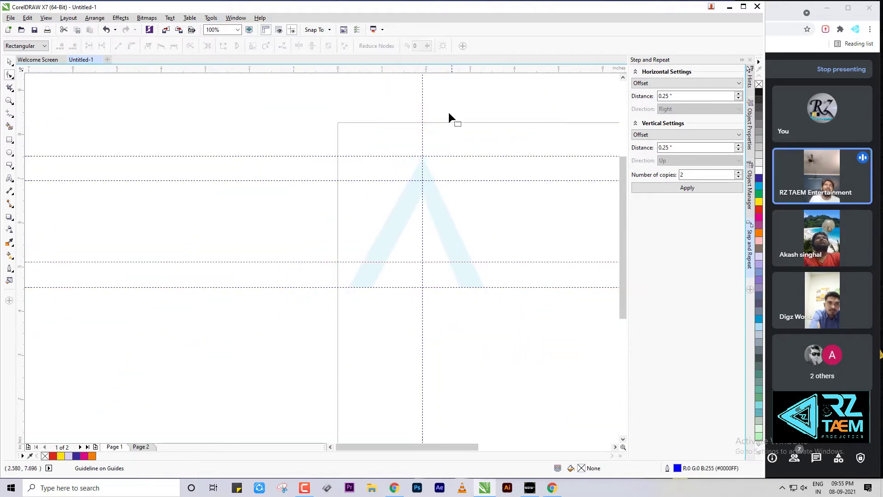
left_click_drag(452, 74, 438, 249)
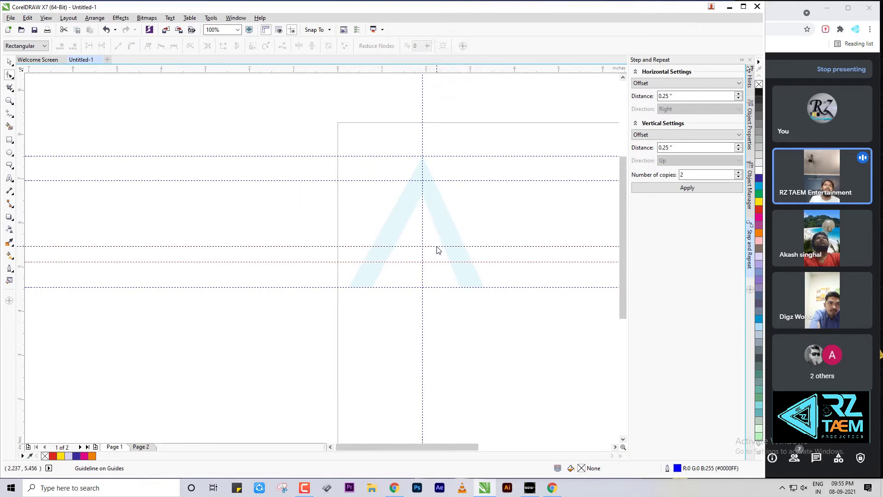
scroll(437, 251, "up", 2)
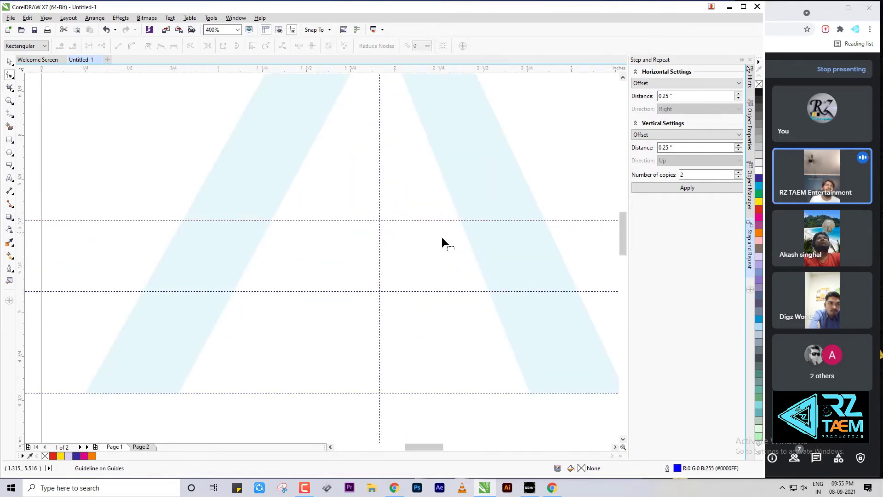
Select the shape and add nodes on the right leg's inner edge near the two middle horizontal guidelines
left_click(461, 221)
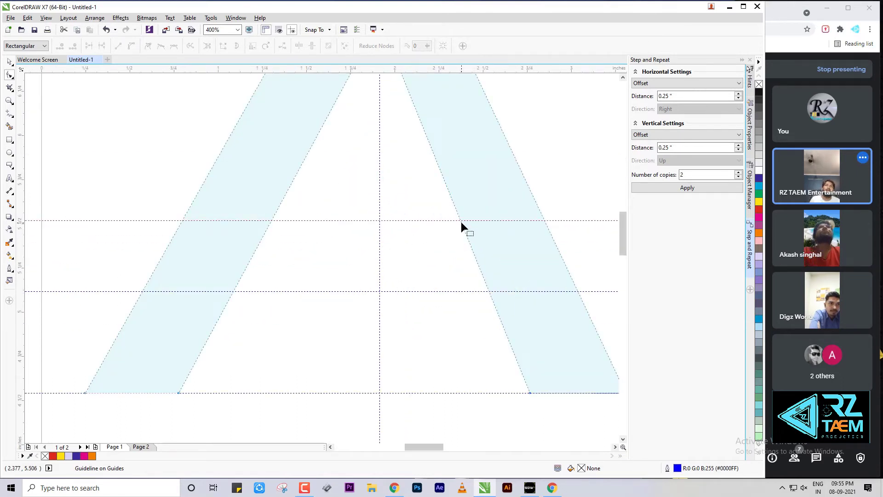
left_click(461, 222)
double_click(488, 289)
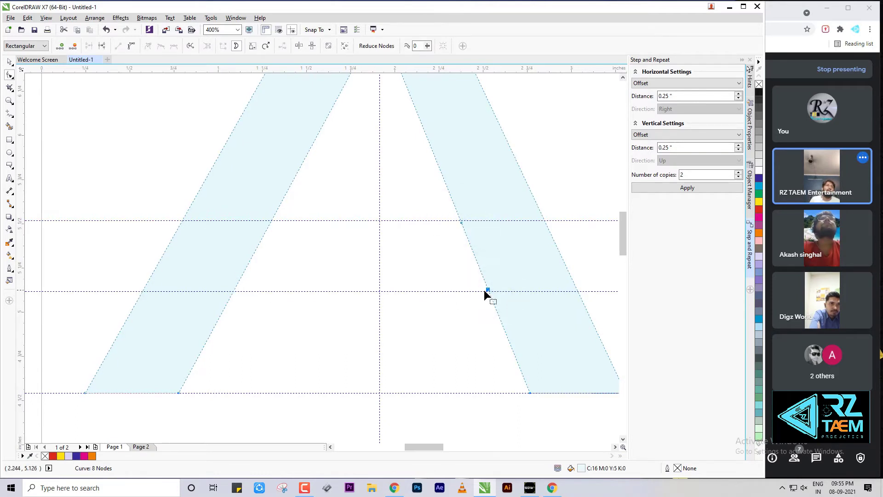
Try adding a node at the lower middle guideline and pulling the node above it away from the leg, and undo both changes
scroll(487, 283, "up", 8)
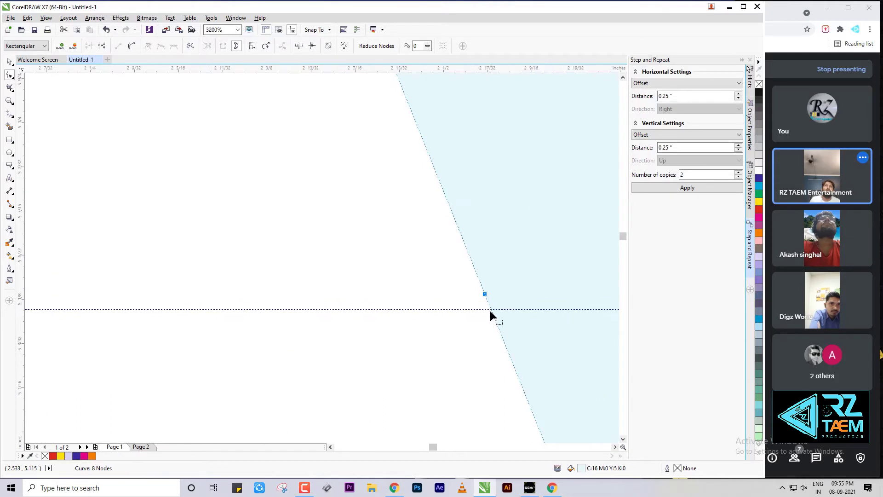
double_click(492, 300)
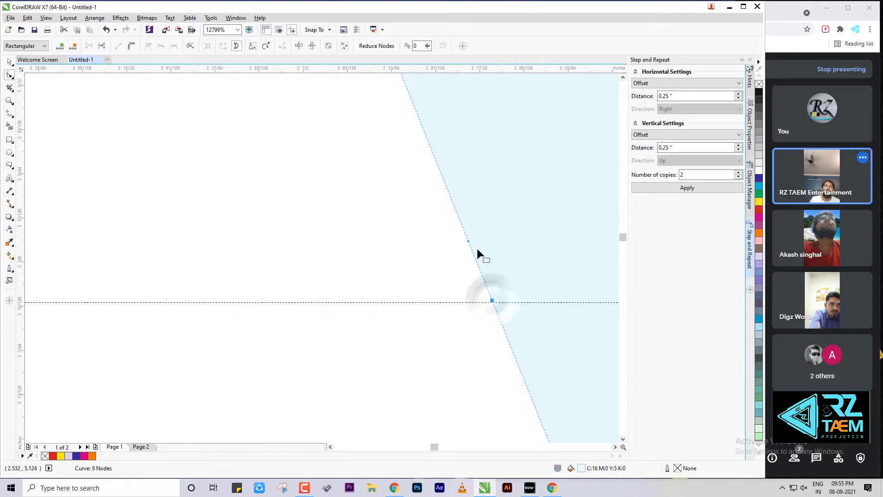
left_click_drag(468, 241, 331, 254)
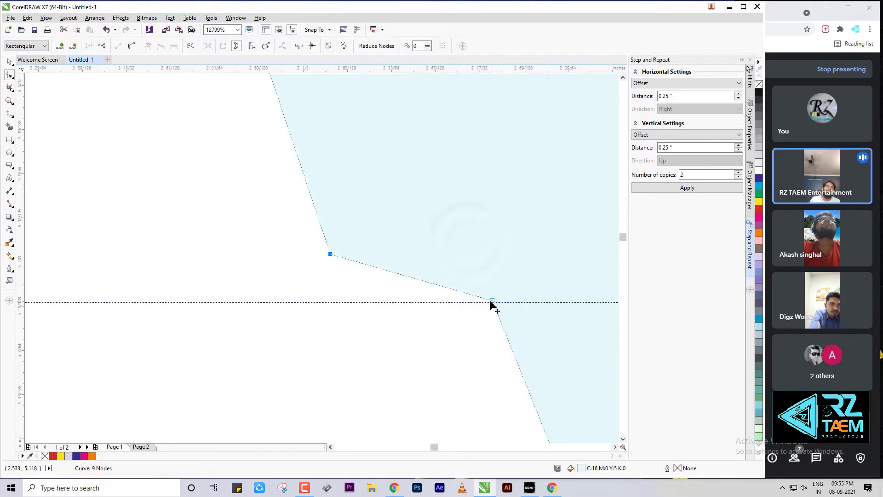
key("ctrl+z")
key("ctrl+z")
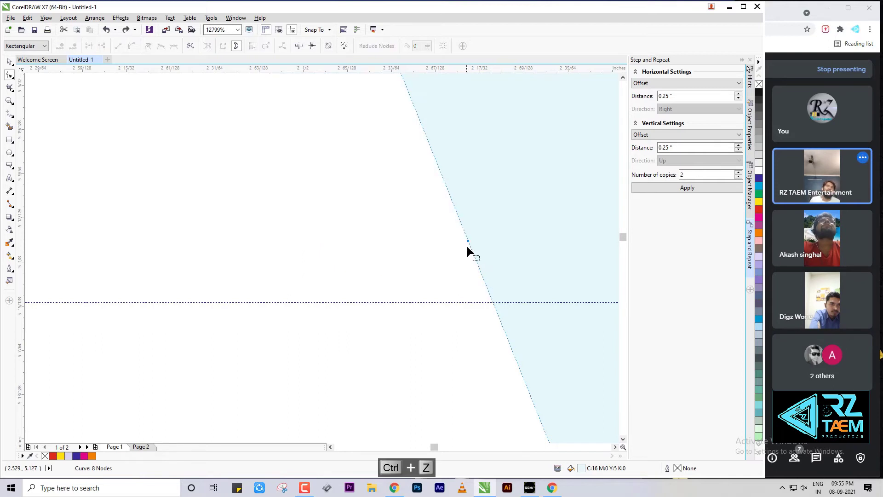
Add nodes exactly where the two middle guidelines cross the right leg's inner edge
scroll(394, 237, "down", 5)
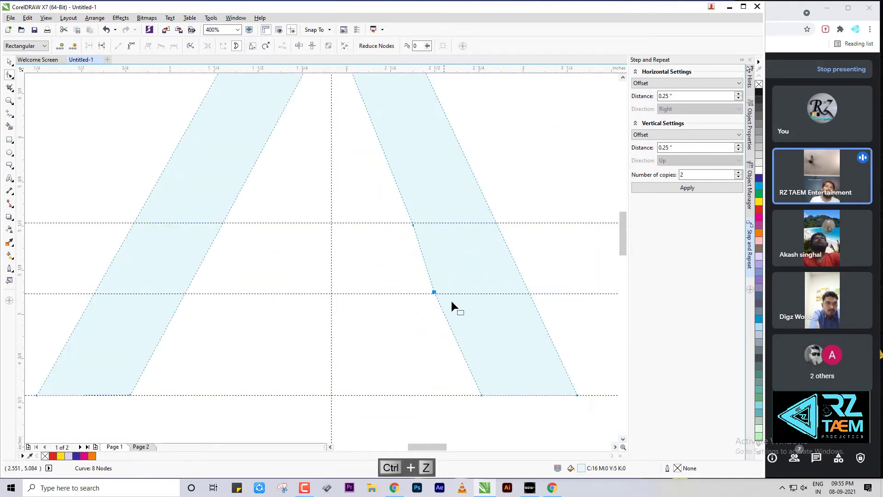
scroll(447, 297, "up", 6)
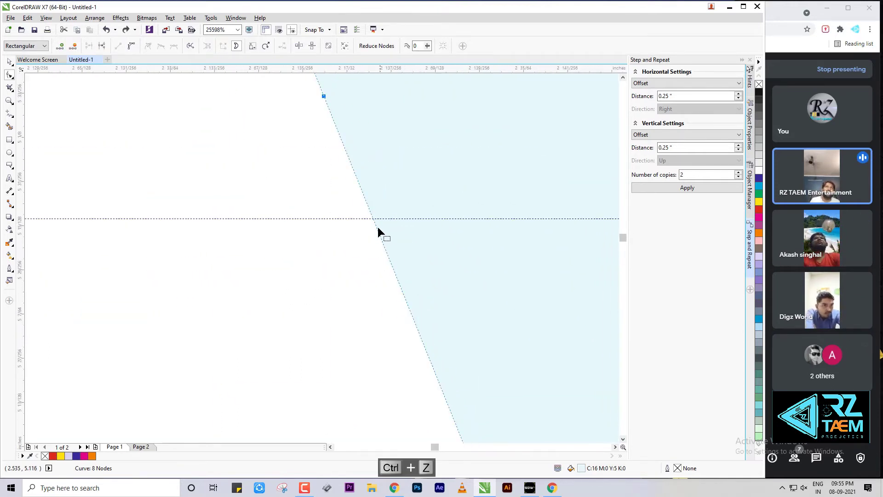
double_click(372, 218)
scroll(416, 252, "down", 2)
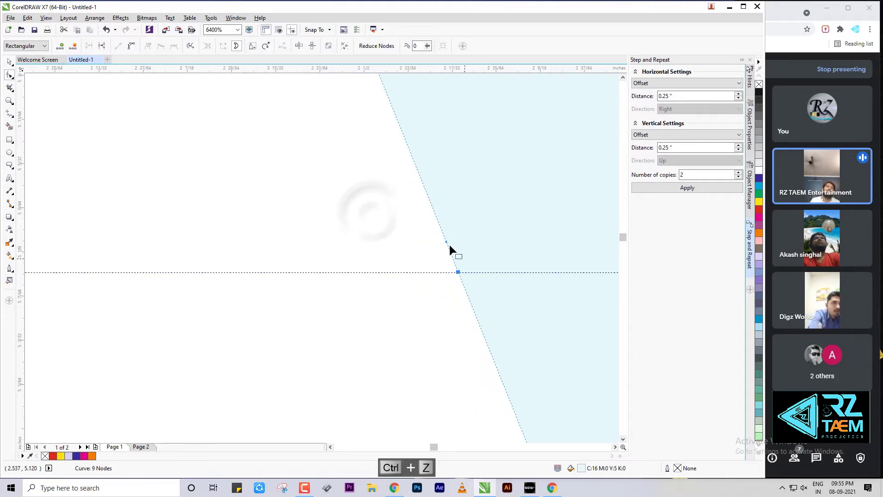
scroll(481, 286, "down", 3)
scroll(376, 94, "up", 4)
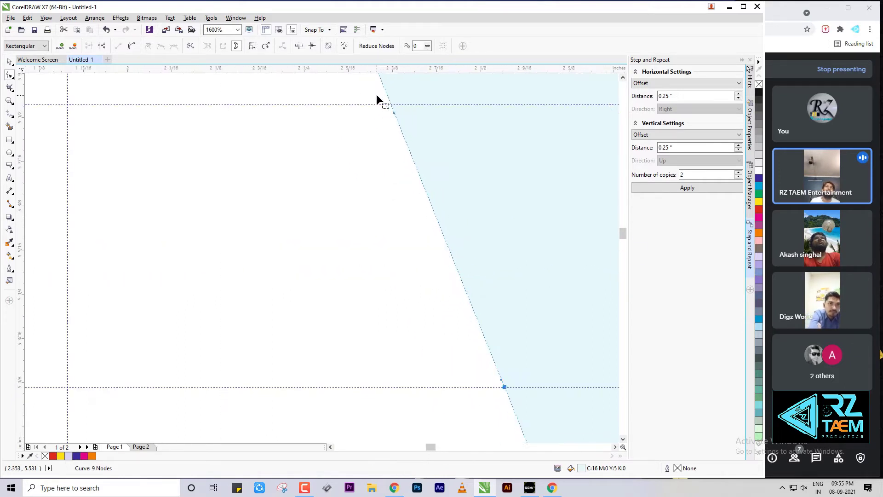
double_click(426, 155)
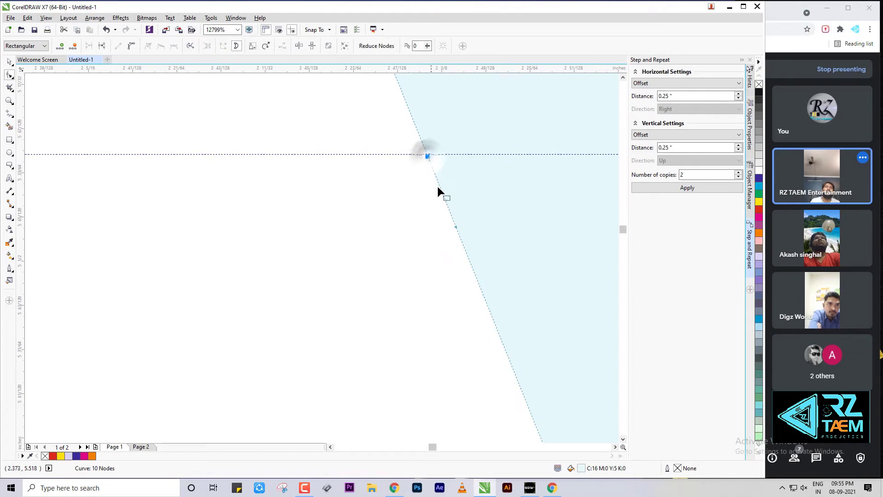
scroll(437, 186, "down", 3)
scroll(456, 239, "down", 2)
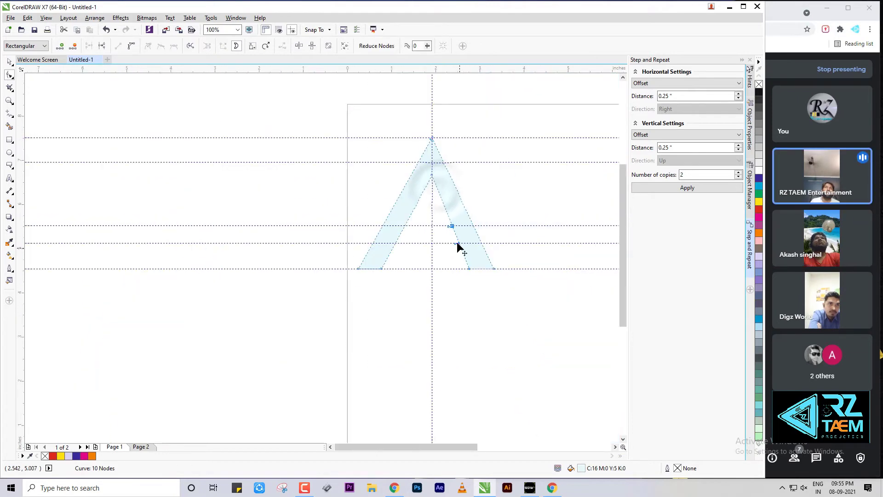
Nudge the two selected nodes on the right leg's inner edge left until they overlap the left leg, forming the crossbar
scroll(480, 282, "up", 2)
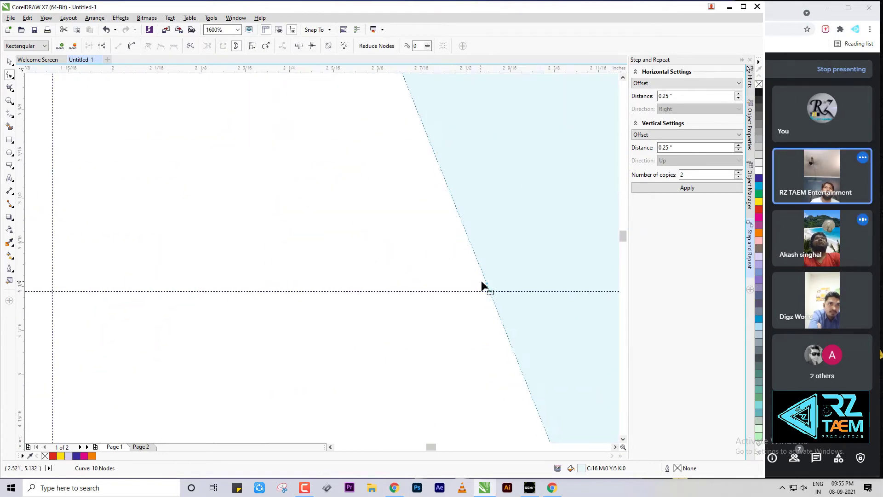
scroll(532, 320, "down", 3)
key("Left")
key("Left")
key("Left")
key("Left")
key("Left")
key("Left")
key("Left")
key("Left")
key("Left")
key("Left")
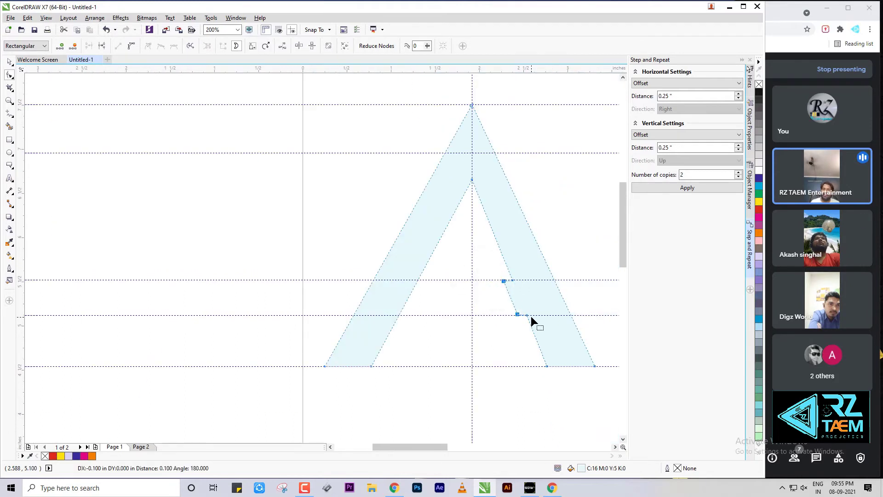
key("Left")
key("Left")
key("Left")
key("Left")
key("Left")
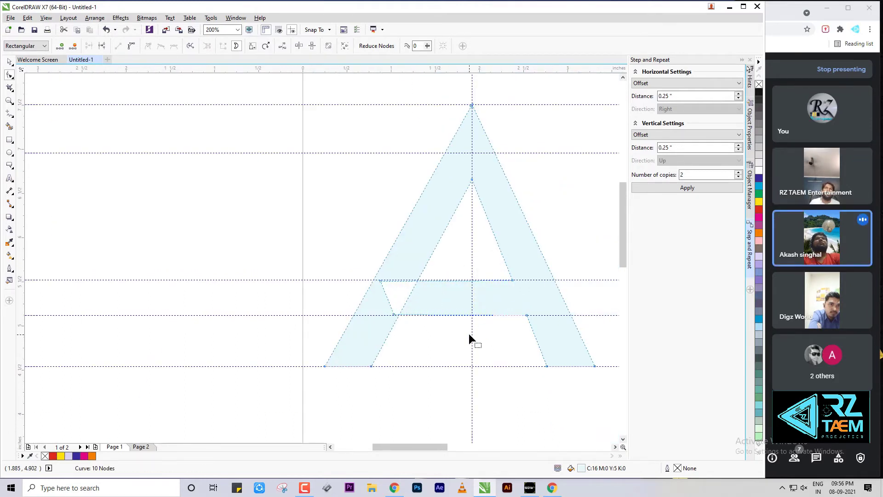
Align the crossbar's two left-end nodes to where the middle guidelines cross the left leg's inner edge
scroll(391, 313, "up", 3)
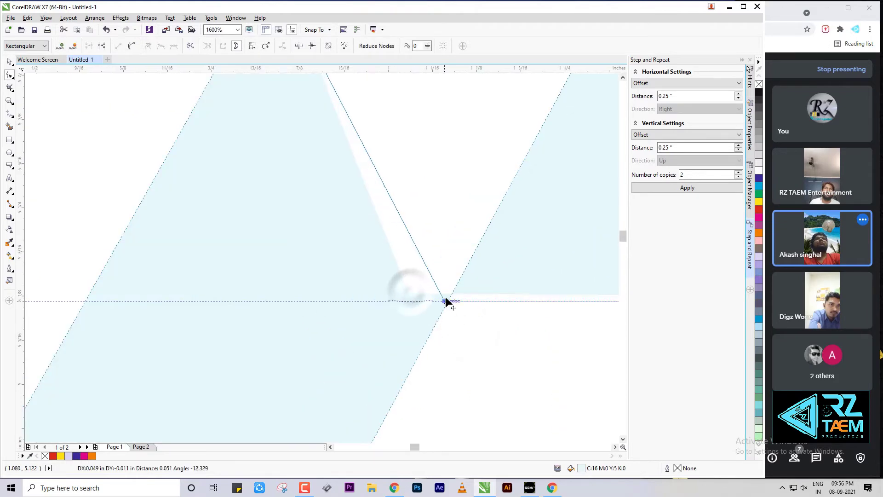
scroll(435, 300, "down", 2)
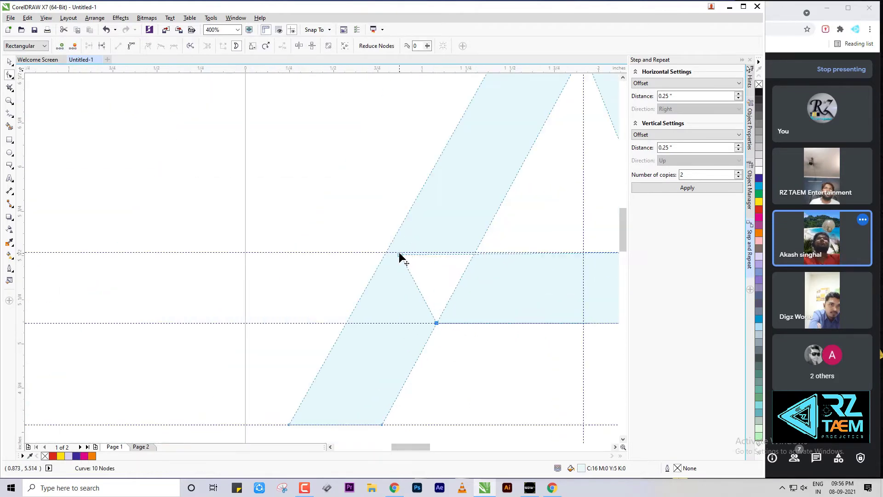
left_click_drag(400, 253, 474, 252)
scroll(410, 264, "down", 3)
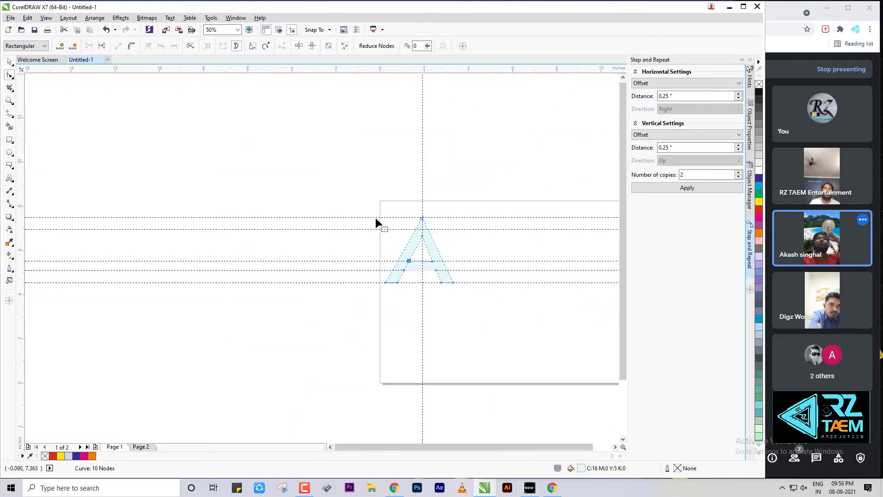
scroll(402, 248, "up", 2)
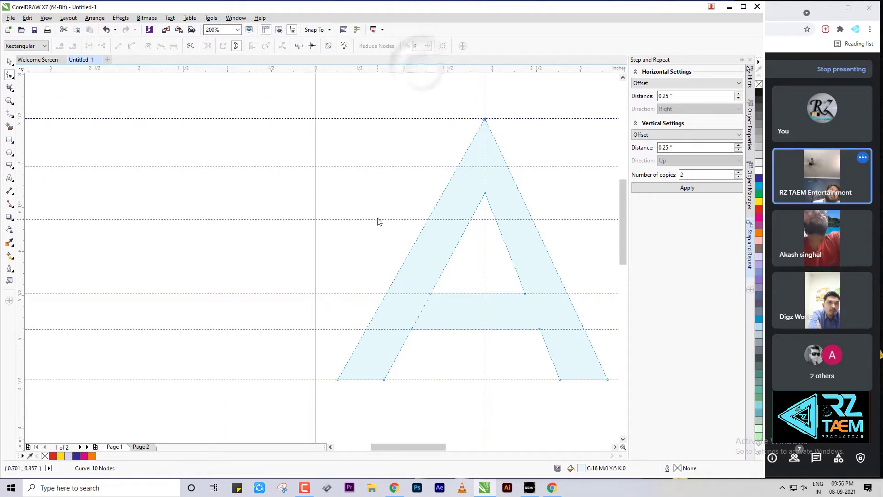
Add a horizontal guideline above the A's apex, another below its feet, and a vertical guideline to the right of the letter
left_click_drag(349, 69, 342, 104)
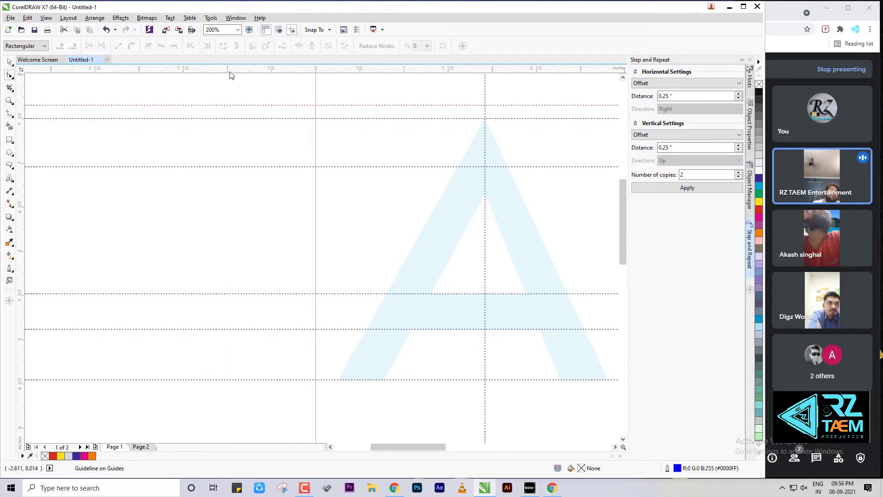
scroll(322, 140, "down", 4)
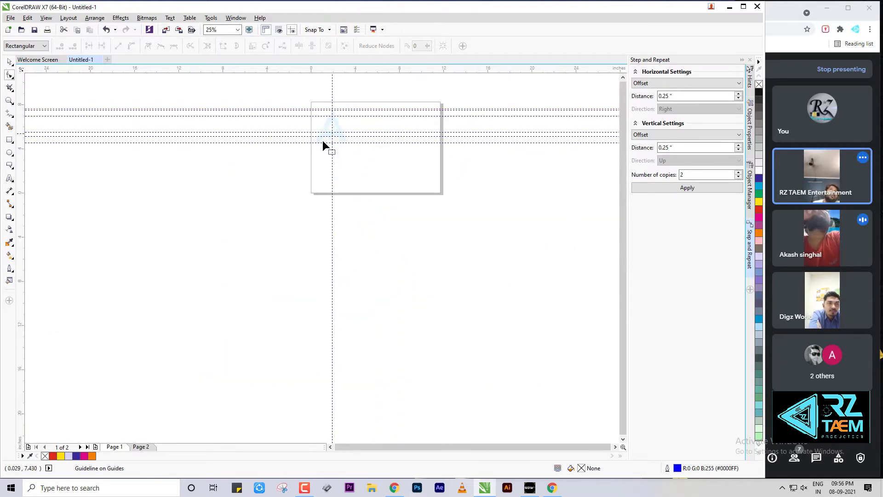
left_click(317, 70)
left_click_drag(385, 69, 397, 209)
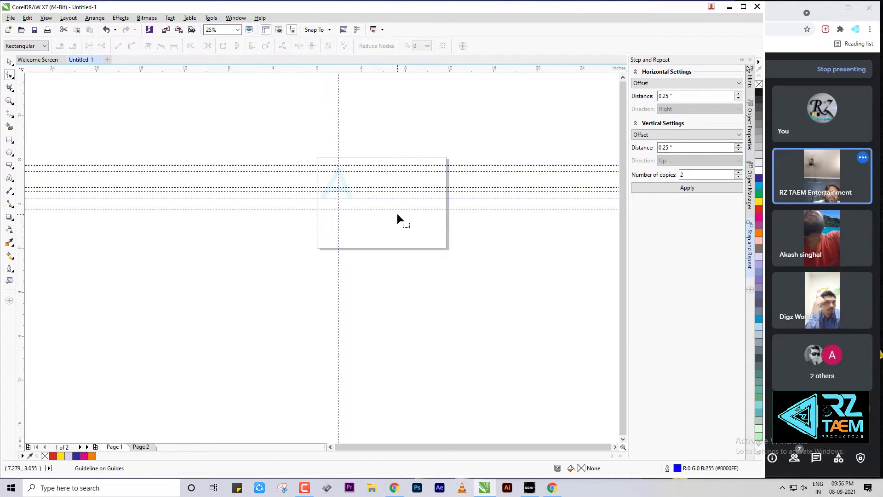
left_click_drag(20, 276, 400, 274)
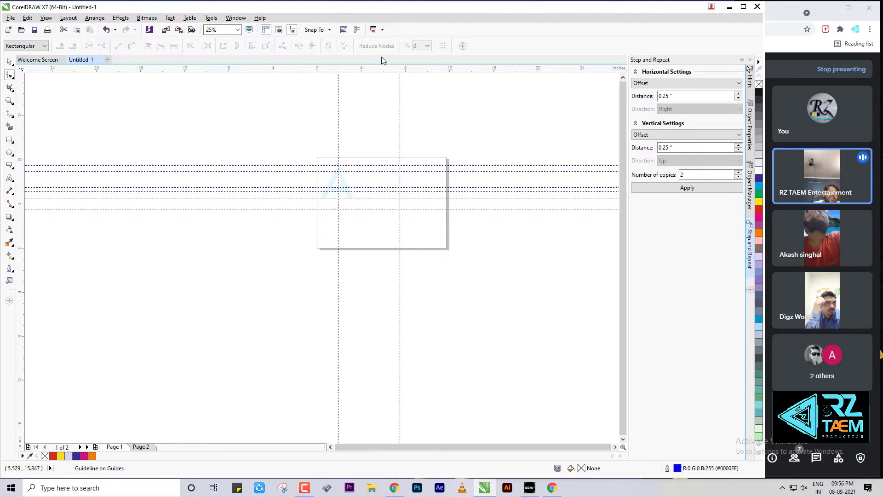
scroll(374, 299, "down", 1)
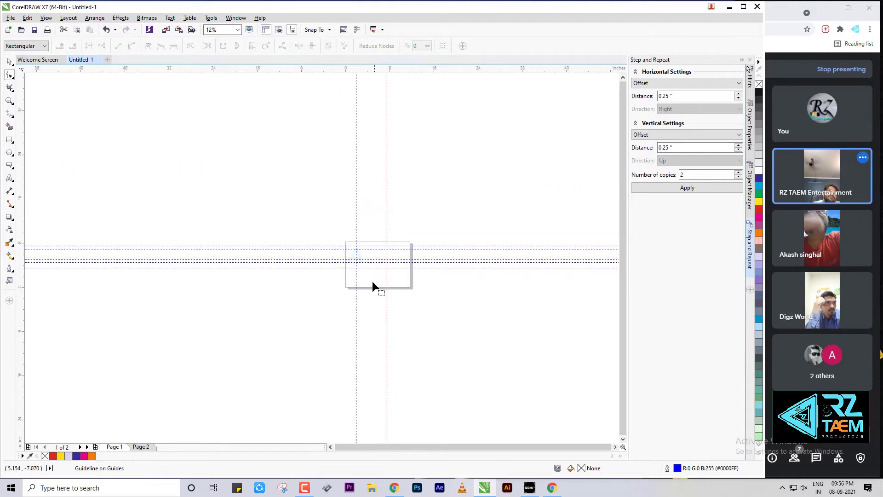
scroll(363, 259, "up", 2)
scroll(382, 345, "down", 2)
scroll(377, 352, "up", 2)
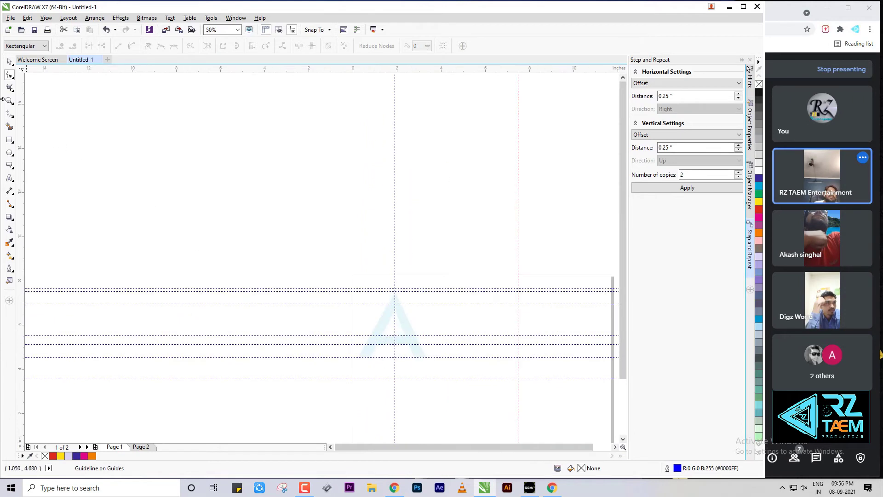
Fill the letter A with solid blue (C:100 M:100 Y:0 K:0) and deselect it
left_click(9, 62)
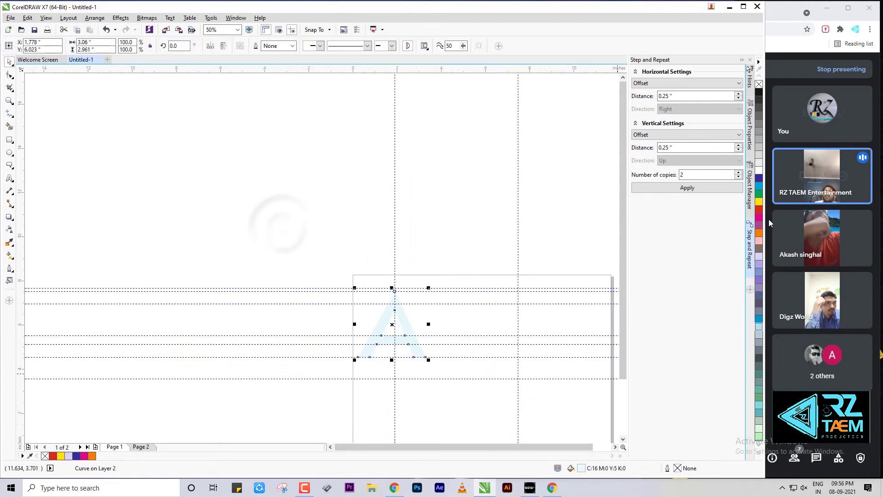
left_click(444, 365)
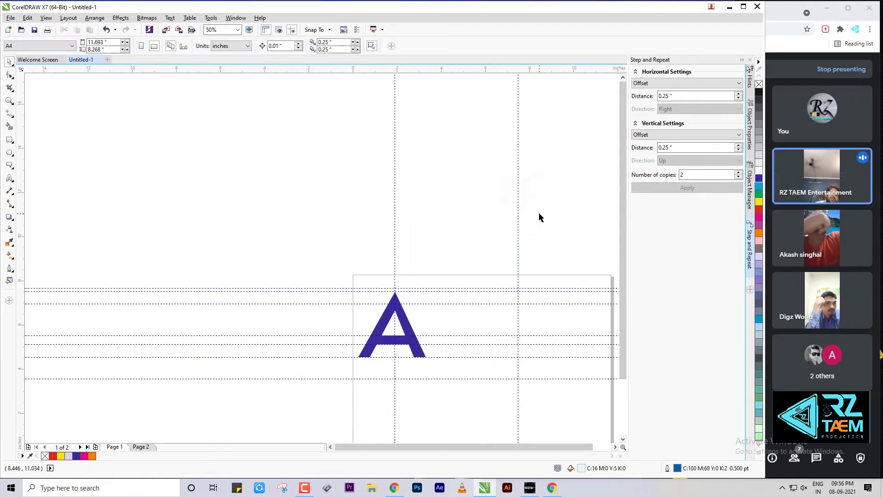
scroll(539, 213, "down", 1)
scroll(529, 234, "up", 1)
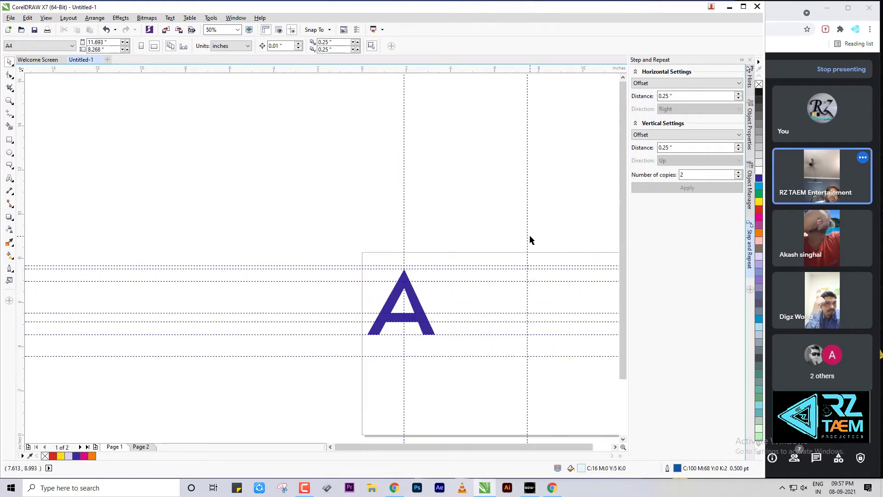
left_click(404, 299)
left_click(543, 227)
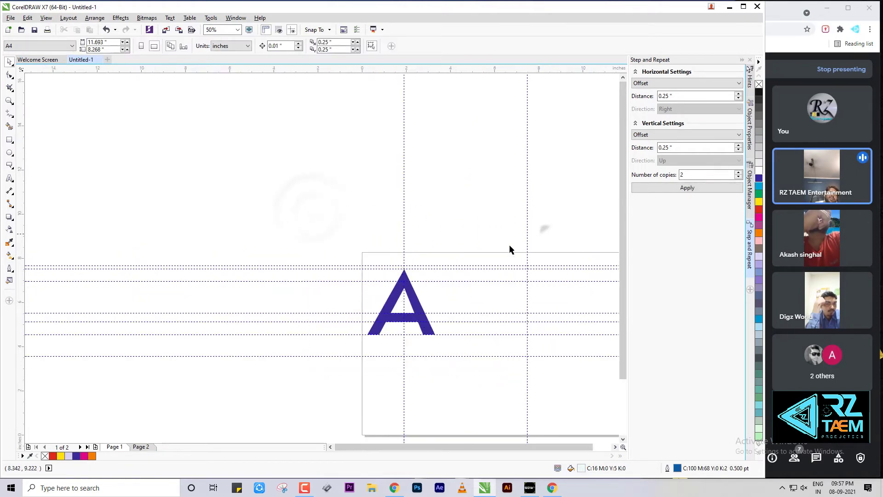
Try deleting the horizontal guidelines from the apex down to the crossbar one at a time, and undo the deletions
left_click(457, 266)
left_click(457, 265)
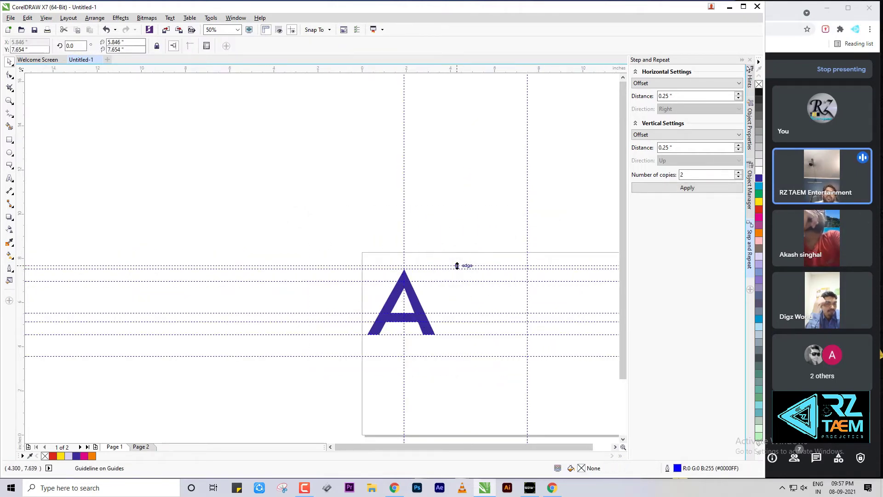
left_click_drag(456, 265, 455, 281)
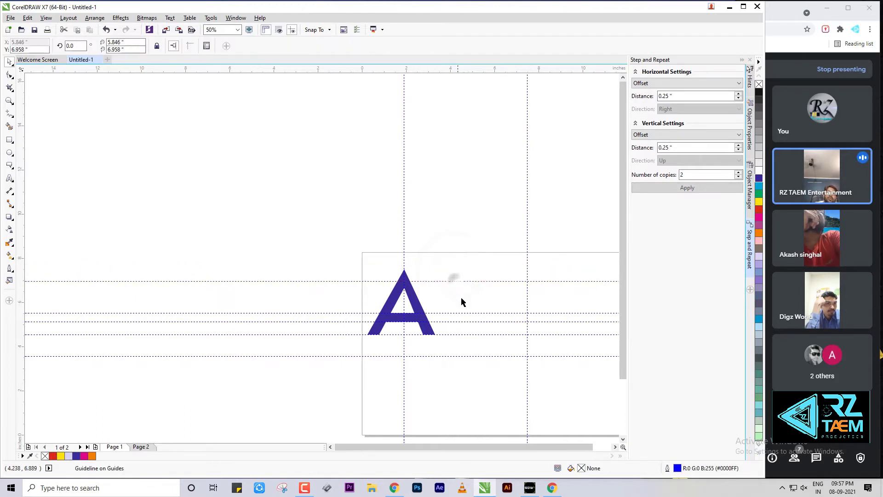
key("Delete")
left_click(457, 312)
key("Delete")
left_click(463, 321)
key("Delete")
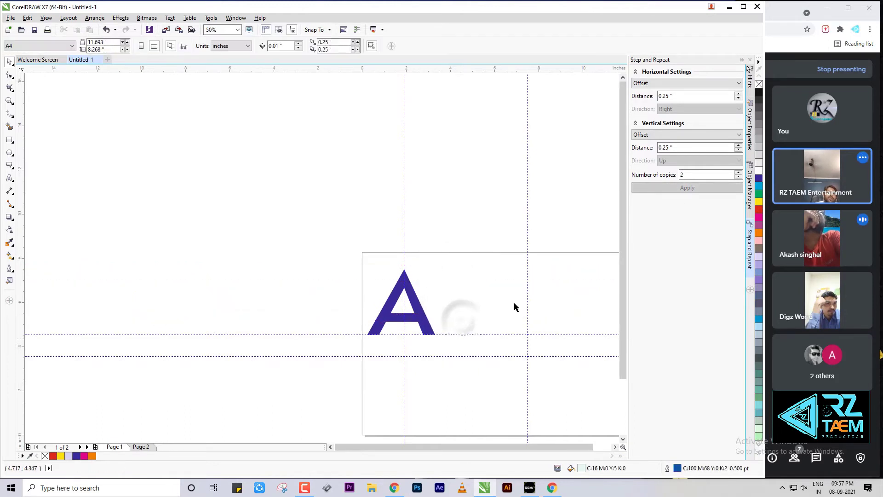
key("ctrl+z")
key("ctrl+z")
key("ctrl+z")
key("ctrl+z")
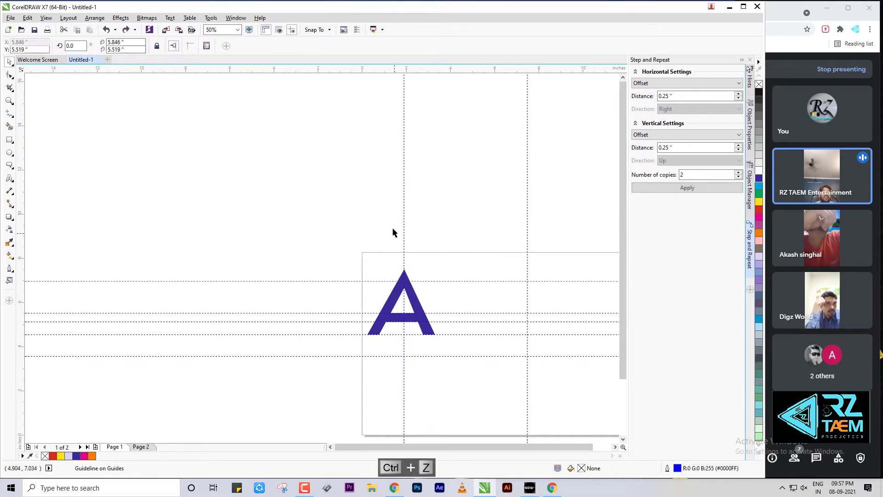
Select all guidelines in the document at once and delete them
left_click(28, 17)
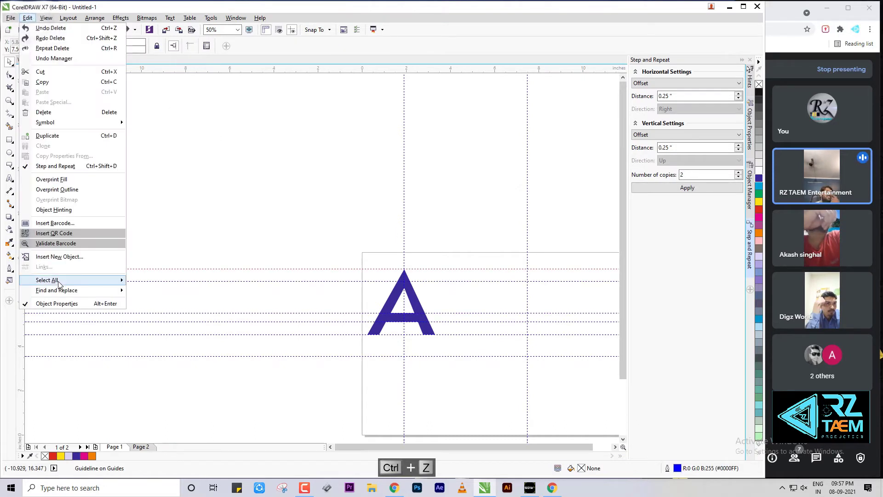
mouse_move(55, 280)
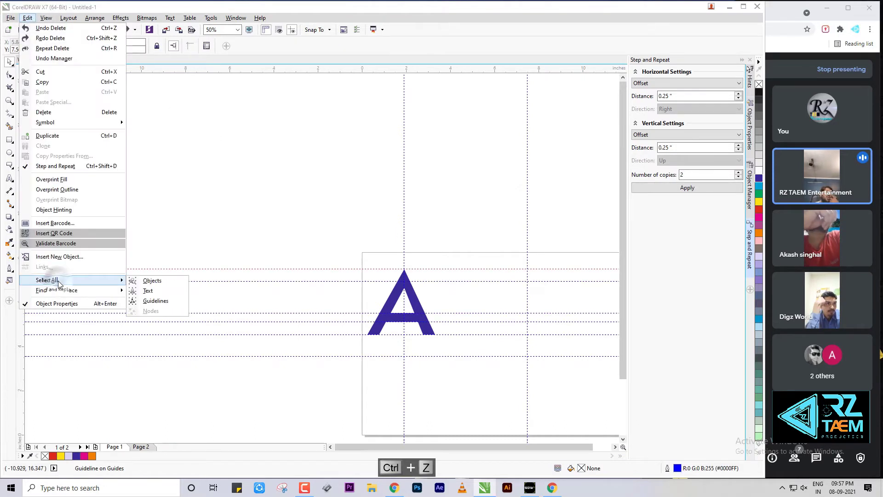
left_click(156, 301)
key("Delete")
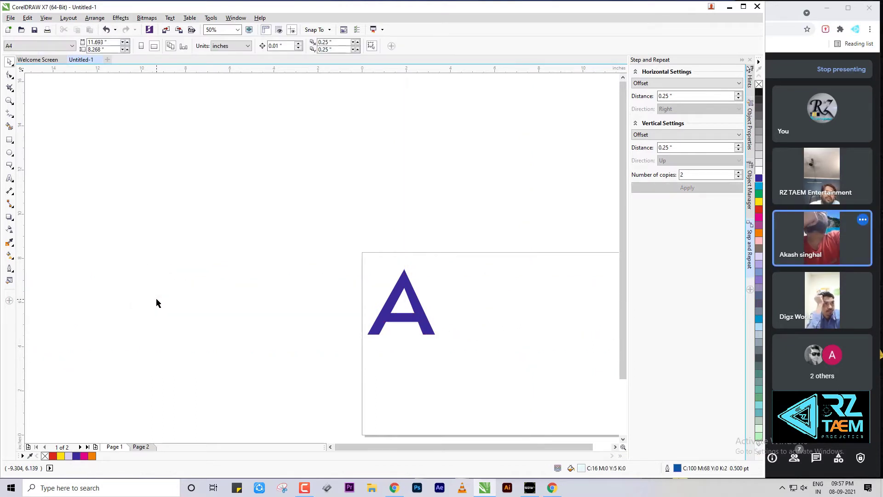
Examine the finished letter A up close, especially the corner where the crossbar's lower edge meets the right leg
left_click_drag(252, 242, 456, 400)
scroll(434, 335, "up", 2)
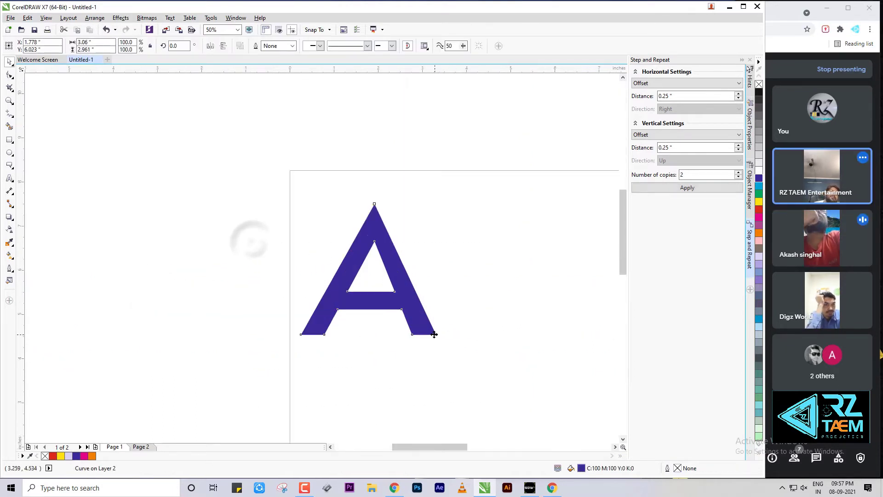
scroll(435, 335, "down", 1)
scroll(527, 313, "up", 1)
left_click(527, 313)
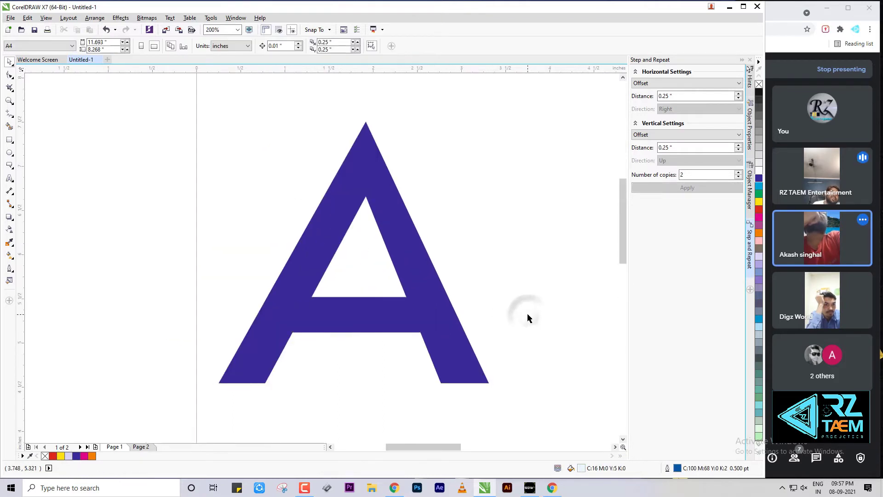
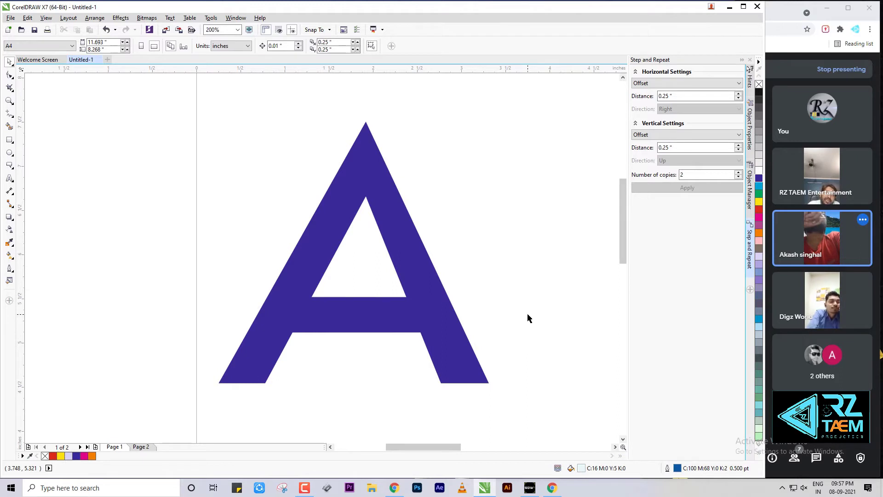
scroll(453, 344, "up", 10)
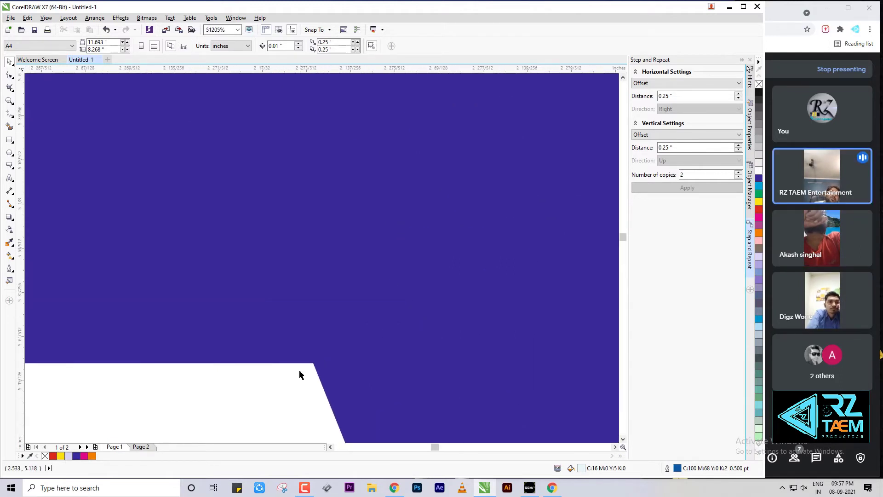
scroll(300, 371, "up", 5)
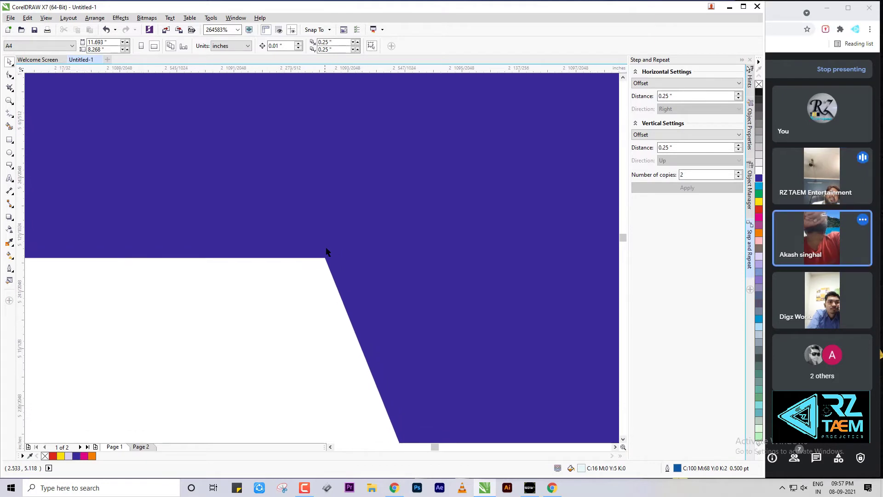
scroll(326, 252, "down", 10)
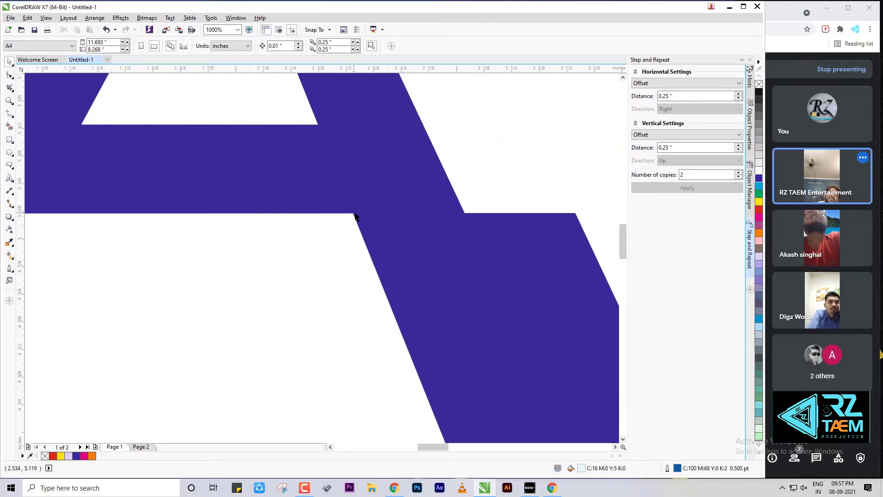
scroll(384, 256, "down", 10)
scroll(381, 251, "up", 5)
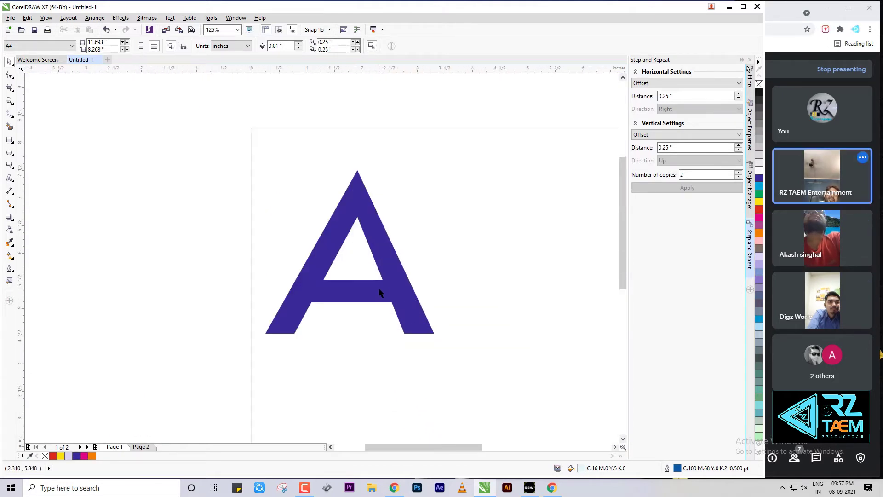
scroll(379, 288, "up", 2)
scroll(327, 223, "down", 4)
left_click_drag(266, 178, 484, 372)
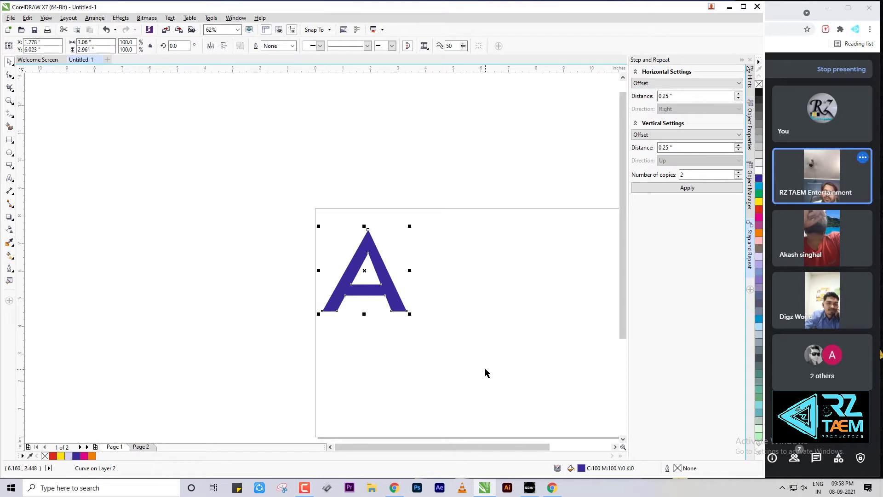
left_click(222, 229)
left_click_drag(264, 220, 449, 335)
left_click(81, 110)
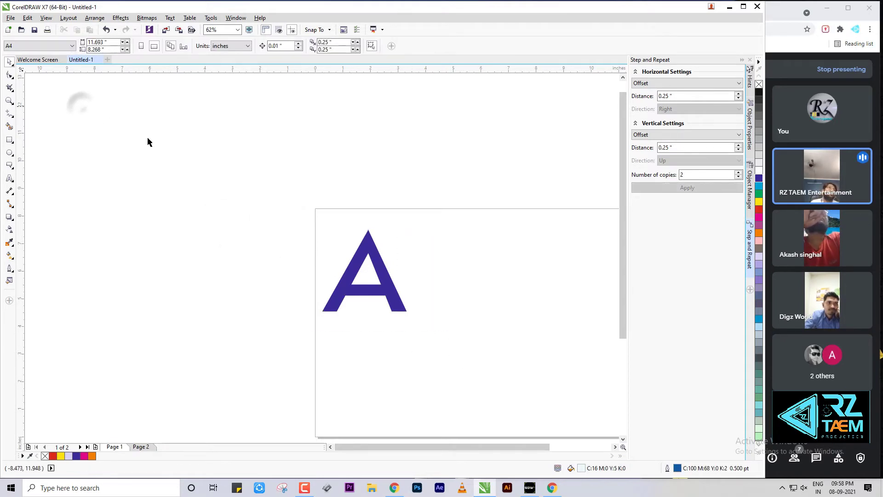
left_click(12, 77)
left_click(173, 128)
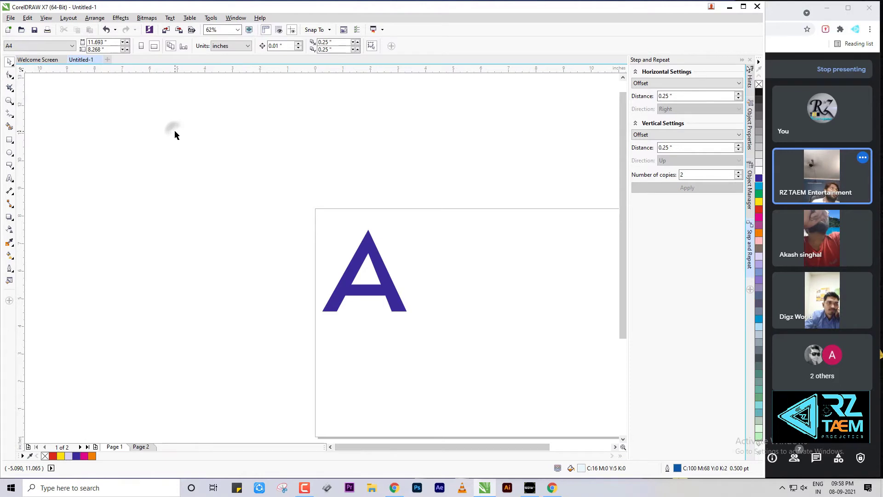
left_click(11, 63)
left_click(12, 77)
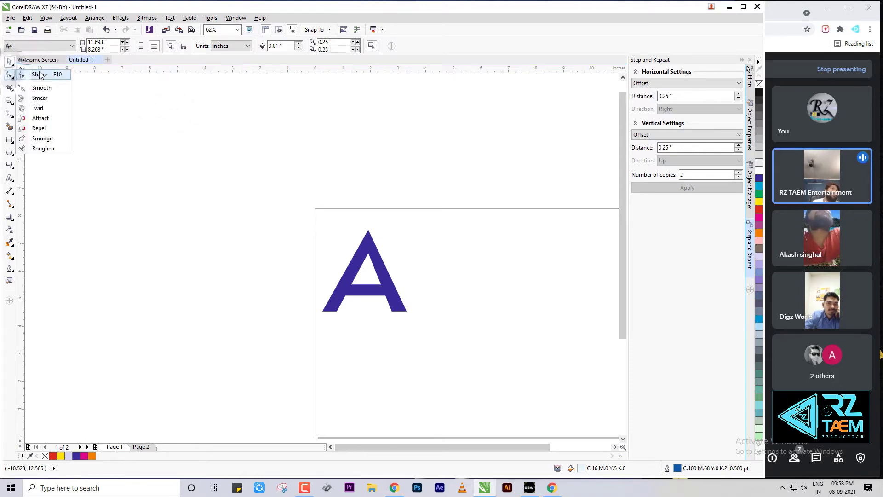
left_click(34, 75)
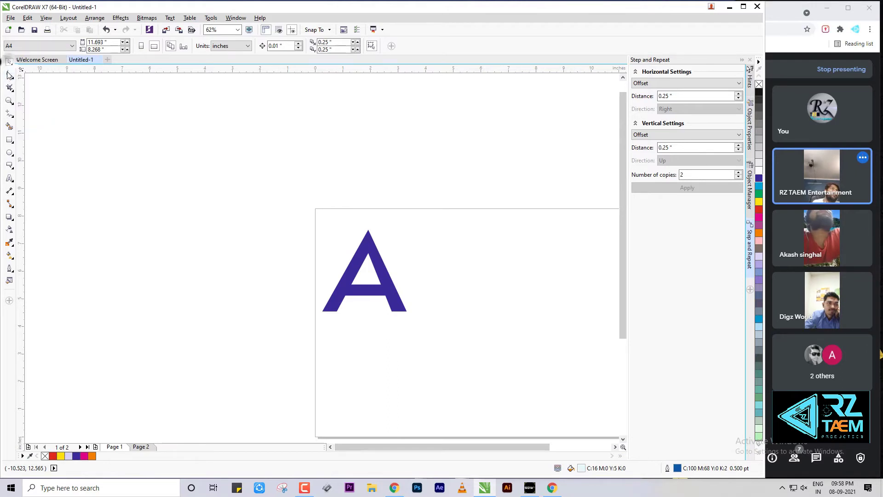
Add the artistic text "rz taem" in the empty area beside the page, replacing the random placeholder characters
left_click(9, 178)
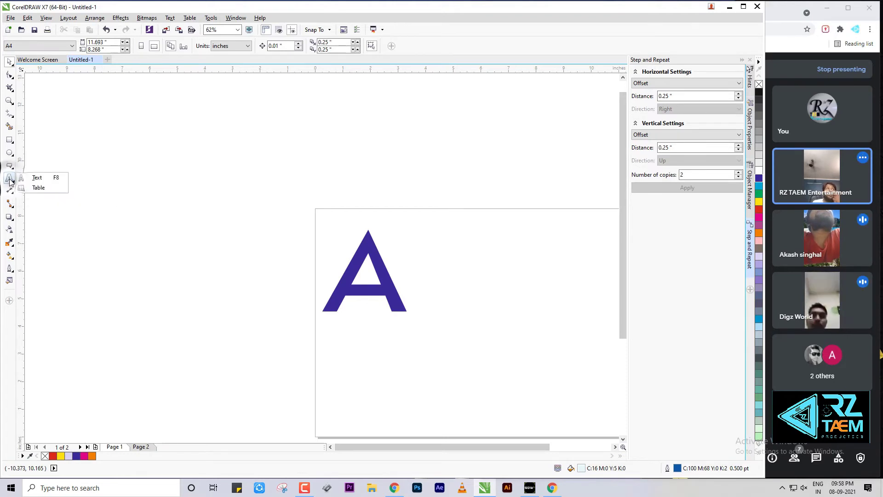
left_click(36, 177)
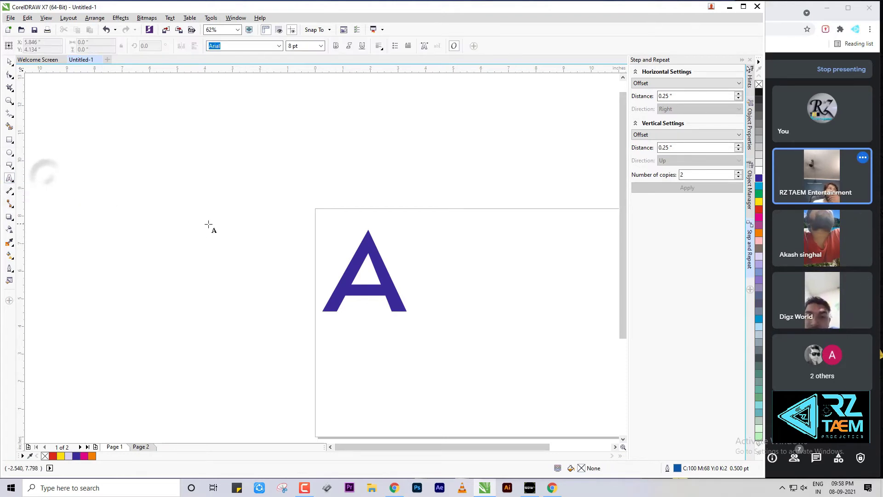
left_click(198, 217)
type("mvnfkdjfhv hr s")
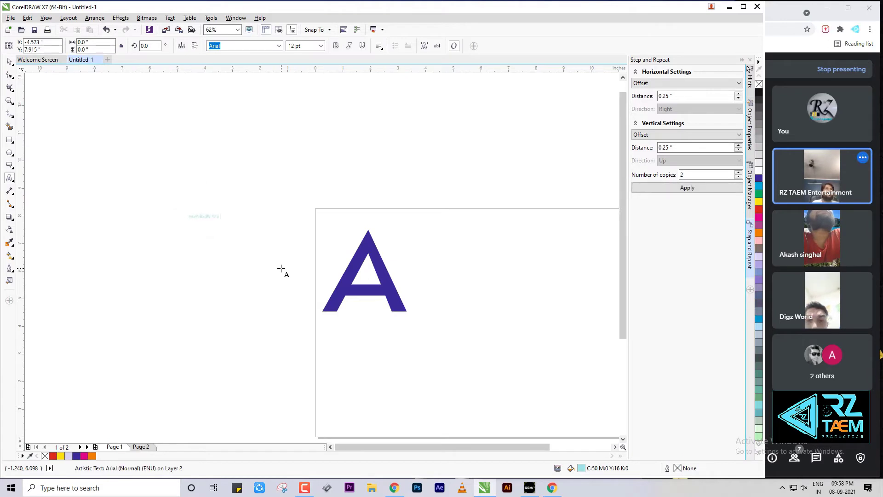
key("ctrl+a")
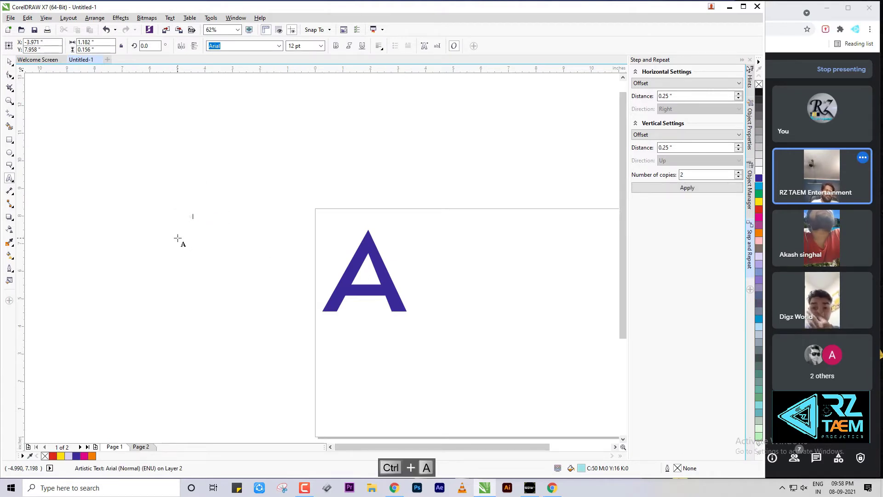
Enlarge the "rz taem" text to about 148 pt and fill it with solid blue (C:100 M:100 Y:0 K:0)
left_click(9, 62)
left_click_drag(207, 221, 375, 317)
left_click_drag(305, 233, 257, 180)
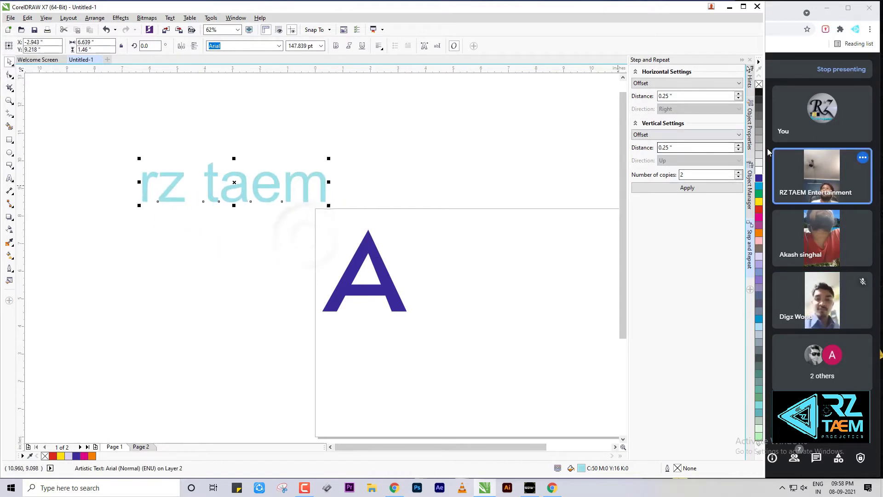
left_click(759, 178)
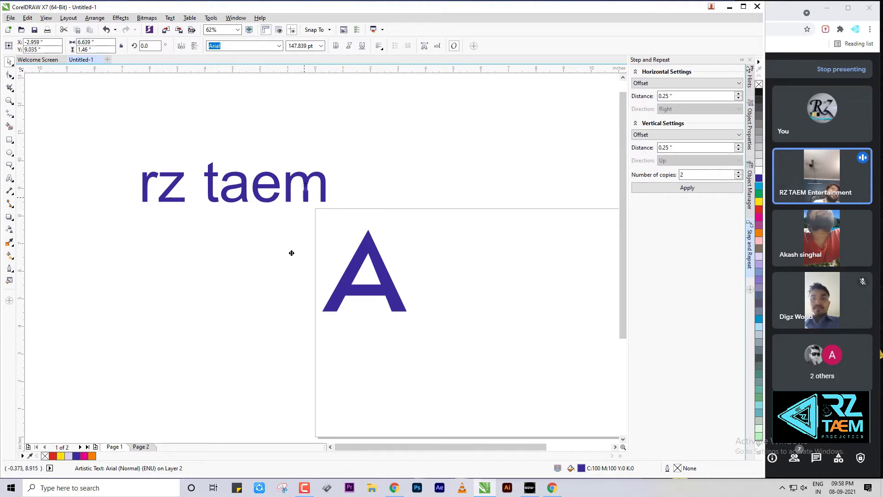
Move the "rz taem" text onto the page below the letter A and delete the letter A
left_click_drag(292, 252, 298, 262)
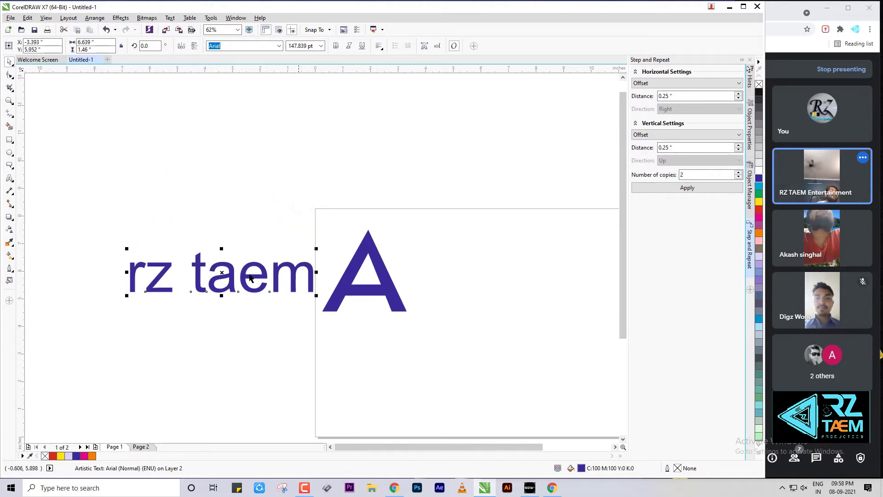
left_click_drag(246, 277, 248, 224)
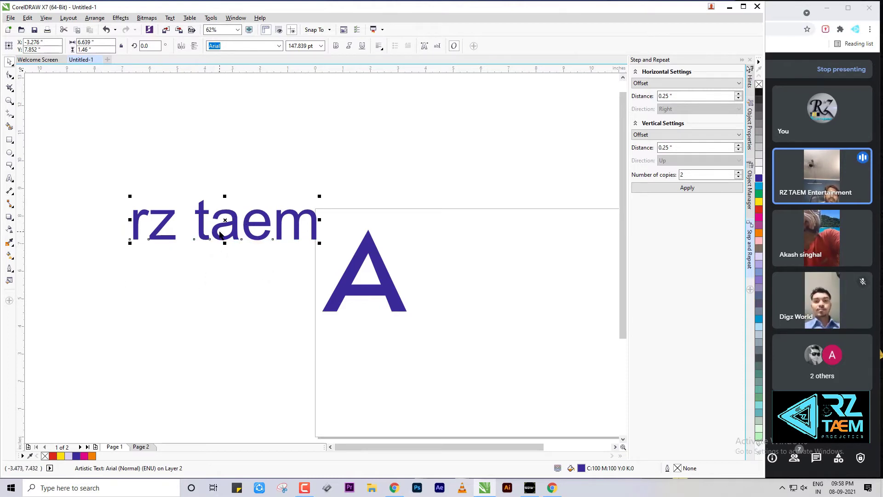
left_click_drag(256, 225, 467, 343)
left_click(399, 306)
key("Delete")
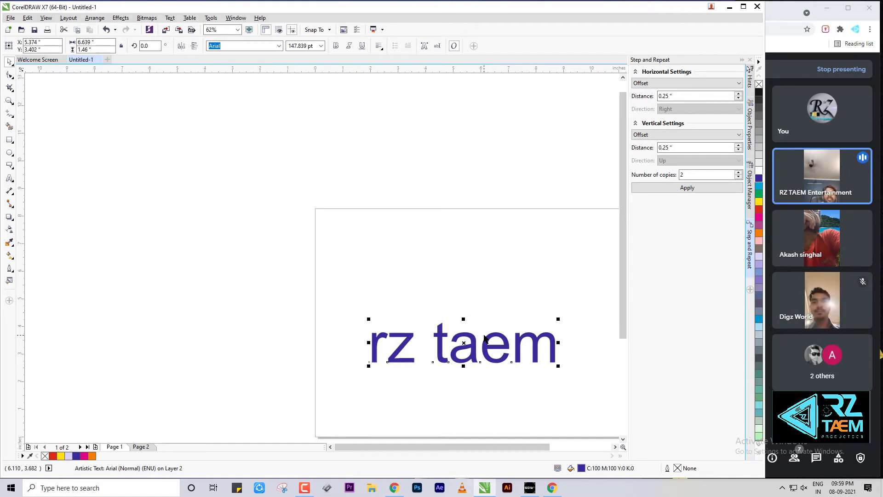
Change the case of the "rz taem" text to UPPERCASE
left_click(169, 18)
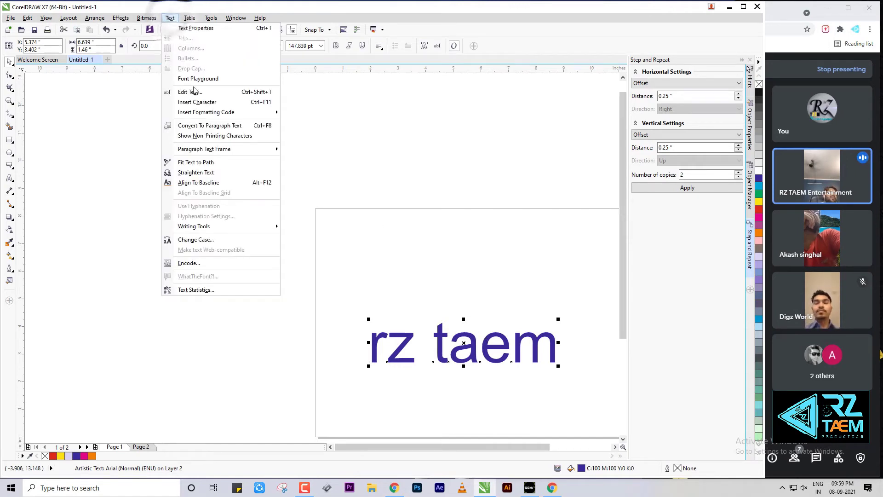
left_click(207, 240)
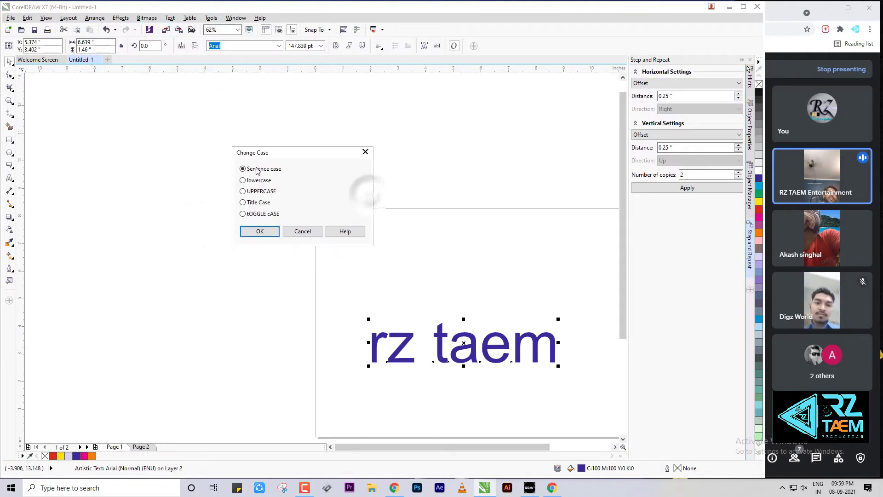
left_click(259, 190)
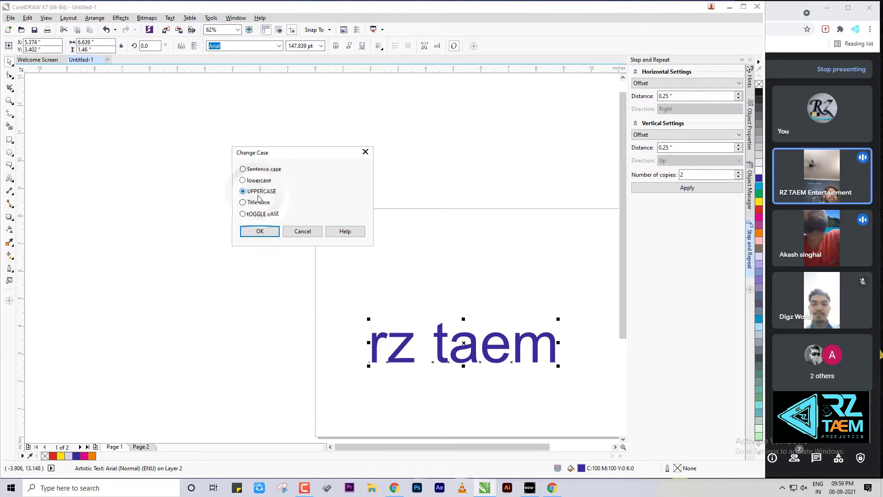
left_click(260, 184)
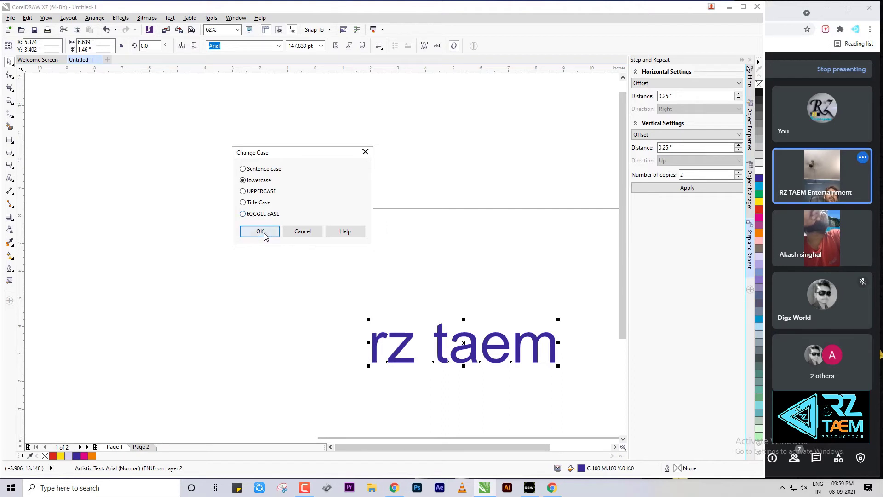
left_click(259, 192)
left_click(257, 232)
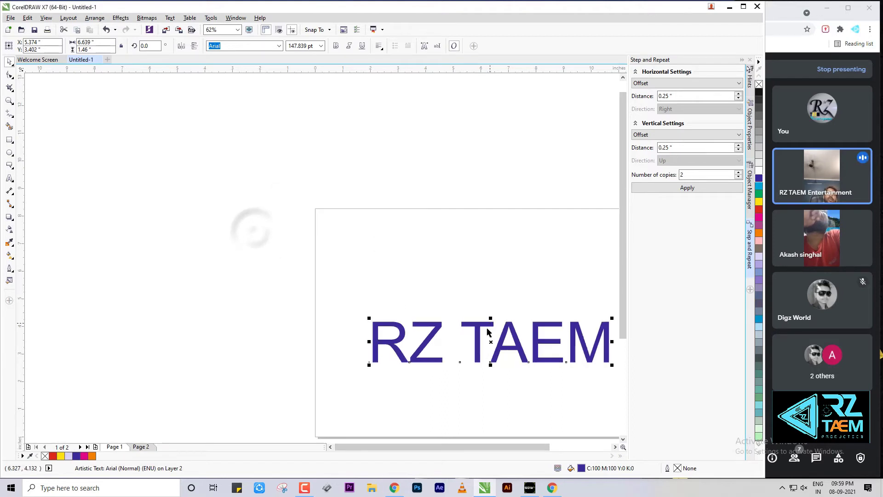
Set the RZ TAEM text's font to Bitsumishi and reposition it across the page's left edge
left_click_drag(482, 323, 296, 265)
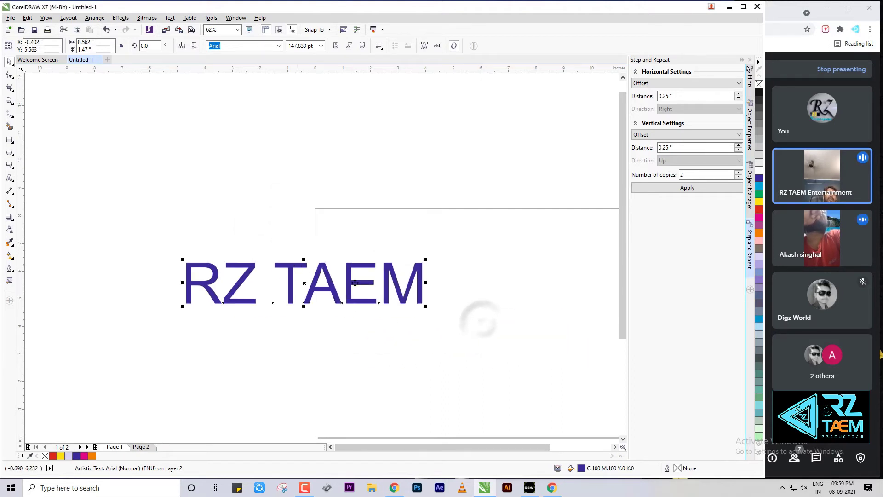
left_click(279, 45)
left_click(239, 84)
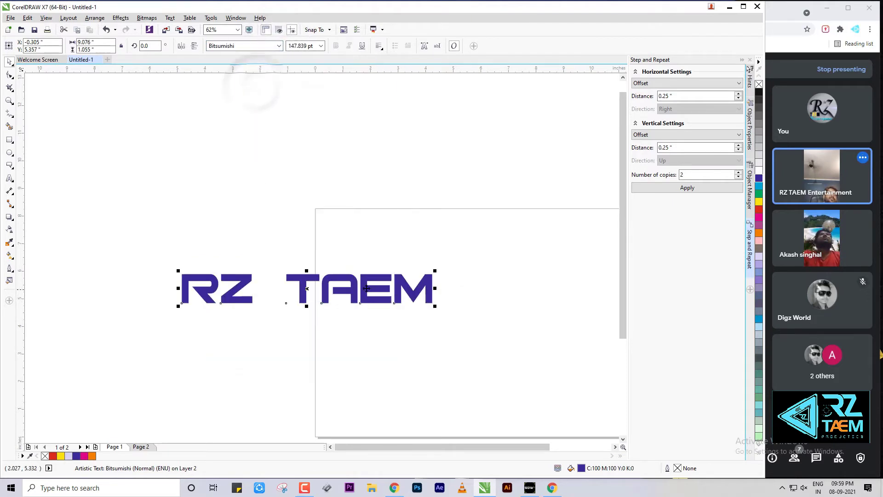
left_click_drag(366, 290, 461, 308)
Set the RZ TAEM text to 200 pt and rescale it freehand to about 239 pt
left_click(322, 46)
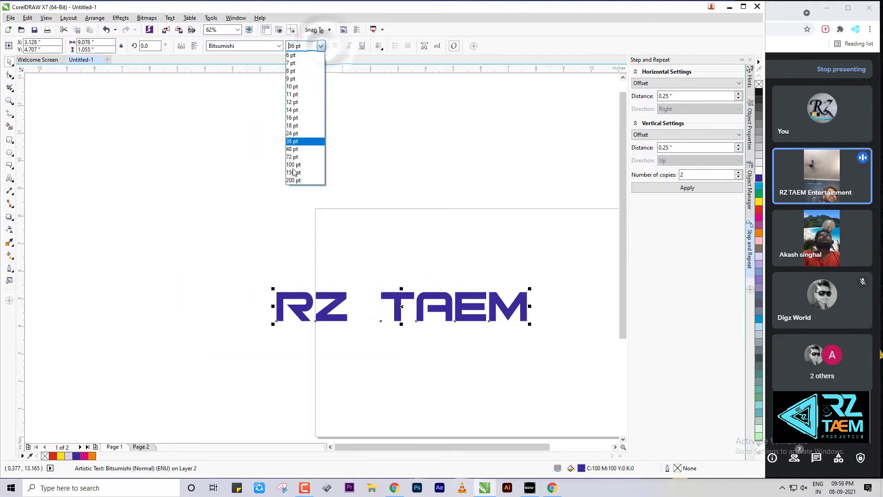
left_click(292, 178)
left_click_drag(434, 283, 365, 241)
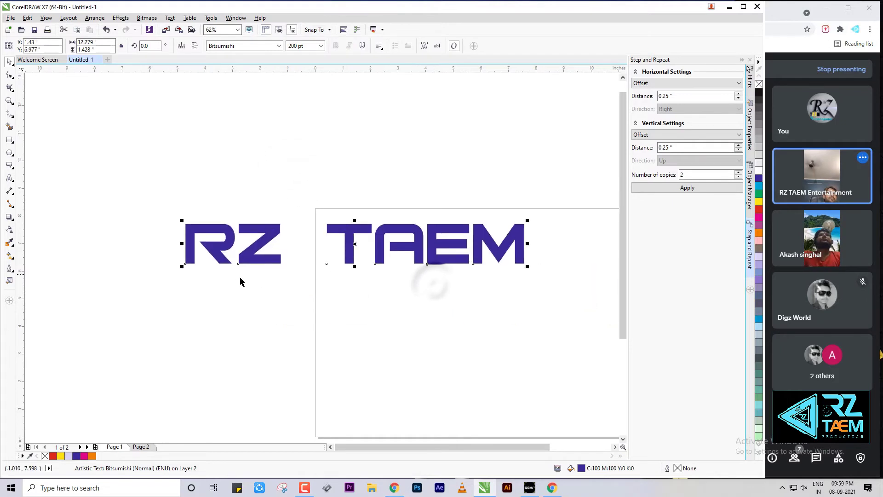
left_click_drag(181, 268, 322, 234)
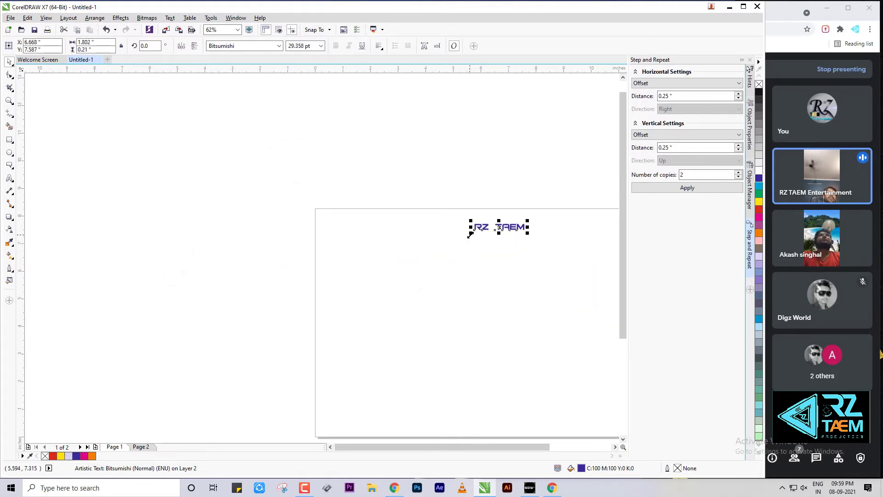
left_click_drag(470, 233, 114, 275)
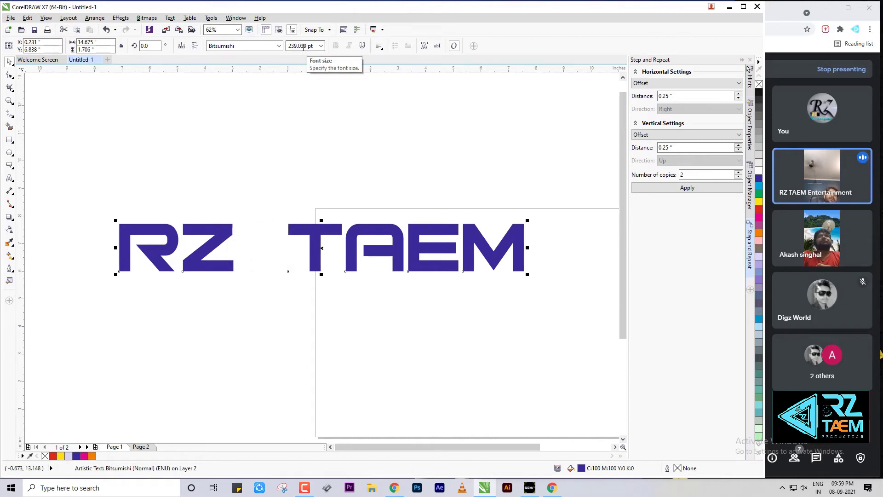
Shift the RZ TAEM text slightly down and to the right, and display its text properties
scroll(346, 275, "down", 1)
scroll(356, 254, "up", 1)
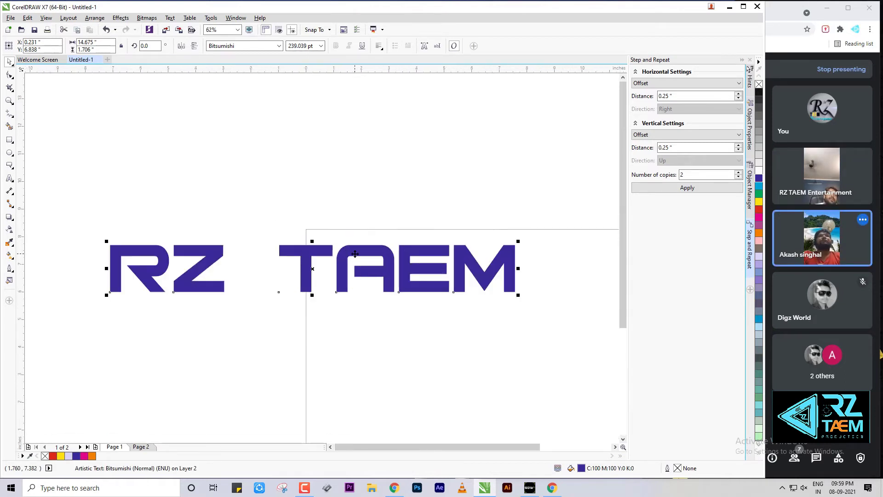
left_click_drag(354, 253, 418, 275)
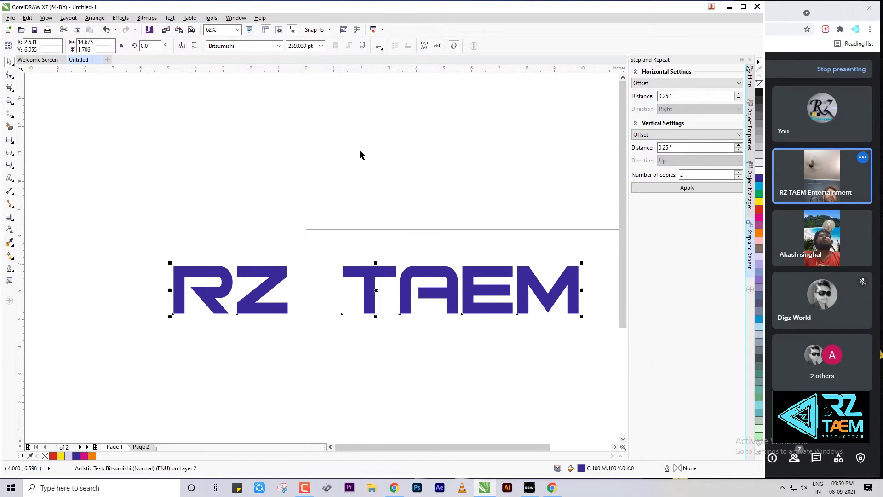
left_click(425, 46)
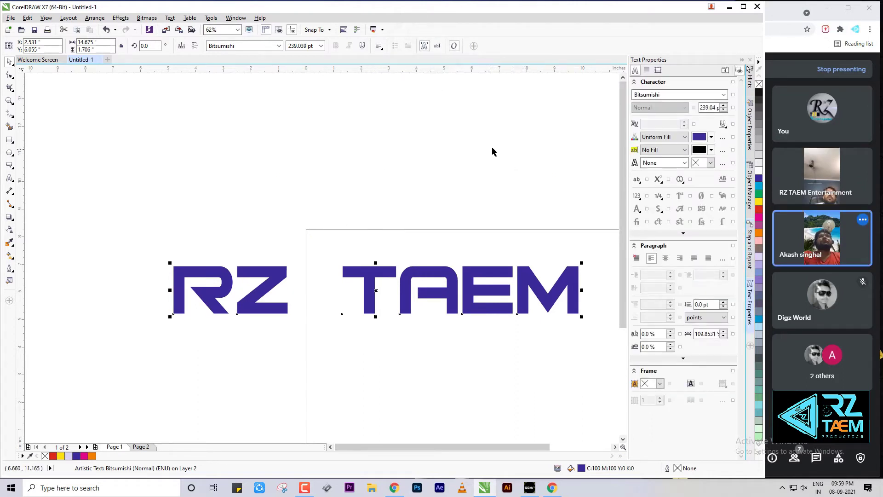
Move the RZ TAEM text up so that it sits just above the page's top edge
left_click(436, 252)
left_click_drag(373, 272, 368, 185)
left_click(440, 252)
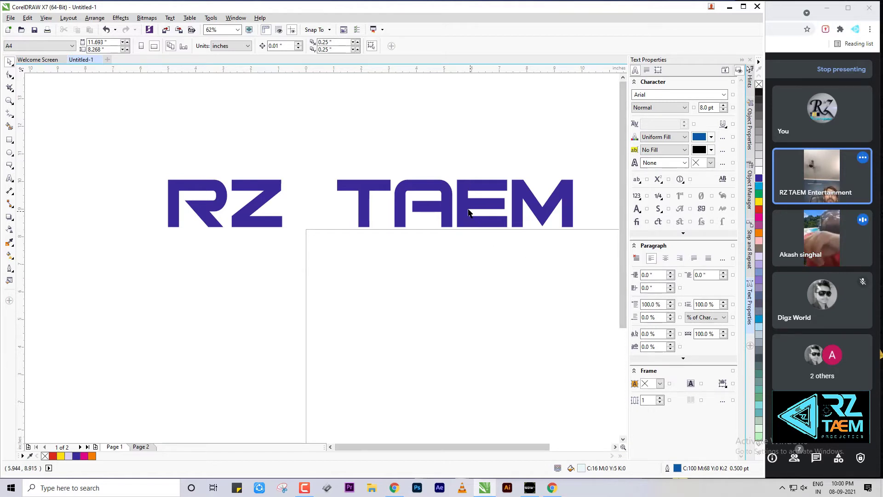
left_click_drag(443, 215, 457, 192)
Add the artistic text H2O below RZ TAEM beside the page and set its case to UPPERCASE
left_click(10, 178)
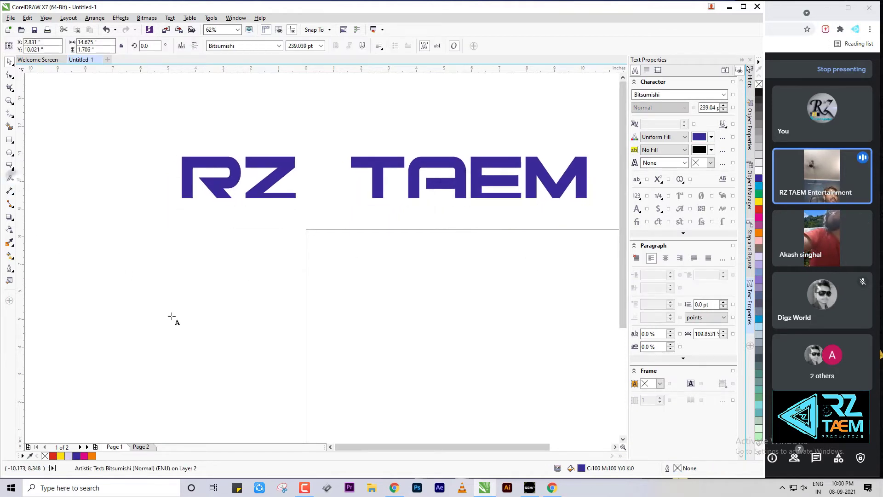
left_click(171, 317)
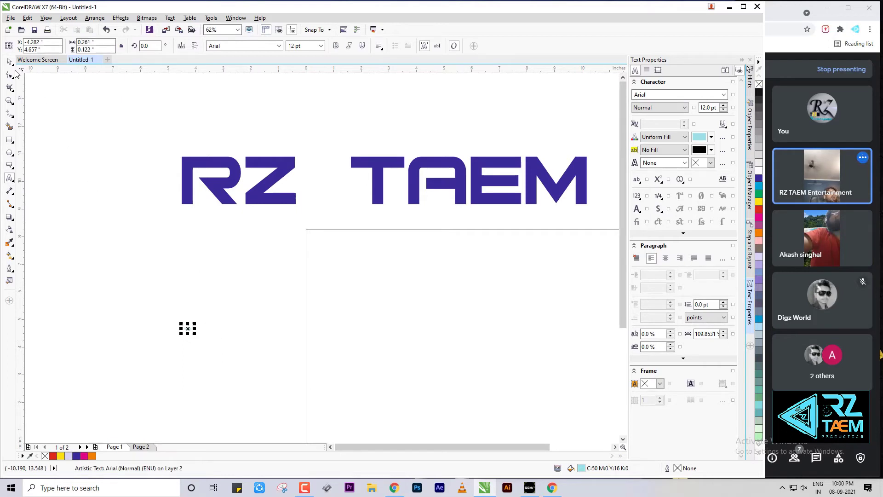
left_click(9, 61)
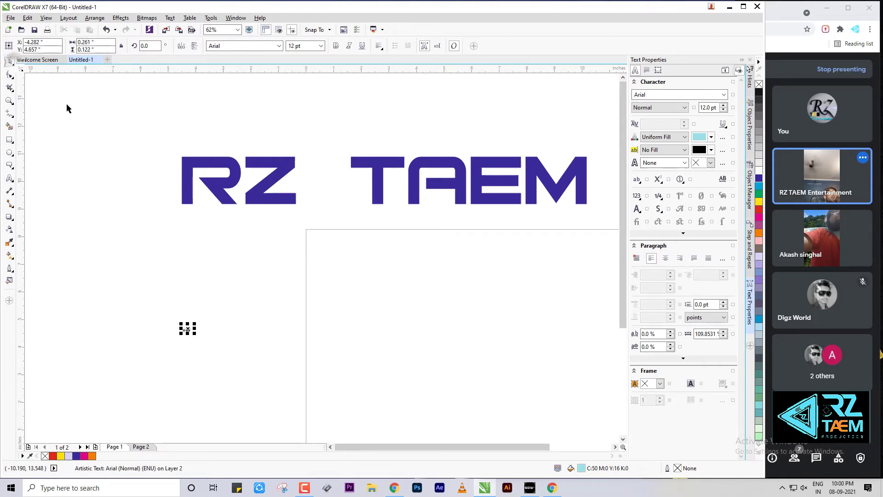
left_click(169, 18)
left_click(221, 240)
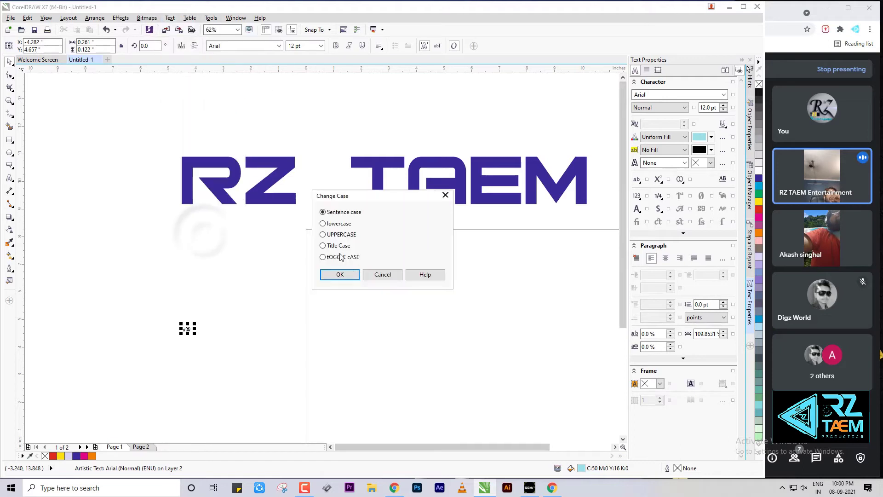
left_click(340, 234)
left_click(340, 274)
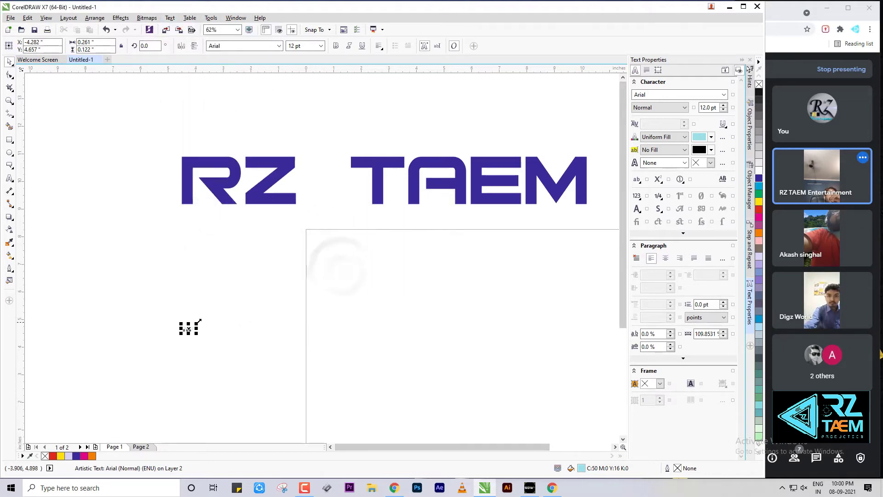
Enlarge the H2O text to about 308 pt, fill it red, and position it across the page's left edge below RZ TAEM
left_click_drag(196, 324, 515, 239)
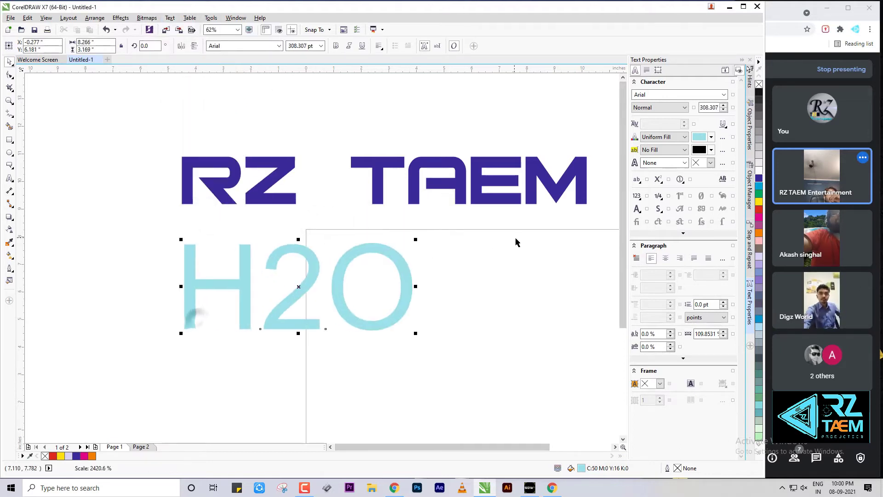
left_click(759, 209)
left_click_drag(407, 294, 497, 338)
left_click(565, 325)
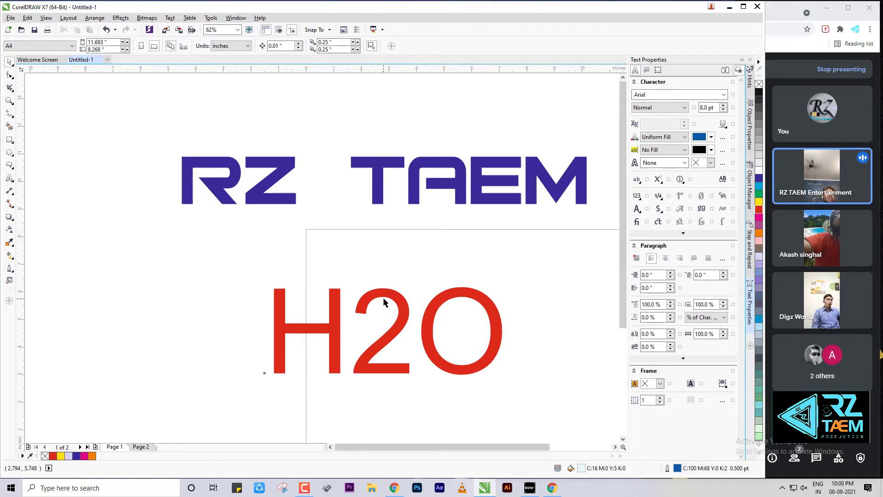
Select the H2O text with the Shape tool and tighten its character spacing to about -14%
left_click(9, 75)
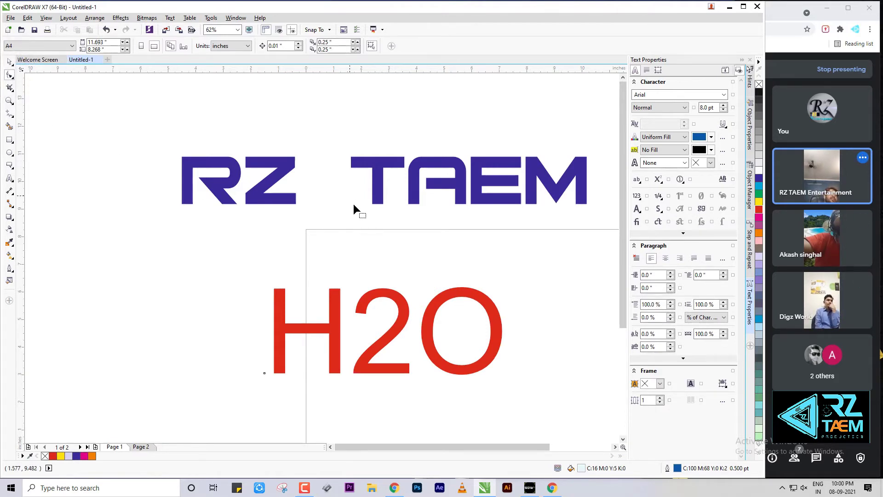
left_click(404, 309)
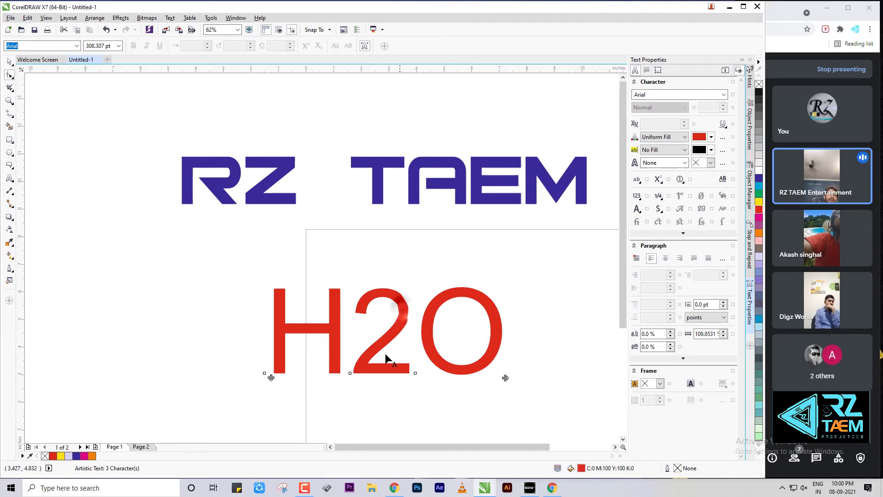
left_click(401, 298)
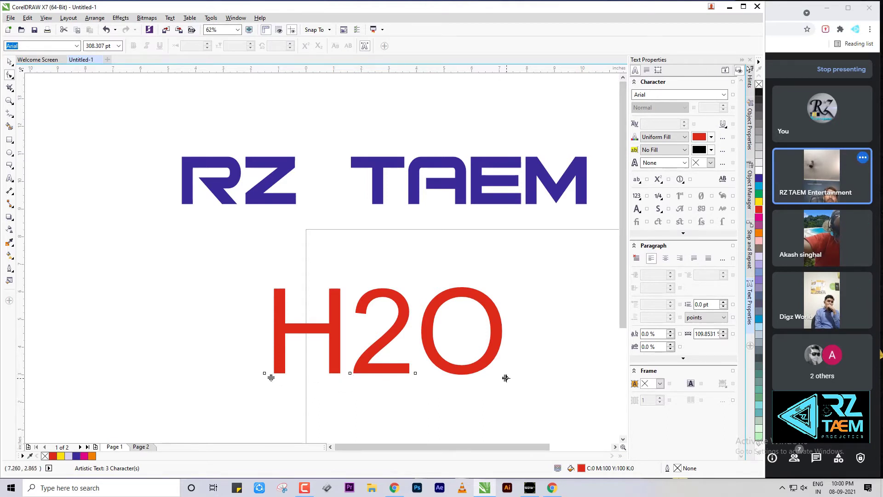
left_click_drag(505, 378, 449, 378)
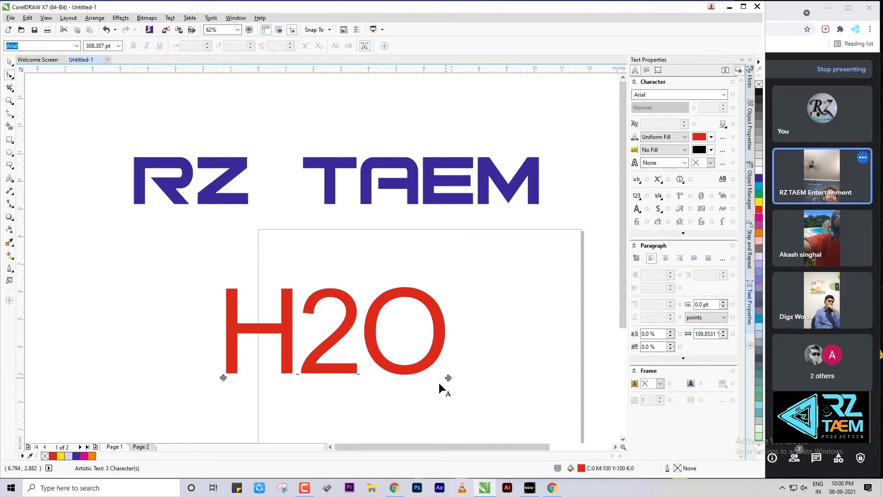
Select only the 2 in H2O, try it as superscript, and set it as subscript
left_click(297, 373)
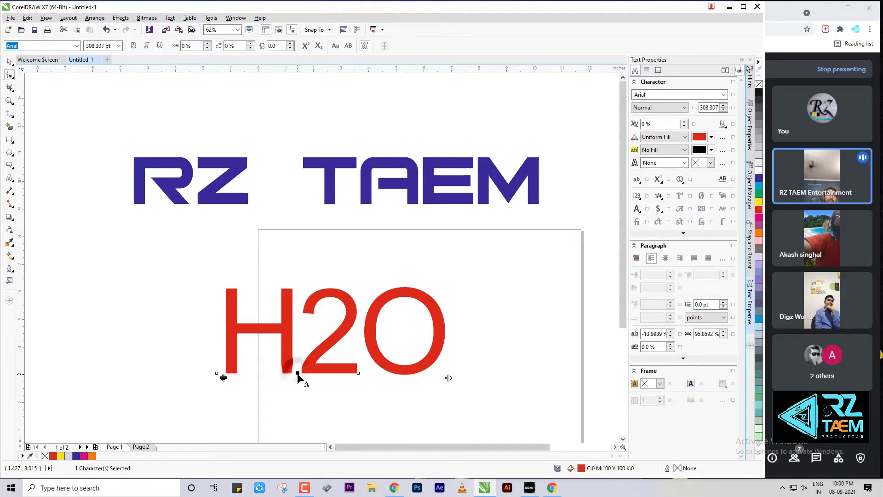
left_click(322, 49)
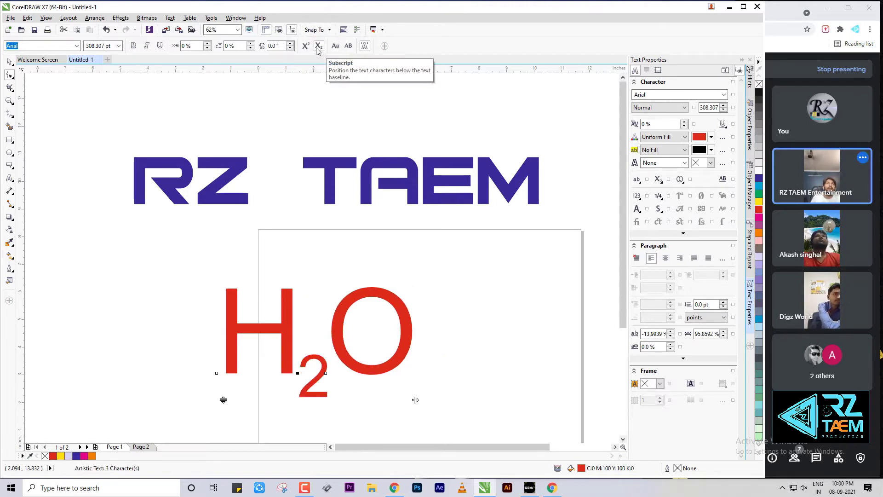
left_click(306, 48)
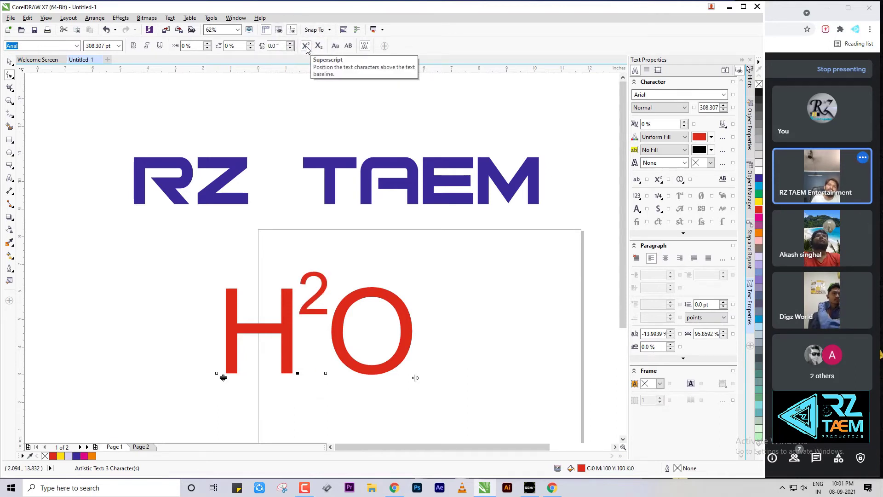
left_click(318, 48)
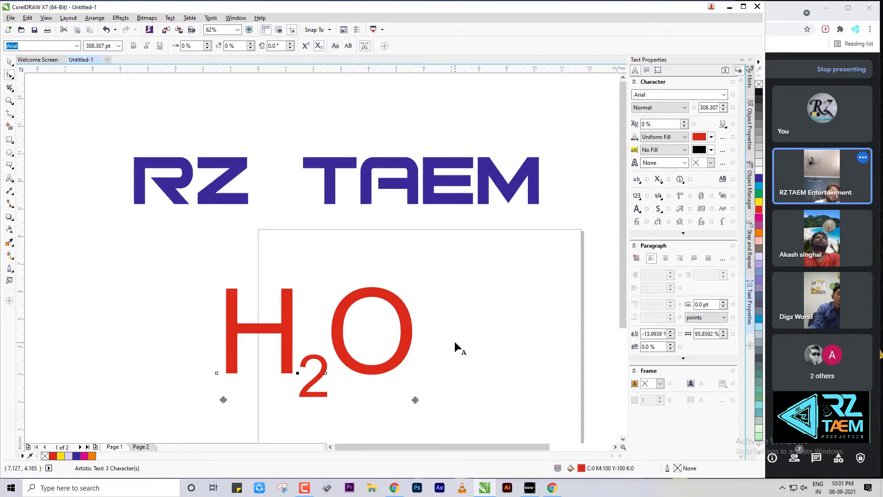
Switch to Chrome and run a Google image search for "chrome logo" in a new tab
scroll(454, 341, "down", 1)
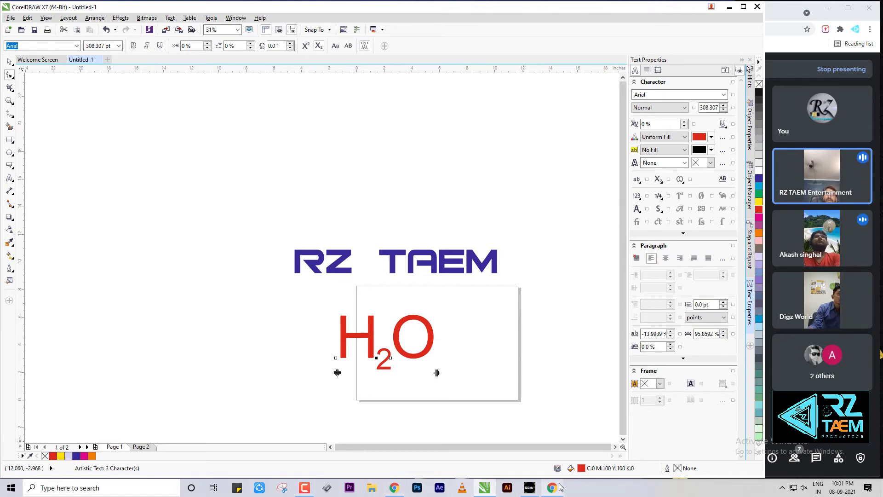
mouse_move(490, 491)
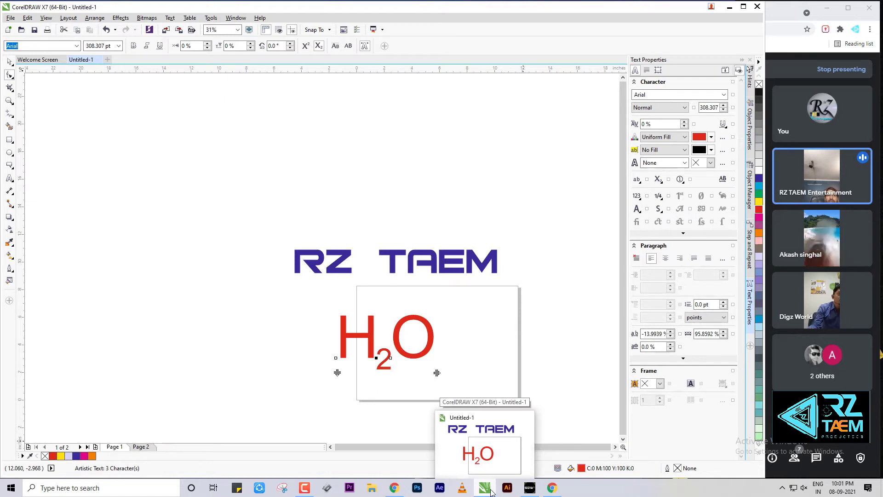
mouse_move(497, 461)
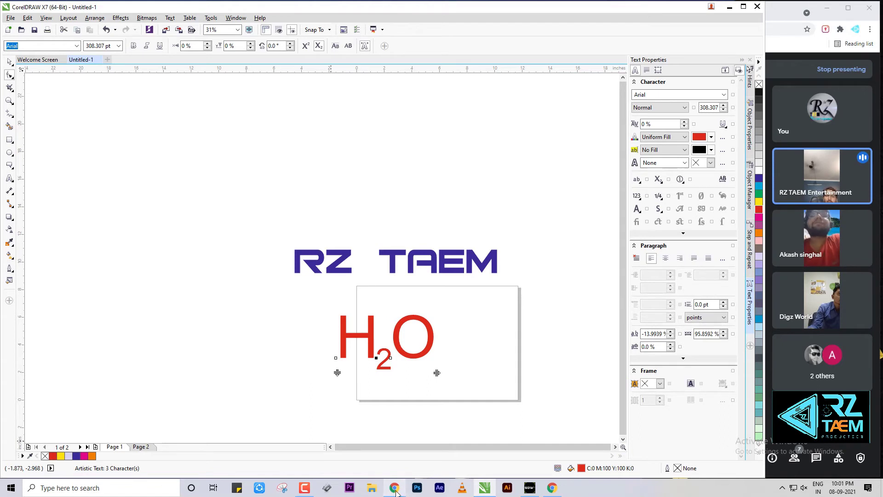
mouse_move(395, 491)
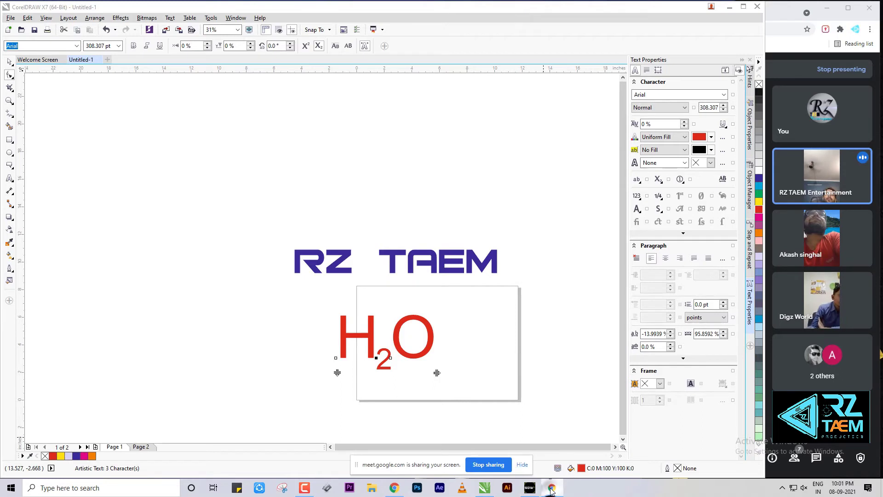
left_click(795, 13)
left_click(715, 13)
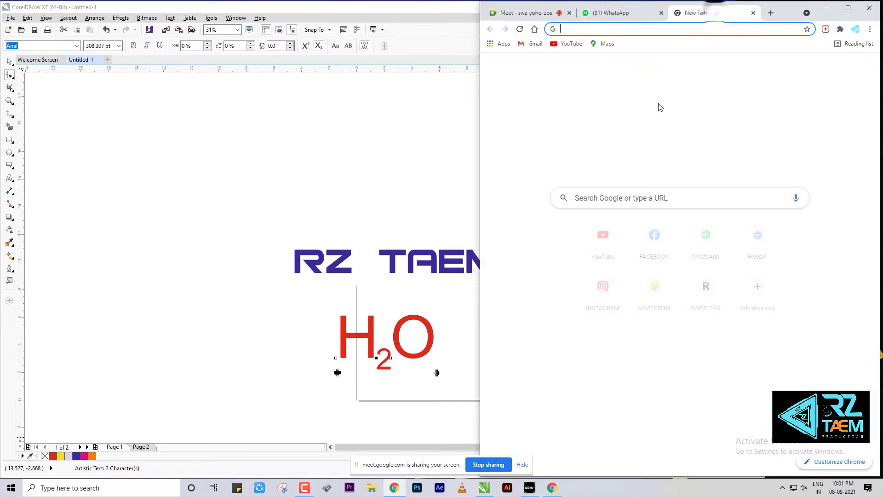
left_click(660, 29)
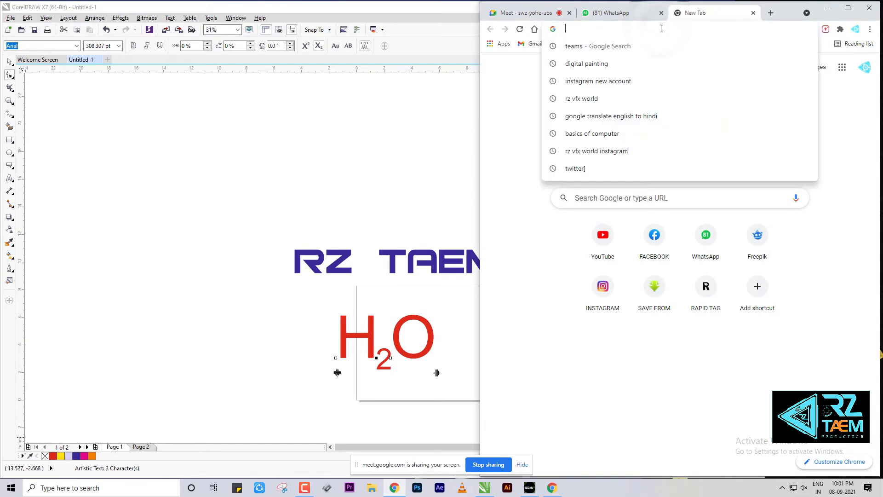
type("chrome lo")
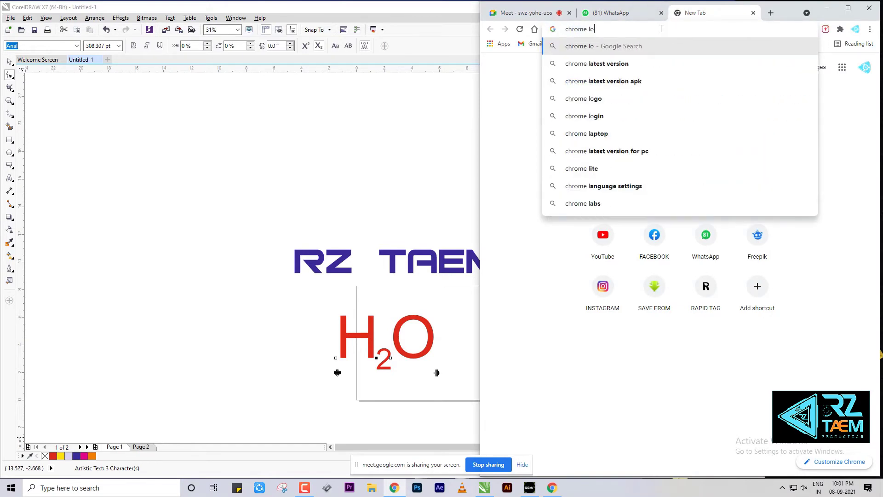
type("go")
key("Return")
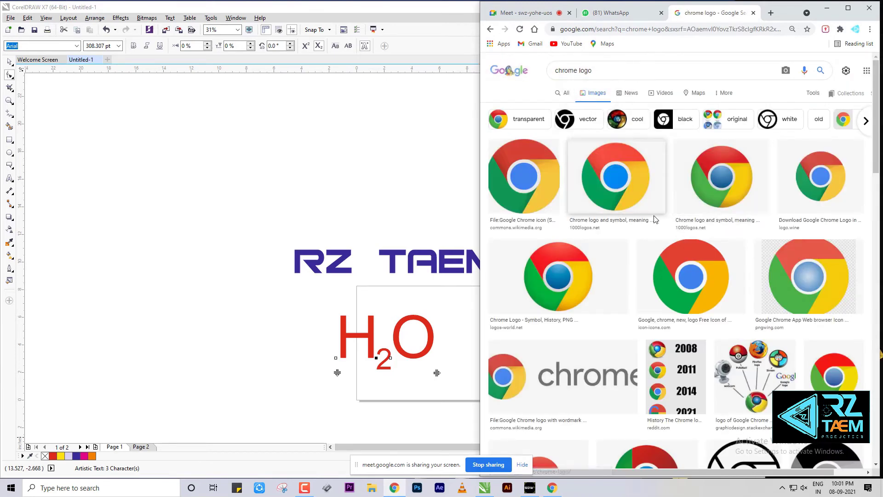
Open the icon-icons.com Chrome logo result and save the image to Downloads as google_chrome_new_logo_icon_159144 in PNG format
left_click(701, 276)
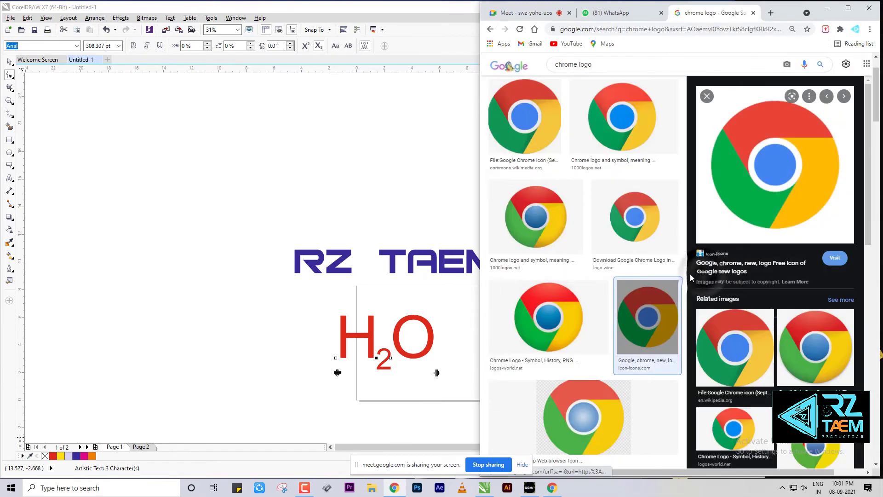
right_click(764, 156)
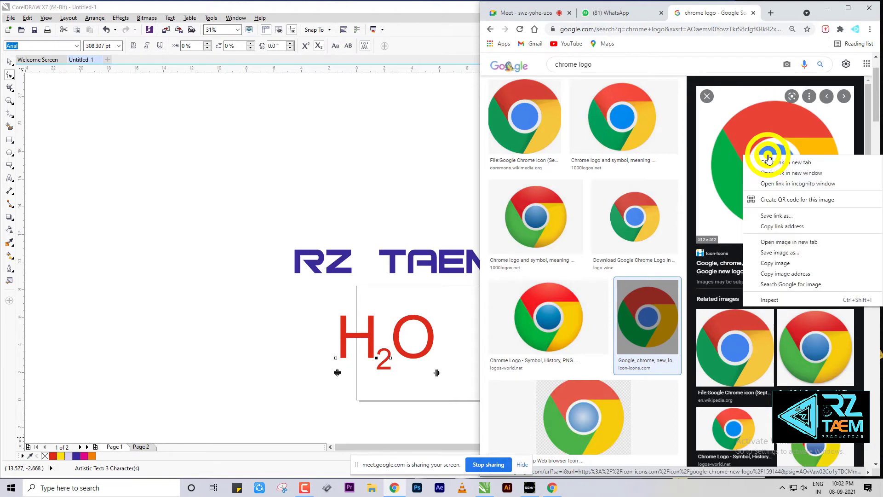
left_click(783, 254)
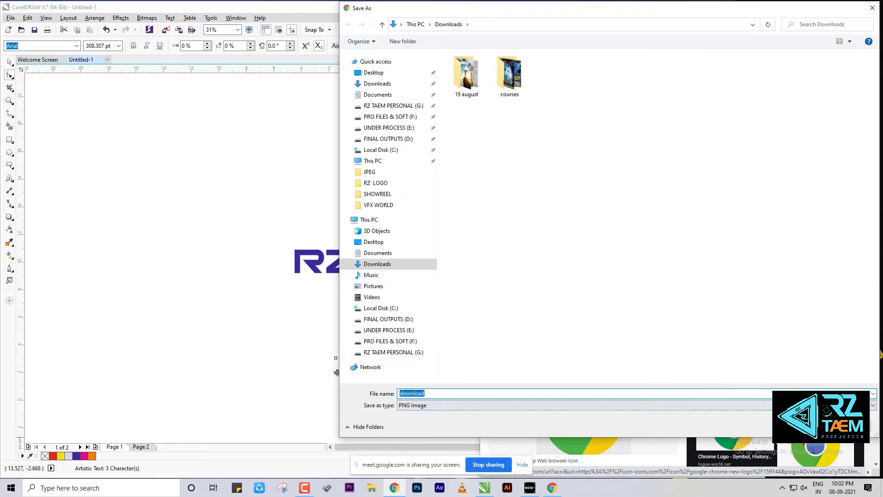
left_click(850, 426)
right_click(807, 183)
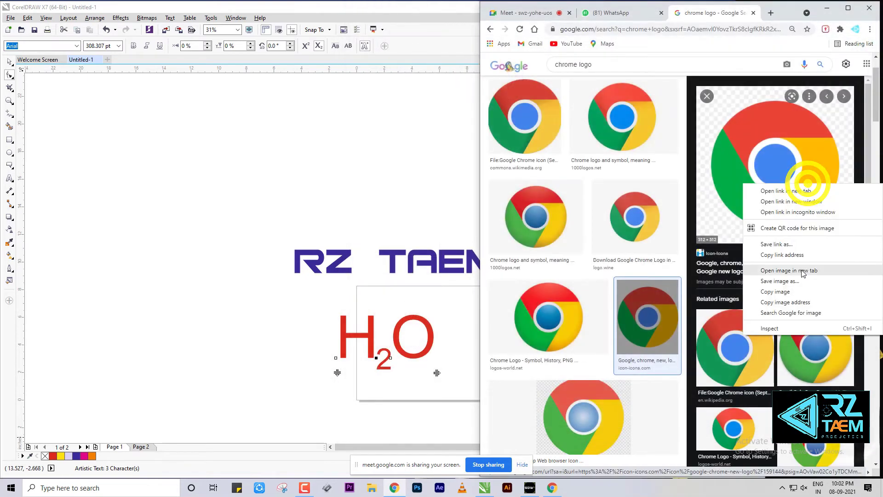
left_click(780, 281)
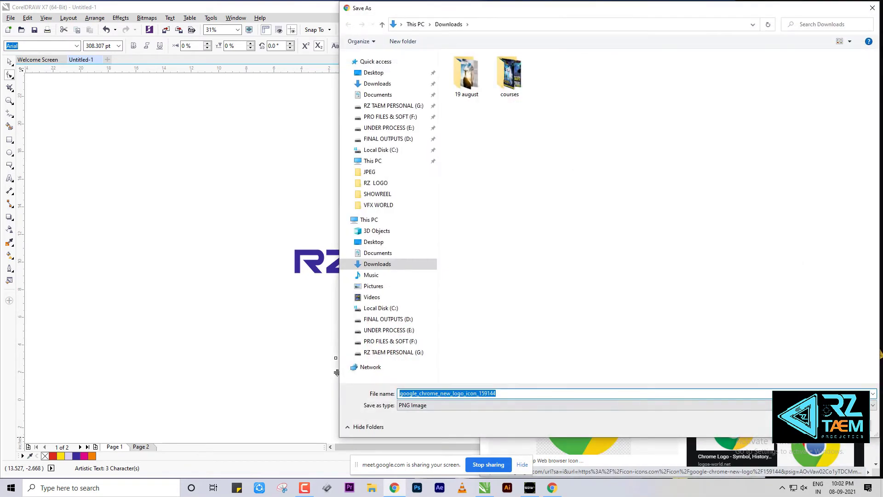
key("Return")
Import the downloaded Chrome logo into the CorelDRAW drawing beside RZ TAEM, and return the browser to its Meet tab
left_click_drag(549, 464, 184, 276)
scroll(212, 267, "down", 2)
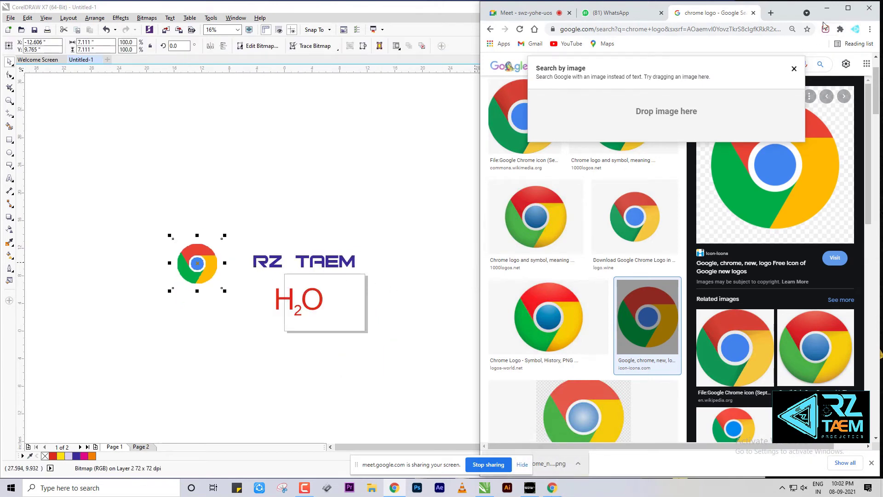
left_click(411, 119)
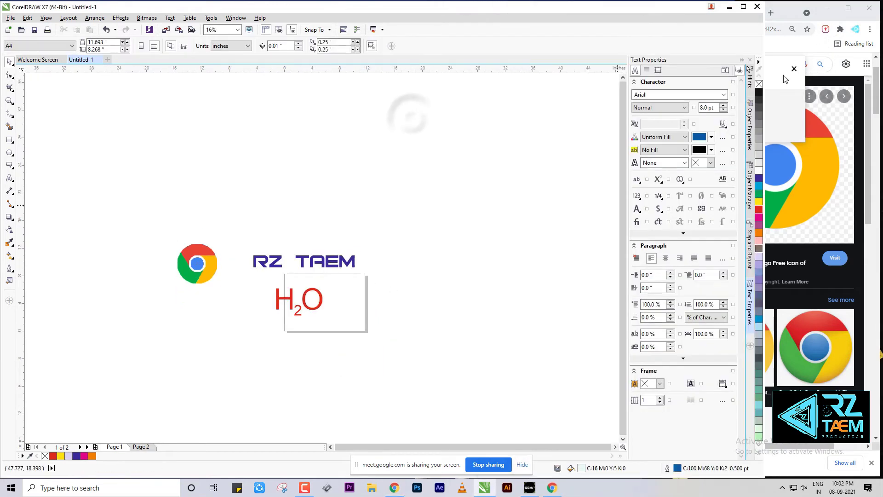
left_click(725, 43)
left_click(528, 12)
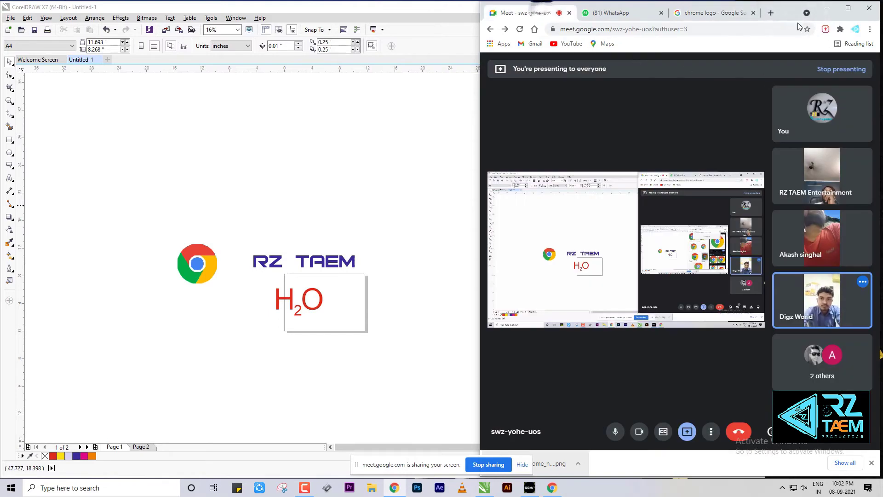
left_click(420, 225)
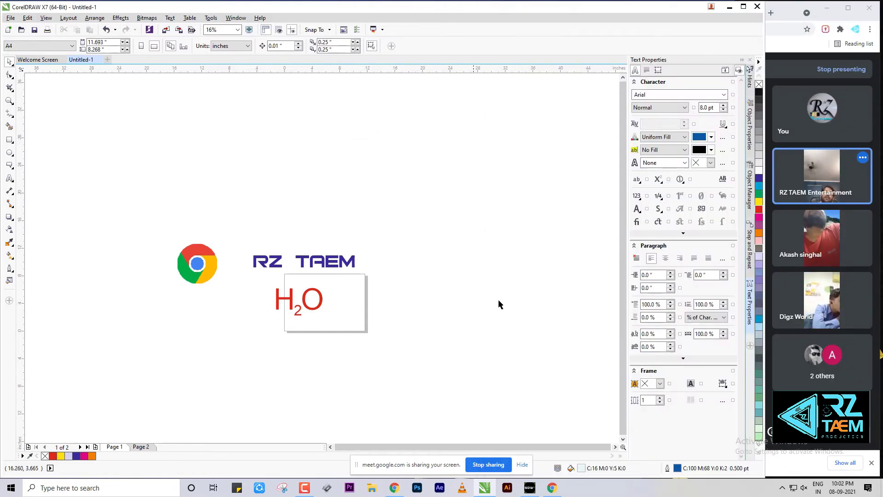
Delete the RZ TAEM and H2O texts, and move the Chrome logo image up and to the right
left_click_drag(225, 218, 445, 352)
key("Delete")
scroll(192, 258, "up", 3)
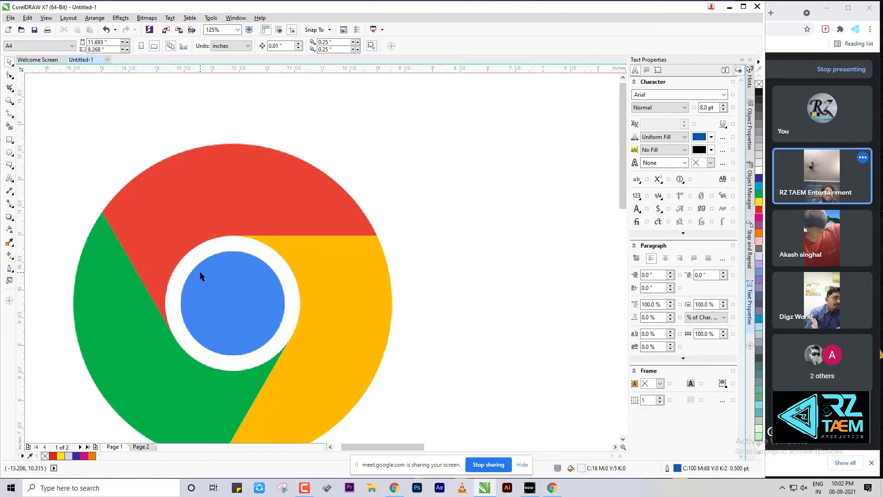
scroll(201, 268, "down", 1)
left_click_drag(268, 284, 345, 188)
left_click(439, 289)
scroll(306, 227, "down", 1)
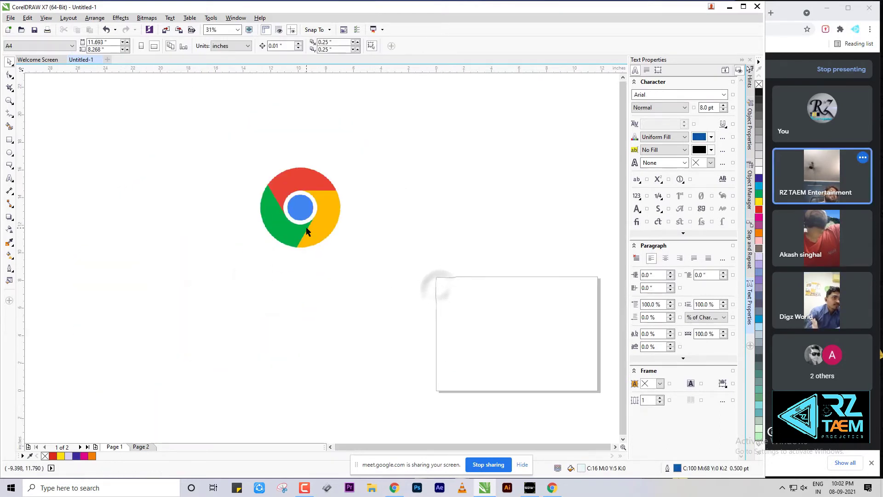
scroll(295, 204, "up", 1)
scroll(274, 184, "down", 1)
scroll(278, 184, "up", 1)
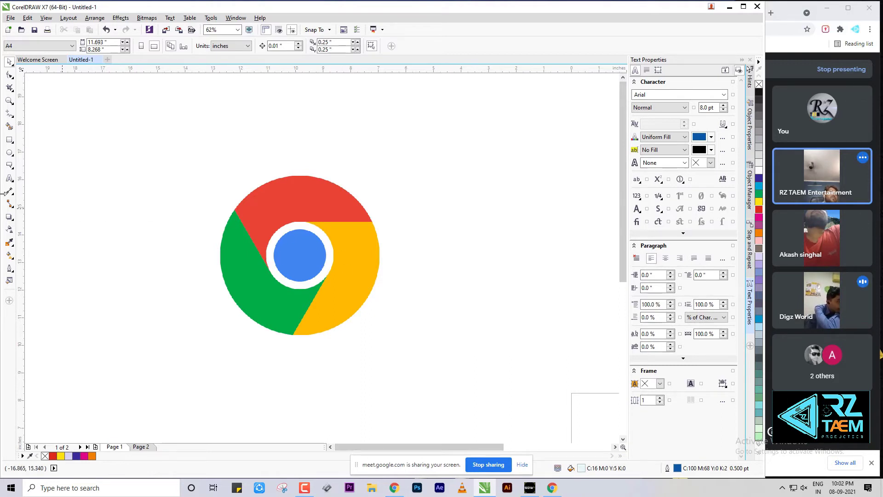
Draw a circle about 6.13 inches in diameter and position it to the right of the Chrome logo
left_click_drag(497, 223, 477, 313)
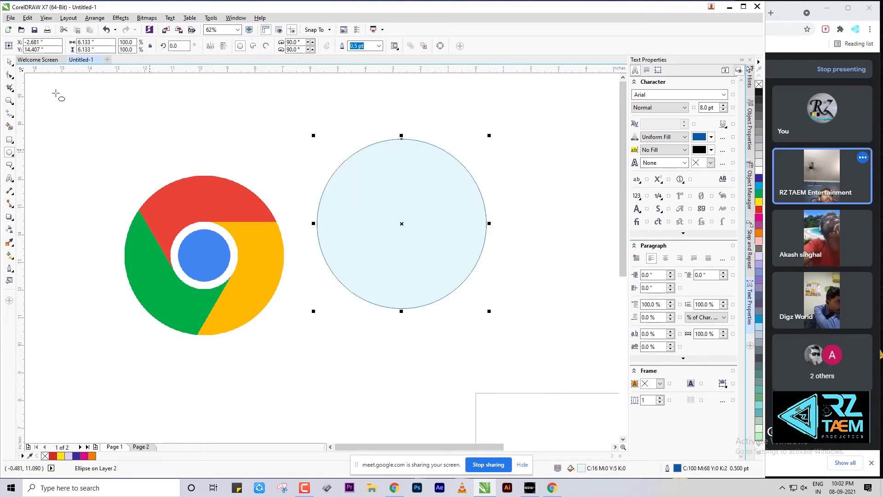
left_click(10, 63)
left_click_drag(401, 223, 417, 262)
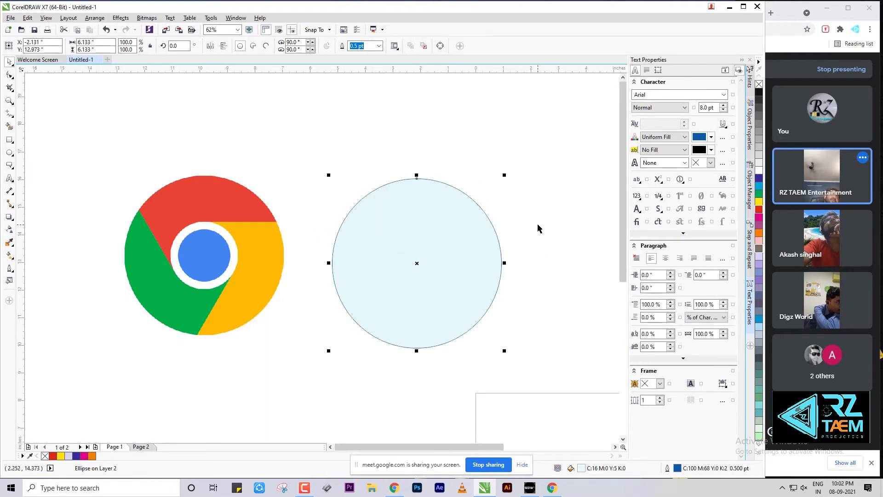
Remove the circle's outline and fill it with blue (C:100 M:100 Y:0 K:0)
right_click(759, 85)
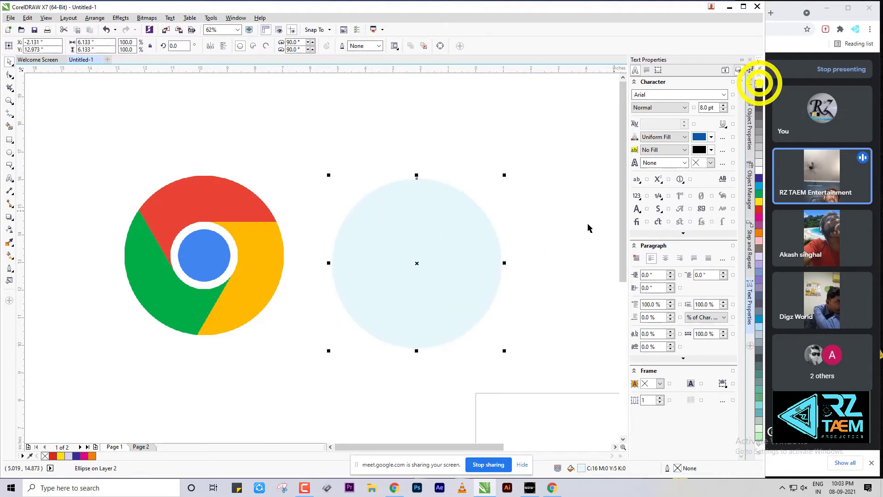
left_click(760, 180)
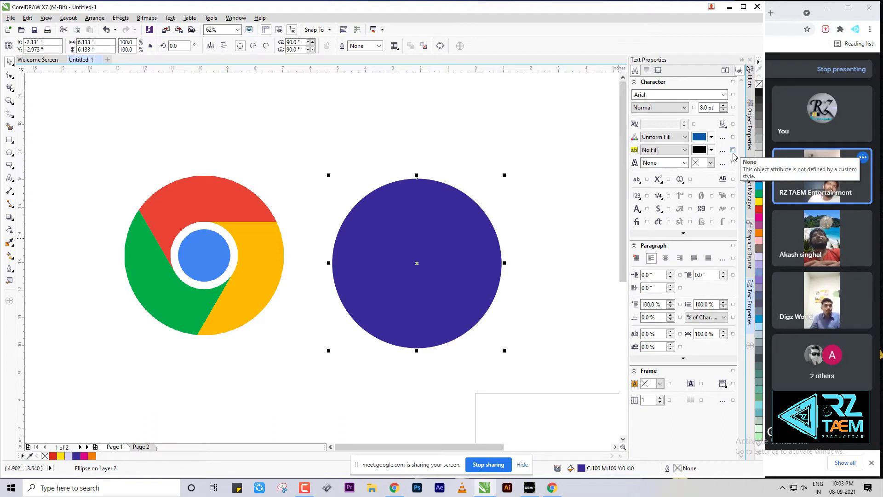
left_click_drag(449, 264, 534, 140)
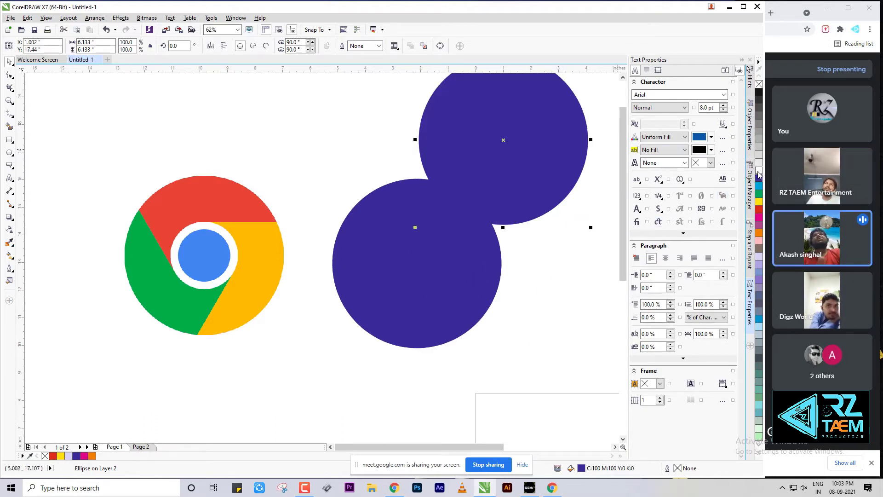
key("Delete")
left_click(493, 283)
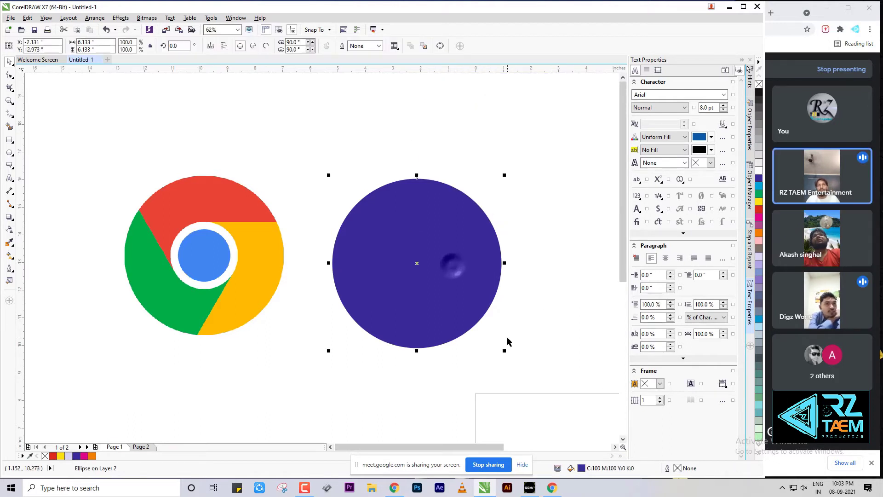
Paste a copy of the blue circle, move it up and to the right of the original, and delete it
key("ctrl+c")
scroll(507, 341, "down", 2)
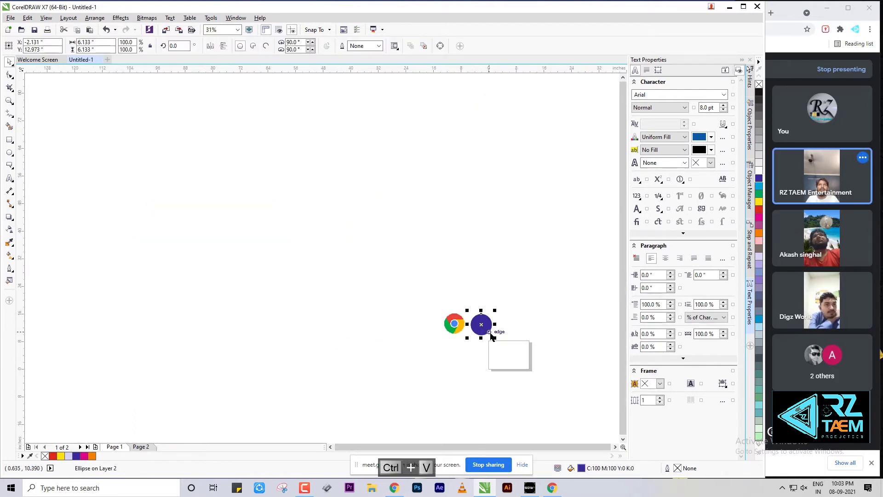
left_click_drag(484, 327, 531, 314)
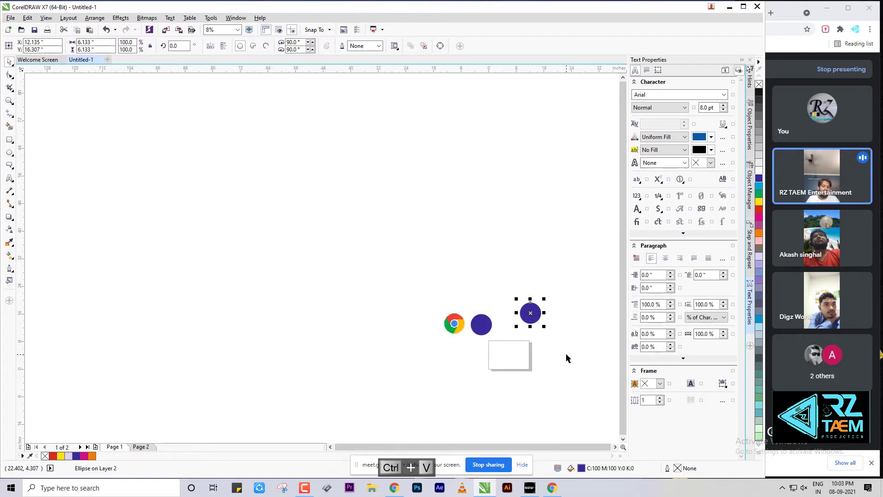
key("ctrl+z")
scroll(505, 325, "up", 2)
left_click_drag(523, 299, 540, 270)
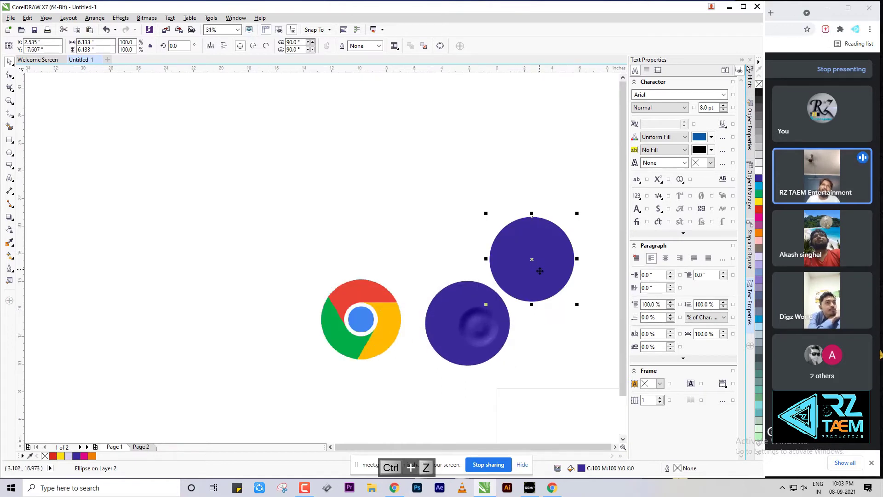
key("Delete")
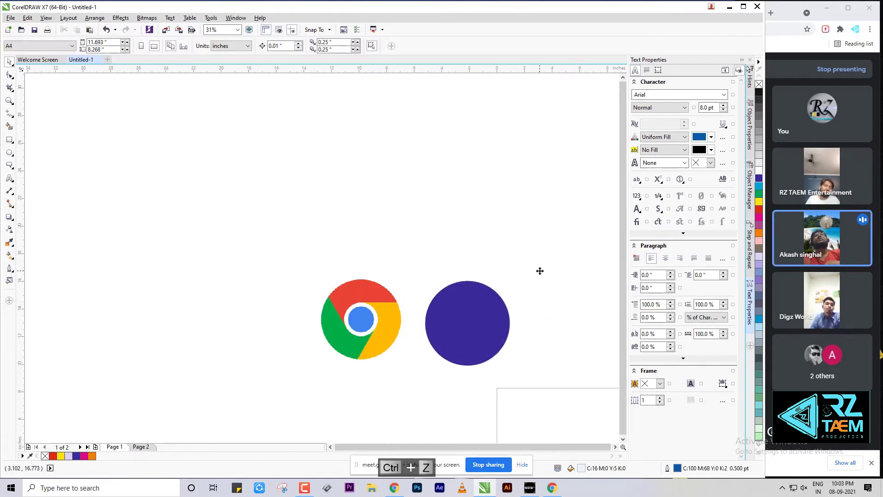
Try duplicating the blue circle by moving a copy up and to the right, and undo it each time
left_click(462, 333)
scroll(469, 332, "up", 1)
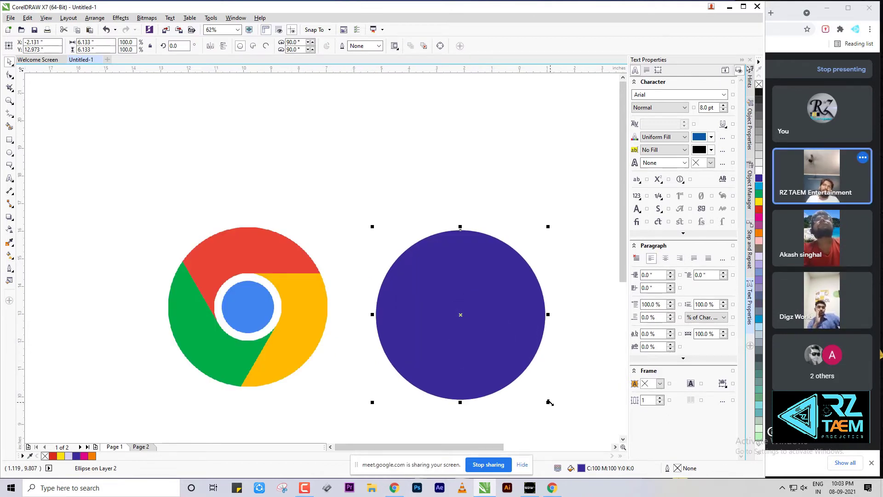
scroll(494, 343, "down", 1)
key("ctrl+z")
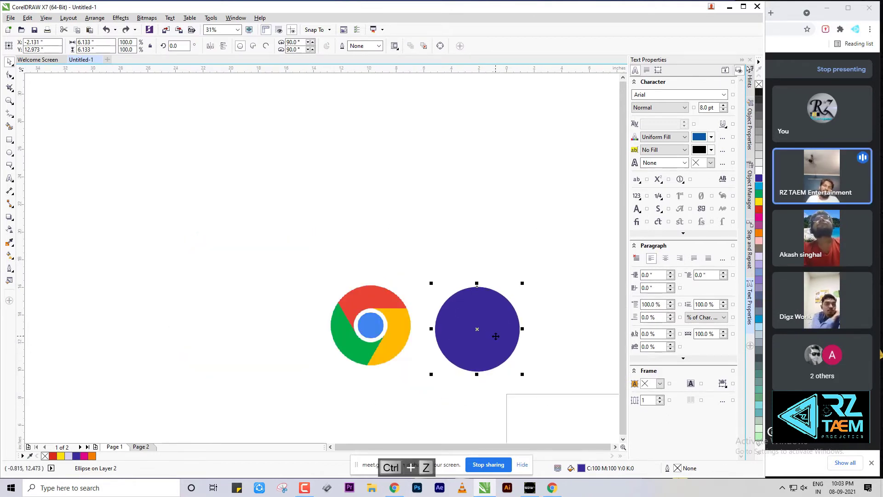
left_click_drag(488, 327, 509, 267)
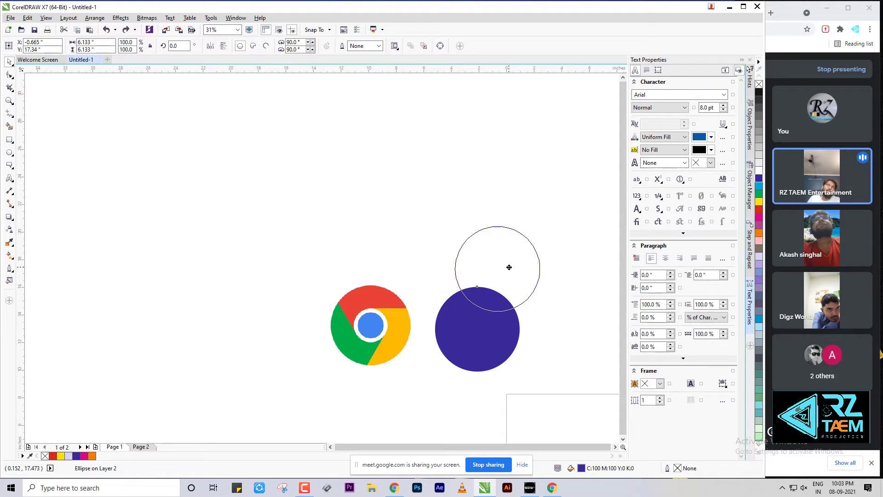
left_click_drag(509, 267, 509, 268)
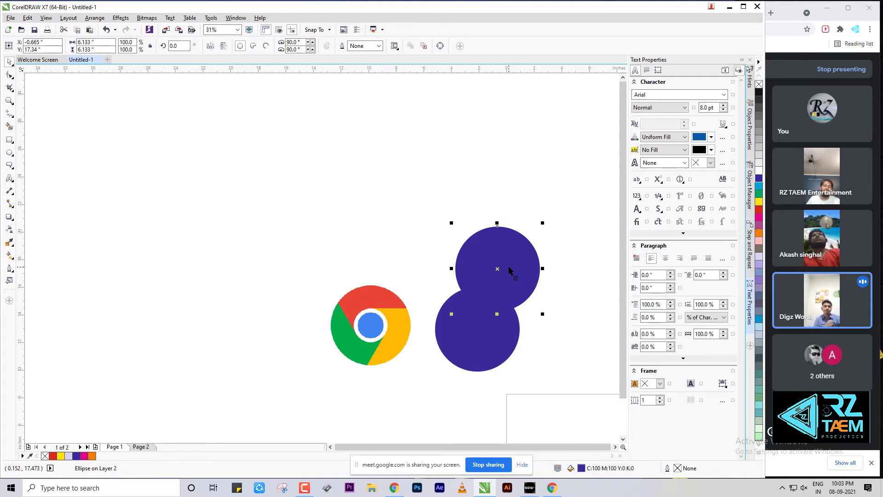
key("ctrl+z")
scroll(481, 356, "up", 2)
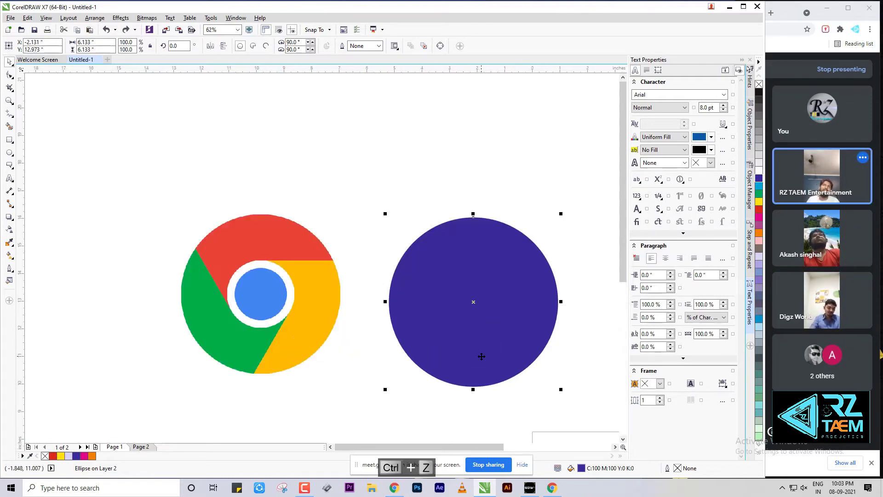
left_click_drag(512, 318, 555, 282)
key("ctrl+z")
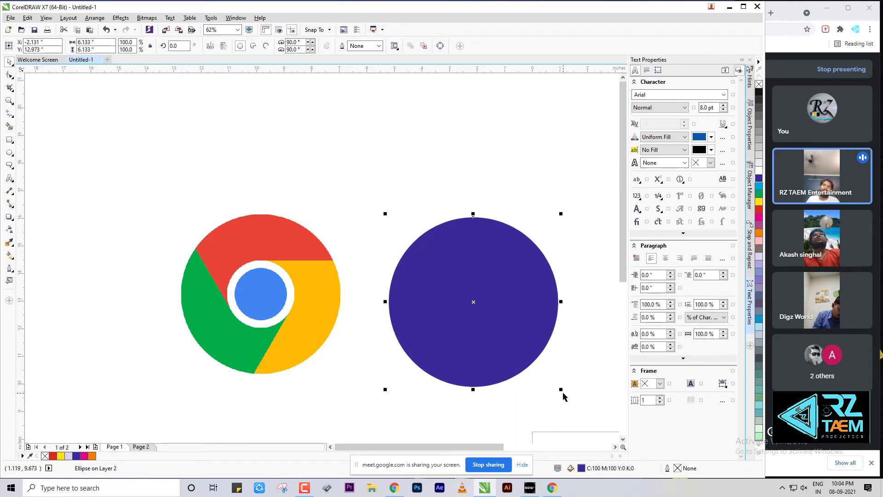
Create a concentric copy of the blue circle scaled down to about 2.33 inches in diameter and fill it with white
left_click_drag(561, 390, 541, 338)
key("Escape")
left_click(758, 171)
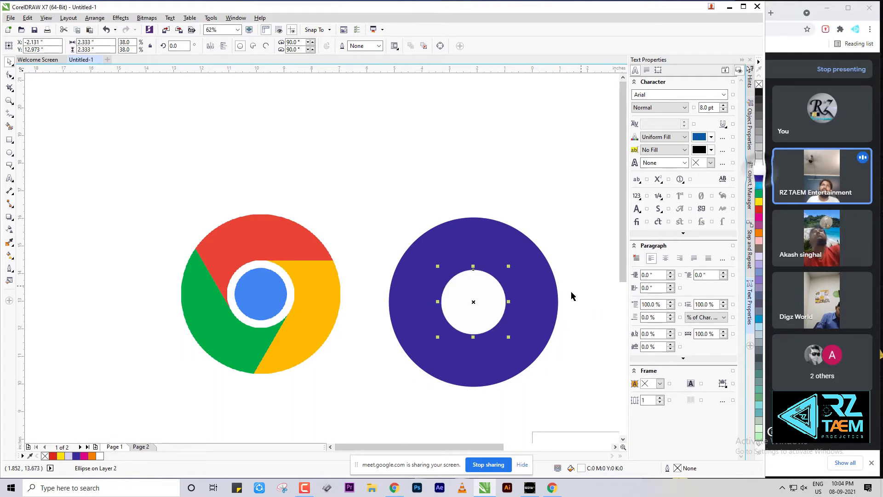
left_click(571, 291)
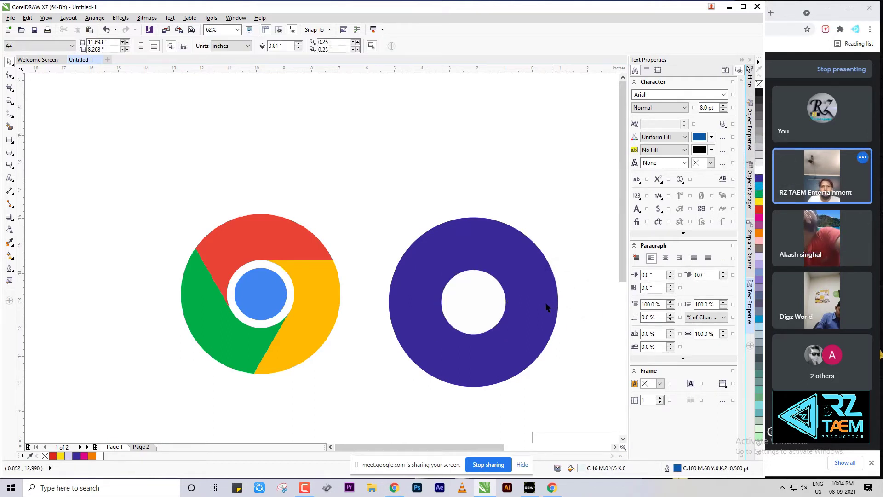
Create a smaller concentric copy of the white circle, about 1.73 inches in diameter, and fill it with cyan (C:100 M:0 Y:0 K:0)
left_click(481, 301)
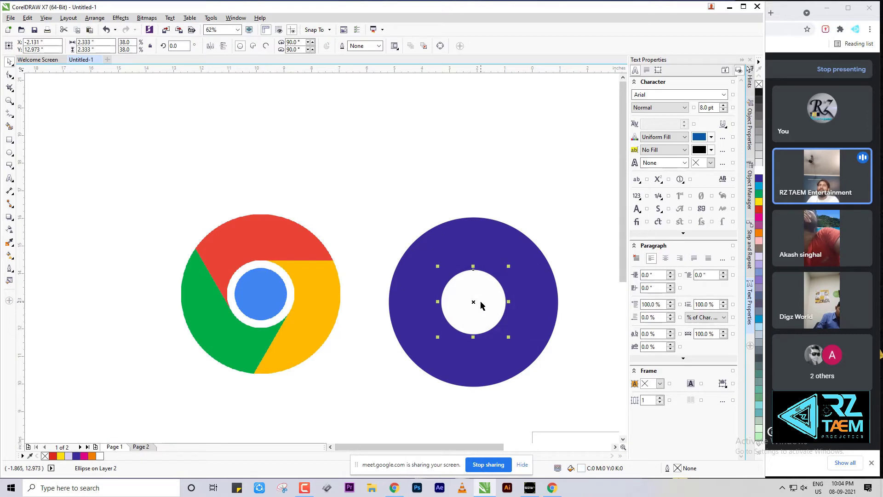
mouse_move(508, 338)
left_mouse_down()
mouse_move(517, 350)
mouse_move(501, 330)
left_mouse_up()
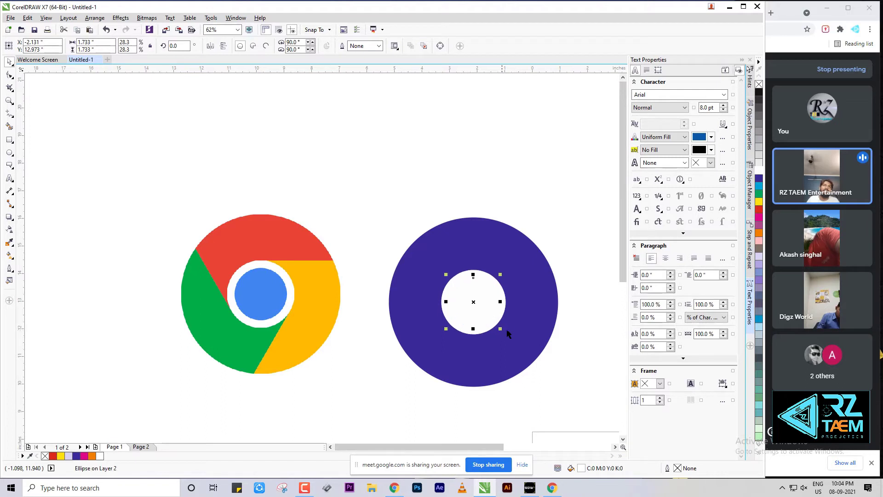
left_click(758, 185)
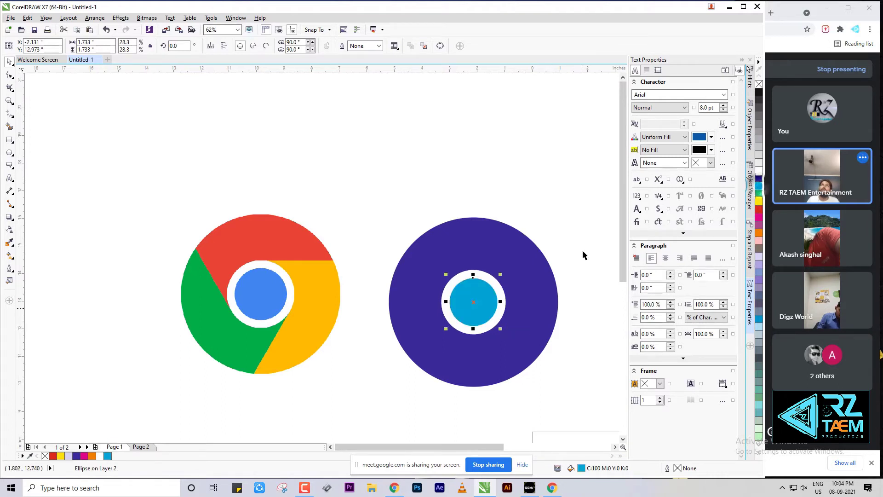
left_click(569, 207)
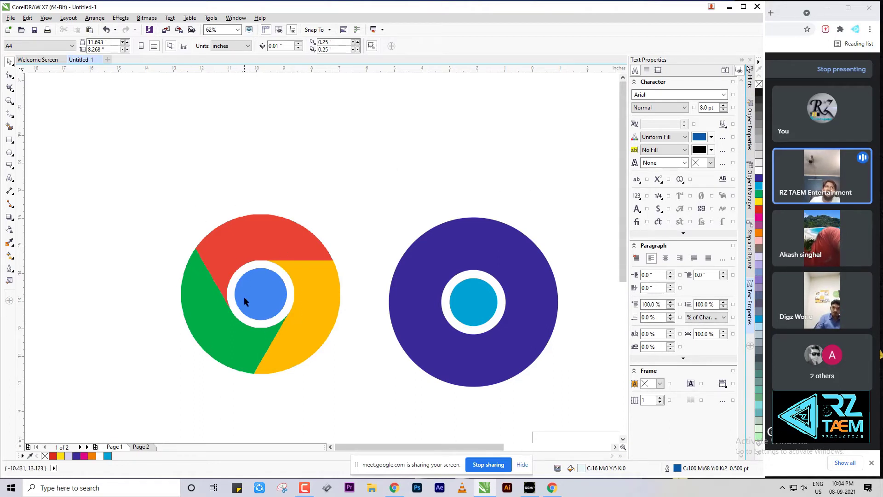
left_click(523, 270)
left_click(597, 247)
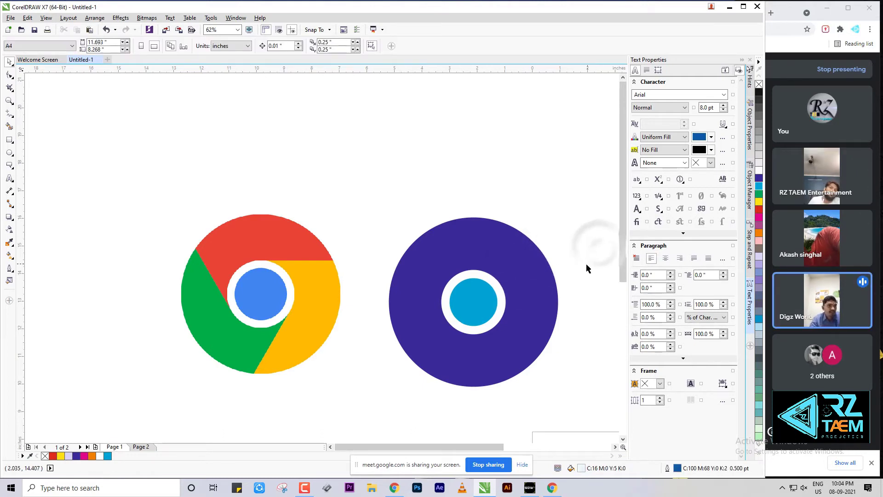
scroll(556, 304, "up", 2)
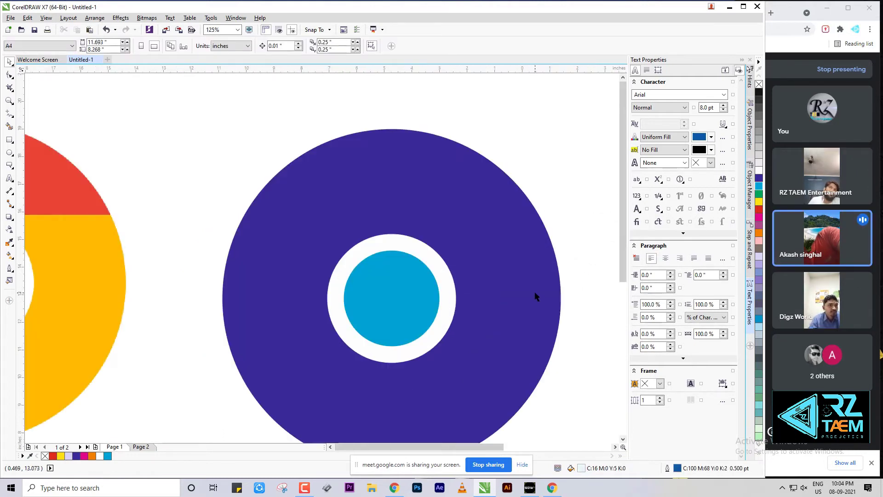
scroll(535, 291, "down", 2)
scroll(518, 341, "up", 2)
scroll(518, 341, "down", 2)
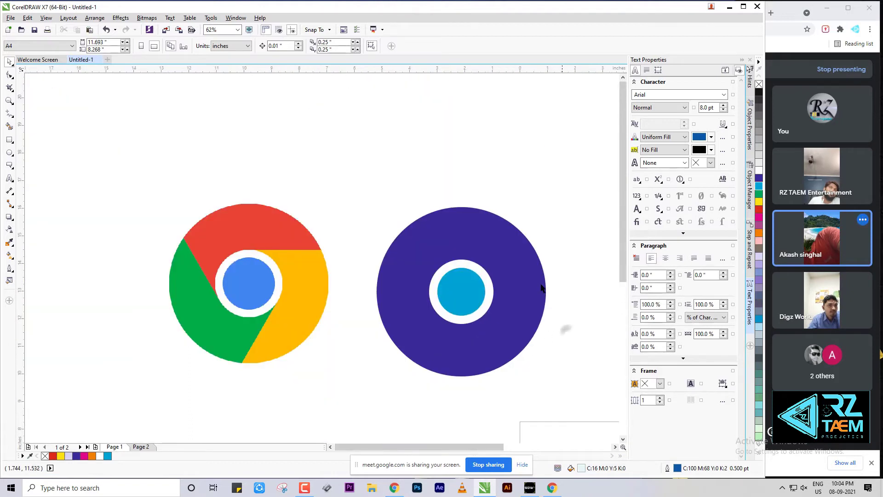
Place a vertical and a horizontal guideline crossing at the centre of the large blue circle
left_click(529, 253)
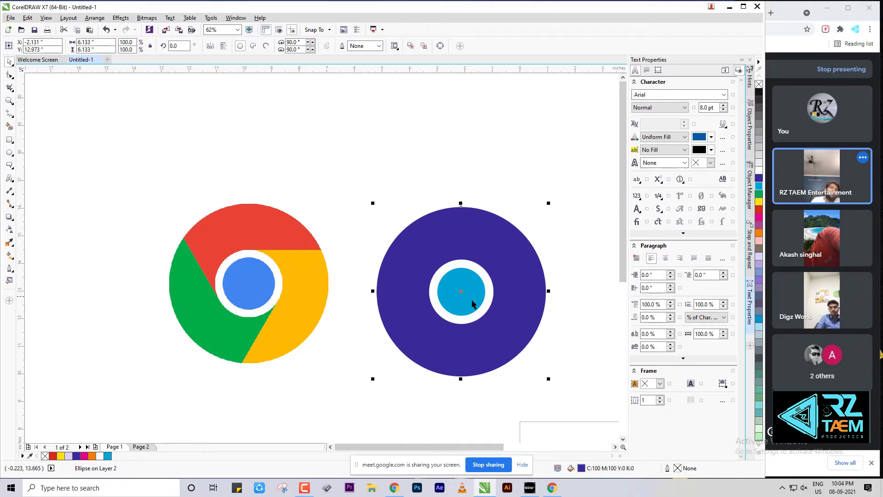
left_click(460, 292)
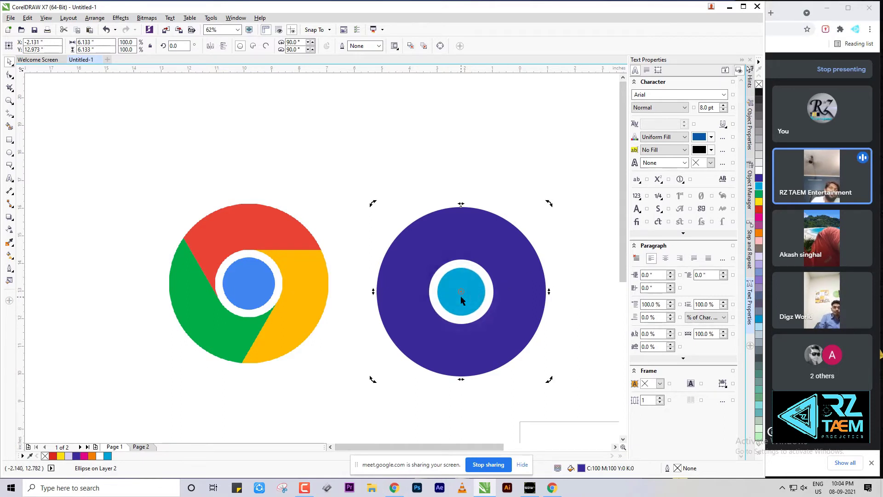
scroll(460, 295, "up", 2)
scroll(461, 286, "down", 2)
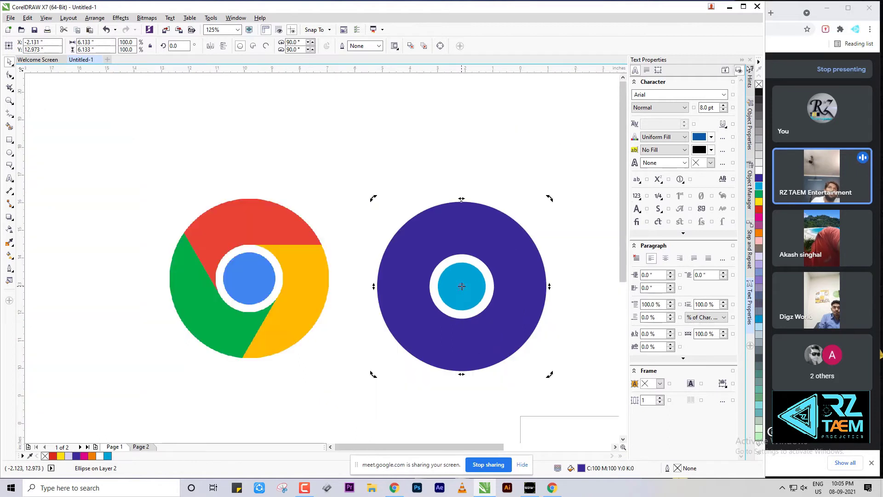
left_click_drag(18, 315, 461, 285)
left_click_drag(465, 68, 465, 285)
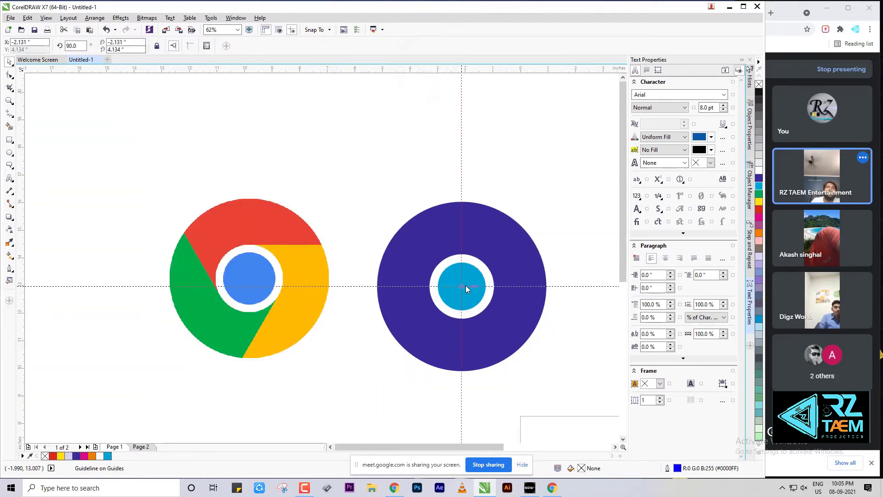
scroll(465, 285, "up", 2)
scroll(465, 285, "down", 2)
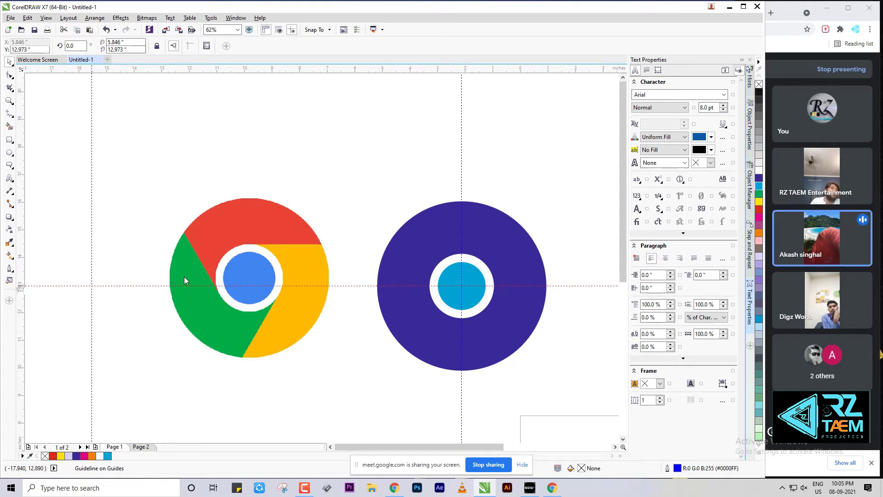
Place another vertical guideline through the centre of the Chrome logo image, and undo the extra guideline added beside it
left_click_drag(92, 277, 249, 267)
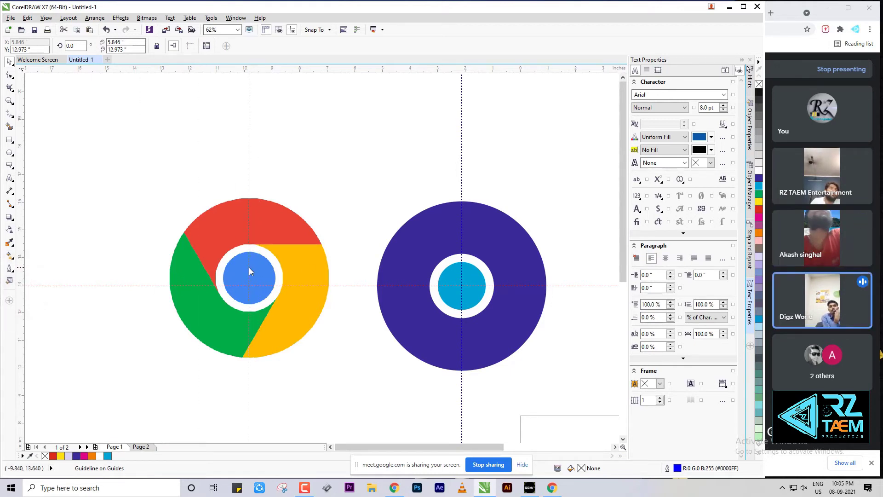
left_click(249, 285)
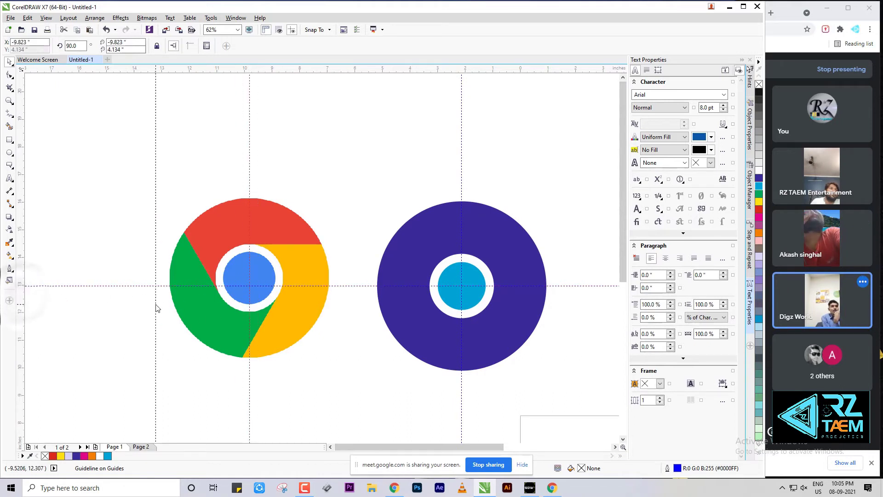
left_click_drag(21, 298, 157, 307)
key("ctrl+z")
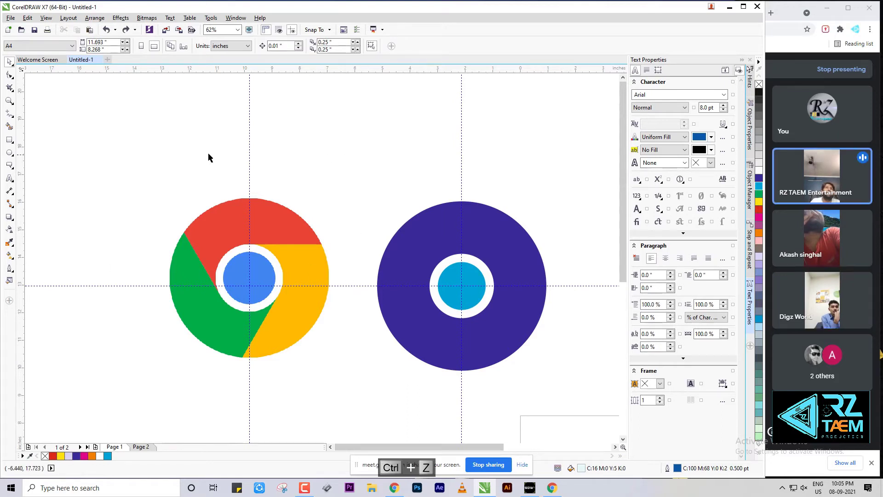
Align the circles' centres to the same height as the Chrome logo's centre, and move the horizontal guideline up to that height
left_click_drag(132, 142, 580, 398)
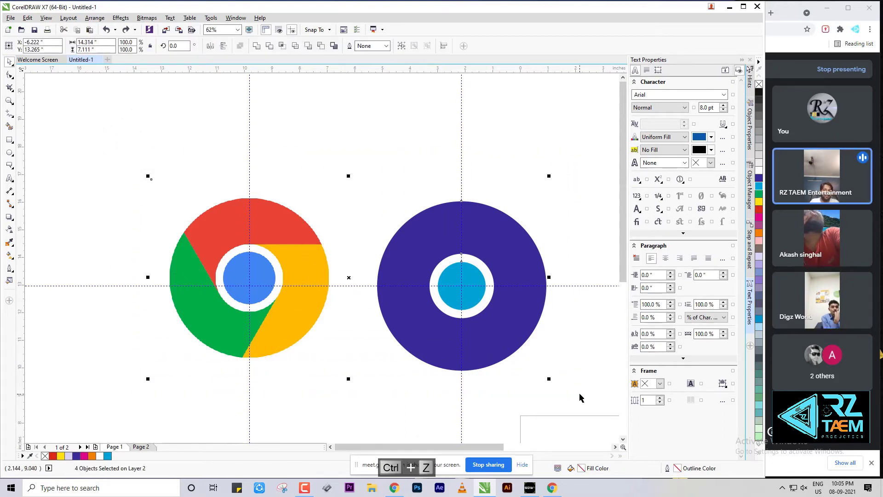
key("e")
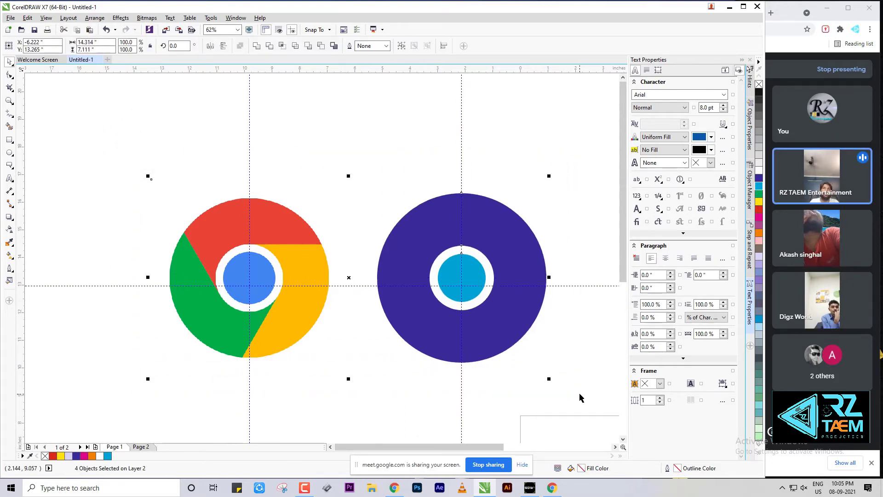
left_click(570, 361)
left_click_drag(358, 285, 463, 277)
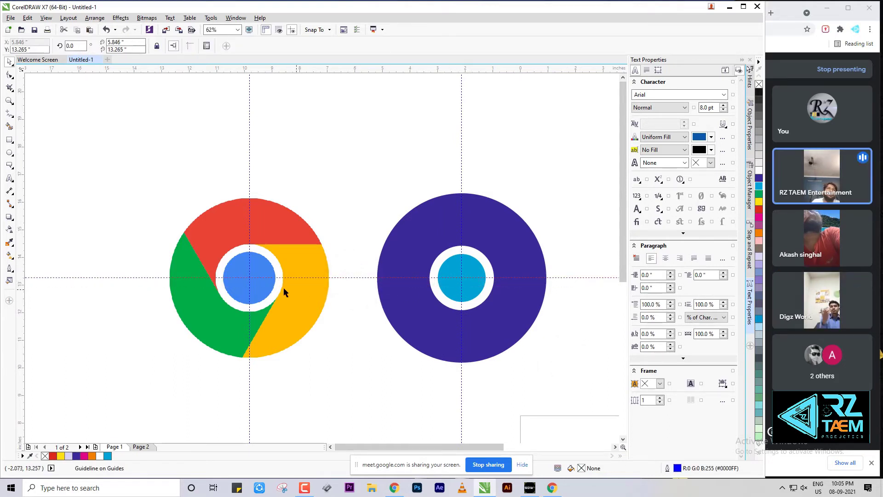
left_click(250, 278)
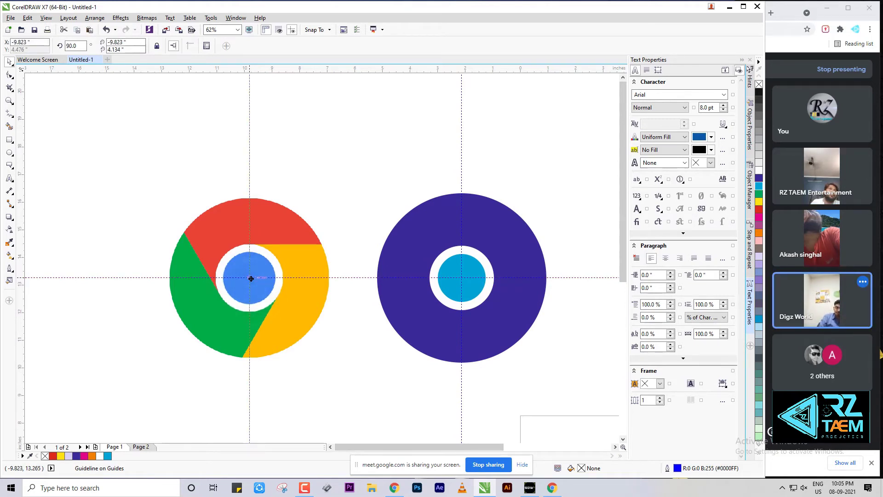
left_click(368, 369)
Draw a small rectangle about 1.87 by 1.7 inches in the empty area above and to the left of the Chrome logo
scroll(387, 330, "down", 2)
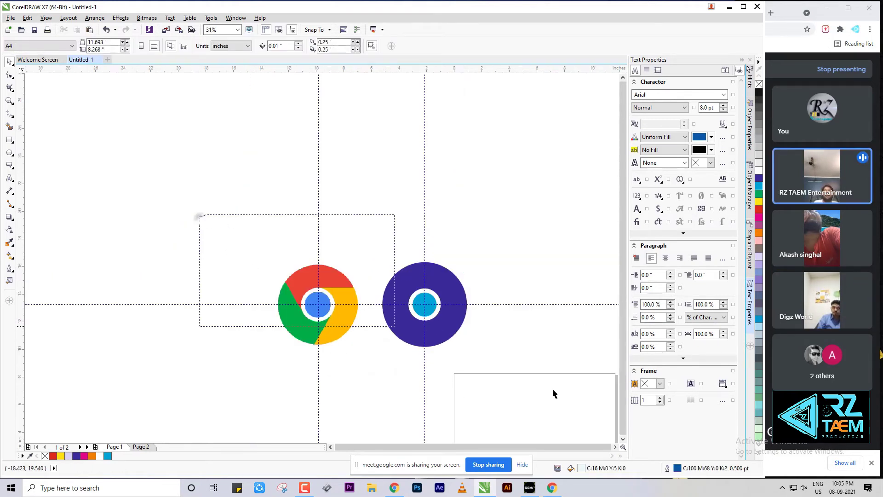
left_click_drag(554, 393, 556, 391)
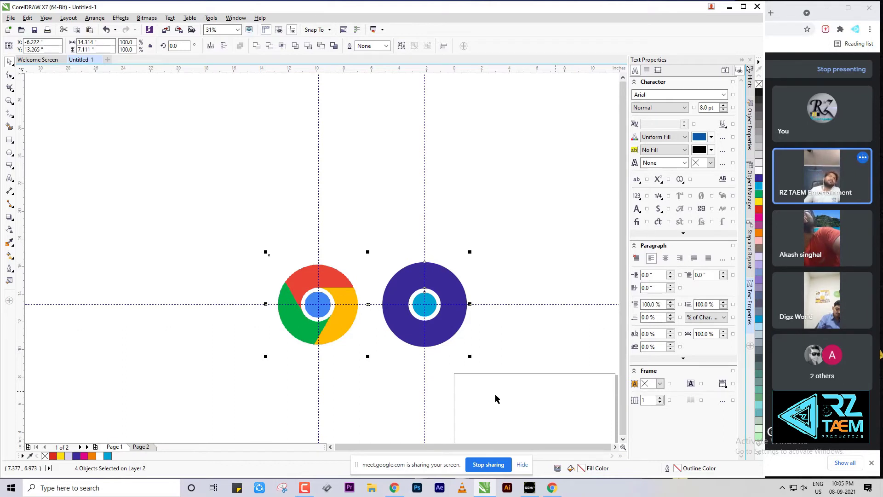
left_click(9, 139)
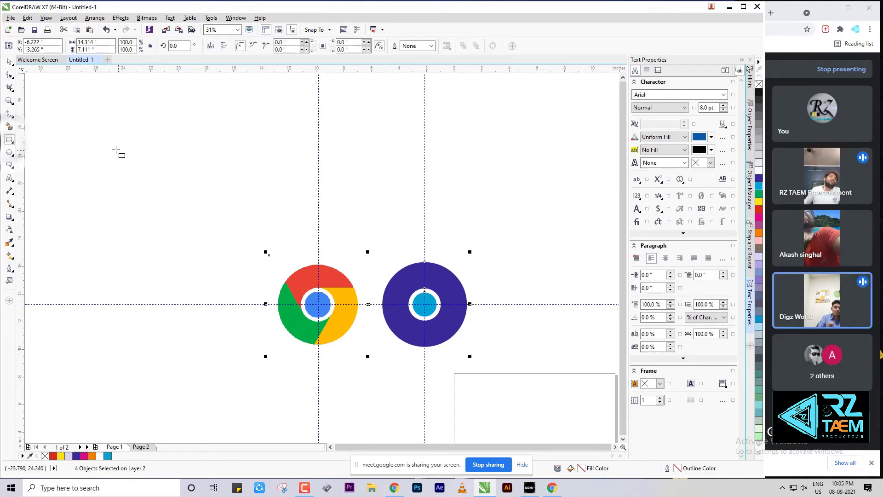
left_click_drag(118, 150, 146, 175)
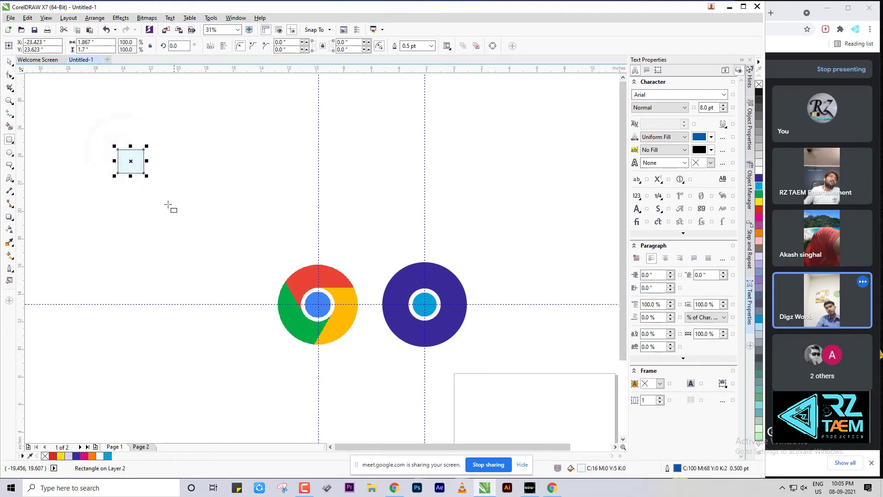
Draw an ellipse about 2.93 by 2.67 inches below and to the right of the small rectangle
left_click(9, 152)
left_click_drag(182, 221, 159, 198)
left_click(9, 62)
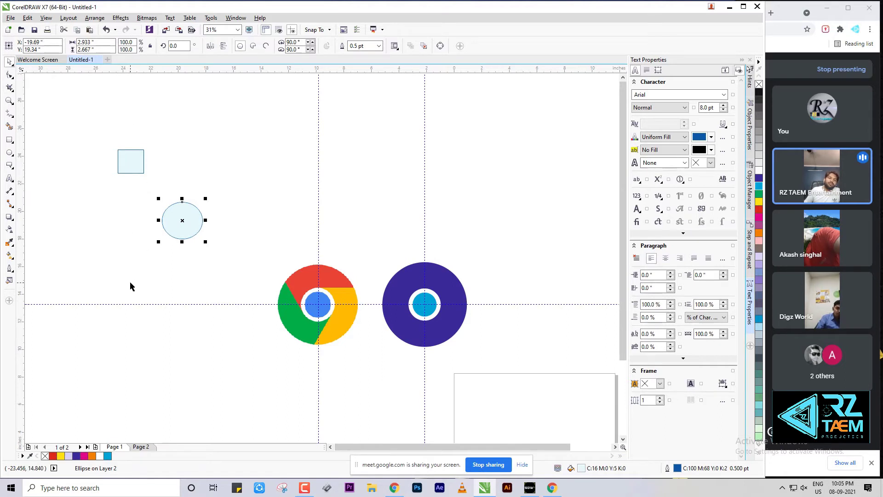
Align the ellipse beneath the small rectangle on its vertical centre line, and undo the alignment
left_click_drag(98, 112, 288, 274)
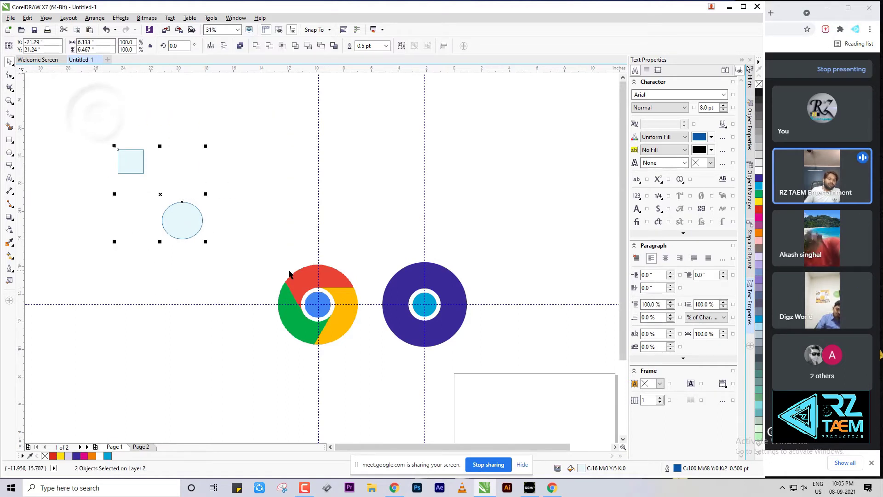
key("c")
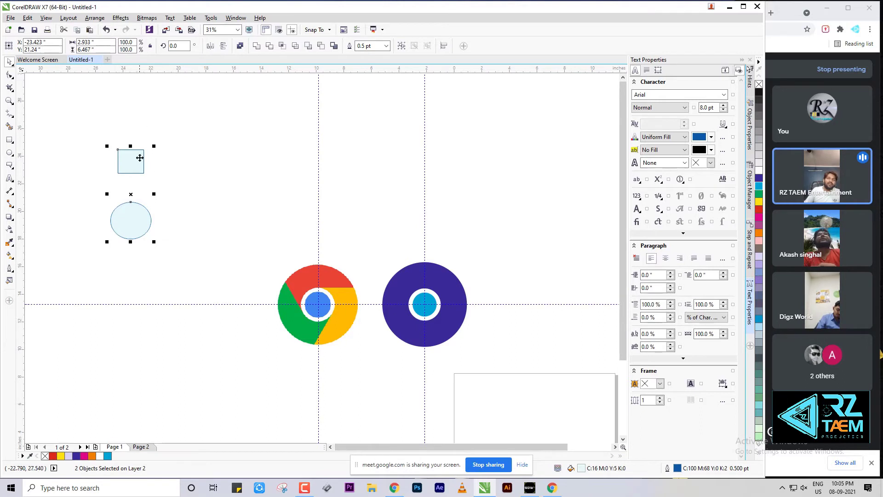
key("ctrl+z")
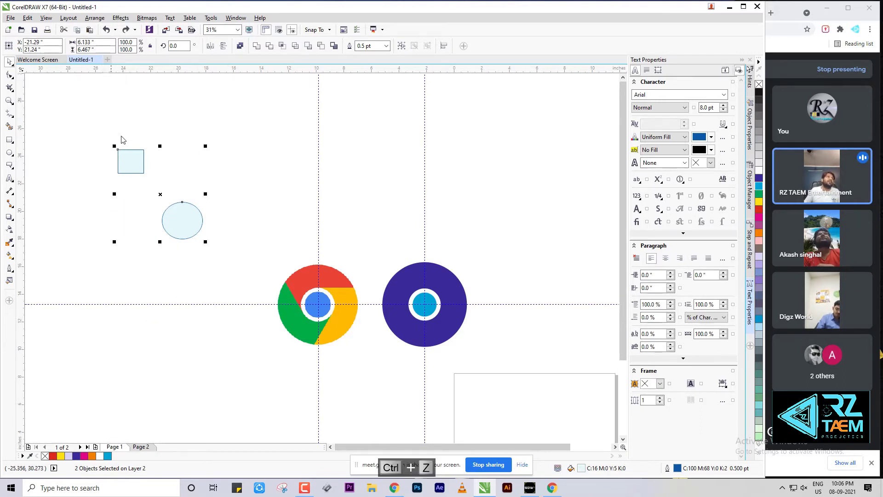
Place a horizontal and a vertical guideline crossing at the centre of the small rectangle
left_click_drag(131, 161, 130, 162)
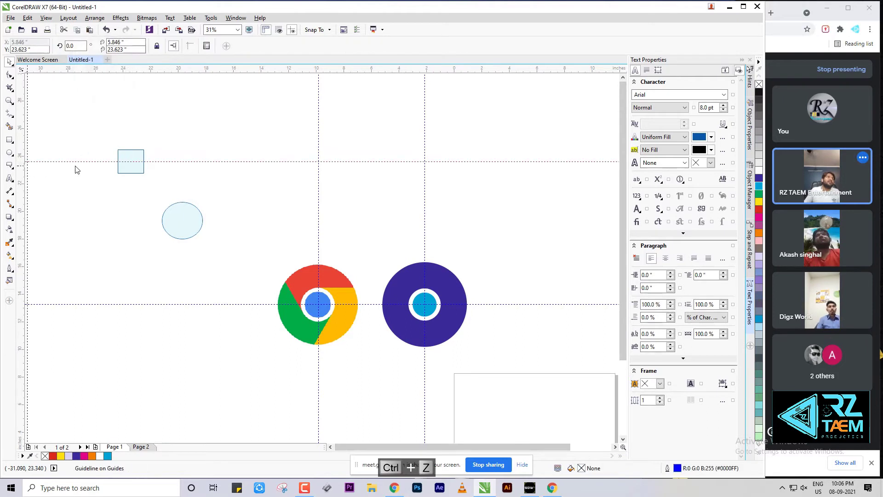
left_click_drag(19, 168, 130, 162)
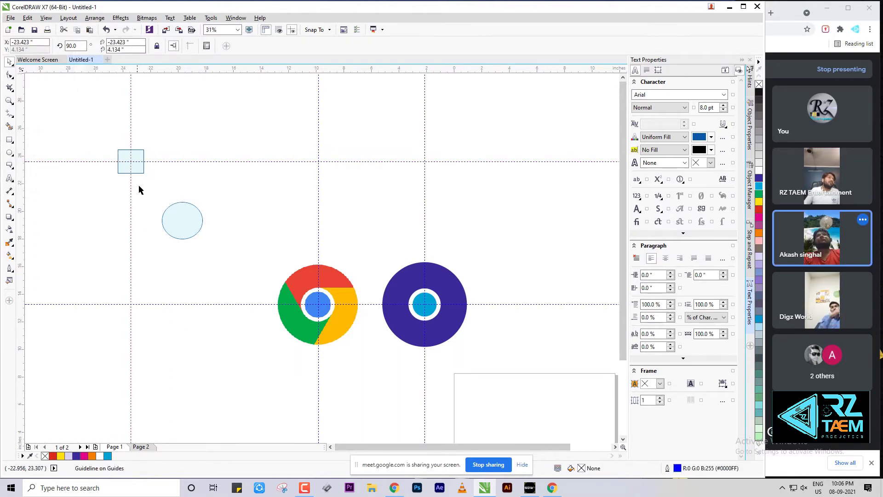
Try aligning the ellipse to the rectangle's vertical centre line and to its horizontal centre line, undoing each alignment
left_click_drag(83, 92, 222, 274)
key("c")
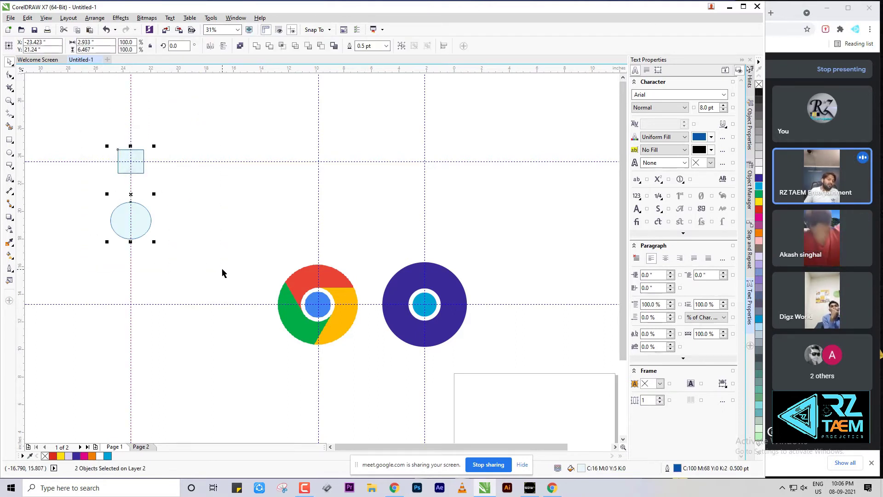
key("ctrl+z")
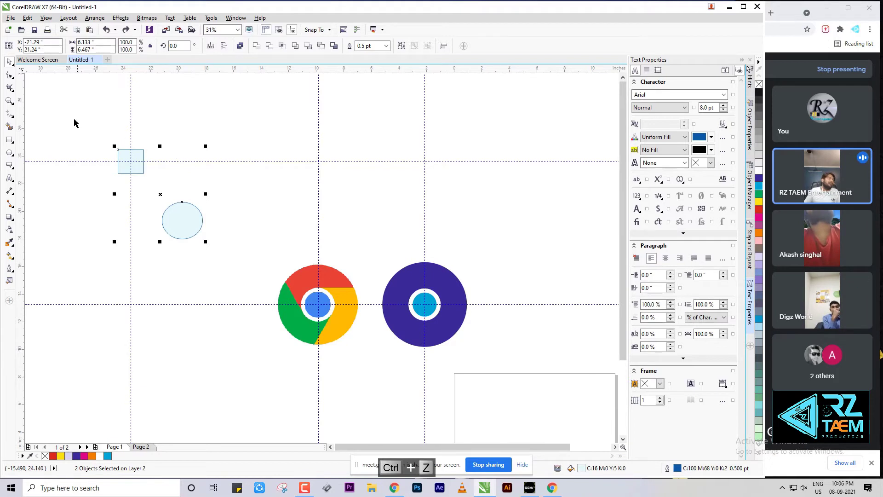
key("e")
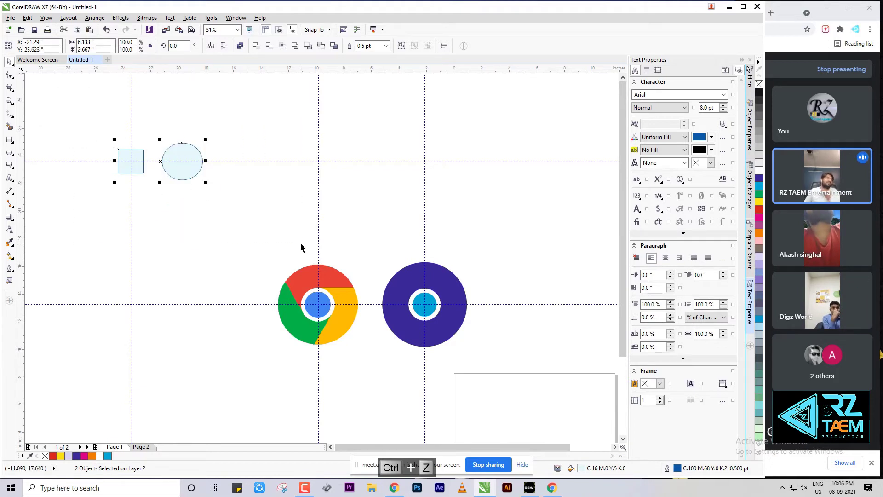
key("ctrl+z")
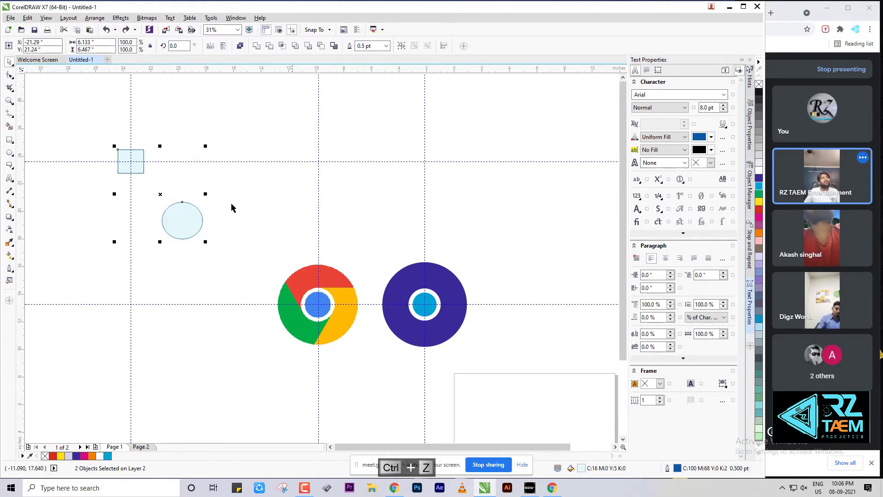
Delete the rectangle and ellipse and restore them, and move the rectangle close to the Chrome logo and undo the move
key("Delete")
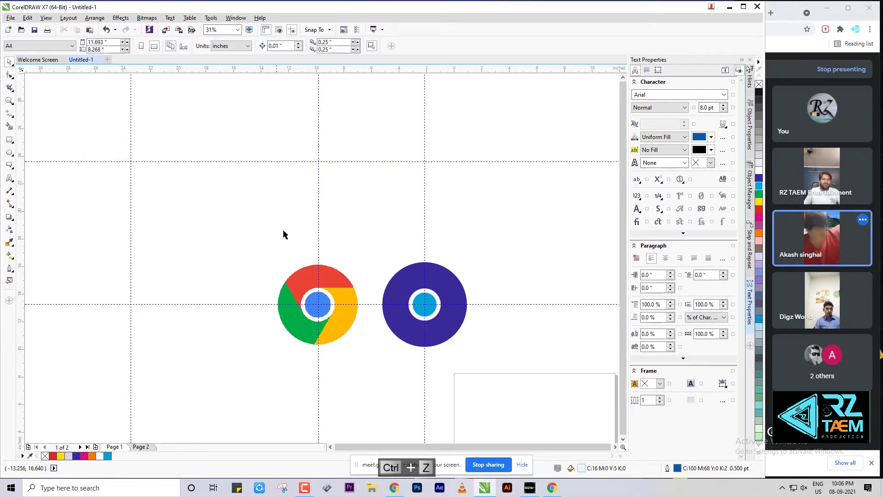
key("ctrl+z")
key("ctrl+z")
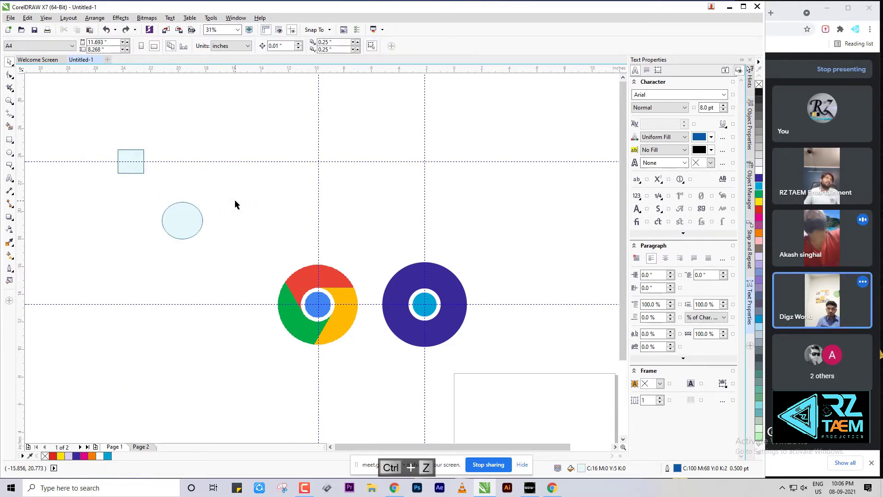
key("ctrl+shift+z")
left_click(236, 233)
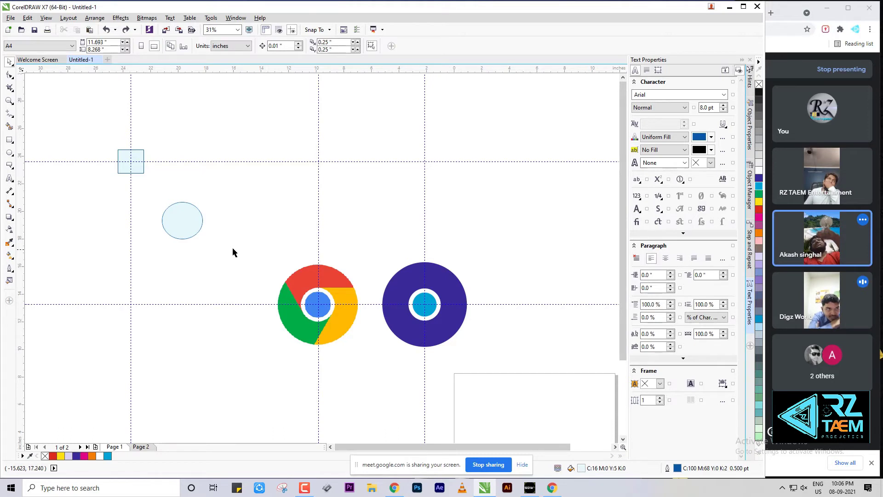
left_click_drag(137, 169, 250, 288)
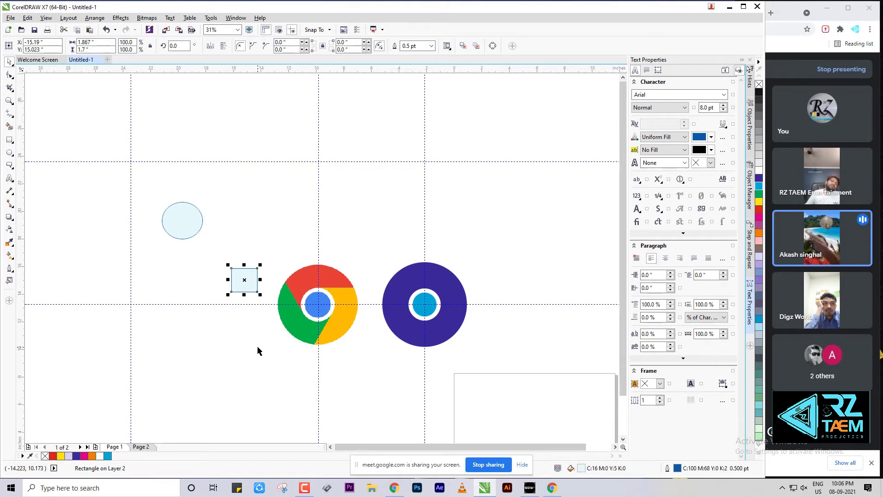
key("ctrl+z")
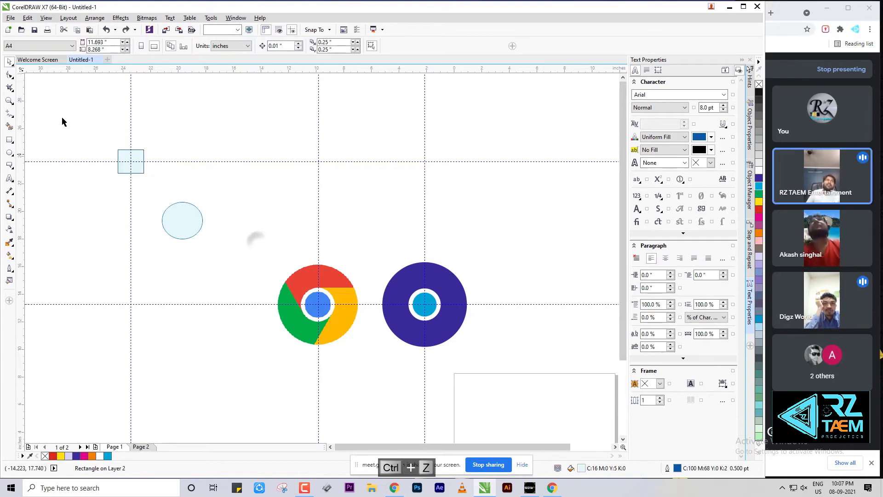
Group the rectangle and ellipse, and mirror the group horizontally and vertically until it is back in its original orientation
left_click_drag(63, 121, 264, 277)
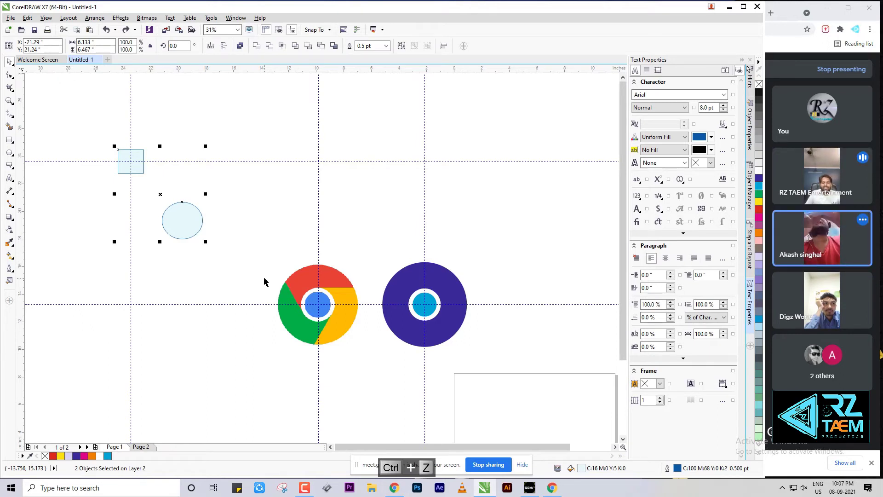
key("ctrl+g")
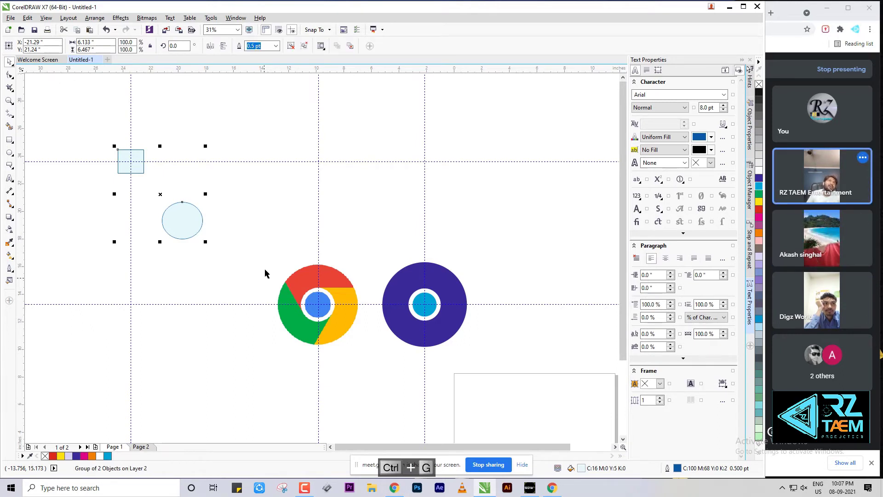
left_click(211, 46)
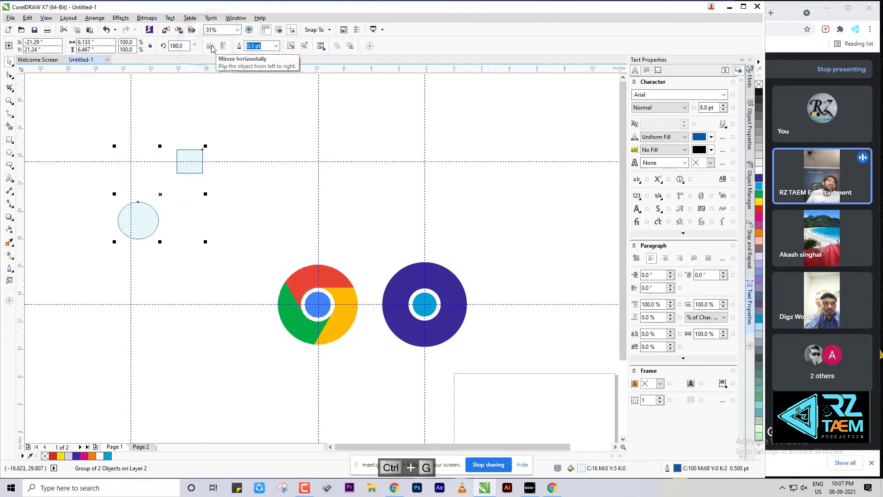
left_click(211, 47)
left_click(210, 46)
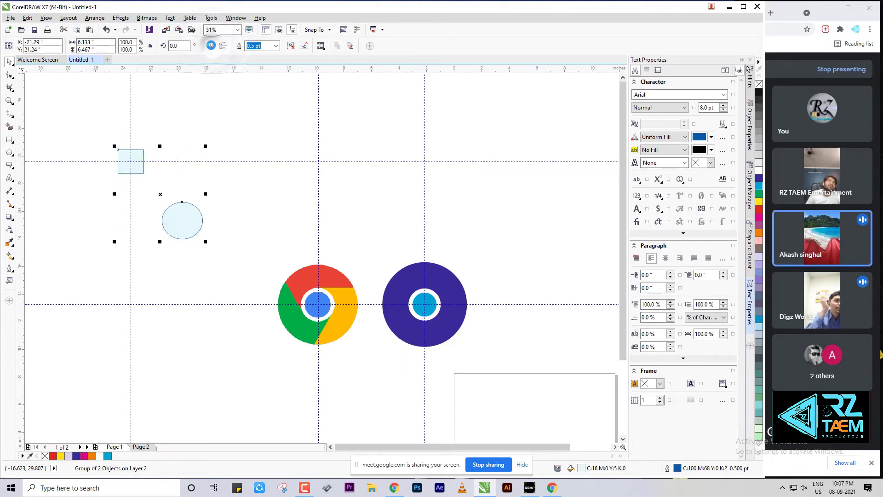
left_click(210, 46)
left_click(223, 46)
left_click(223, 46)
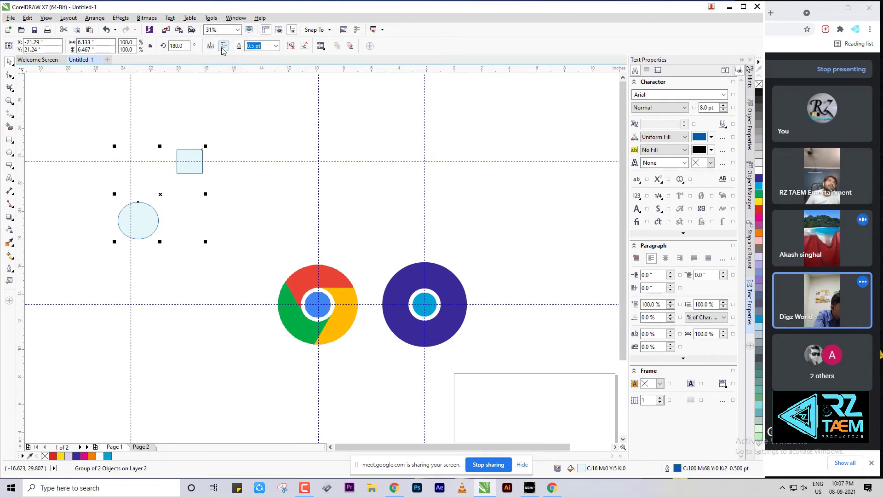
left_click(211, 46)
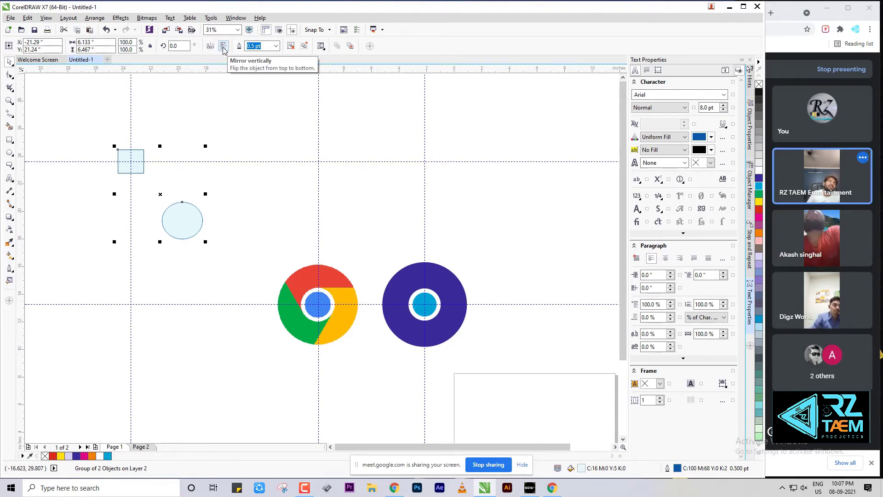
Combine vertical and horizontal mirroring on the grouped shapes, and reverse both flips
left_click(224, 47)
left_click(223, 47)
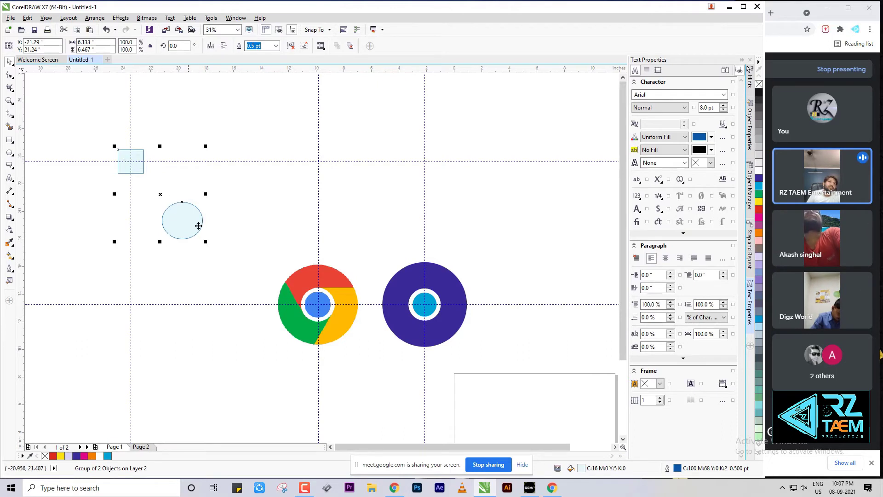
left_click(224, 47)
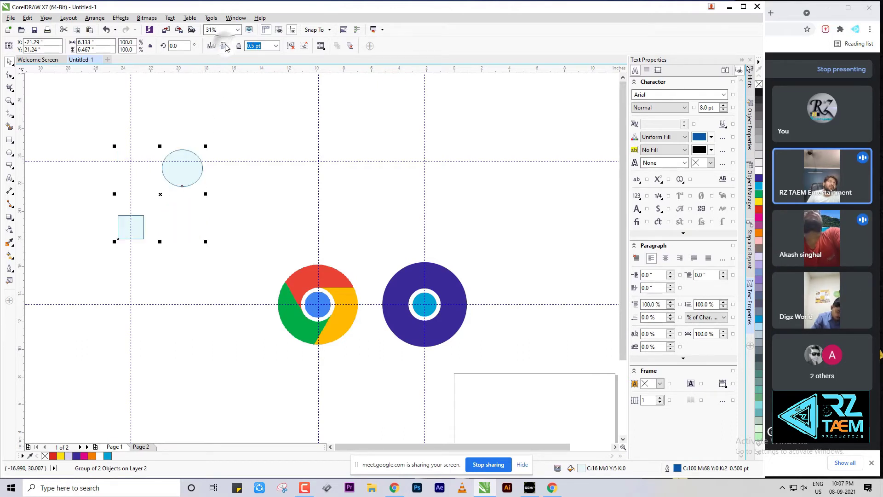
left_click(211, 46)
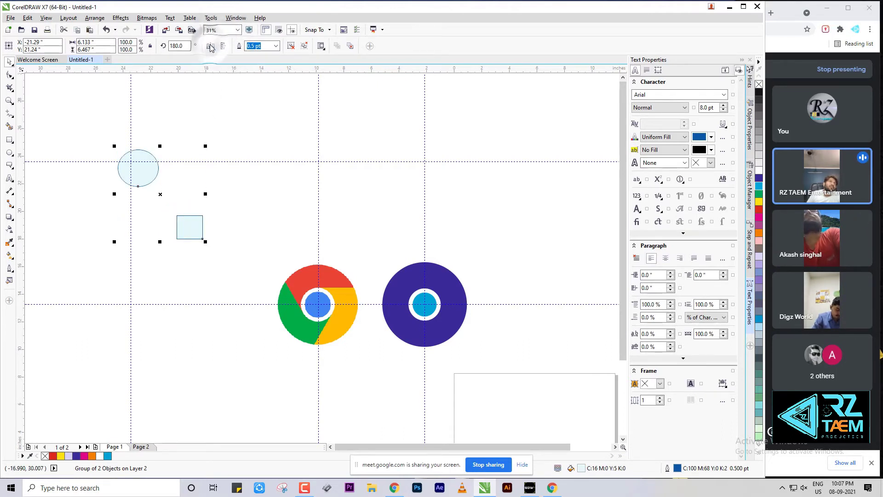
left_click(210, 46)
left_click(210, 46)
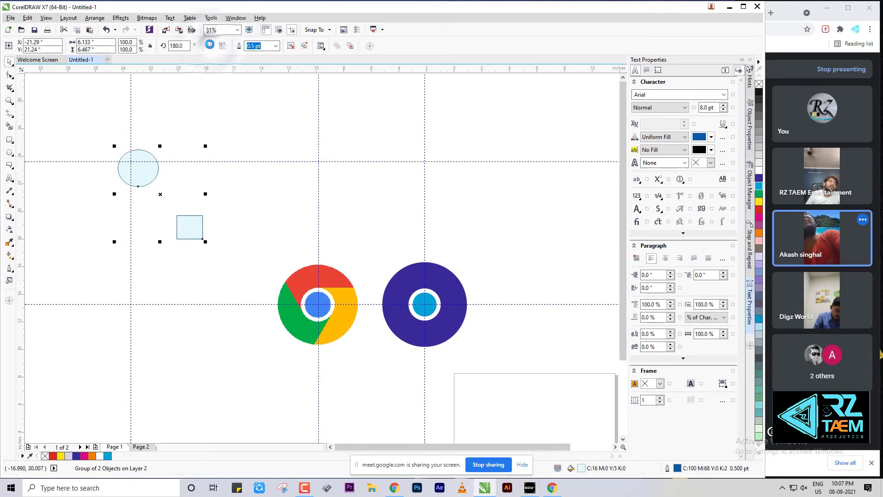
left_click(224, 47)
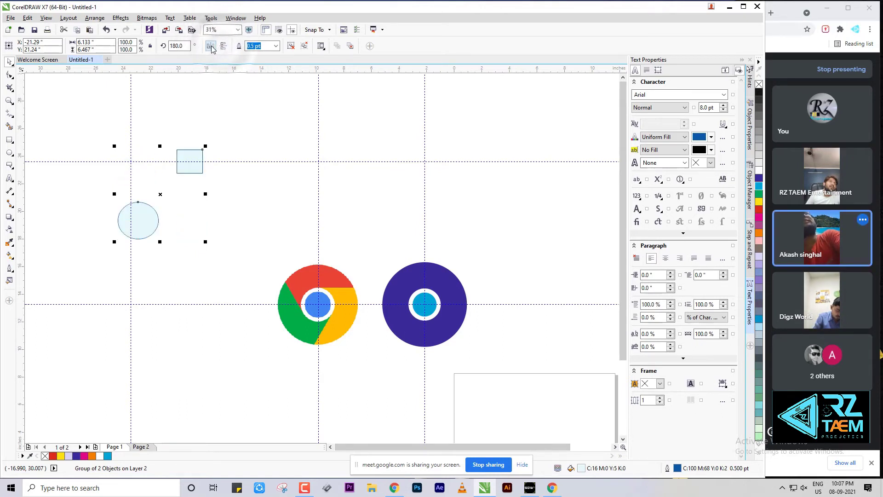
left_click(210, 47)
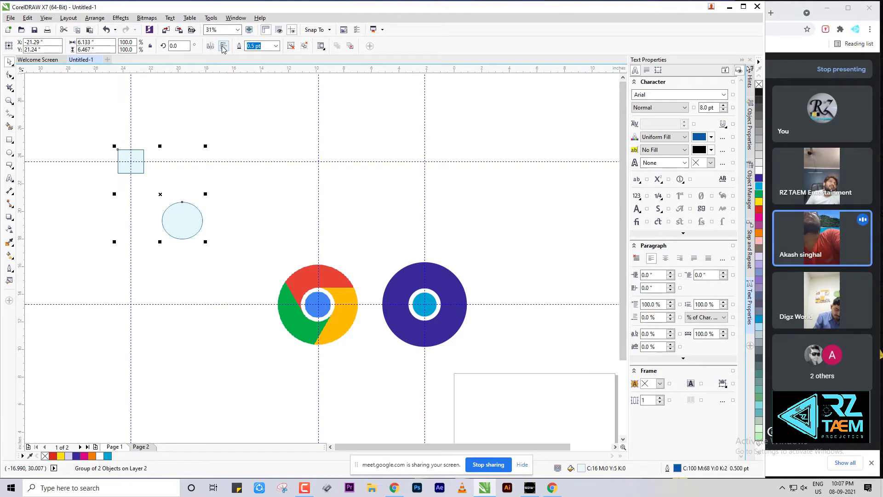
Ungroup the rectangle and ellipse into separate objects
left_click(231, 167)
left_click_drag(98, 131, 264, 259)
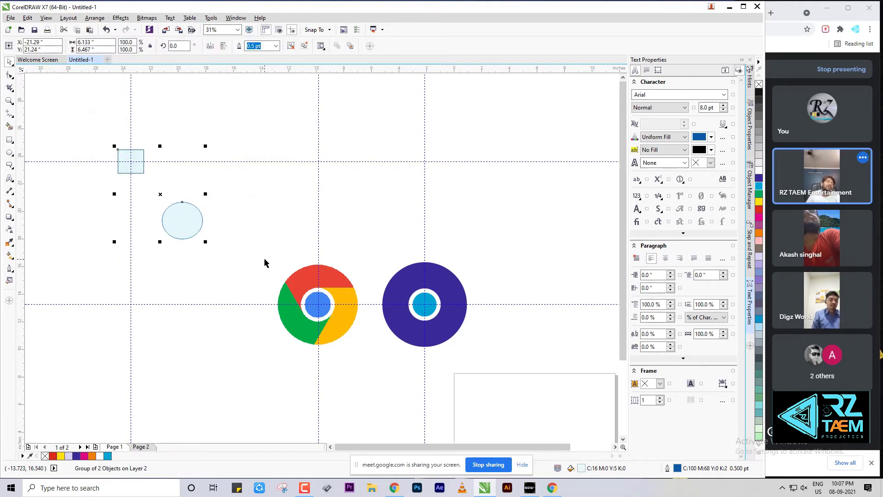
left_click(290, 47)
left_click(254, 196)
Select the ungrouped ellipse and rectangle together, mirror them horizontally, and mirror them back
left_click_drag(78, 118, 259, 295)
left_click(231, 236)
left_click(177, 221)
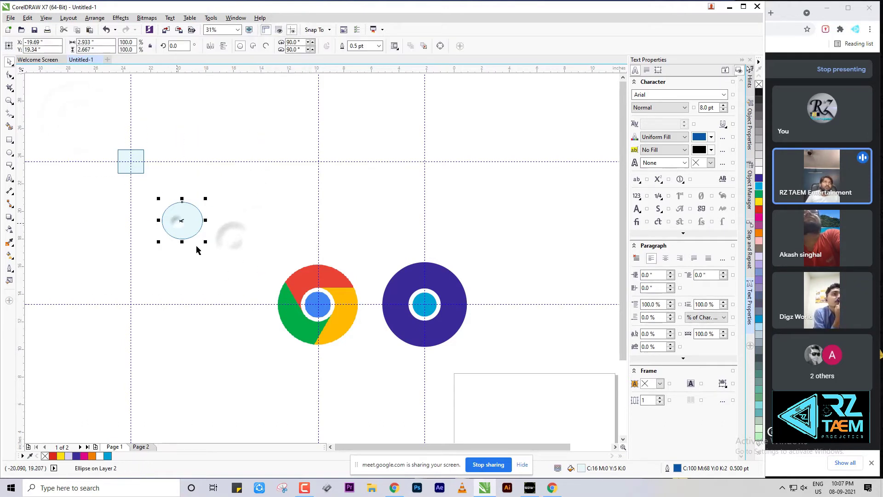
left_click(132, 167, "shift")
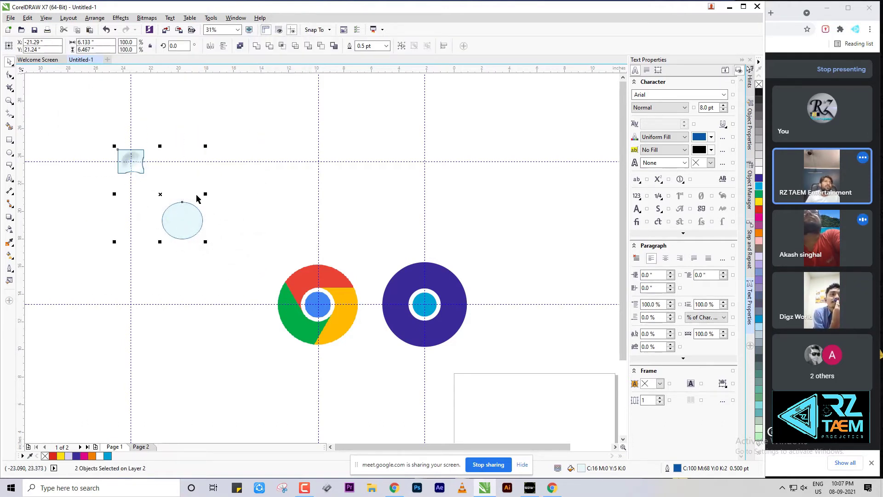
left_click(211, 46)
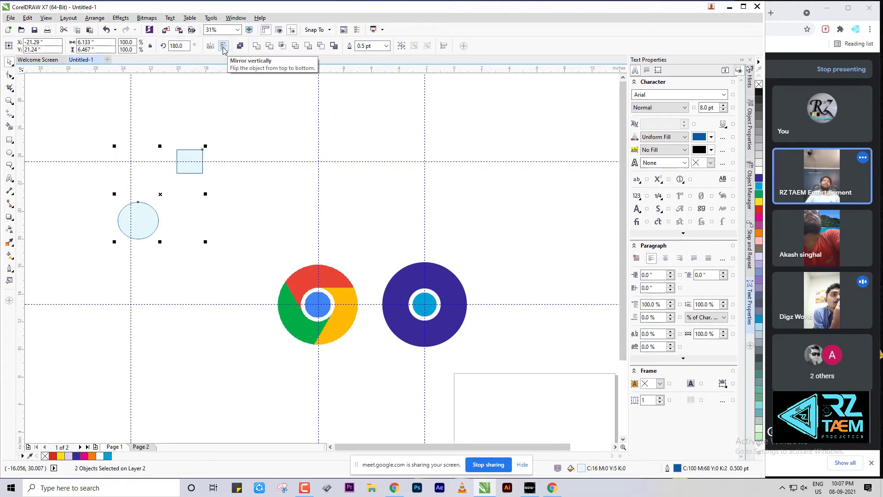
left_click(211, 46)
Delete the small rectangle and the ellipse together with the two extra guidelines that cross where the rectangle stood
left_click(284, 180)
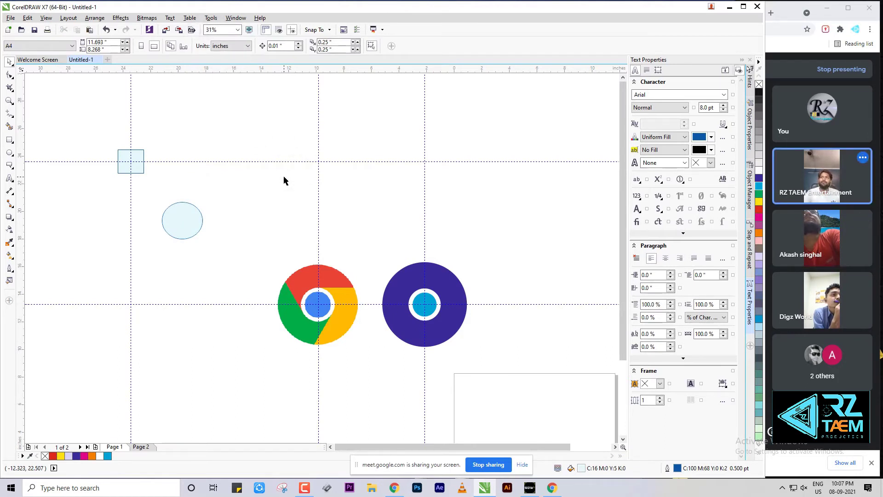
left_click_drag(67, 115, 261, 261)
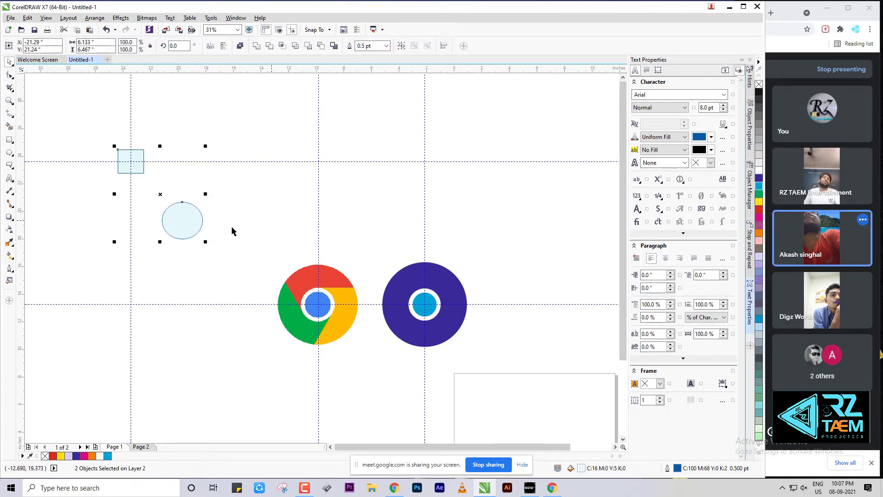
key("Delete")
left_click(161, 160)
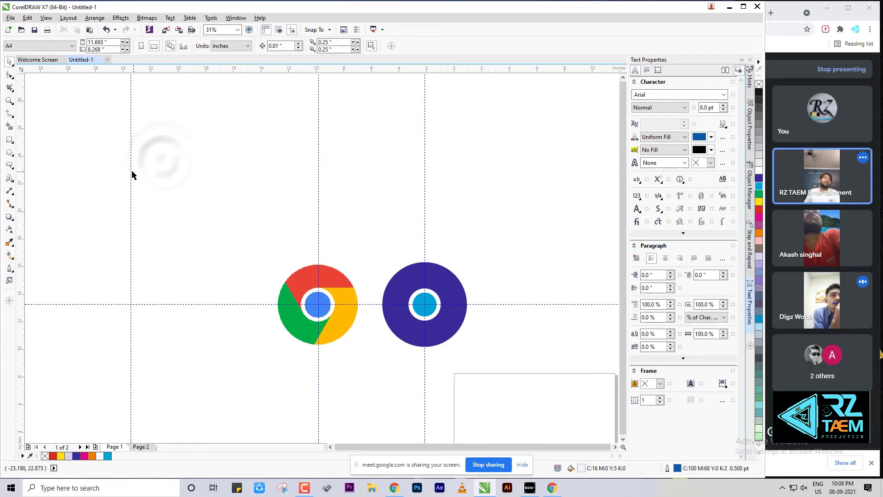
left_click(132, 170)
scroll(374, 331, "up", 2)
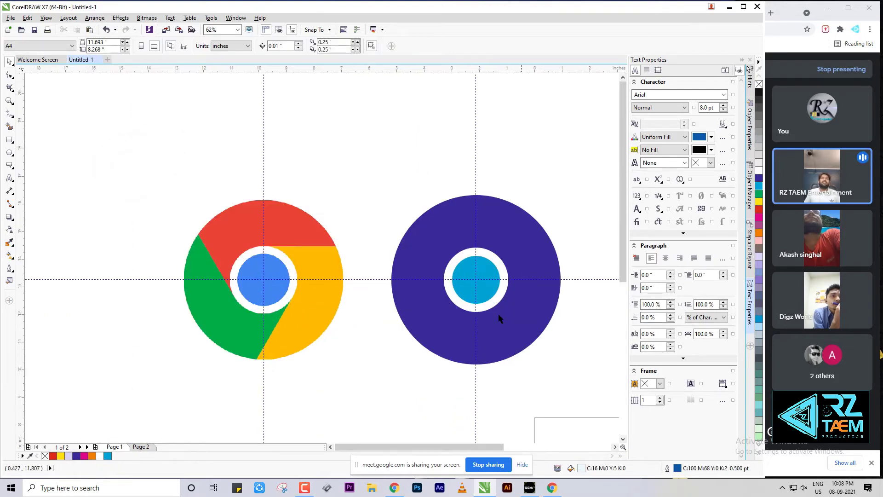
Place three horizontal guidelines on the reference logo: at the white ring's upper edge and at the two lower points where the colour boundaries meet the ring
left_click(599, 322)
scroll(277, 253, "up", 2)
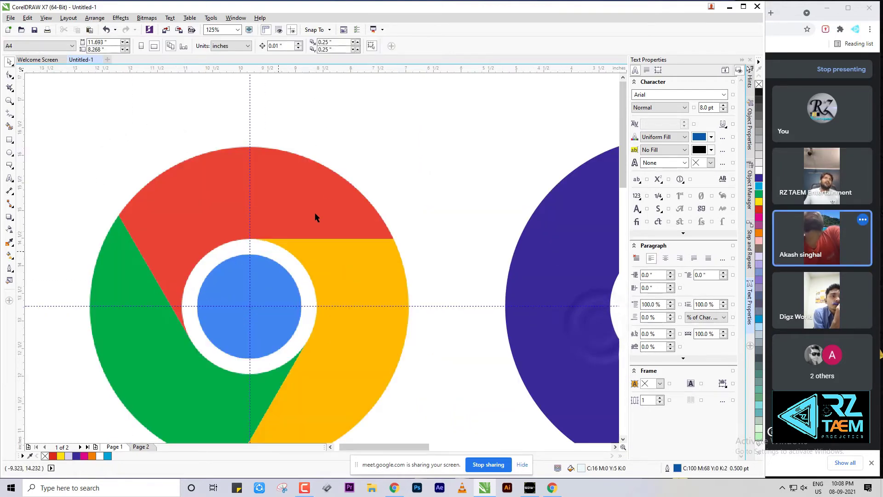
left_click_drag(321, 69, 277, 239)
scroll(319, 215, "down", 2)
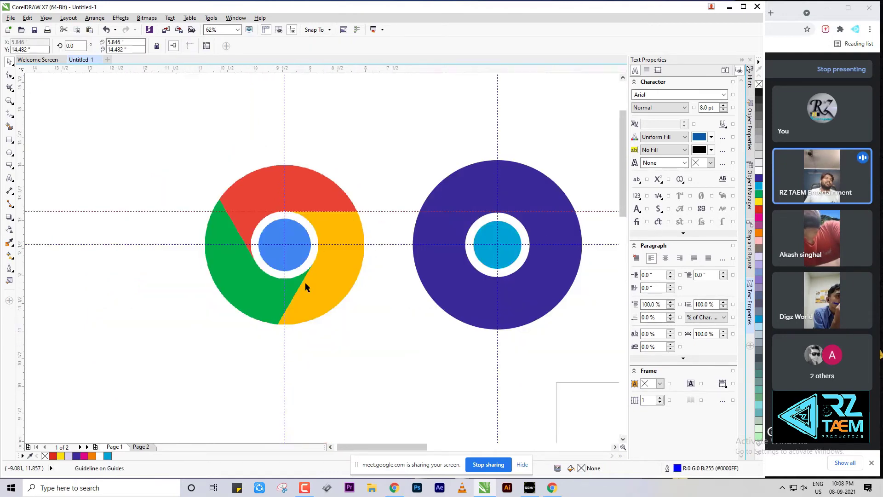
scroll(305, 282, "up", 2)
left_click_drag(244, 68, 201, 234)
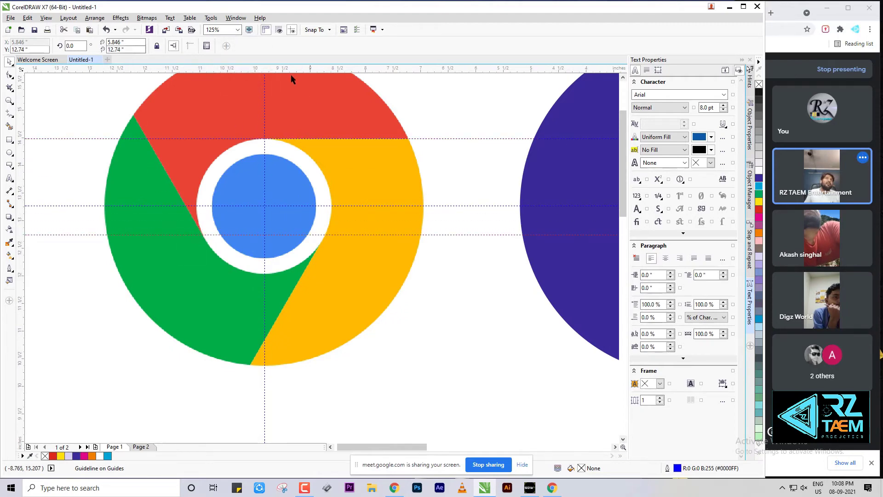
left_click_drag(291, 69, 322, 244)
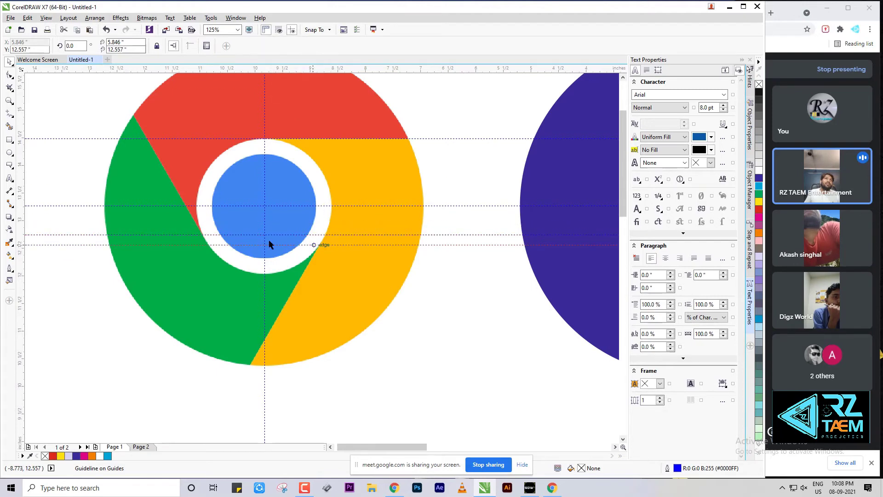
Enlarge the white circle from its centre to about 2.433 inches so its upper edge touches the highest horizontal guideline
scroll(269, 243, "down", 2)
scroll(500, 235, "up", 2)
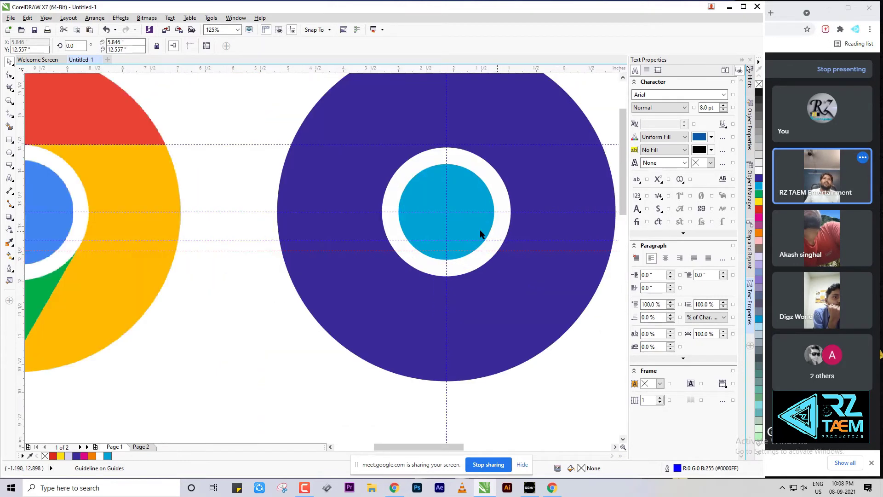
scroll(450, 152, "down", 2)
scroll(451, 150, "up", 4)
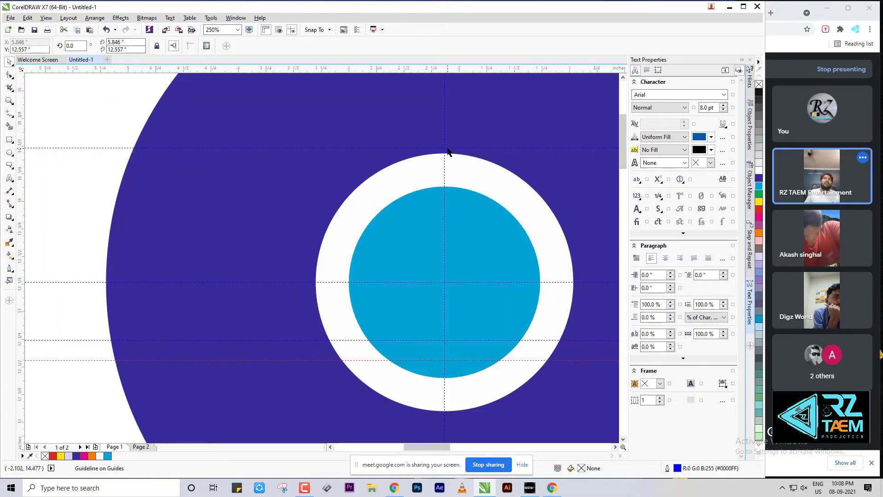
left_click(448, 148)
key("ctrl+z")
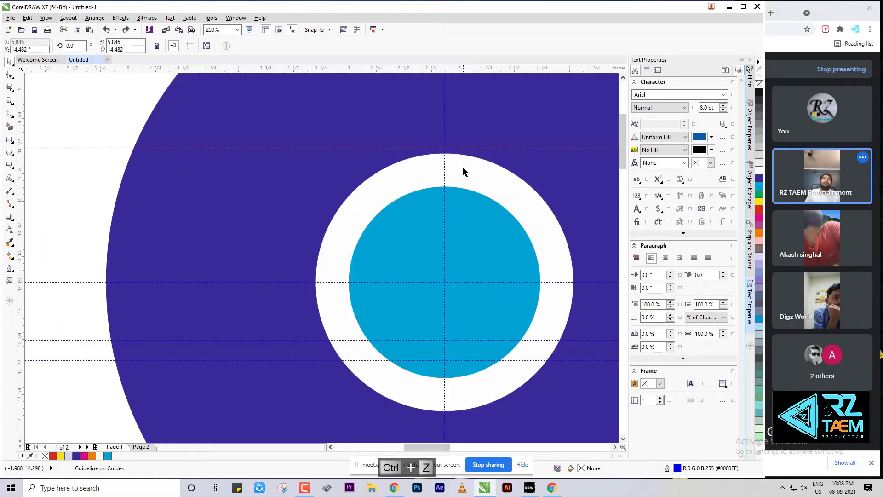
left_click(463, 167)
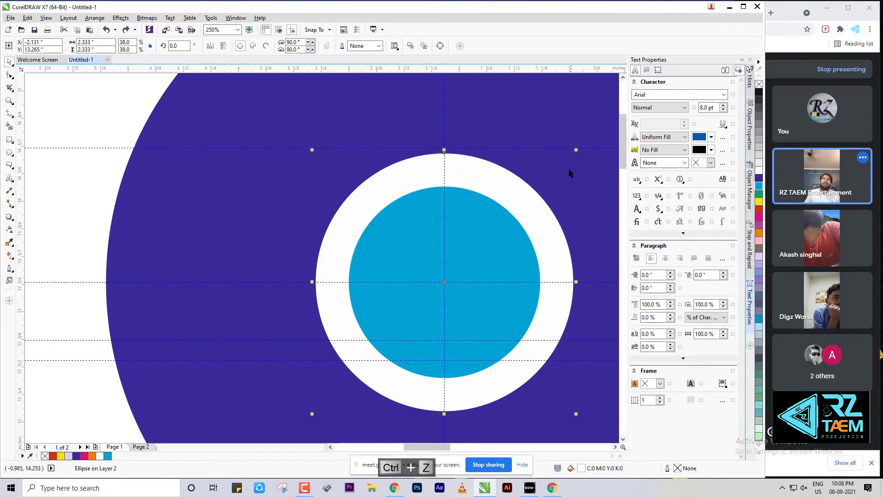
mouse_move(577, 149)
left_mouse_down()
mouse_move(571, 144)
mouse_move(581, 144)
left_mouse_up()
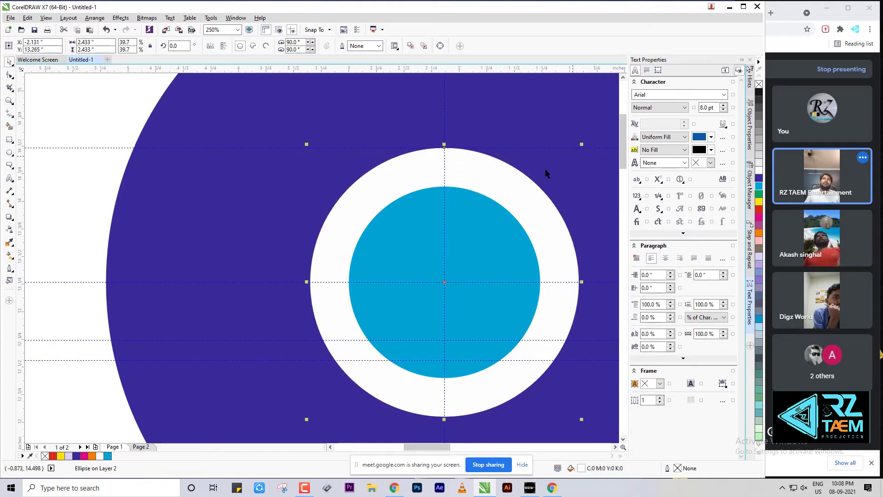
scroll(473, 179, "down", 3)
scroll(442, 188, "down", 1)
left_click(562, 123)
scroll(520, 139, "up", 1)
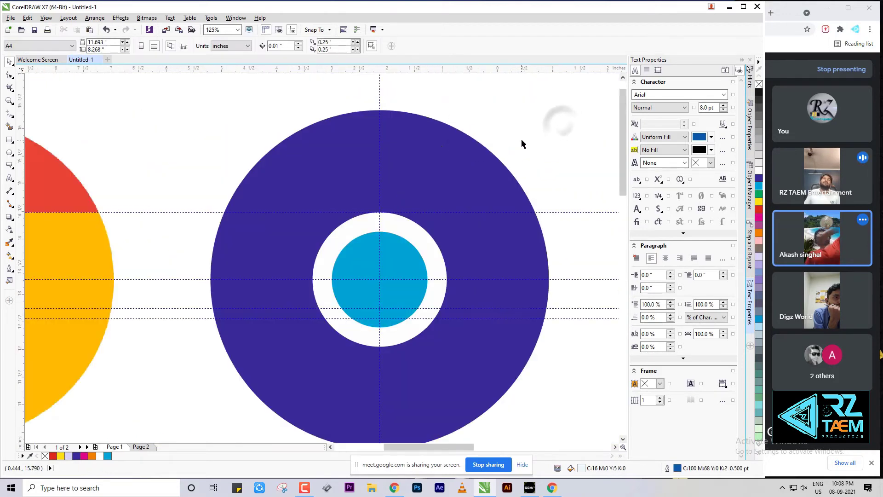
Try opening the purple circle into a pie from 90 to about 13.6 degrees with the Shape tool, and undo it
left_click(441, 144)
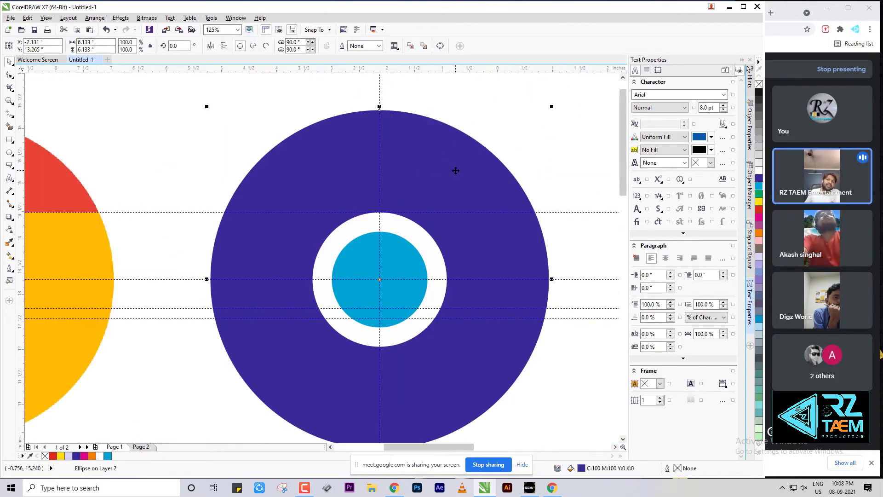
key("F10")
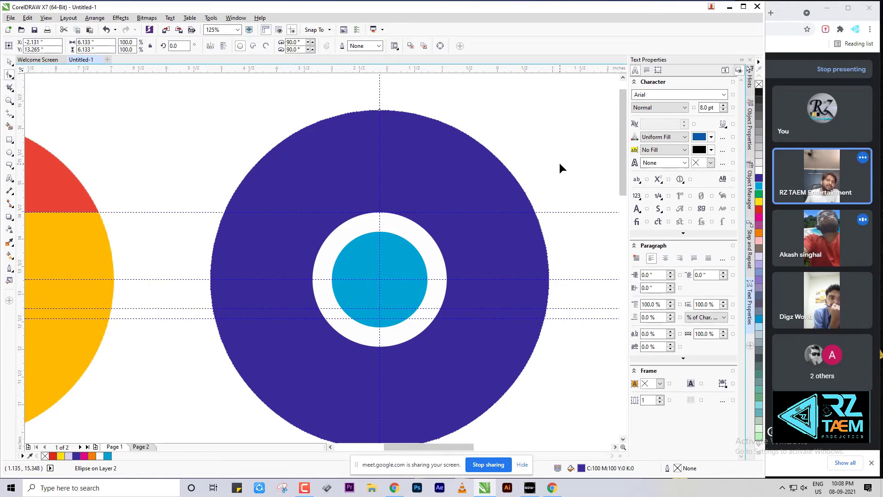
left_click_drag(379, 112, 506, 248)
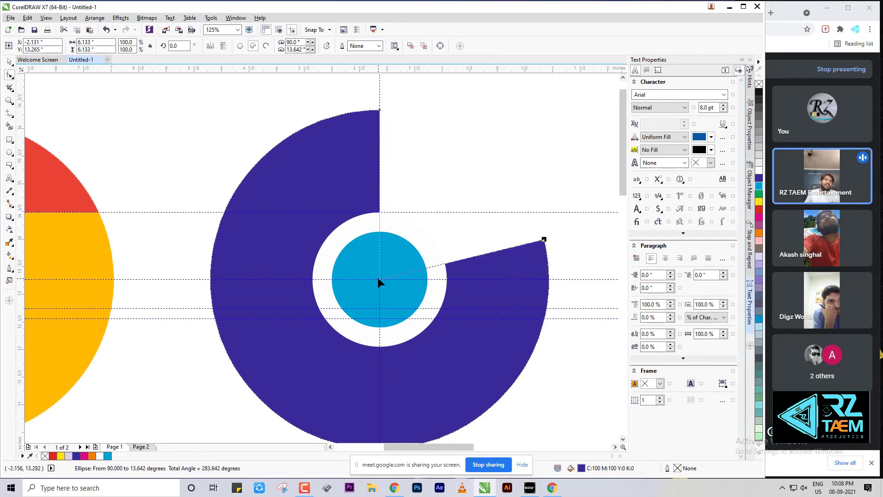
key("ctrl+z")
left_click(9, 61)
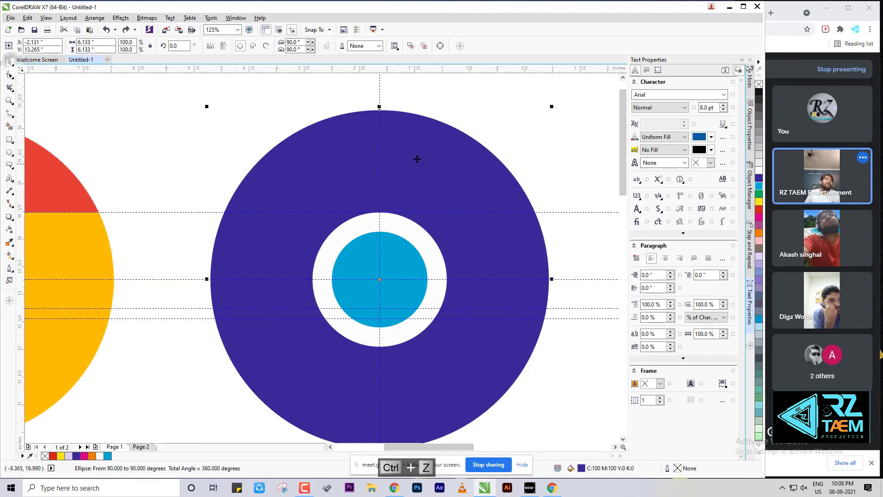
Move the purple circle's rotation centre up to where the vertical guideline crosses the upper horizontal guideline on the white circle's edge
left_click(415, 158)
left_click_drag(379, 279, 379, 212)
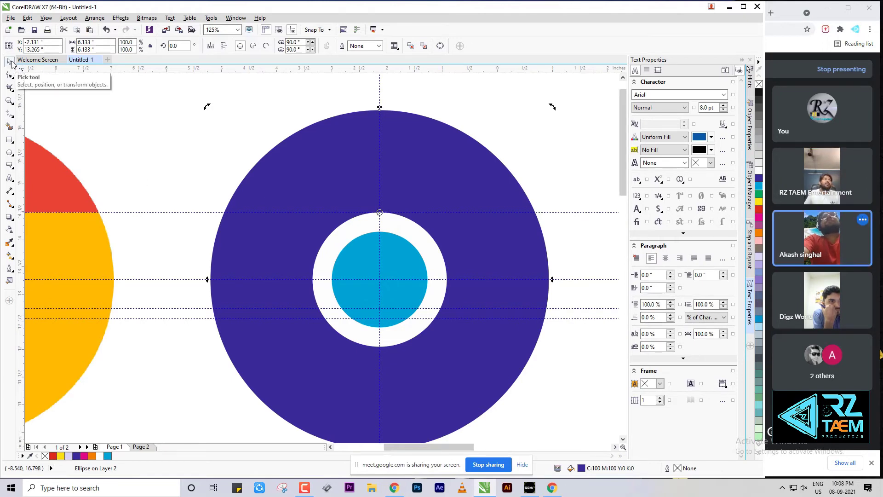
left_click(446, 164)
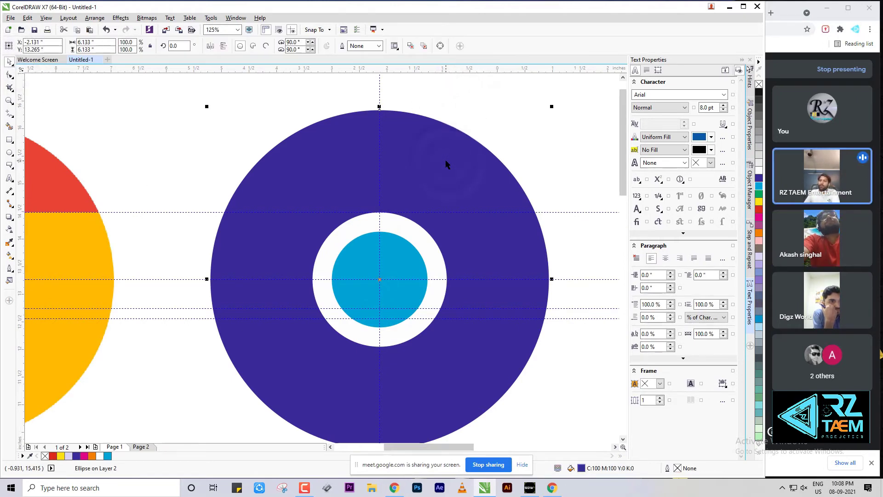
left_click(432, 204)
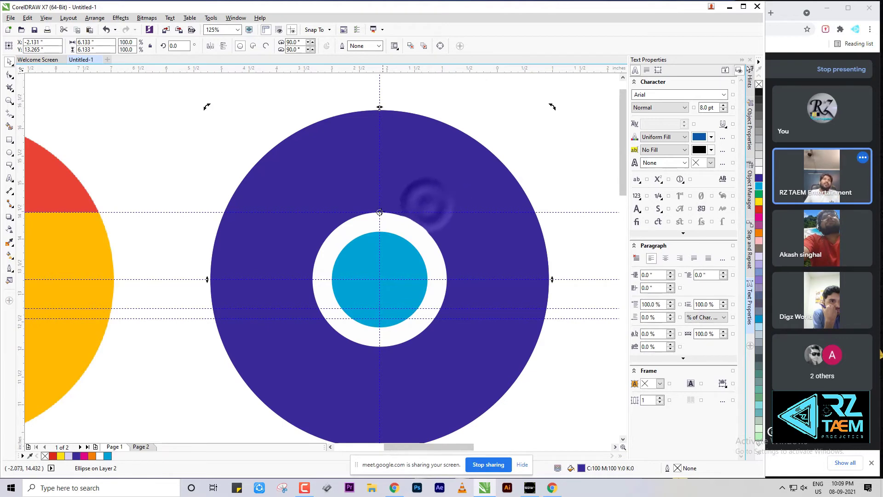
Try cutting a wedge out of the purple circle again with its rotation centre moved, and undo the cut
left_click(8, 75)
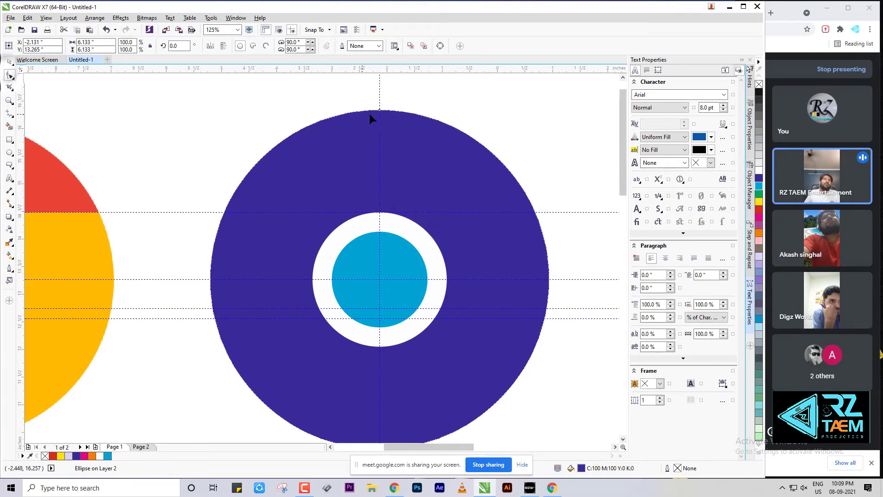
left_click_drag(380, 109, 436, 135)
key("ctrl+z")
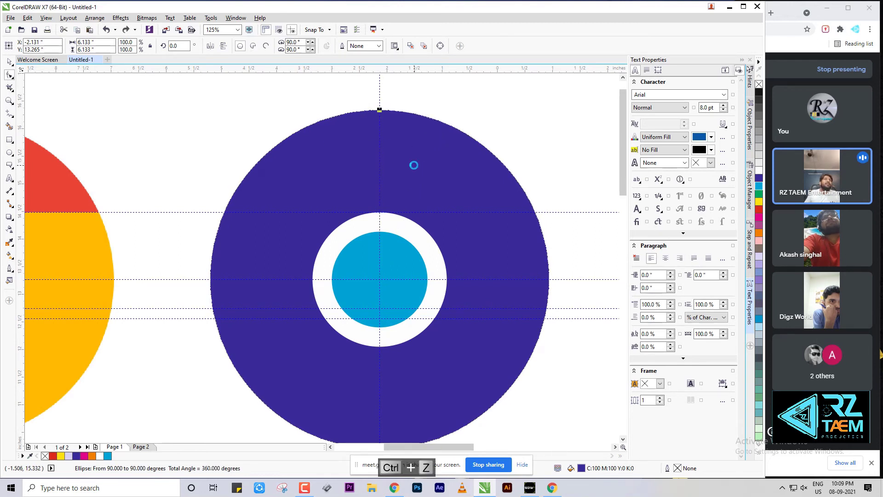
left_click(10, 63)
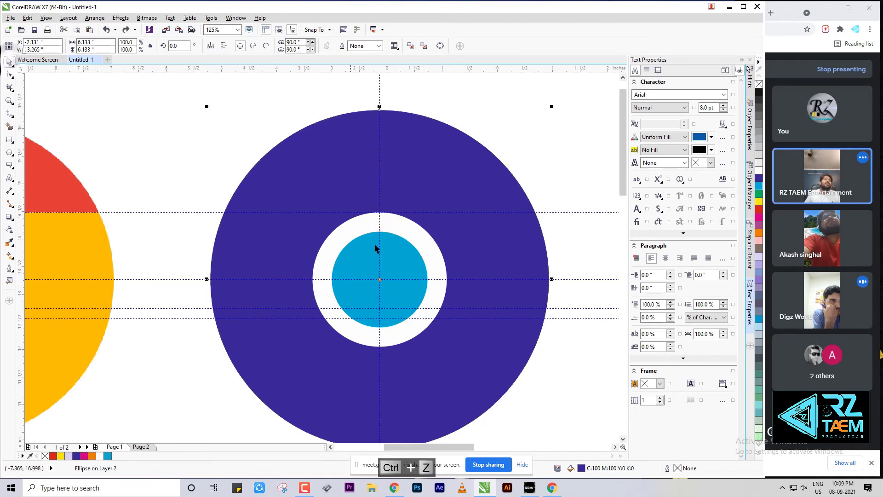
Reselect the purple circle and reshape it into a three-quarter pie from 90 to 0 degrees with the Shape tool
left_click(381, 279)
left_click(404, 265)
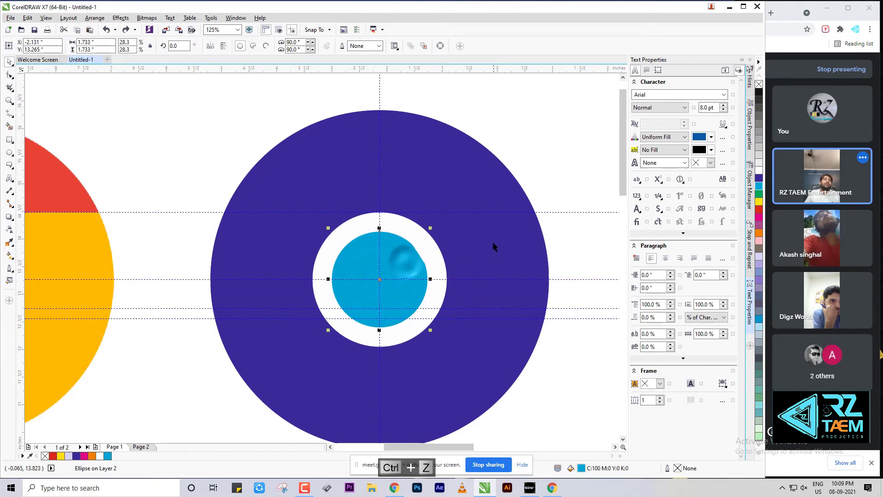
left_click(488, 239)
left_click(465, 254)
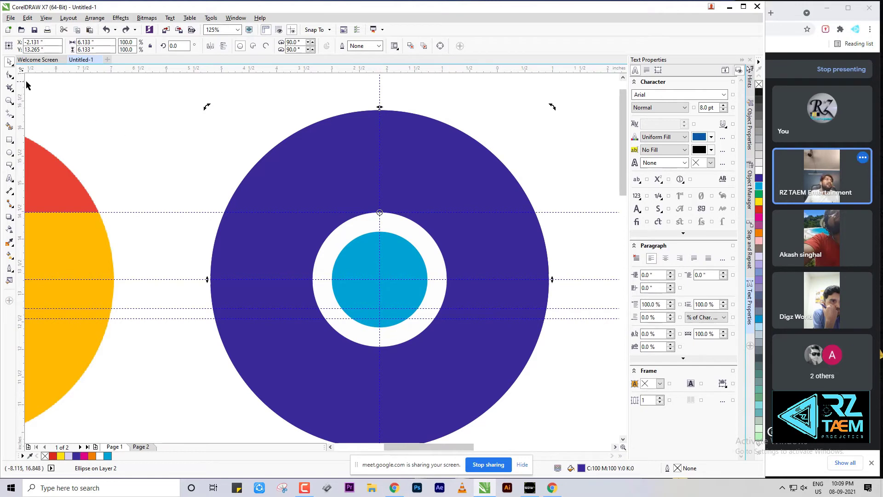
left_click(9, 77)
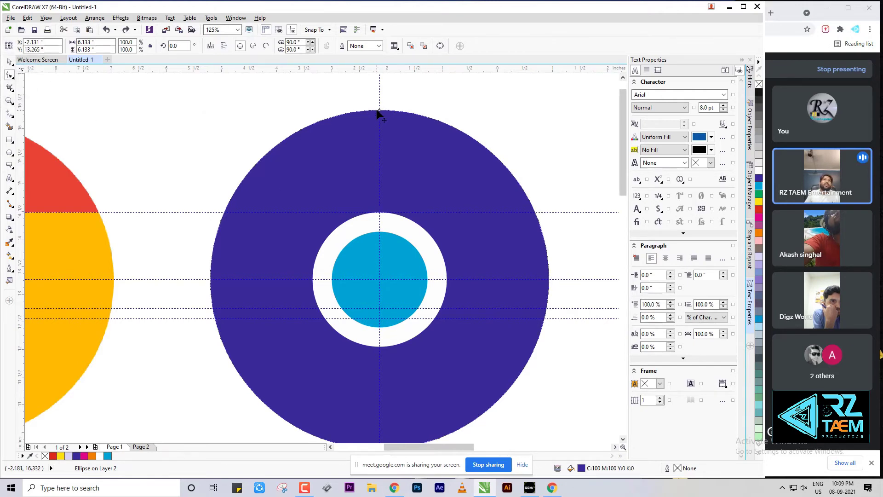
left_click_drag(378, 111, 498, 282)
scroll(459, 198, "down", 4)
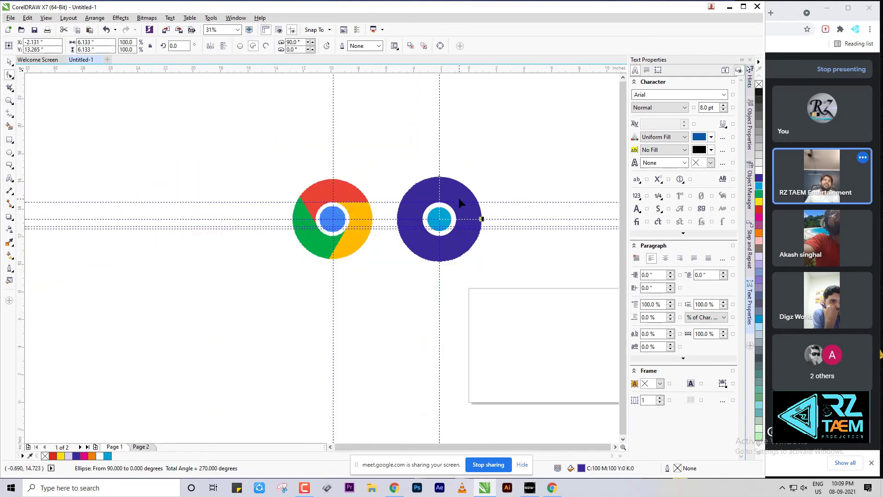
Try a magenta fill on the three-quarter pie of the purple circle, then undo the recolouring
scroll(459, 198, "up", 1)
left_click(759, 220)
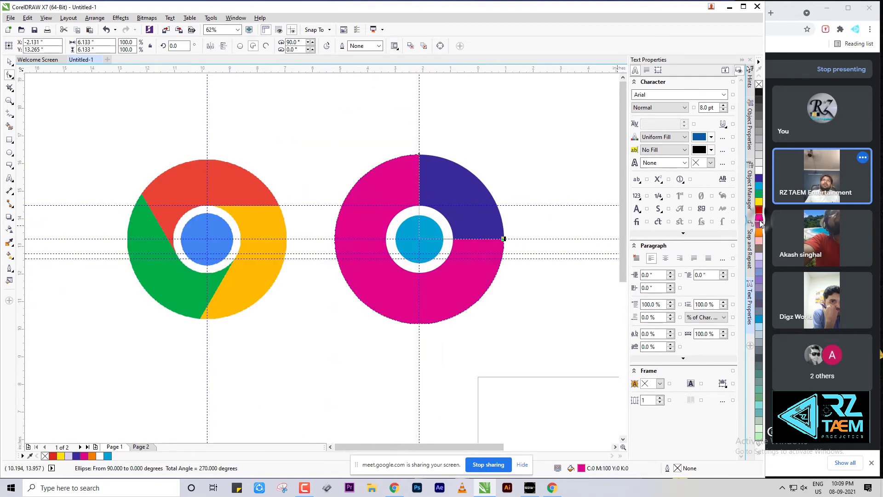
scroll(413, 244, "up", 1)
scroll(412, 244, "down", 1)
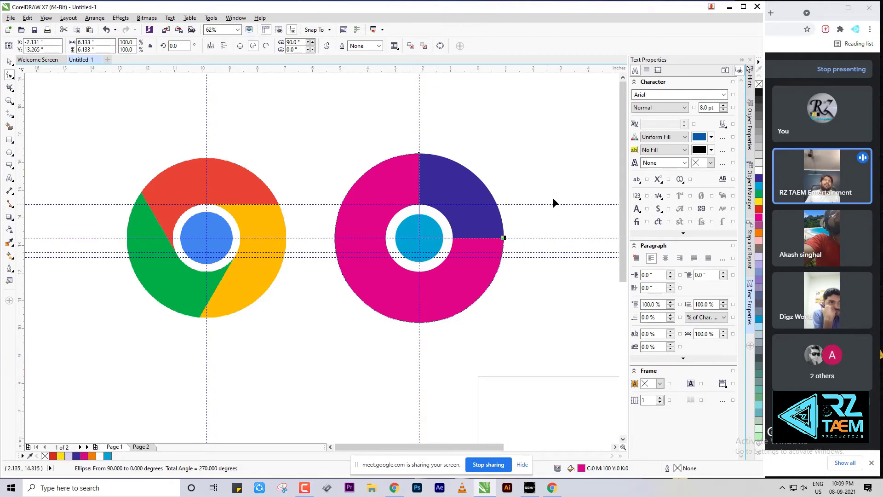
key("ctrl+z")
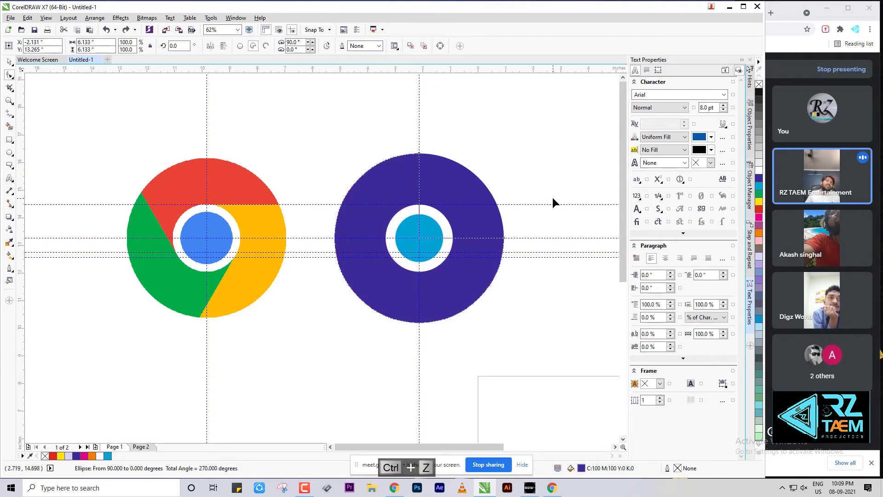
Try deleting the quarter-wedge ellipse from the purple circle, then undo the deletion and clear the selection
left_click(9, 62)
left_click(516, 106)
left_click(456, 173)
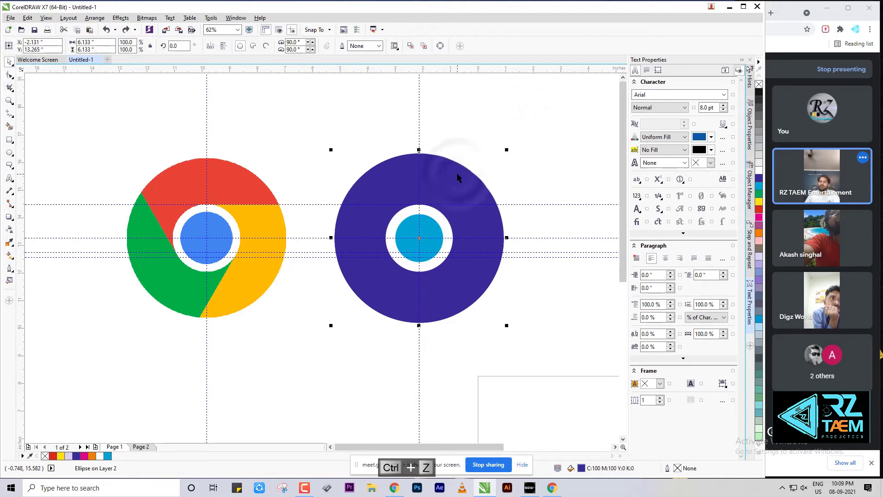
key("Delete")
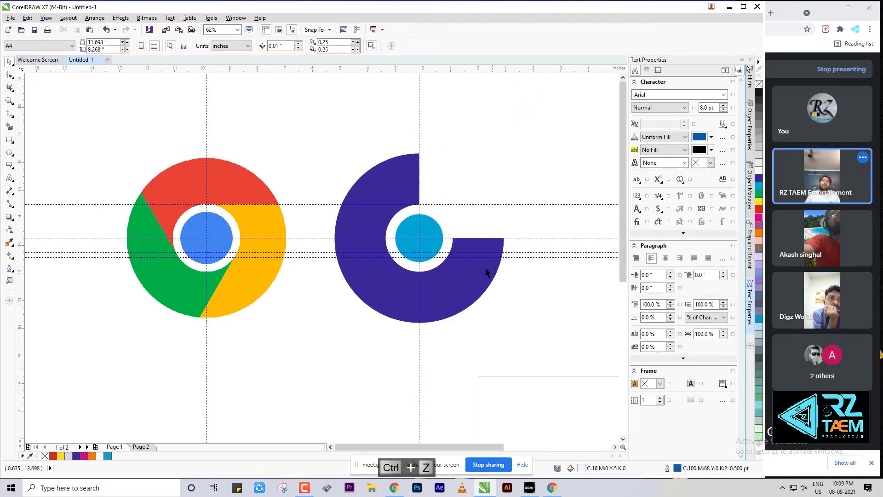
key("ctrl+z")
left_click(536, 287)
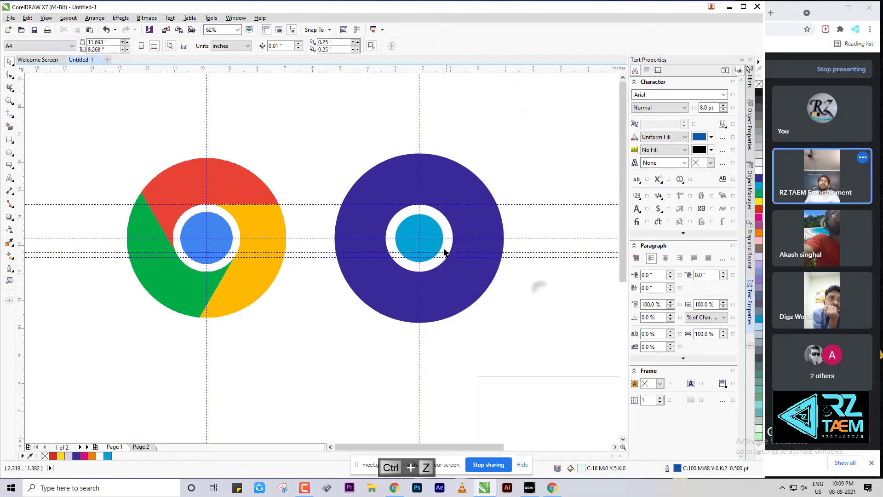
left_click(517, 160)
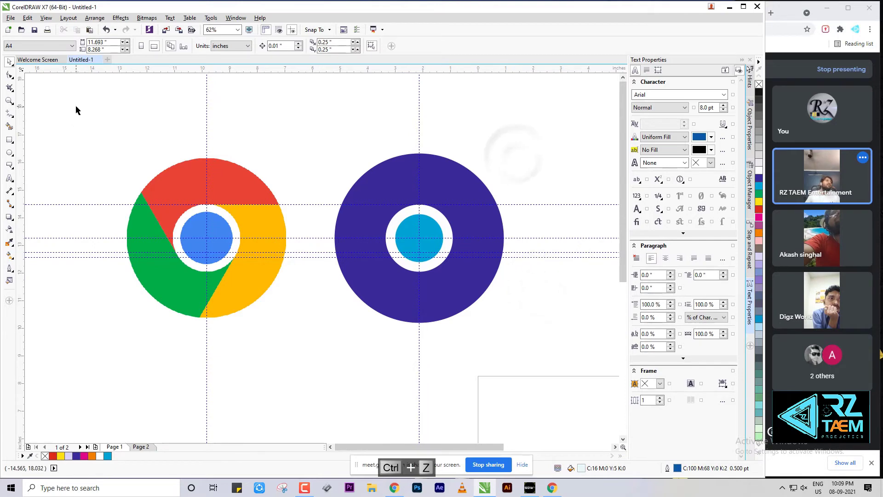
Try out the 2-Point Line tool with a nearly horizontal line about 8.17 inches wide above the purple circle, then undo it
left_click(9, 116)
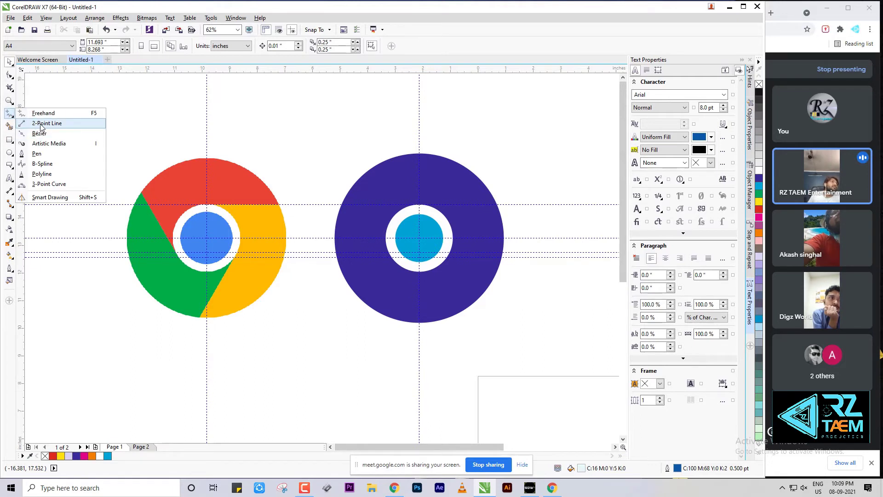
left_click(10, 75)
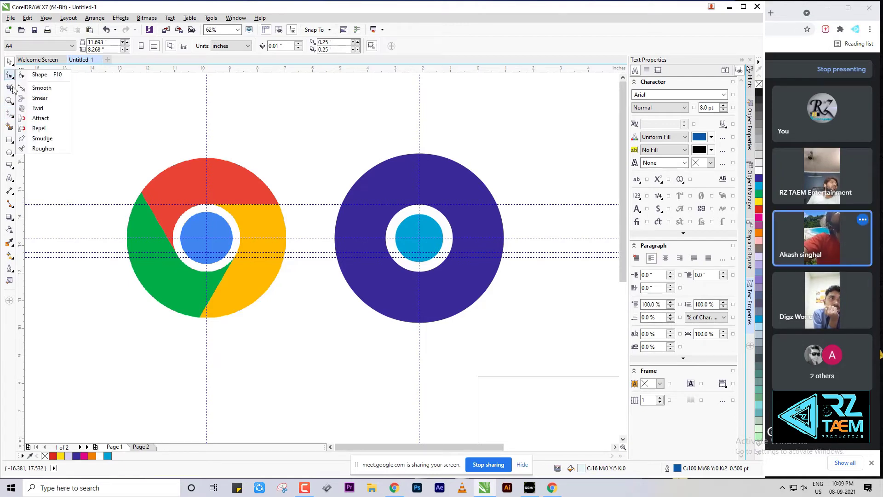
mouse_move(9, 115)
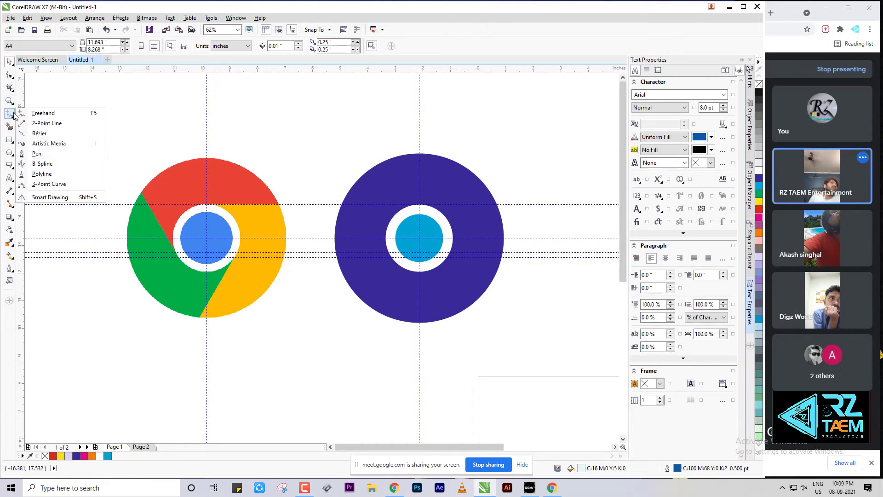
left_click(43, 123)
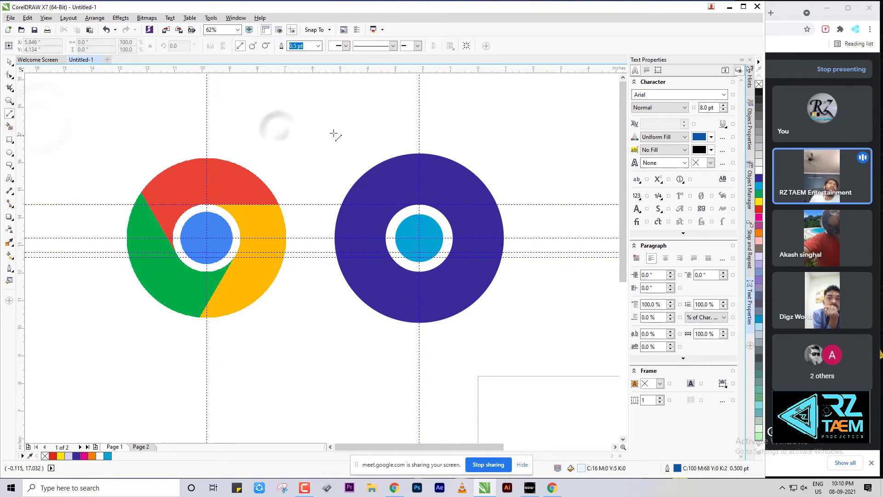
left_click_drag(277, 122, 509, 123)
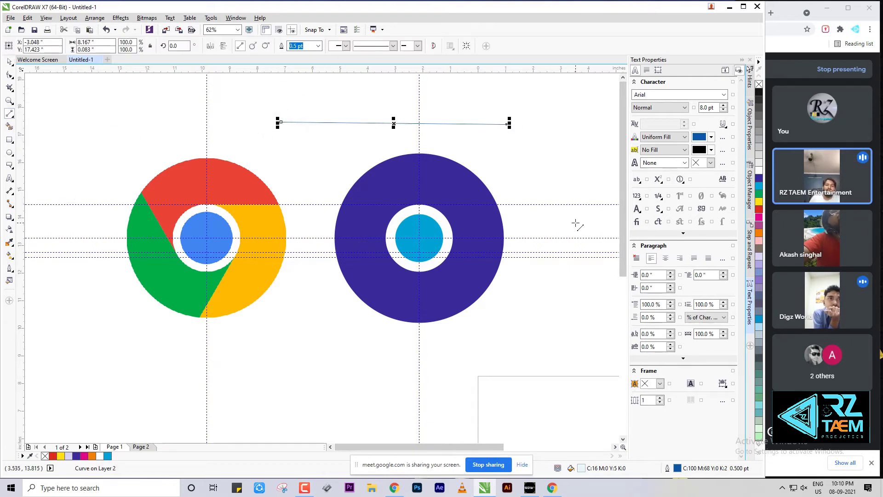
key("ctrl+z")
Draw a horizontal Bézier line about 2.82 inches long from the top of the white ring to the purple circle's right edge
left_click(9, 114)
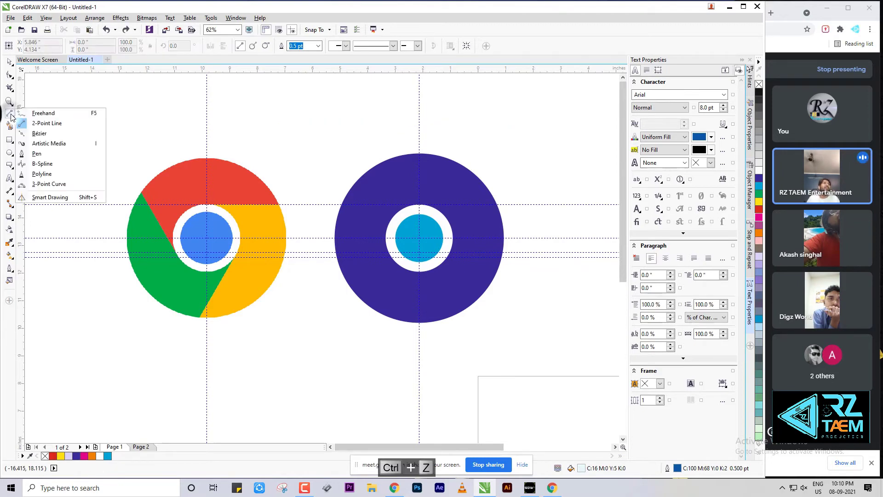
left_click(44, 143)
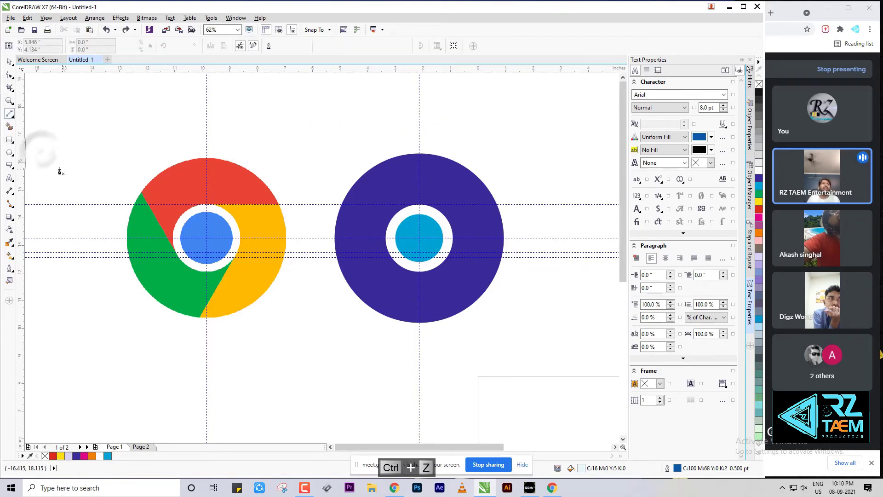
left_click(6, 112)
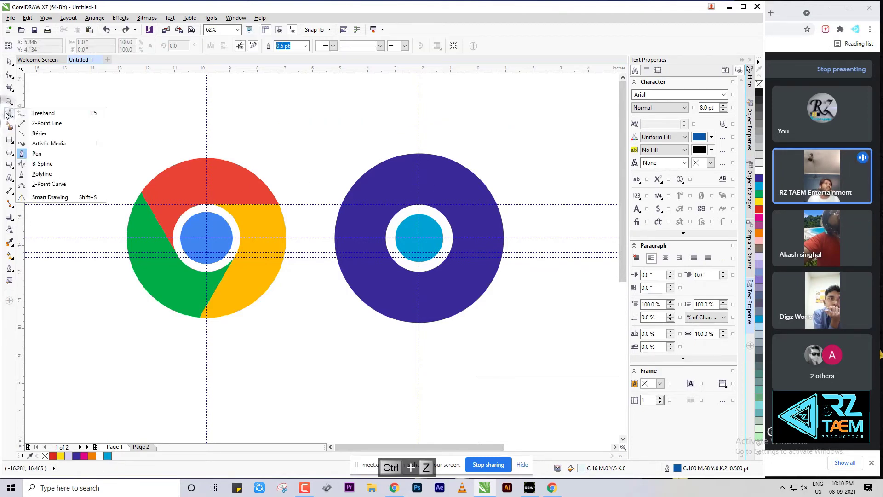
left_click(45, 133)
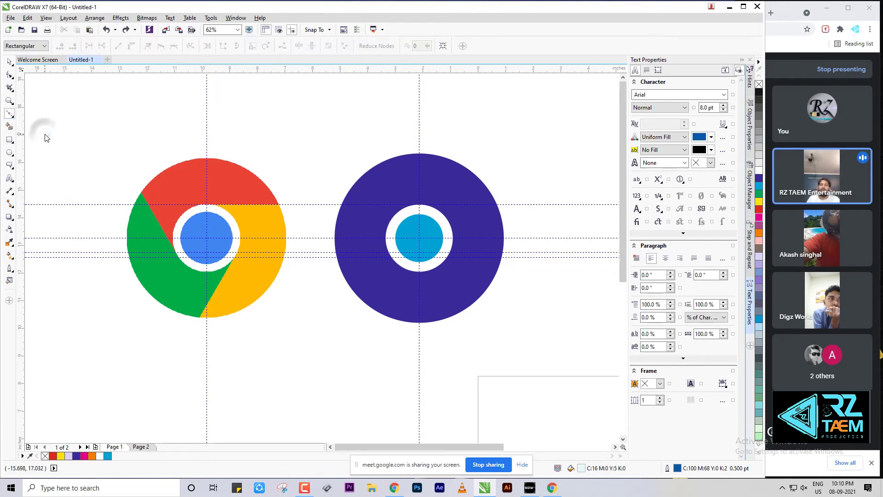
scroll(434, 212, "up", 2)
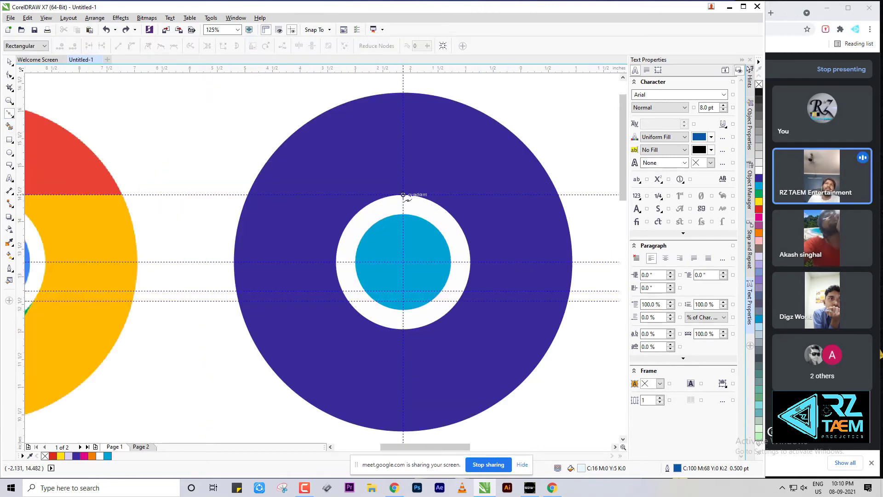
left_click(403, 194)
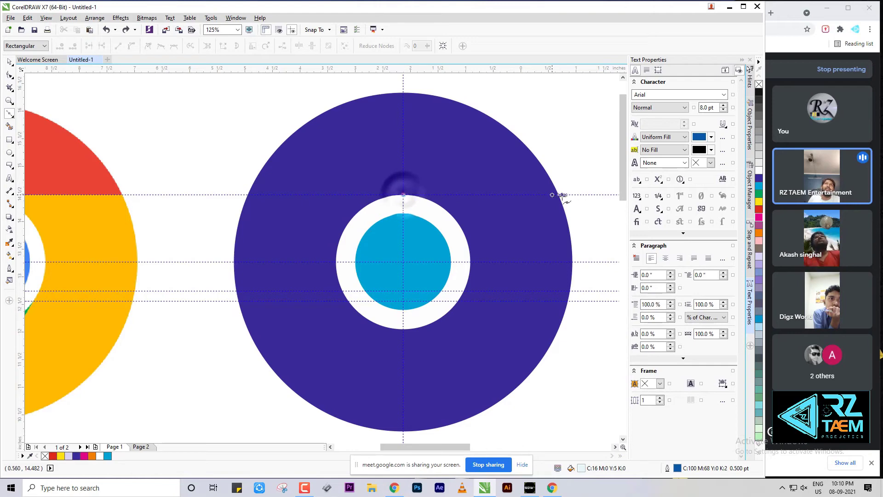
left_click(559, 194)
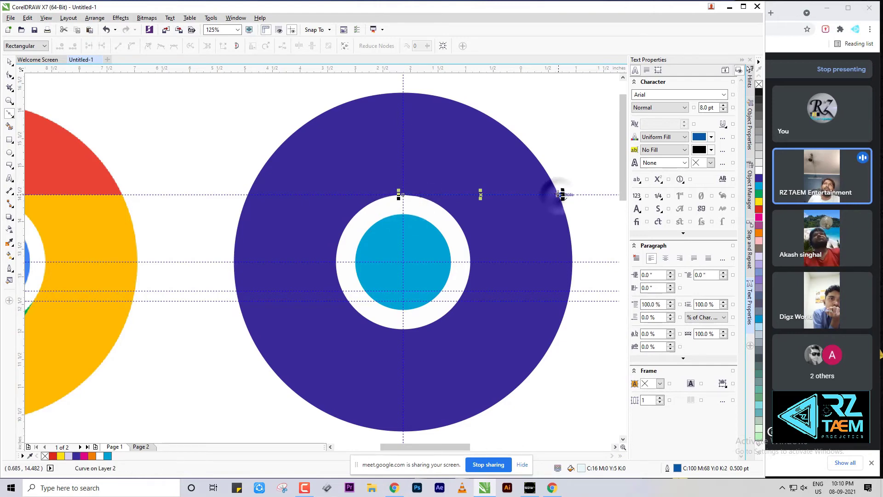
Try extending the Bézier curve to the bottom edge of the purple circle, then undo that segment
scroll(560, 194, "down", 2)
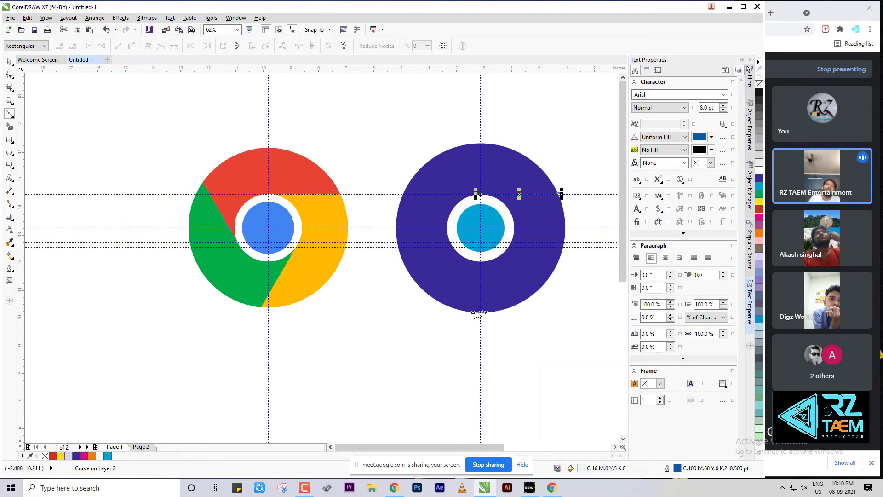
left_click_drag(474, 312, 354, 318)
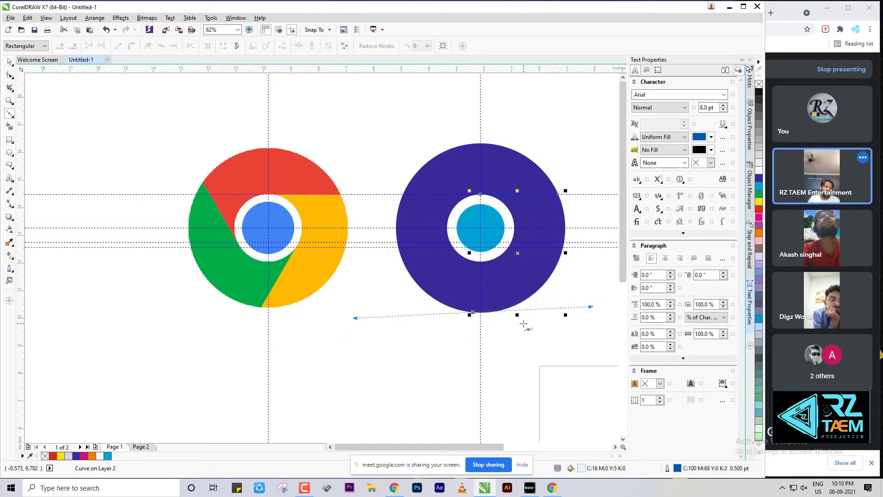
key("ctrl+z")
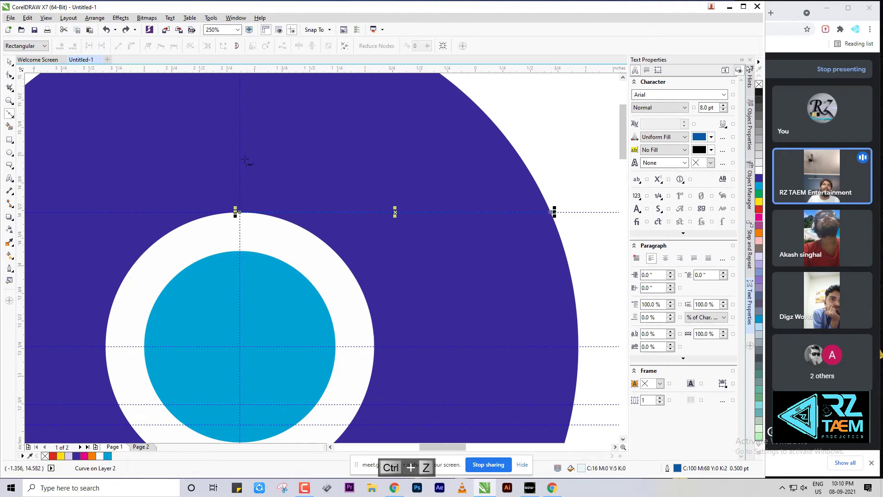
Move the upper horizontal guideline up off the horizontal line to about 14.83 inches and give that line a black outline
left_click(10, 61)
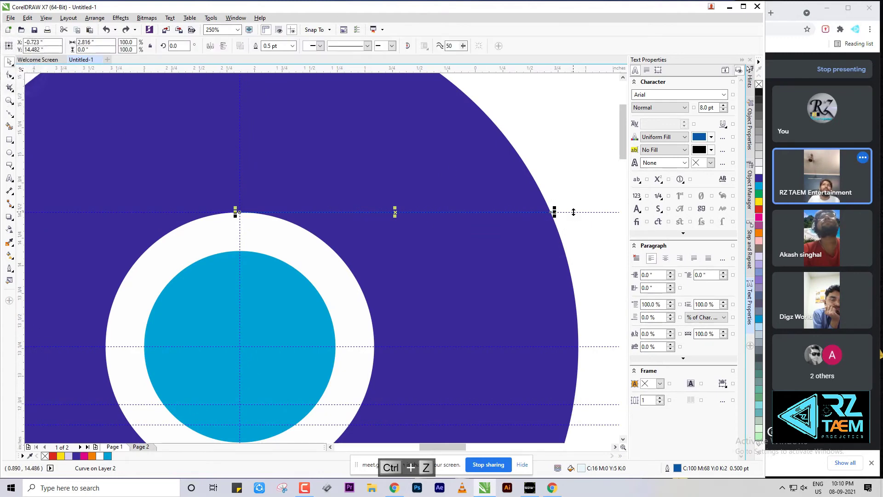
left_click(556, 212)
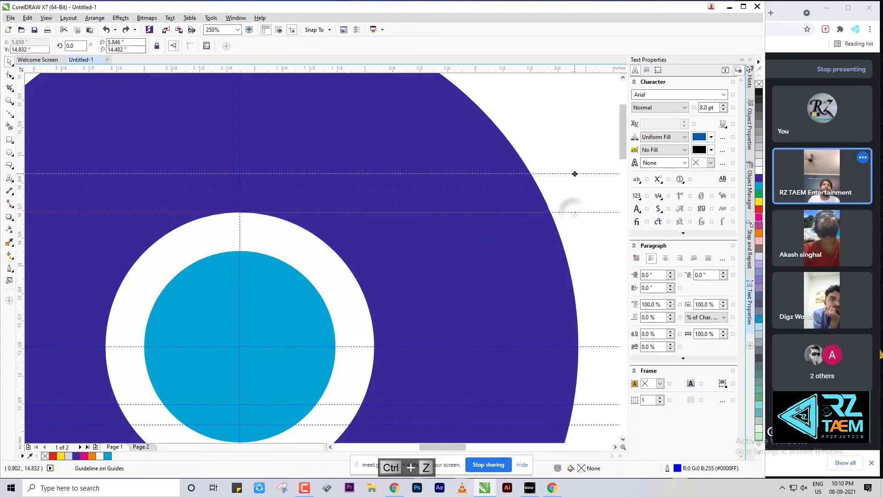
left_click(539, 212)
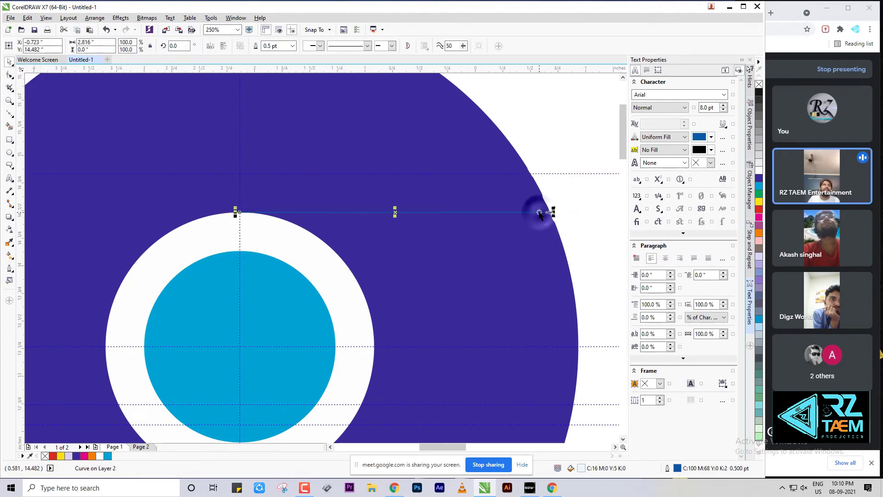
right_click(759, 92)
scroll(500, 232, "down", 5)
key("Escape")
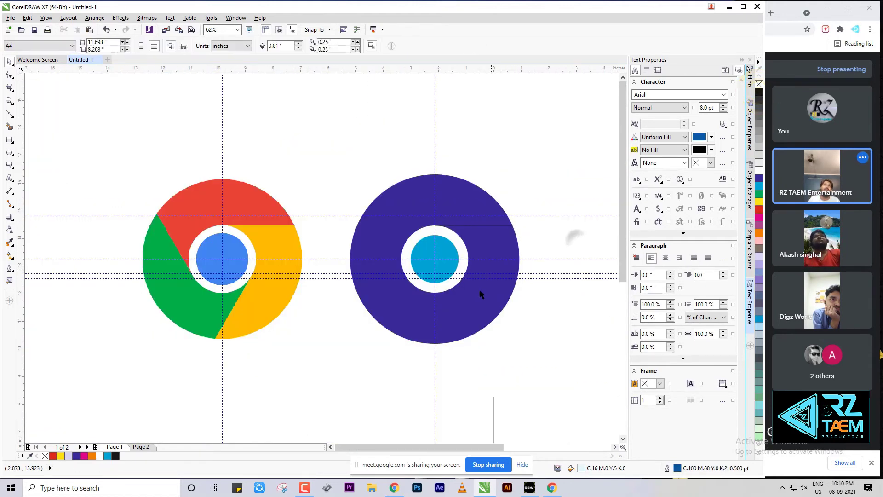
Draw a 2-point line about 2.81 inches long from the white ring's lower-right guideline intersection to the purple circle's bottom edge, slightly left of centre
scroll(480, 294, "up", 2)
scroll(523, 252, "down", 2)
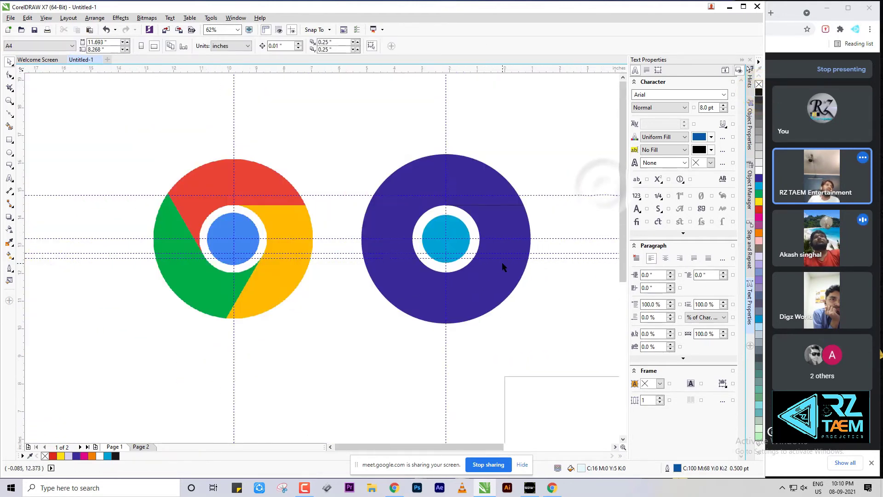
left_click(9, 115)
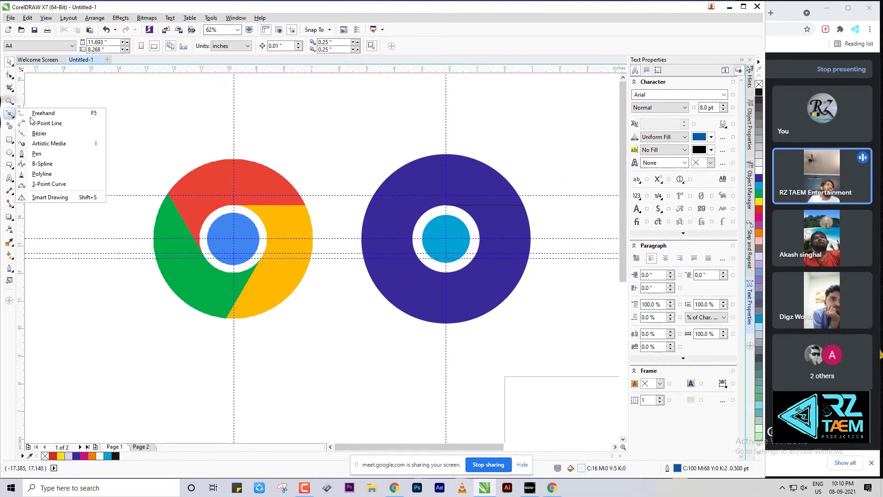
left_click(34, 122)
scroll(481, 339, "up", 2)
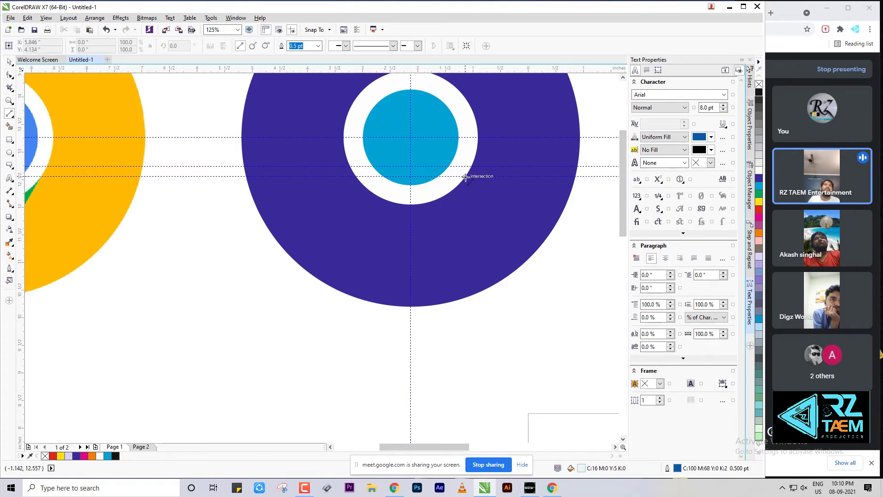
left_click_drag(465, 176, 379, 299)
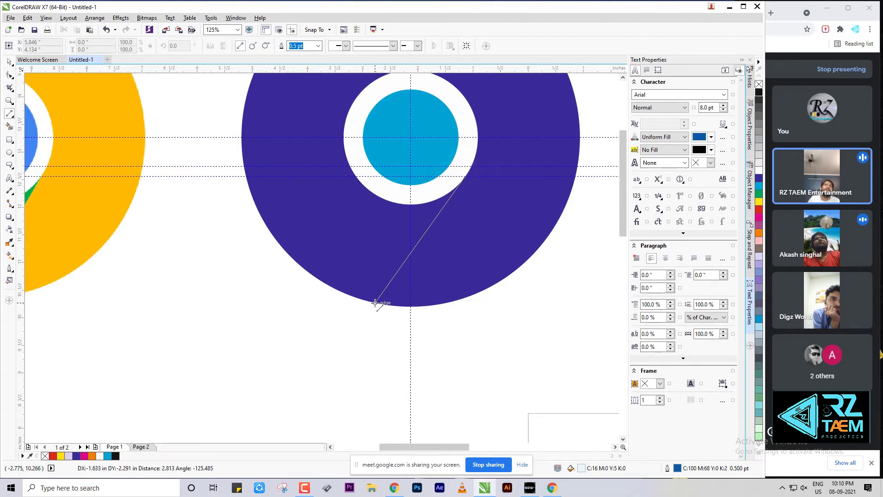
left_click_drag(375, 303, 375, 303)
scroll(475, 316, "down", 2)
scroll(465, 281, "up", 2)
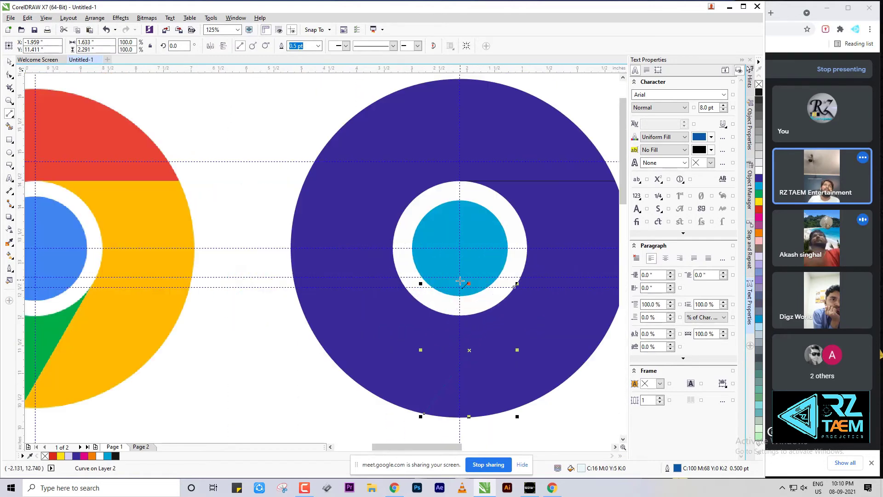
Draw a 2-point line, about 1.47 by 2.20 inches, from the white ring's lower-left side to the purple circle's upper-left edge
scroll(512, 276, "down", 1)
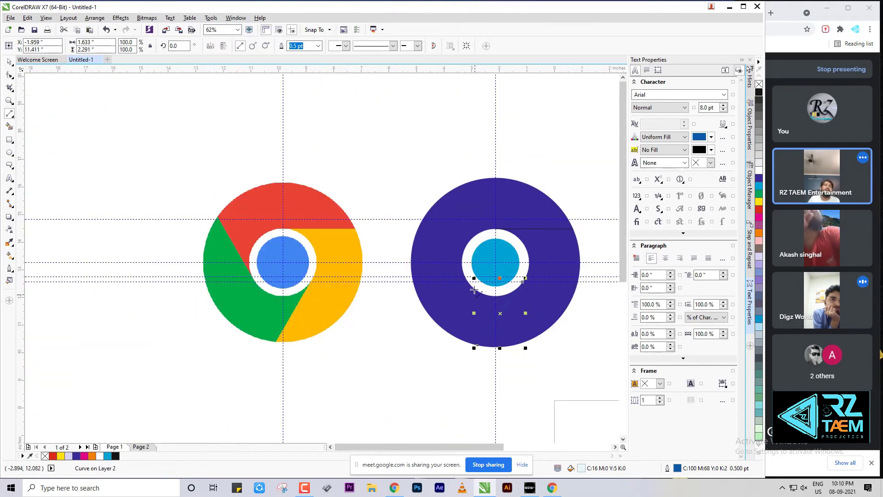
left_click_drag(465, 277, 423, 214)
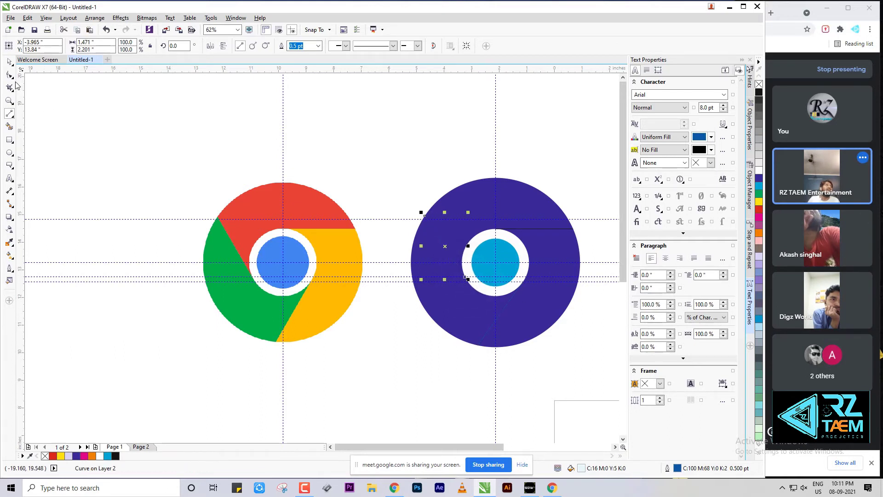
left_click(36, 82)
Recolour the two diagonal 2-point lines on the purple circle with a black outline
scroll(452, 258, "up", 1)
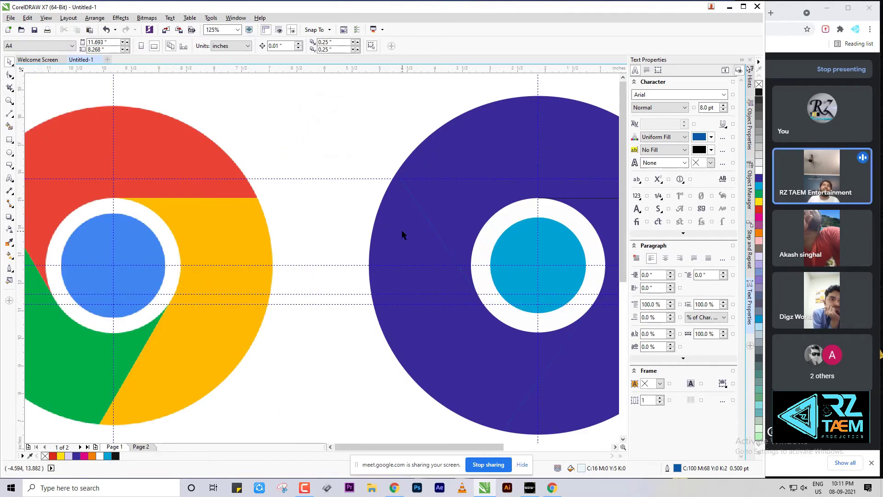
scroll(401, 230, "down", 1)
scroll(458, 253, "up", 1)
left_click(388, 220)
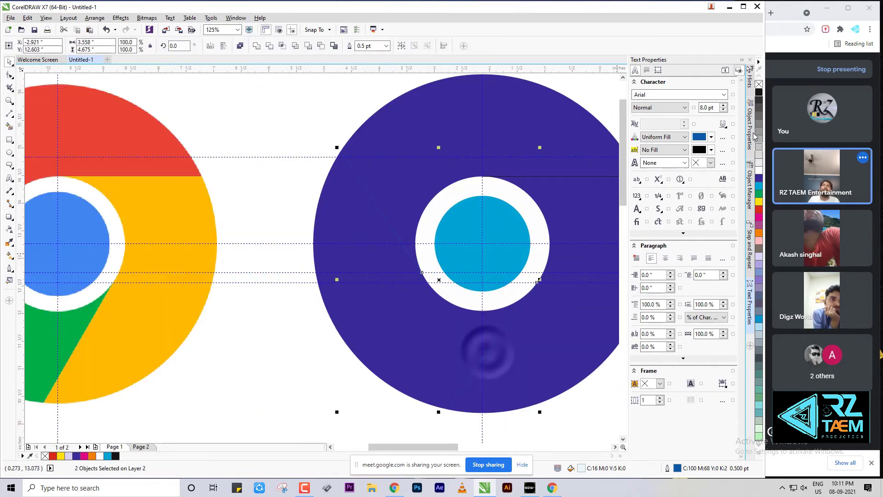
left_click(758, 93)
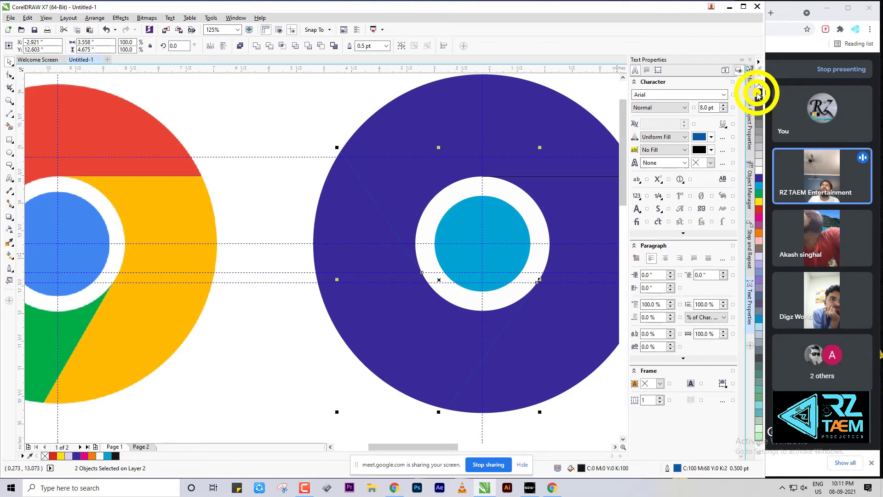
scroll(413, 313, "down", 1)
left_click(489, 331)
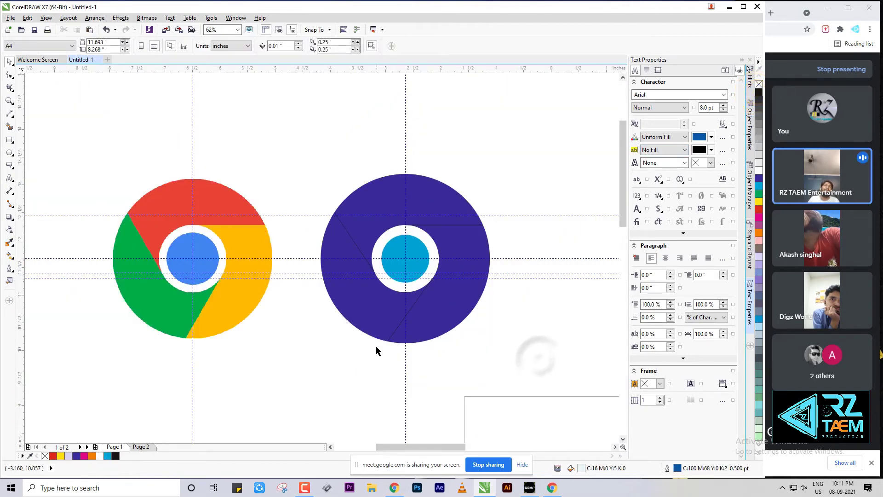
Give the large purple circle a black hairline outline
scroll(376, 348, "up", 1)
left_click(509, 293)
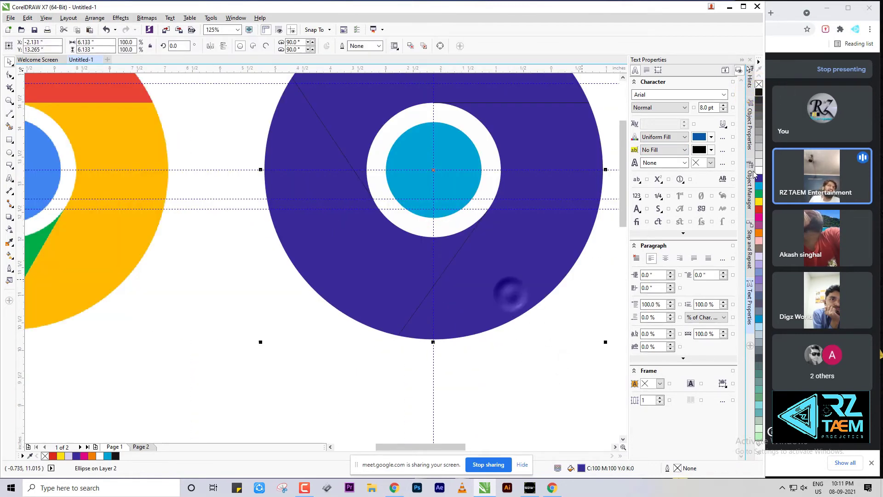
right_click(759, 92)
Try removing the purple circle's fill to check the line ends, then undo the fill removal
left_click(759, 84)
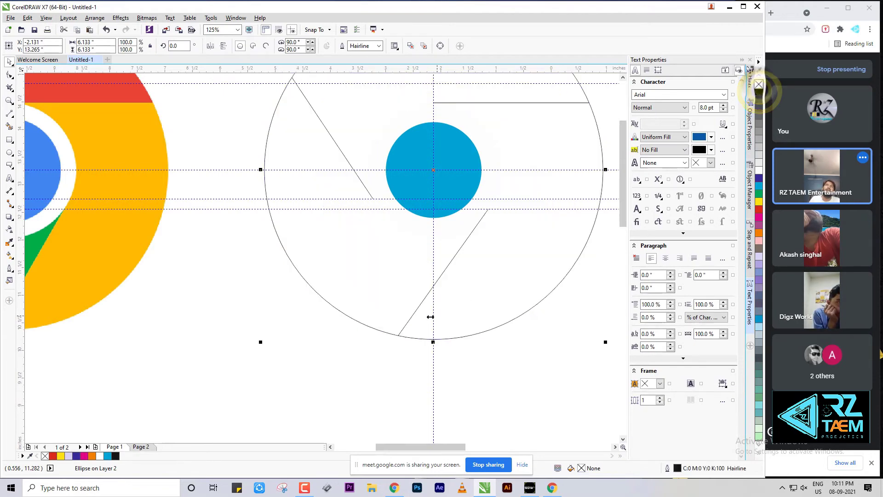
scroll(472, 330, "down", 2)
left_click(432, 301)
scroll(416, 289, "up", 3)
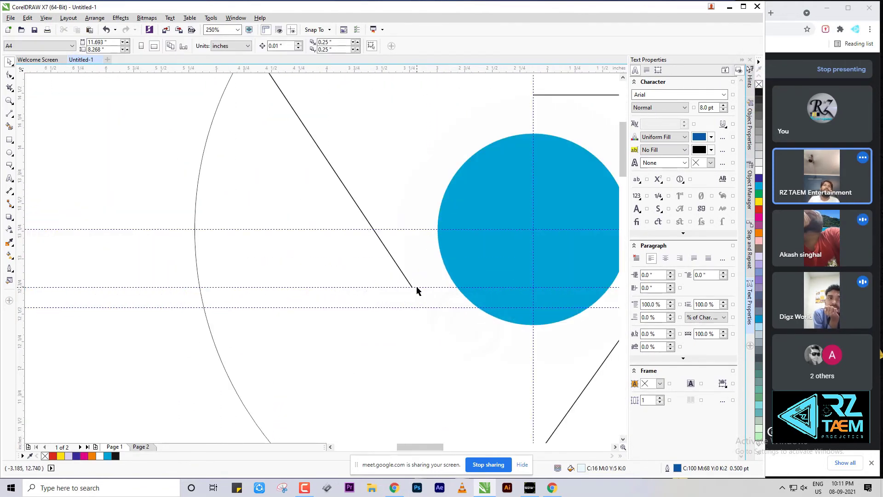
scroll(416, 290, "down", 1)
key("ctrl+z")
scroll(409, 298, "down", 1)
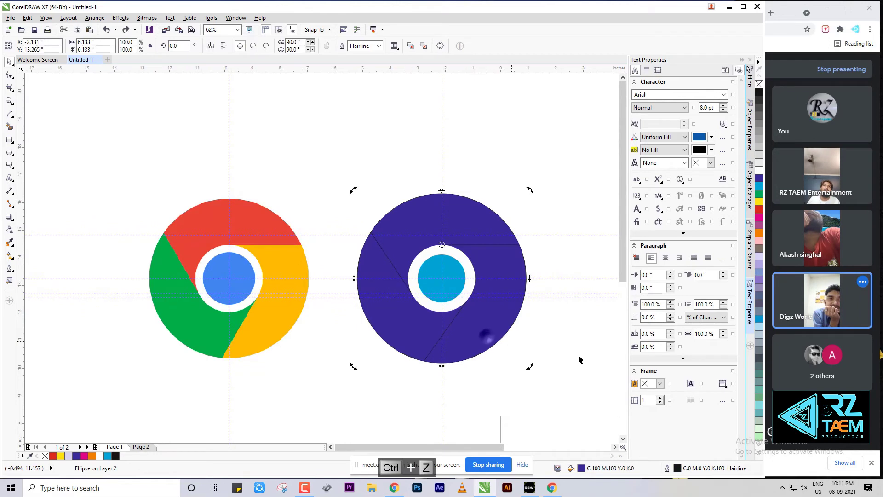
Fill the large outlined circle with yellow (C0 M0 Y100 K0)
left_click(759, 201)
left_click(622, 318)
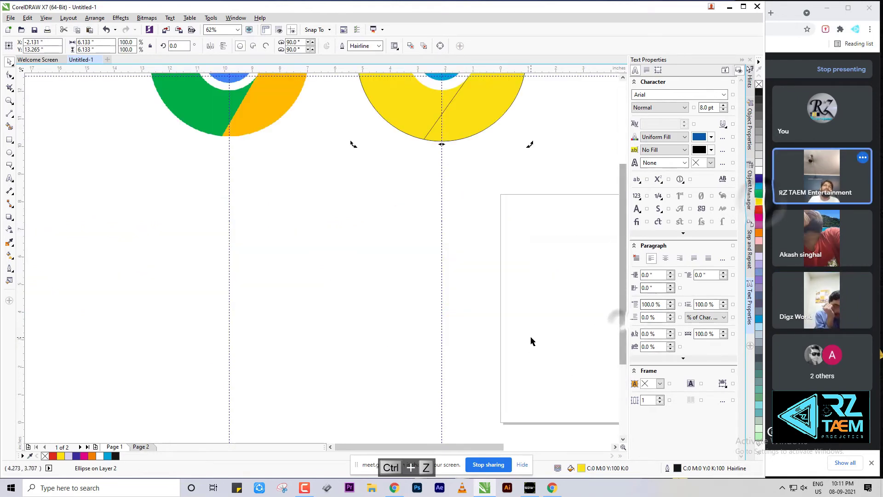
scroll(471, 369, "down", 1)
scroll(463, 176, "up", 1)
left_click(569, 162)
scroll(512, 319, "up", 1)
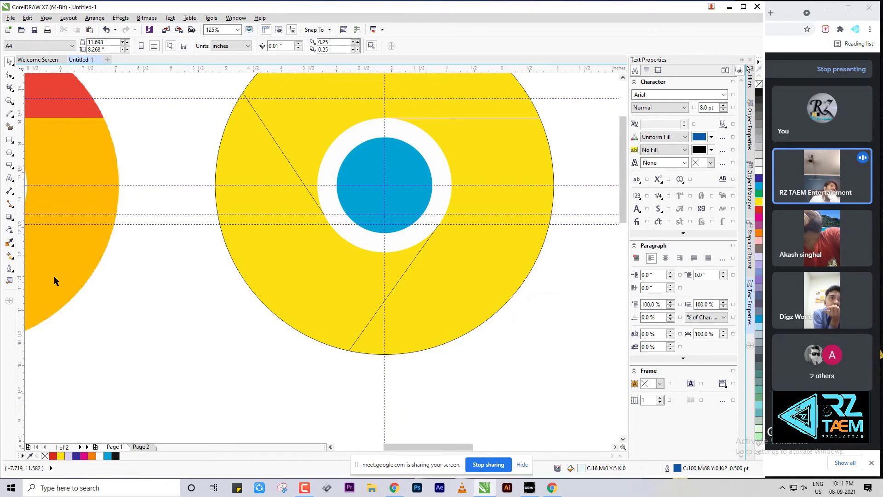
Use Smart Fill to create separate shapes from the three areas between the dividing lines of the yellow circle
left_click(10, 128)
scroll(458, 306, "down", 2)
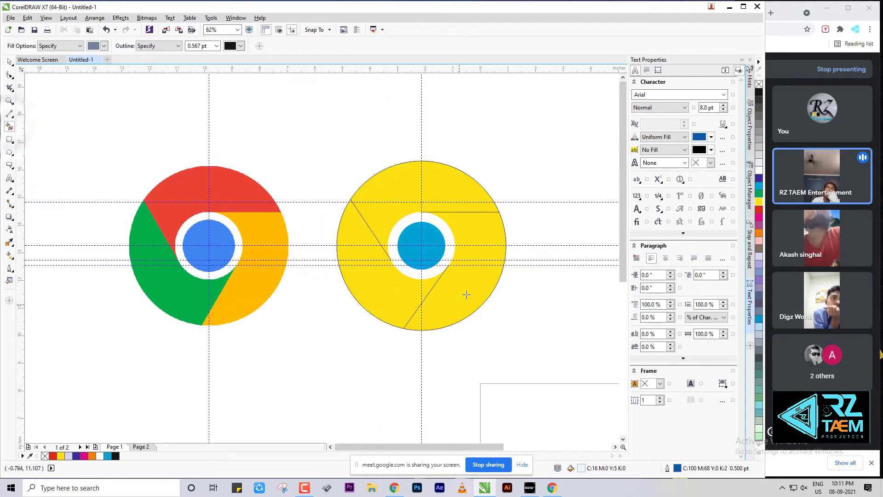
left_click(477, 234)
left_click(378, 263)
left_click(404, 186)
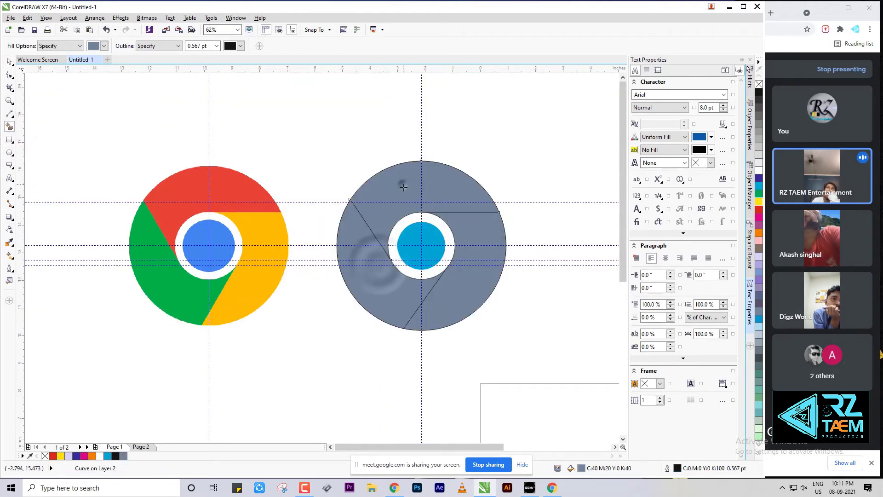
Sample the red of the reference logo with the Color Eyedropper and apply it to the new logo's top segment
left_click(10, 62)
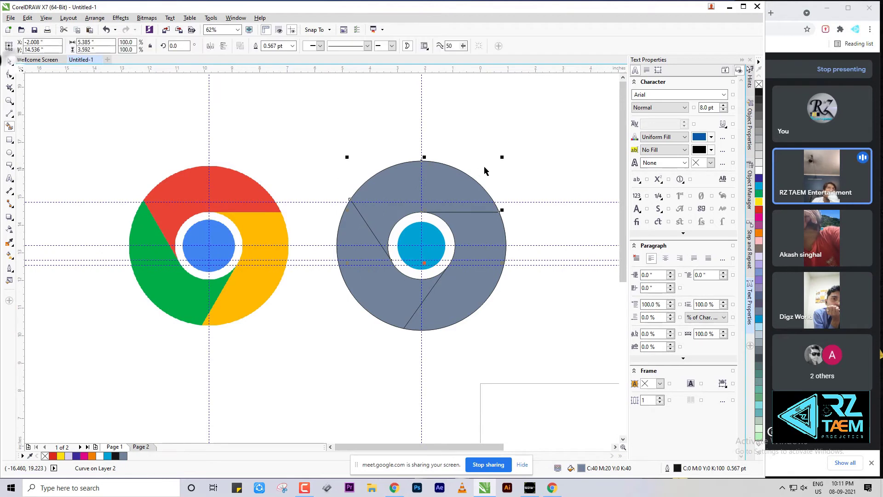
left_click(480, 215)
left_click(560, 250)
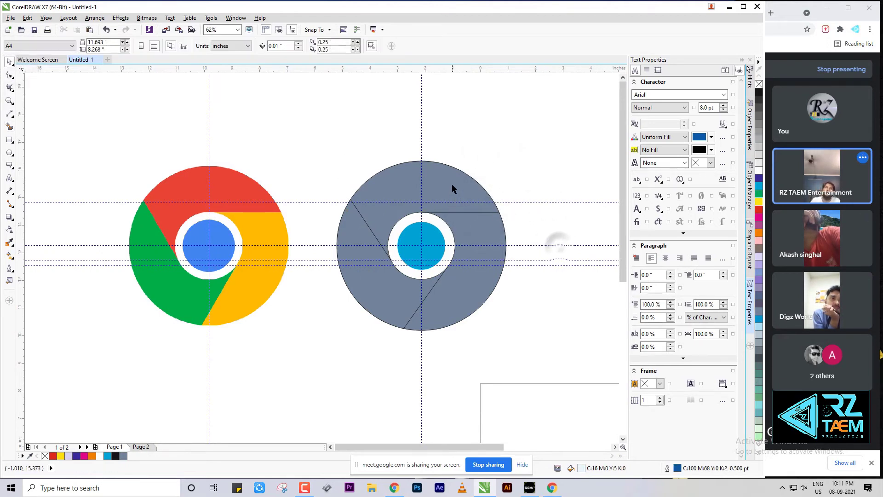
left_click(452, 183)
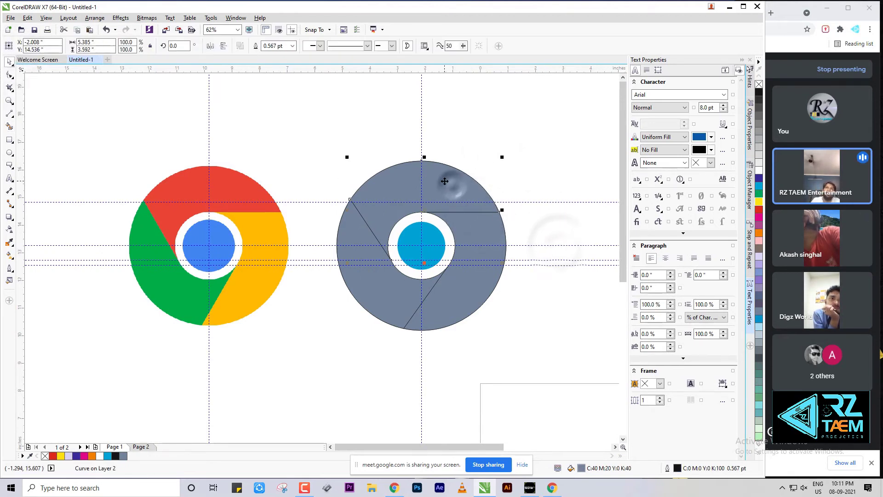
left_click(9, 242)
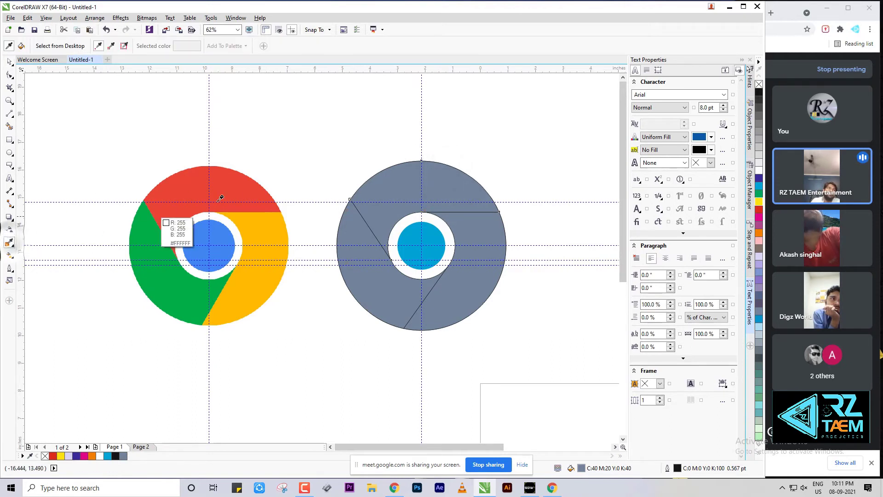
left_click(222, 182)
left_click(432, 189)
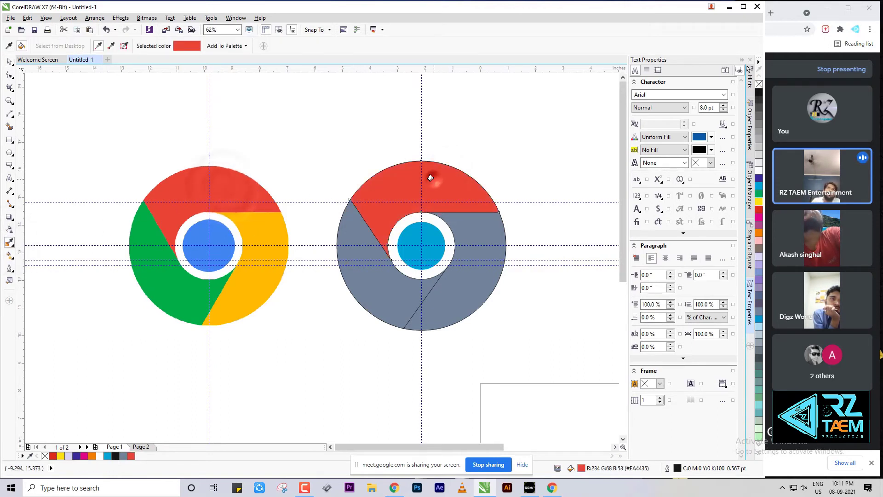
Sample the reference logo's green and apply it to the new logo's lower-left segment
left_click(9, 242)
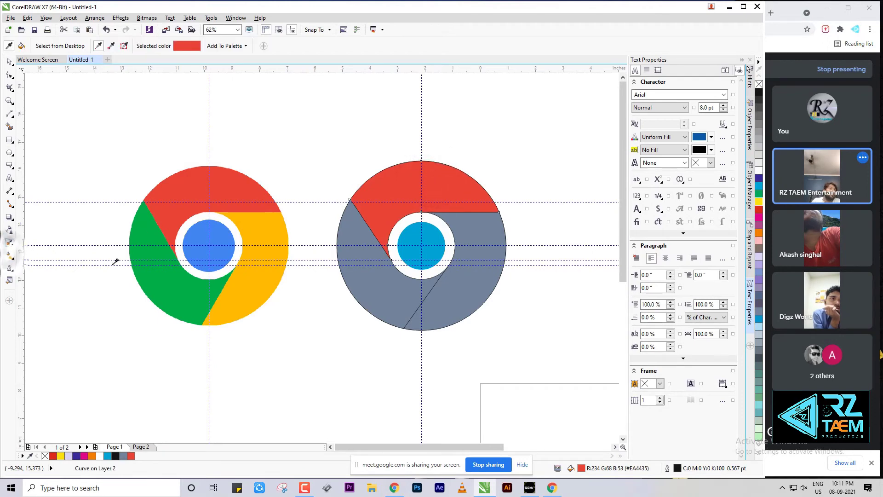
left_click(177, 288)
left_click(367, 278)
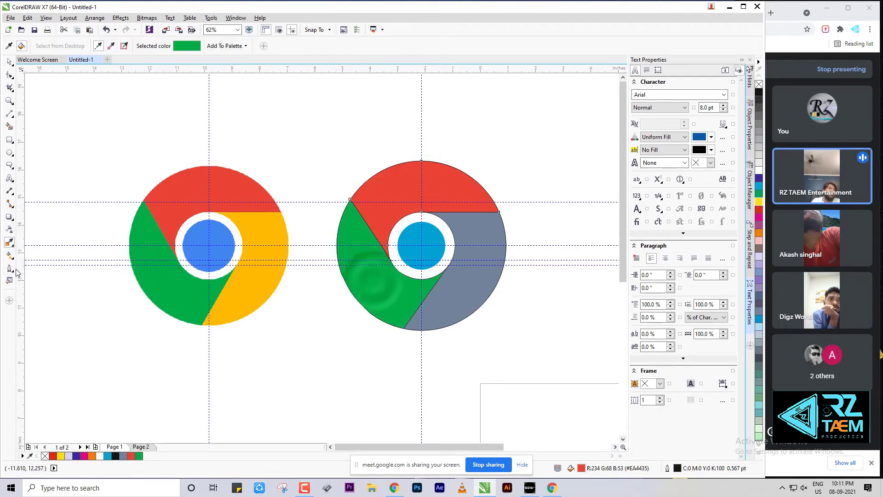
Sample the reference logo's amber, apply it to the new logo's right segment, and leave the eyedropper with nothing selected
left_click(9, 242)
left_click(474, 276)
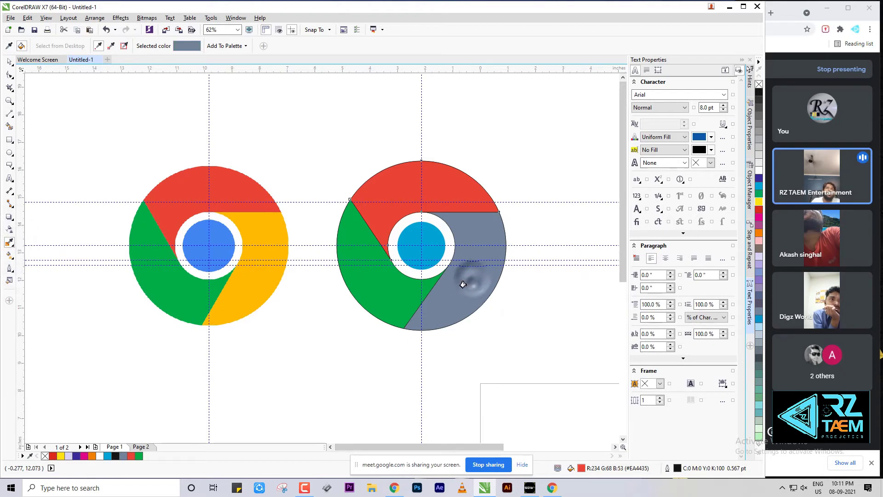
left_click(11, 244)
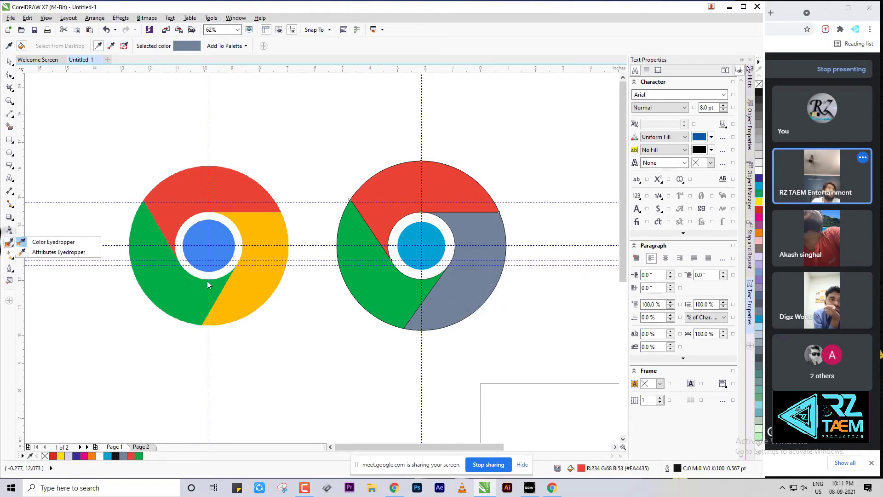
left_click(23, 241)
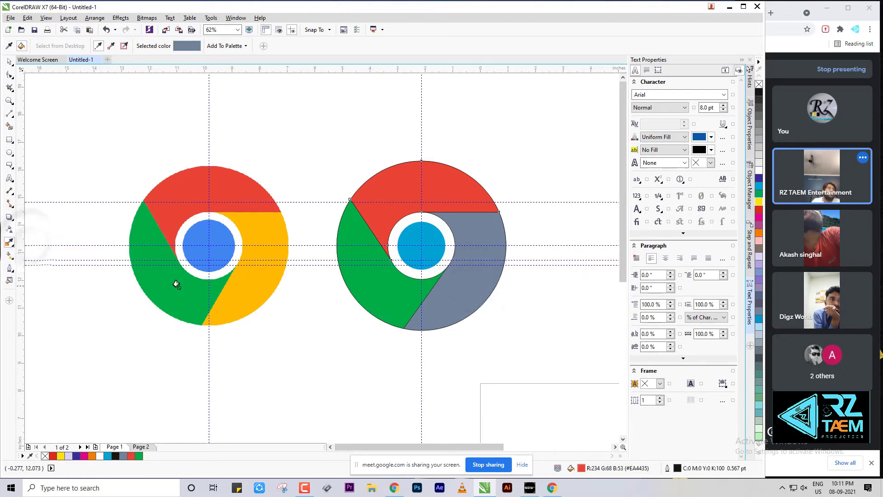
left_click(9, 240)
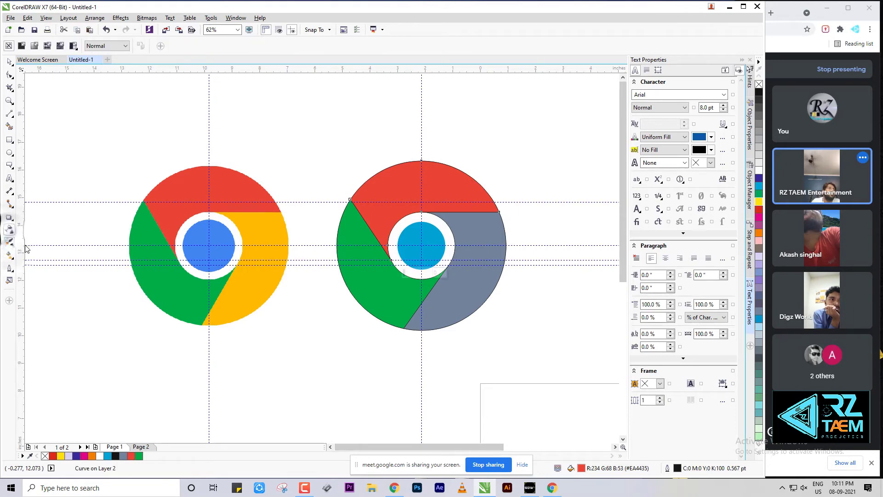
left_click(265, 275)
left_click(452, 291)
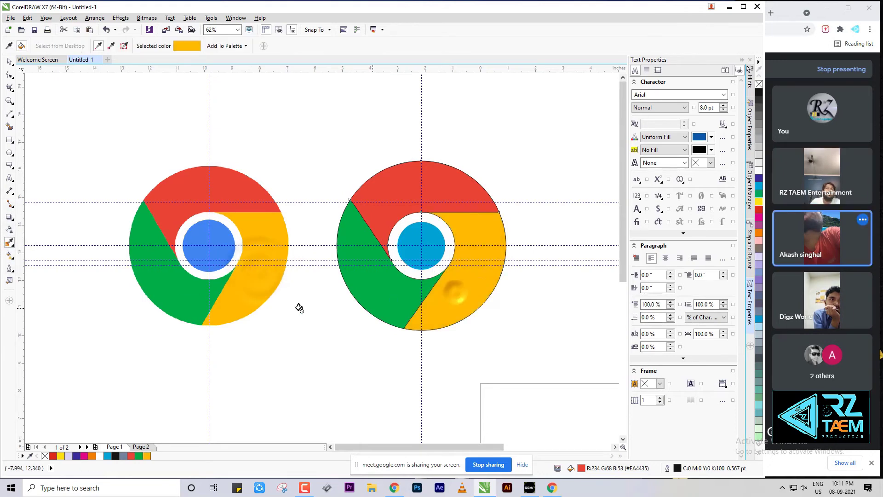
left_click(10, 62)
left_click(568, 358)
Try deleting the green segment of the new logo, then undo the deletion
scroll(468, 293, "up", 3)
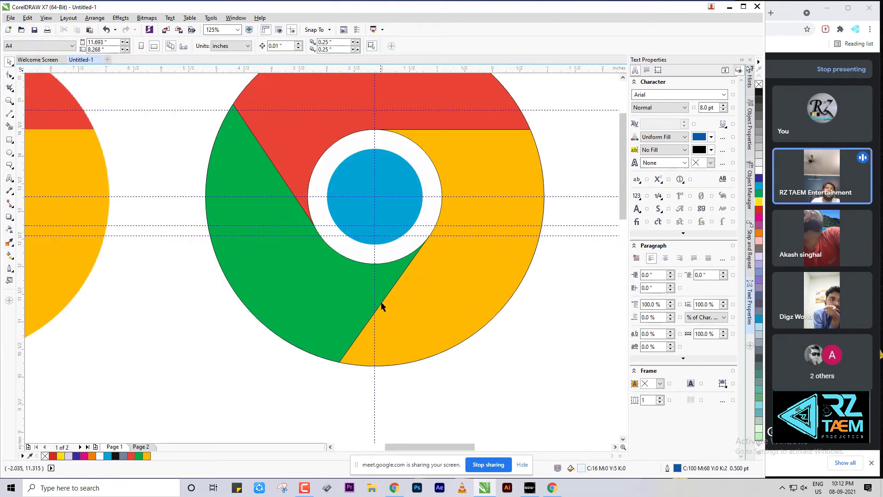
left_click(382, 302)
scroll(382, 301, "up", 3)
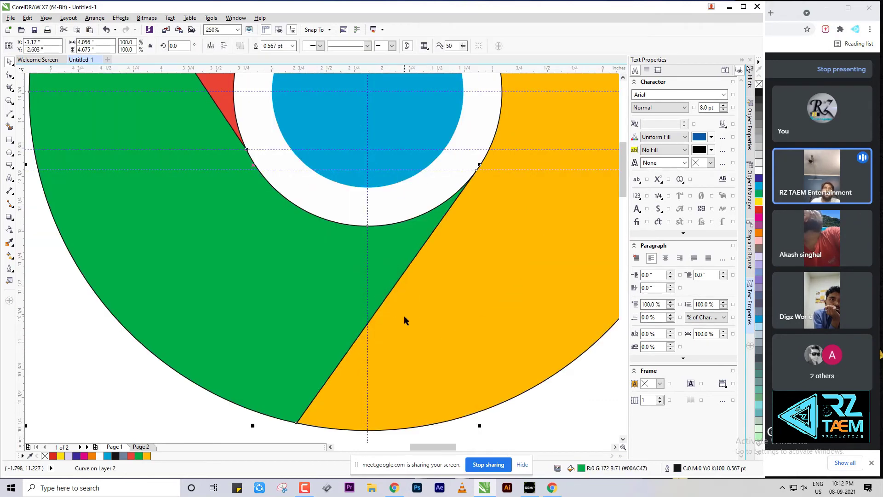
key("Delete")
scroll(404, 315, "down", 1)
key("ctrl+z")
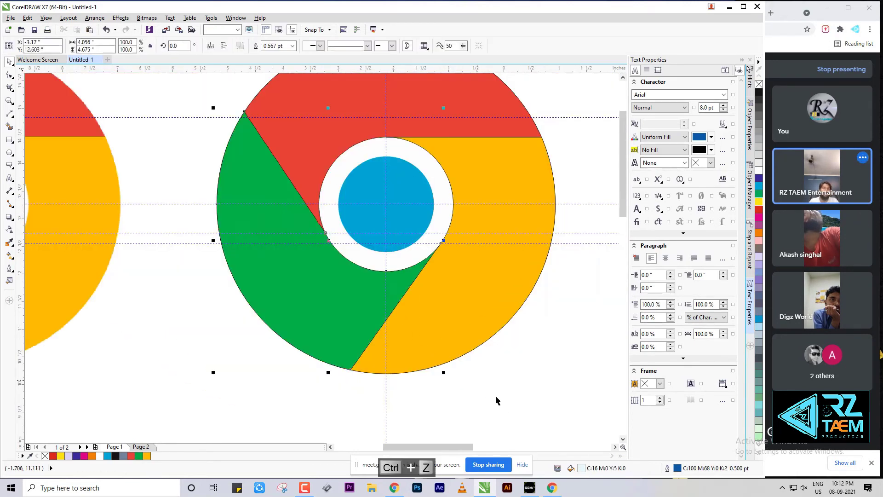
Try marquee-selecting the lower and upper-left dividing lines of the new logo, undoing the last change in between, and clear the selection
left_click_drag(562, 411, 324, 219)
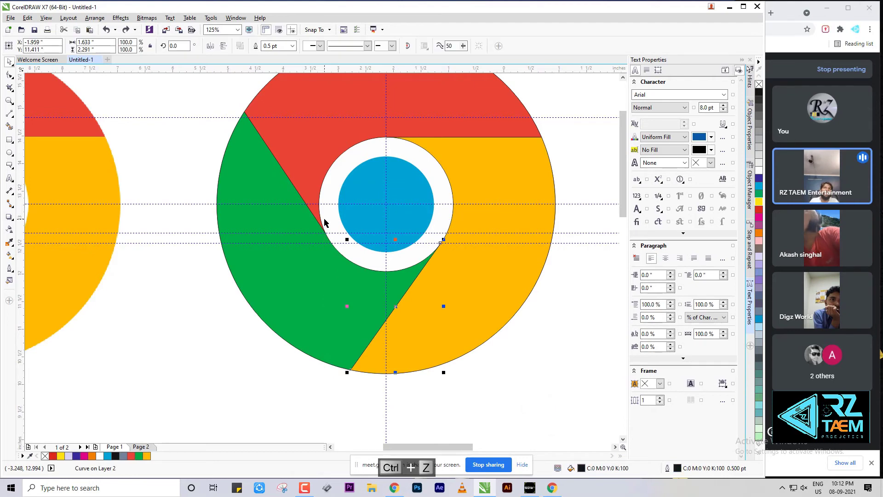
scroll(488, 252, "down", 1)
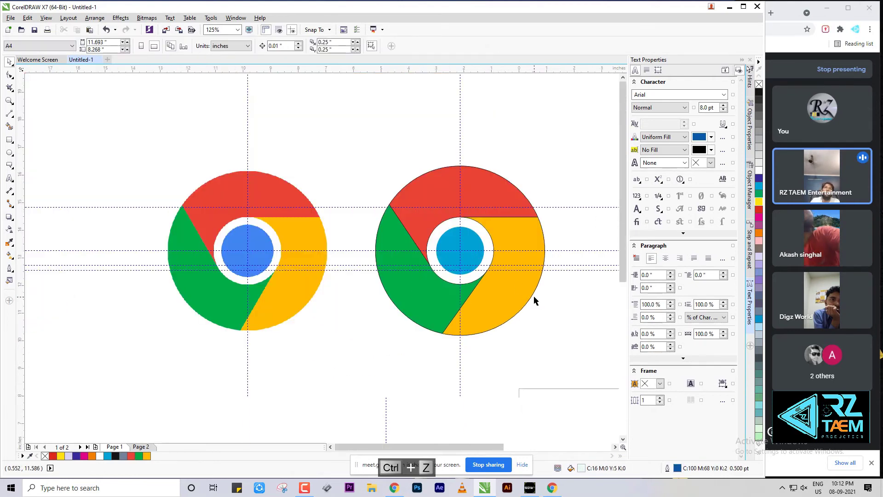
left_click_drag(573, 178, 445, 234)
mouse_move(333, 183)
left_mouse_down()
mouse_move(474, 283)
mouse_move(453, 282)
left_mouse_up()
key("ctrl+z")
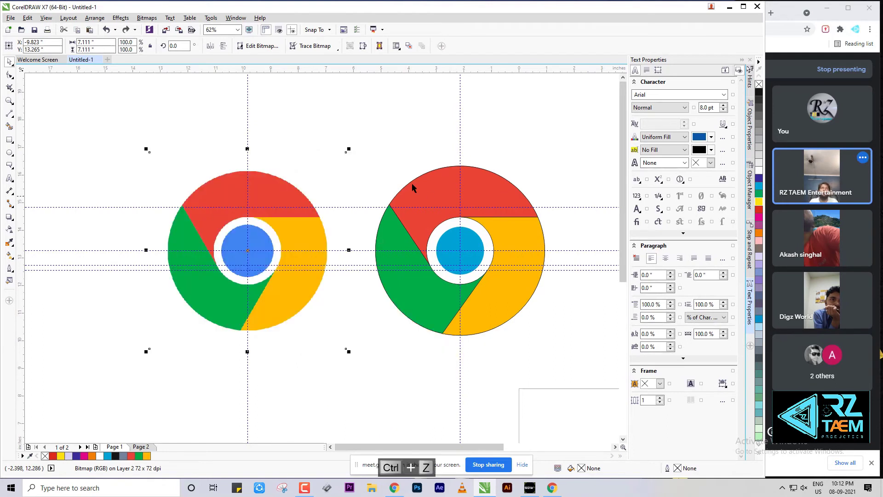
left_click_drag(365, 109, 471, 296)
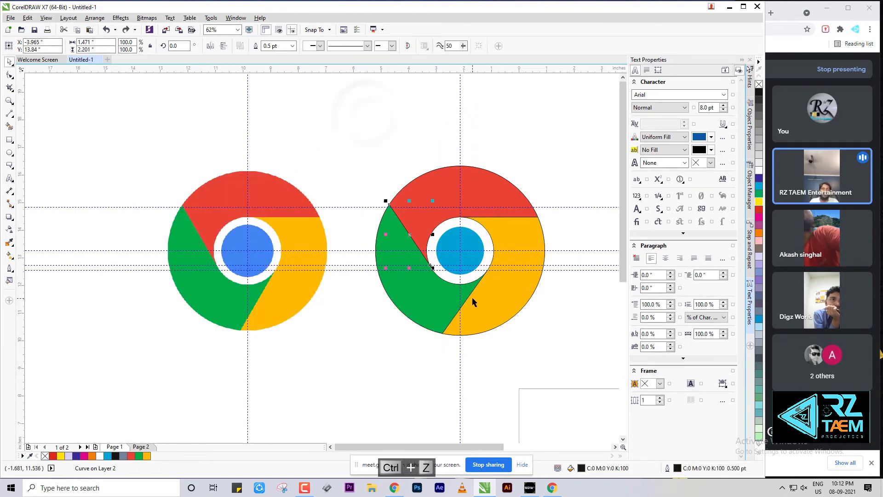
left_click(572, 337)
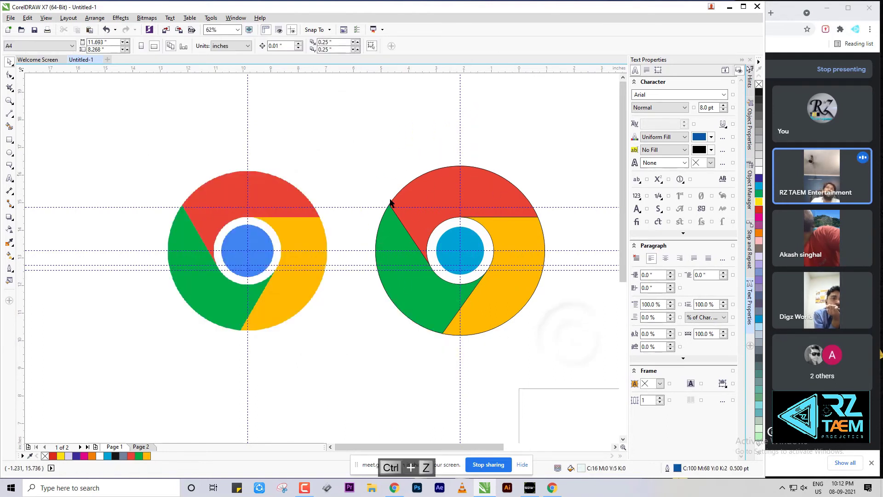
Try moving the red segment about 0.67 inches sideways and 1.72 inches up off the logo, then undo the move
scroll(481, 217, "up", 2)
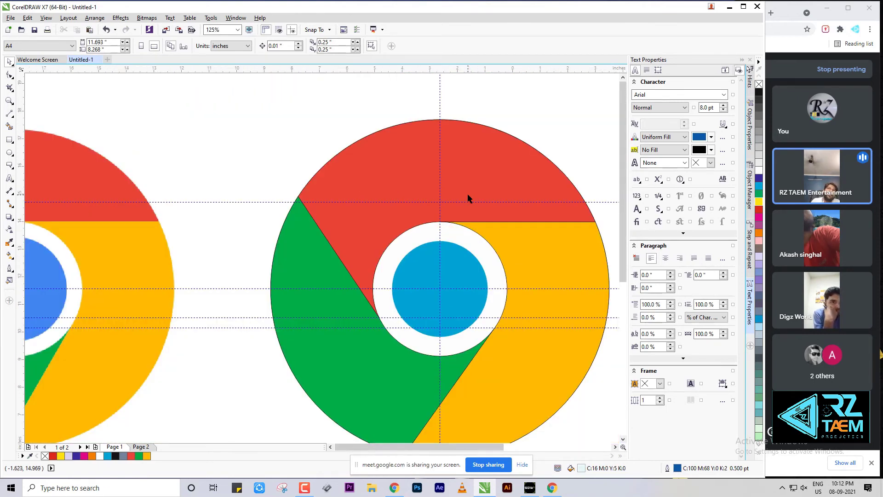
scroll(468, 197, "down", 2)
left_click_drag(461, 173, 496, 123)
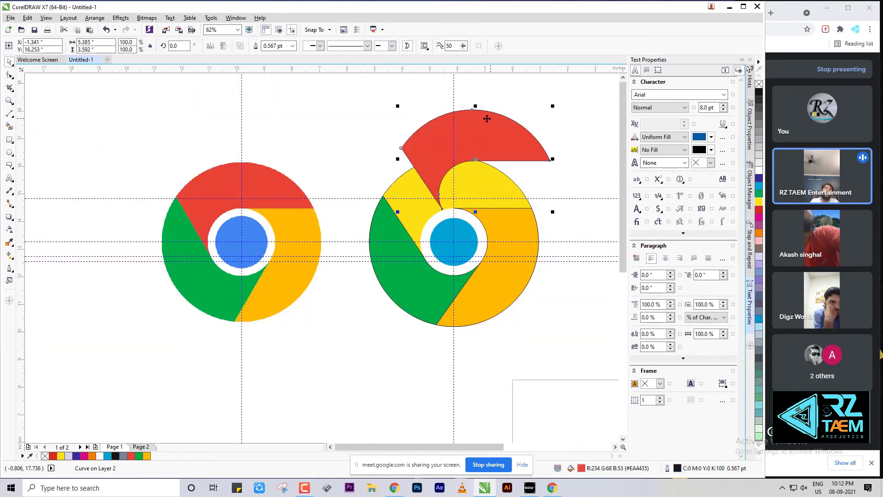
key("ctrl+z")
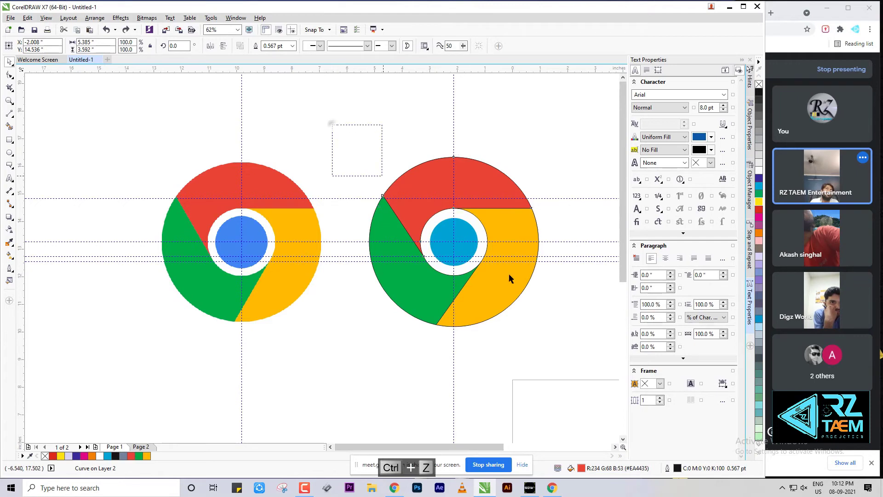
Select all objects of the new logo, remove their outlines, and clear the selection
left_click_drag(509, 278, 578, 347)
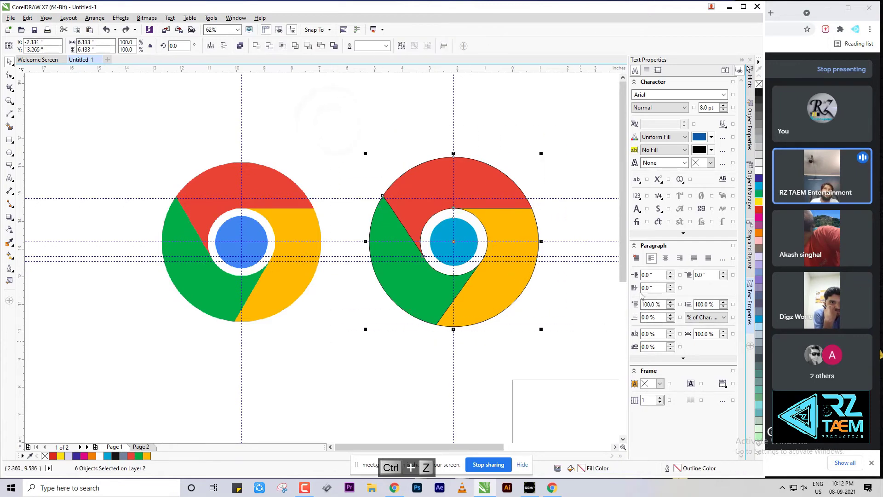
right_click(758, 85)
left_click(562, 300)
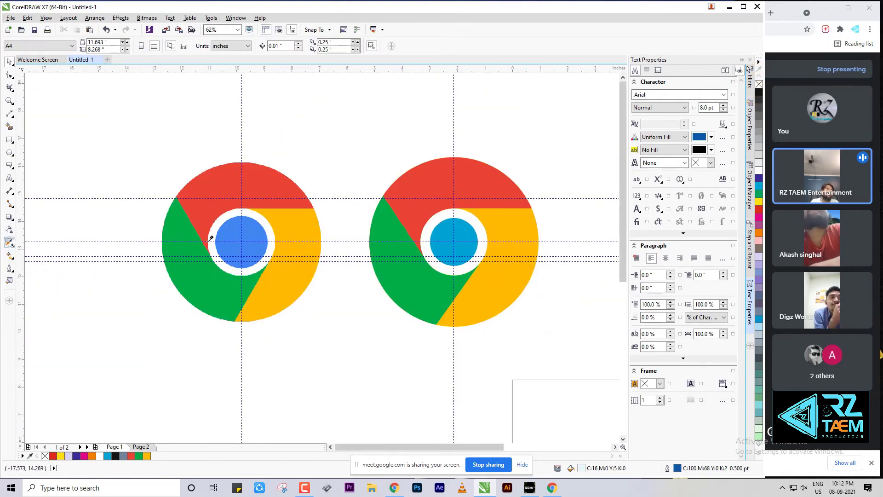
Sample the blue from the reference logo's centre, apply it to the new logo's centre circle, and return to the Pick tool
left_click(236, 235)
scroll(441, 242, "up", 1)
left_click(446, 239)
scroll(419, 286, "down", 2)
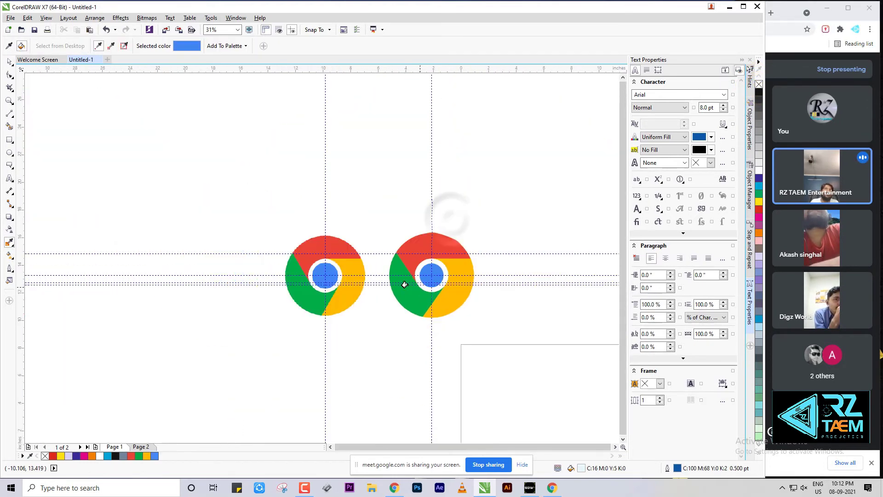
left_click(10, 62)
scroll(421, 301, "up", 2)
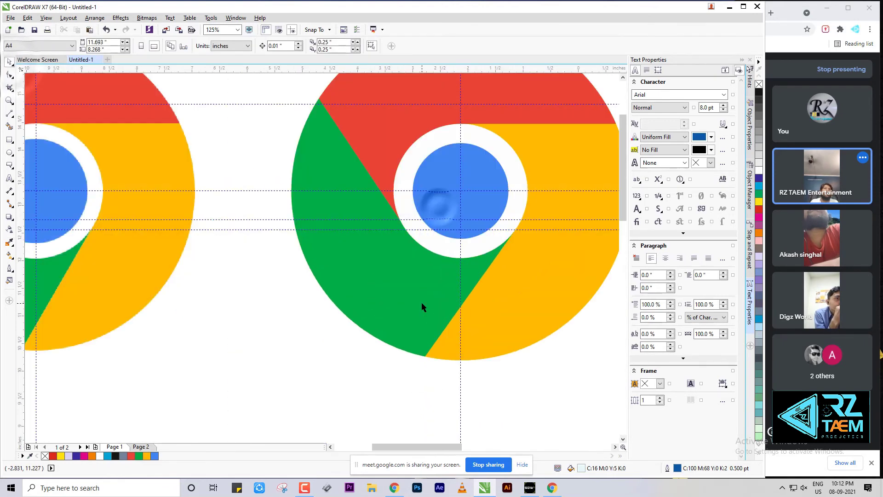
scroll(419, 303, "down", 1)
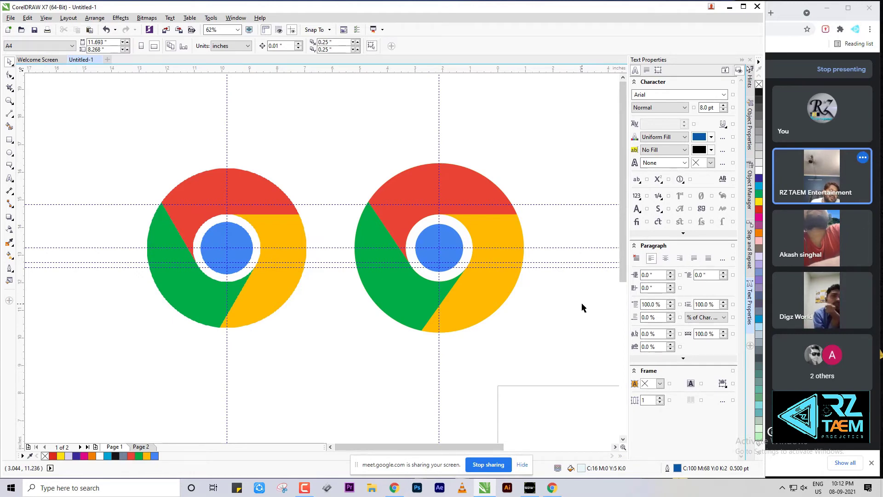
Draw a circle about 2.37 inches across in empty space away from both logos and move its upper edge onto the highest guideline
scroll(572, 303, "down", 2)
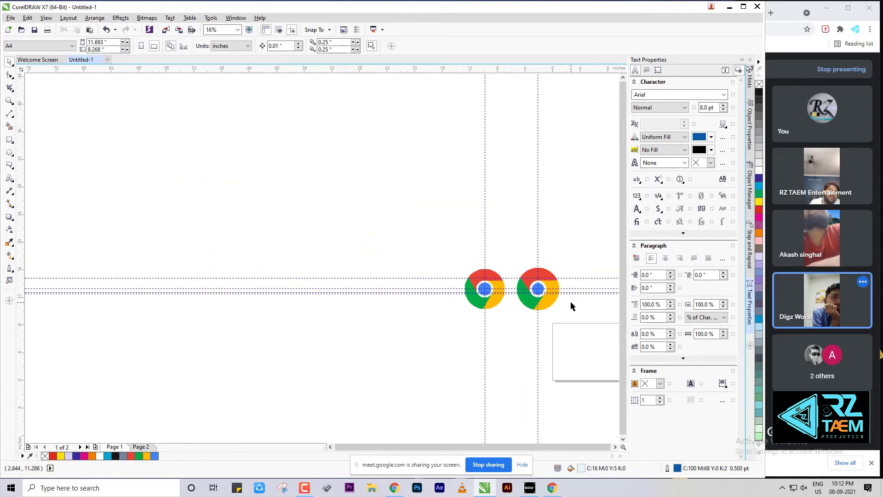
scroll(544, 280, "up", 1)
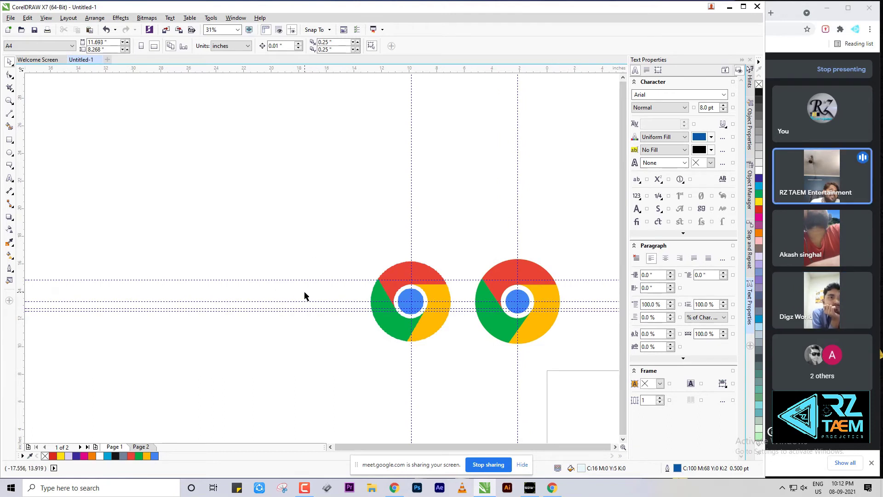
left_click(9, 154)
scroll(262, 301, "up", 1)
scroll(282, 317, "down", 2)
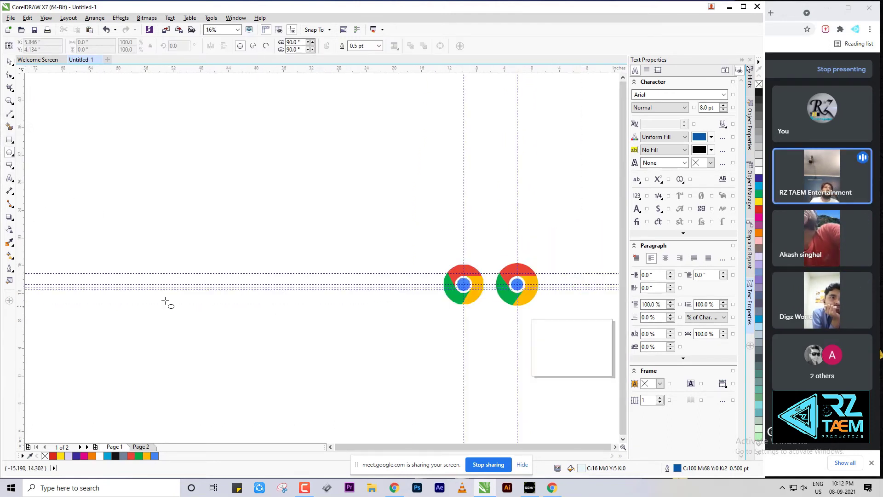
scroll(165, 301, "up", 2)
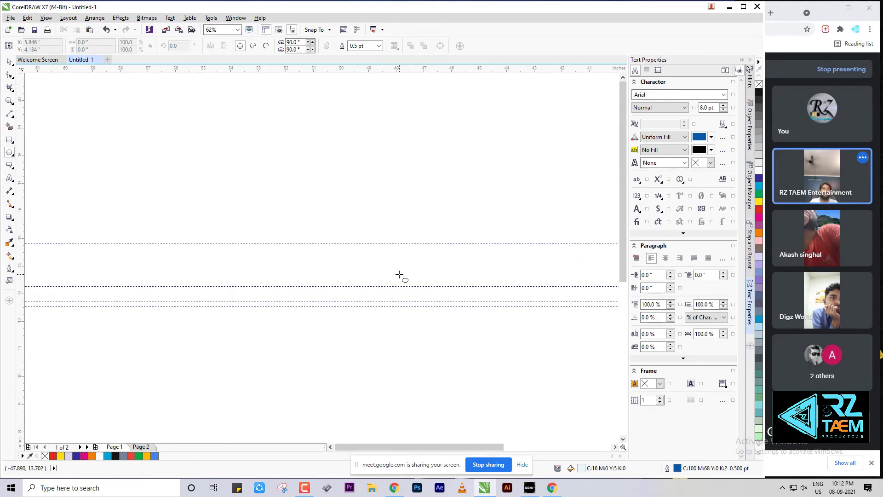
left_click_drag(398, 268, 430, 293)
scroll(436, 290, "up", 2)
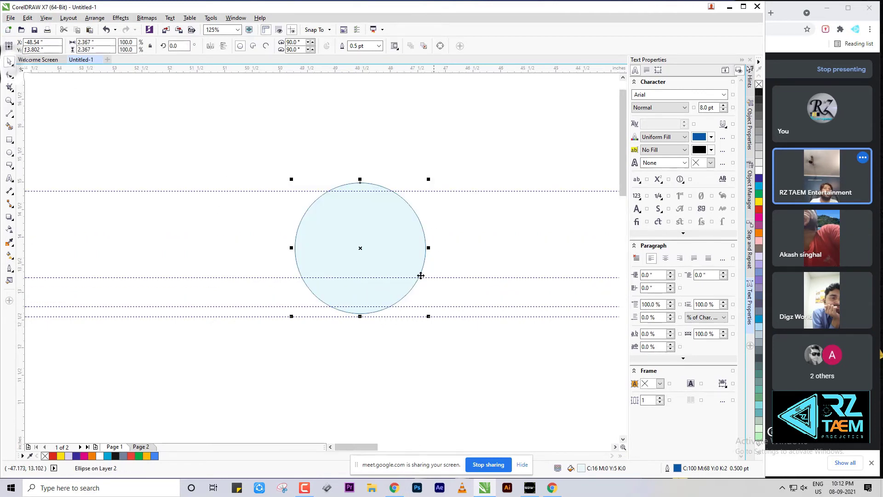
left_click_drag(360, 248, 359, 255)
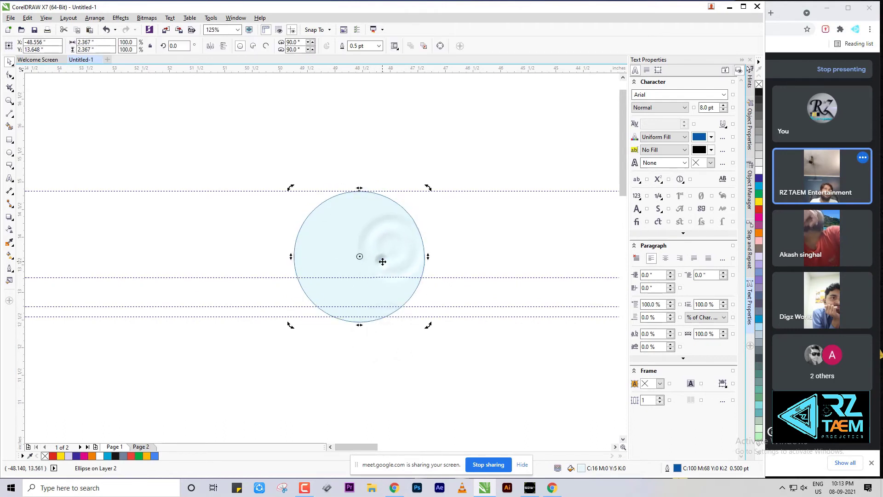
Make a smaller concentric copy of the circle, about 1.82 inches across, and fill it white
left_click(381, 259)
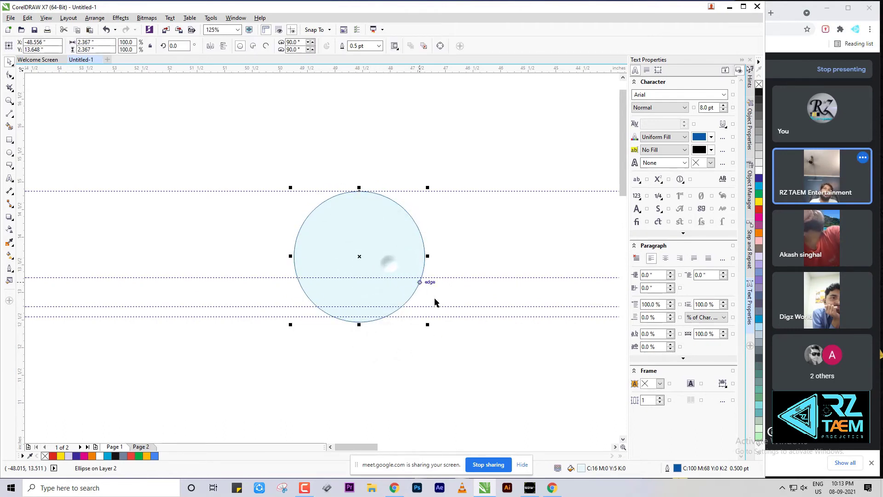
left_click_drag(427, 324, 418, 313)
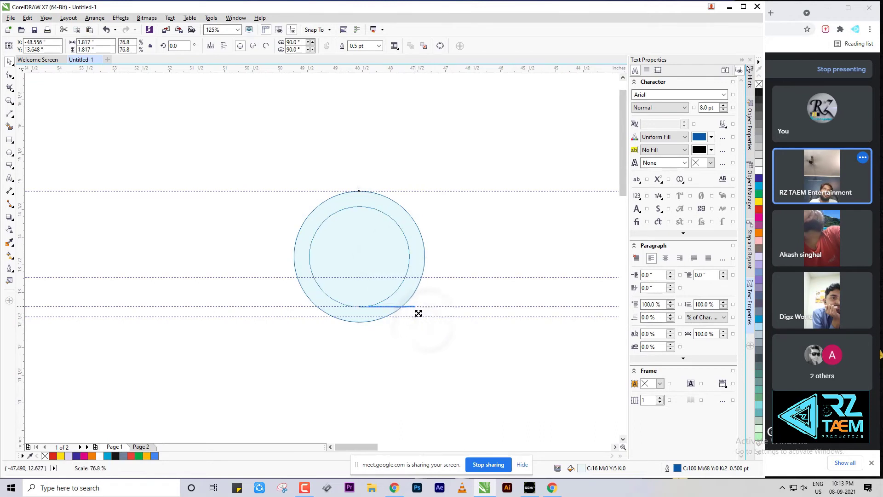
left_click(758, 169)
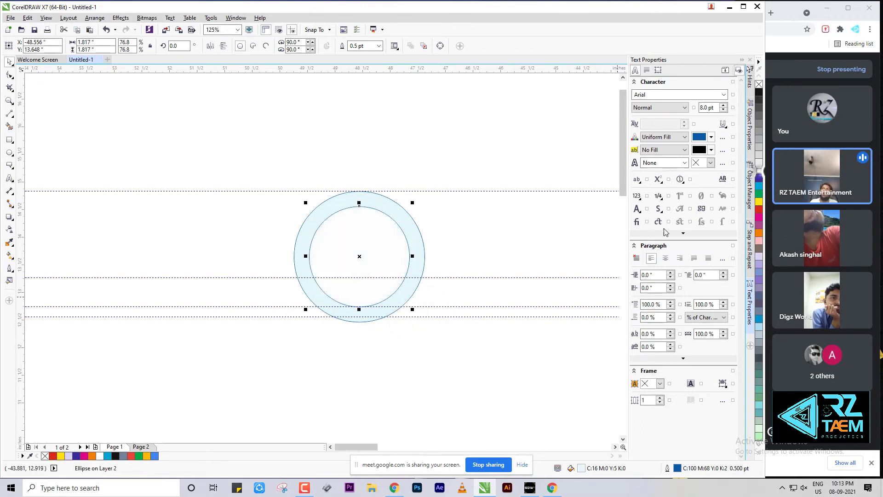
Fill the outer circle white and the inner circle with the sampled blue
left_click(434, 370)
left_click(411, 238)
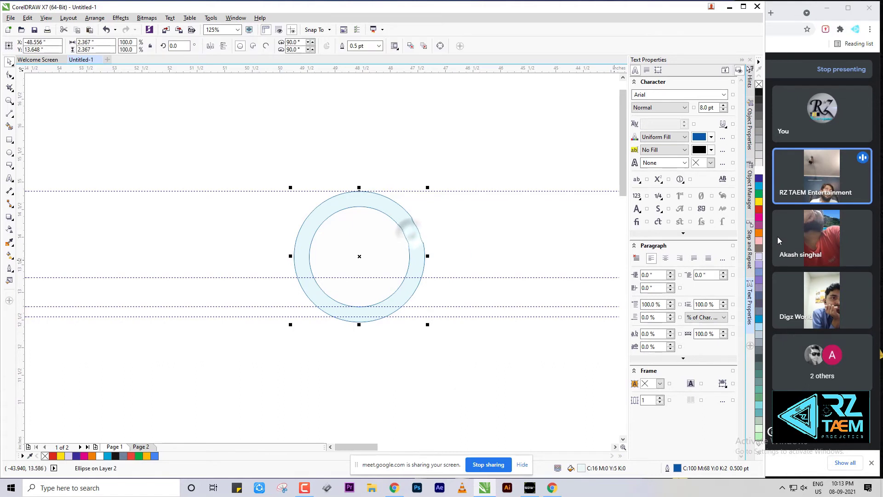
left_click(759, 168)
left_click(374, 251)
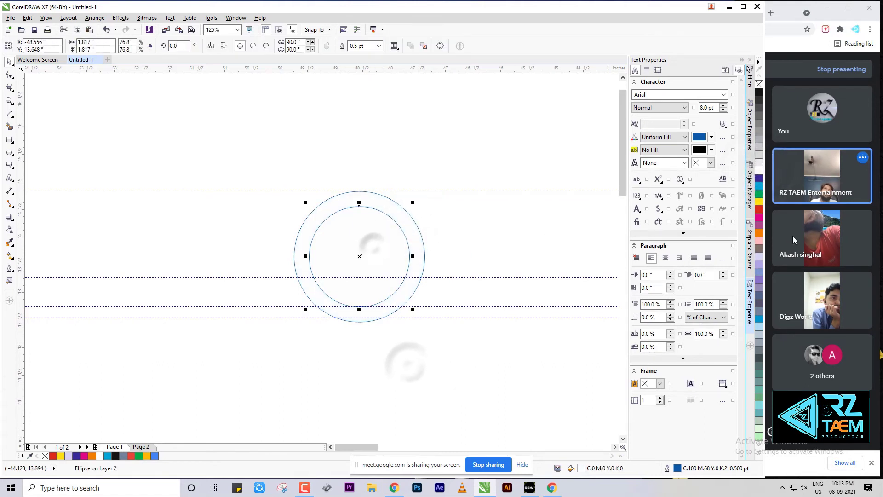
left_click(154, 455)
left_click(447, 379)
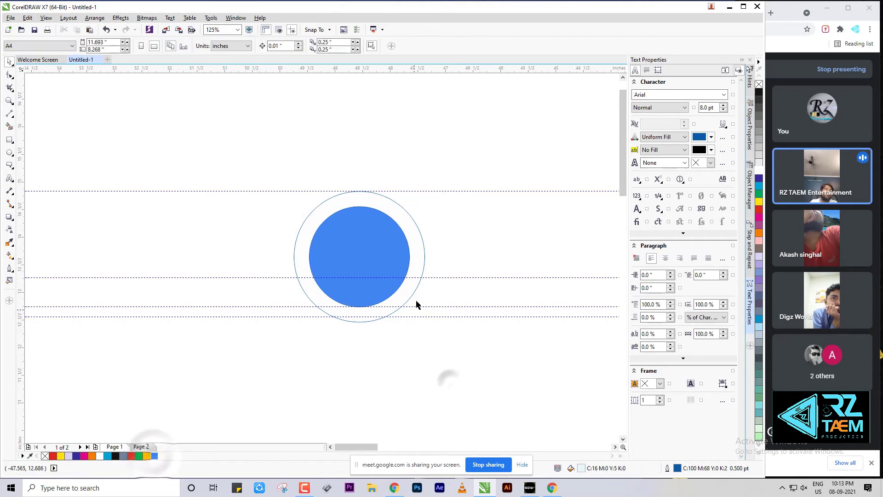
Make a concentric copy of the white circle enlarged to about 5.56 inches, fill it with the sampled red #EA4435, and send it to the back
left_click(418, 258)
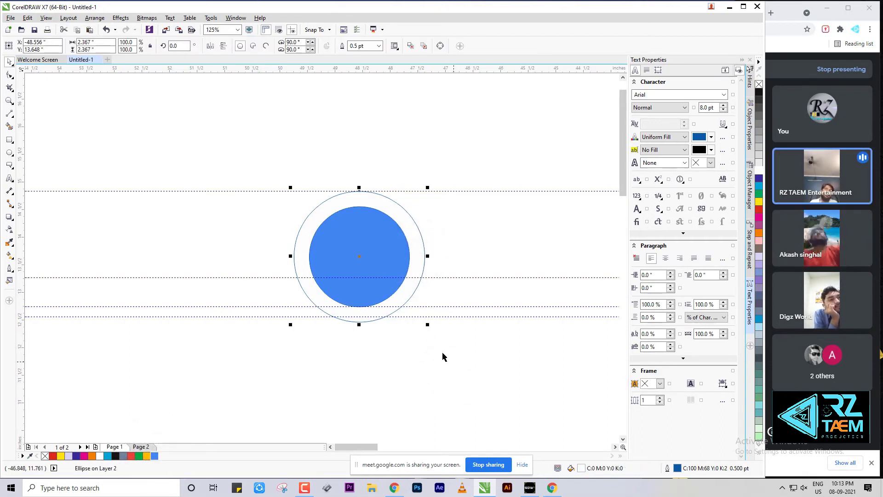
left_click_drag(427, 324, 555, 411)
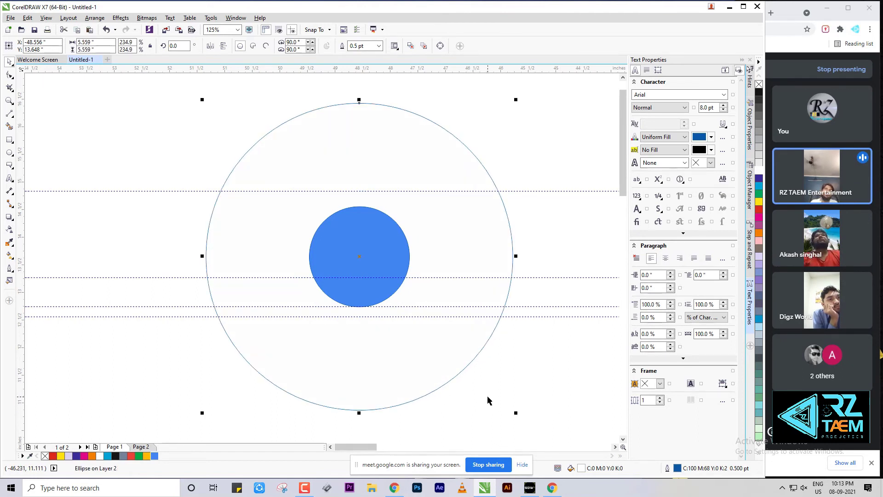
left_click(132, 456)
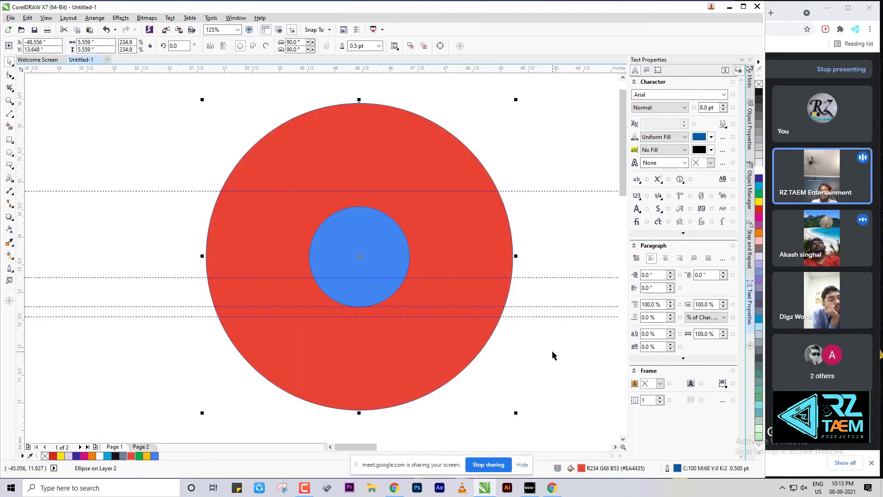
key("shift+Page_Down")
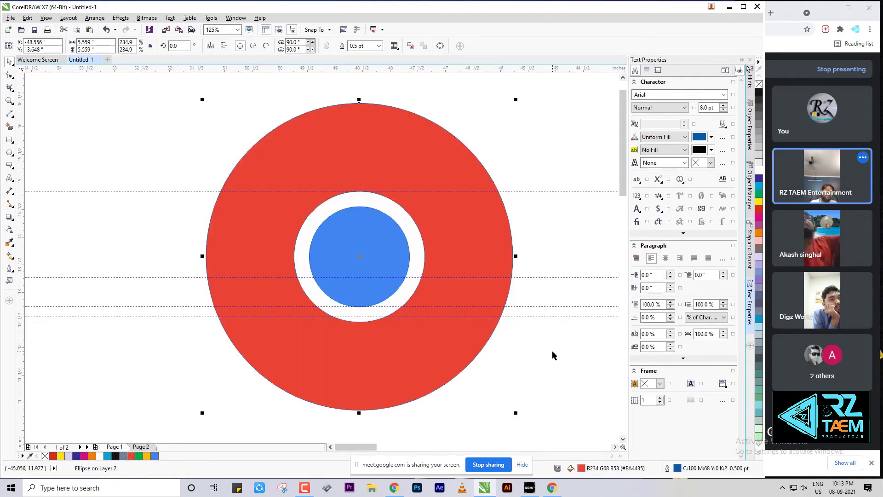
left_click(552, 356)
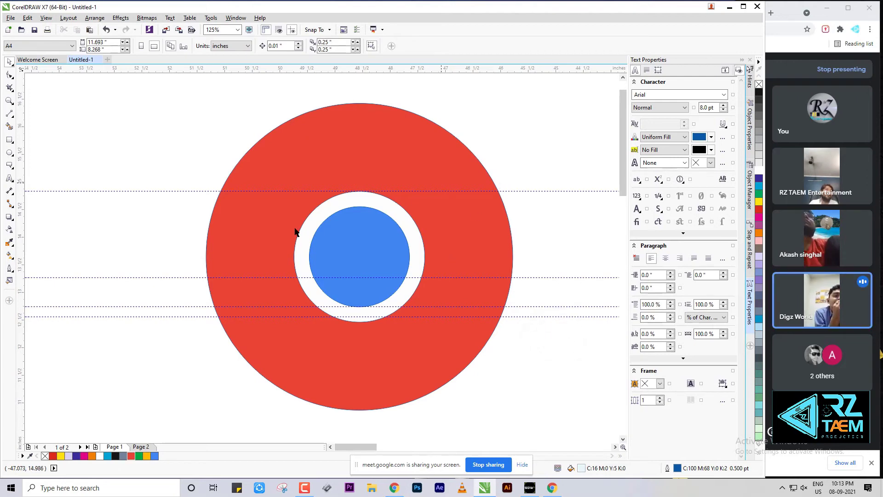
Place a vertical and a horizontal guideline through the common centre of the circles
left_click(10, 114)
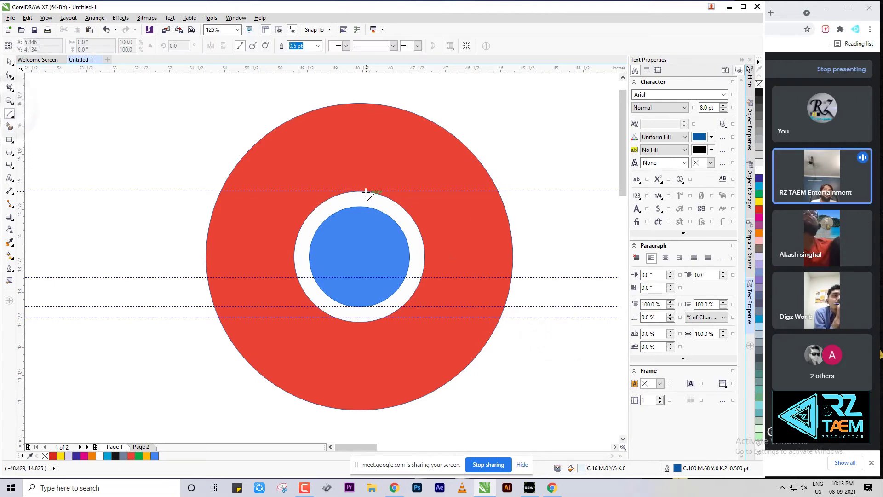
left_click(11, 64)
left_click_drag(18, 218, 360, 258)
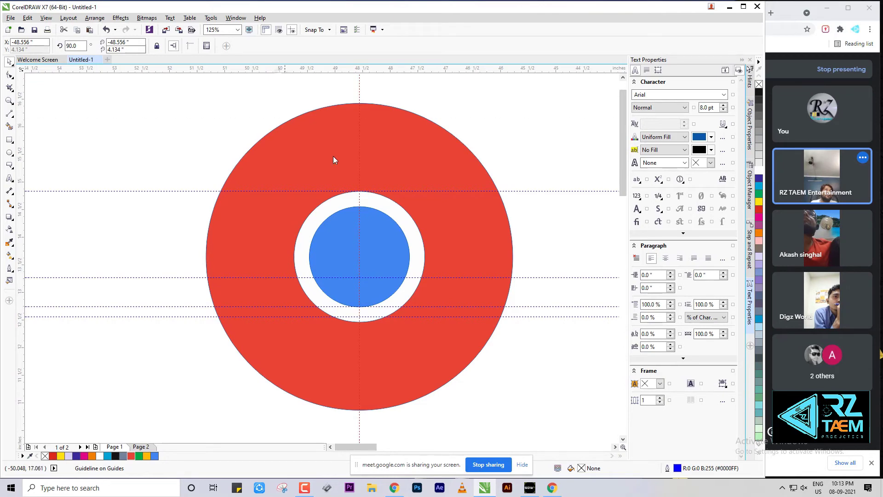
left_click_drag(334, 159, 360, 257)
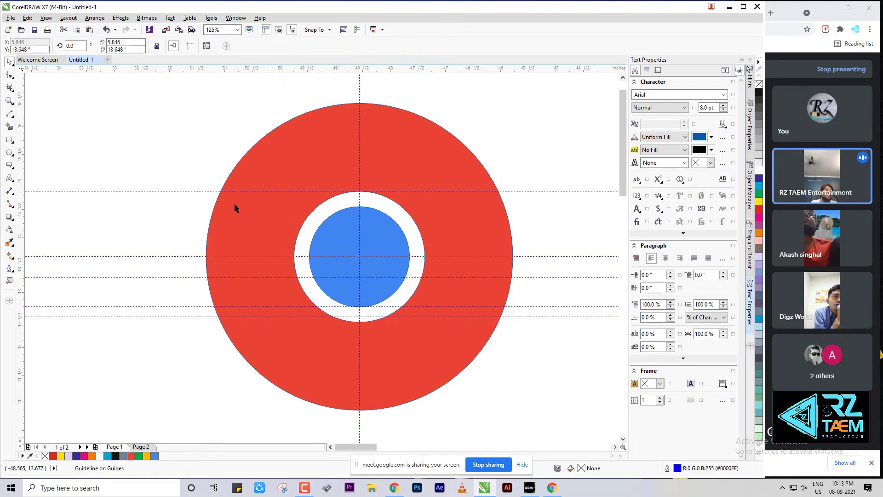
Draw three straight dividing lines from the white ring's upper, lower-right and left points to the red circle's edge, the upper one horizontal, about 2.52 inches long
scroll(198, 216, "down", 2)
scroll(227, 214, "up", 2)
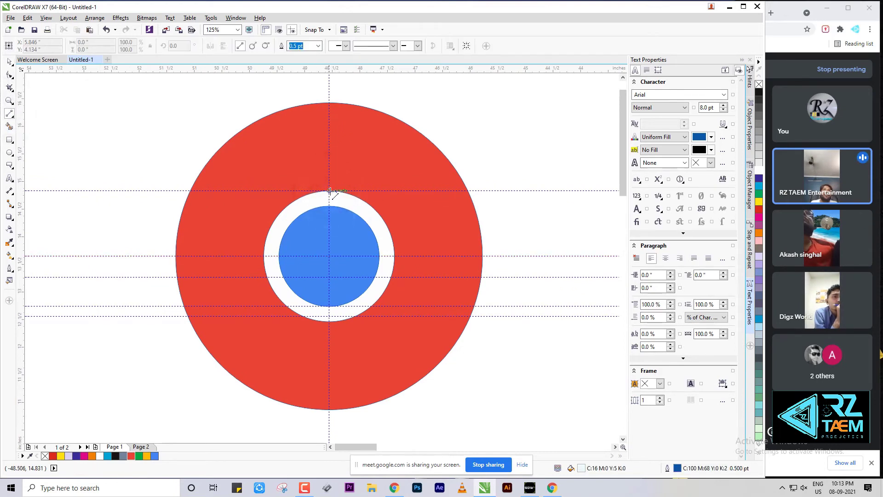
left_click_drag(329, 190, 469, 190)
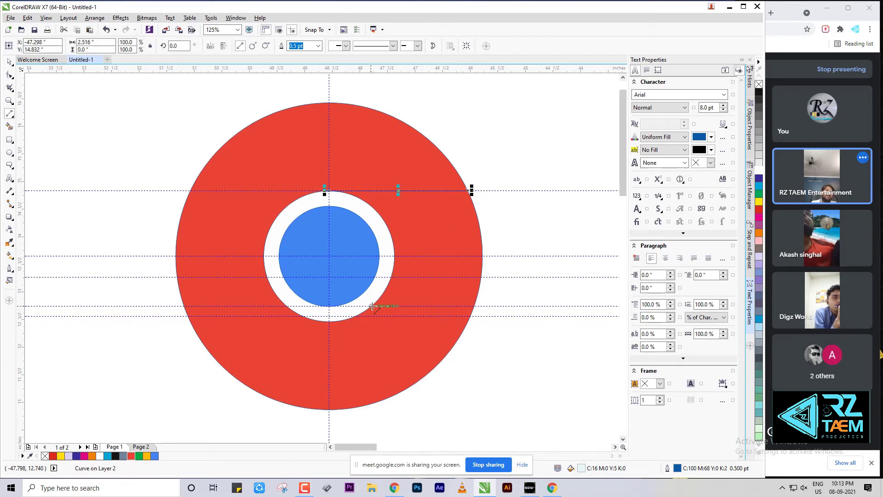
left_click_drag(350, 332, 305, 405)
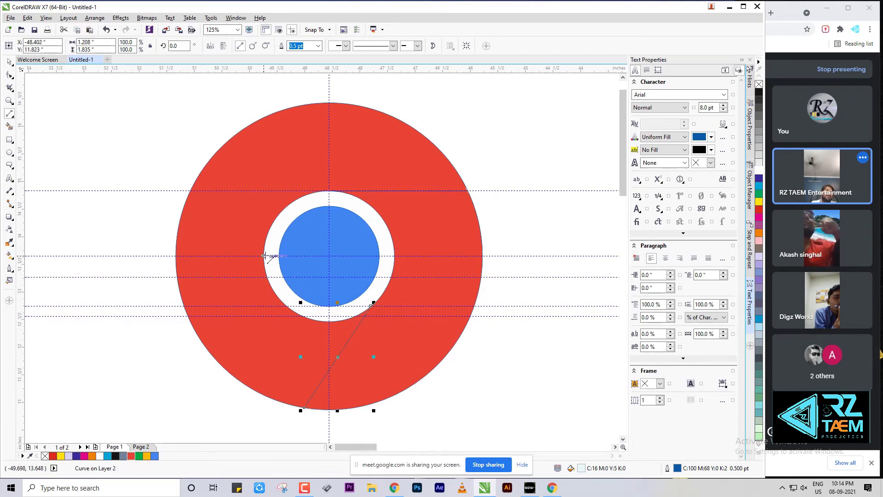
left_click_drag(263, 256, 197, 183)
key("space")
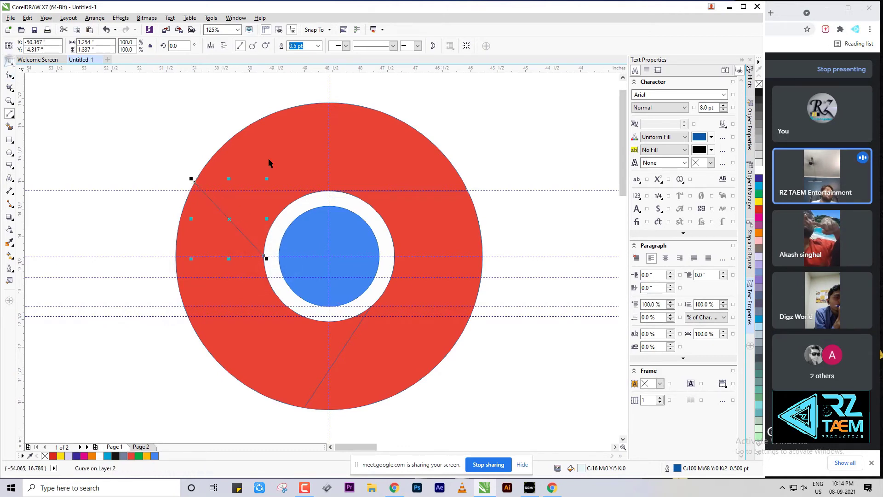
left_click(546, 147)
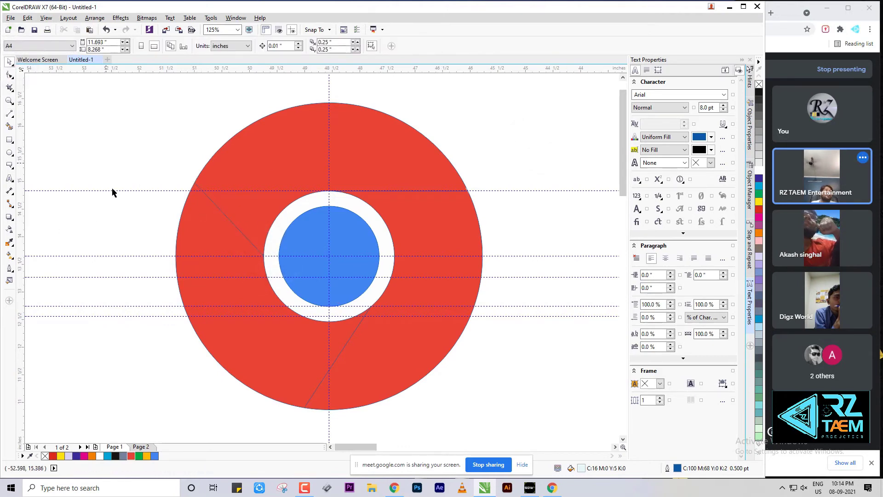
Select all guidelines in the document and delete them
left_click(27, 17)
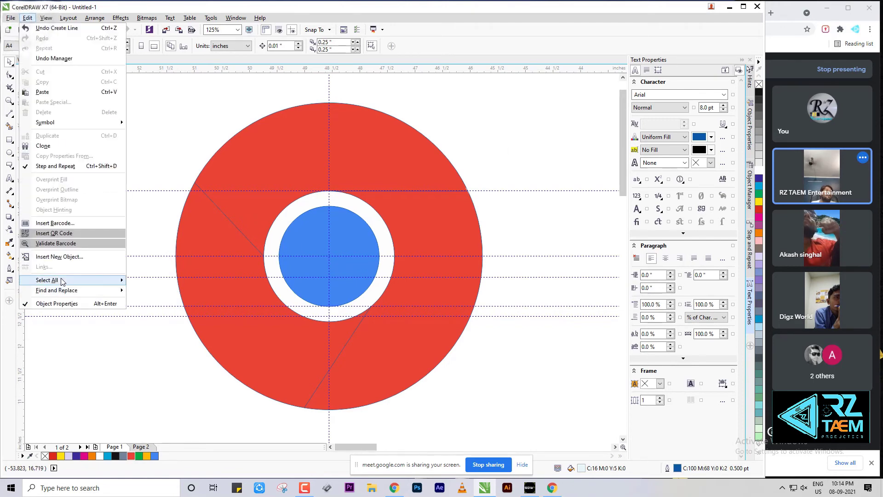
left_click(60, 279)
left_click(152, 301)
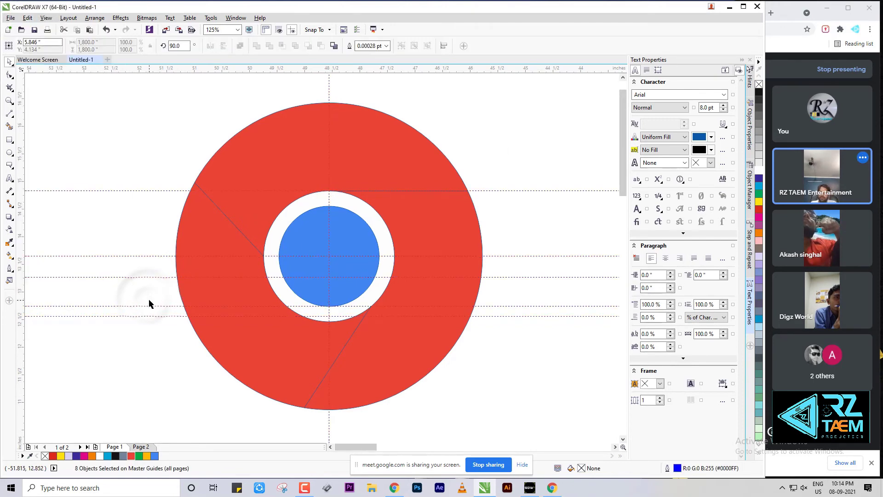
key("Delete")
left_click(530, 344)
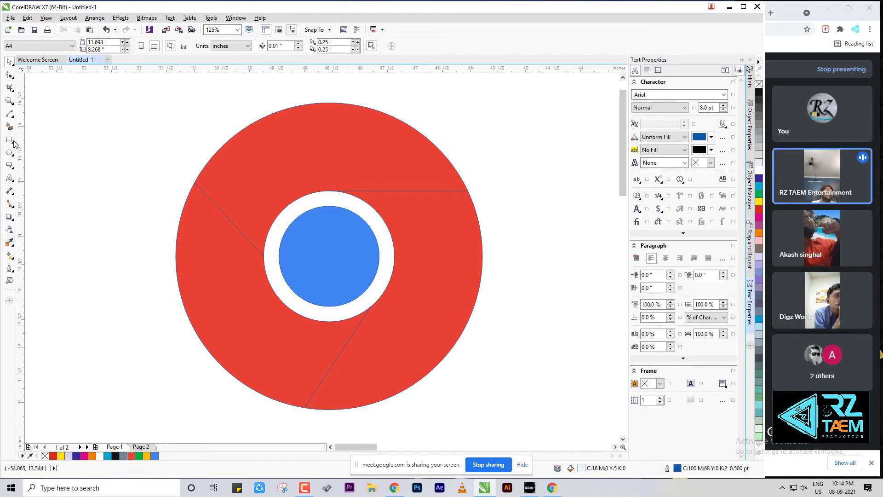
Create separate shapes from the red circle's upper, left and right segments with Smart Fill
left_click(10, 126)
left_click(279, 175)
left_click(216, 249)
left_click(435, 247)
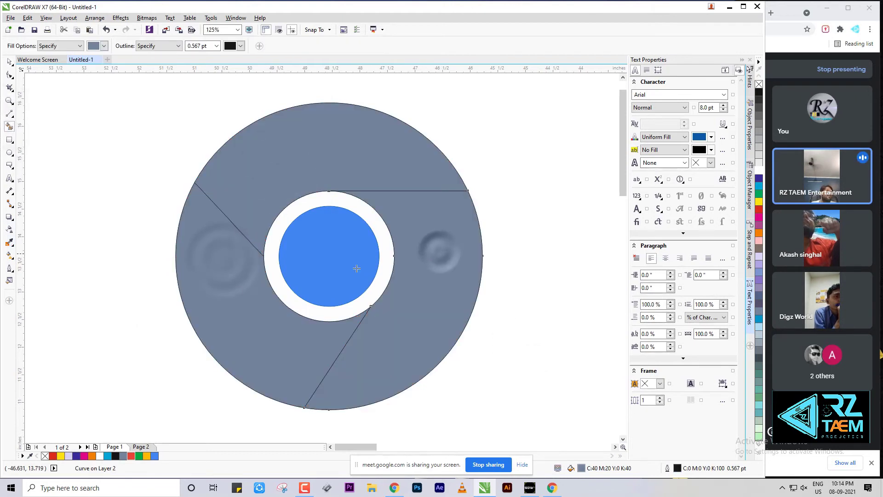
Fill the logo's upper segment with the sampled red, the left one with green and the right one with yellow
key("space")
left_click(280, 166)
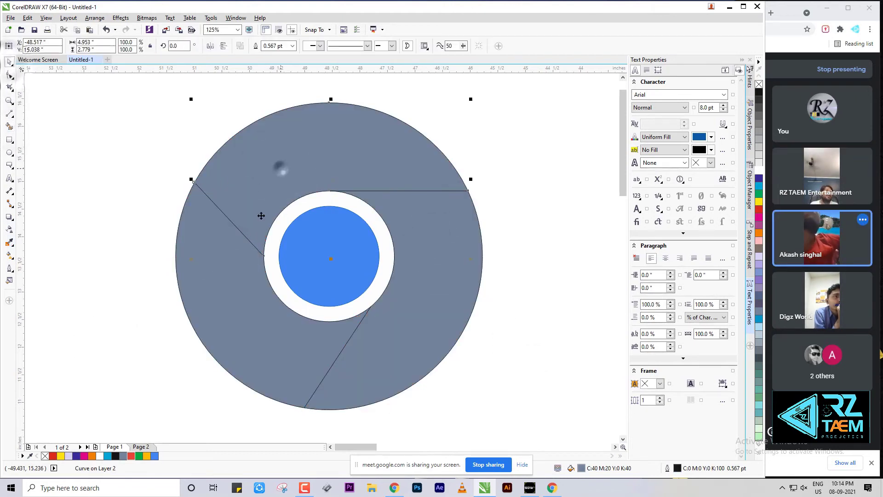
left_click(131, 455)
left_click(236, 308)
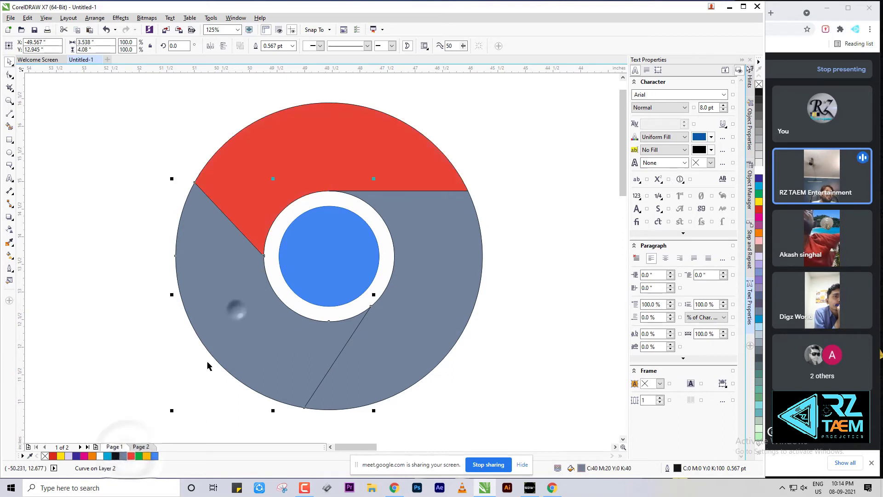
left_click(139, 455)
left_click(418, 319)
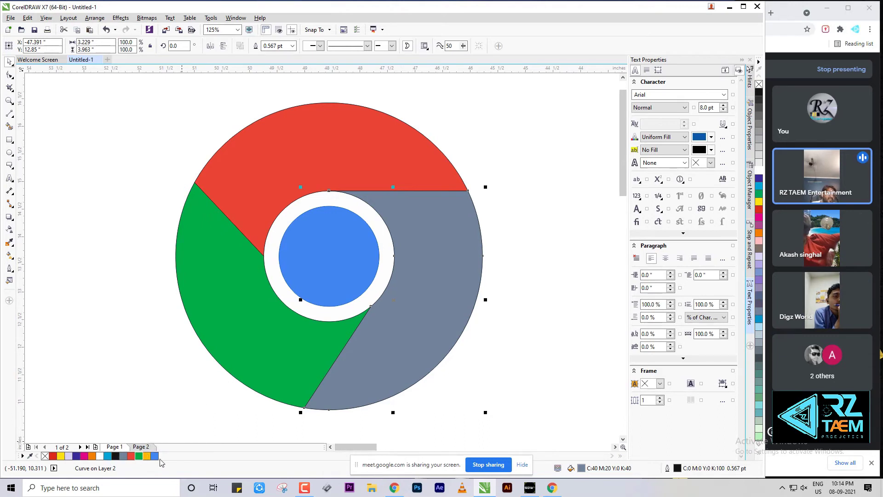
left_click(146, 455)
left_click(522, 297)
Remove the outlines from all parts of the rebuilt Chrome logo
scroll(266, 227, "down", 1)
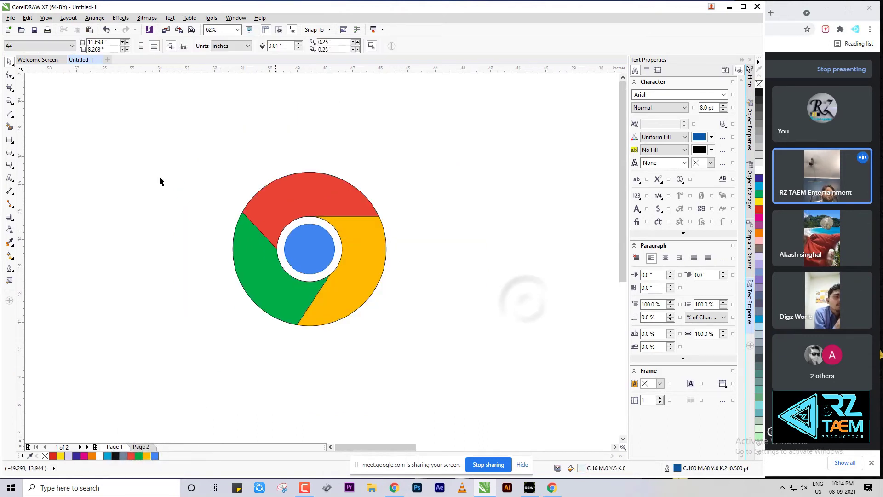
left_click_drag(142, 154, 454, 345)
right_click(320, 246)
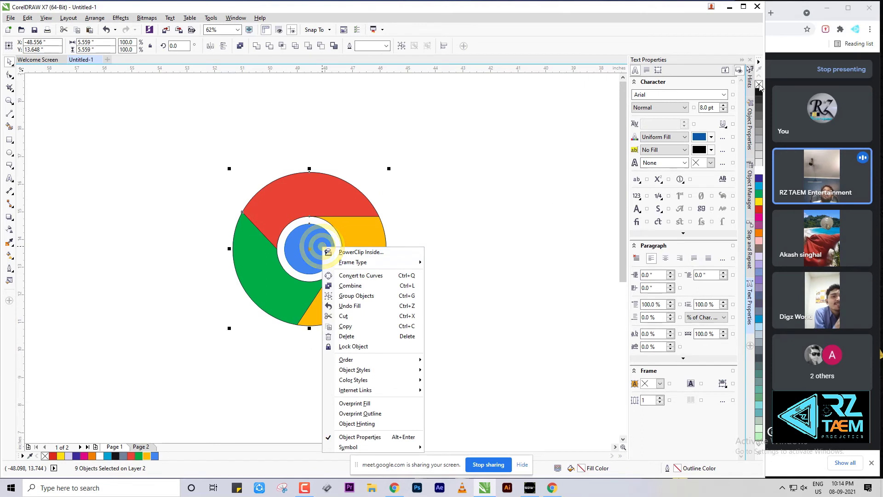
right_click(758, 85)
left_click(518, 249)
scroll(295, 221, "up", 2)
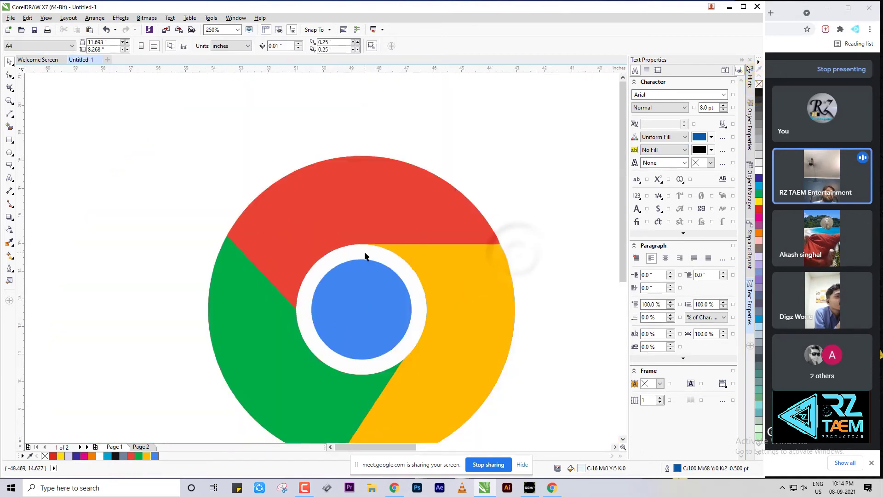
scroll(365, 258, "down", 2)
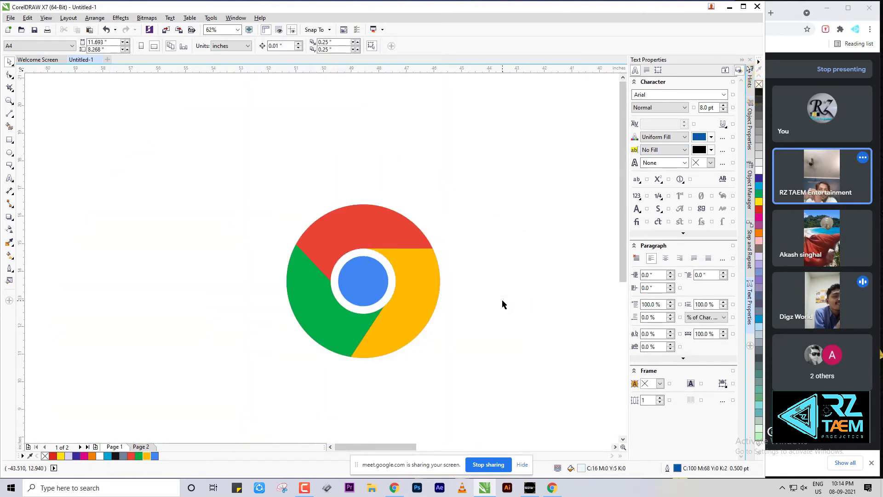
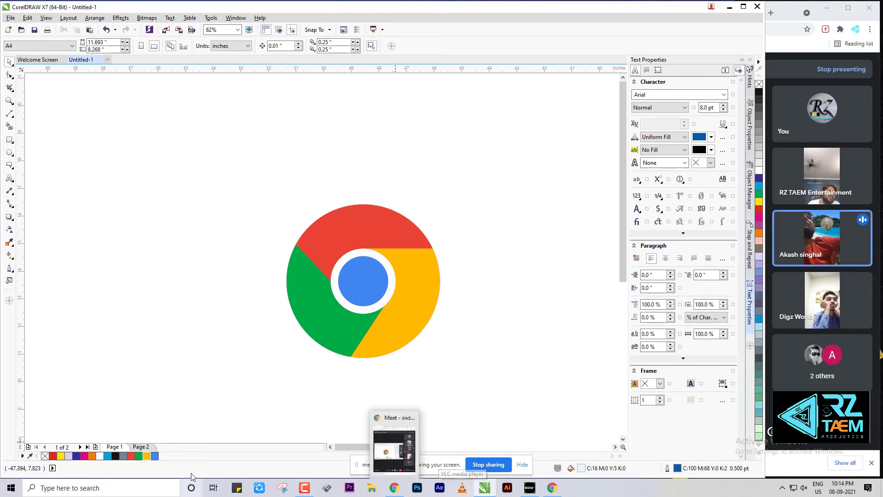
left_click(542, 358)
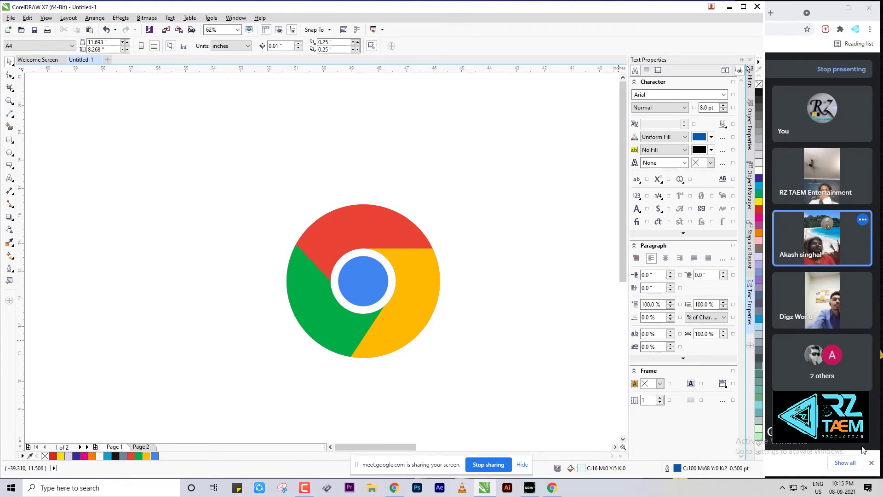
left_click(438, 363)
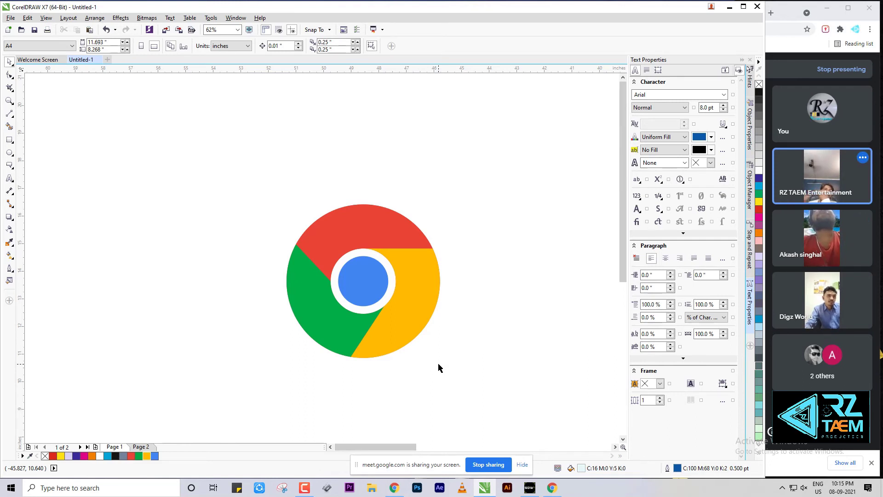
left_click(305, 487)
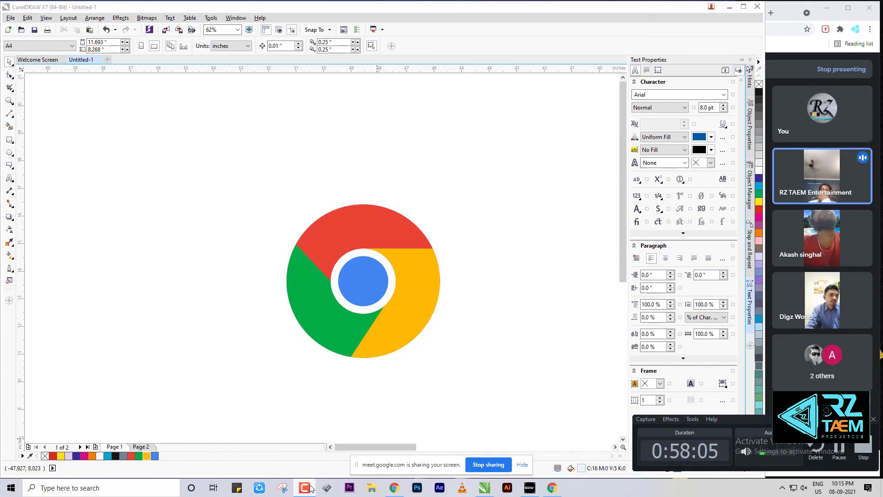
left_click(309, 487)
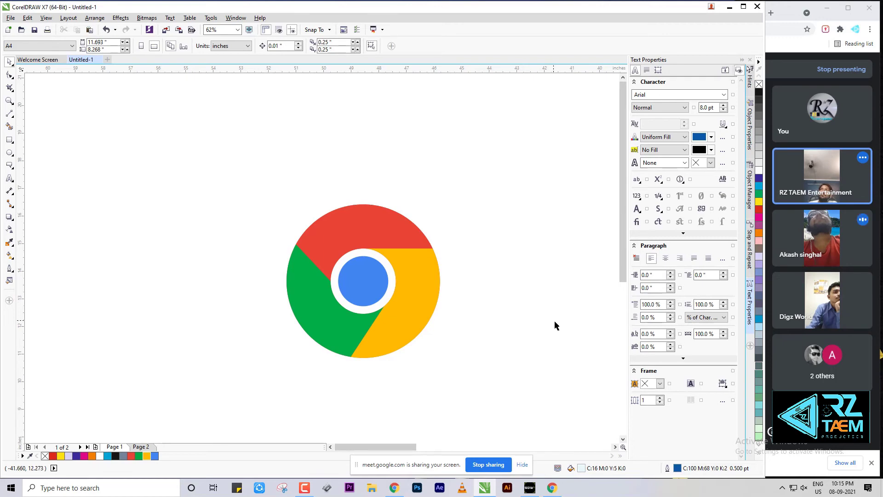
Switch to the Chrome browser and search Google Images for "PURPOLE PHEONIX FOUNDATION"
left_click(787, 10)
left_click(712, 11)
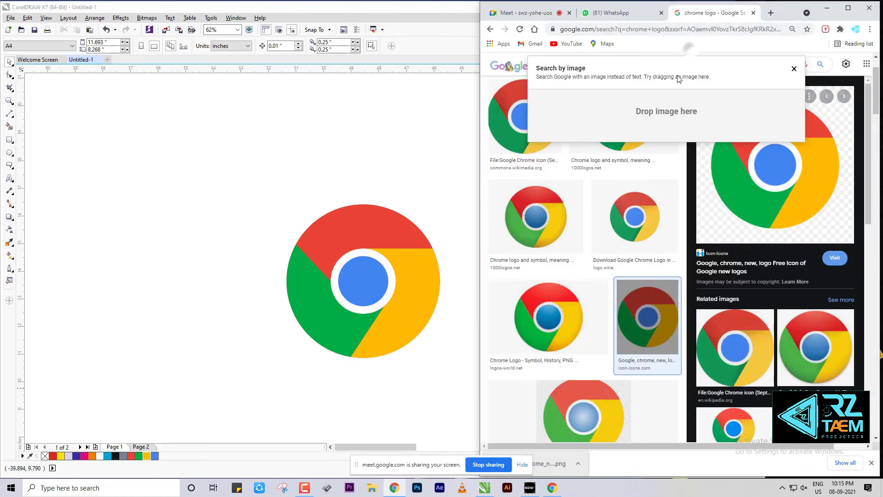
left_click(793, 69)
triple_click(659, 66)
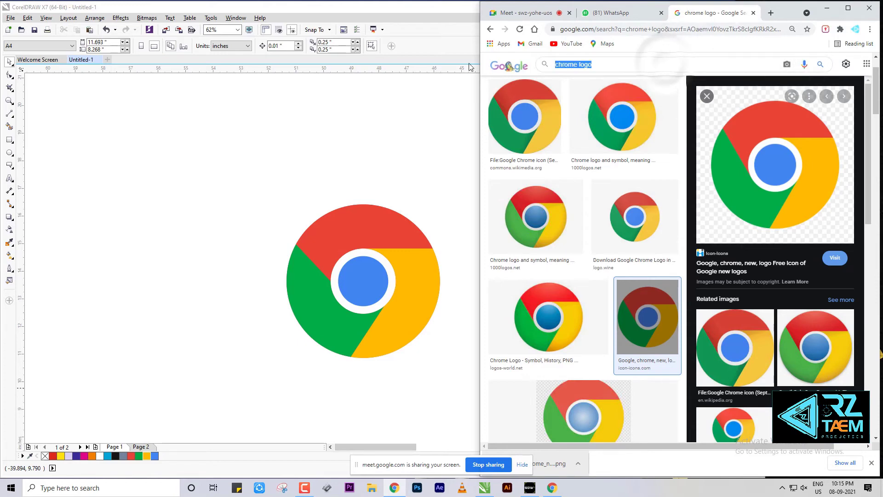
type("PURPOLE")
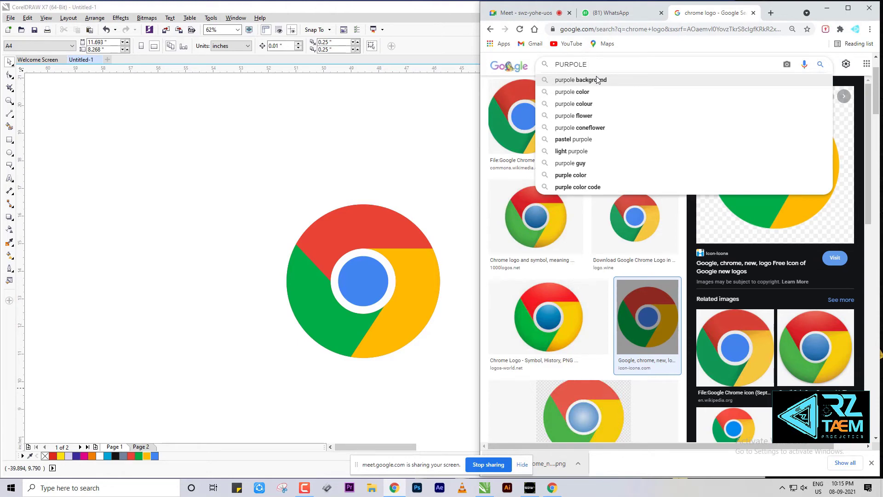
type(" PHEONIX FOUNDATION")
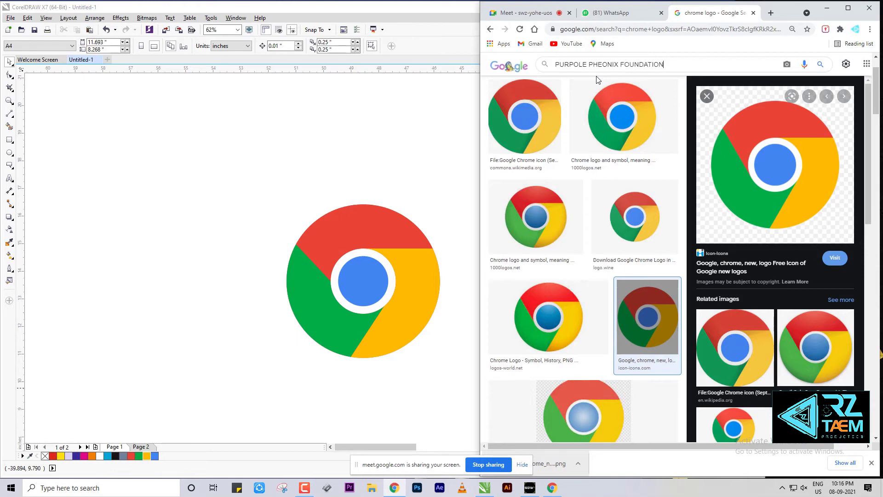
key("Return")
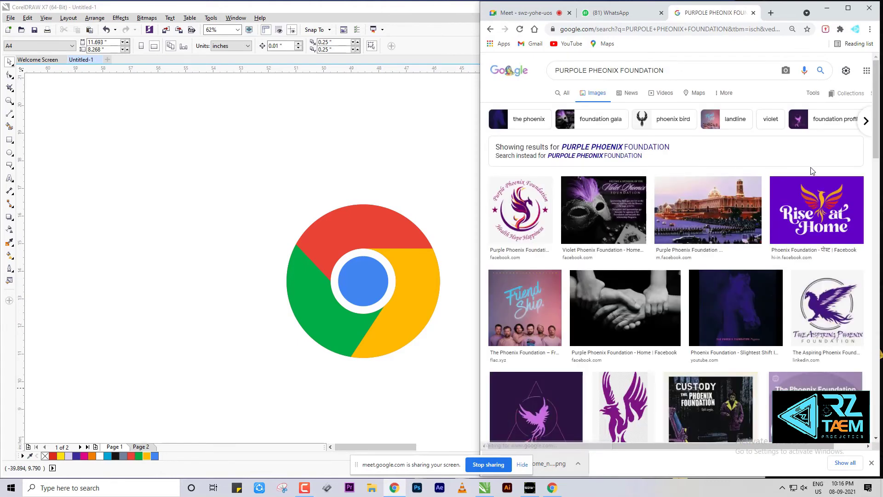
Open the circular Purple Phoenix Foundation logo from the first image result and save the picture to disk
left_click(520, 209)
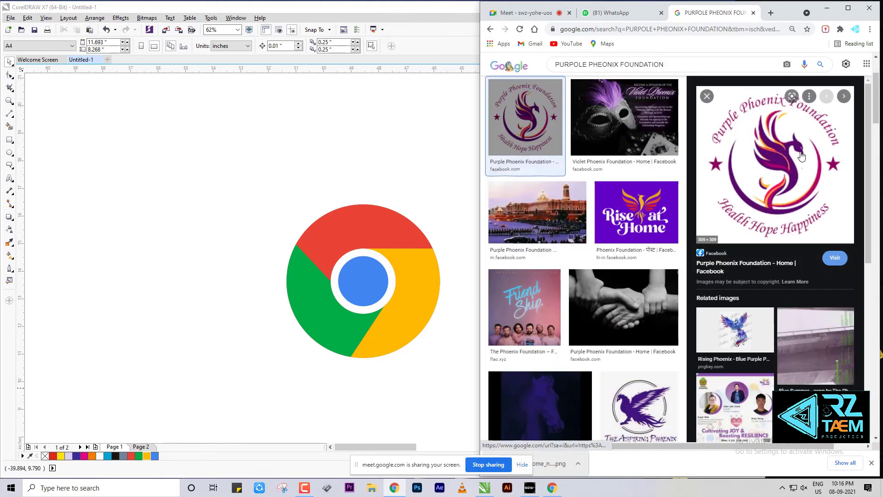
right_click(774, 158)
left_click(780, 252)
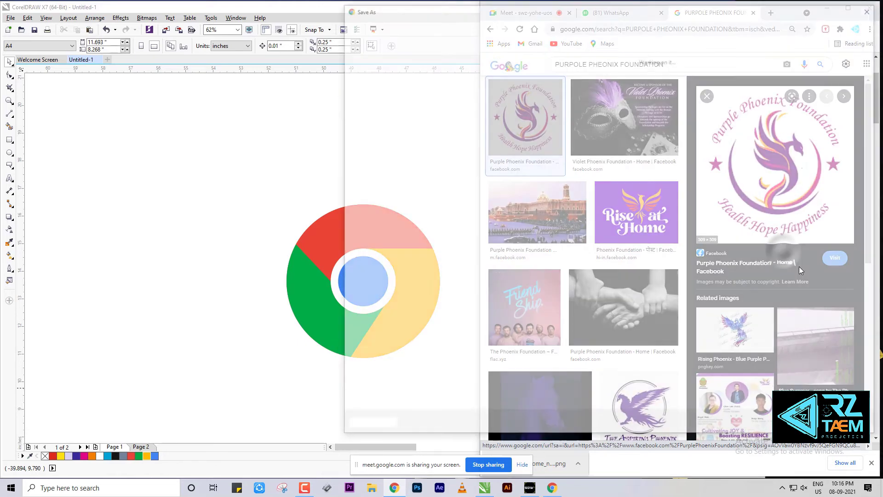
key("Return")
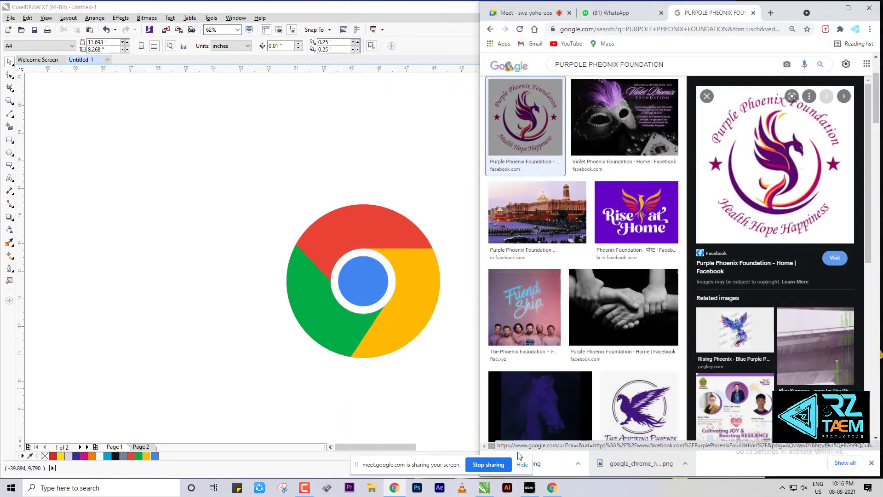
Place the downloaded phoenix logo image in the CorelDRAW document beside the Chrome logo and enlarge it to about twice its size
left_click_drag(546, 462, 132, 167)
left_click(154, 189)
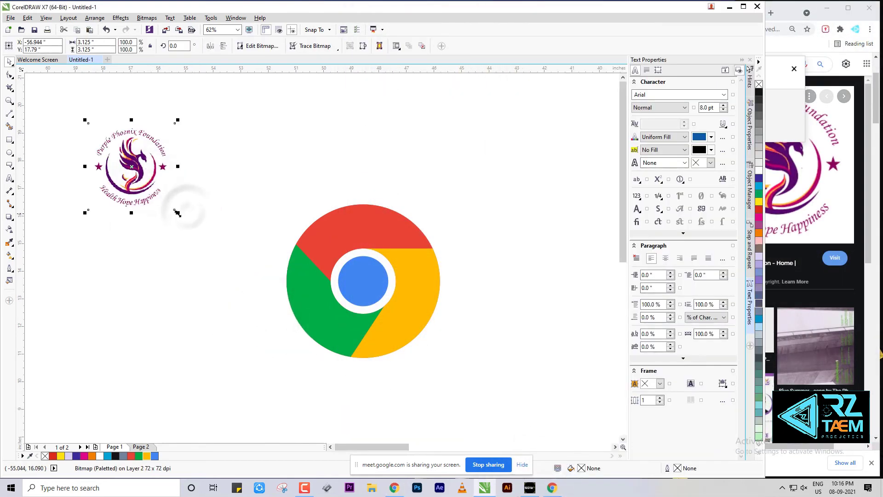
left_click_drag(177, 213, 272, 307)
left_click(384, 192)
Group all parts of the Chrome logo and move the group farther away from the phoenix logo
left_click_drag(364, 260, 505, 277)
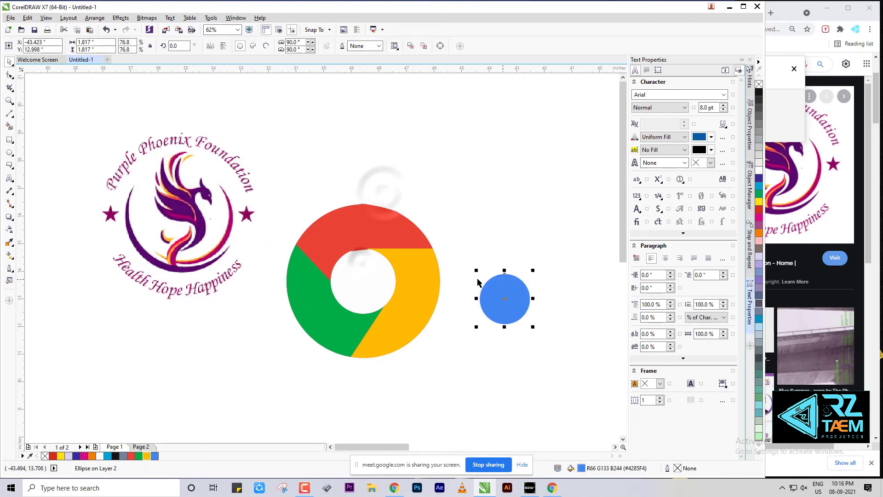
key("ctrl+z")
left_click_drag(486, 136, 283, 402)
key("ctrl+g")
left_click(467, 323)
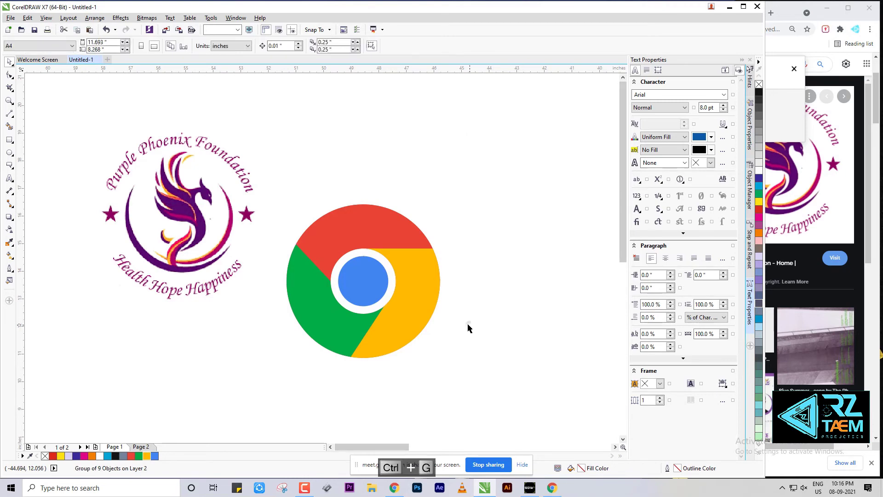
left_click_drag(356, 282, 524, 252)
Examine the phoenix logo's bird, crescent arcs, stars and curved lettering in close-up and as a whole
scroll(513, 355, "down", 1)
scroll(496, 364, "down", 3)
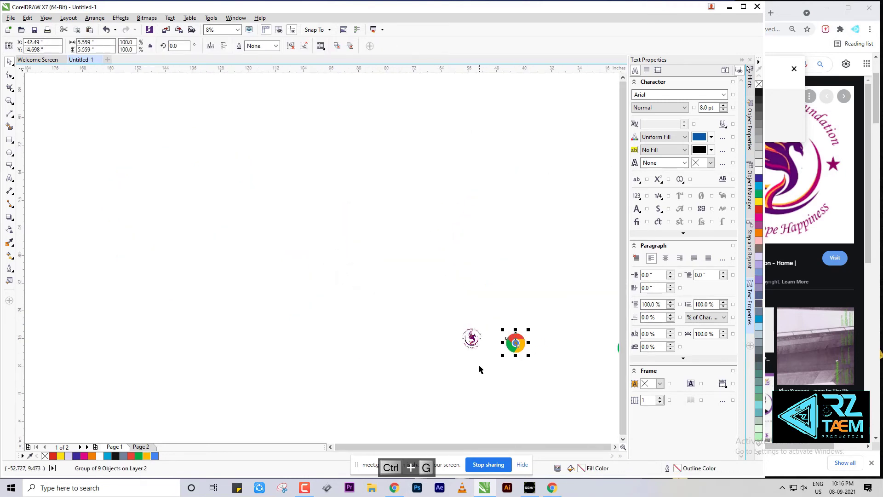
scroll(477, 353, "up", 3)
scroll(441, 326, "down", 1)
scroll(448, 322, "up", 3)
scroll(464, 307, "up", 2)
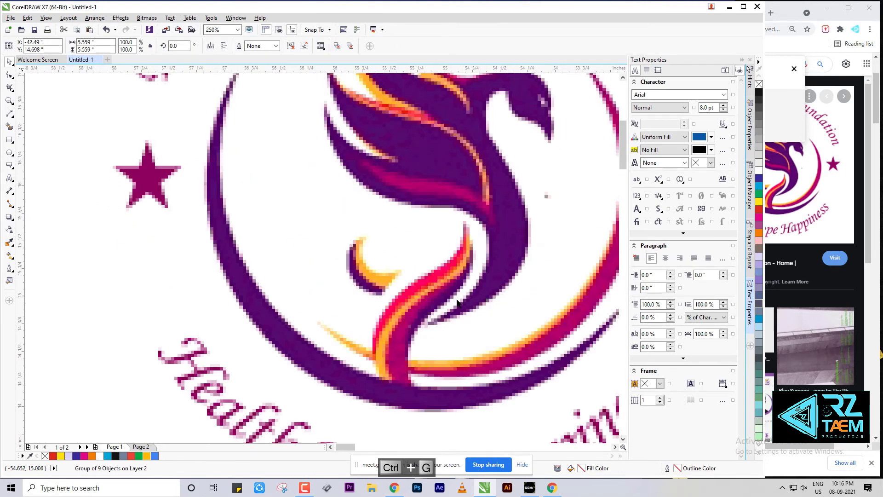
scroll(478, 301, "down", 1)
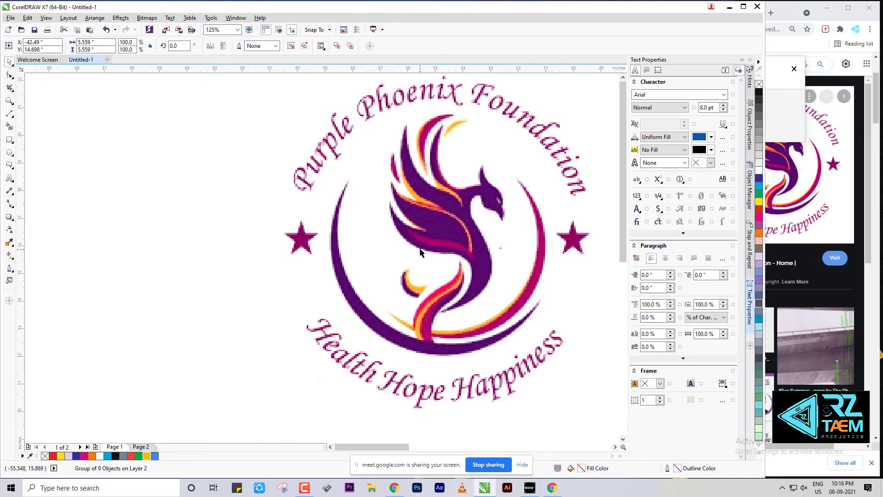
scroll(423, 251, "down", 1)
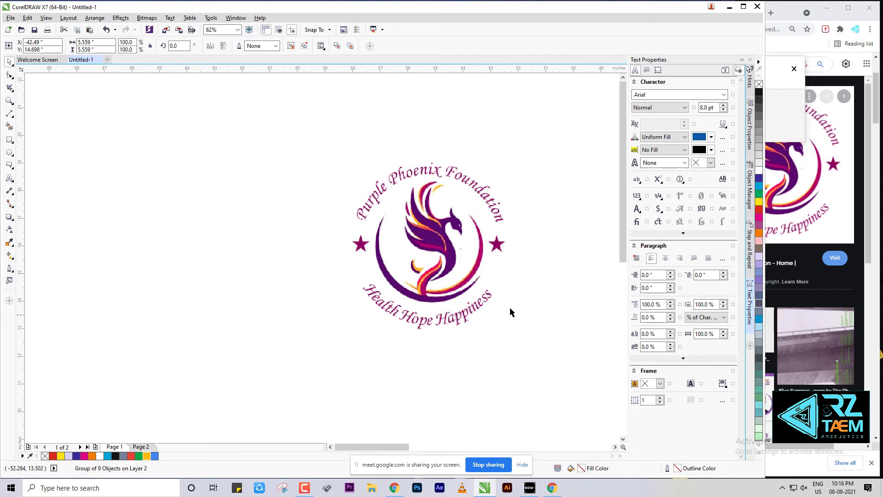
scroll(425, 238, "up", 1)
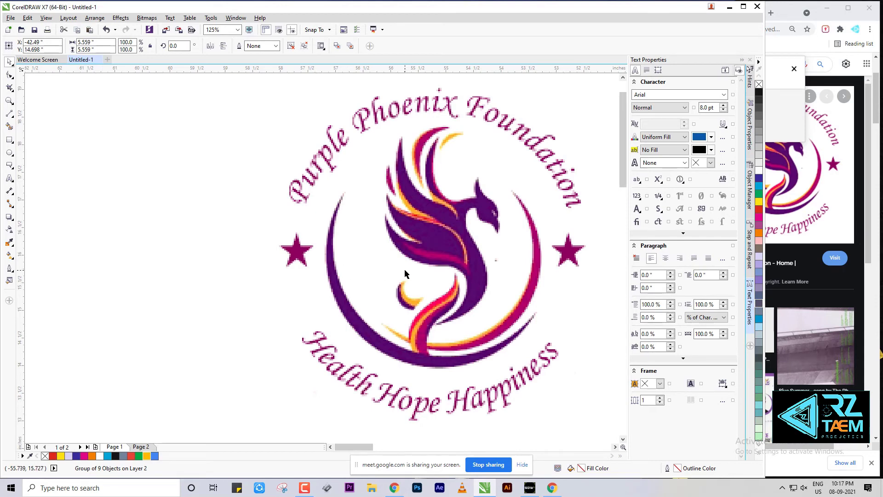
scroll(404, 269, "down", 3)
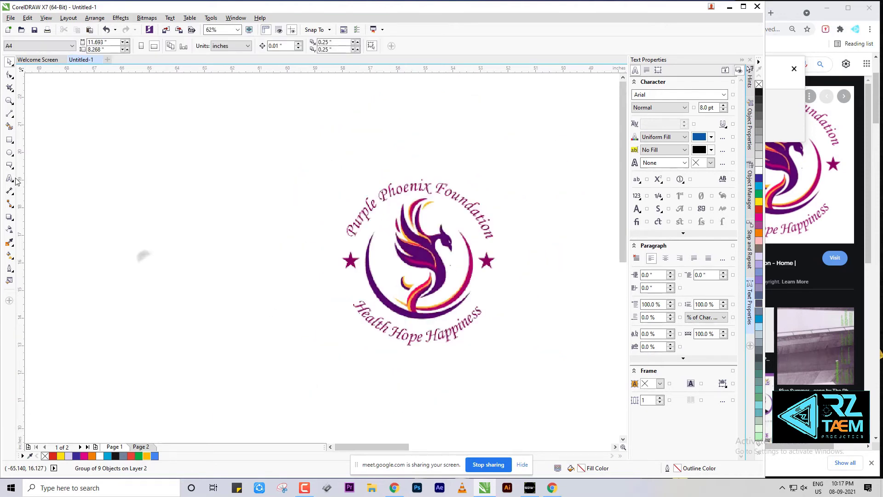
Draw a circle about 5.7 inches wide left of the phoenix logo and place a duplicate offset slightly up and to the right
left_click(9, 152)
left_click_drag(115, 167, 205, 257)
mouse_move(248, 333)
left_mouse_down()
mouse_move(256, 335)
mouse_move(166, 212)
mouse_move(233, 330)
mouse_move(223, 301)
mouse_move(247, 327)
left_mouse_up()
key("space")
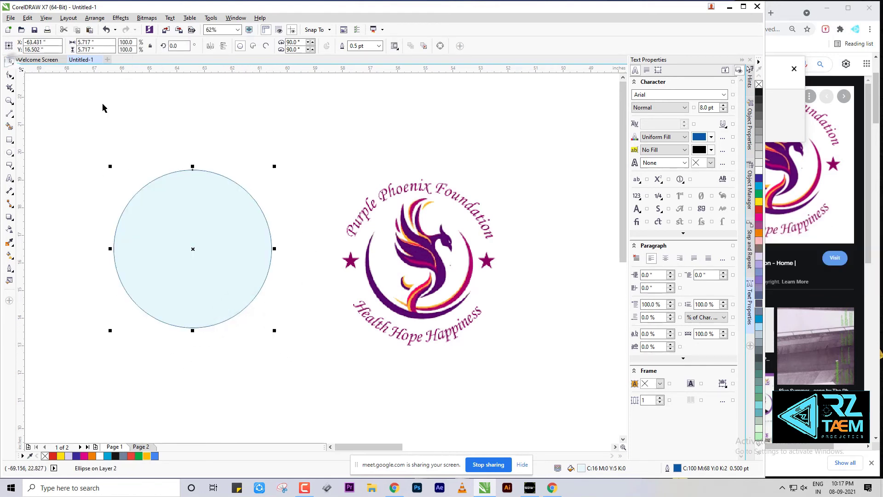
left_click_drag(203, 257, 208, 253)
left_click(267, 345)
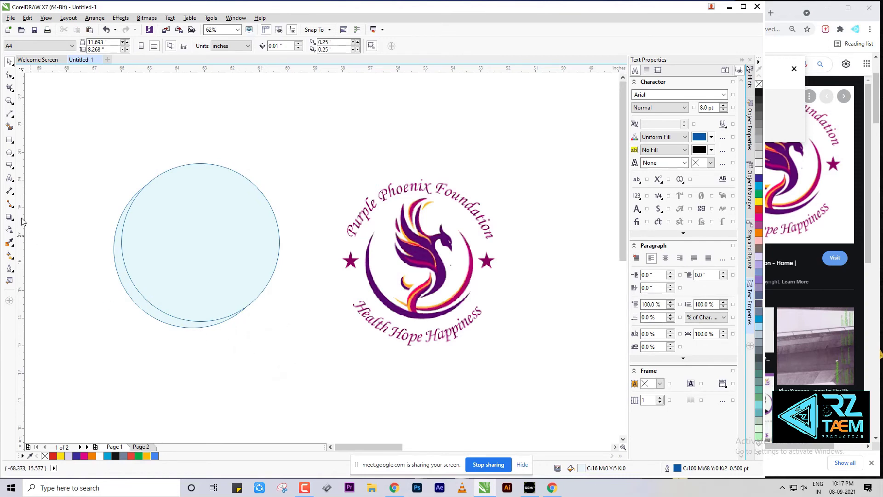
Create a crescent from the lower-left sliver between the two circles with Smart Fill and delete both circles
left_click(133, 296)
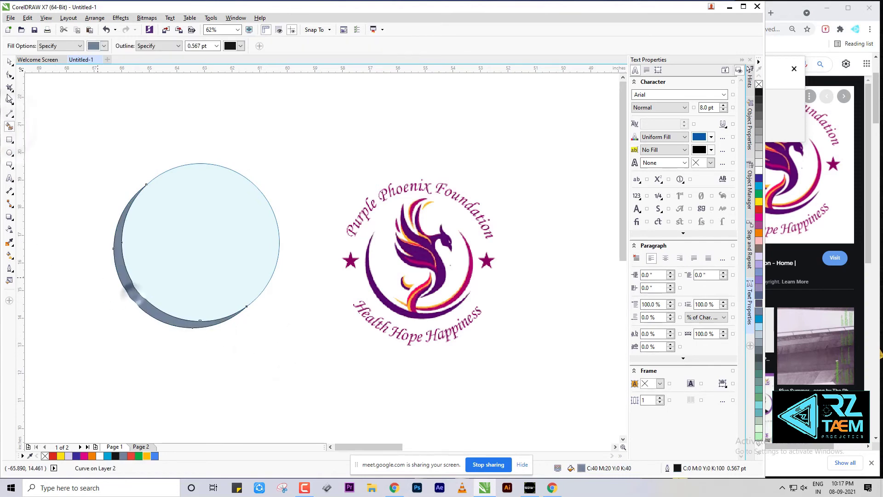
key("space")
left_click(218, 202)
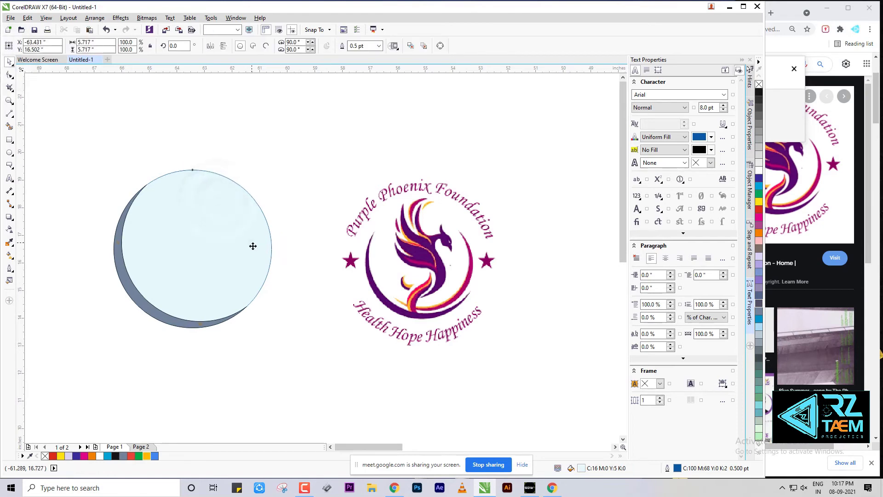
key("Delete")
mouse_move(193, 322)
left_mouse_down()
mouse_move(343, 345)
mouse_move(231, 337)
mouse_move(210, 315)
mouse_move(203, 329)
left_mouse_up()
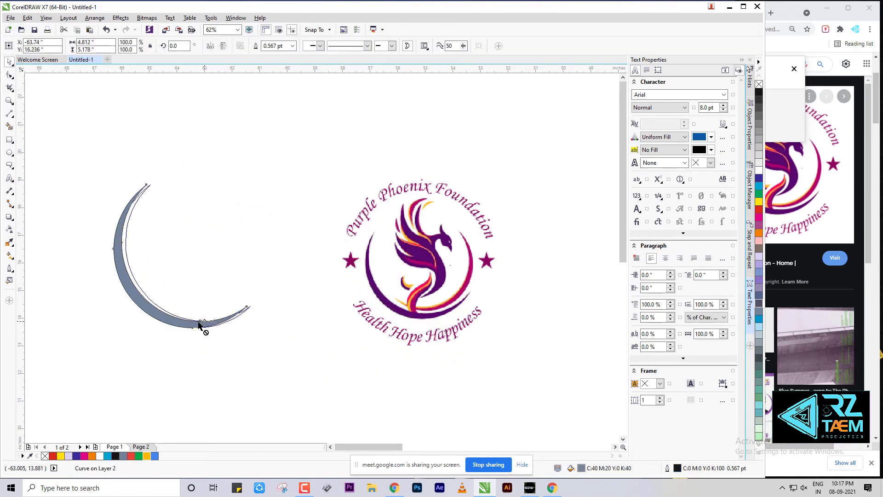
key("Escape")
left_click(269, 354)
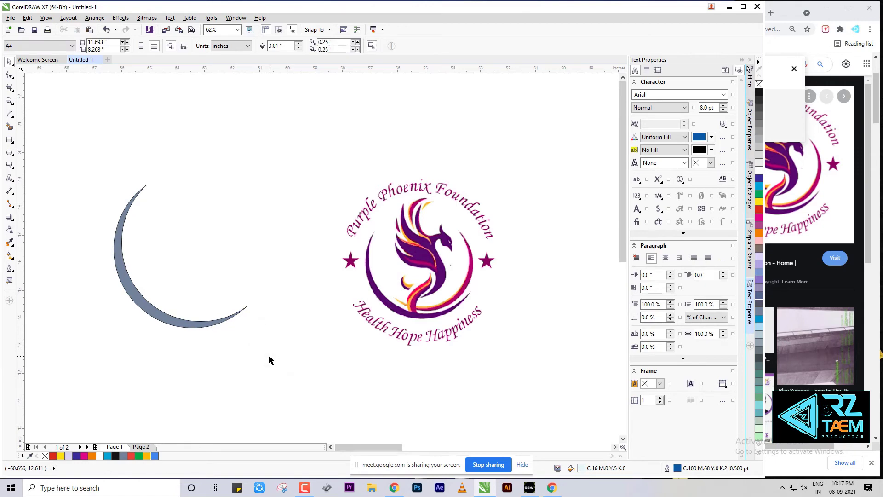
Undo the deletion of the two circles, pull them off the crescent and delete both again
key("ctrl+z")
key("ctrl+z")
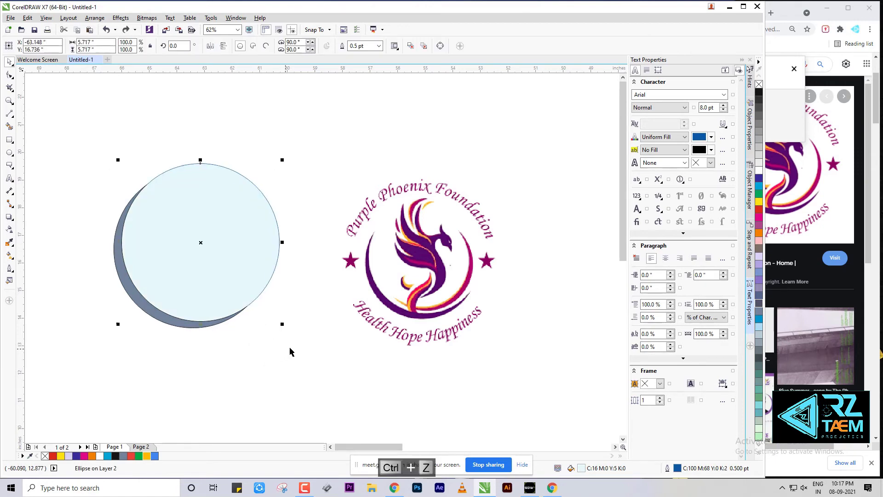
left_click(316, 343)
left_click_drag(224, 244, 348, 203)
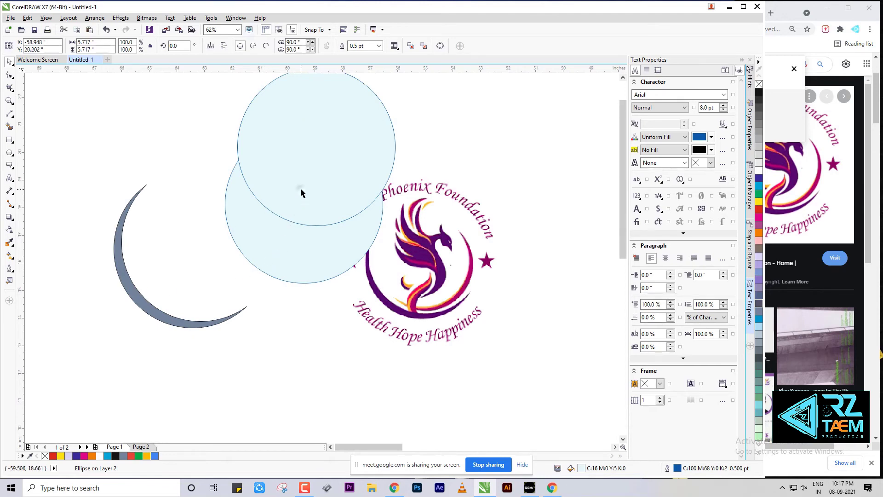
left_click(302, 192)
key("Delete")
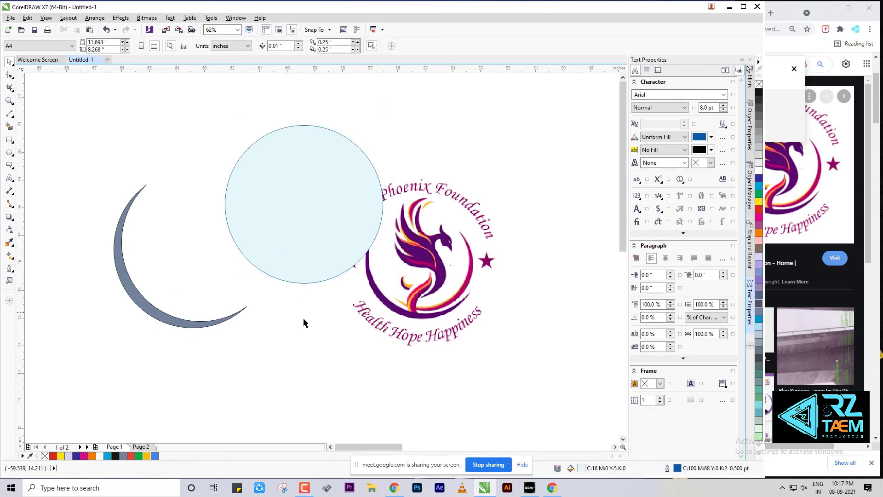
left_click(314, 227)
key("Delete")
left_click(279, 343)
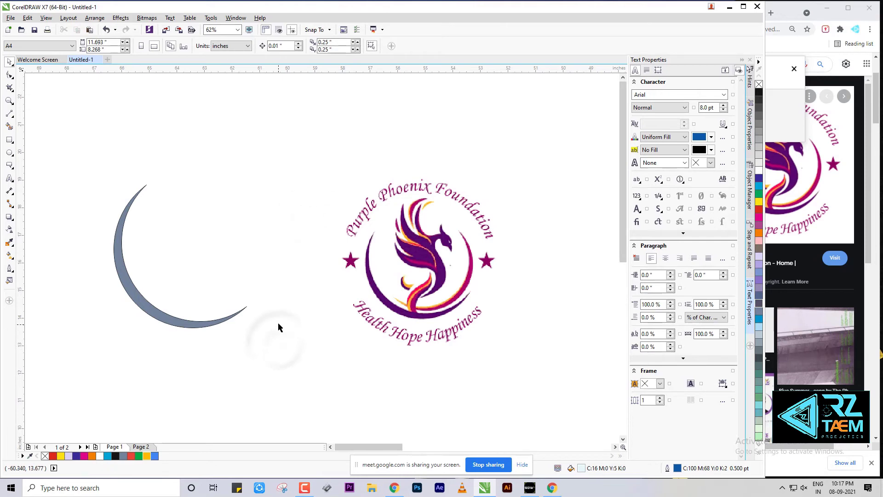
Make a copy of the crescent rotated about 95.5 degrees around its centre, keeping the original in place
left_click(202, 327)
left_click(181, 256)
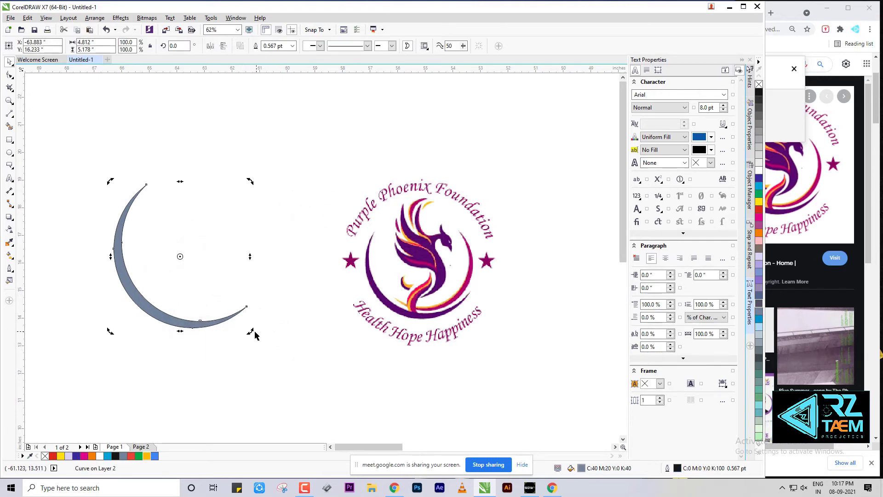
left_click_drag(249, 332, 251, 177)
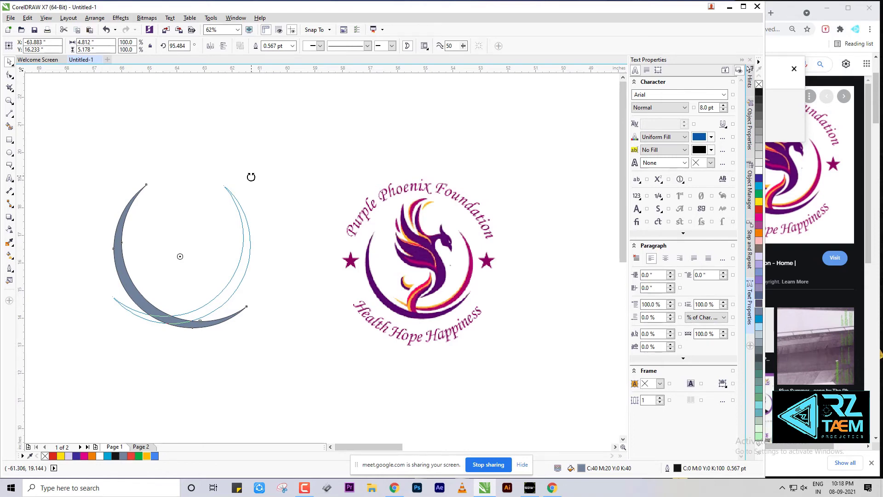
left_click_drag(251, 176, 251, 175)
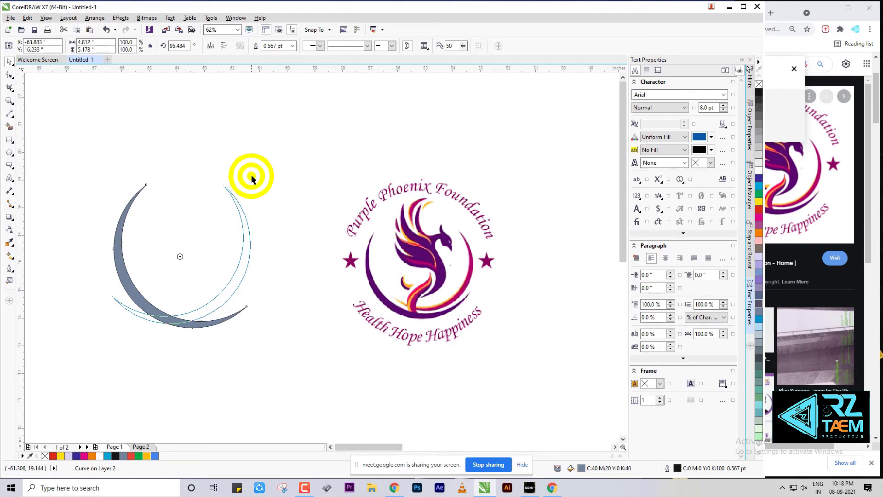
left_click(184, 255)
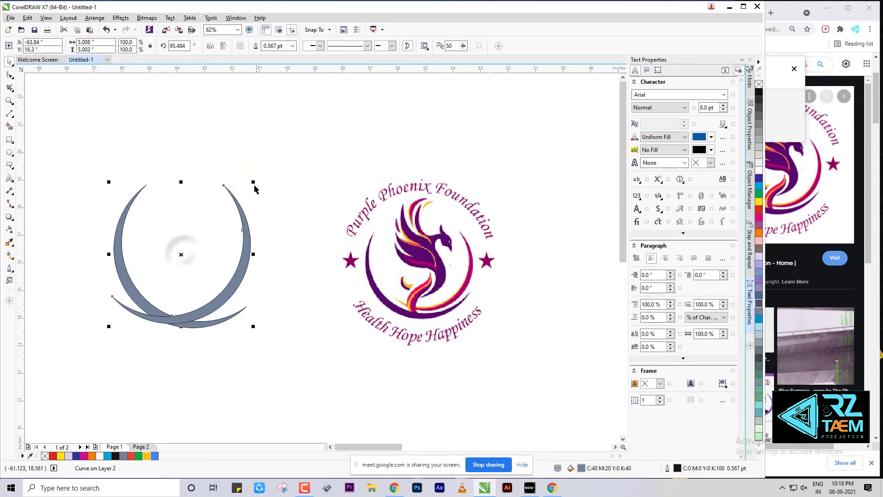
Scale the rotated crescent copy to about 66 percent and place it inside the lower-right curve of the large crescent
left_click_drag(253, 183, 246, 203)
left_click(267, 305)
left_click_drag(208, 278, 237, 291)
left_click(290, 334)
scroll(236, 329, "up", 1)
scroll(262, 302, "down", 1)
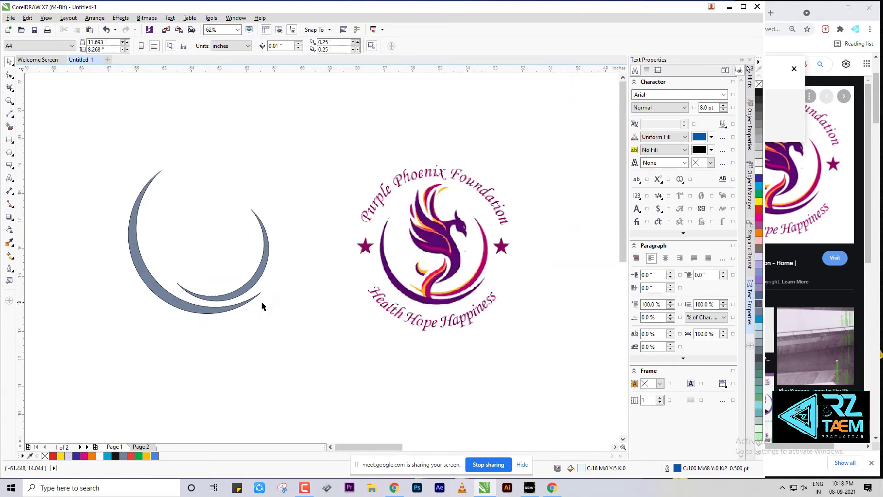
Remove the outlines from both the small and the large crescent
left_click(255, 275)
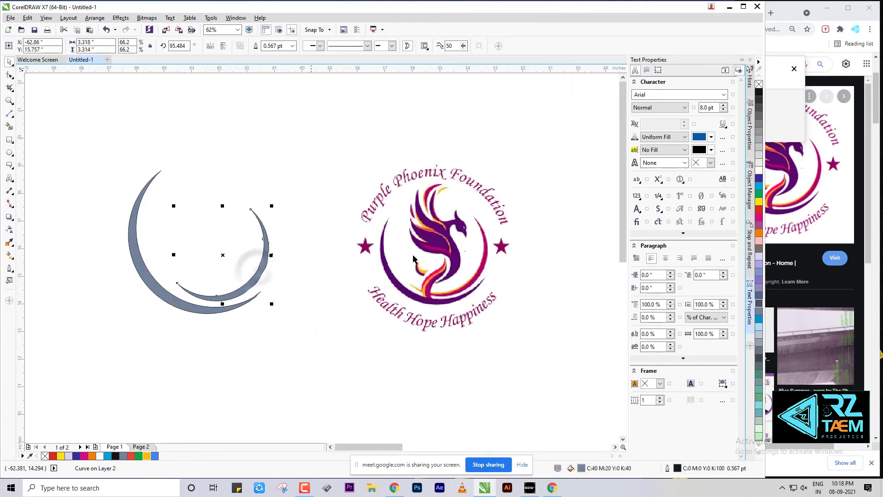
left_click(759, 85)
left_click(204, 308)
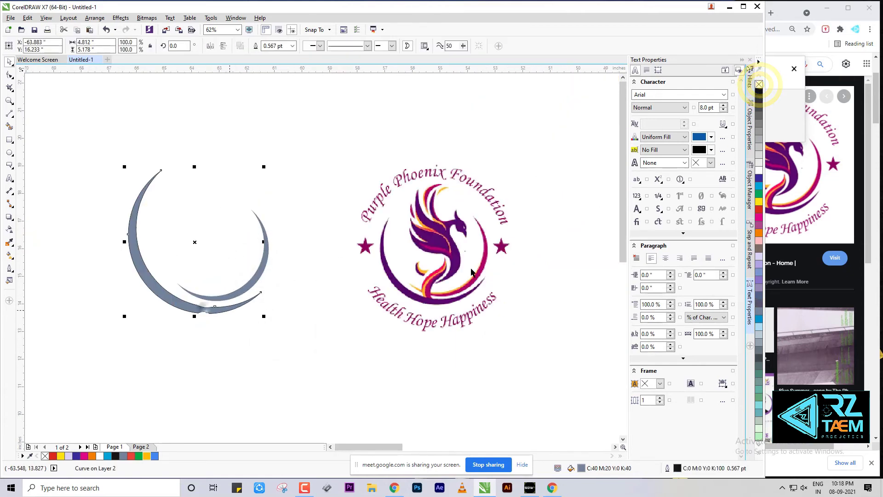
right_click(759, 85)
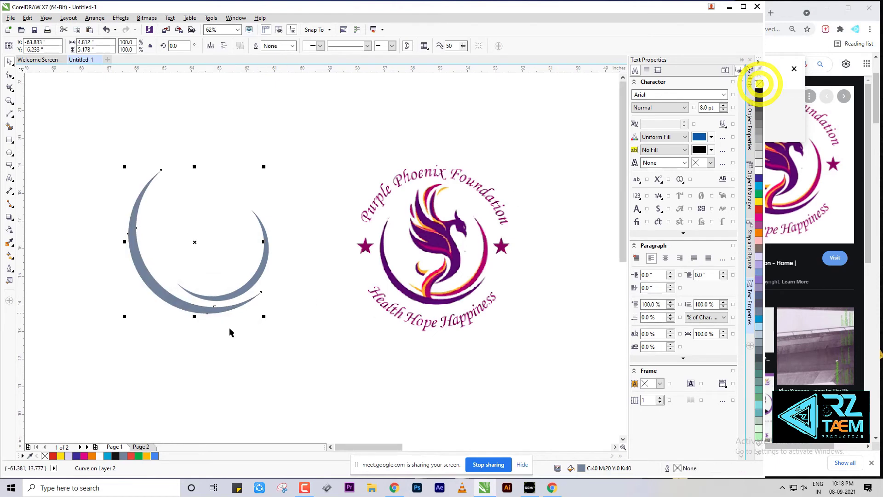
Sample the dark purple from the phoenix logo's outer arc and fill the large crescent with it (#5A086C)
scroll(225, 331, "up", 1)
scroll(210, 328, "down", 1)
left_click(10, 244)
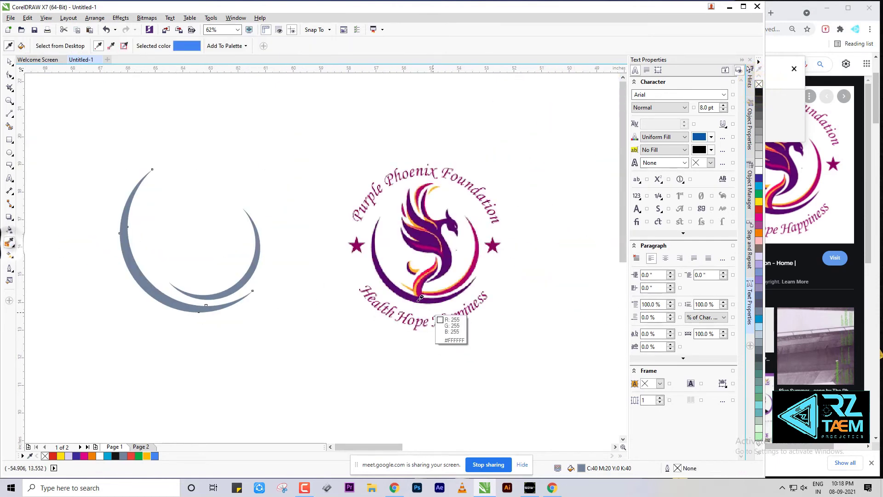
left_click(407, 298)
scroll(179, 299, "up", 3)
left_click(234, 322)
scroll(234, 323, "down", 4)
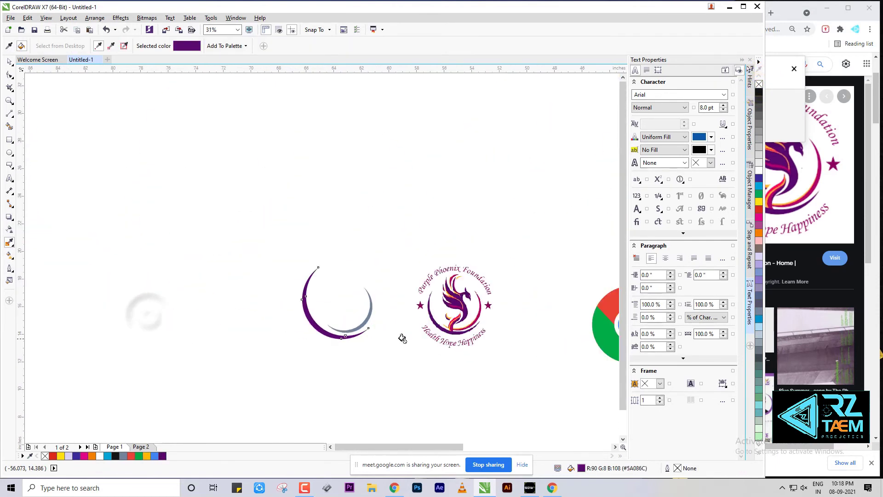
Sample the magenta from the phoenix logo and fill the small inner crescent with it (#AA006B)
scroll(400, 335, "up", 3)
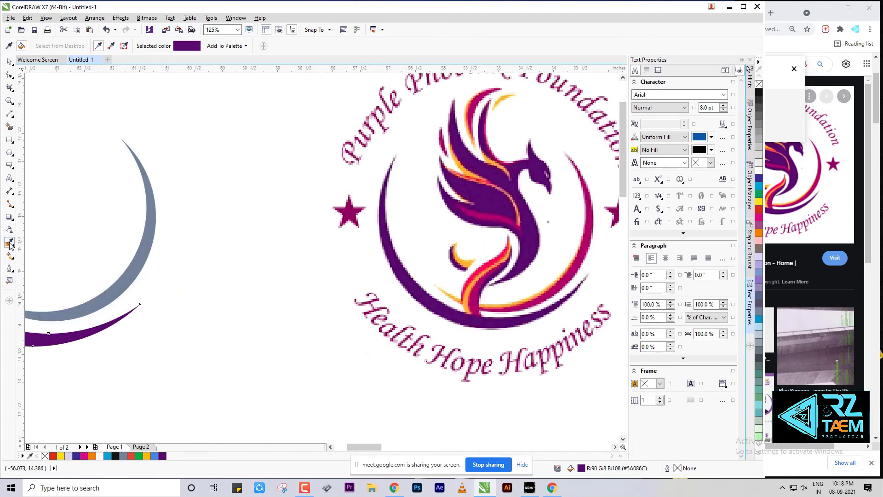
left_click(466, 298)
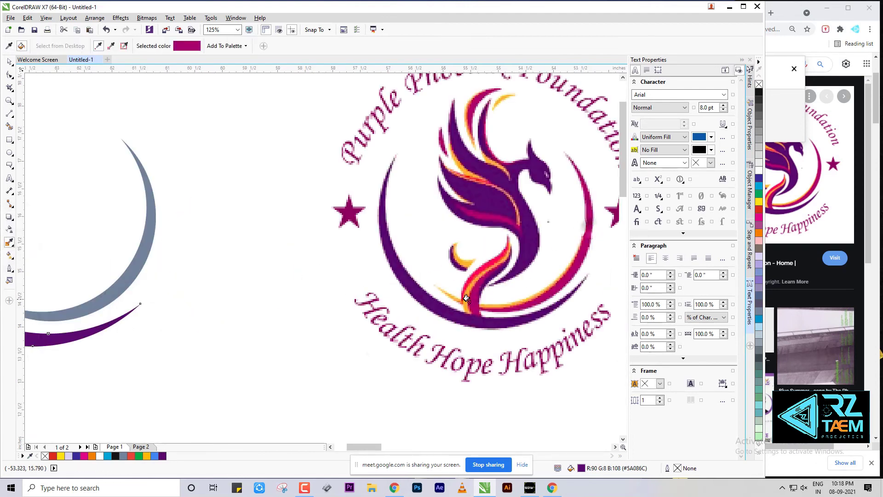
scroll(466, 298, "down", 2)
scroll(389, 282, "up", 1)
left_click(388, 287)
scroll(386, 278, "up", 1)
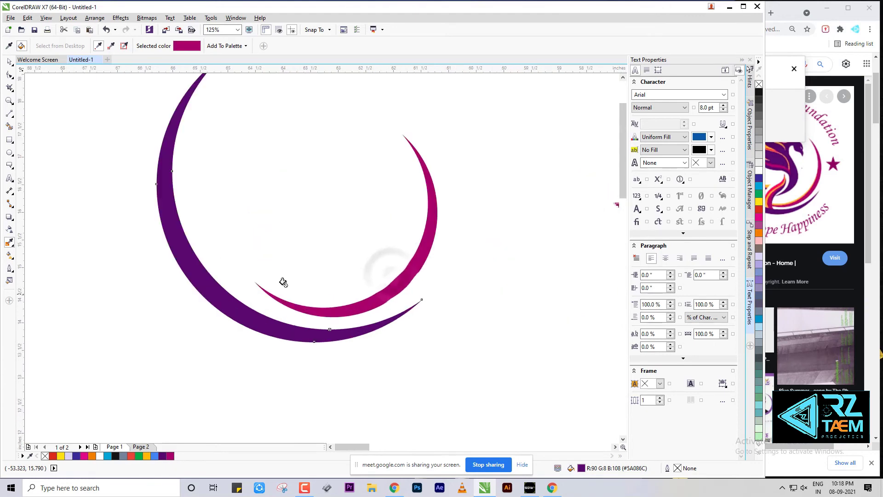
Compare the two coloured crescents with the phoenix logo's lower arcs and orange highlight in close-up
left_click(9, 62)
scroll(505, 371, "down", 2)
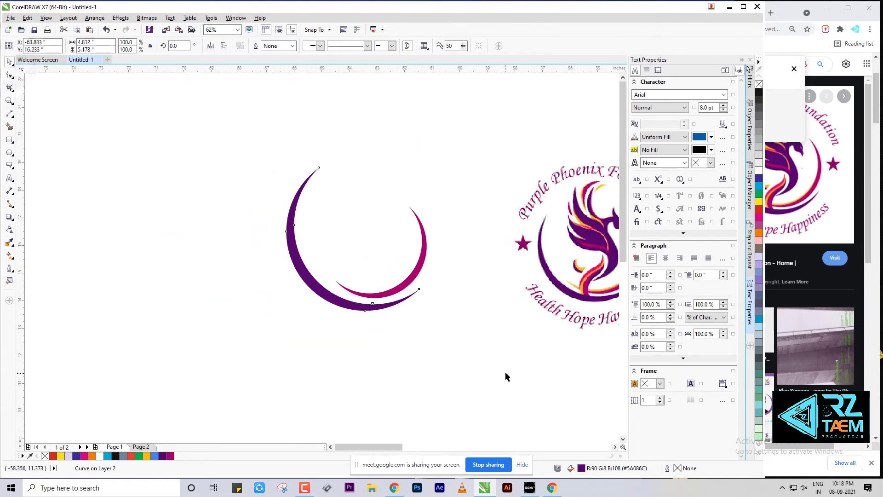
scroll(512, 320, "up", 2)
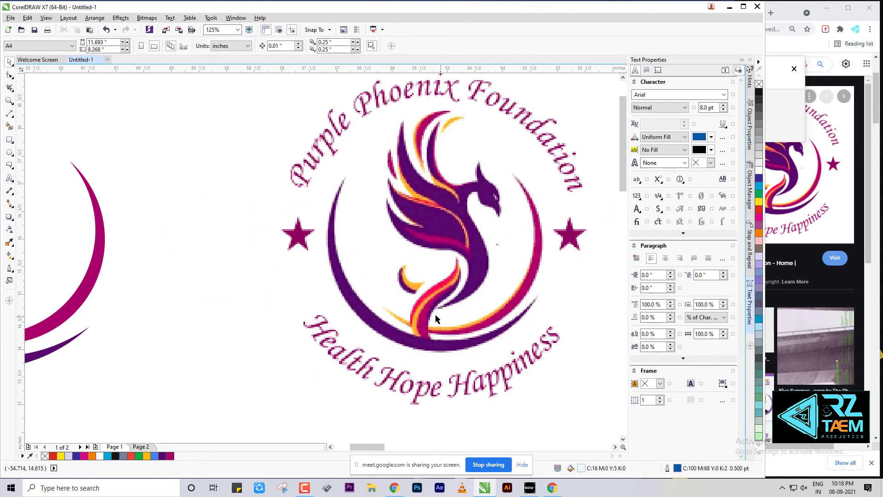
scroll(535, 323, "down", 2)
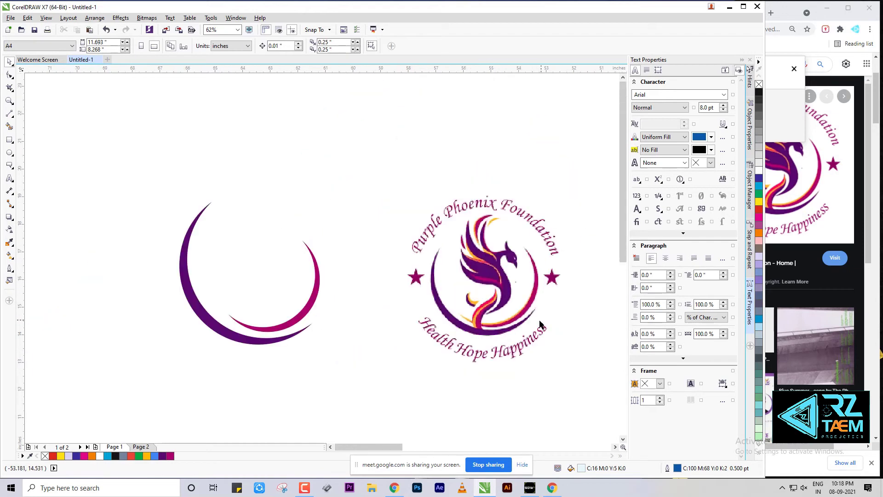
scroll(483, 333, "up", 4)
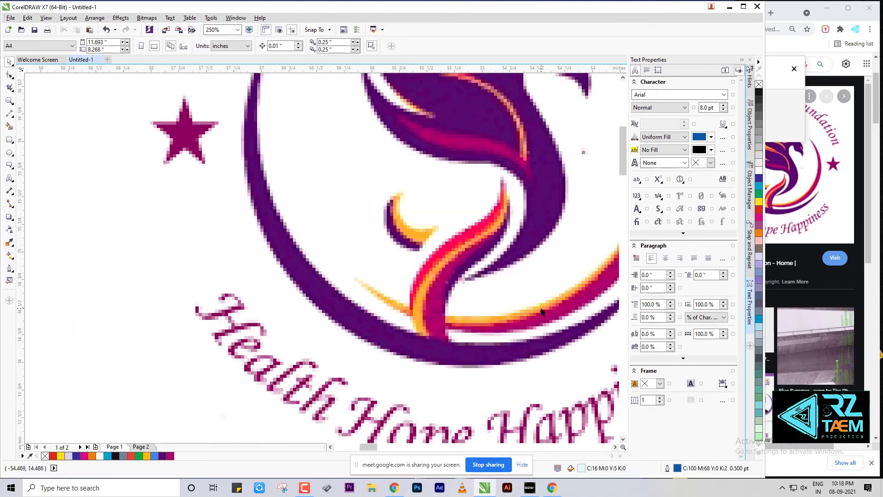
scroll(542, 312, "down", 4)
scroll(293, 322, "up", 2)
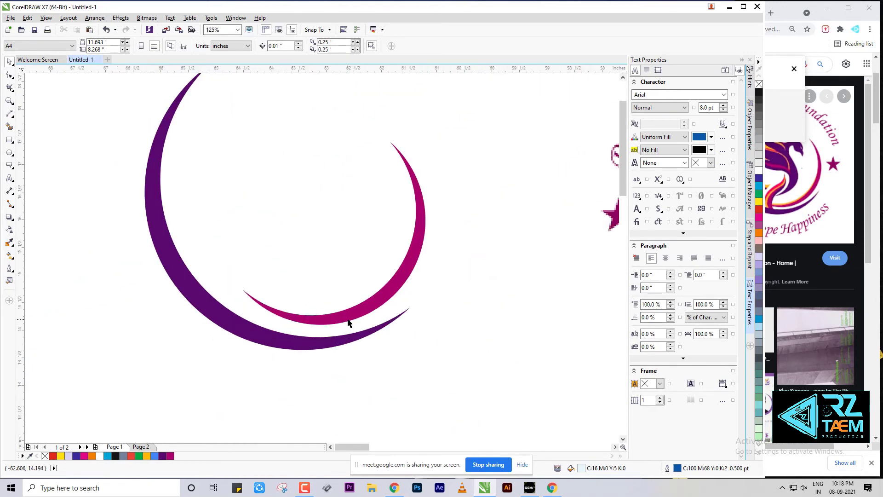
left_click(388, 299)
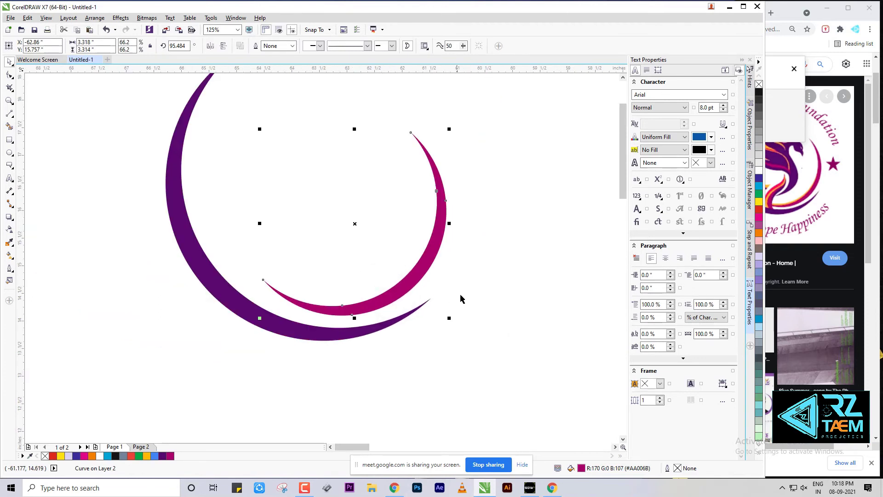
scroll(397, 319, "down", 1)
scroll(358, 318, "up", 1)
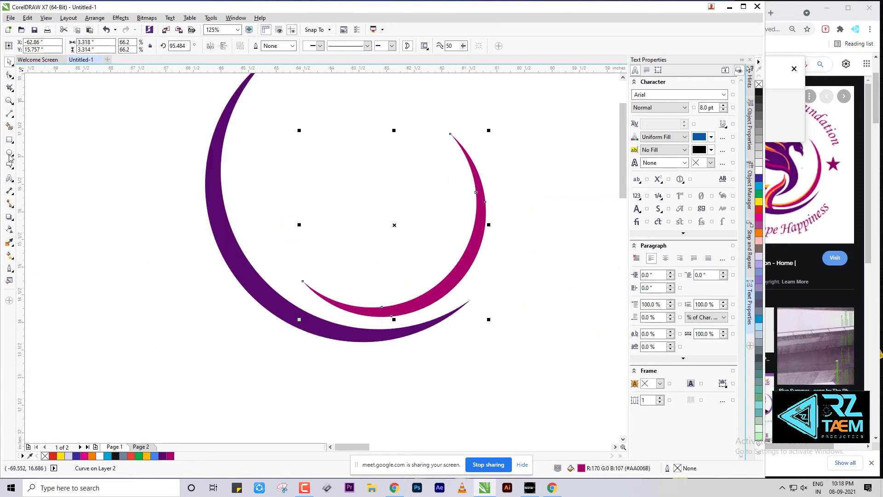
Try to draw a Bézier curve from the lower-left tip of the magenta crescent along its body
left_click(10, 118)
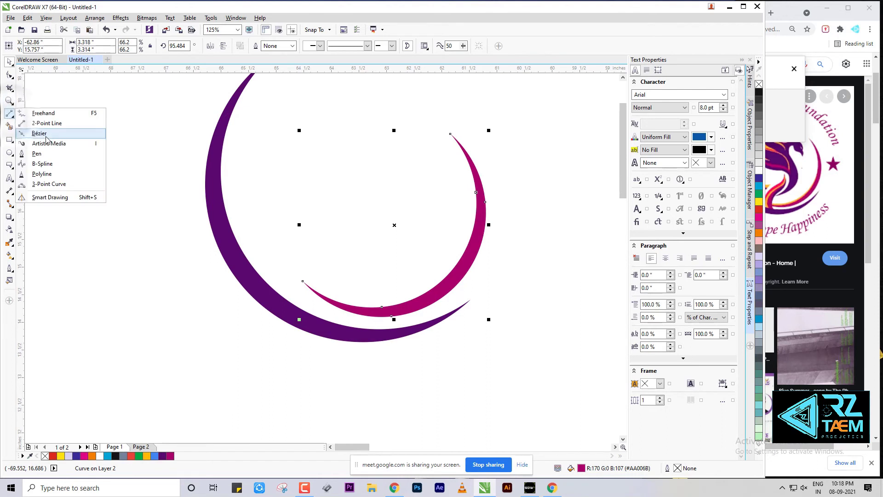
left_click(32, 132)
scroll(370, 295, "up", 2)
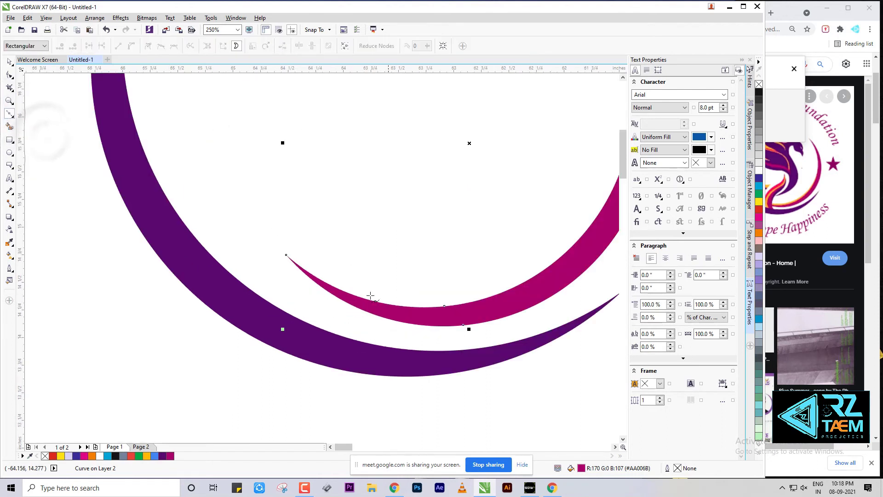
left_click(286, 255)
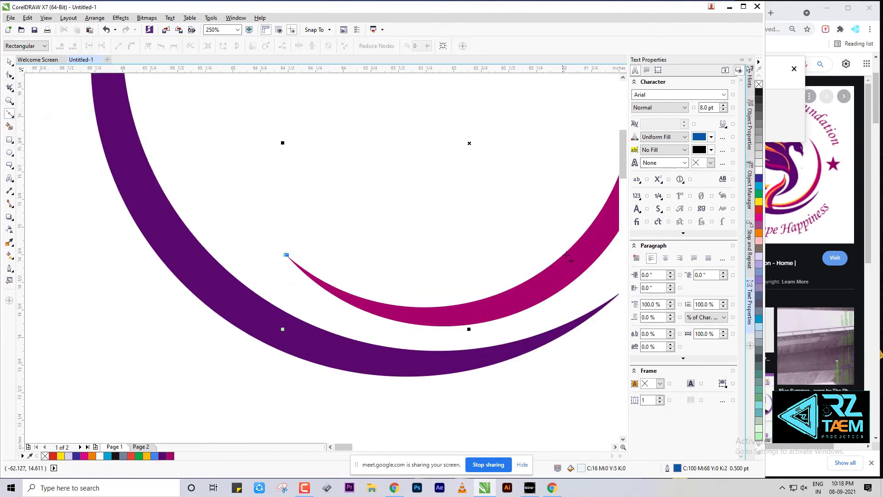
left_click_drag(572, 246, 555, 89)
key("ctrl+z")
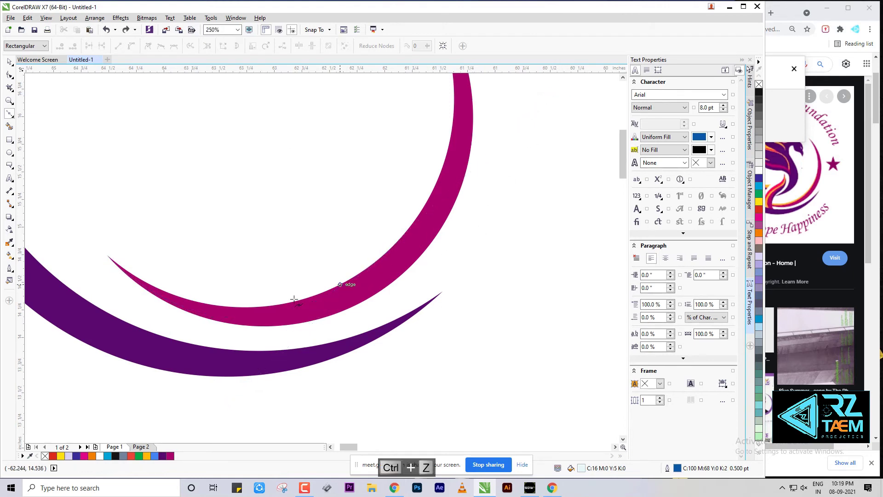
Draw a curved Bézier line through the magenta crescent, from its lower edge near the left tip to its inner right edge
scroll(301, 322, "down", 4)
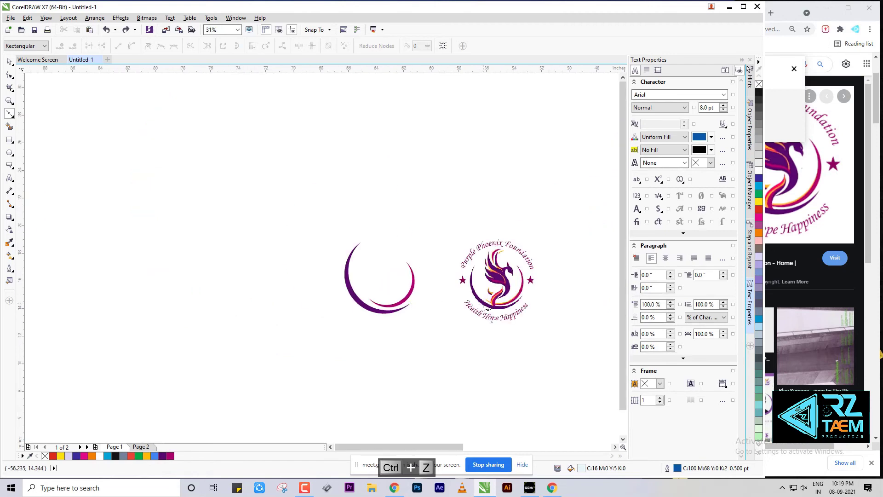
scroll(474, 317, "up", 3)
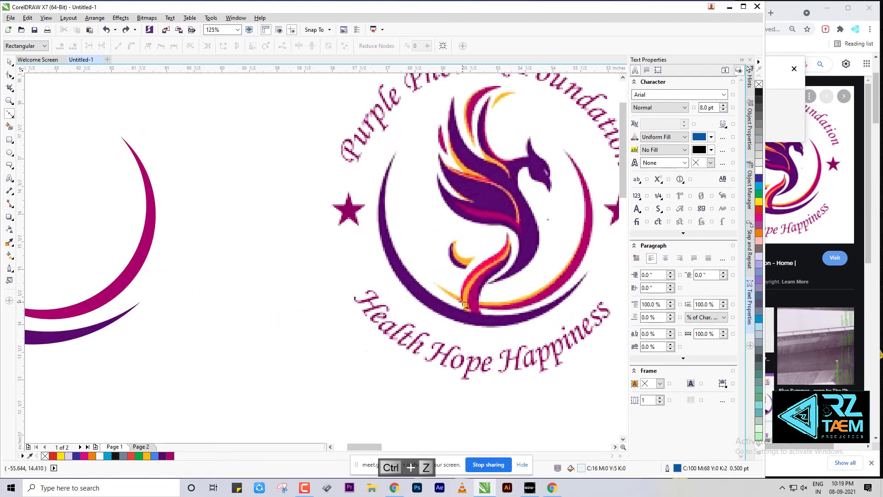
scroll(619, 279, "down", 2)
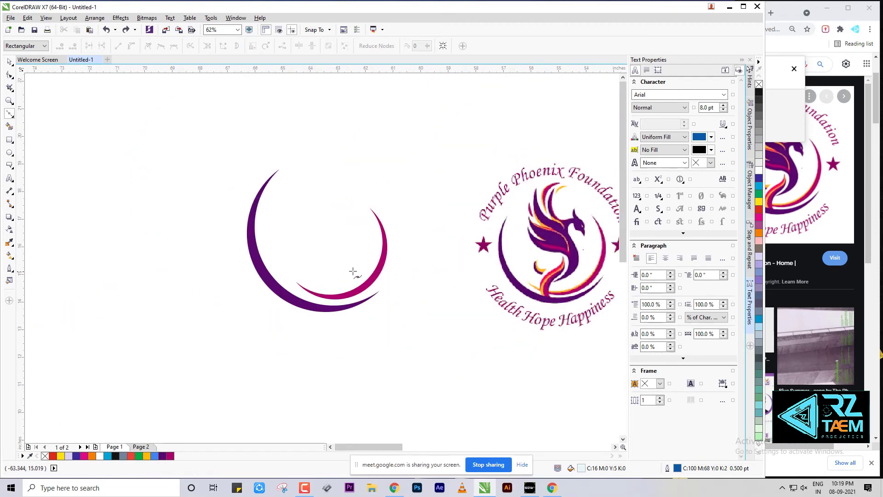
scroll(331, 285, "up", 2)
left_click(294, 311)
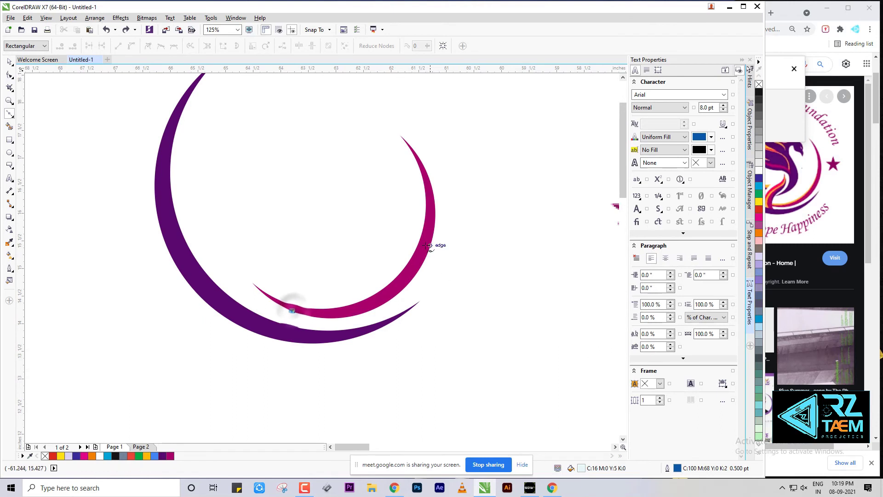
left_click_drag(419, 239, 456, 147)
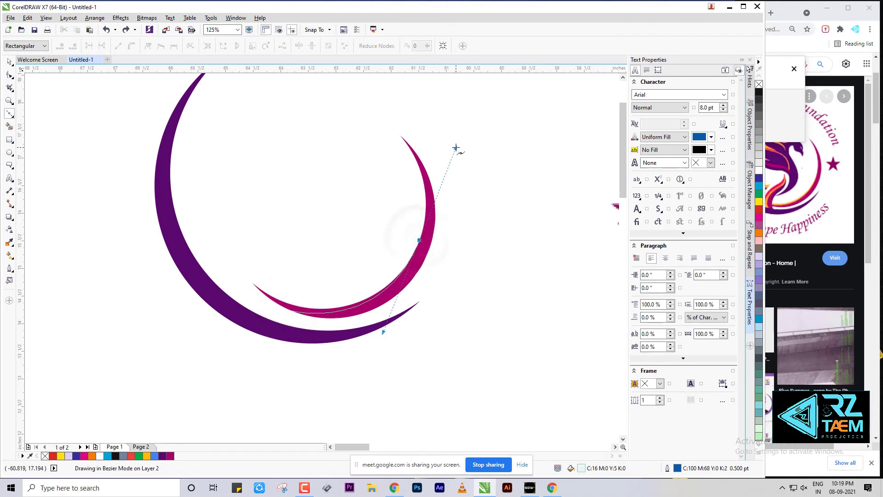
left_click(293, 311)
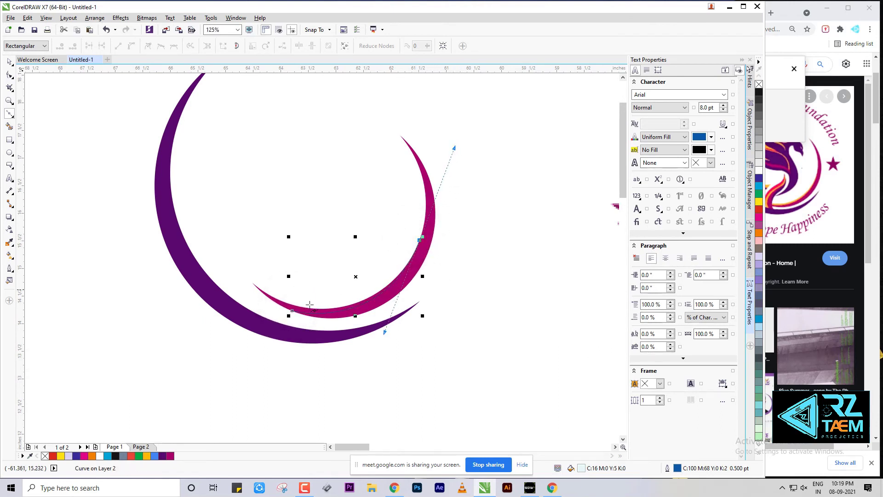
Try to Smart Fill the magenta crescent's left section cut off by the blue curve
left_click(8, 126)
scroll(271, 327, "up", 4)
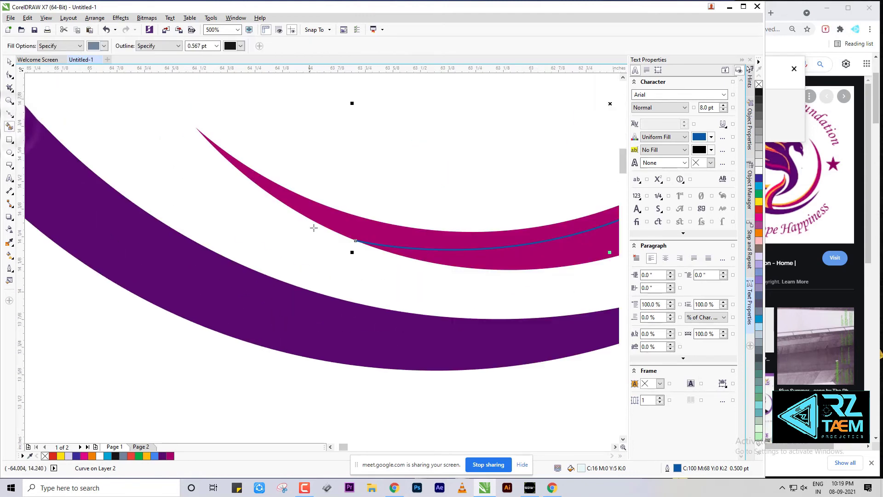
left_click(275, 322)
scroll(277, 272, "down", 2)
key("ctrl+z")
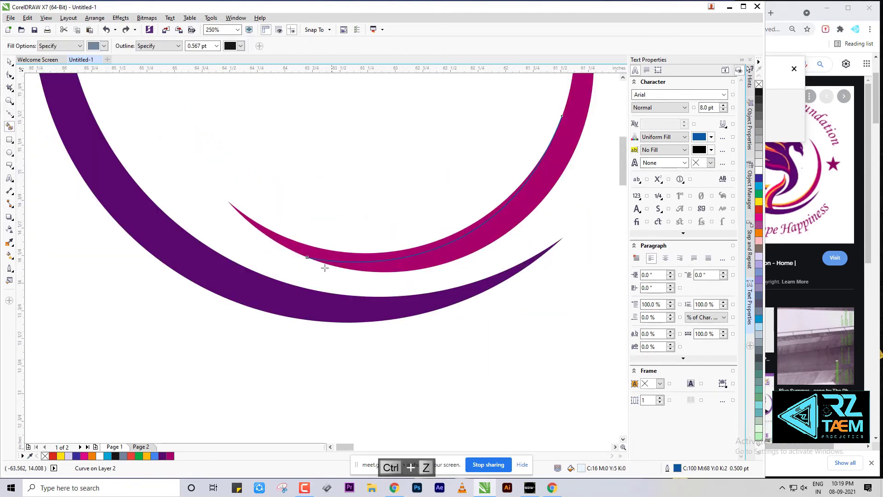
scroll(313, 249, "down", 4)
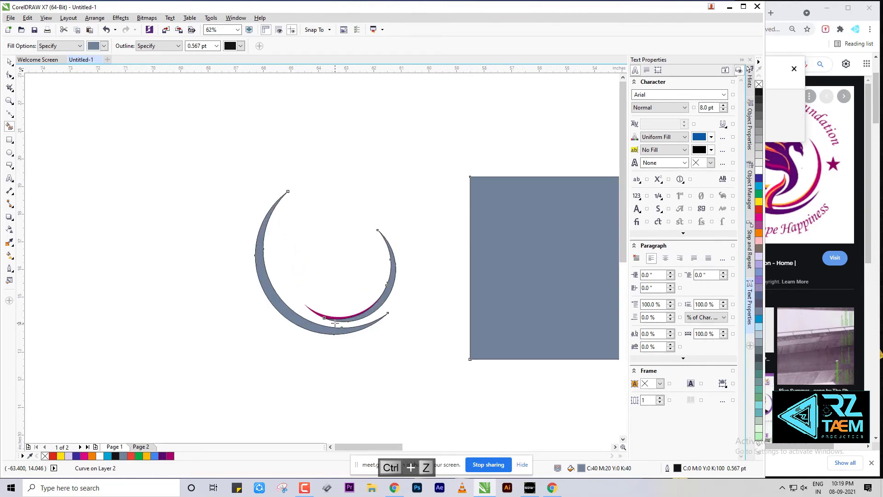
left_click(9, 61)
left_click(184, 264)
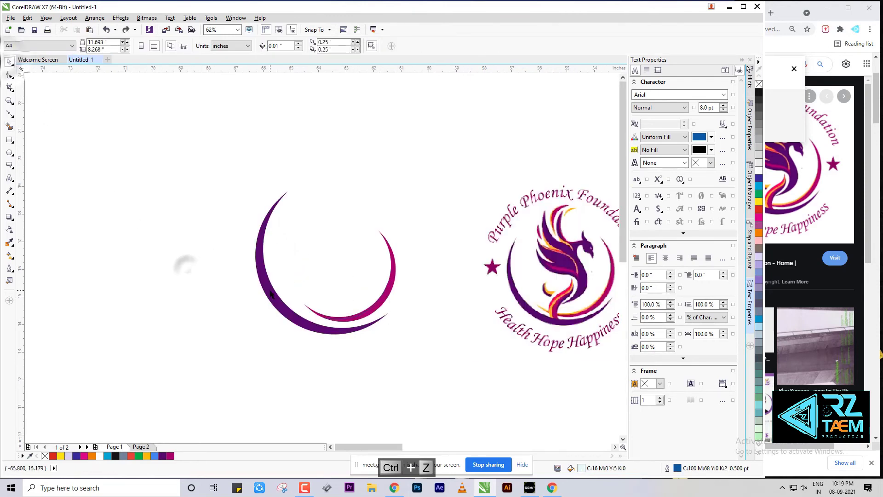
Examine in close-up how both ends of the blue curve meet the magenta crescent's edges
left_click(270, 286)
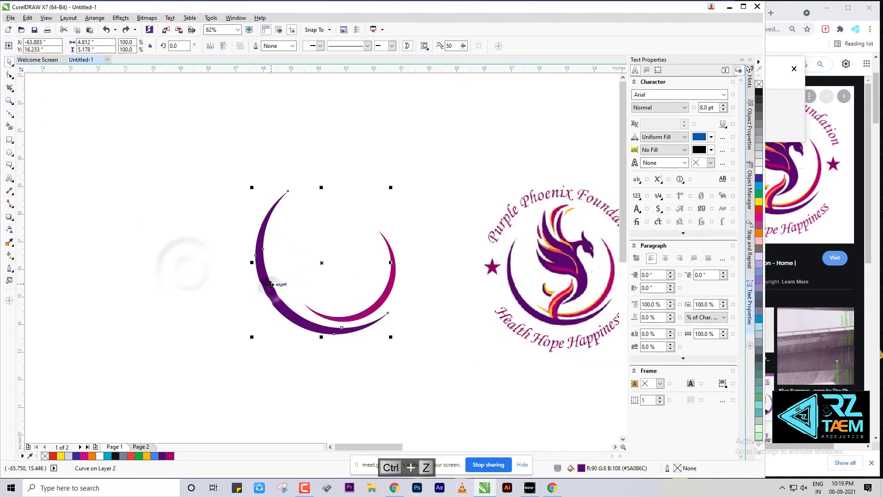
left_click(405, 361)
scroll(347, 280, "up", 6)
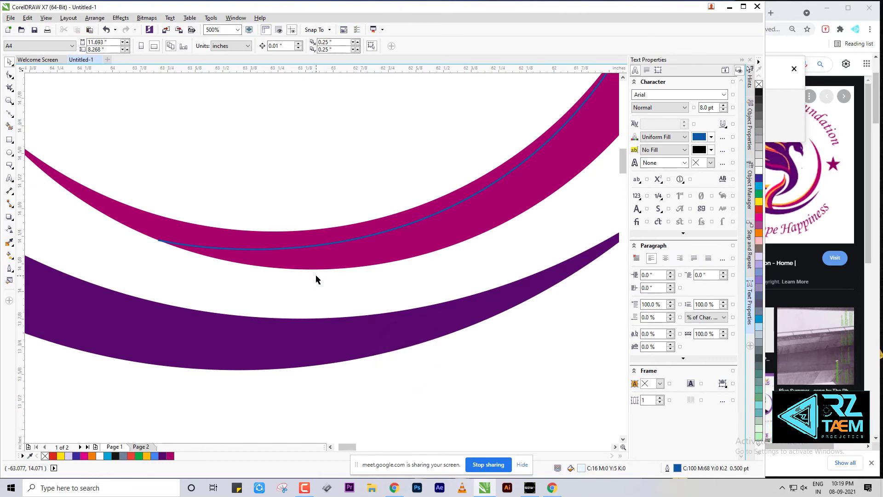
scroll(316, 274, "down", 1)
scroll(488, 117, "up", 1)
scroll(498, 115, "up", 3)
scroll(471, 166, "down", 3)
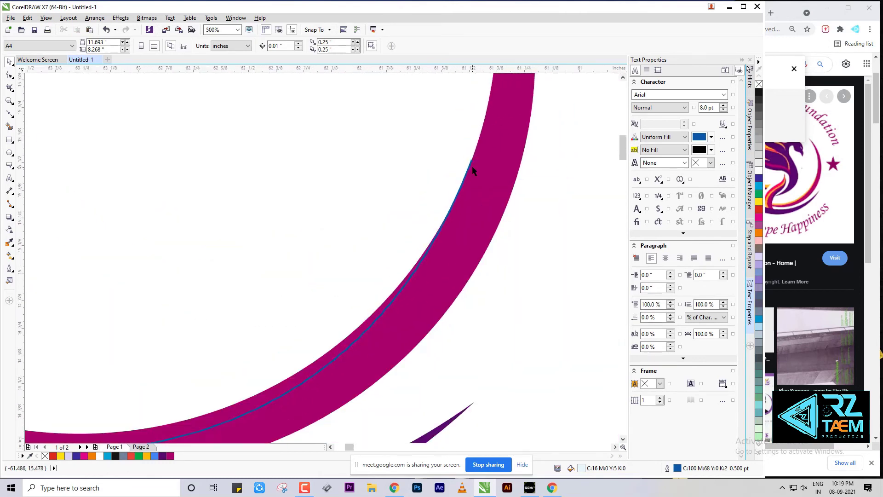
scroll(472, 166, "down", 3)
scroll(366, 212, "up", 2)
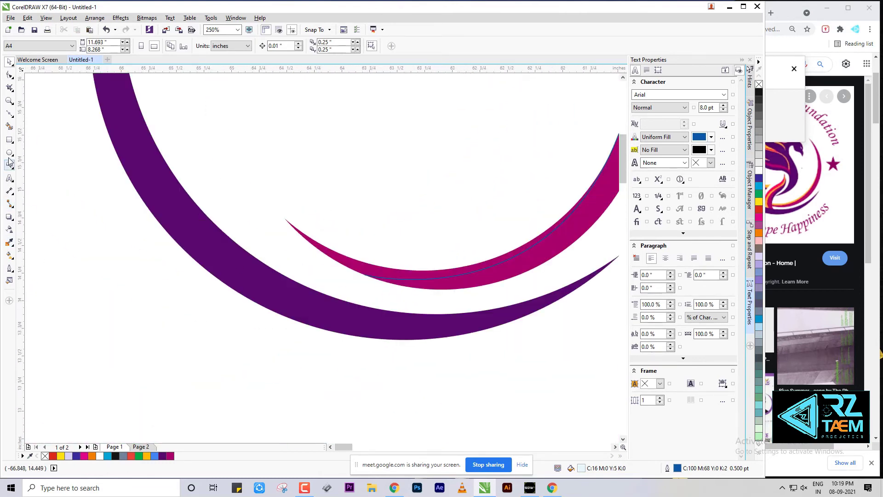
Try again to Smart Fill the left tip portion of the magenta crescent
left_click(10, 128)
left_click(341, 258)
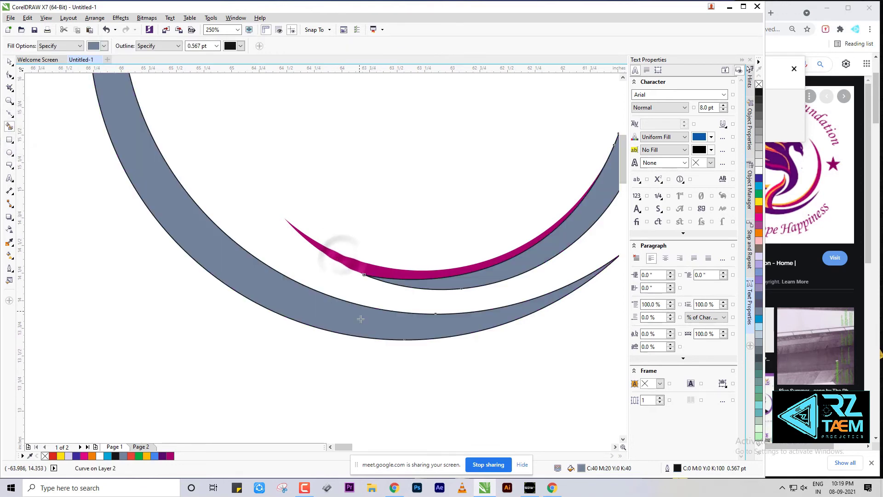
scroll(363, 318, "down", 2)
scroll(363, 318, "down", 1)
scroll(422, 309, "down", 1)
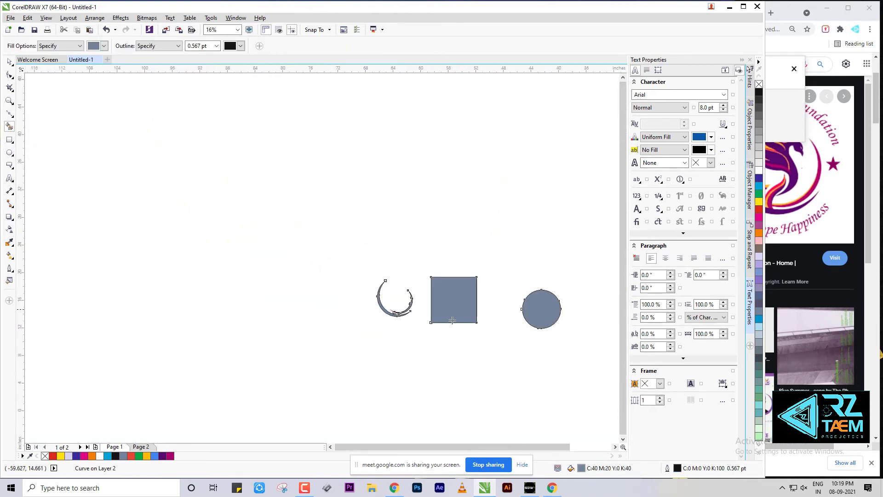
key("ctrl+z")
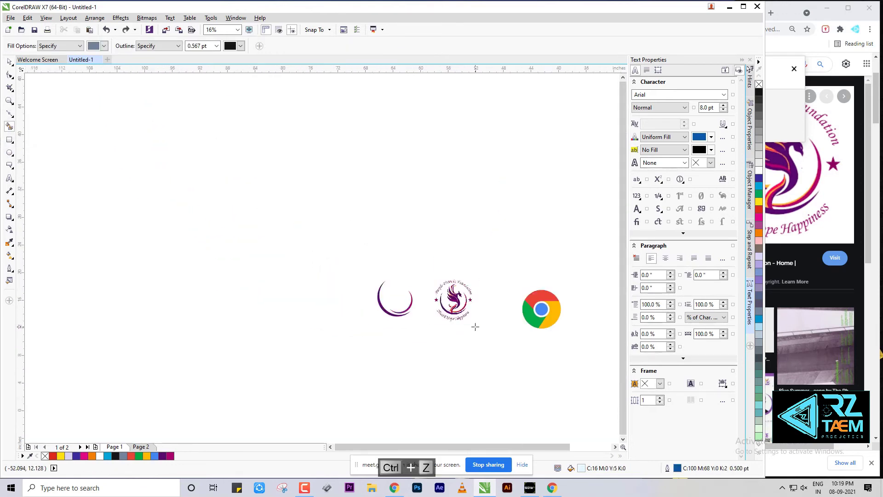
Check the objects around the crescents, the phoenix logo and the Chrome logo with marquee selections
left_click(8, 63)
left_click_drag(280, 226, 591, 376)
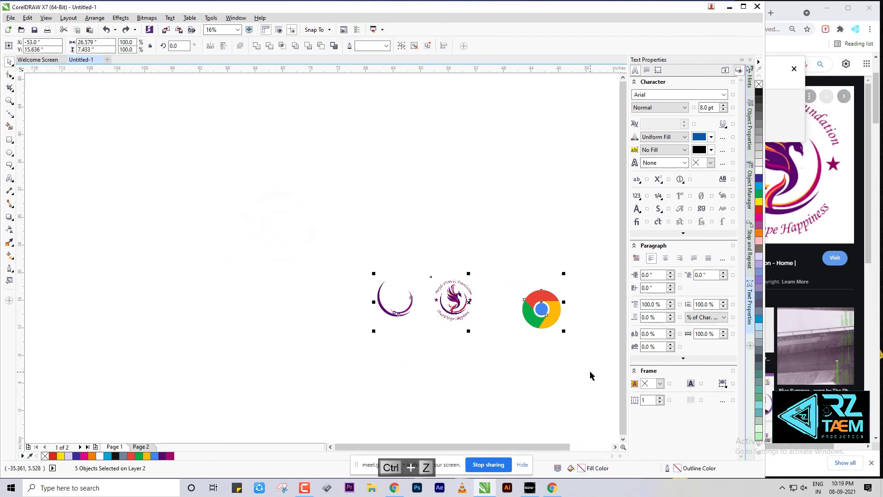
left_click(443, 197)
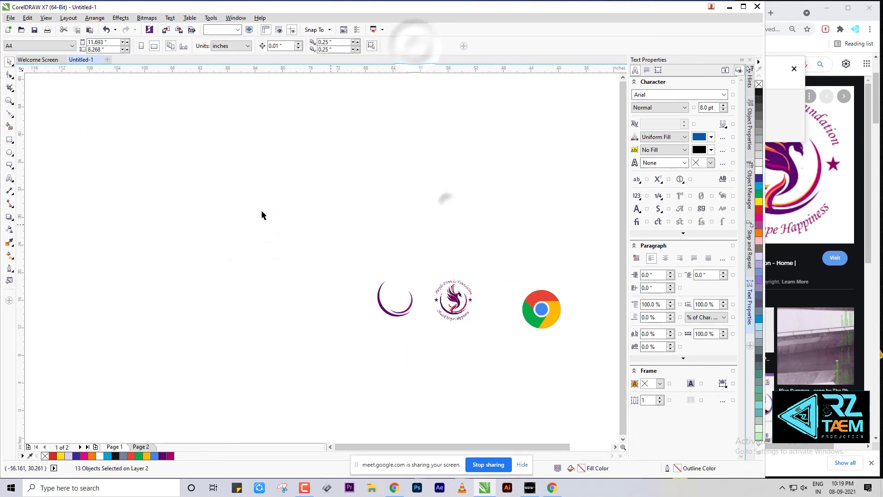
left_click_drag(264, 212, 499, 378)
left_click(415, 109)
scroll(389, 306, "up", 7)
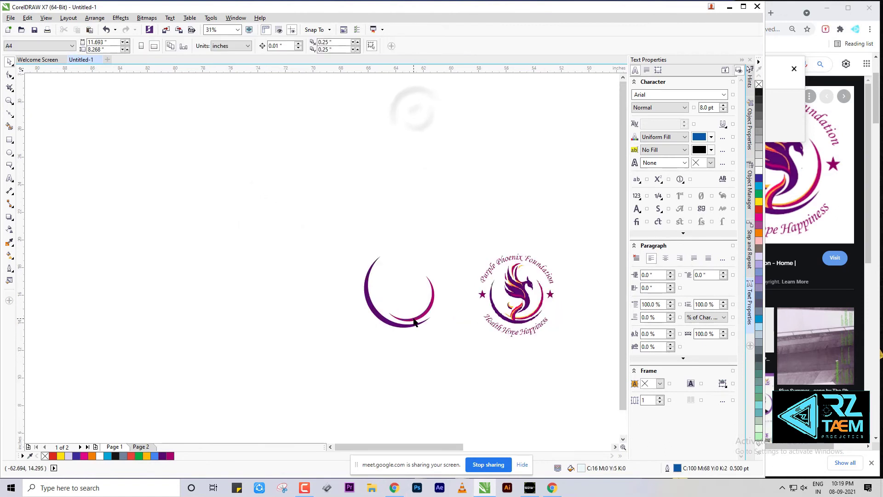
scroll(385, 307, "up", 2)
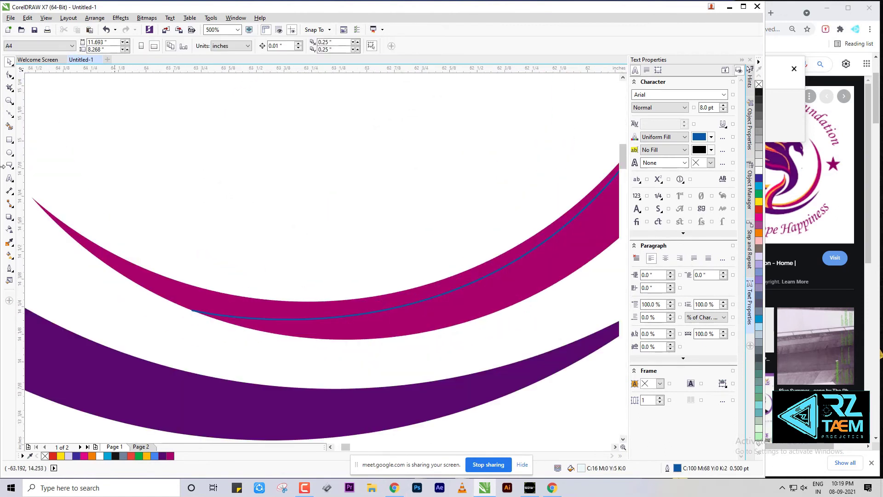
Try to Smart Fill the magenta crescent just above the blue curve's left end
left_click(9, 125)
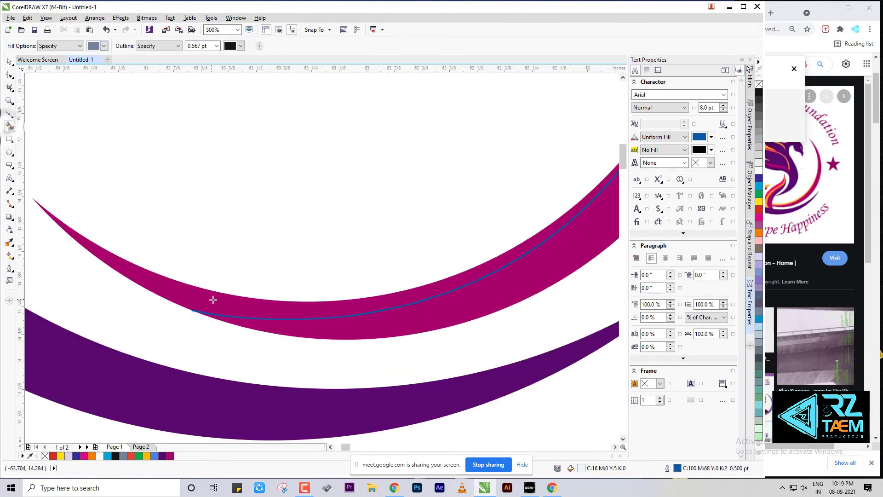
left_click(213, 299)
scroll(213, 300, "down", 5)
scroll(426, 307, "down", 7)
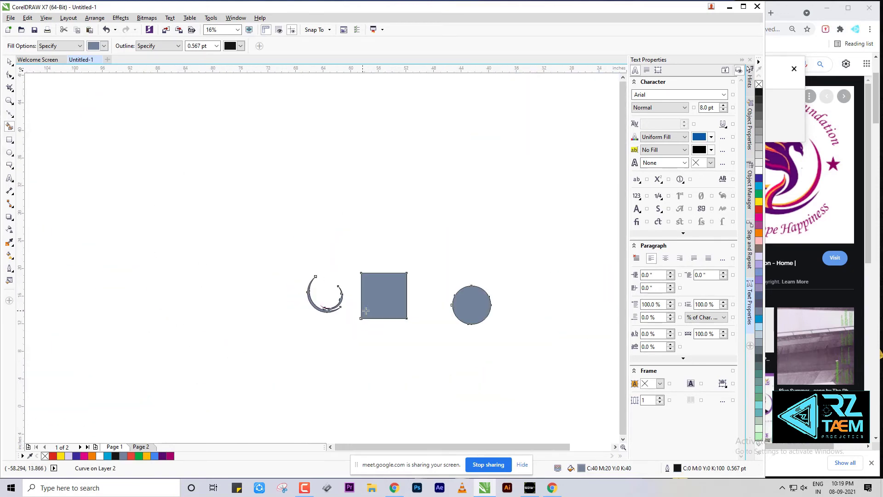
scroll(508, 315, "up", 2)
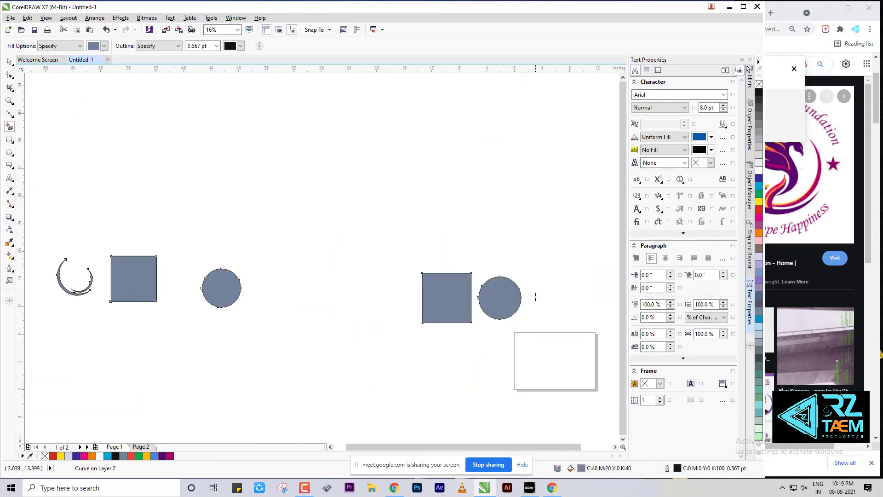
left_click(523, 467)
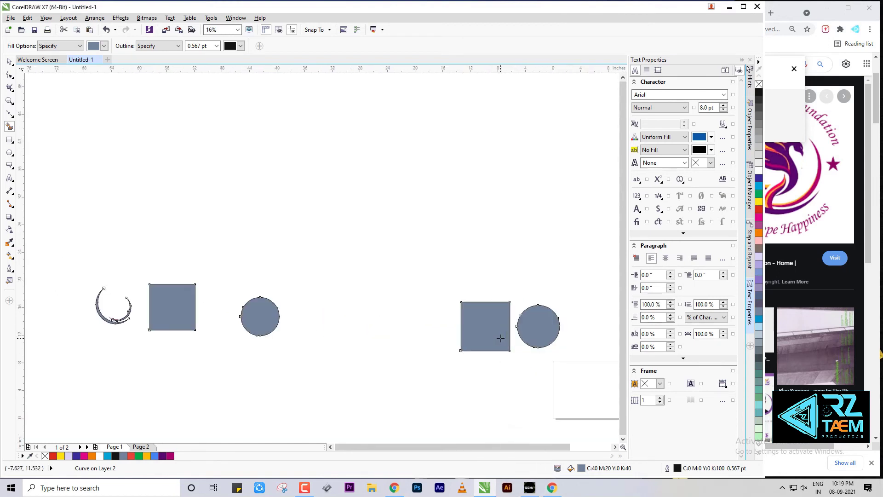
key("ctrl+z")
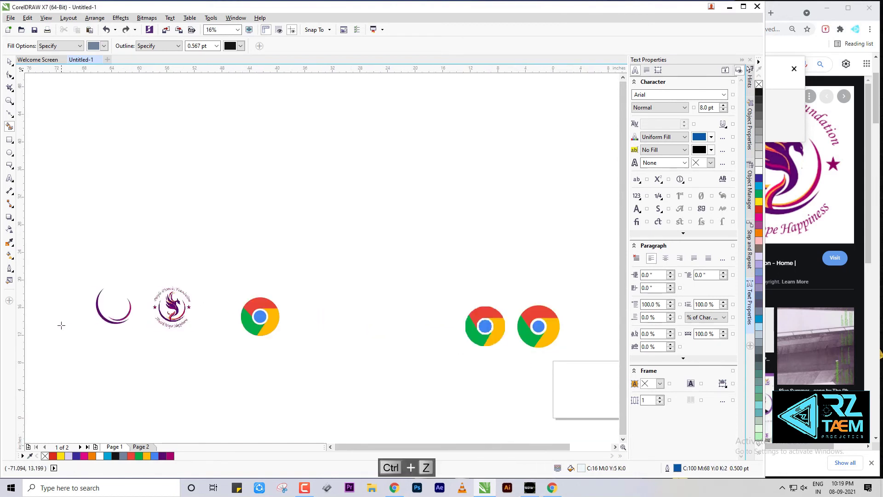
Move the purple crescent down and to the left, well clear of the magenta crescent
scroll(78, 319, "up", 5)
left_click(9, 62)
left_click(161, 281)
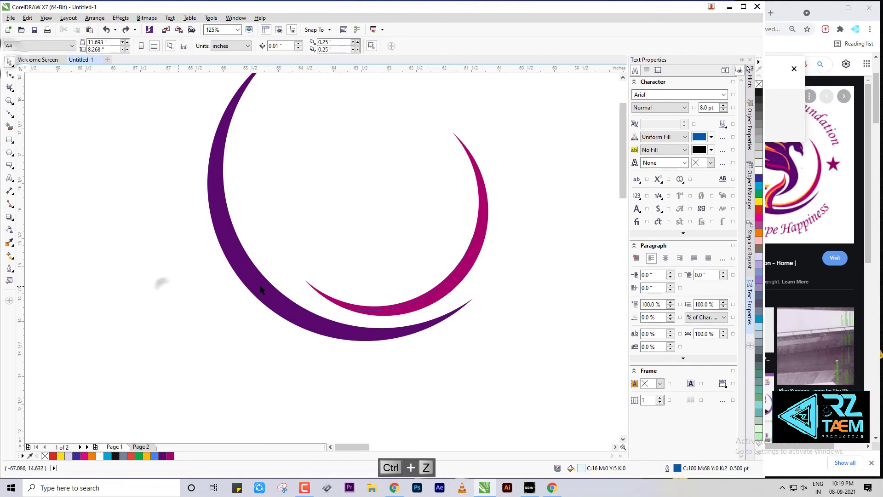
left_click_drag(245, 277, 15, 379)
scroll(178, 311, "down", 2)
left_click_drag(183, 297, 102, 337)
left_click(230, 361)
left_click_drag(165, 201, 327, 348)
left_click(321, 180)
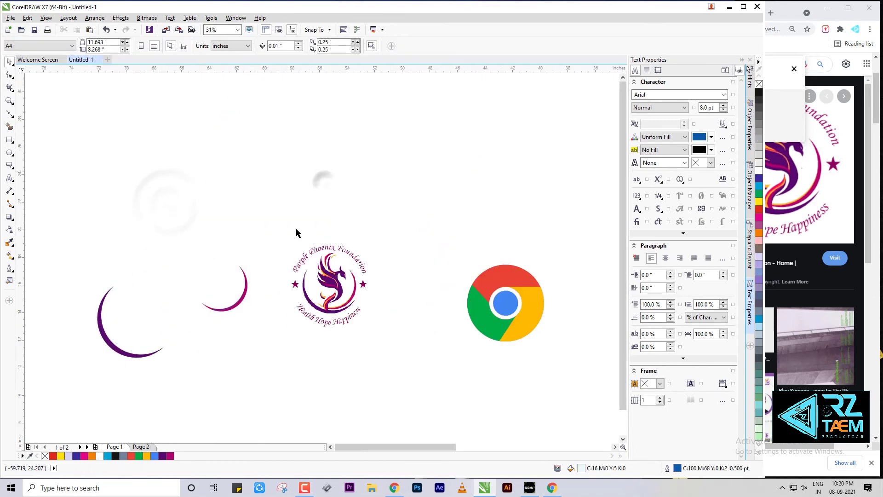
left_click_drag(268, 171, 389, 370)
left_click(418, 329)
Give the magenta crescent a black hairline outline and check where the blue curve meets its lower edge
scroll(174, 294, "up", 2)
scroll(311, 363, "up", 8)
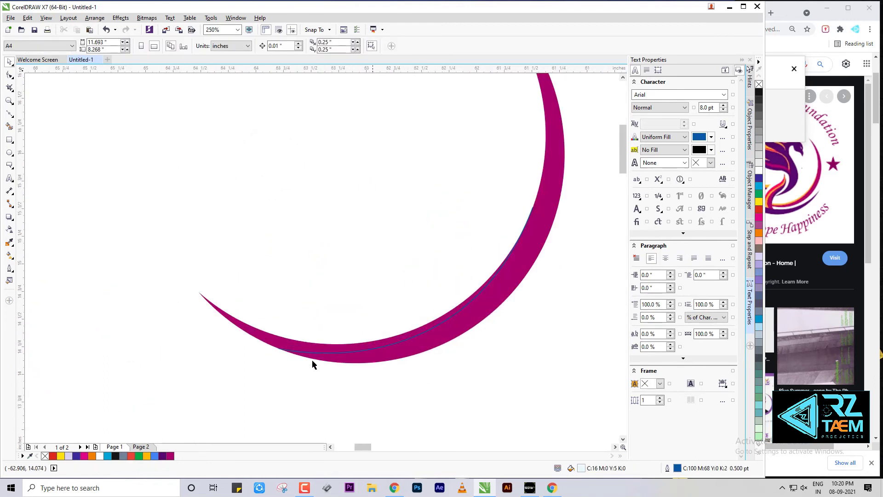
left_click(256, 376)
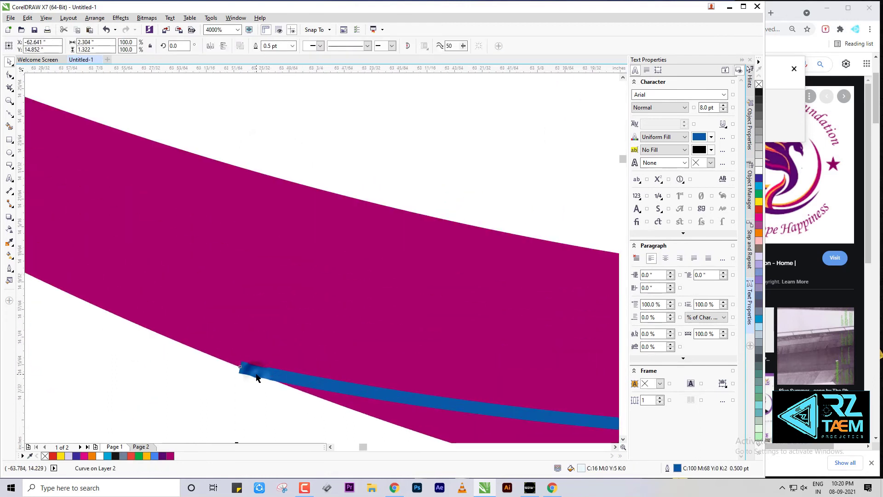
scroll(256, 375, "down", 5)
left_click(256, 374)
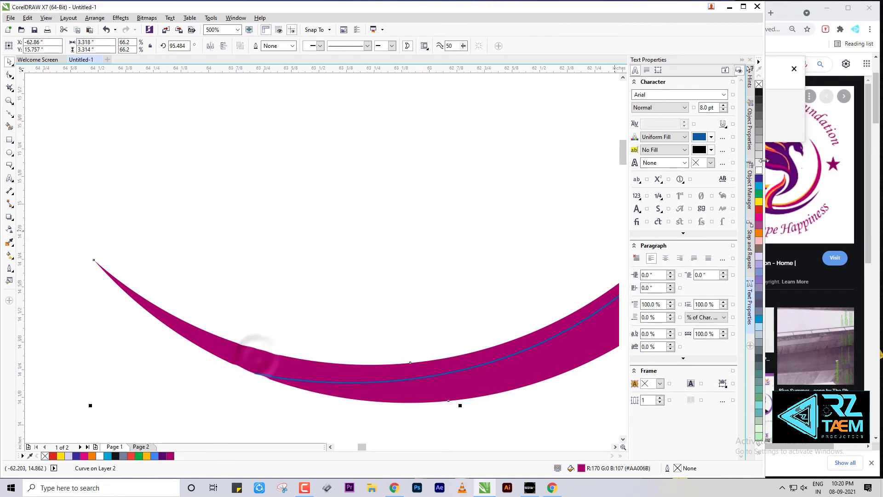
right_click(759, 93)
scroll(258, 375, "up", 6)
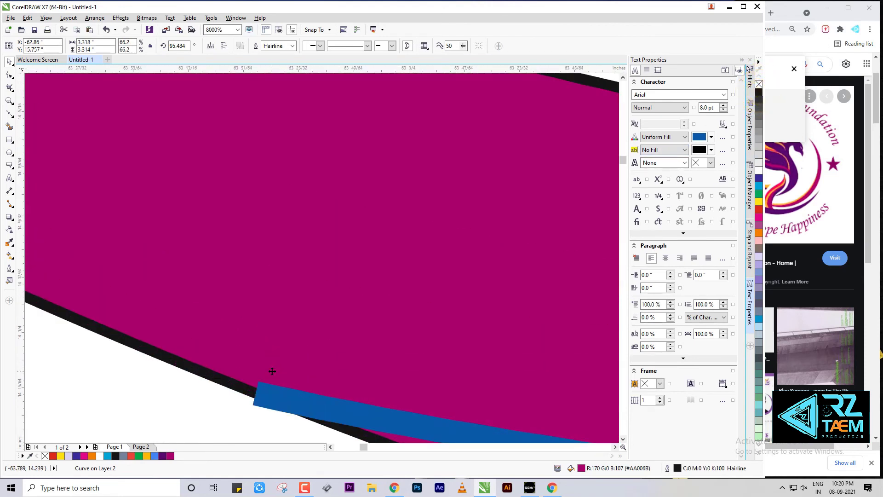
scroll(272, 371, "down", 7)
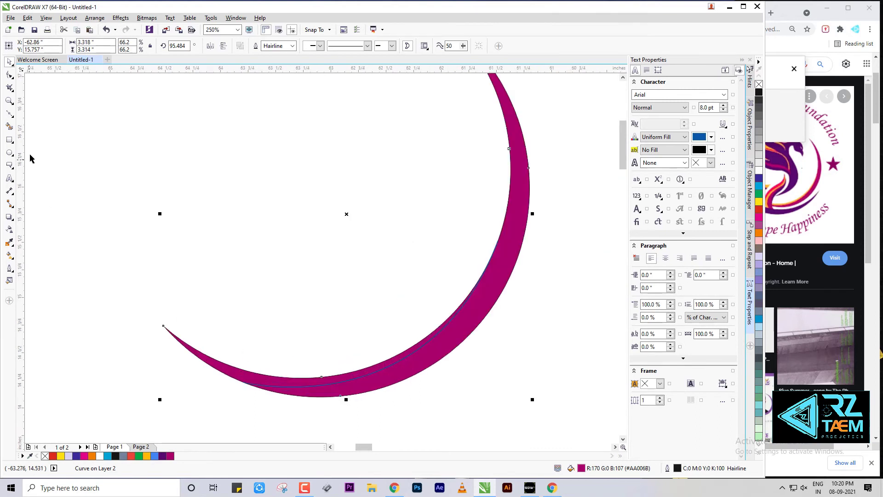
Apply Smart Fill to the outlined magenta crescent's left section, using a slate-blue fill and a 0.567 pt black outline
left_click(9, 126)
left_click(228, 367)
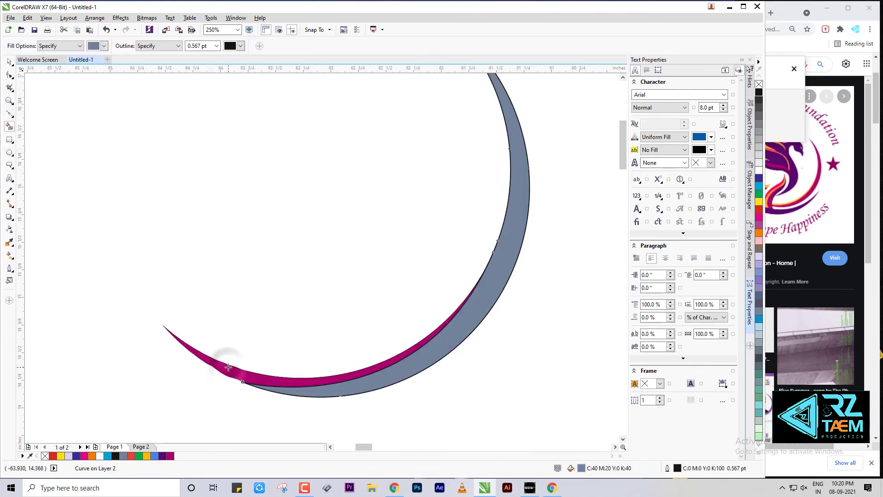
left_click(11, 63)
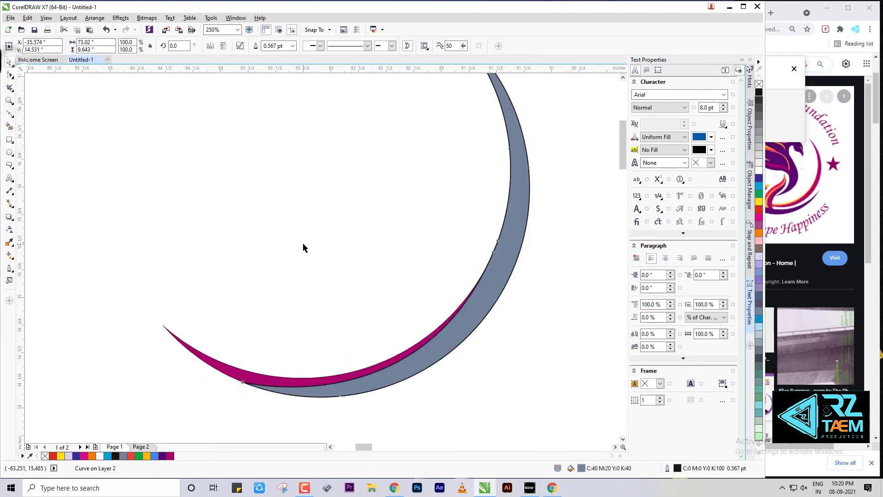
scroll(331, 255, "down", 3)
scroll(325, 260, "up", 2)
scroll(358, 280, "down", 3)
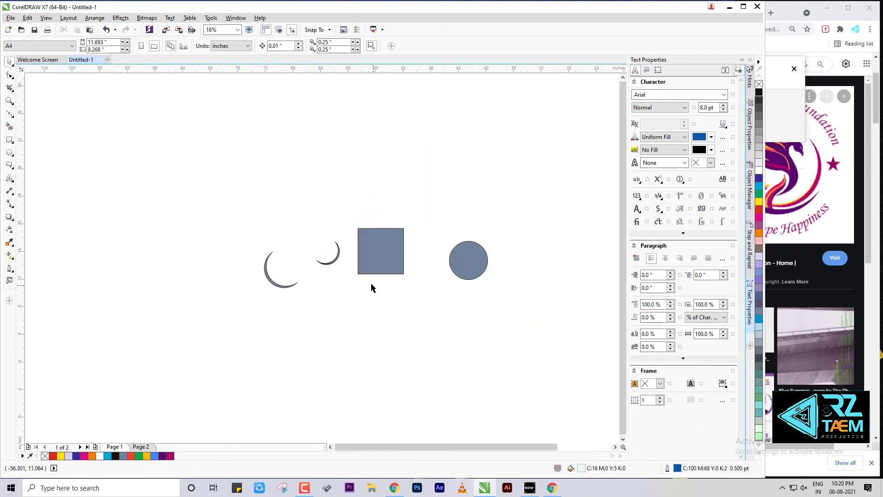
scroll(346, 266, "up", 1)
scroll(291, 278, "up", 2)
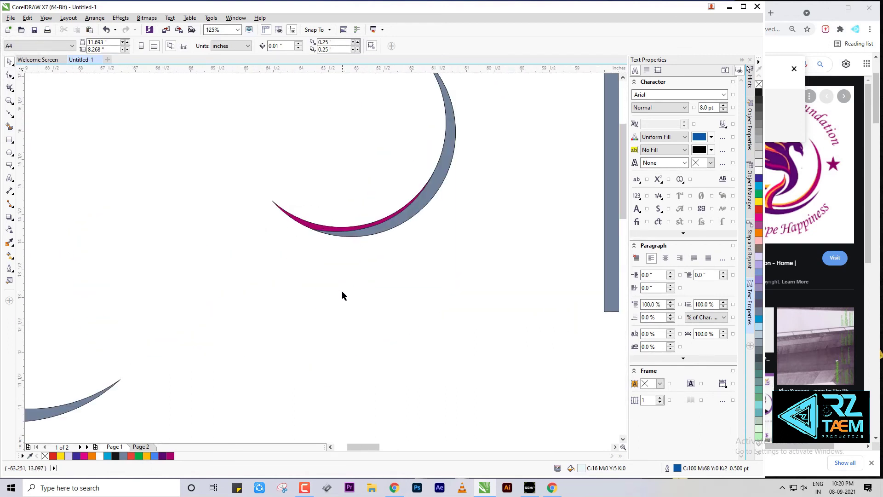
scroll(342, 291, "down", 3)
scroll(356, 294, "up", 1)
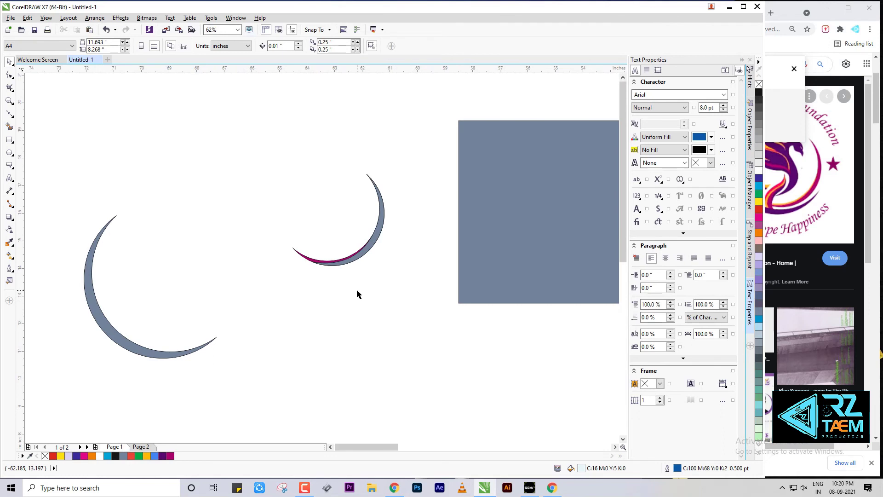
Move the combined slate-blue Smart Fill shape below the original artwork and try to ungroup it
left_click_drag(159, 354, 351, 399)
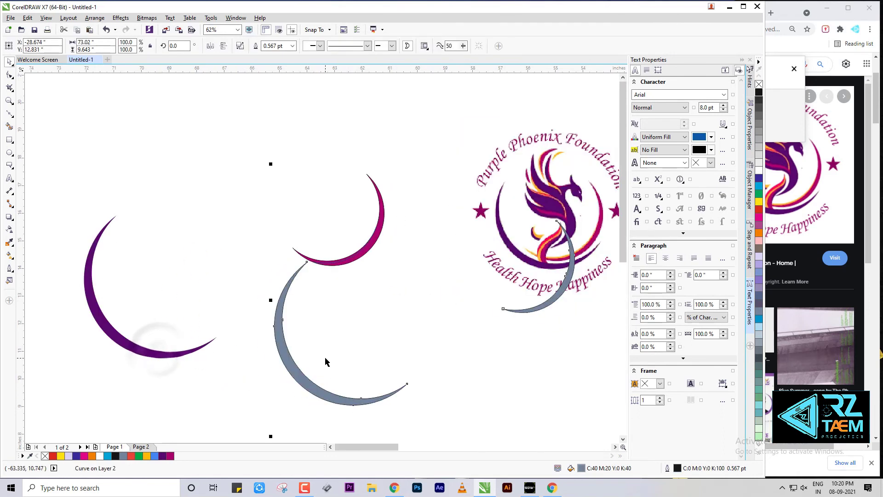
scroll(325, 359, "down", 1)
scroll(347, 279, "down", 2)
left_click_drag(445, 291, 428, 348)
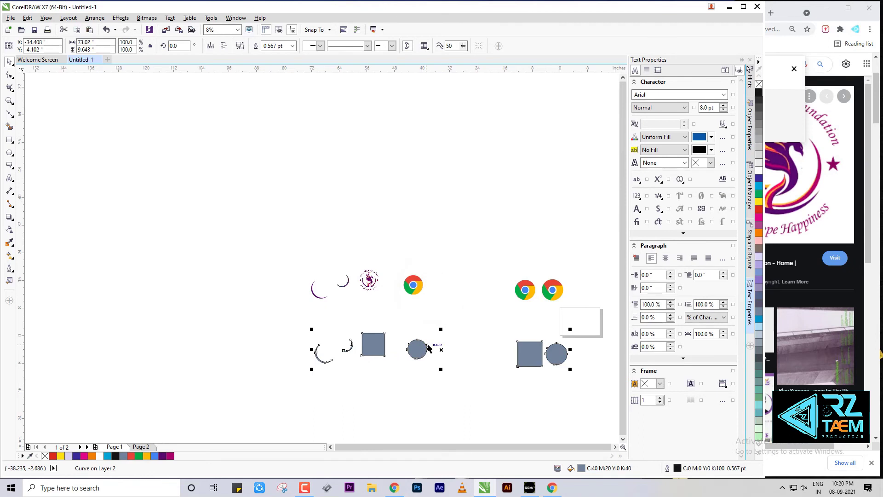
key("ctrl+u")
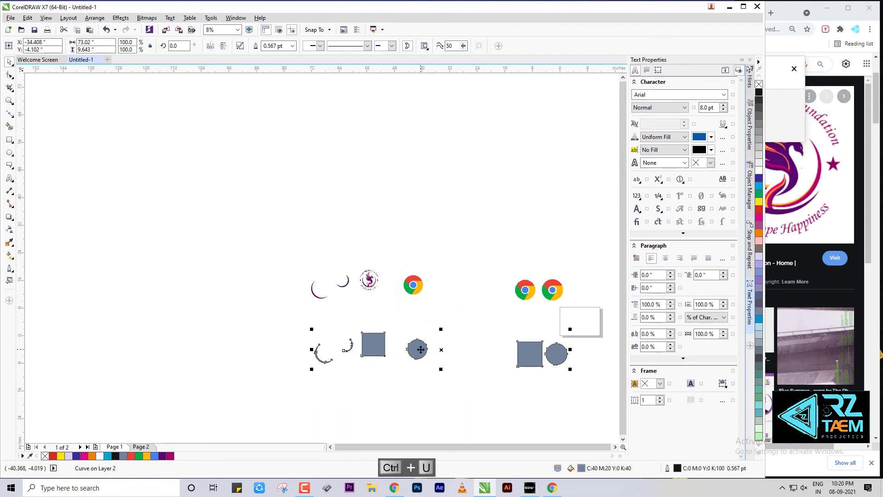
Move the slate-blue Smart Fill shape further below the artwork and delete it
left_click_drag(422, 351, 415, 375)
left_click(460, 348)
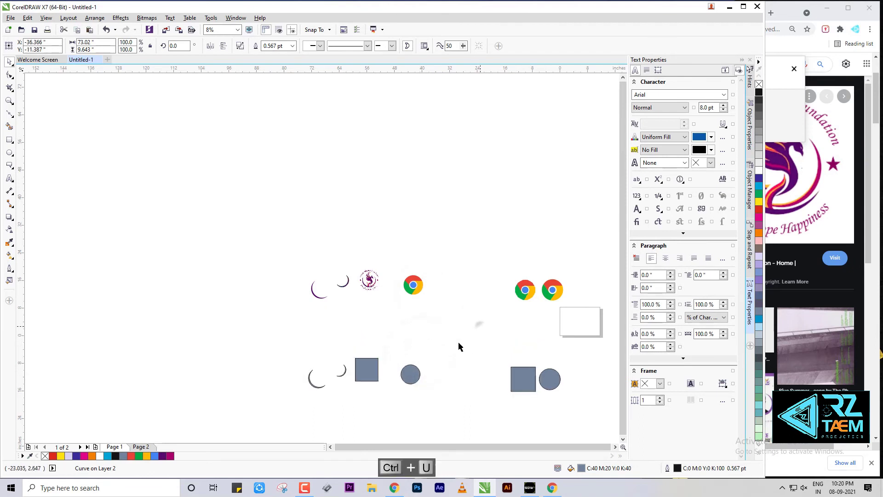
scroll(368, 398, "up", 2)
scroll(369, 384, "down", 2)
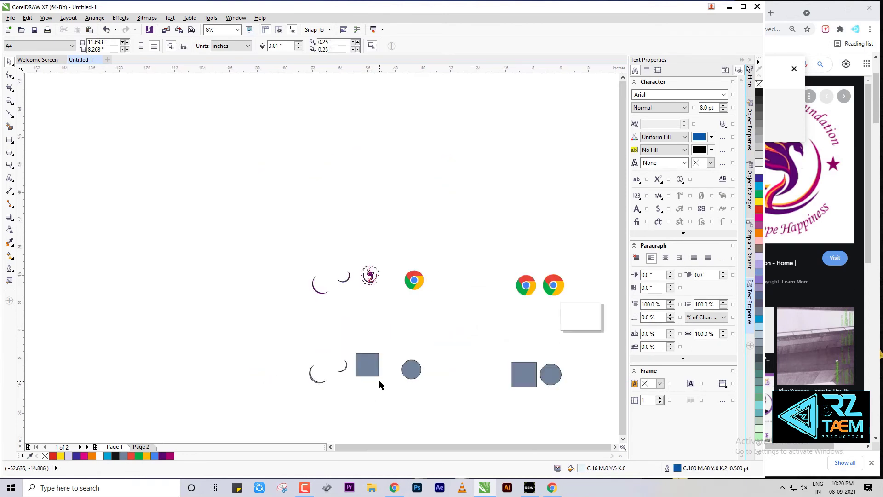
left_click(406, 373)
key("Delete")
Delete the blue curve that runs across the magenta crescent
scroll(340, 283, "up", 5)
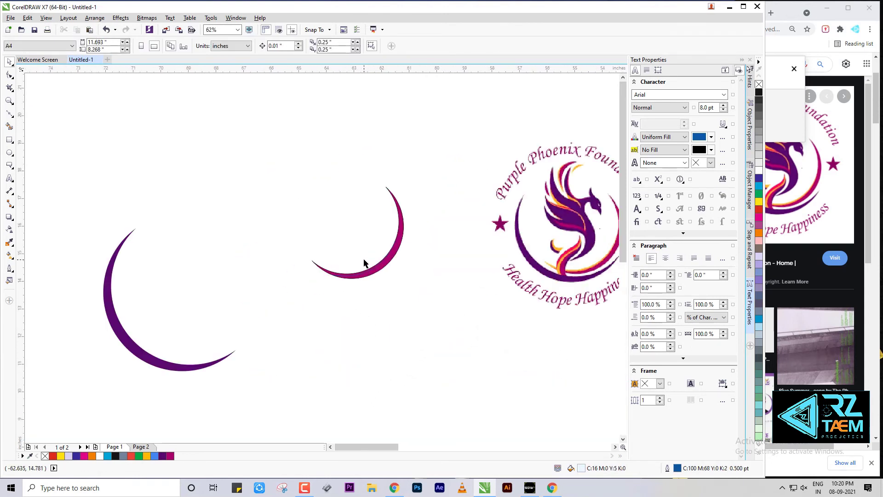
scroll(356, 257, "up", 1)
scroll(349, 287, "down", 1)
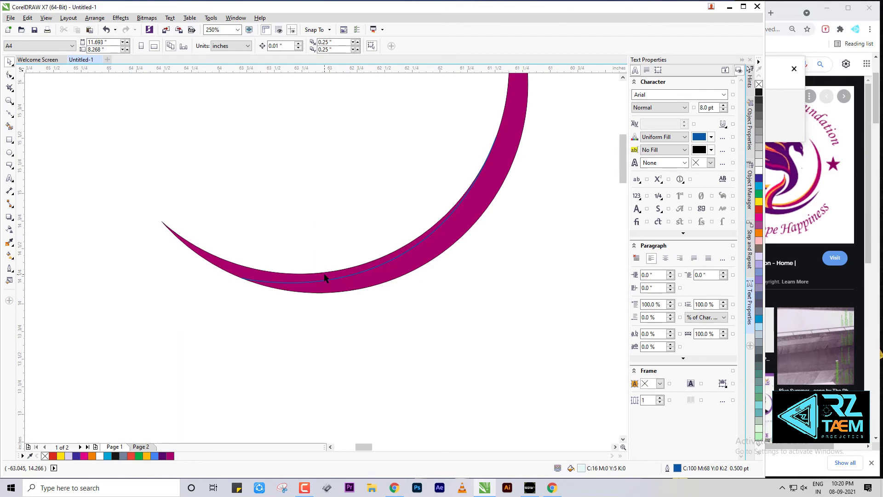
scroll(324, 272, "up", 1)
scroll(327, 285, "down", 1)
scroll(332, 298, "down", 1)
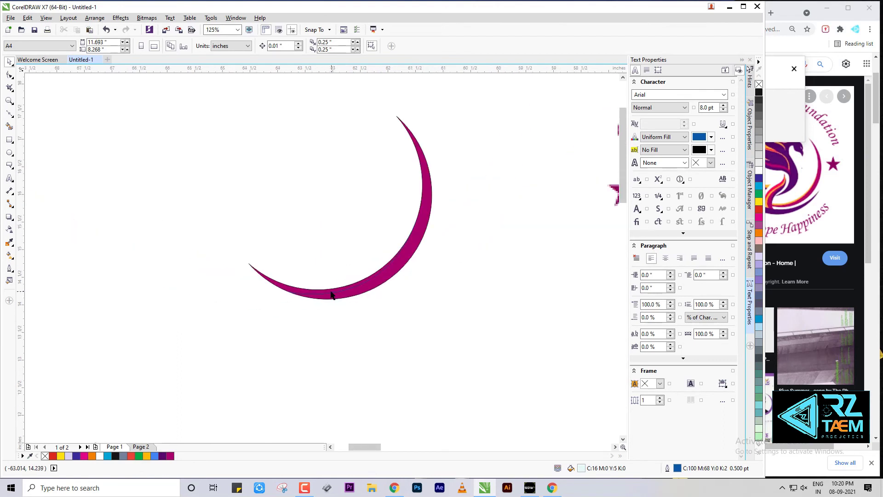
scroll(328, 295, "up", 1)
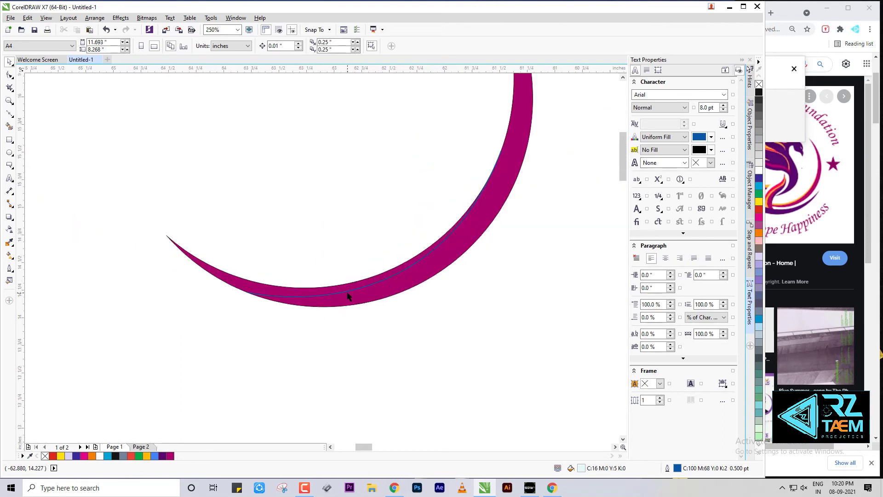
scroll(348, 296, "down", 1)
scroll(374, 300, "up", 1)
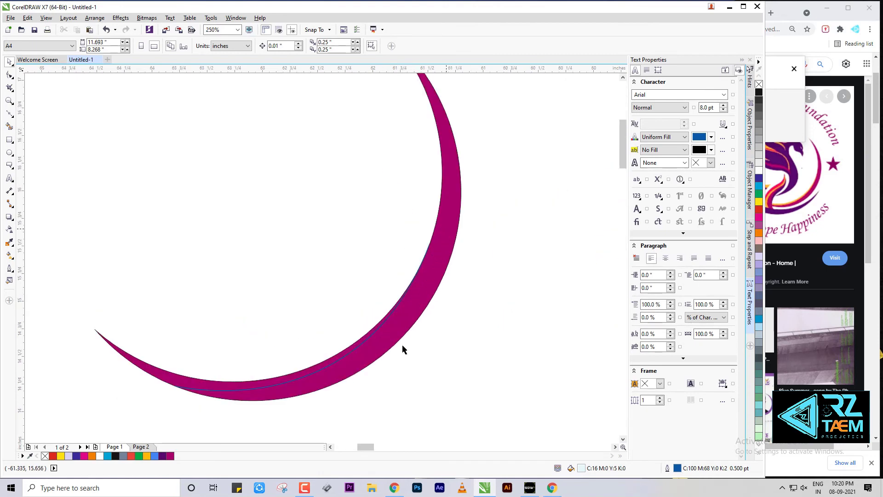
left_click(336, 361)
key("Escape")
Reshape a duplicate of the magenta crescent, adding nodes on its lower outer and right inner edges and deleting the left tip and lower inner nodes
left_click(426, 283)
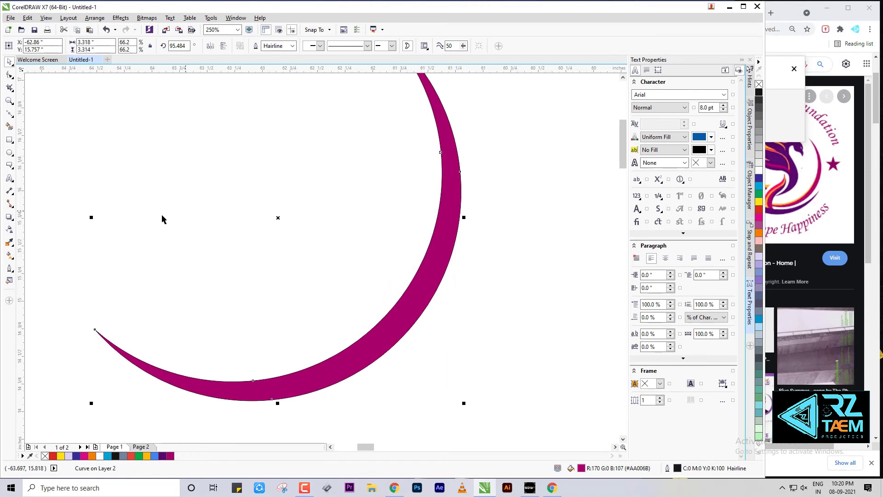
left_click(10, 113)
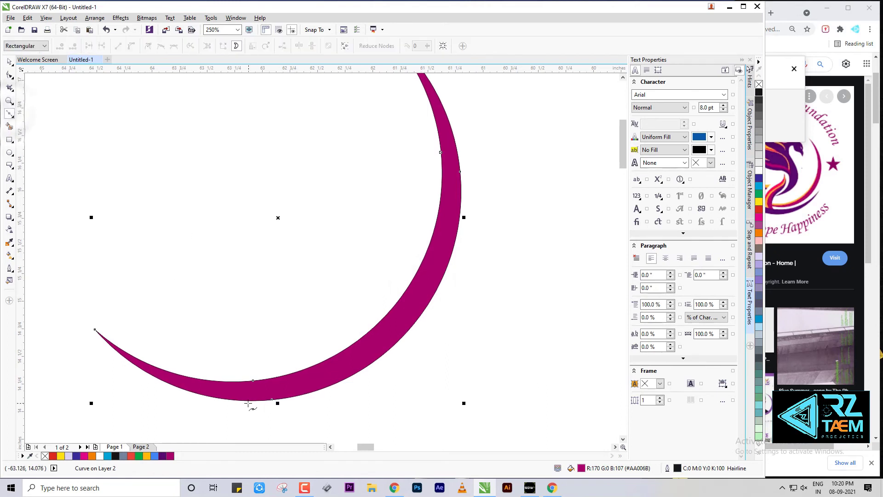
left_click(9, 75)
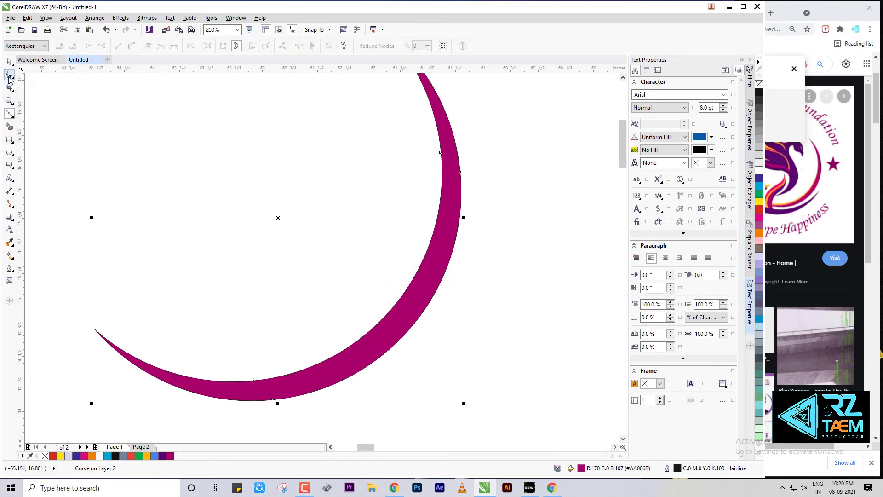
double_click(209, 395)
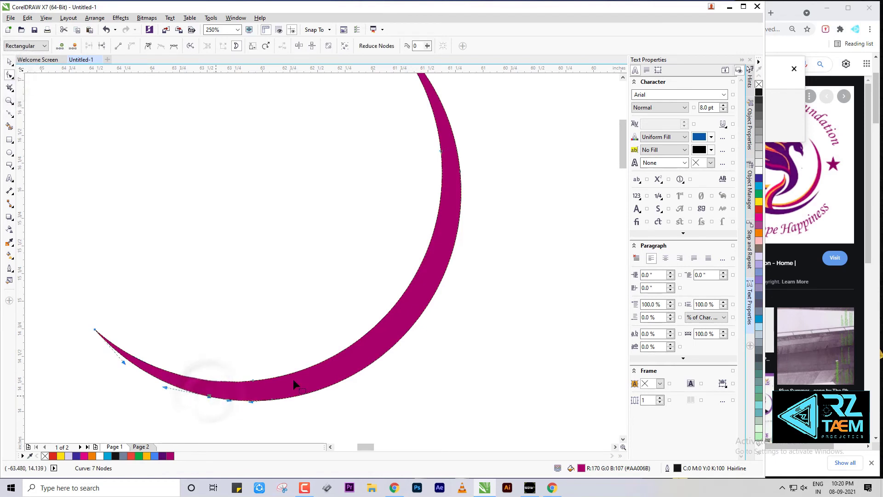
double_click(432, 236)
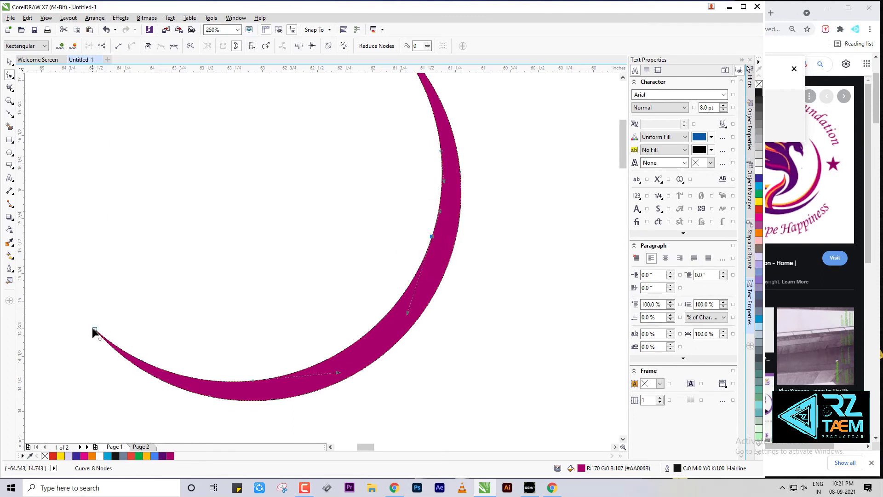
left_click_drag(92, 328, 255, 388)
key("Delete")
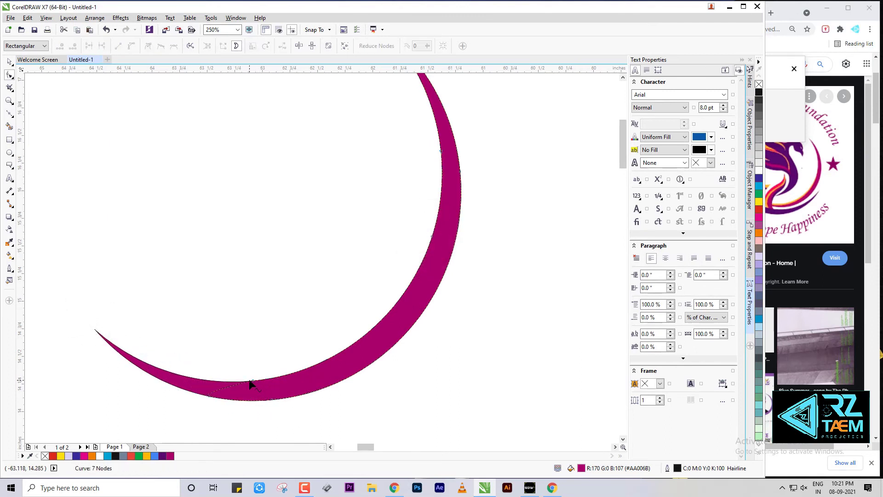
key("Delete")
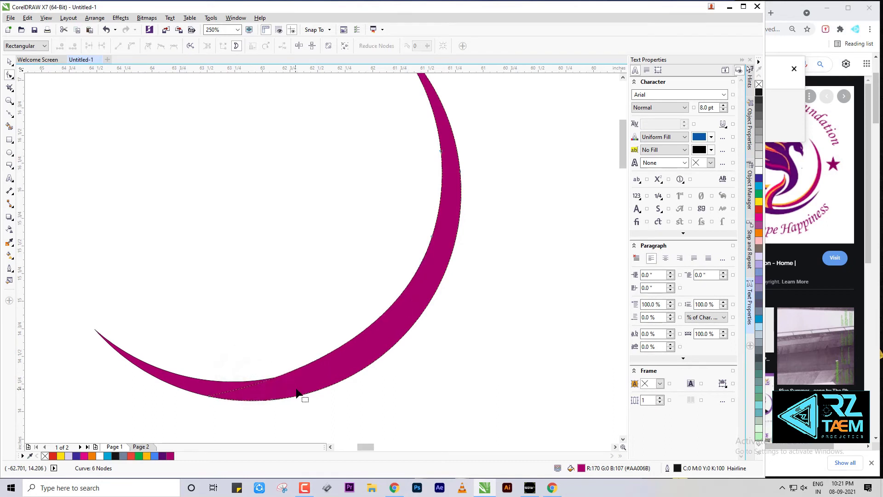
Fill the full crescent beneath the reshaped copy with orange-yellow #FFBA00 and remove its outline
left_click(9, 63)
left_click(150, 248)
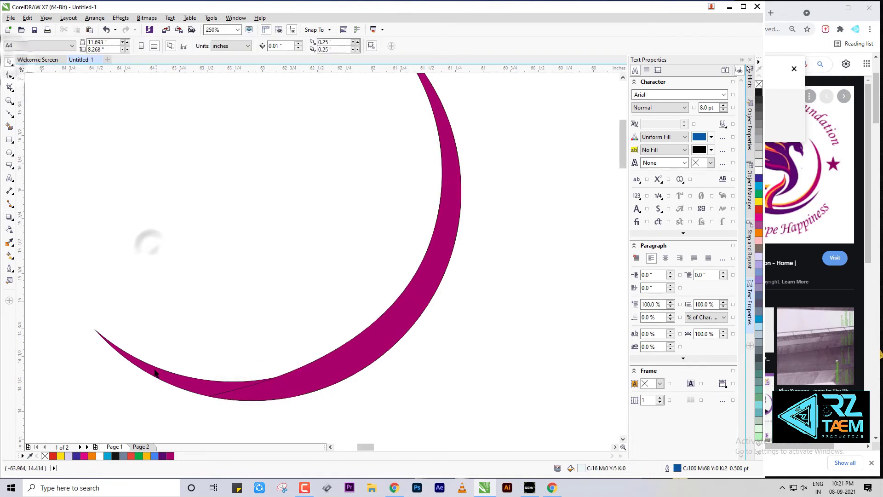
left_click(152, 366)
left_click(59, 456)
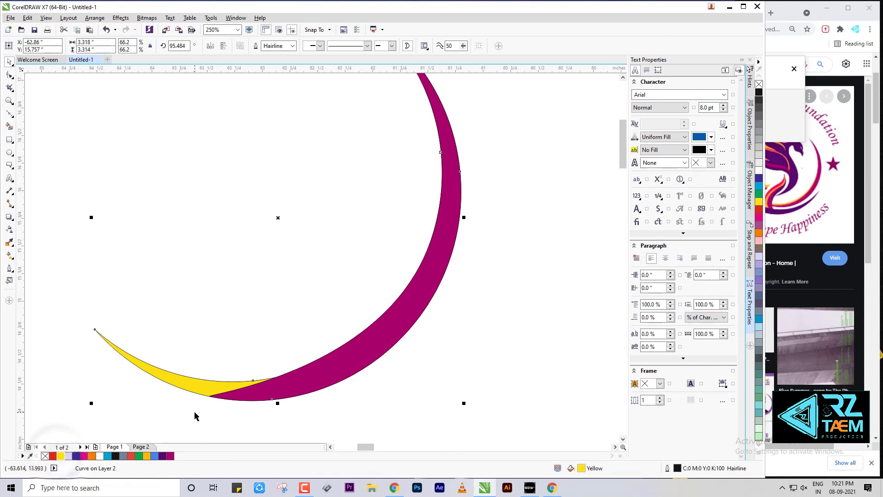
left_click(146, 456)
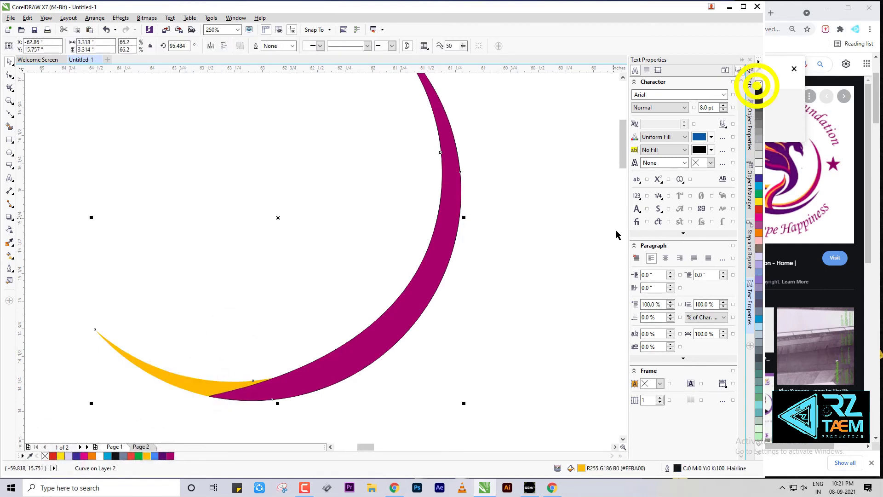
left_click(570, 285)
Bend the magenta crescent's inner edge outward into a smooth curve that exposes a thin orange-yellow band
left_click(329, 372)
key("F10")
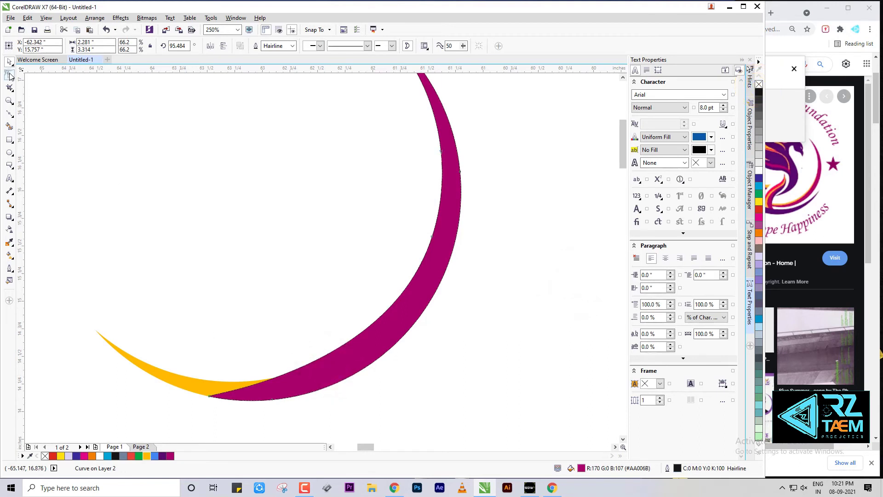
left_click(206, 396)
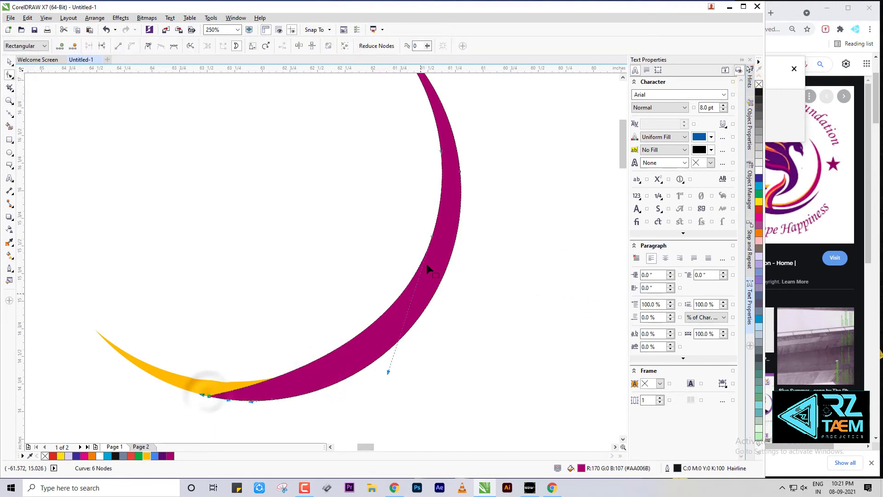
left_click_drag(387, 370, 404, 388)
key("ctrl+z")
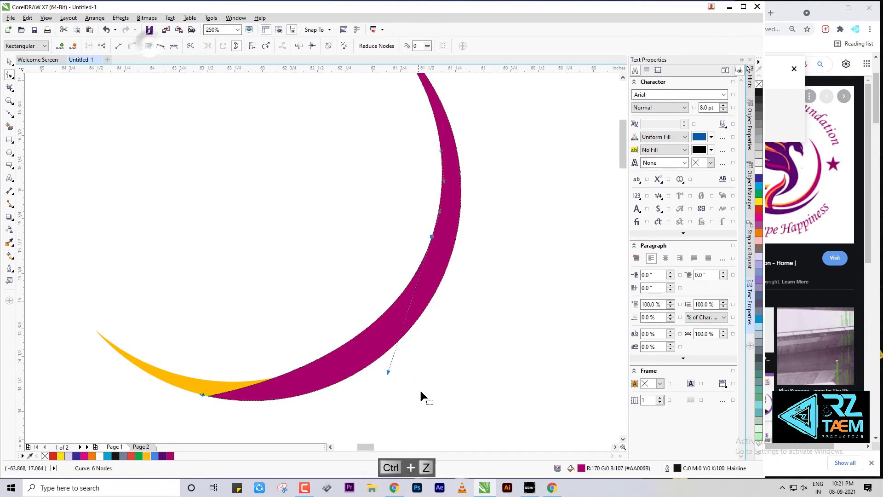
left_click_drag(389, 371, 394, 403)
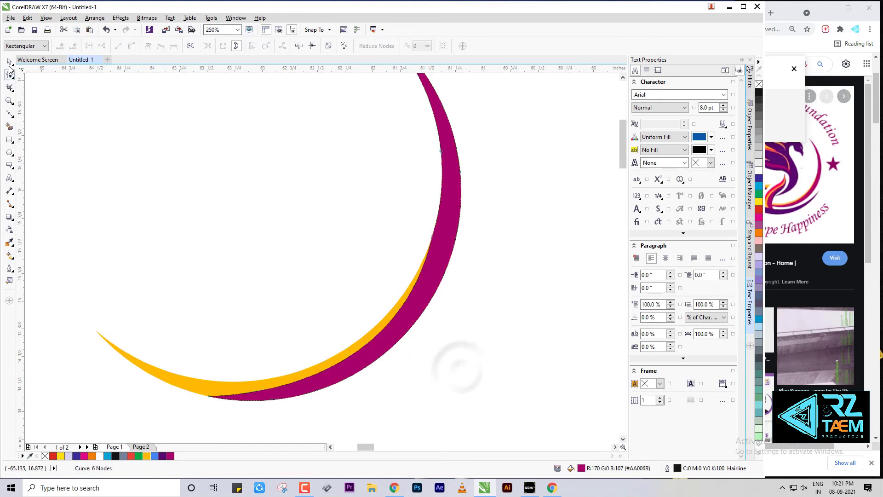
Remove the outline from the reshaped magenta crescent
key("space")
right_click(758, 85)
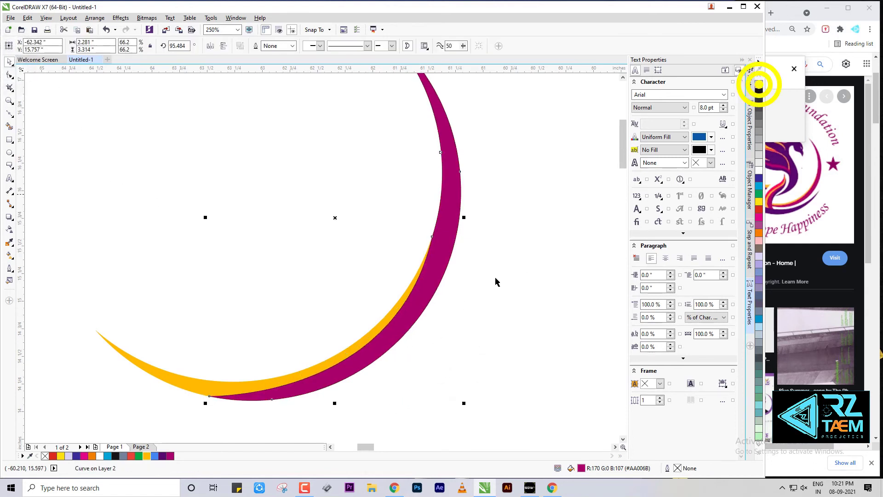
scroll(495, 278, "down", 2)
left_click(542, 296)
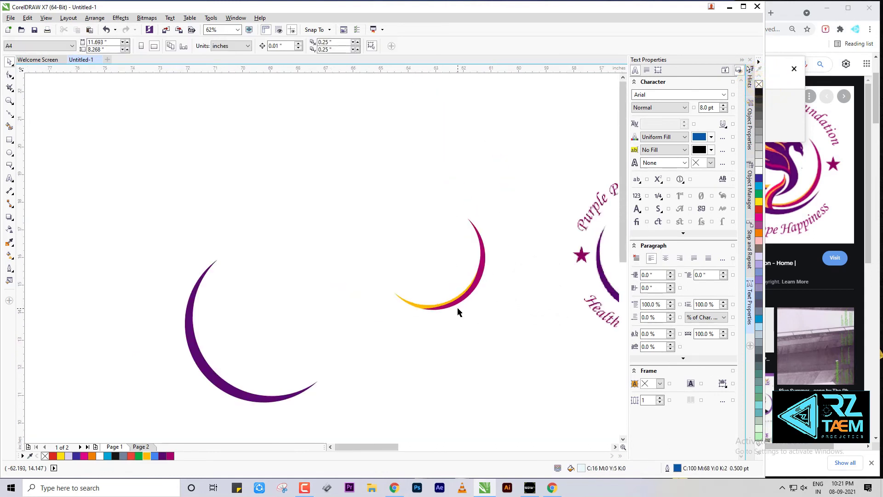
Move the purple crescent back around the magenta and orange-yellow crescents to match the reference logo
scroll(457, 308, "down", 1)
left_click_drag(353, 356, 433, 313)
left_click(454, 362)
scroll(400, 341, "down", 1)
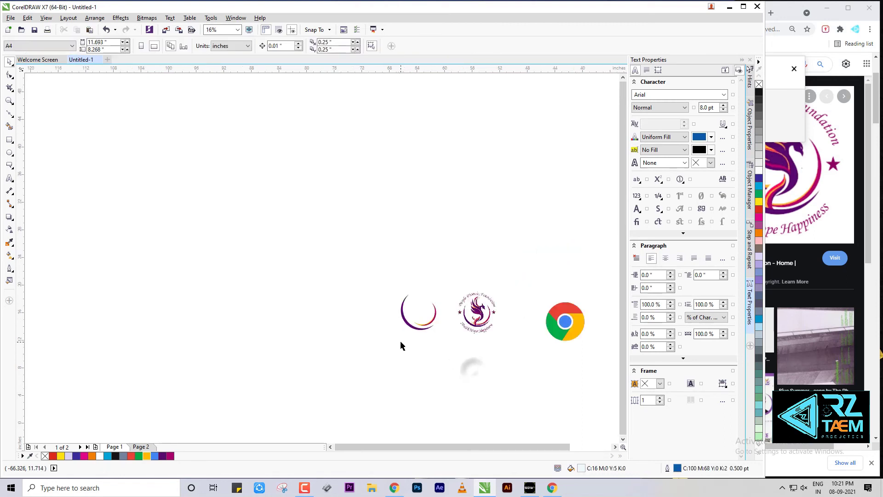
scroll(479, 325, "up", 2)
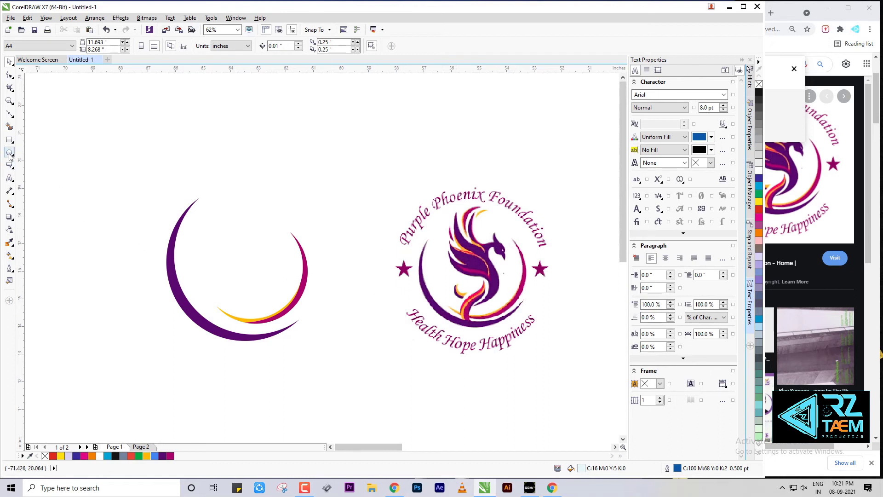
Draw a five-pointed star about 0.71 by 0.68 inches, fill it magenta #AA006B, and place a copy on the other side of the crescents
left_click(11, 168)
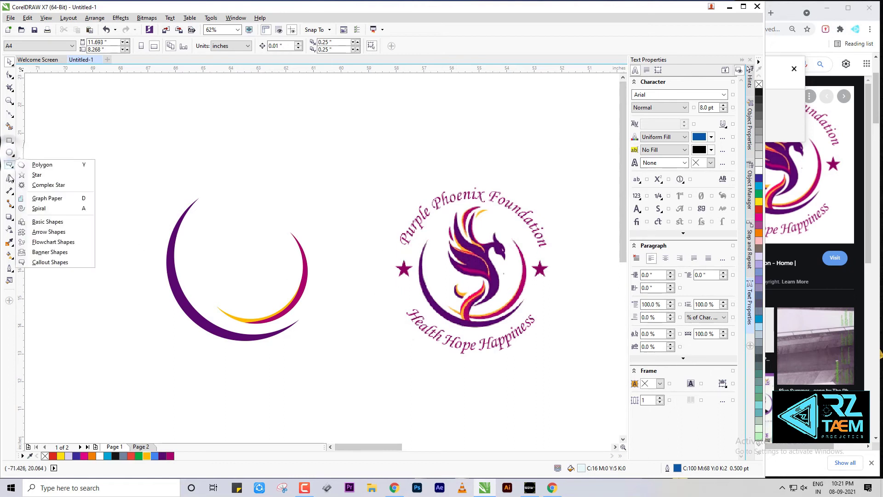
left_click(41, 175)
left_click_drag(112, 223, 396, 267)
key("ctrl+shift")
key("ctrl+shift")
key("ctrl+shift")
left_click(10, 62)
left_click(170, 455)
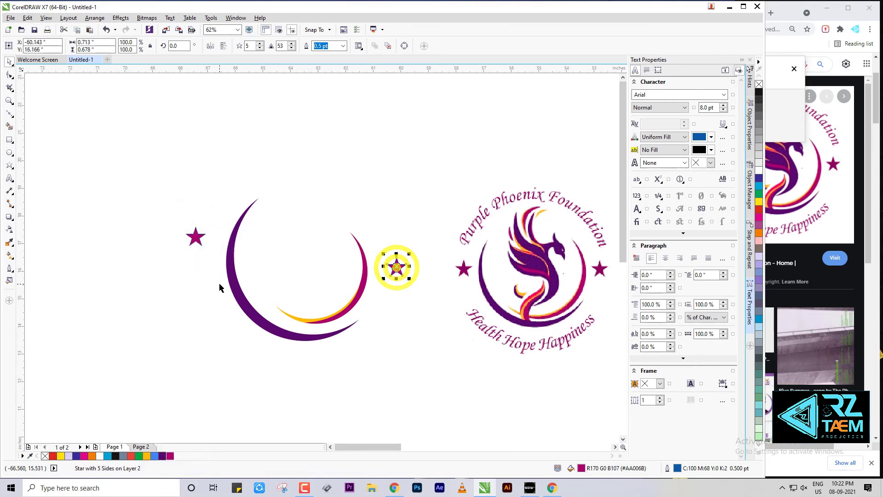
Bring the left star closer to the purple crescent, align the two stars level with each other, and shift the pair slightly down
left_click_drag(196, 238, 200, 260)
left_click_drag(158, 238, 418, 282)
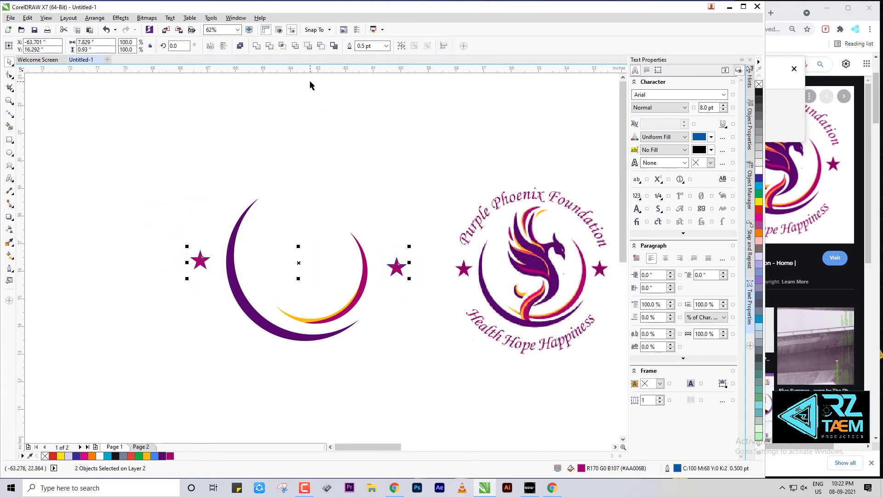
key("e")
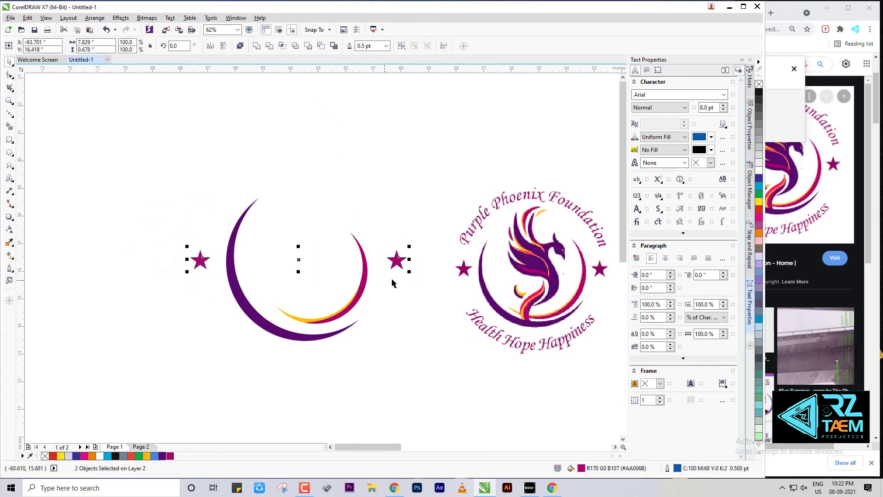
left_click_drag(299, 261, 300, 268)
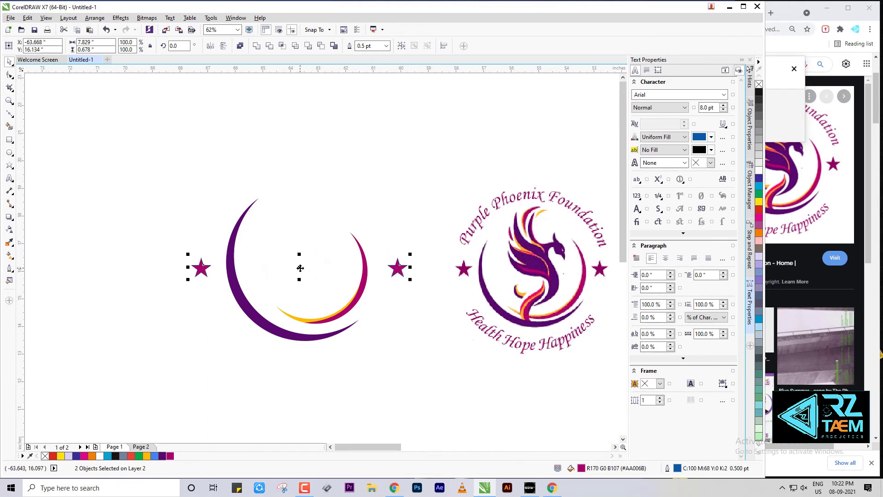
left_click(365, 317)
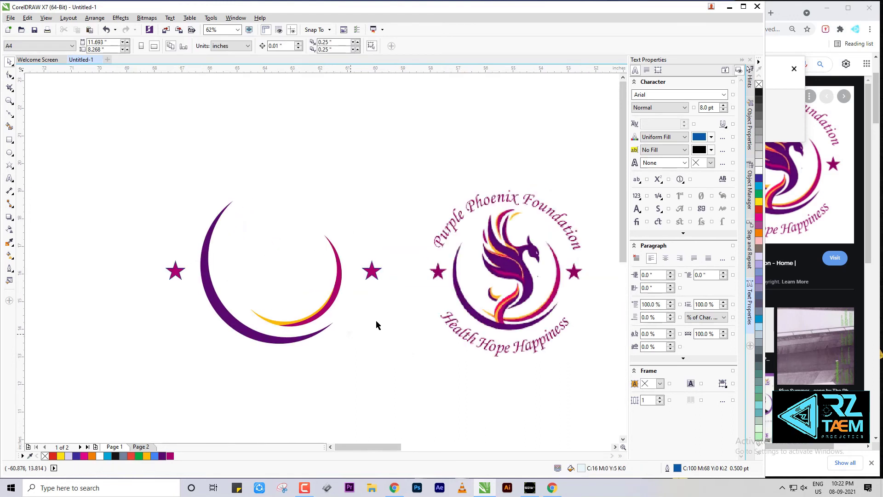
Draw a circle about 9.05 inches in diameter centred on the crescents, enclosing both stars, and send it to the back
scroll(472, 211, "down", 1)
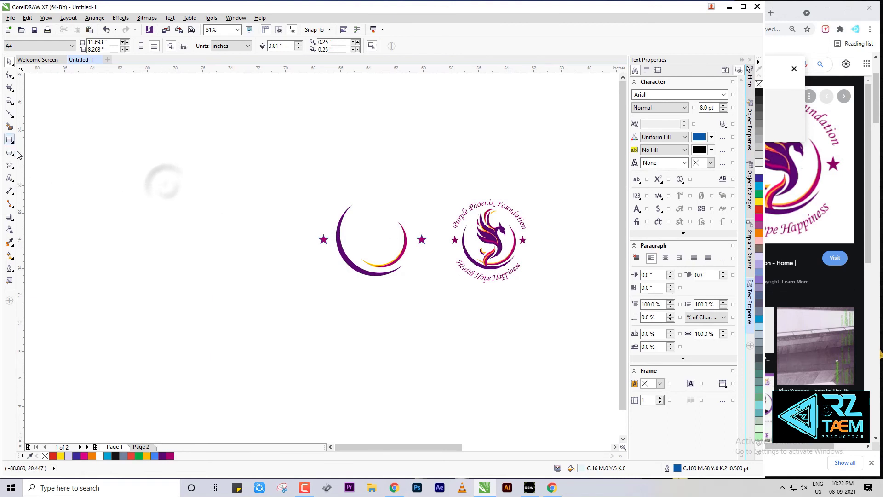
key("F7")
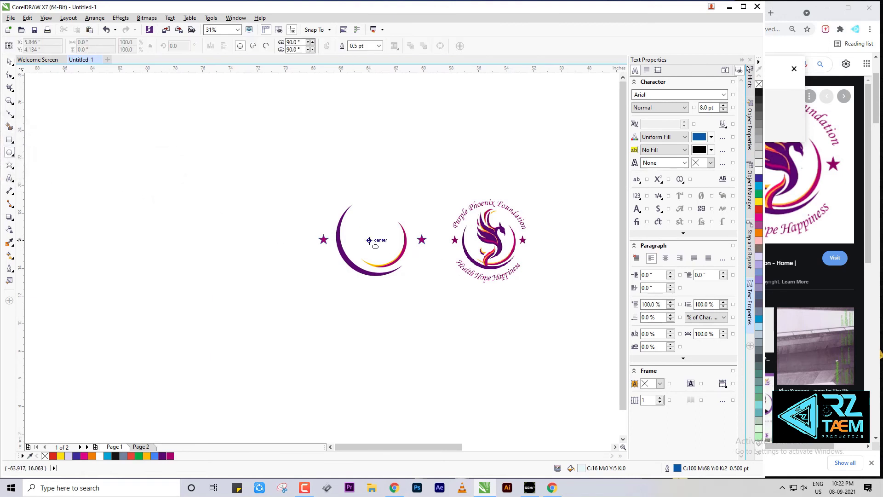
mouse_move(369, 240)
left_mouse_down()
mouse_move(430, 280)
mouse_move(440, 304)
mouse_move(432, 283)
left_mouse_up()
key("shift")
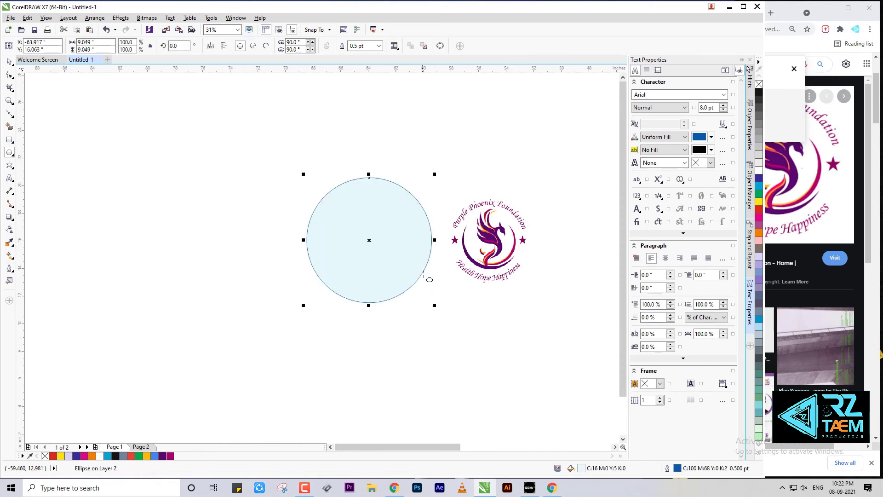
key("shift+Page_Down")
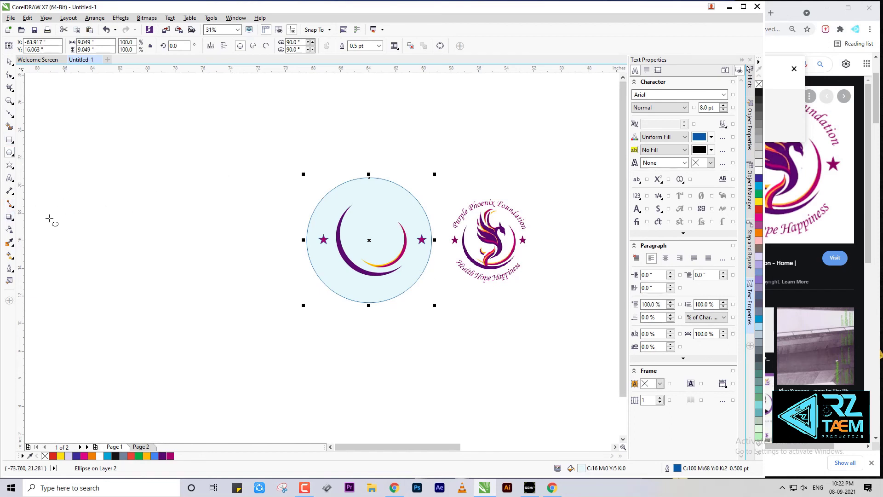
Start a line of text attached to the upper edge of the circle
left_click(9, 178)
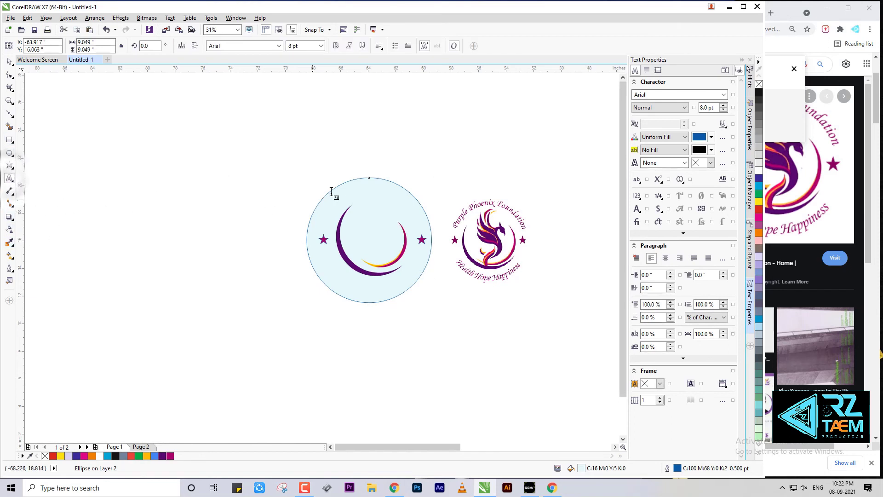
scroll(346, 183, "up", 2)
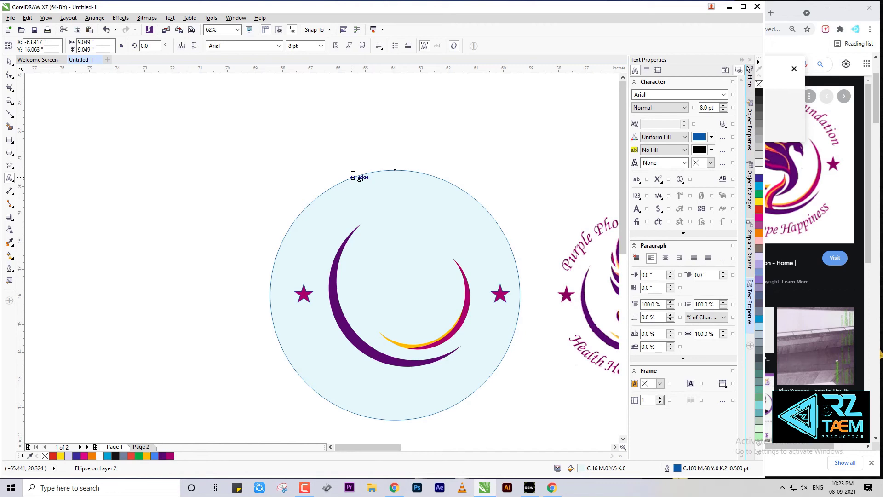
left_click(352, 177)
scroll(336, 227, "down", 1)
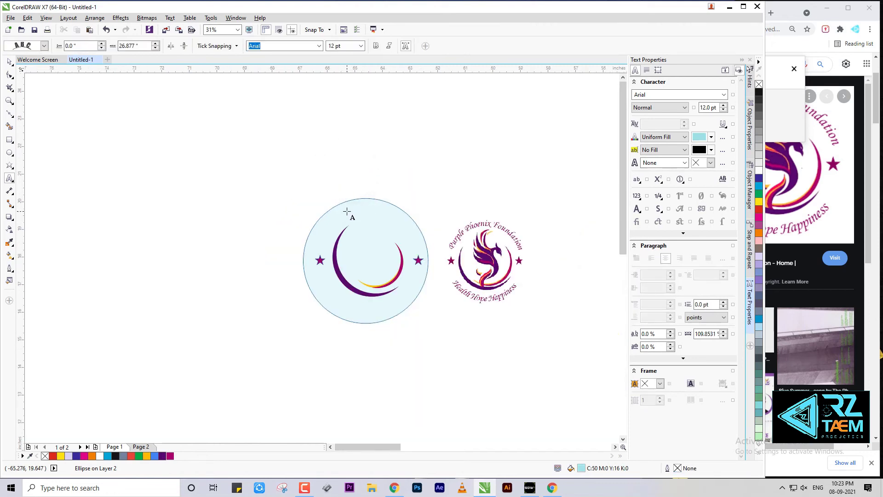
scroll(347, 211, "up", 1)
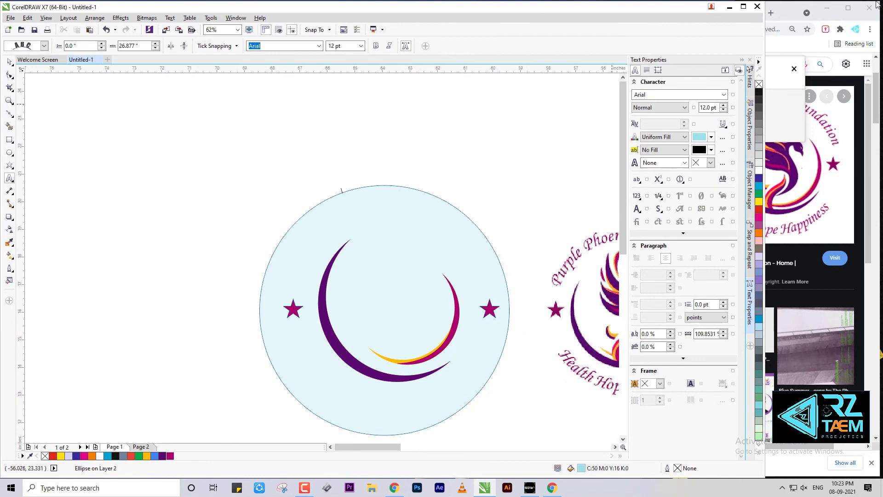
Switch to Chrome, dismiss the image search box and copy the search phrase PURPOLE PHEONIX FOUNDATION
left_click(810, 7)
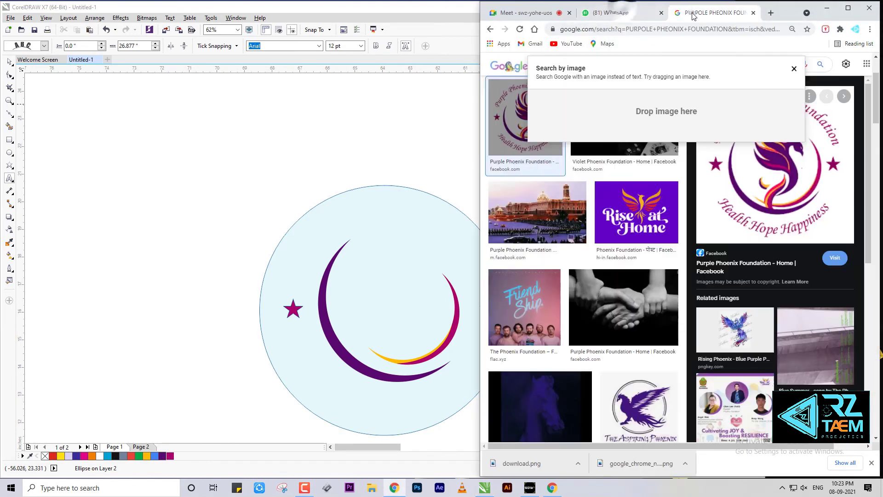
left_click(793, 69)
triple_click(696, 59)
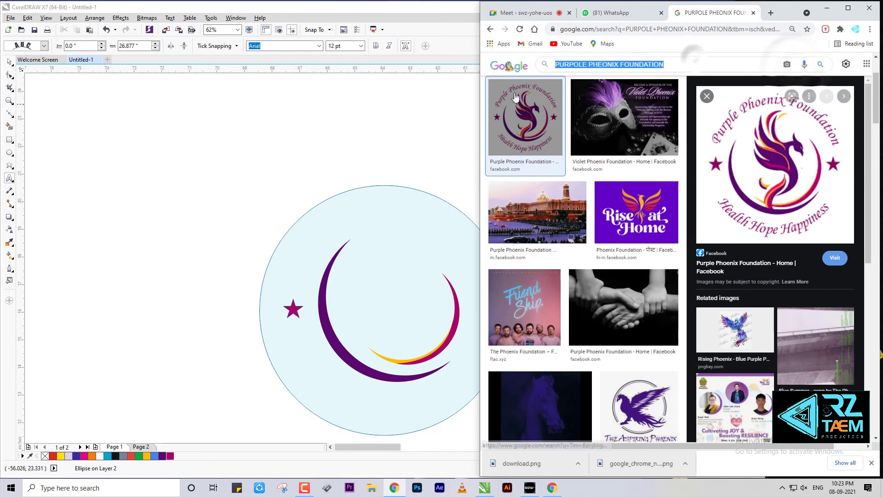
key("ctrl+c")
Back in CorelDRAW, paste the copied phrase along the circle's upper edge and fill the text with purple #5A086C
left_click(410, 132)
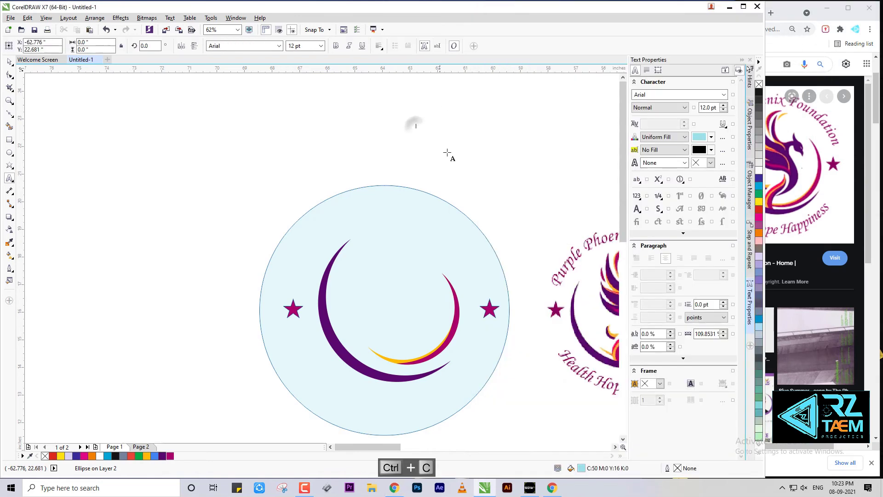
left_click(357, 188)
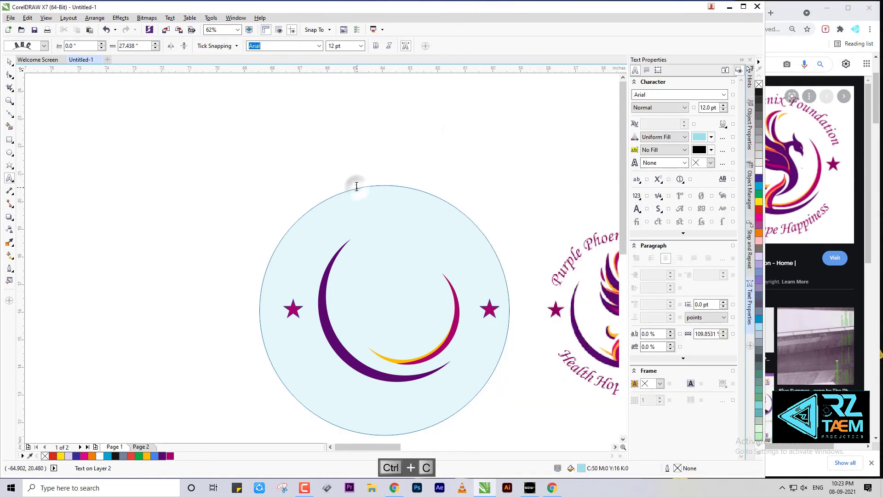
key("ctrl+v")
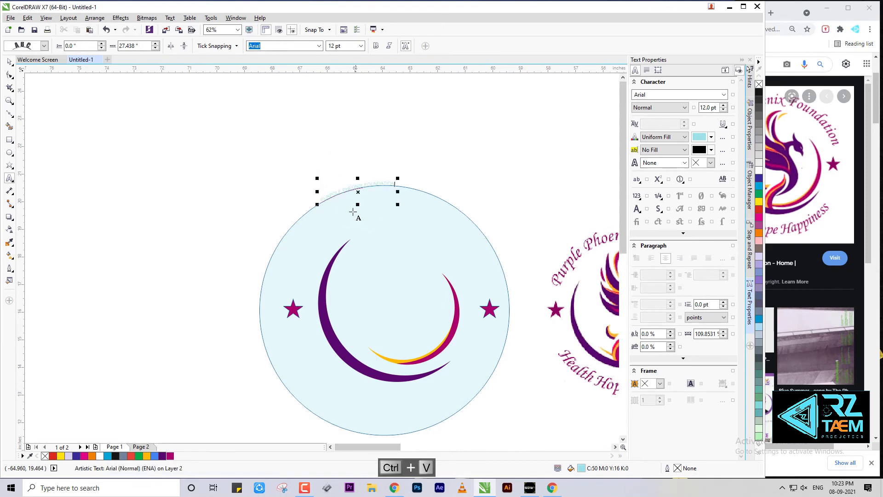
left_click(10, 63)
left_click(162, 456)
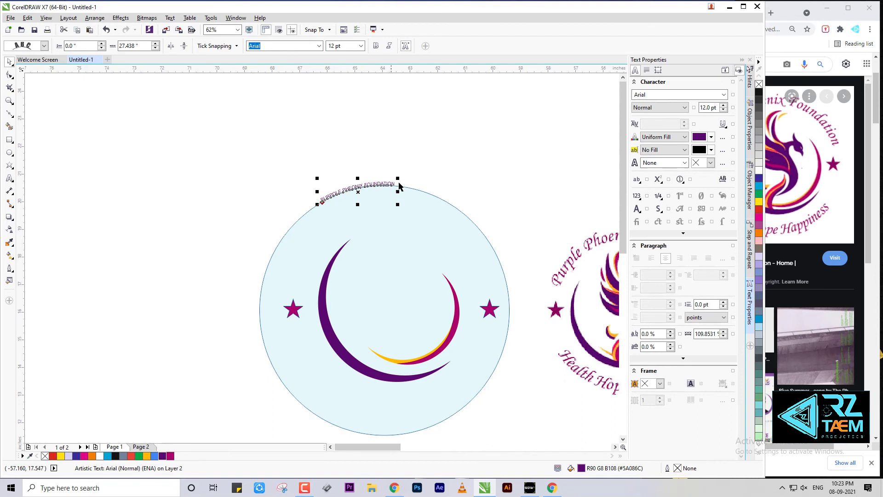
Change the font of the curved foundation text to BlackChancery
left_click(319, 47)
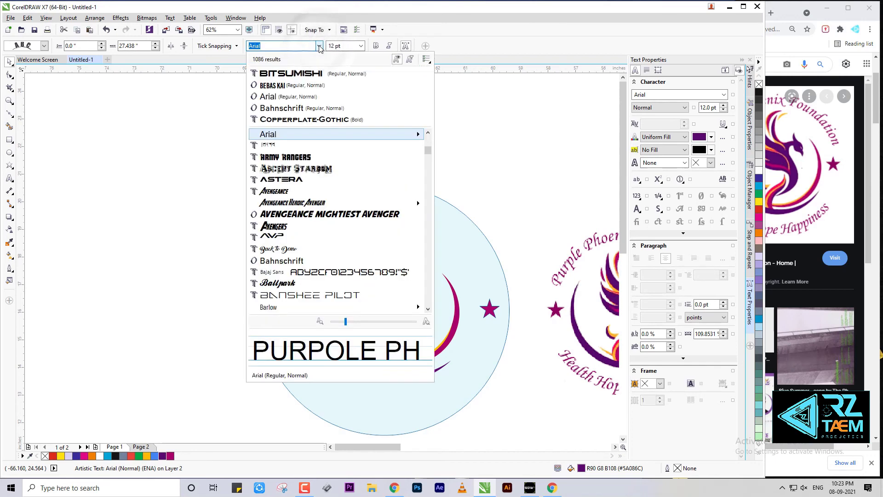
scroll(317, 154, "down", 10)
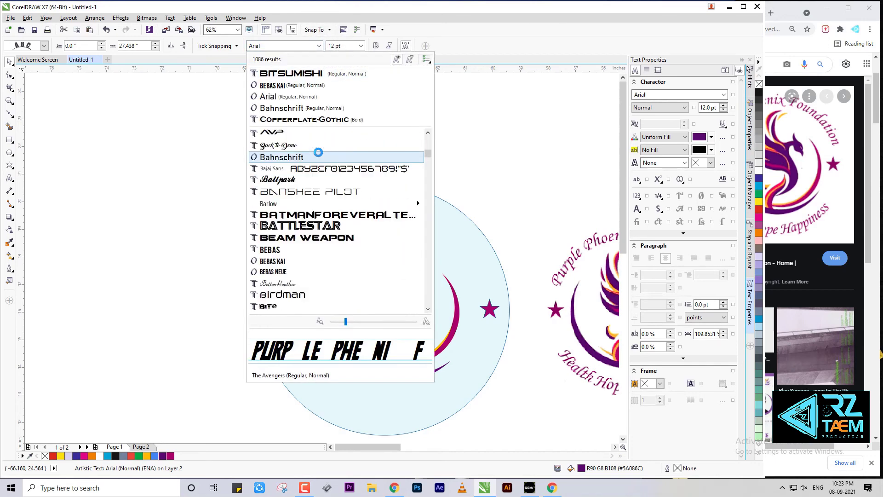
left_click(304, 192)
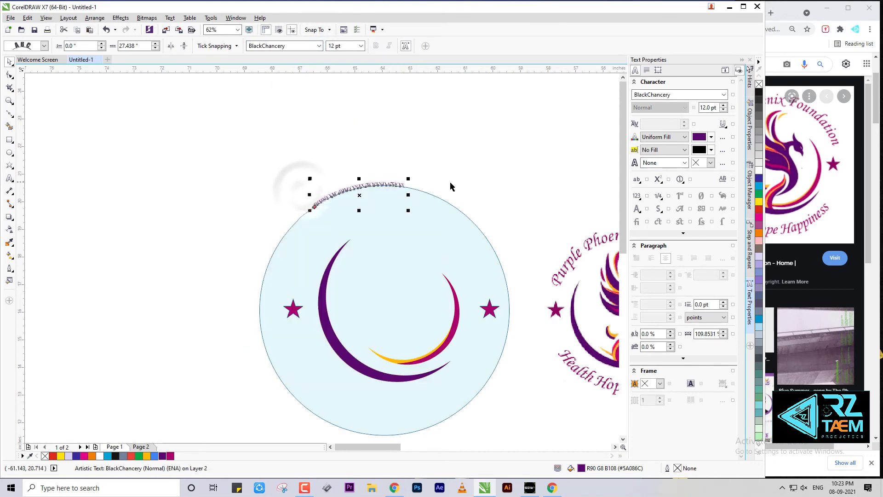
scroll(358, 188, "up", 2)
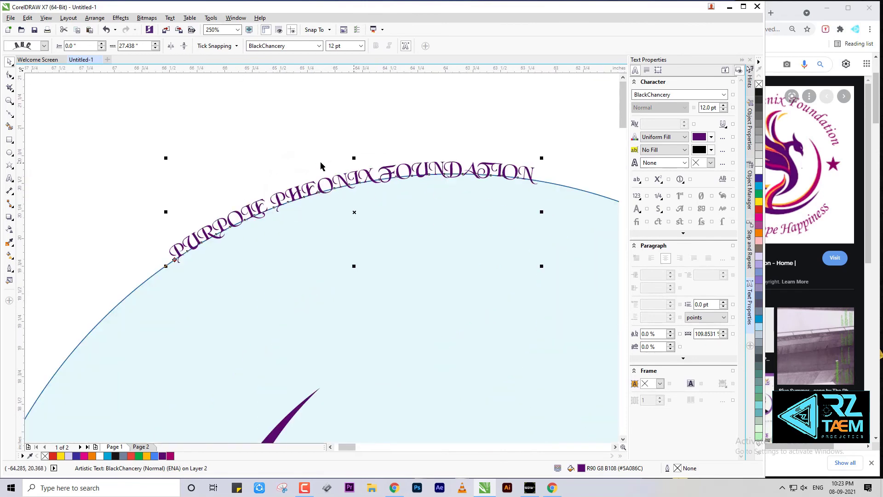
Set the size of the curved foundation text to 36 pt
scroll(282, 138, "down", 2)
left_click(361, 46)
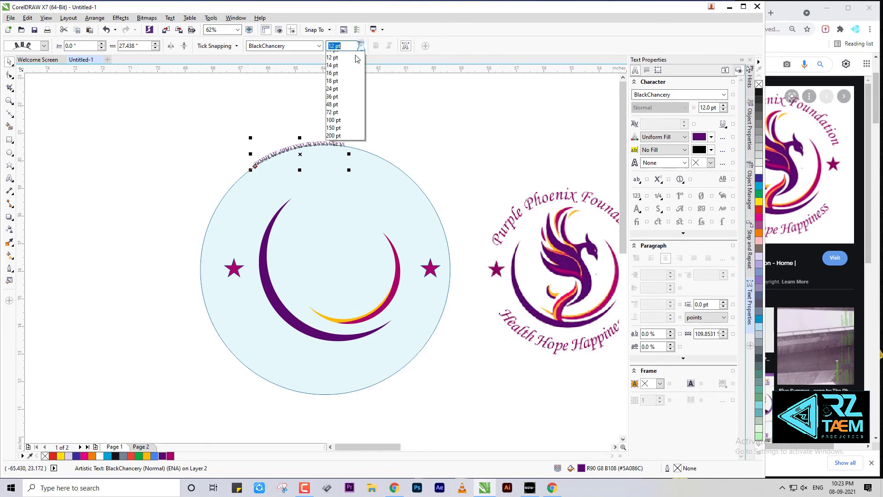
left_click(334, 156)
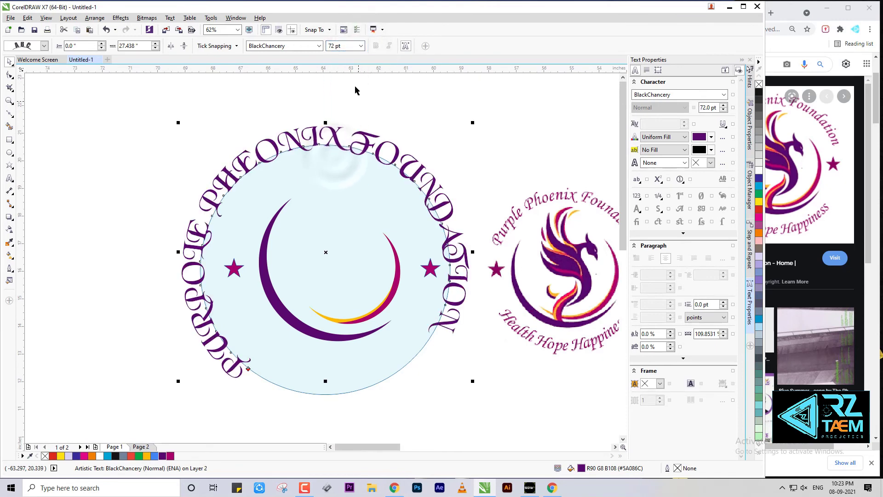
left_click(360, 46)
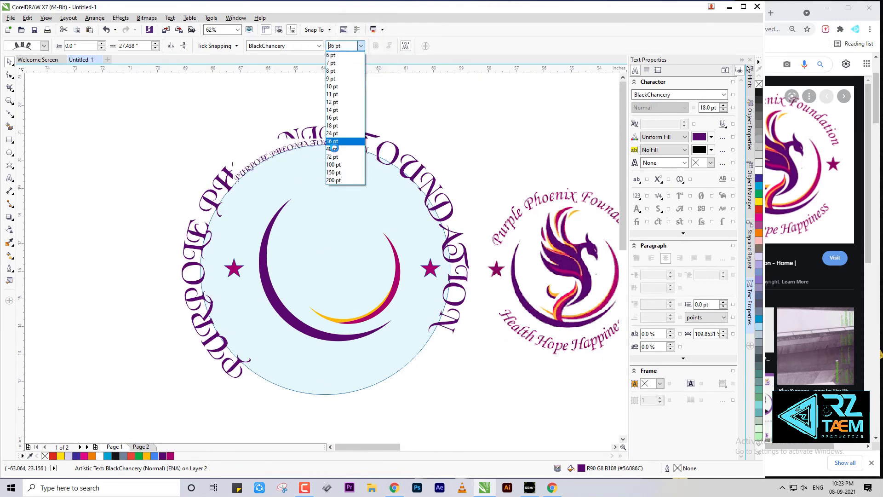
left_click(335, 142)
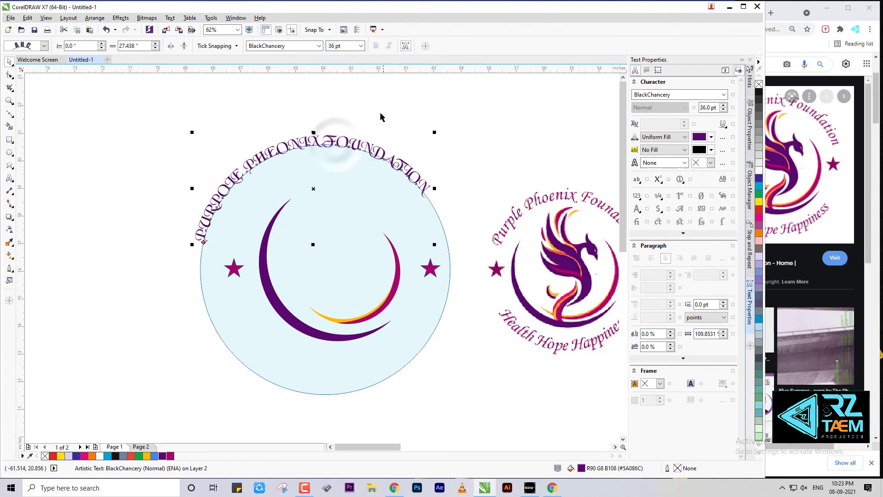
Change the curved foundation text to Title Case
left_click(171, 18)
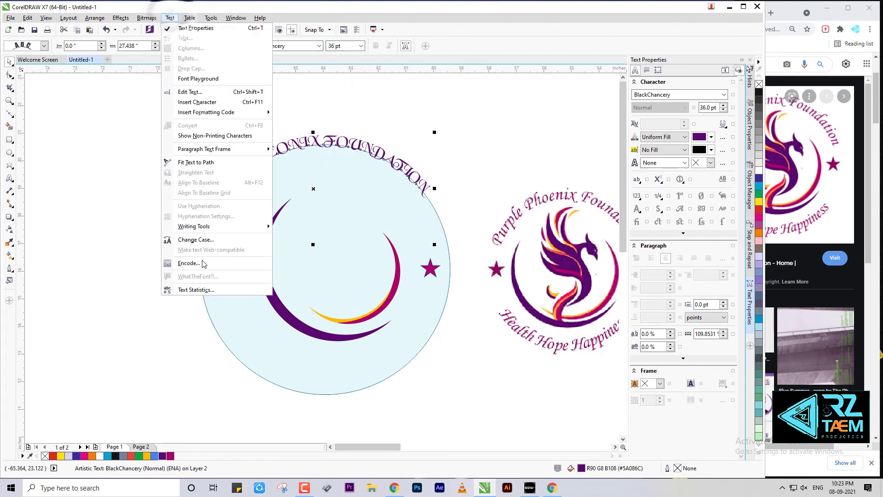
left_click(204, 239)
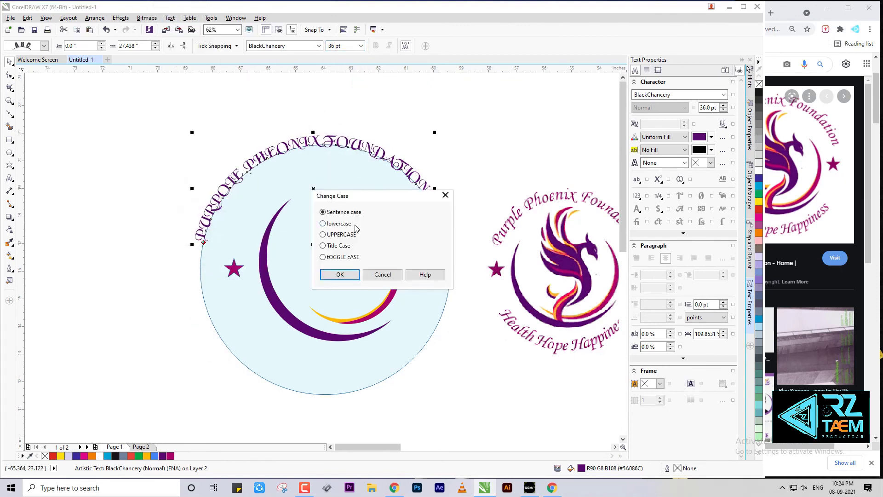
left_click(369, 245)
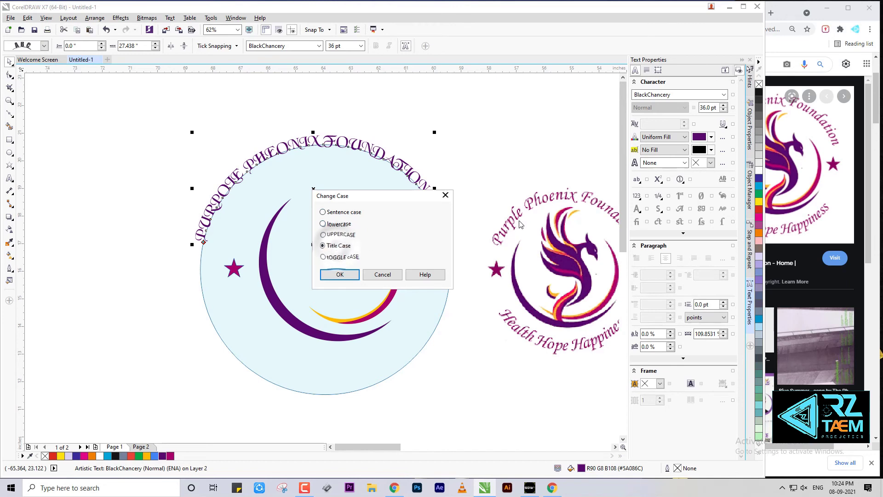
left_click(340, 274)
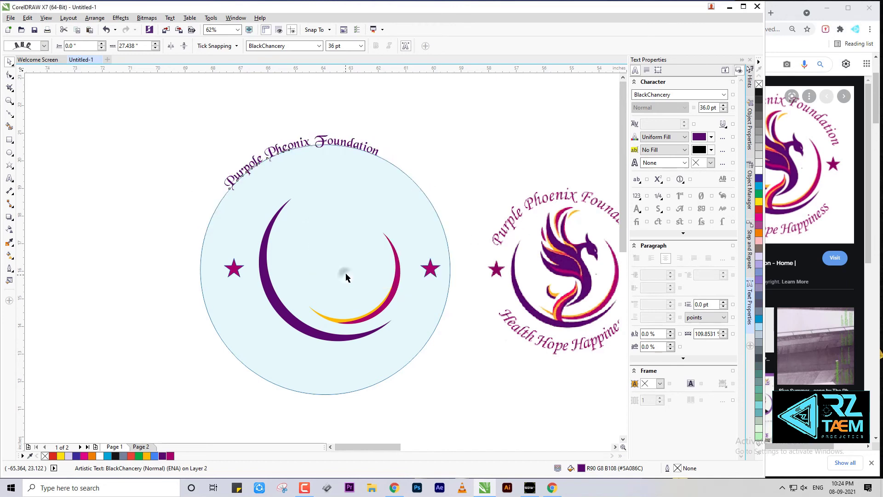
left_click(455, 158)
left_click(368, 143)
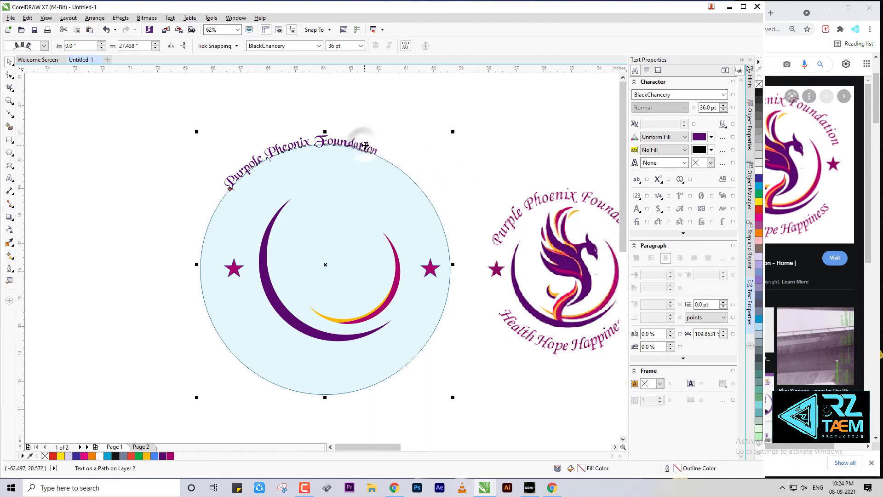
left_click(419, 108)
left_click(317, 147)
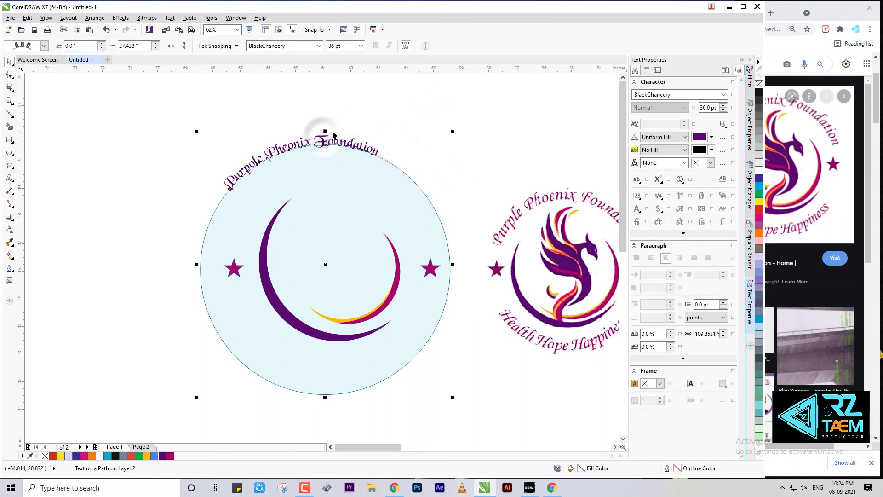
left_click(356, 97)
left_click(224, 225)
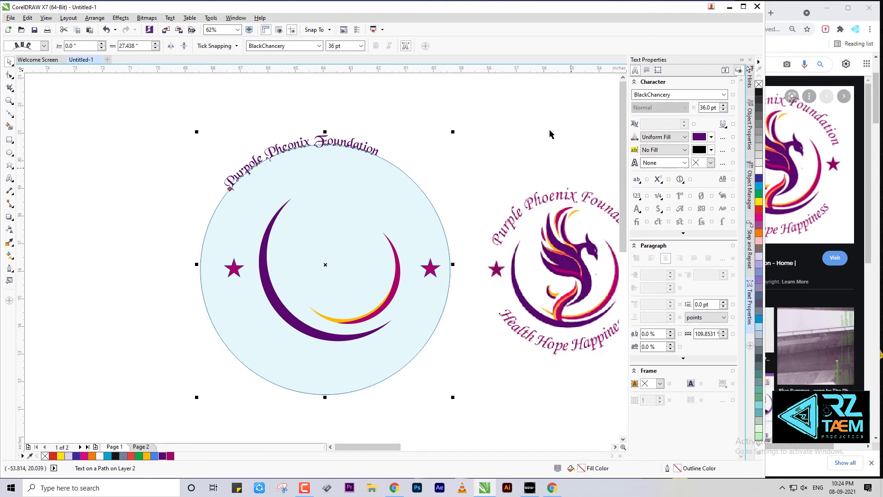
left_click_drag(359, 205, 402, 277)
key("ctrl+z")
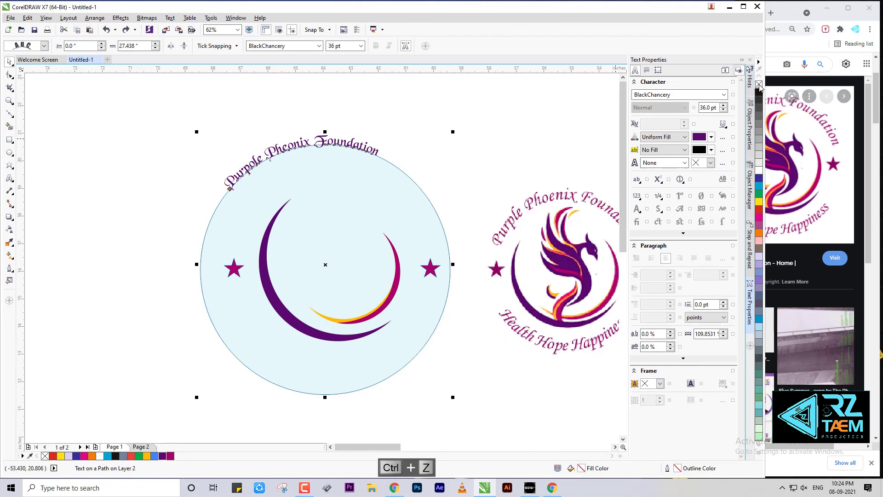
left_click(759, 85)
key("ctrl+z")
Remove the outline from the circle that carries the text while keeping its light blue fill
left_click(434, 201)
left_click(435, 202)
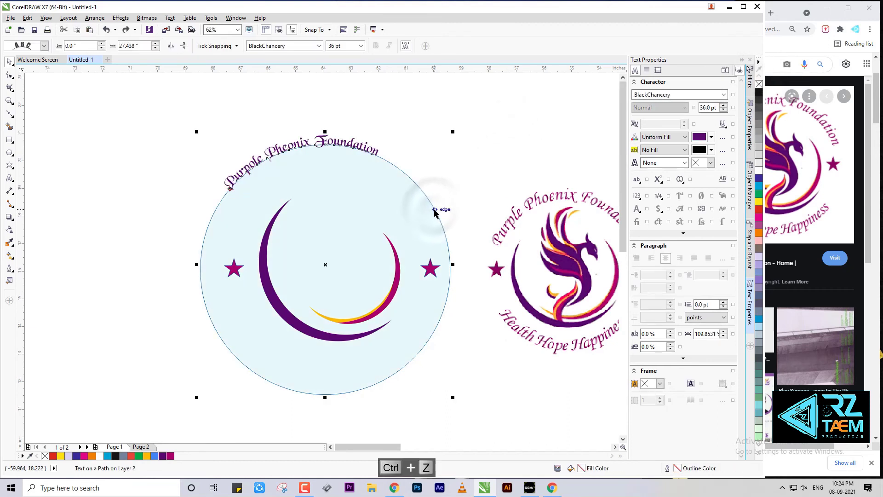
right_click(758, 85)
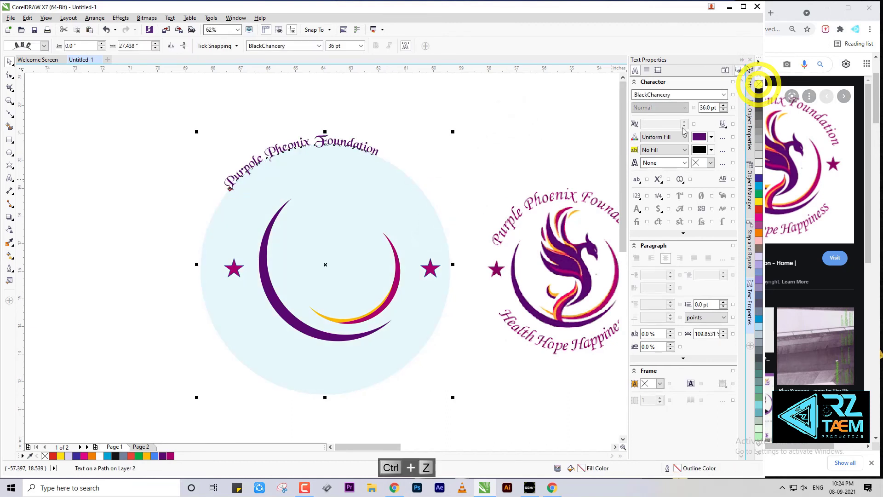
left_click(759, 85)
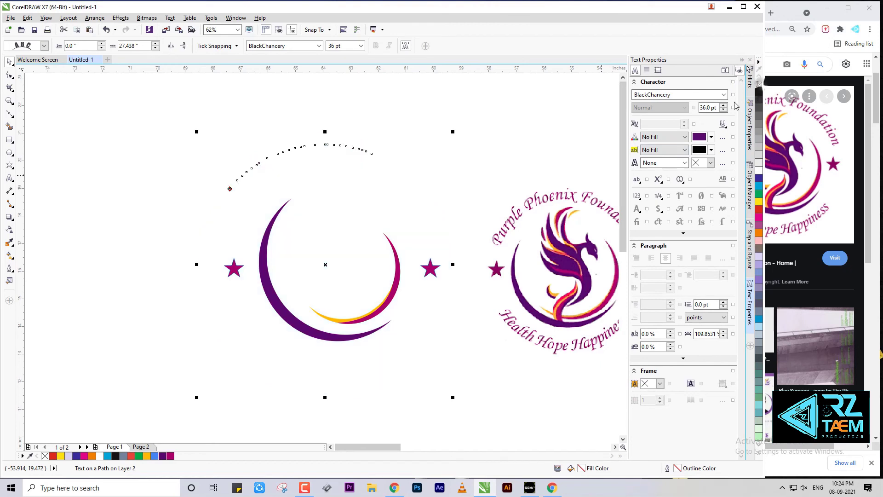
key("ctrl+z")
Try to select the light blue circle separately from the text attached to it
left_click(218, 206)
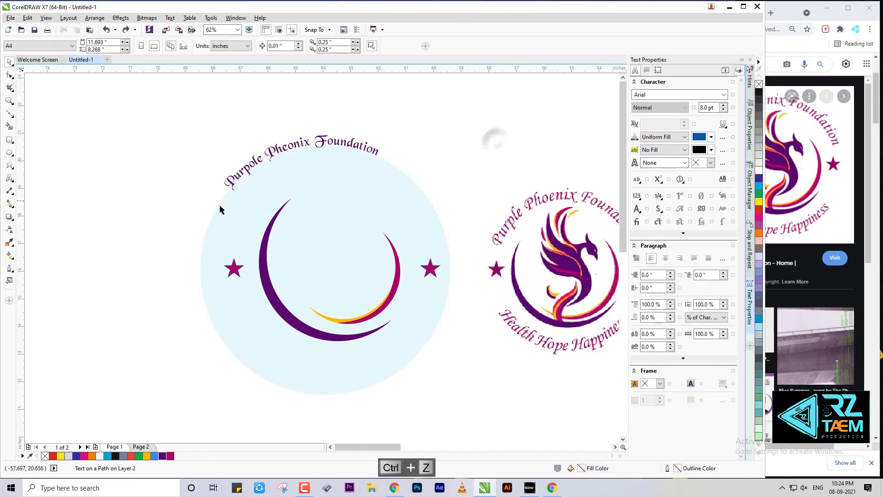
scroll(217, 206, "up", 4)
scroll(243, 195, "down", 4)
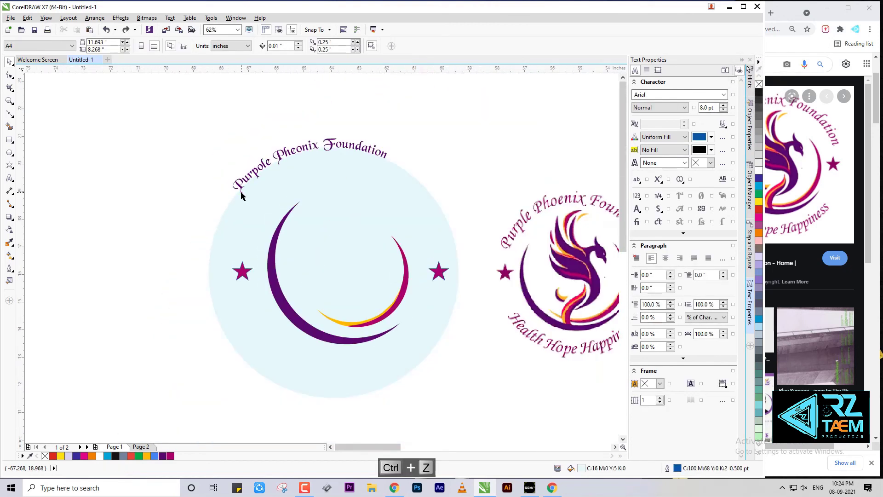
scroll(237, 217, "up", 2)
left_click(226, 215)
scroll(227, 214, "down", 2)
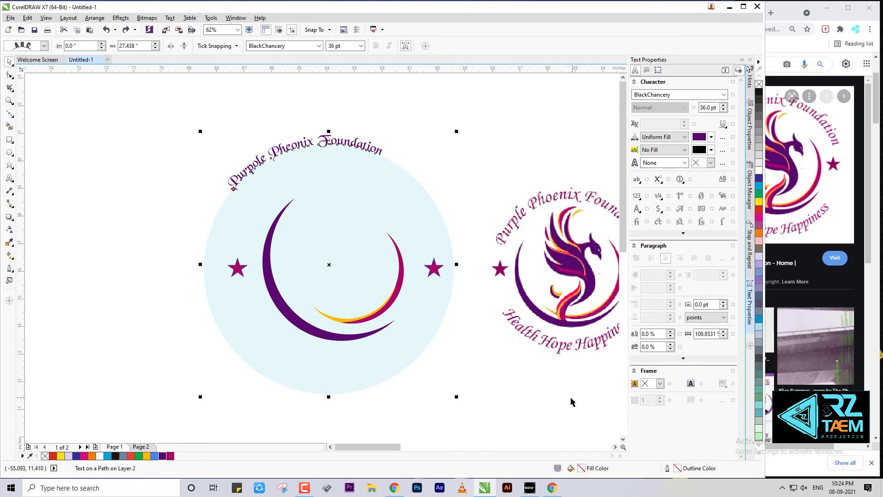
left_click(476, 368)
left_click(371, 372)
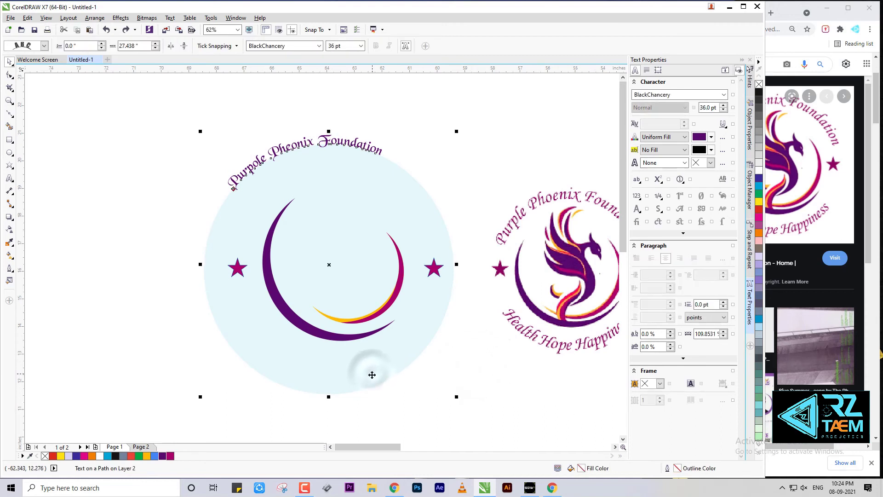
left_click(346, 376)
left_click(388, 410)
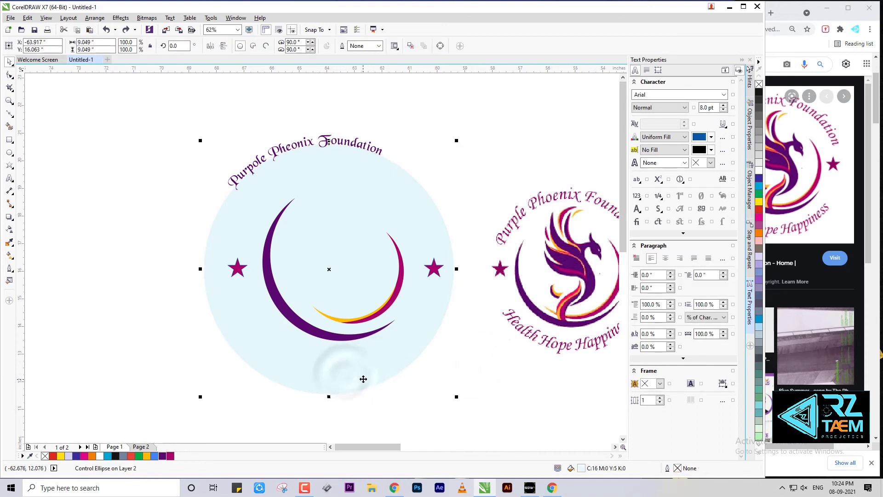
left_click(356, 374)
left_click(413, 389)
left_click(372, 366)
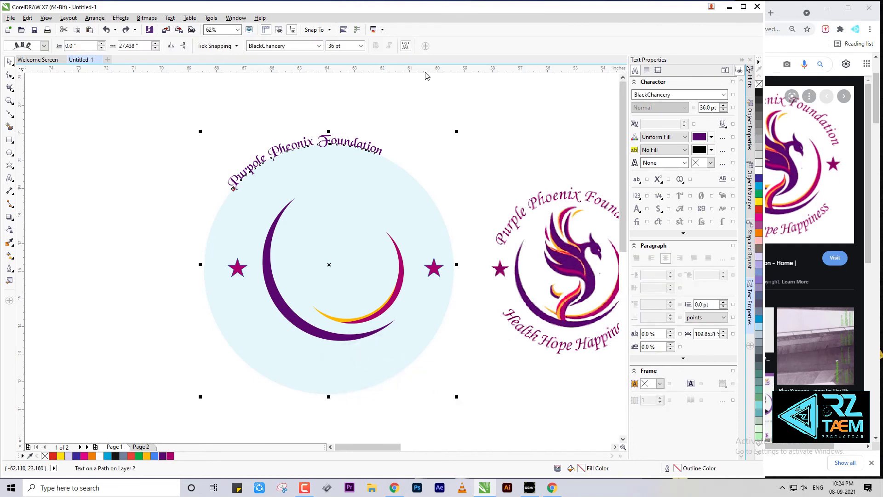
Compare the curved foundation text and the crescents with the reference logo beside them
left_click(479, 341)
scroll(381, 301, "down", 1)
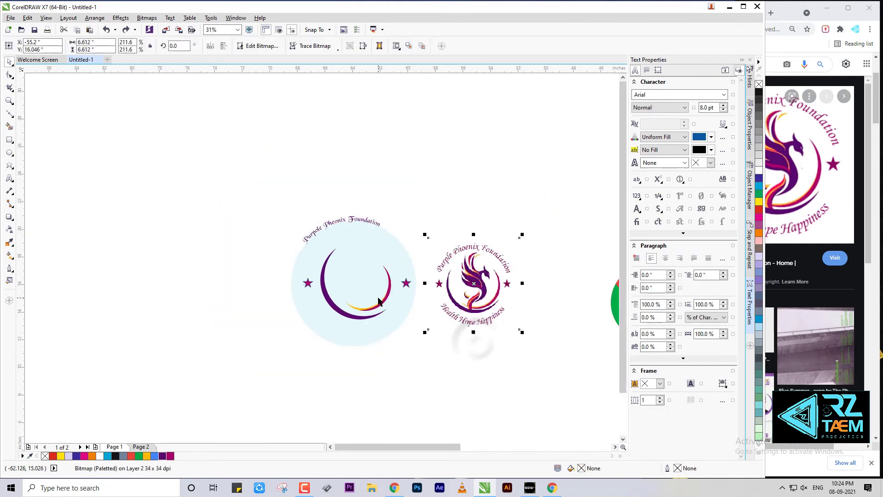
scroll(368, 316, "up", 1)
scroll(367, 315, "up", 1)
scroll(364, 285, "down", 2)
scroll(361, 287, "up", 2)
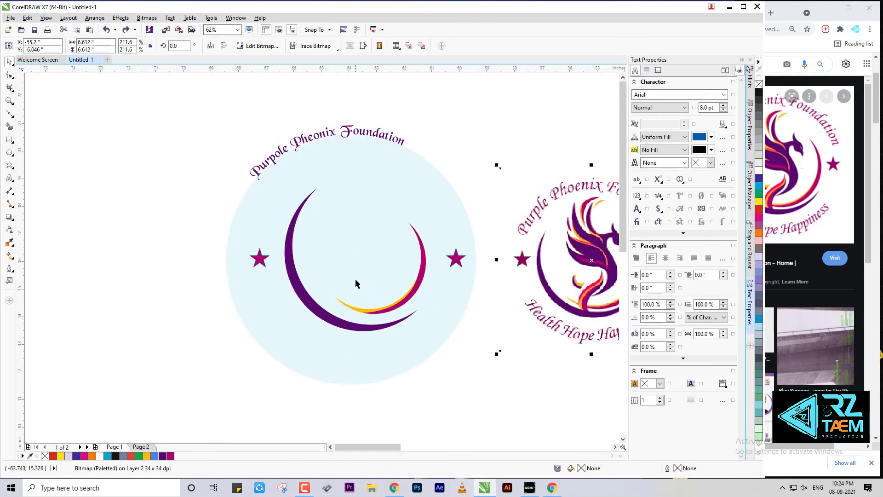
left_click(442, 388)
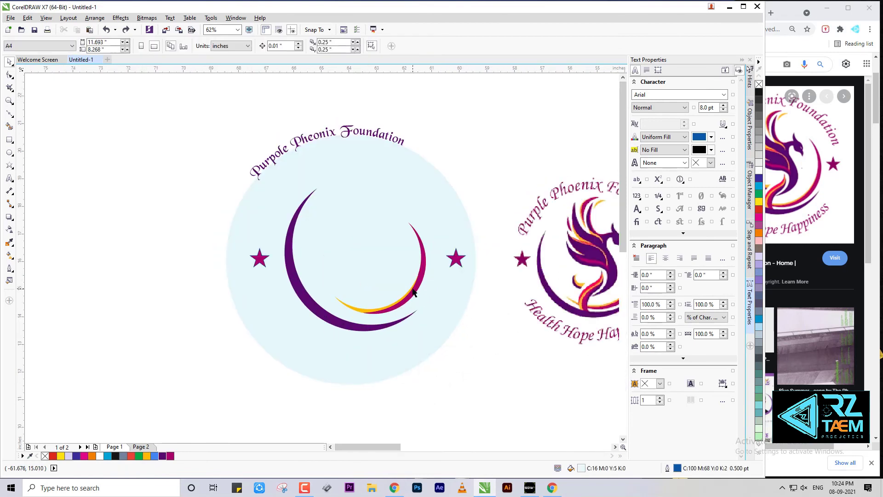
left_click(370, 133)
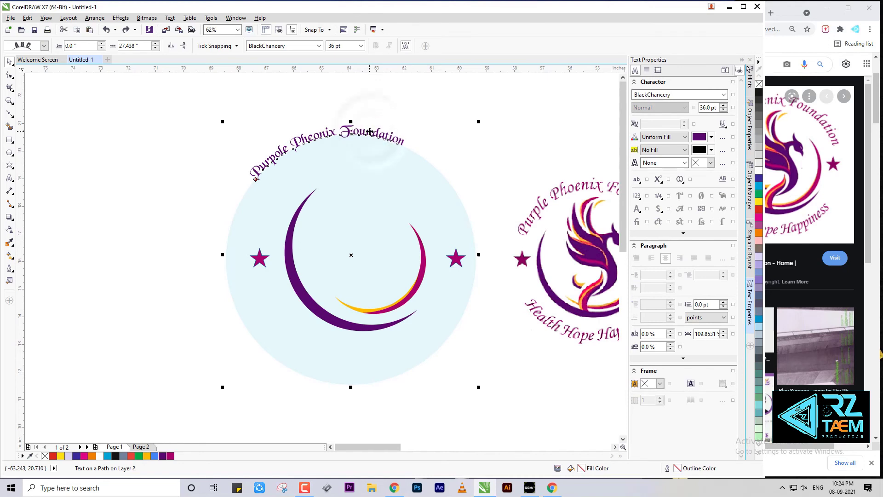
scroll(409, 266, "down", 2)
scroll(475, 296, "up", 2)
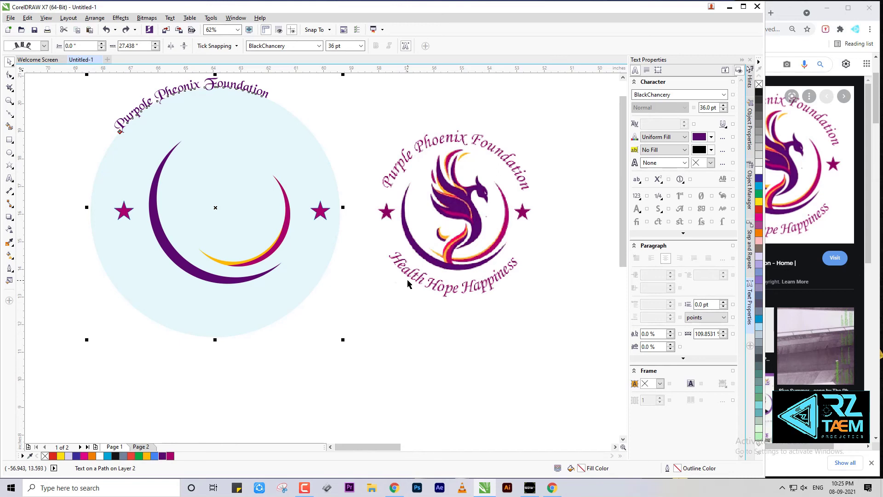
Draw a circle about 8.4 inches across, centred on the light blue circle, and remove its fill
left_click(9, 153)
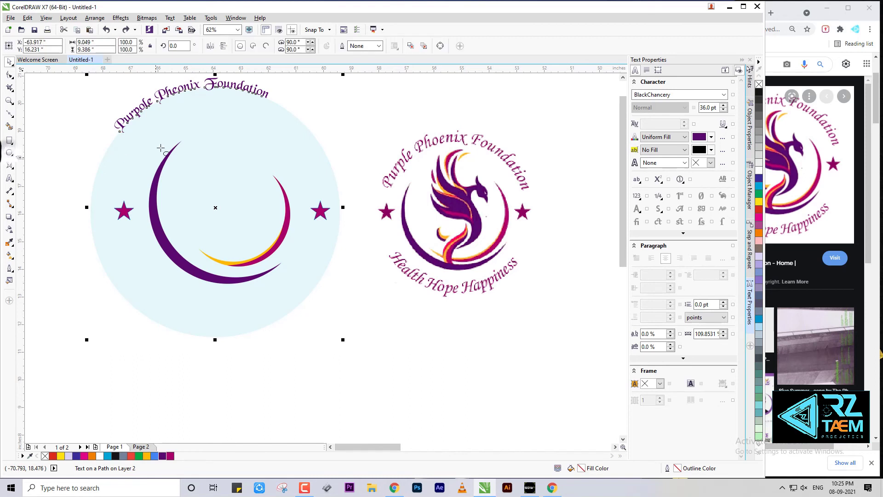
left_click_drag(147, 124, 215, 206)
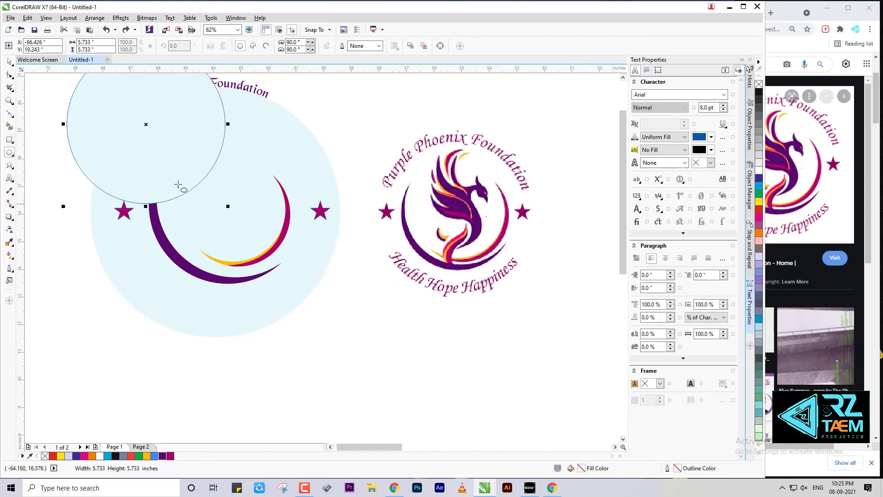
key("space")
left_click_drag(185, 165, 227, 214)
left_click_drag(305, 293, 344, 330)
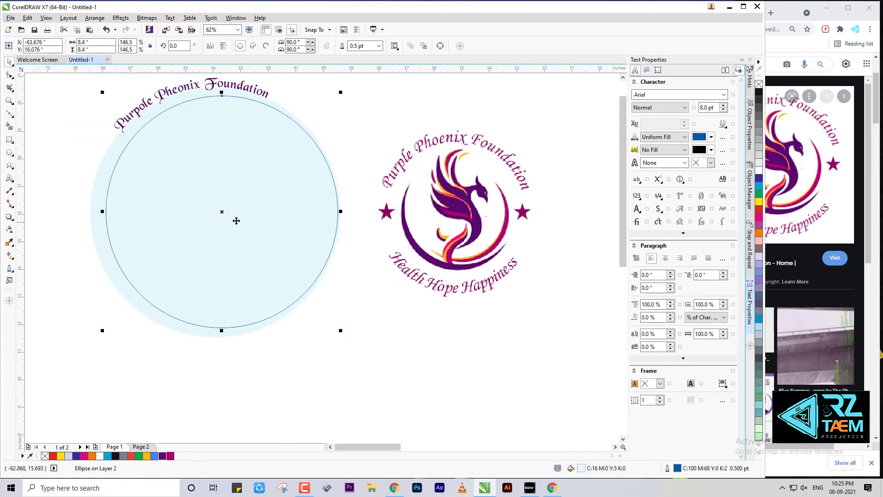
left_click(217, 213)
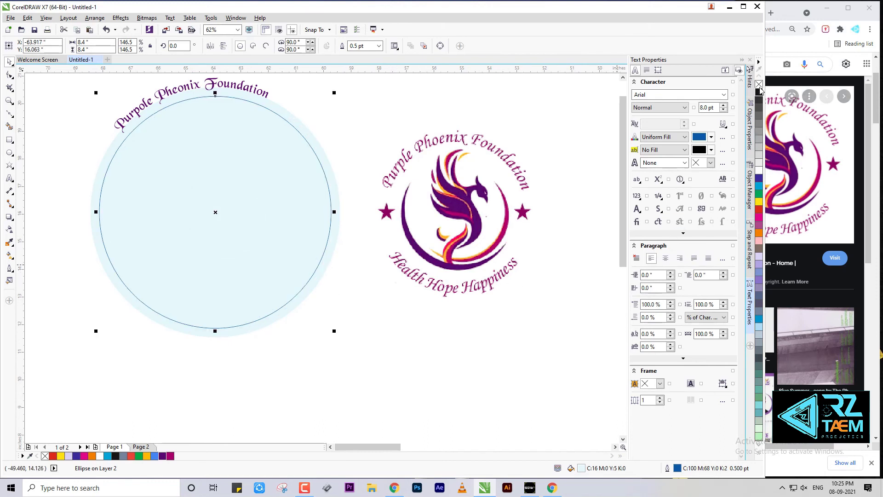
left_click(759, 85)
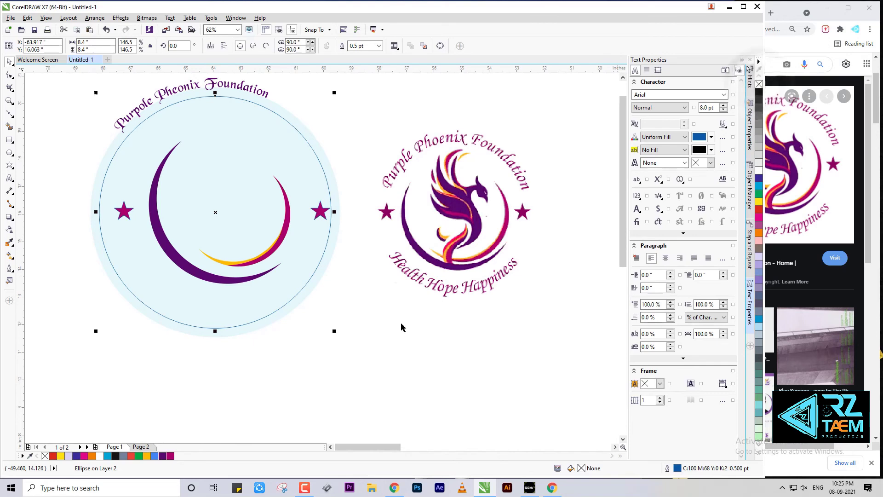
left_click(374, 358)
scroll(150, 331, "up", 2)
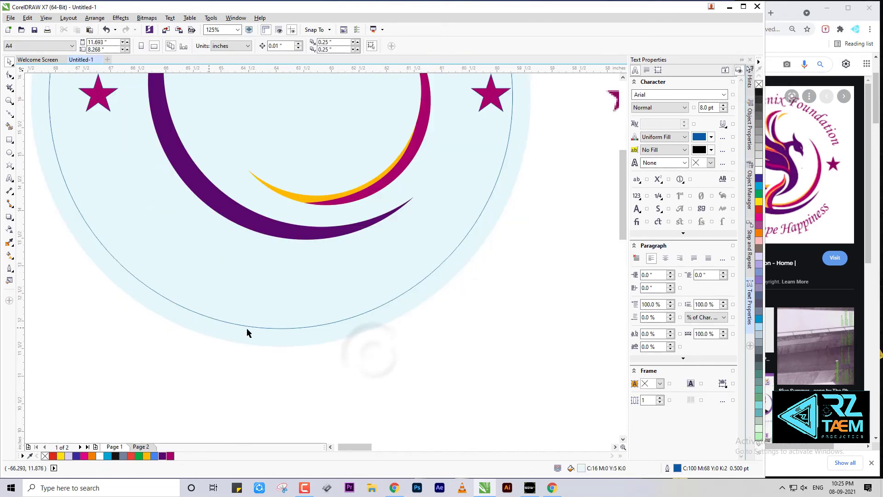
scroll(253, 332, "down", 2)
left_click(9, 178)
scroll(225, 319, "up", 2)
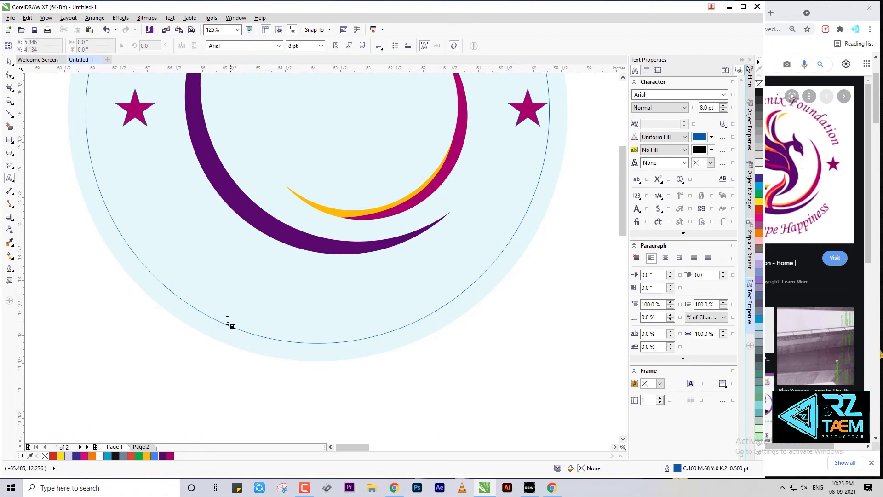
left_click(227, 320)
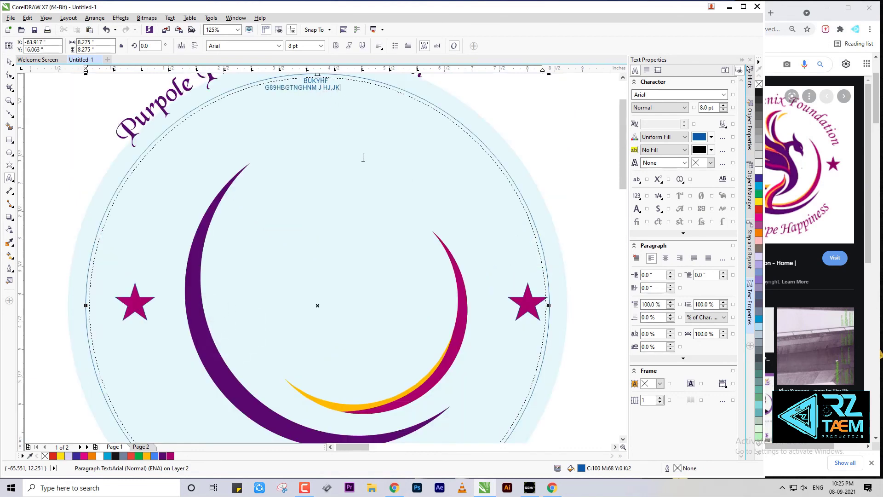
key("ctrl+a")
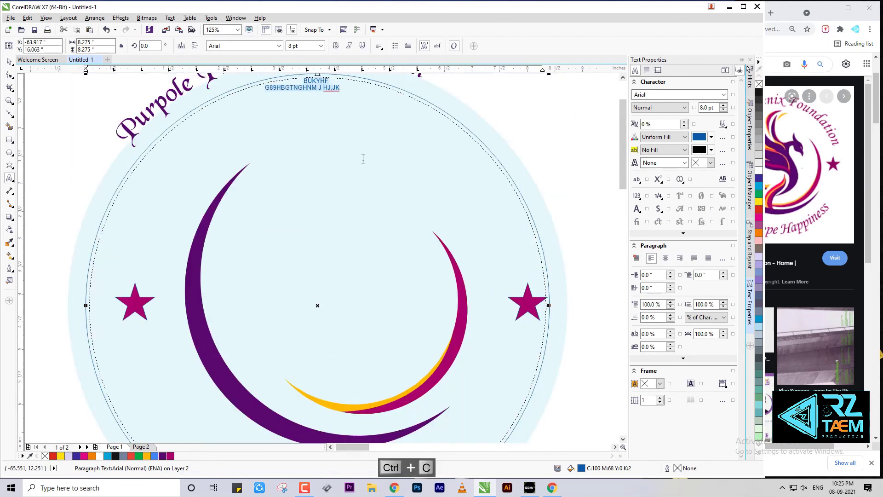
left_click(363, 159)
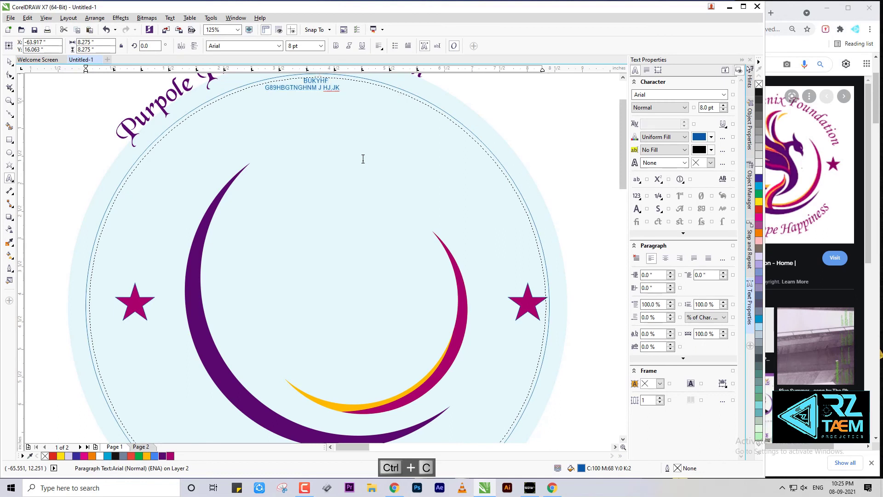
type("BUKYHFG89HBGTNGHNM J HJ.JK")
key("ctrl+a")
left_click(363, 159)
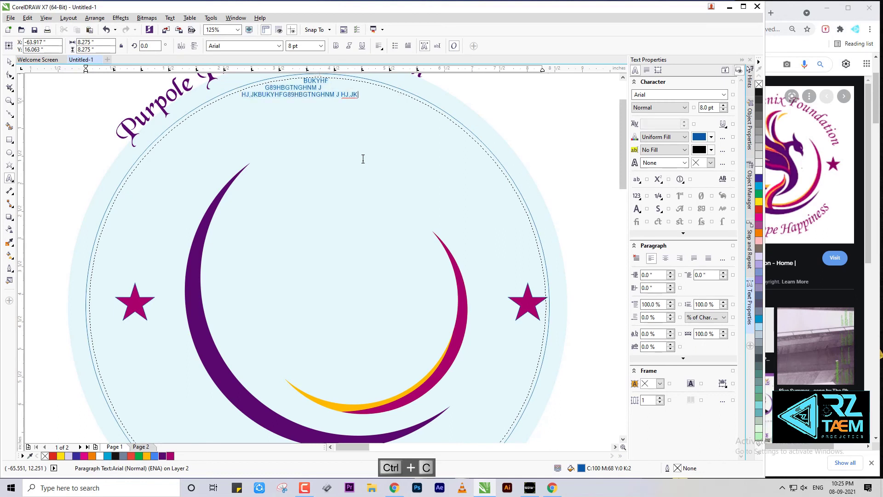
type("BUKYHFG89HBGTNGHNM J HJ.JKBUKYHFG89HBGTNGHNM J HJ.JK")
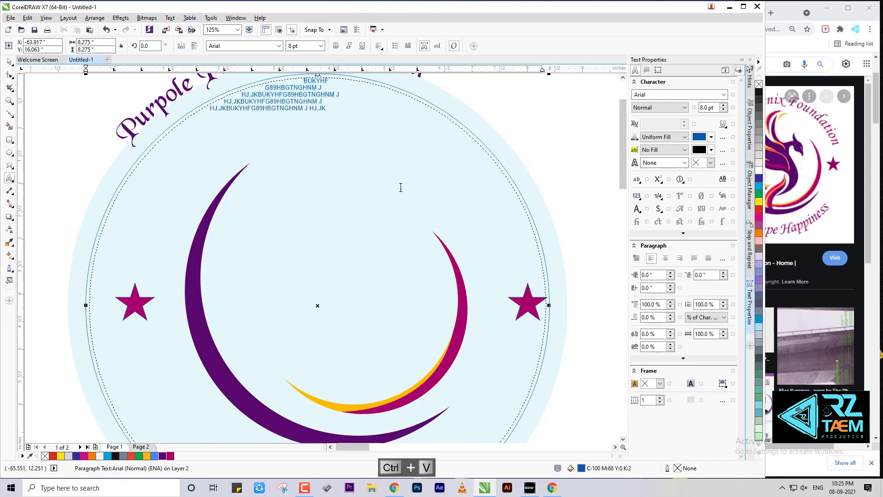
key("ctrl+a")
left_click(9, 61)
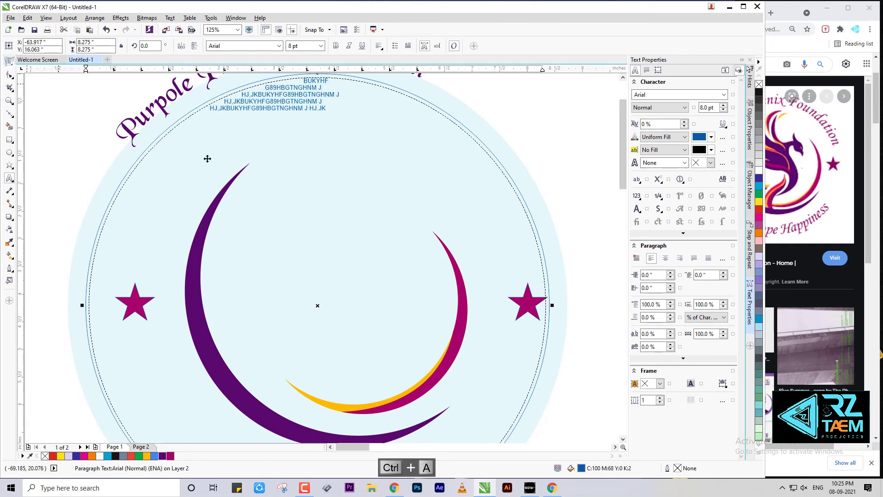
key("ctrl+a")
left_click(478, 142)
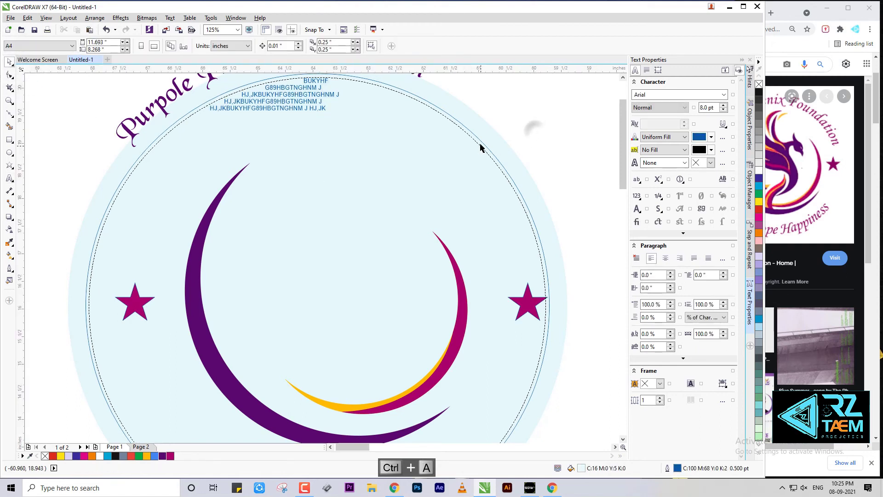
left_click_drag(478, 146, 430, 183)
key("ctrl+z")
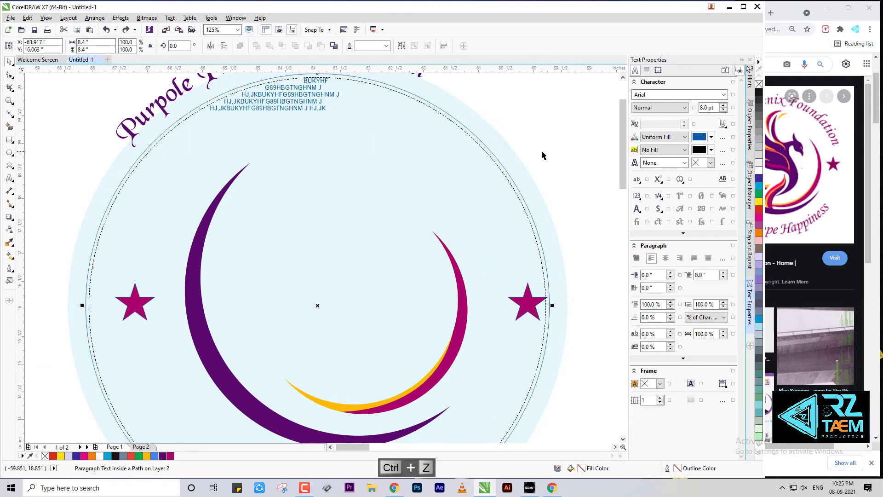
key("ctrl+z")
key("ctrl+z")
scroll(541, 150, "down", 2)
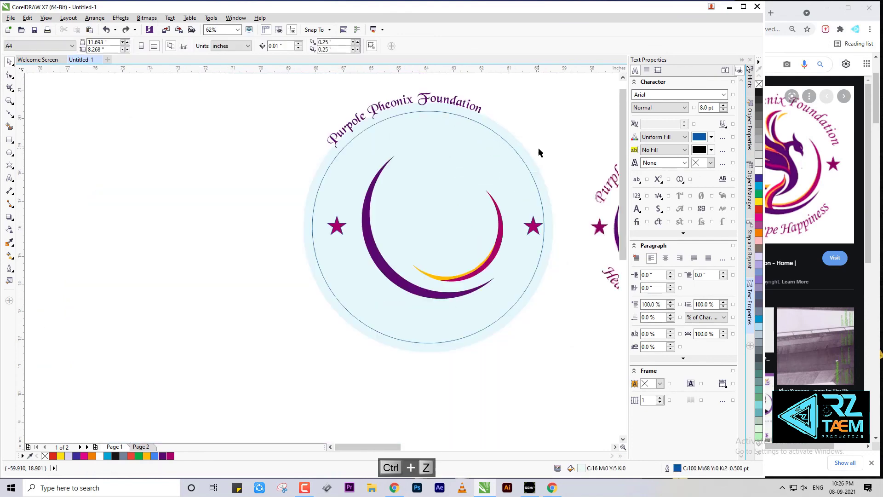
Add placeholder text "FBKIFYGBV9GBFGBO GFU8B 98GF" along the lower edge of the new unfilled circle
scroll(459, 318, "up", 2)
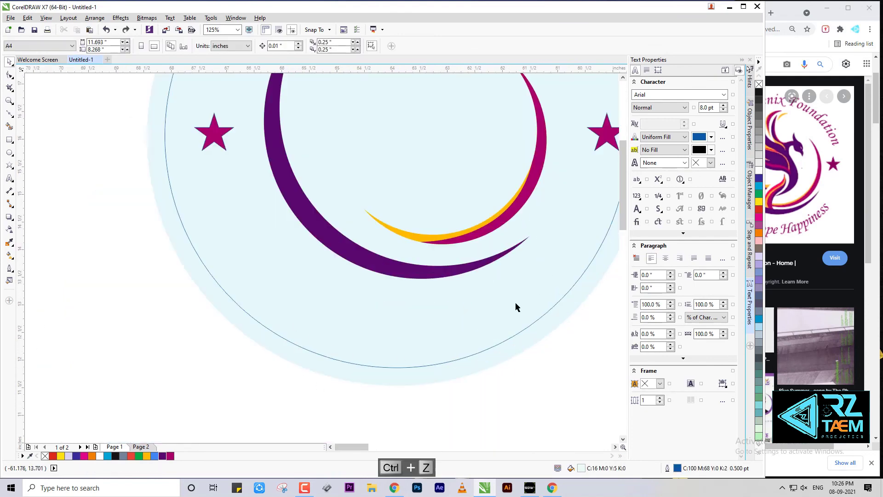
left_click(9, 178)
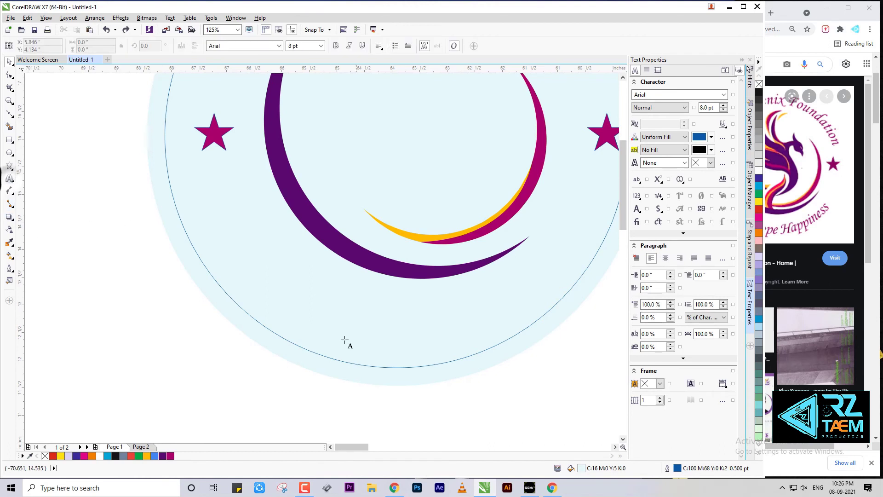
left_click(297, 344)
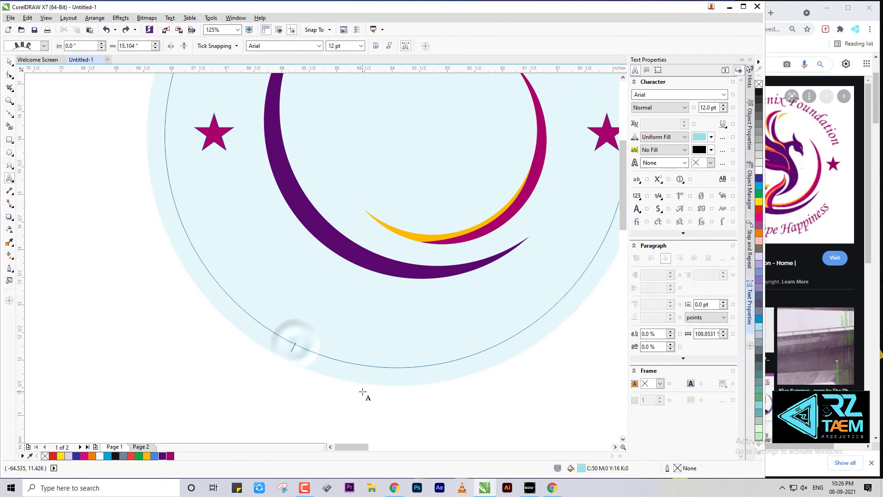
type("FBKIFYGBV9GBFGBO GFU8B 98GF")
key("ctrl+a")
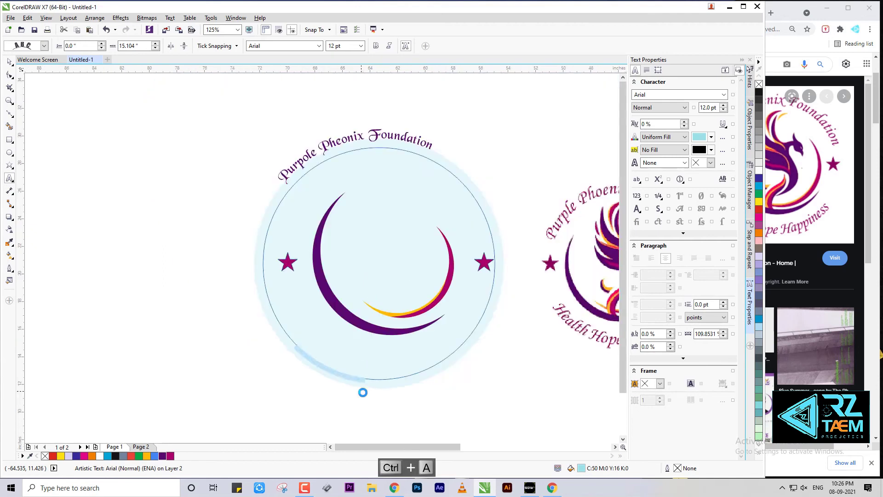
Replace the placeholder text on the lower arc with a copy of the curved foundation name from the upper arc
scroll(368, 392, "down", 2)
left_click(352, 266)
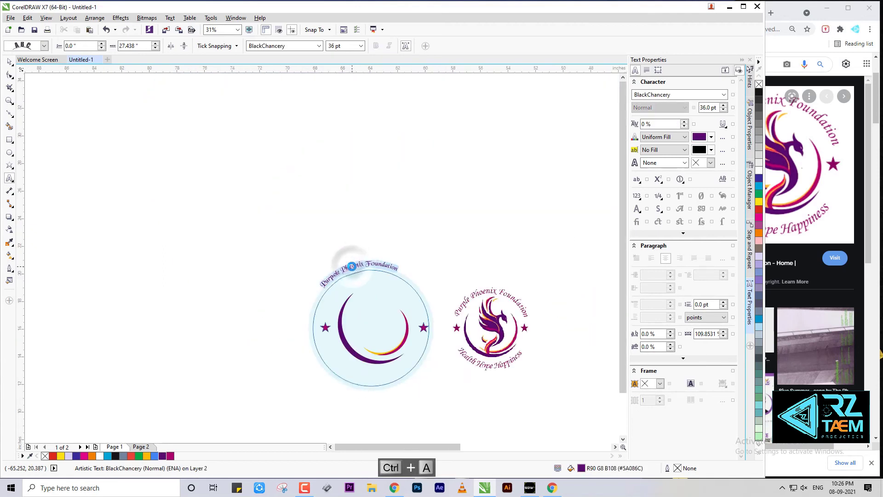
key("ctrl+c")
scroll(347, 386, "up", 5)
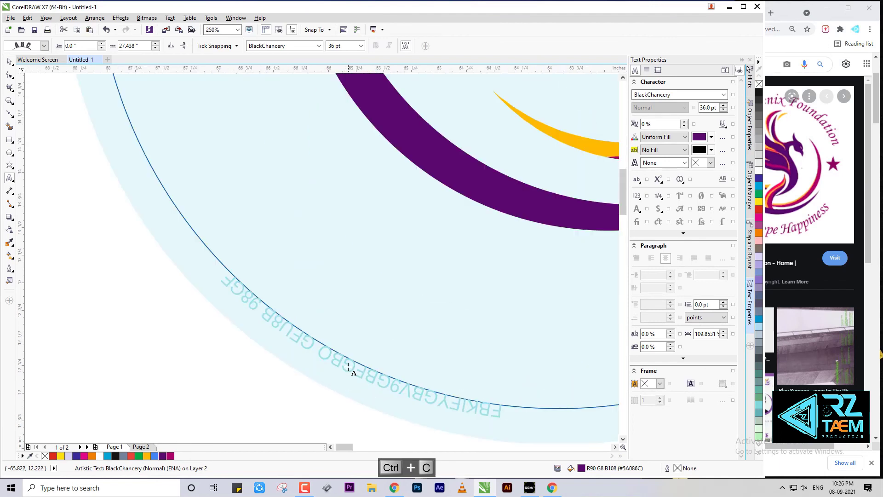
left_click(348, 366)
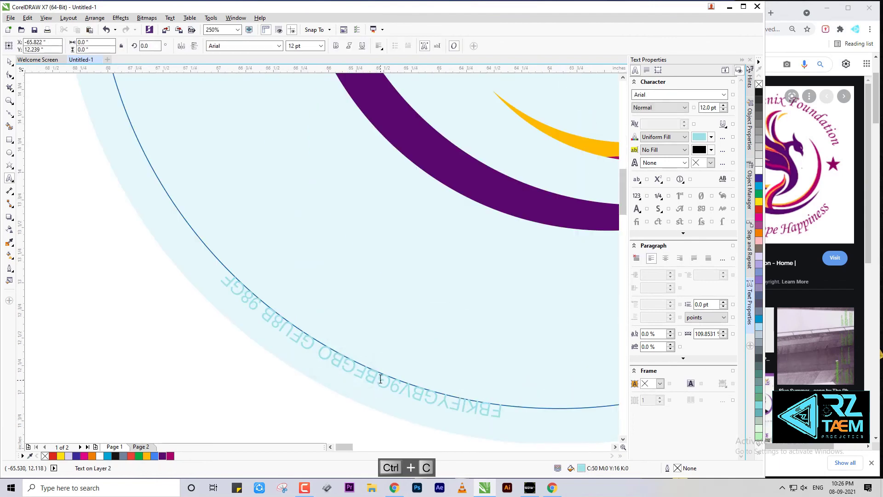
key("ctrl+a")
key("ctrl+v")
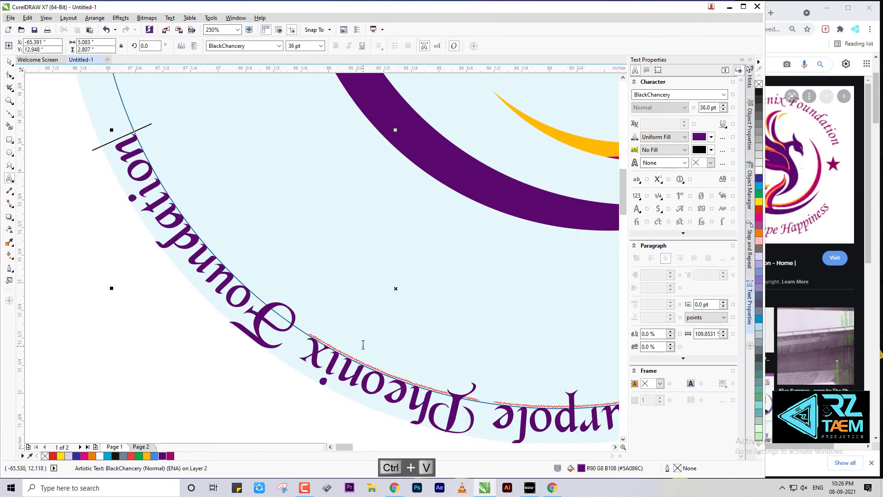
scroll(363, 344, "down", 2)
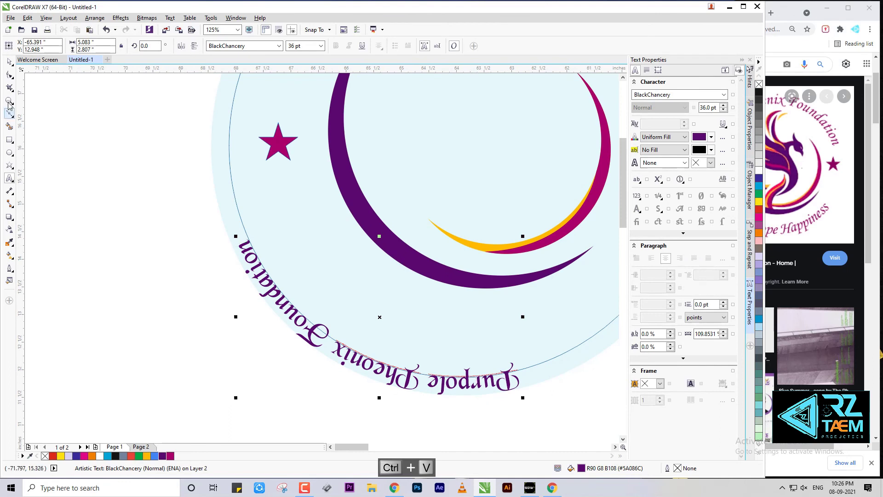
Mirror the lower curved text both horizontally and vertically on its path so it reads upright
left_click(9, 62)
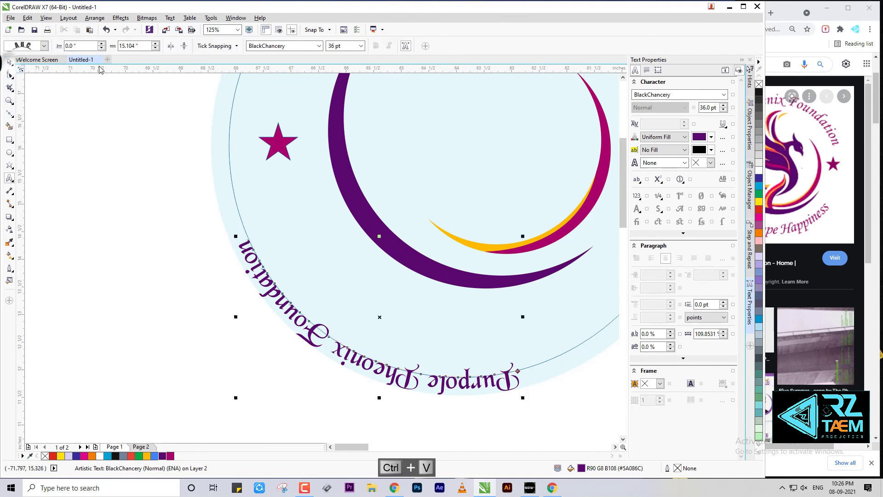
left_click(171, 45)
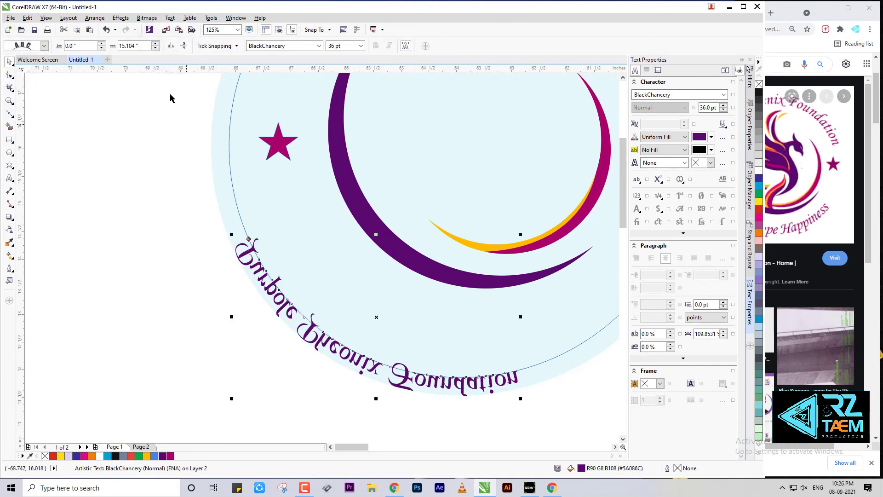
left_click(183, 46)
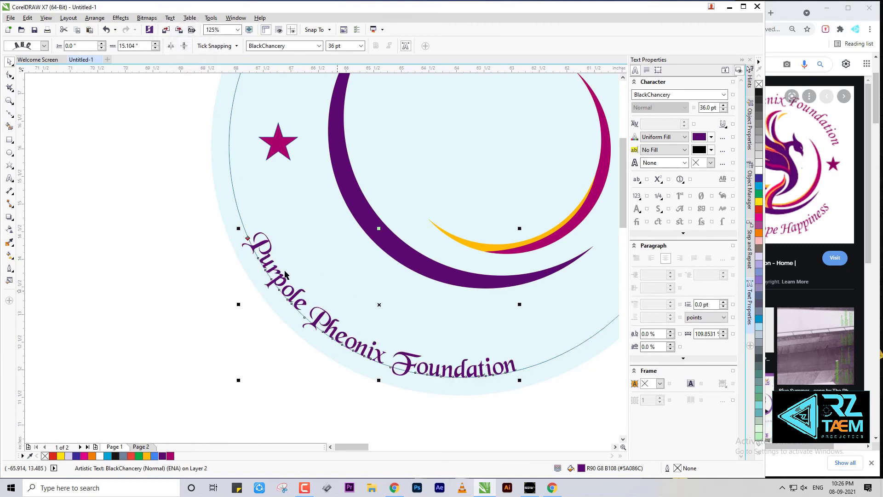
Shift the lower curved text along its path until it sits beneath the crescents, and deselect it
mouse_move(247, 237)
left_mouse_down()
mouse_move(260, 250)
mouse_move(251, 230)
mouse_move(258, 243)
left_mouse_up()
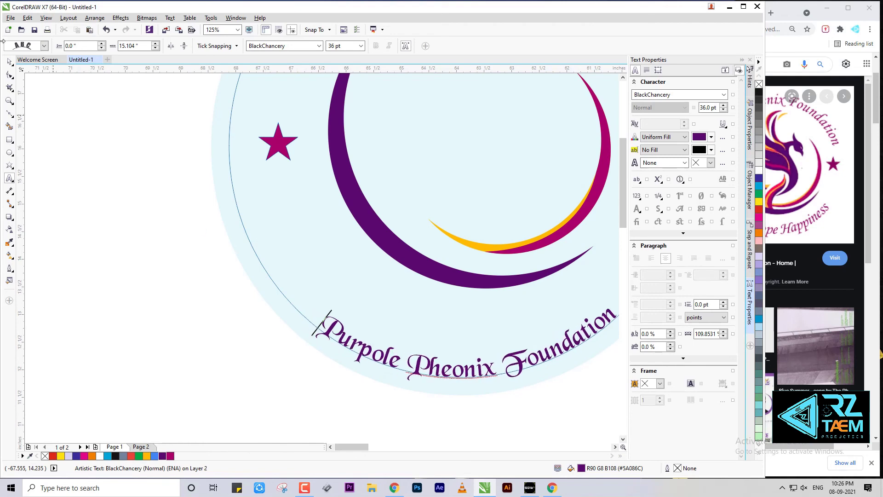
left_click(8, 65)
left_click(140, 250)
scroll(288, 306, "down", 4)
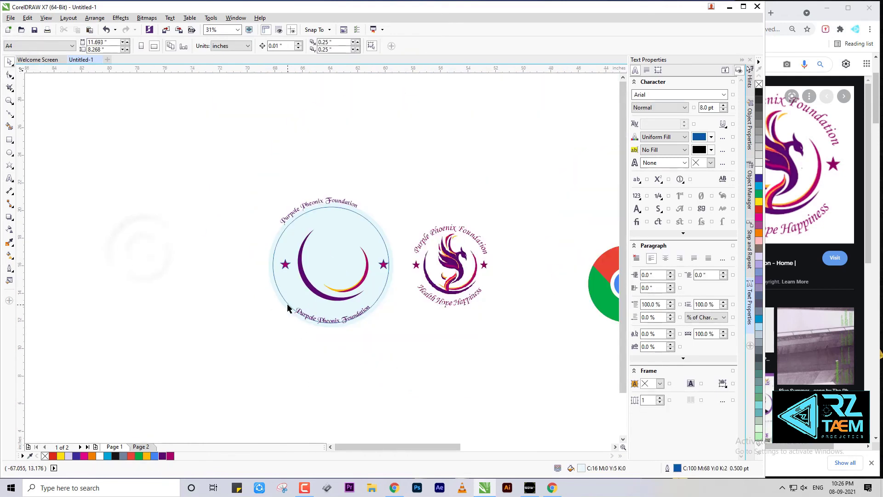
Remove the outline of the circle that guides the lower curved text, keeping the text, and deselect it
scroll(306, 285, "up", 2)
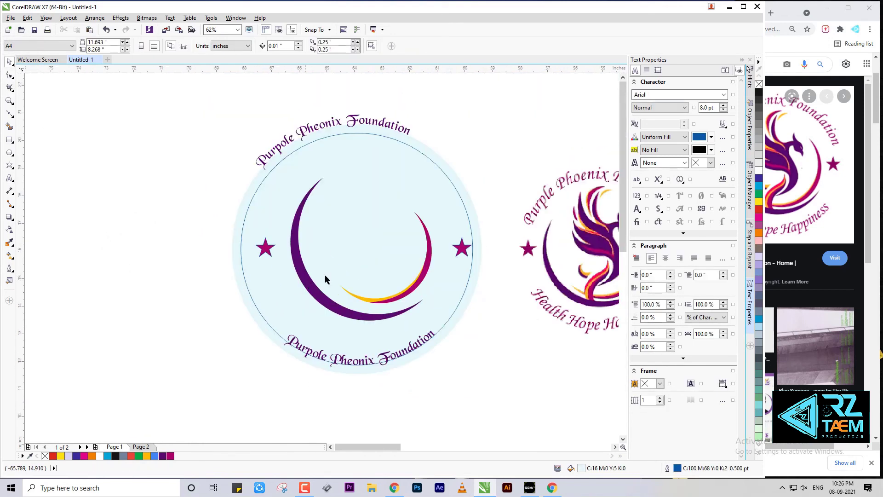
left_click(499, 126)
left_click(454, 385)
scroll(395, 328, "down", 2)
left_click(389, 259)
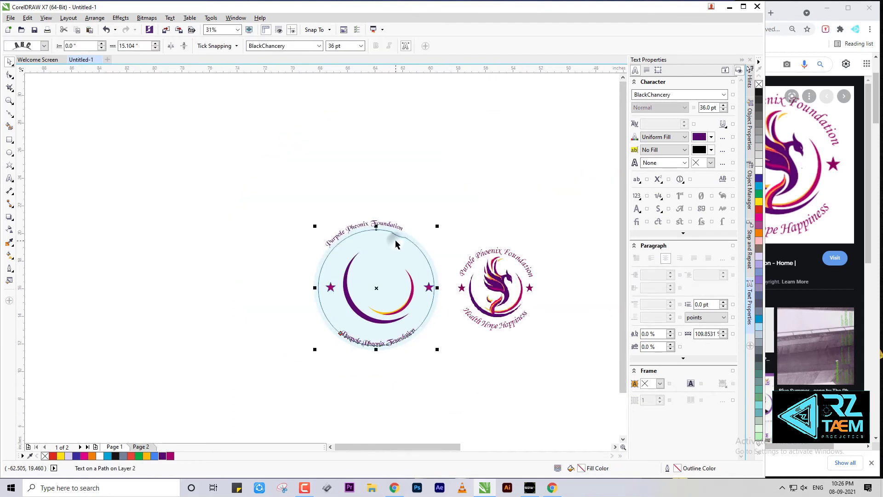
left_click(758, 84)
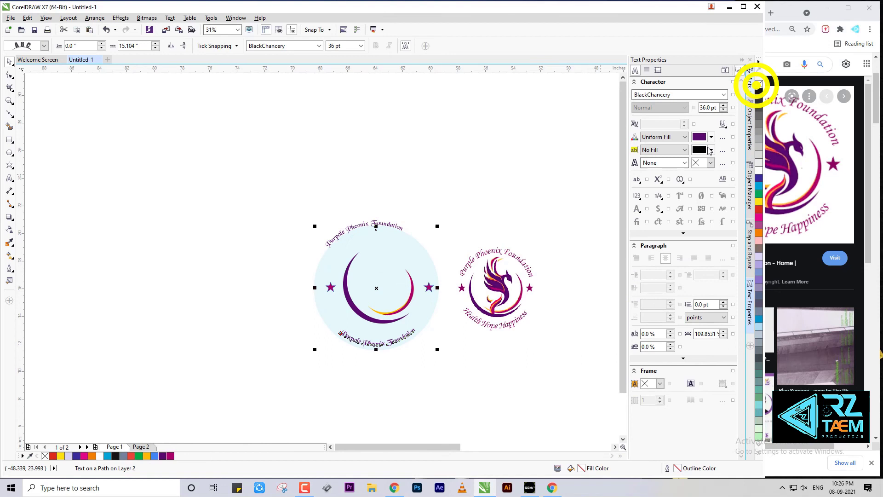
left_click(485, 198)
Try scaling down the upper curved text from its corner, and undo the change
left_click(377, 217)
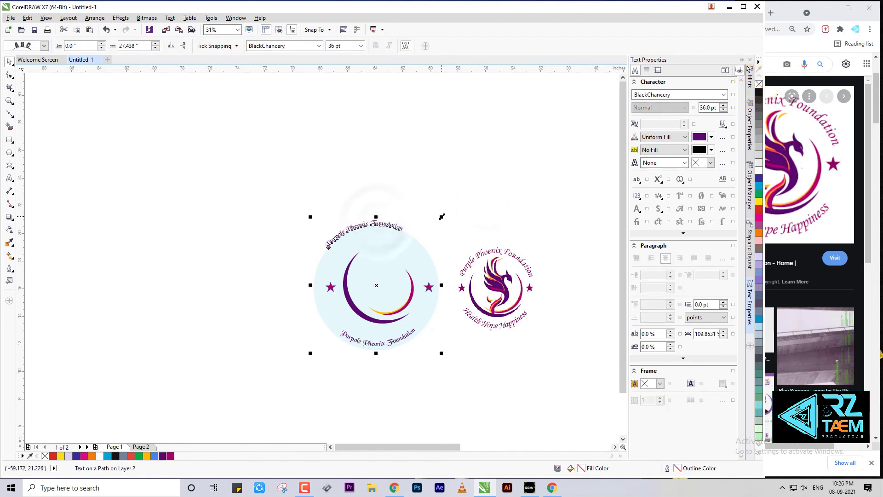
left_click_drag(441, 217, 435, 227)
left_click(501, 202)
scroll(401, 279, "up", 2)
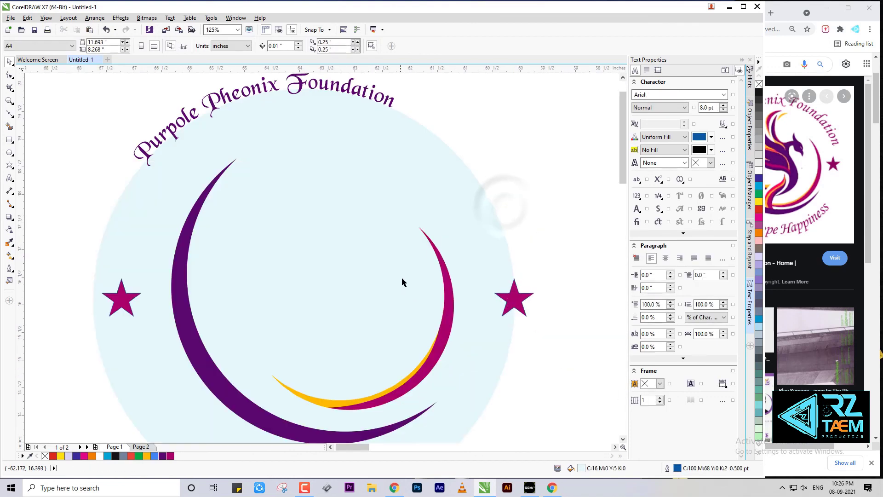
scroll(423, 250, "down", 1)
key("ctrl+z")
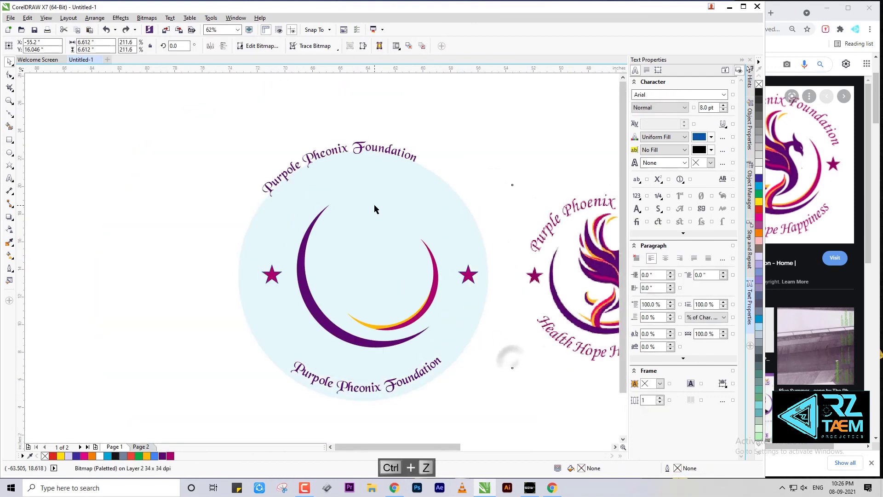
scroll(375, 204, "down", 2)
left_click(451, 299)
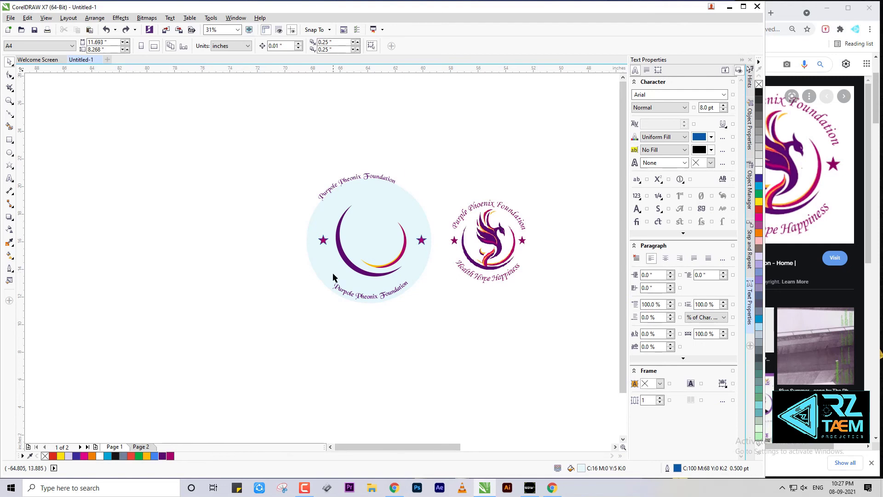
scroll(333, 277, "down", 2)
scroll(394, 255, "up", 2)
scroll(394, 255, "down", 4)
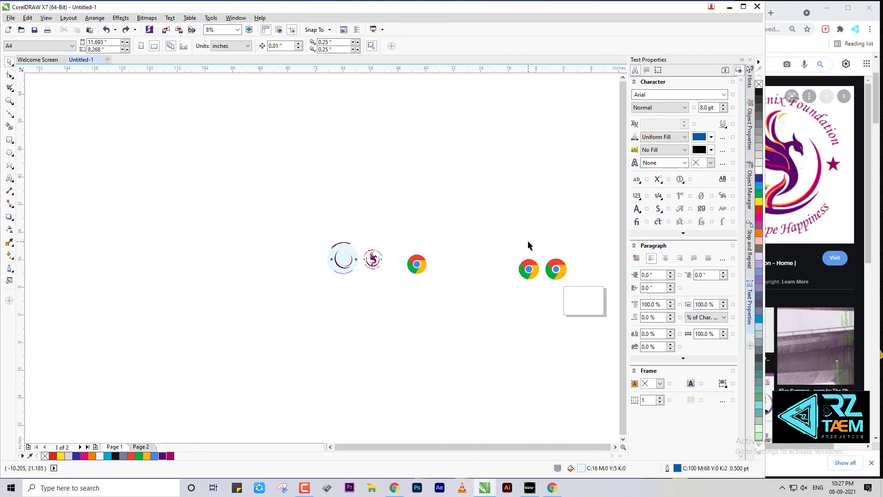
left_click_drag(227, 236, 575, 321)
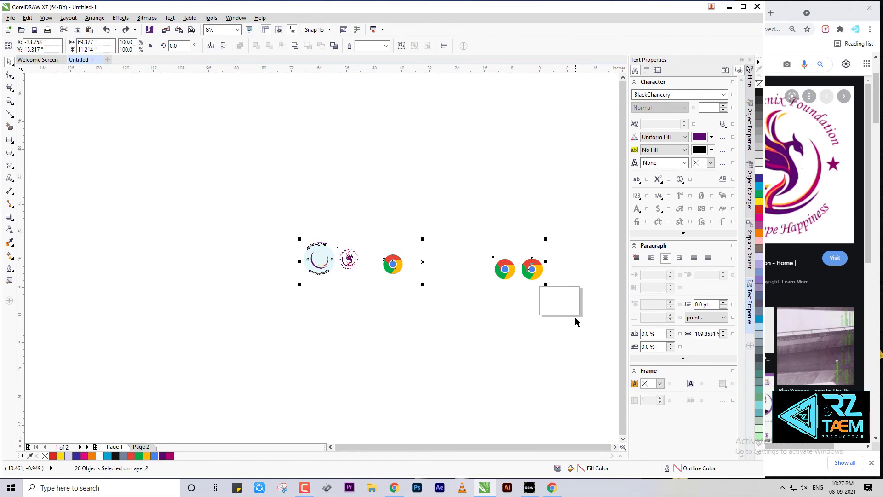
left_click(575, 318)
scroll(337, 258, "up", 4)
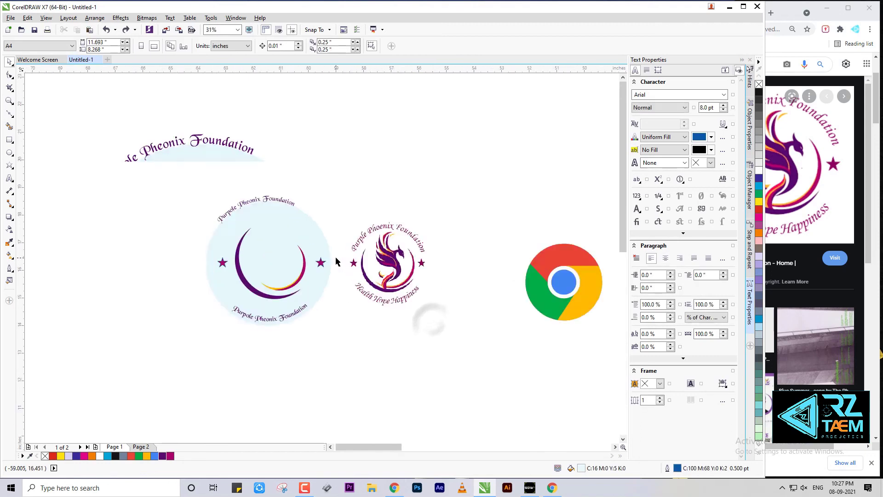
scroll(469, 357, "down", 2)
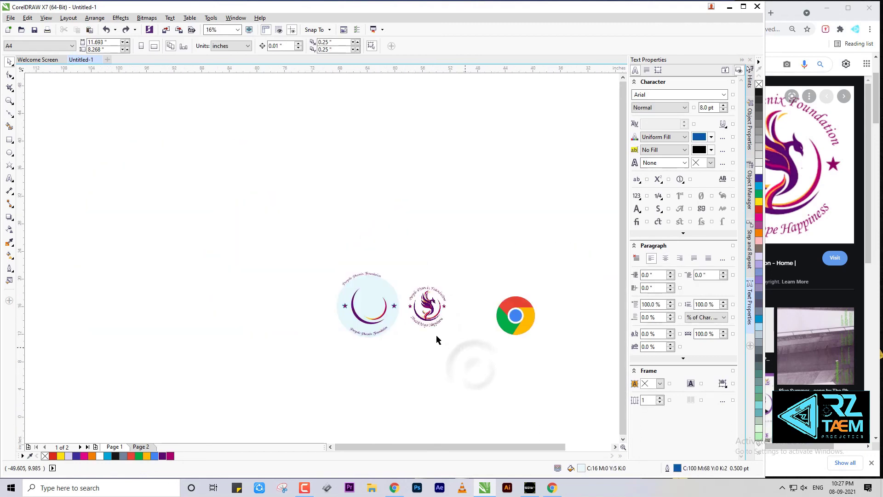
Delete all artwork beside the page, including the phoenix logo recreation, its reference image and the Chrome logos
left_click_drag(282, 217, 604, 391)
scroll(431, 315, "down", 1)
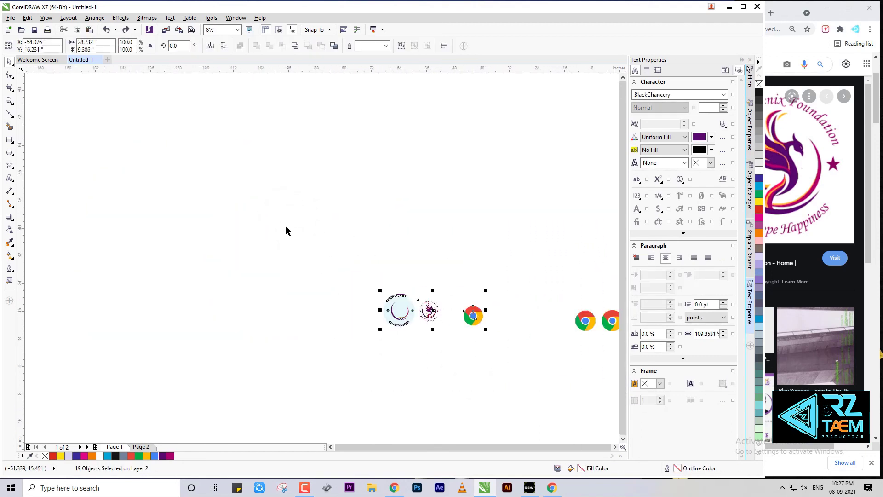
left_click_drag(285, 226, 359, 294)
left_click_drag(247, 242, 570, 358)
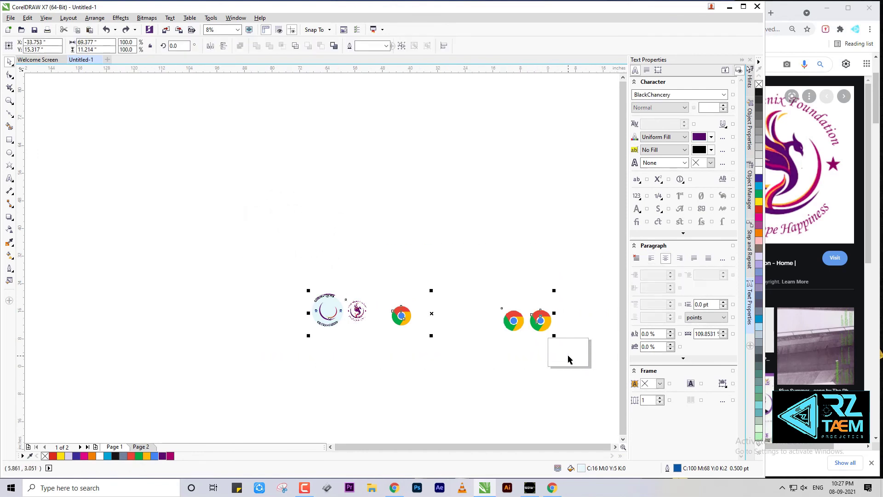
key("Delete")
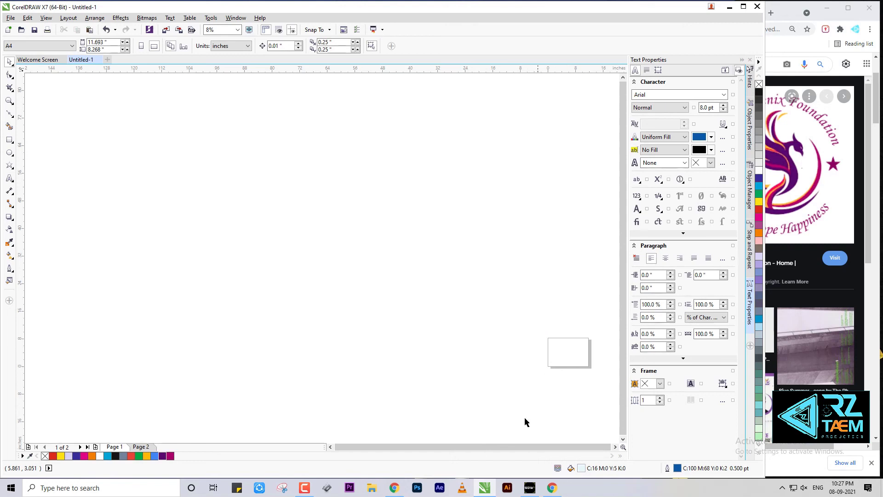
left_click(304, 488)
left_click(530, 491)
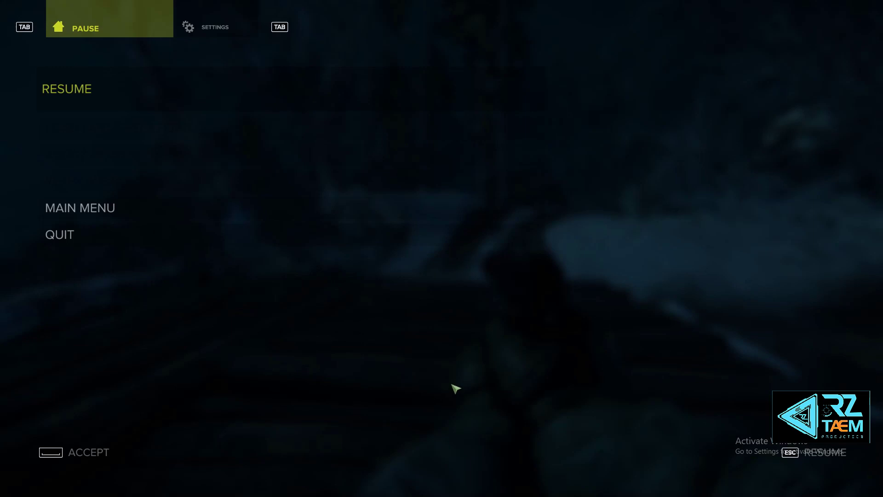
key("Escape")
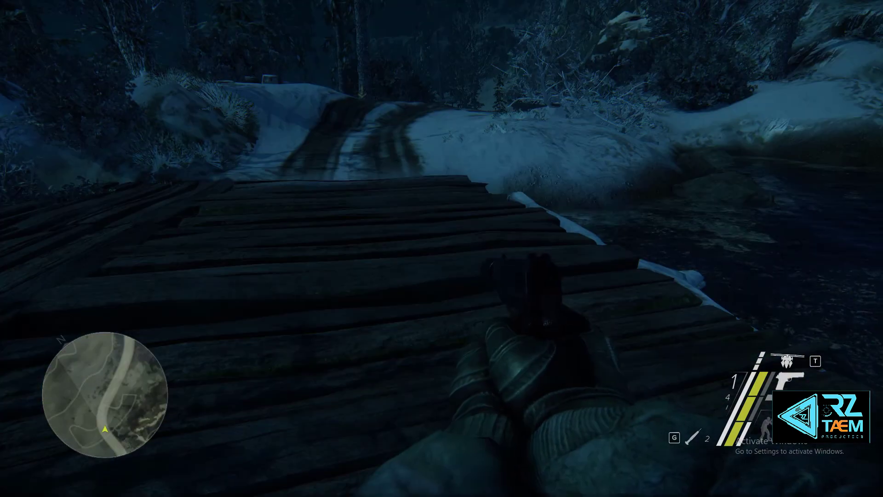
key("shift+w")
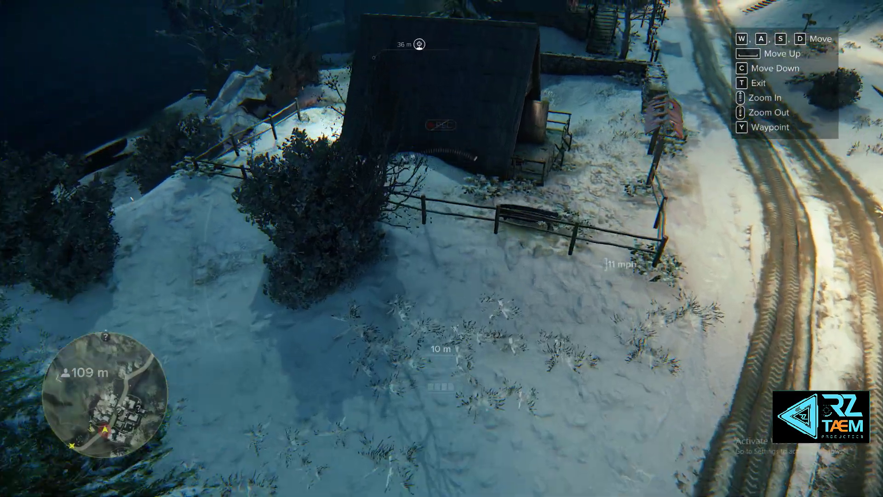
key("d")
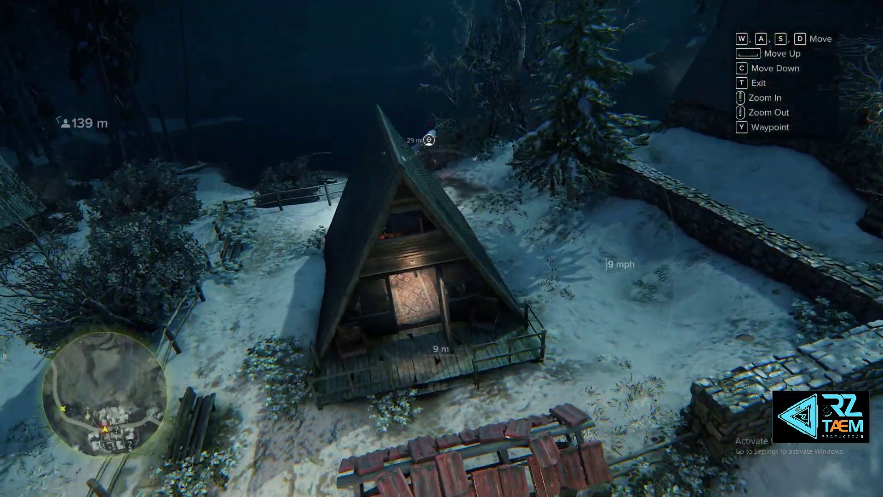
key("w")
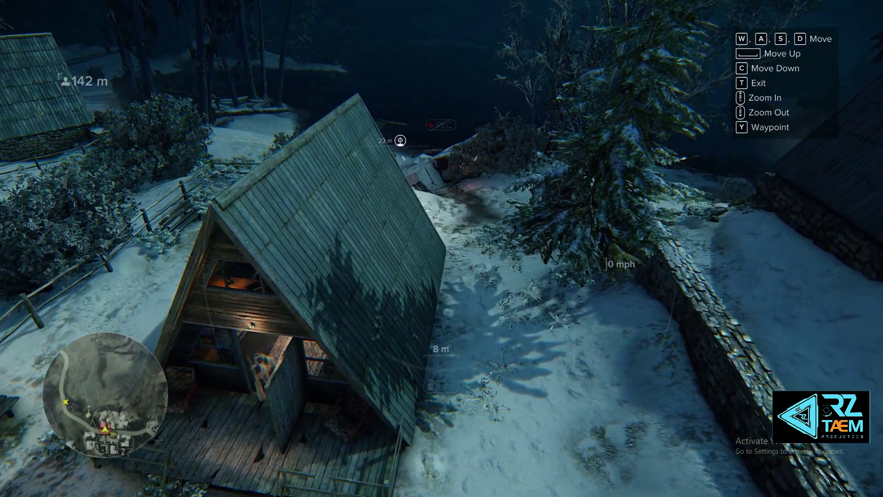
Switch to the Chrome window with the phoenix logo search results and show the ongoing Google Meet call
key("alt+Tab")
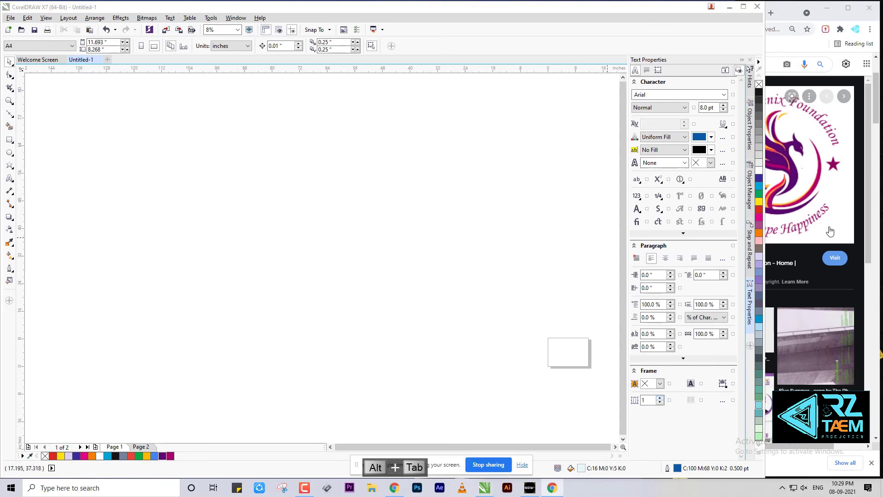
scroll(817, 326, "down", 5)
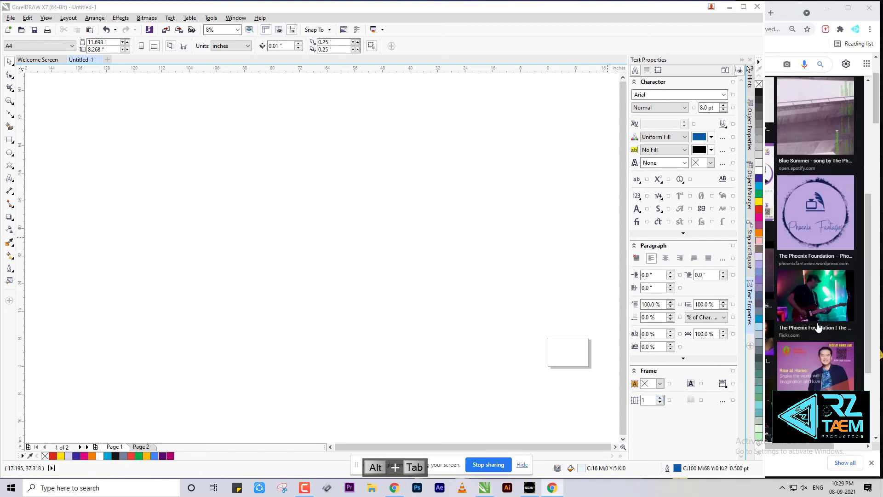
scroll(818, 324, "up", 5)
left_click(787, 9)
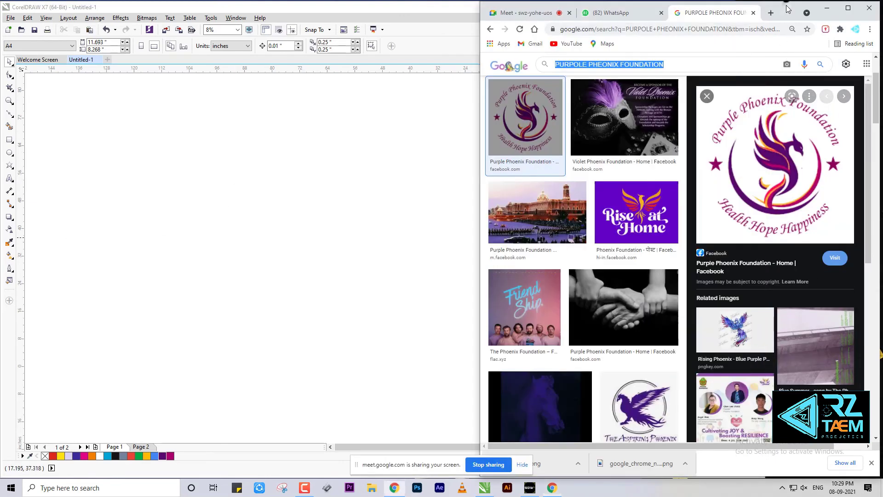
left_click(548, 17)
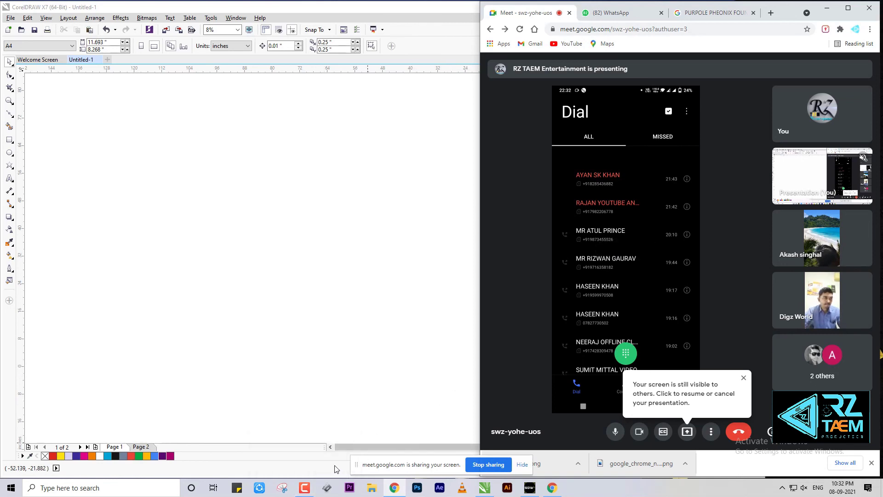
left_click(305, 488)
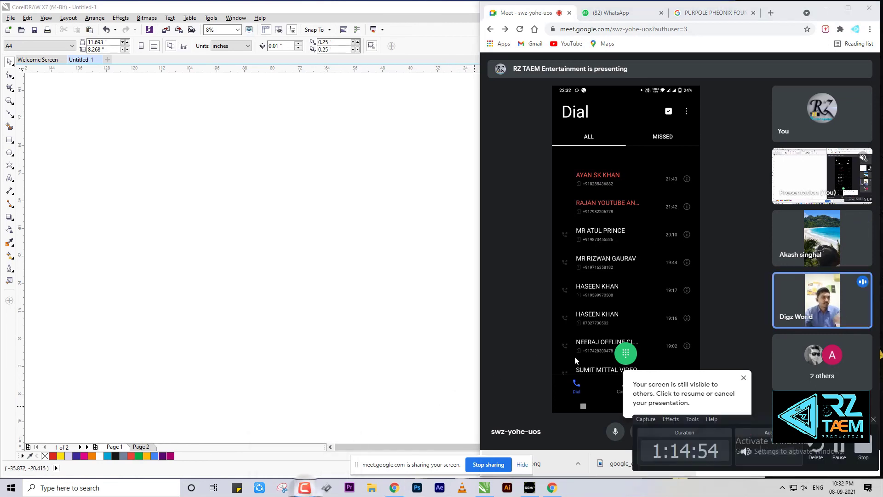
left_click(863, 449)
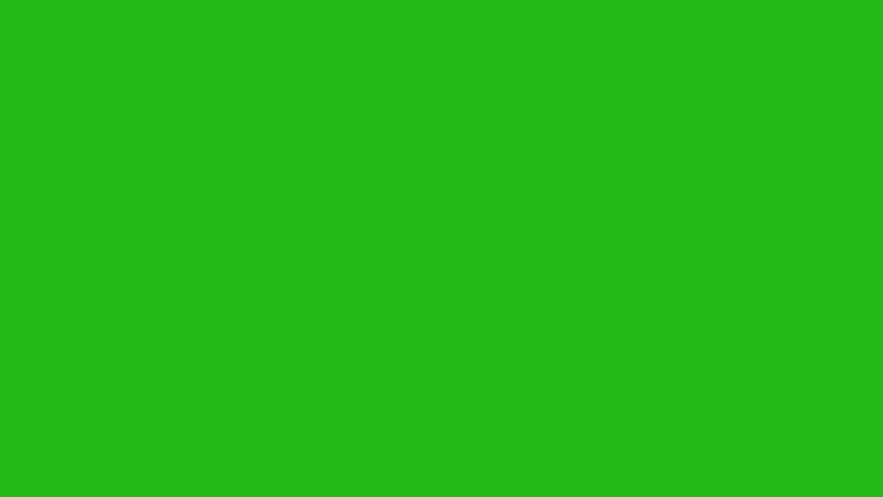